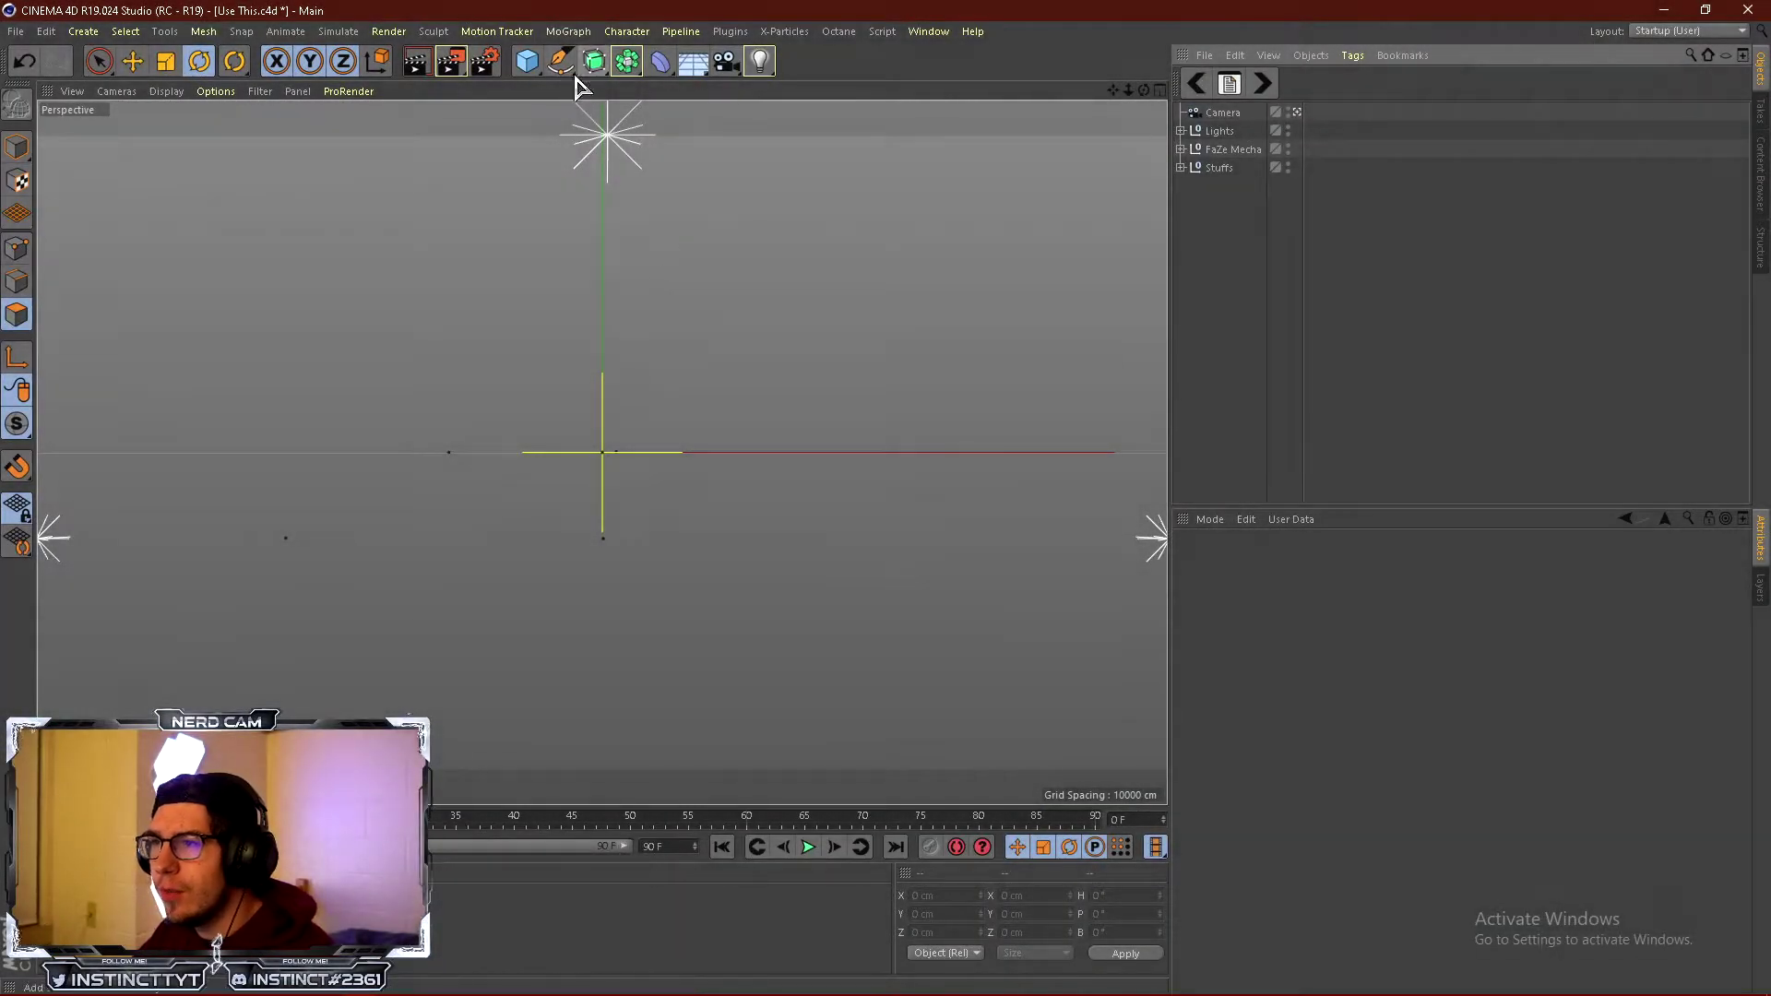
Add a MoText object to the scene and set its text alignment to Middle.
{"action": "left_click", "coordinate": [570, 31]}
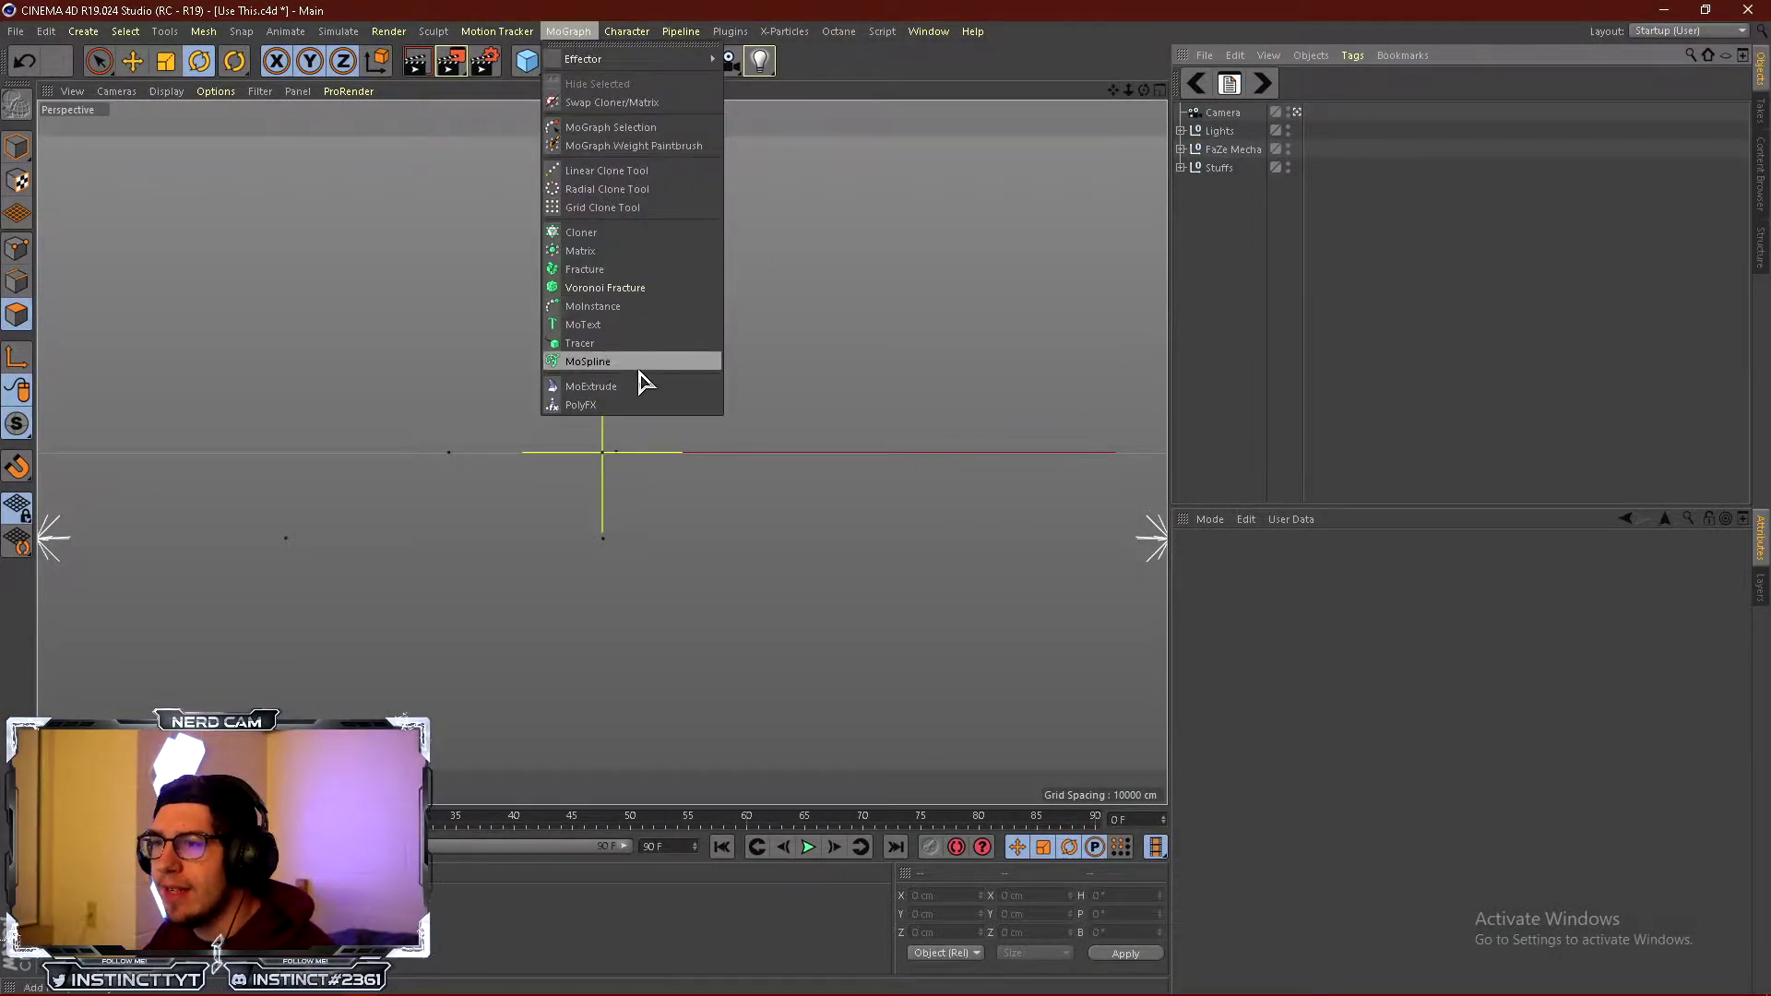
{"action": "left_click", "coordinate": [590, 325]}
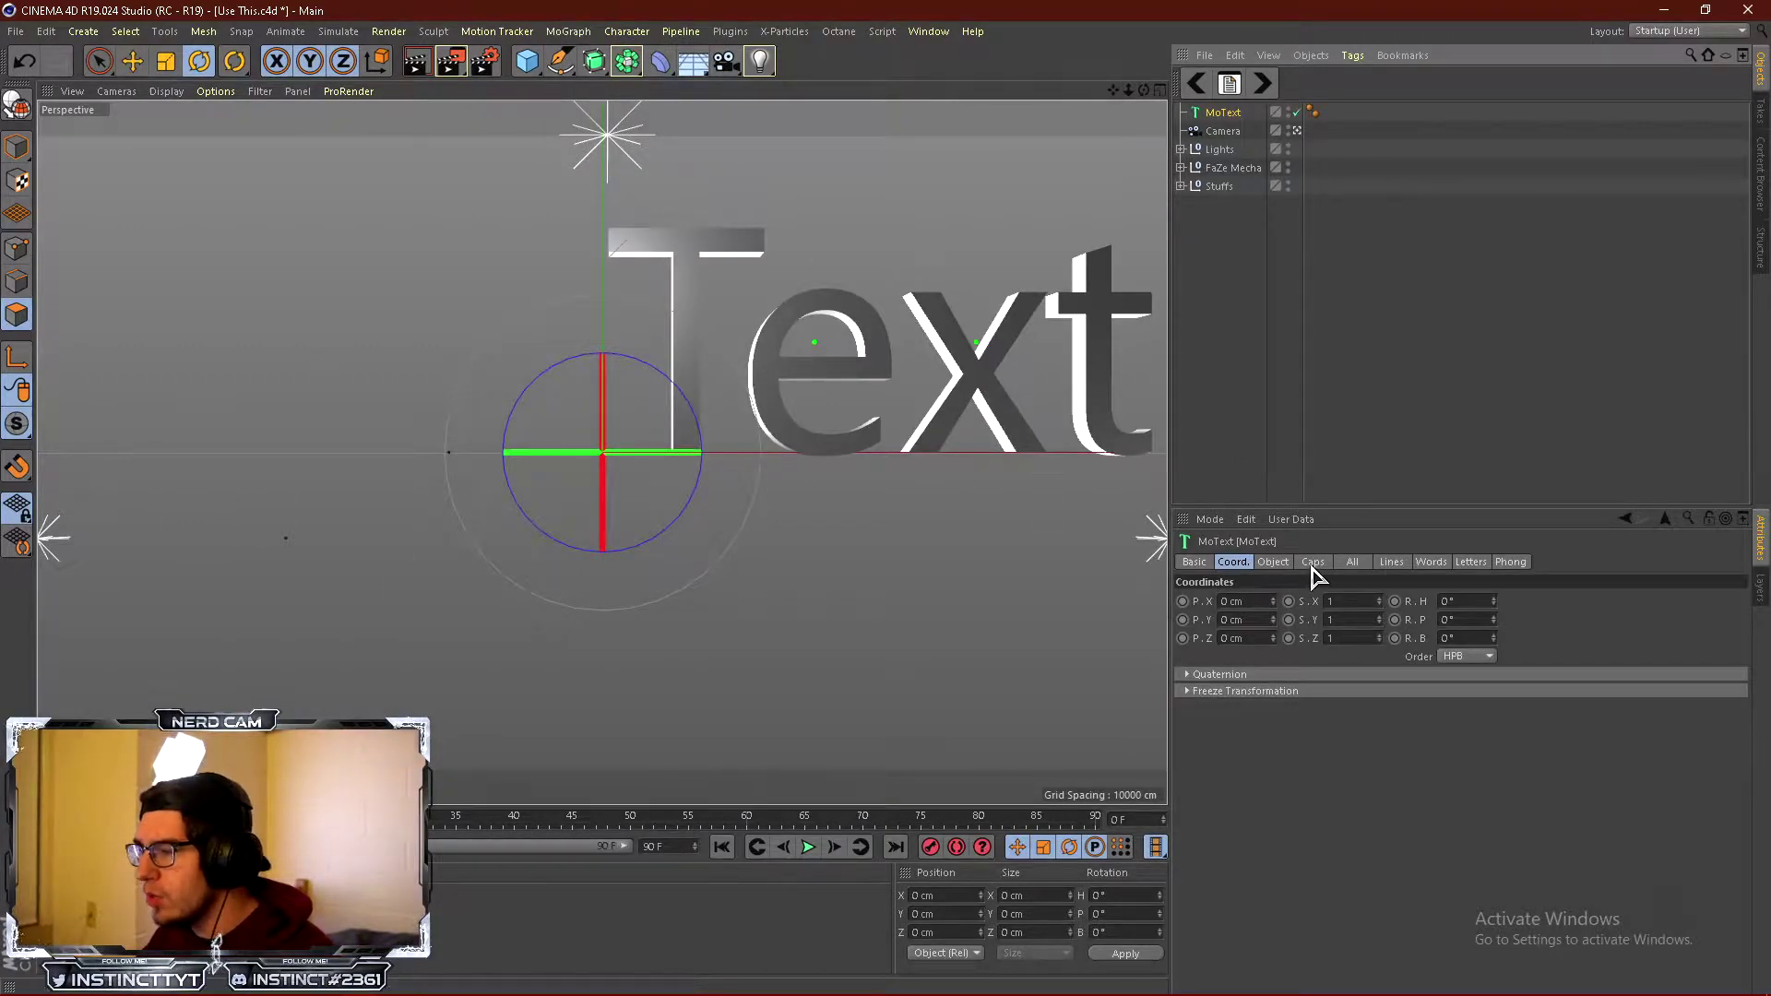
{"action": "left_click", "coordinate": [1273, 563]}
{"action": "left_click", "coordinate": [1231, 563]}
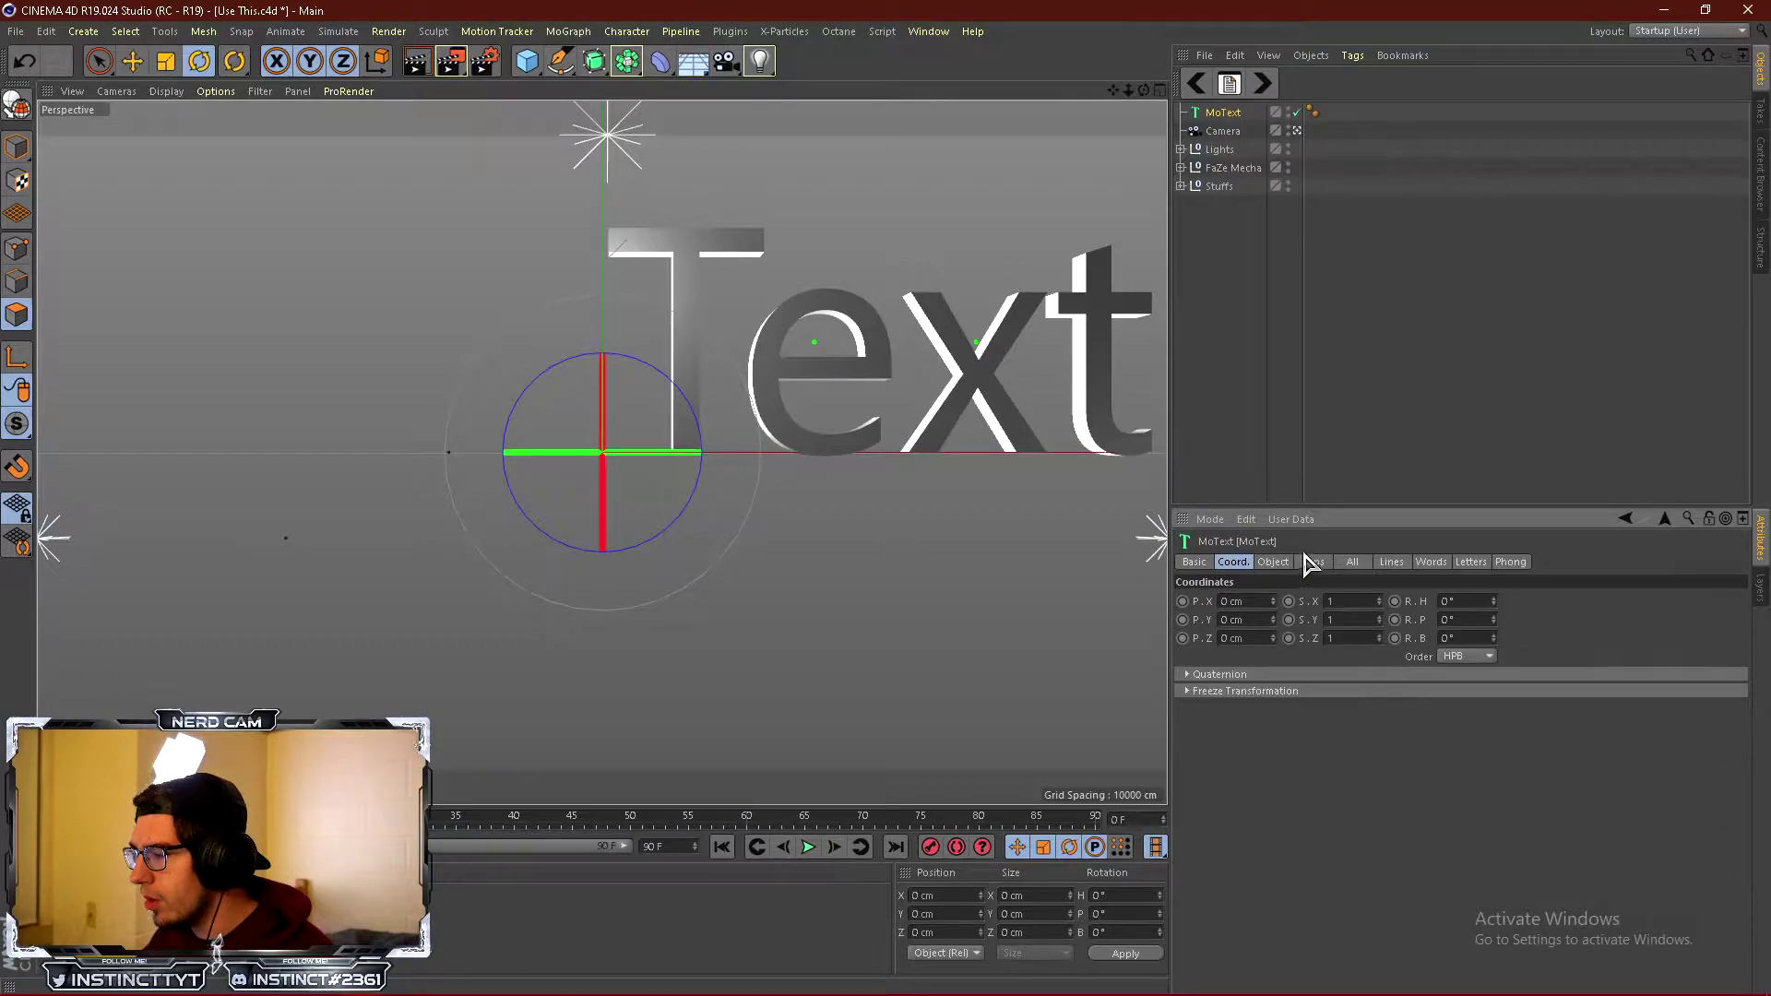
{"action": "left_click", "coordinate": [1274, 563]}
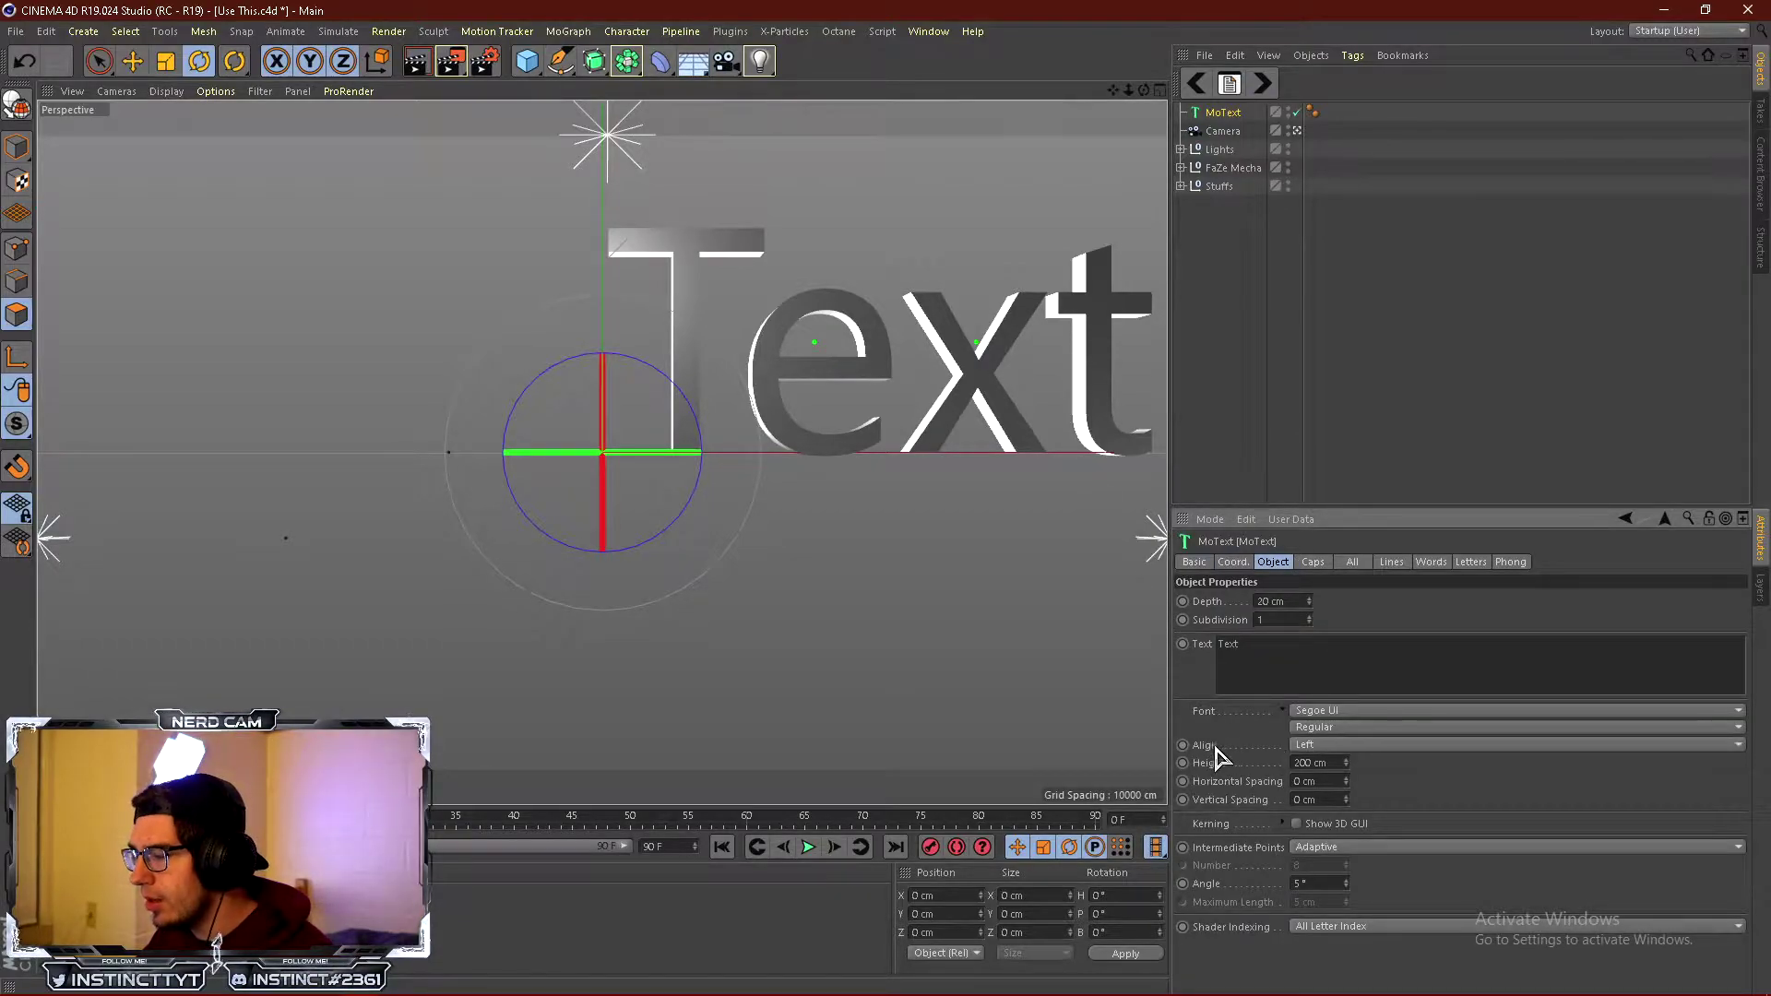
{"action": "left_click", "coordinate": [1321, 745]}
{"action": "left_click", "coordinate": [1319, 773]}
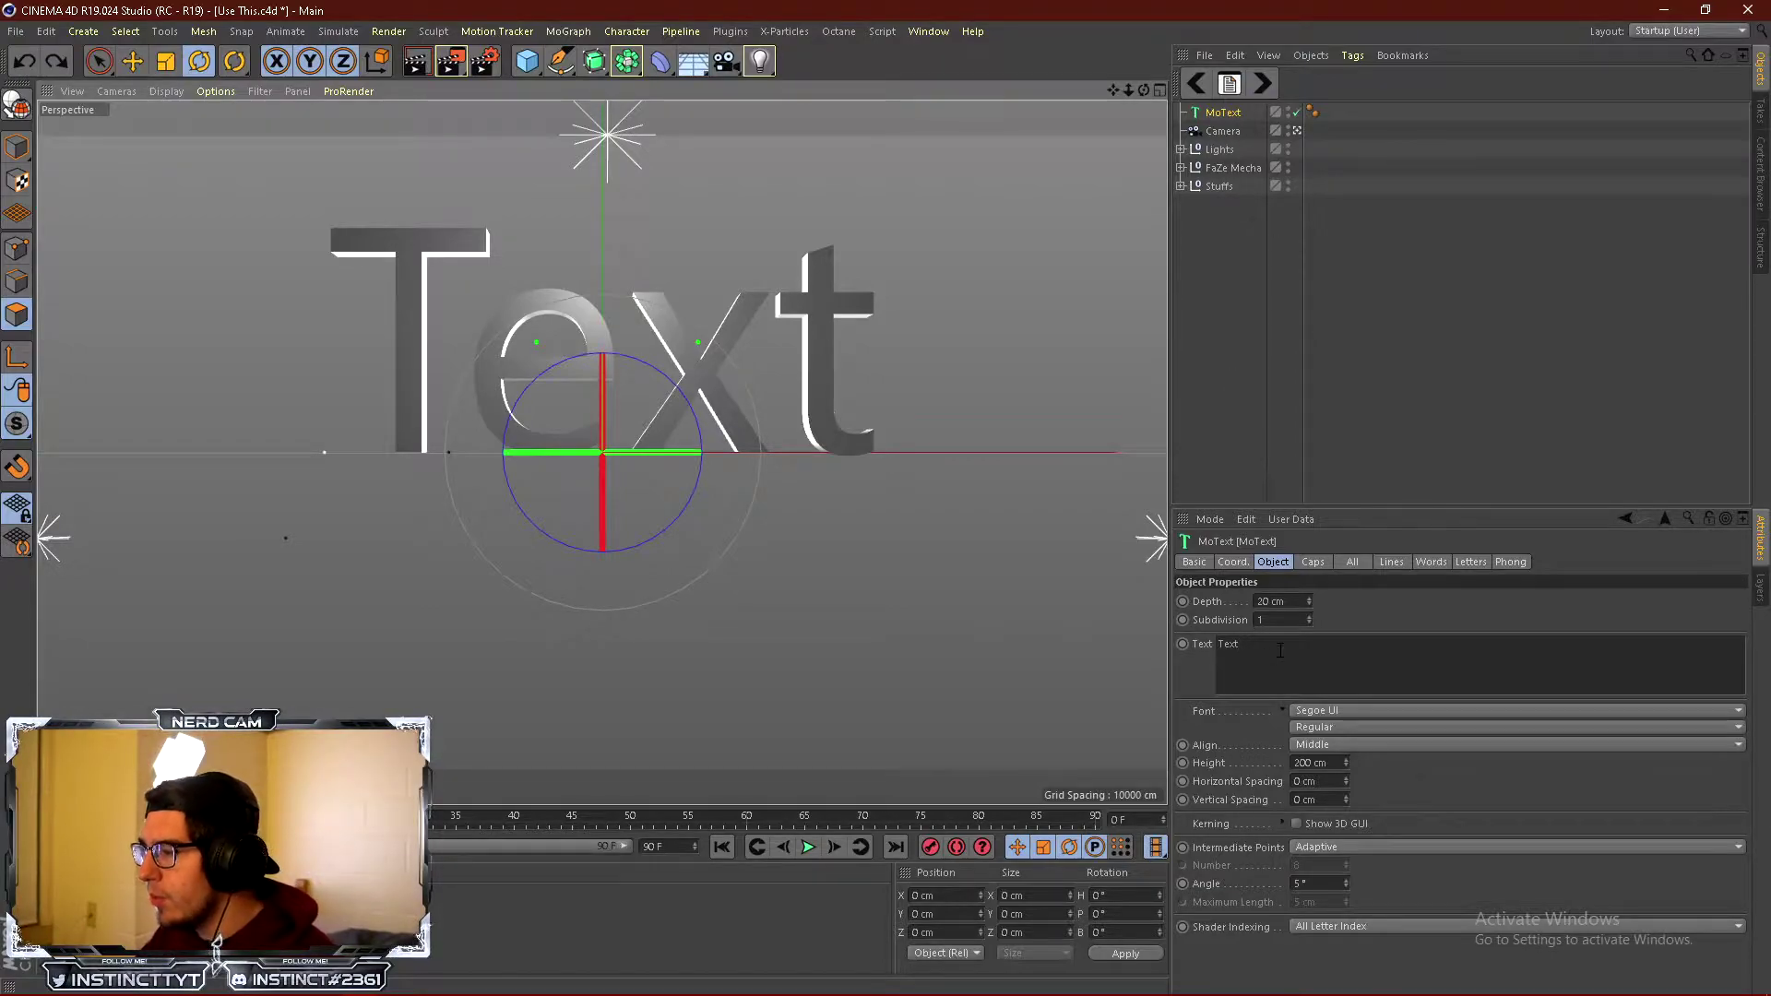
Replace the MoText's default text with "MECHA".
{"action": "left_click", "coordinate": [1210, 672]}
{"action": "type", "text": "MECHA"}
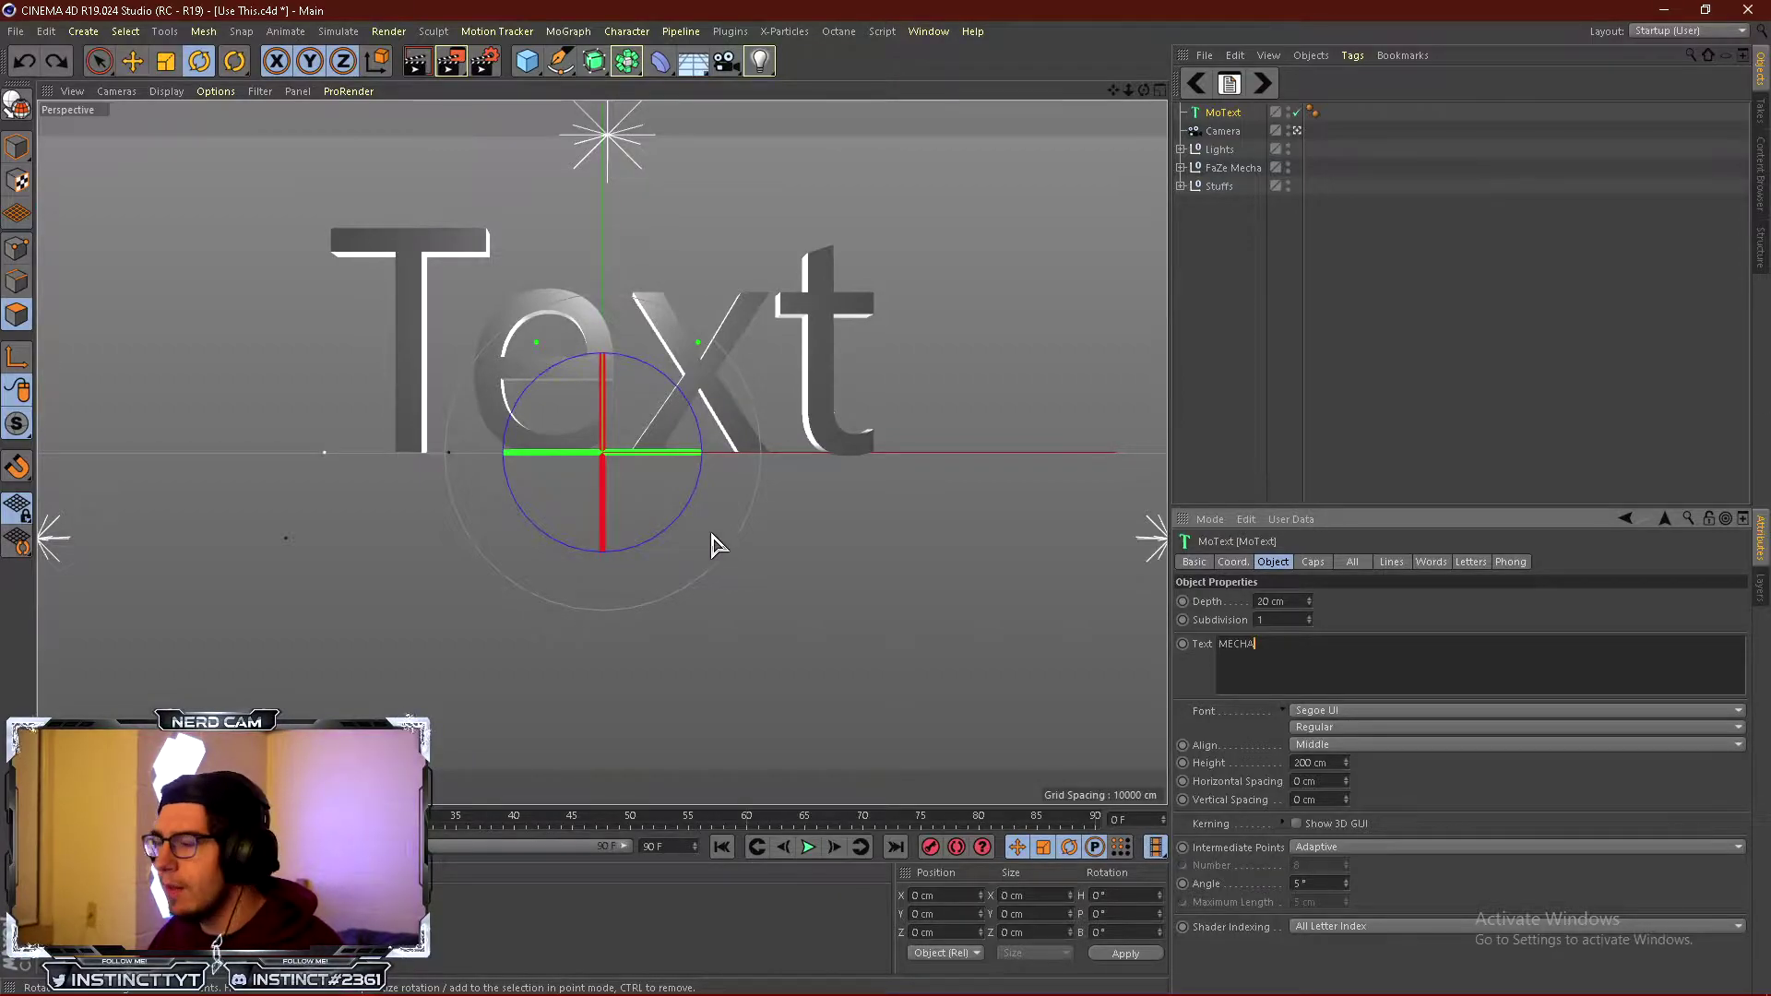
{"action": "left_click", "coordinate": [1382, 615]}
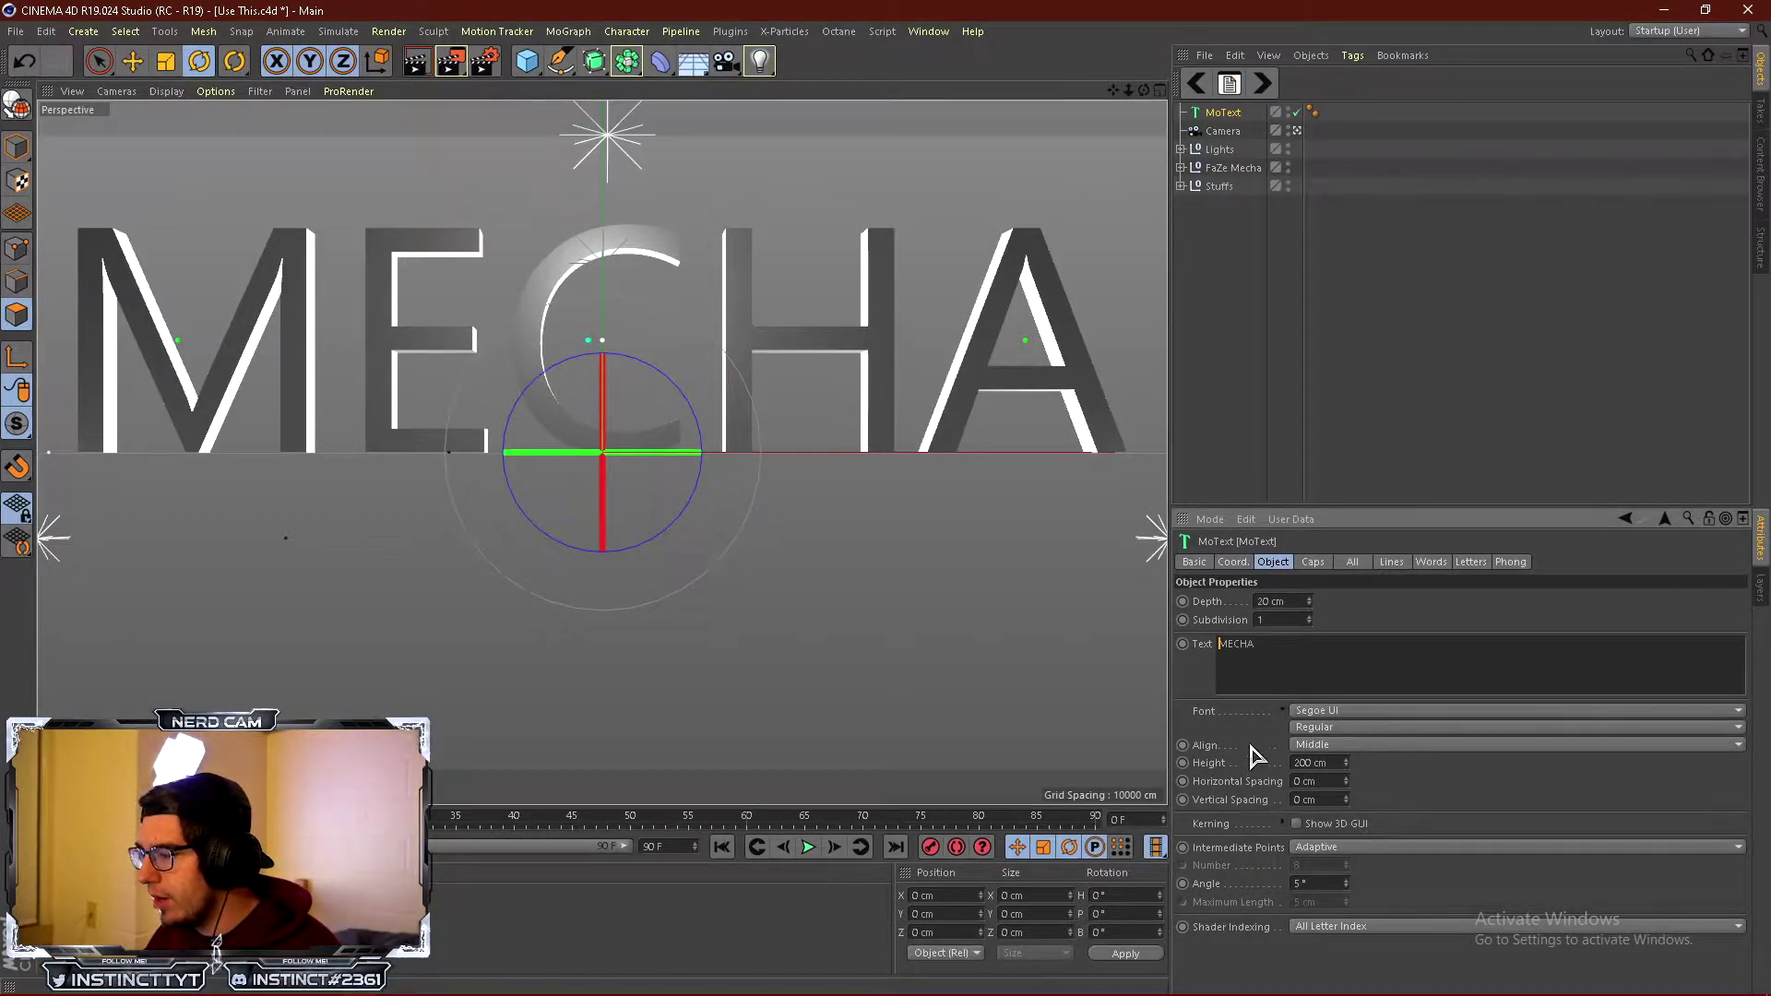
Set the MoText font to Technopollas.
{"action": "left_click", "coordinate": [1466, 711]}
{"action": "scroll", "coordinate": [1421, 703], "scroll_direction": "down", "scroll_amount": 5}
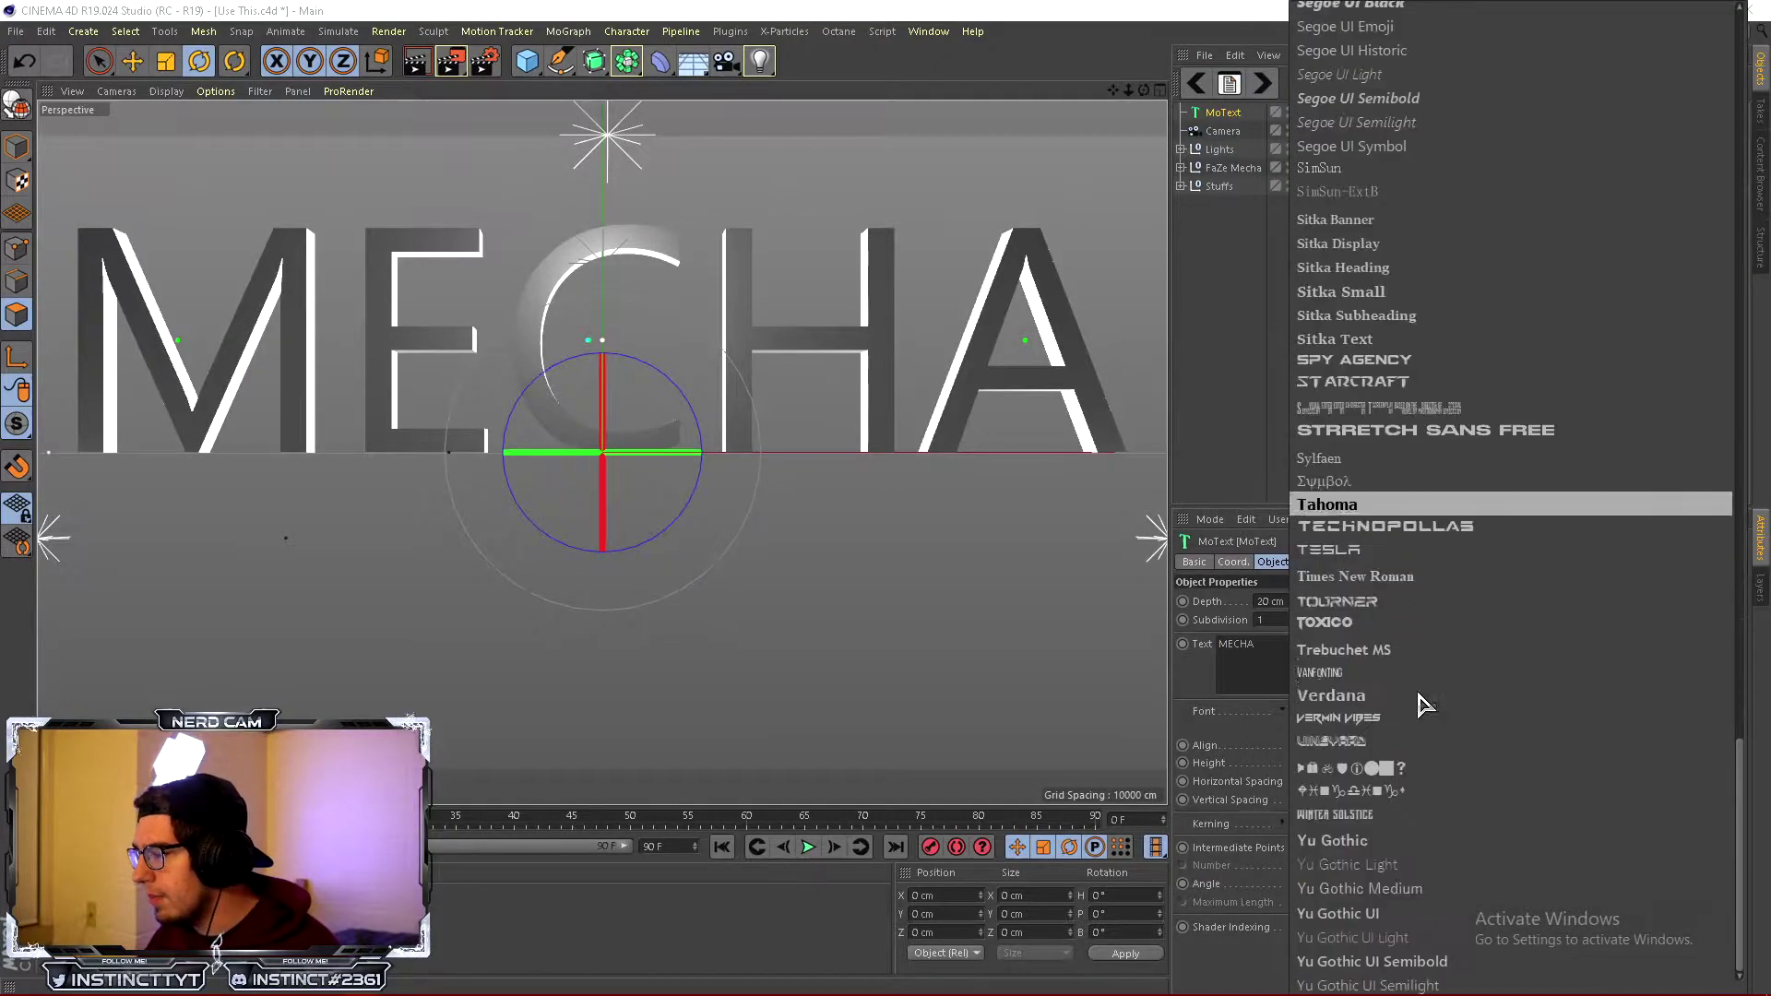
{"action": "scroll", "coordinate": [1420, 703], "scroll_direction": "up", "scroll_amount": 1}
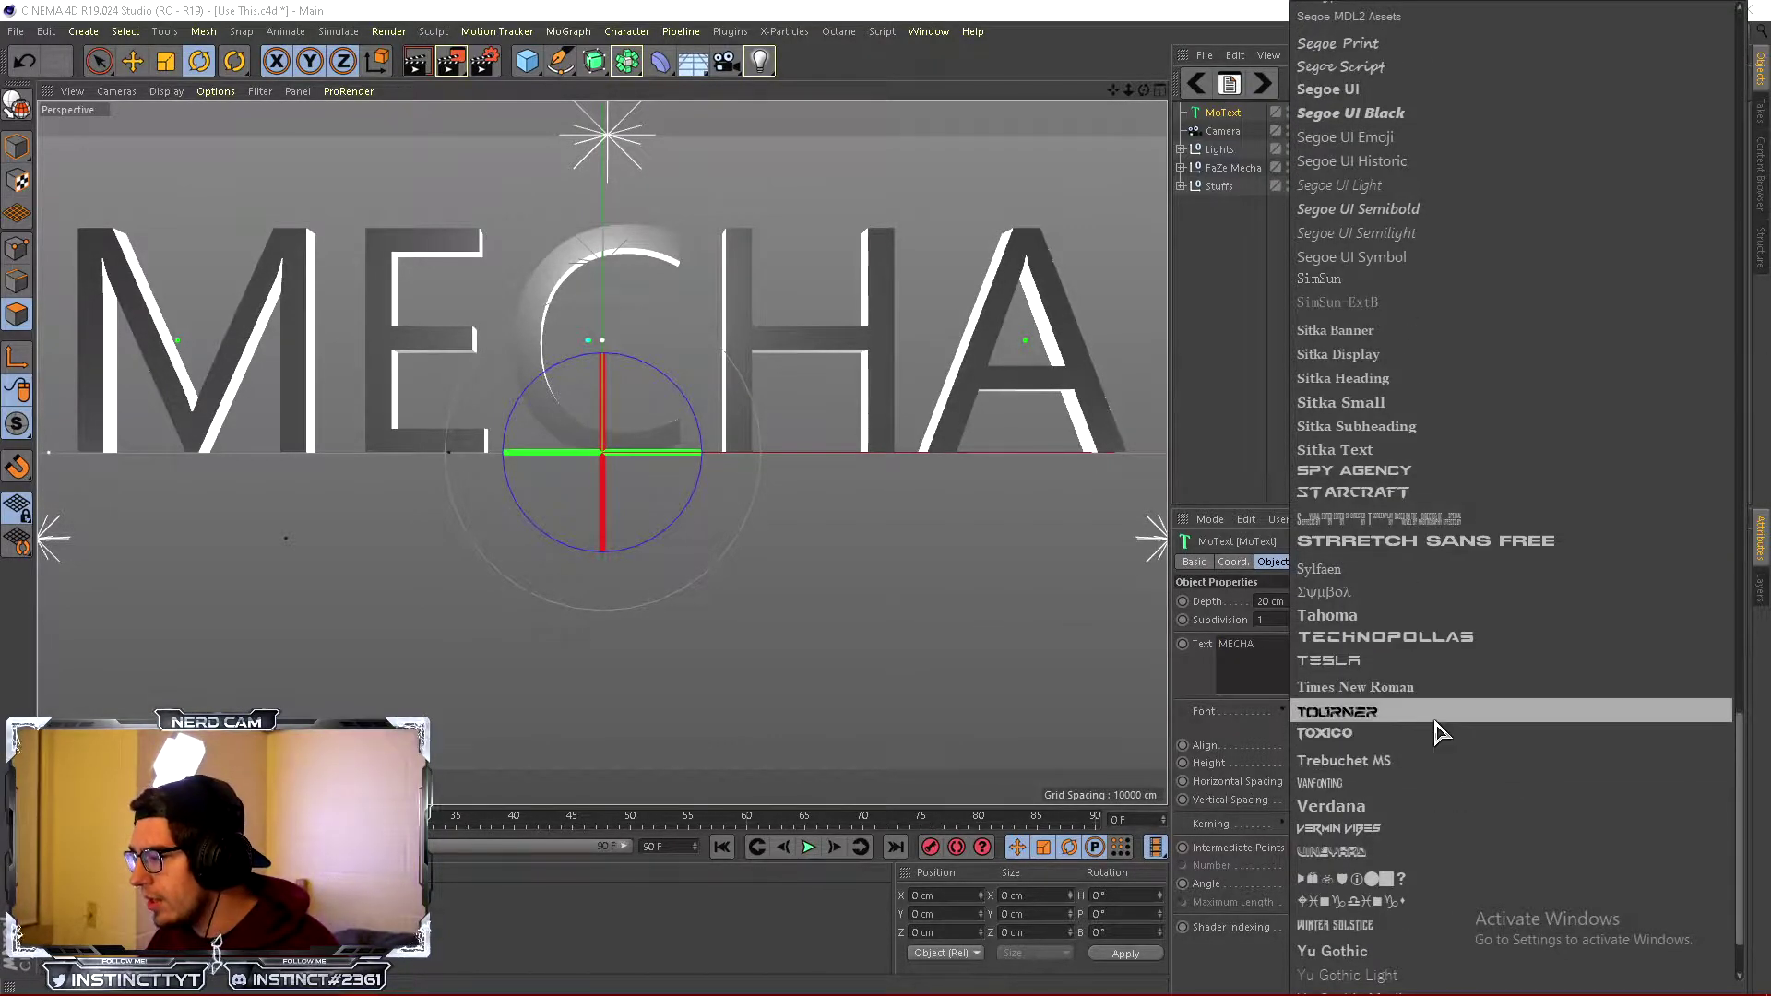
{"action": "scroll", "coordinate": [1437, 733], "scroll_direction": "down", "scroll_amount": 1}
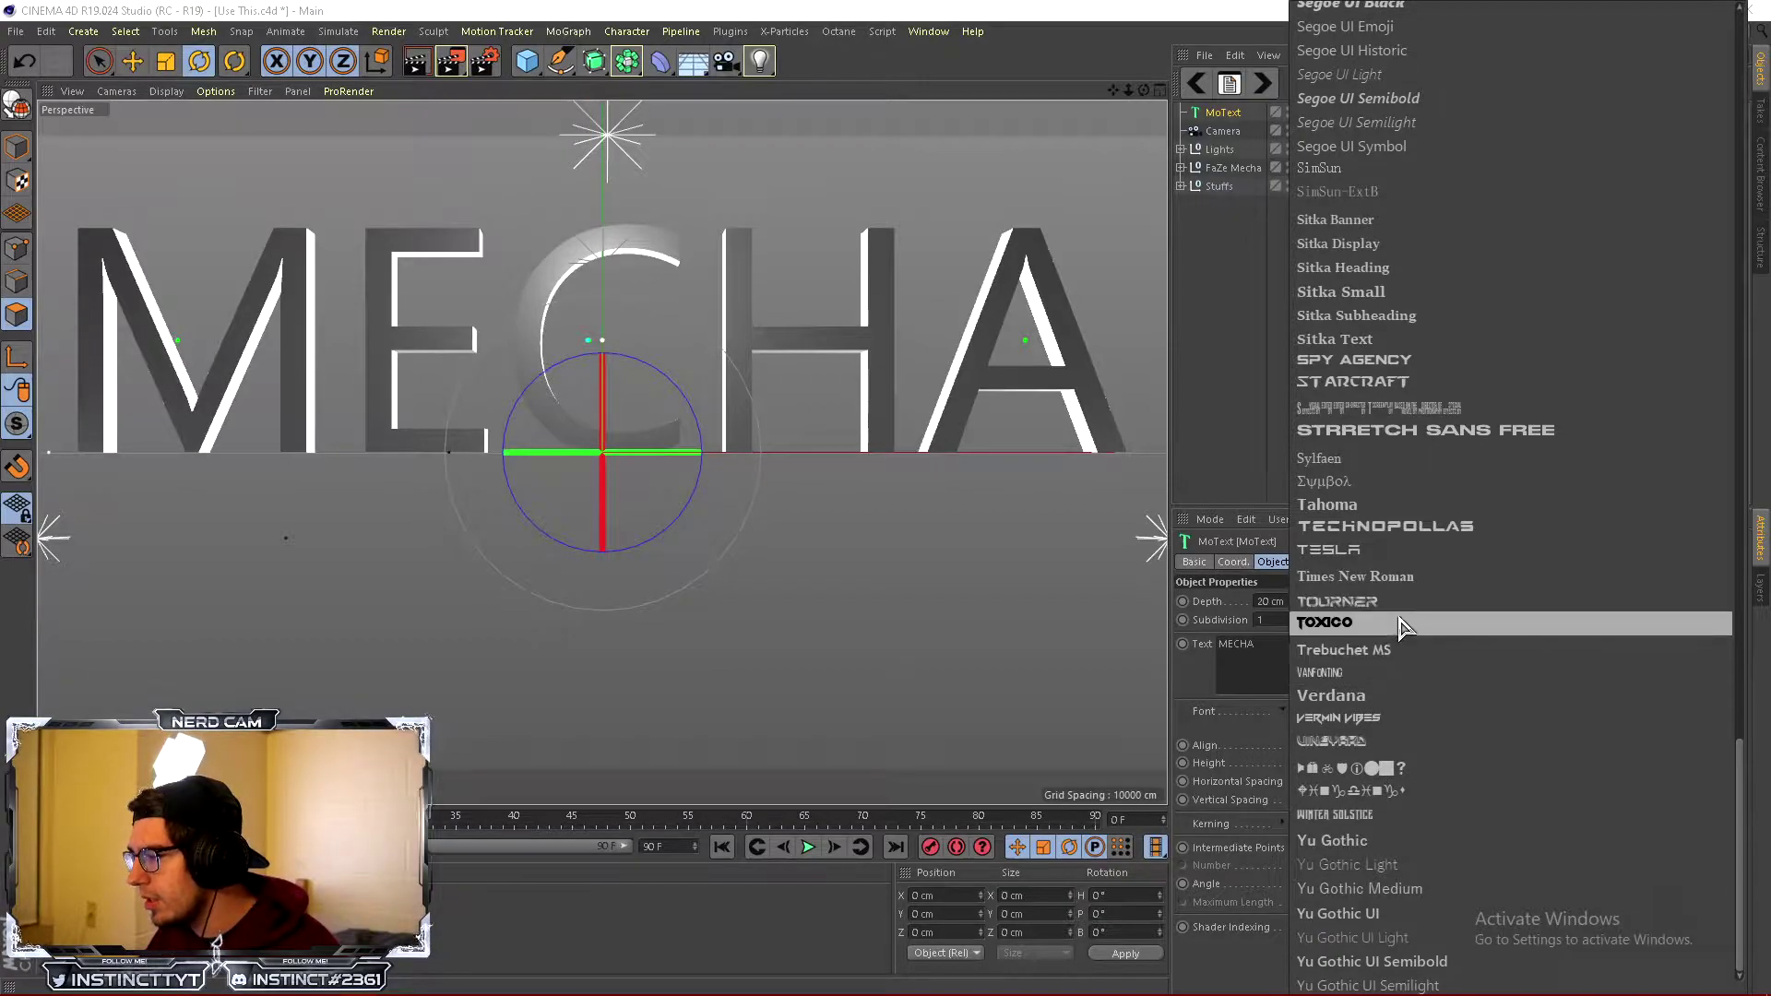
{"action": "left_click", "coordinate": [1439, 527]}
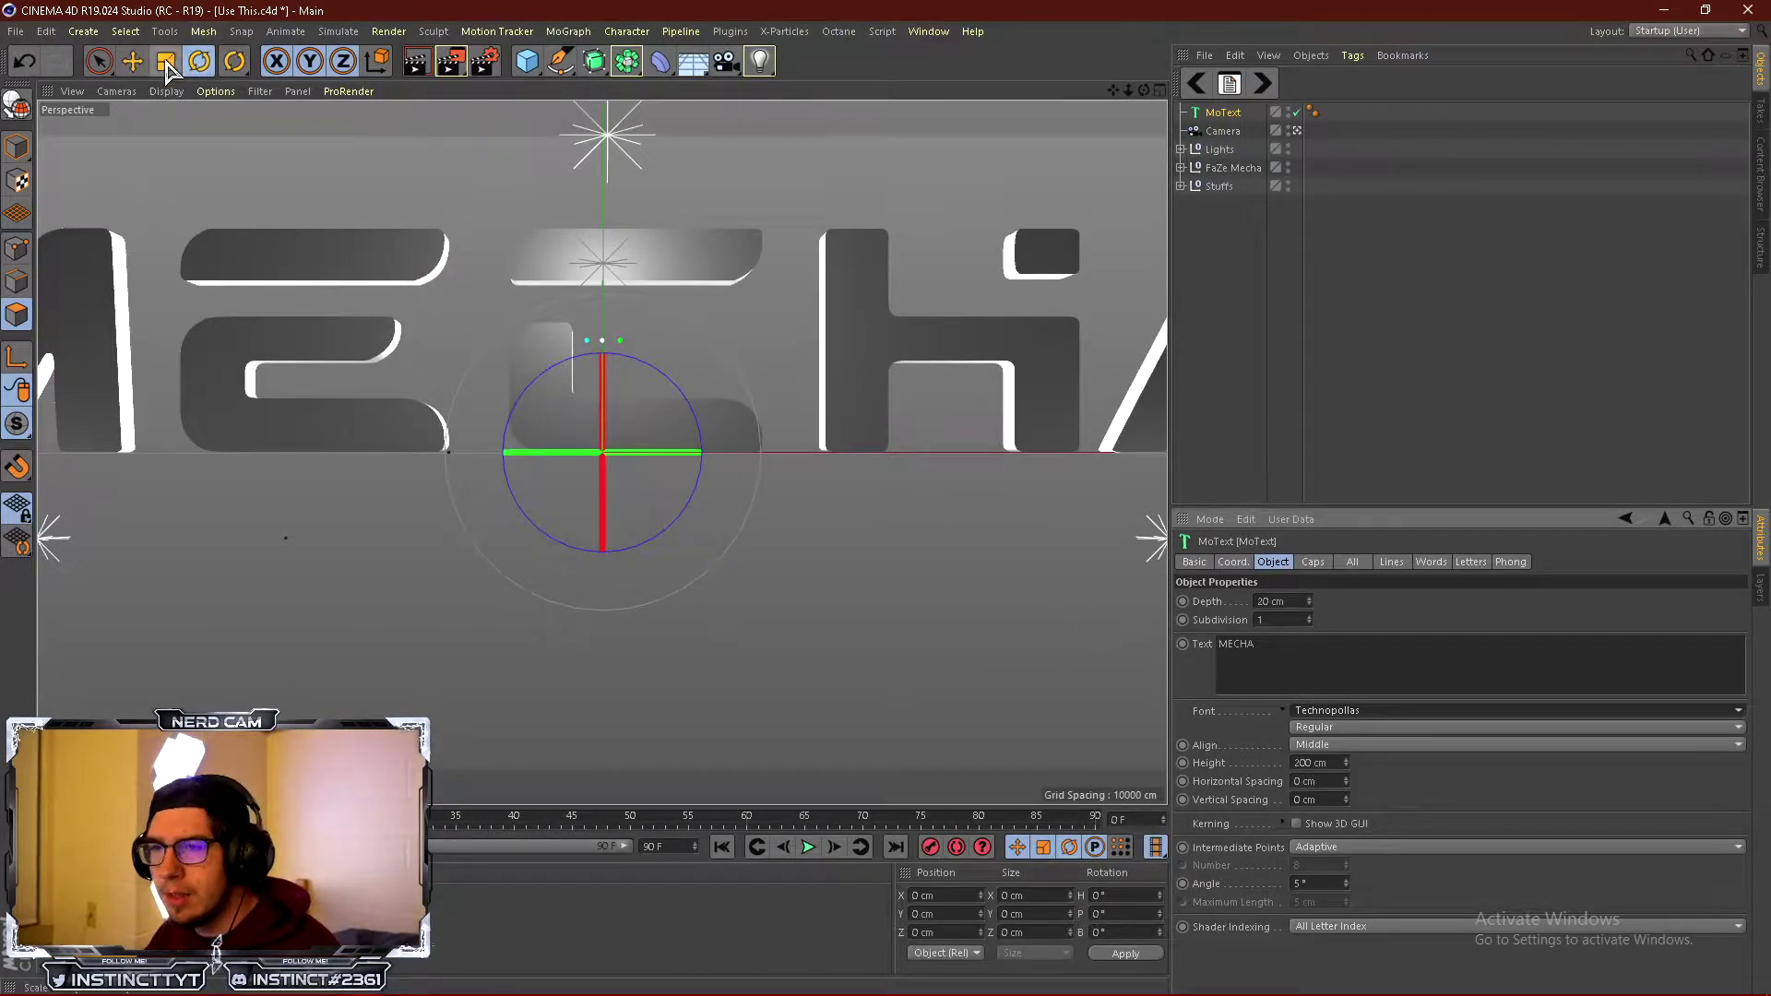
Scale the MECHA text down to a height of about 118.4 cm so it fits the view, and look through the scene camera.
{"action": "left_click", "coordinate": [1222, 131]}
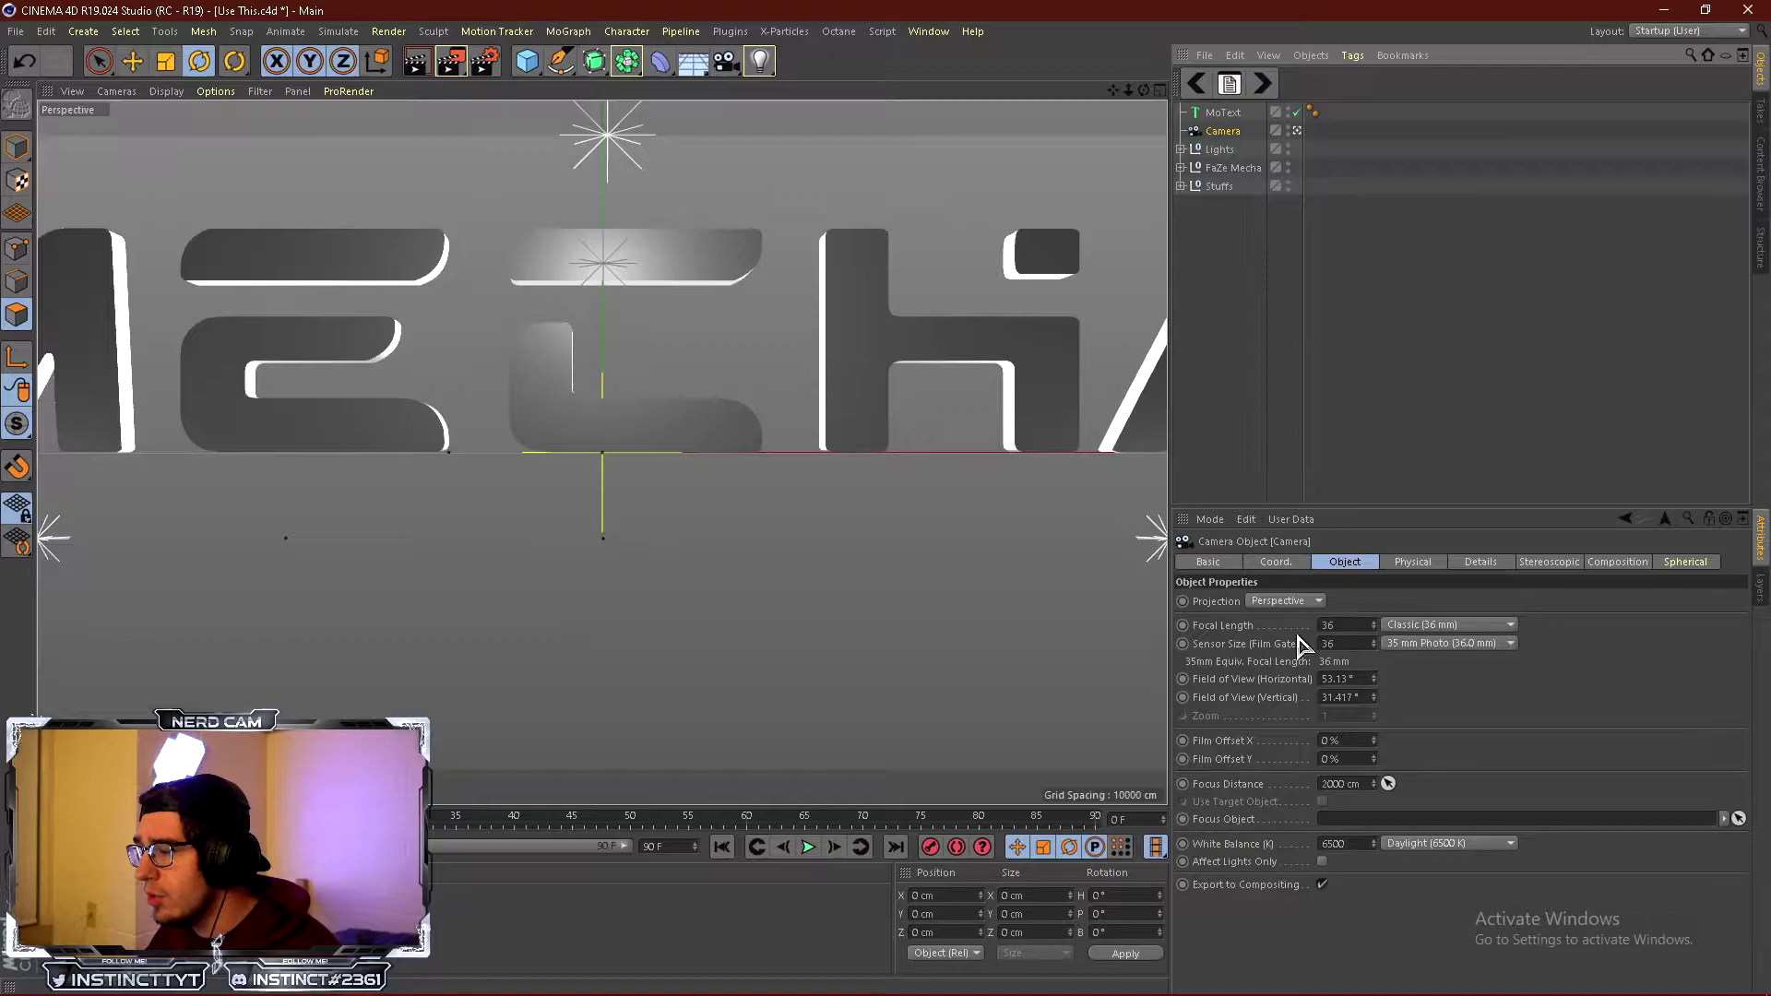
{"action": "left_click", "coordinate": [1262, 562]}
{"action": "left_click", "coordinate": [1223, 112]}
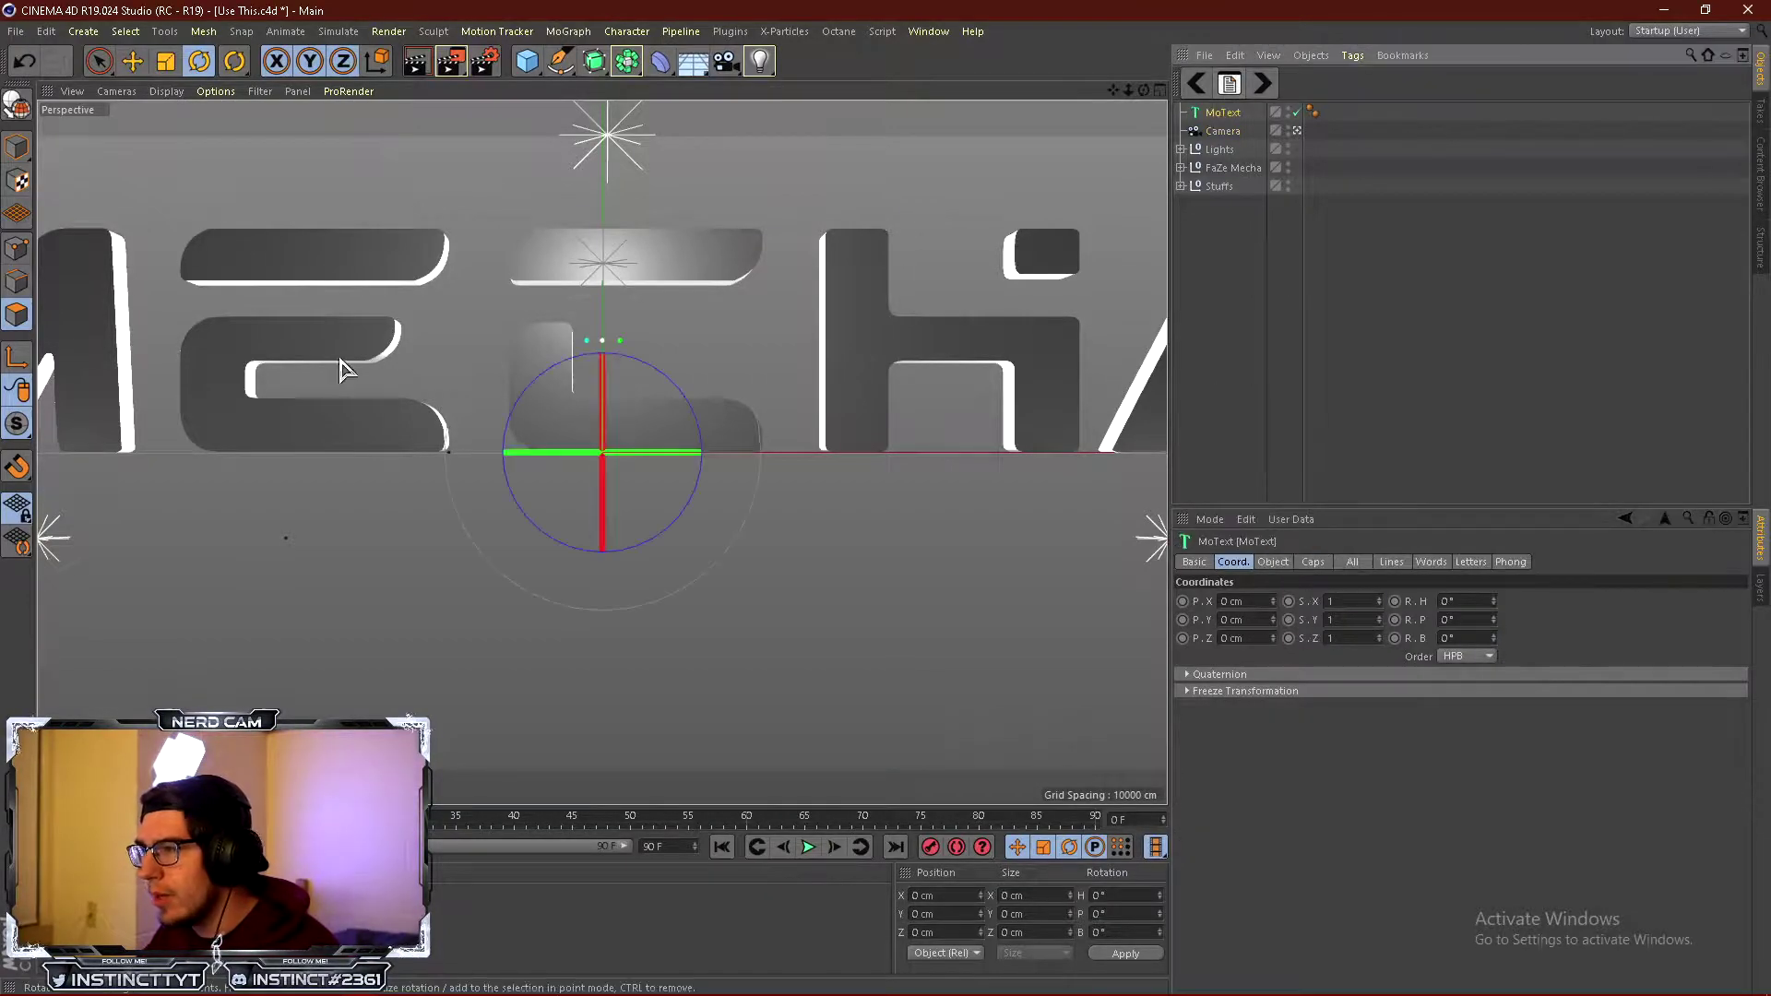
{"action": "key", "text": "t"}
{"action": "left_click_drag", "start_coordinate": [891, 305], "coordinate": [364, 672]}
{"action": "left_click_drag", "start_coordinate": [554, 516], "coordinate": [664, 488], "text": "alt"}
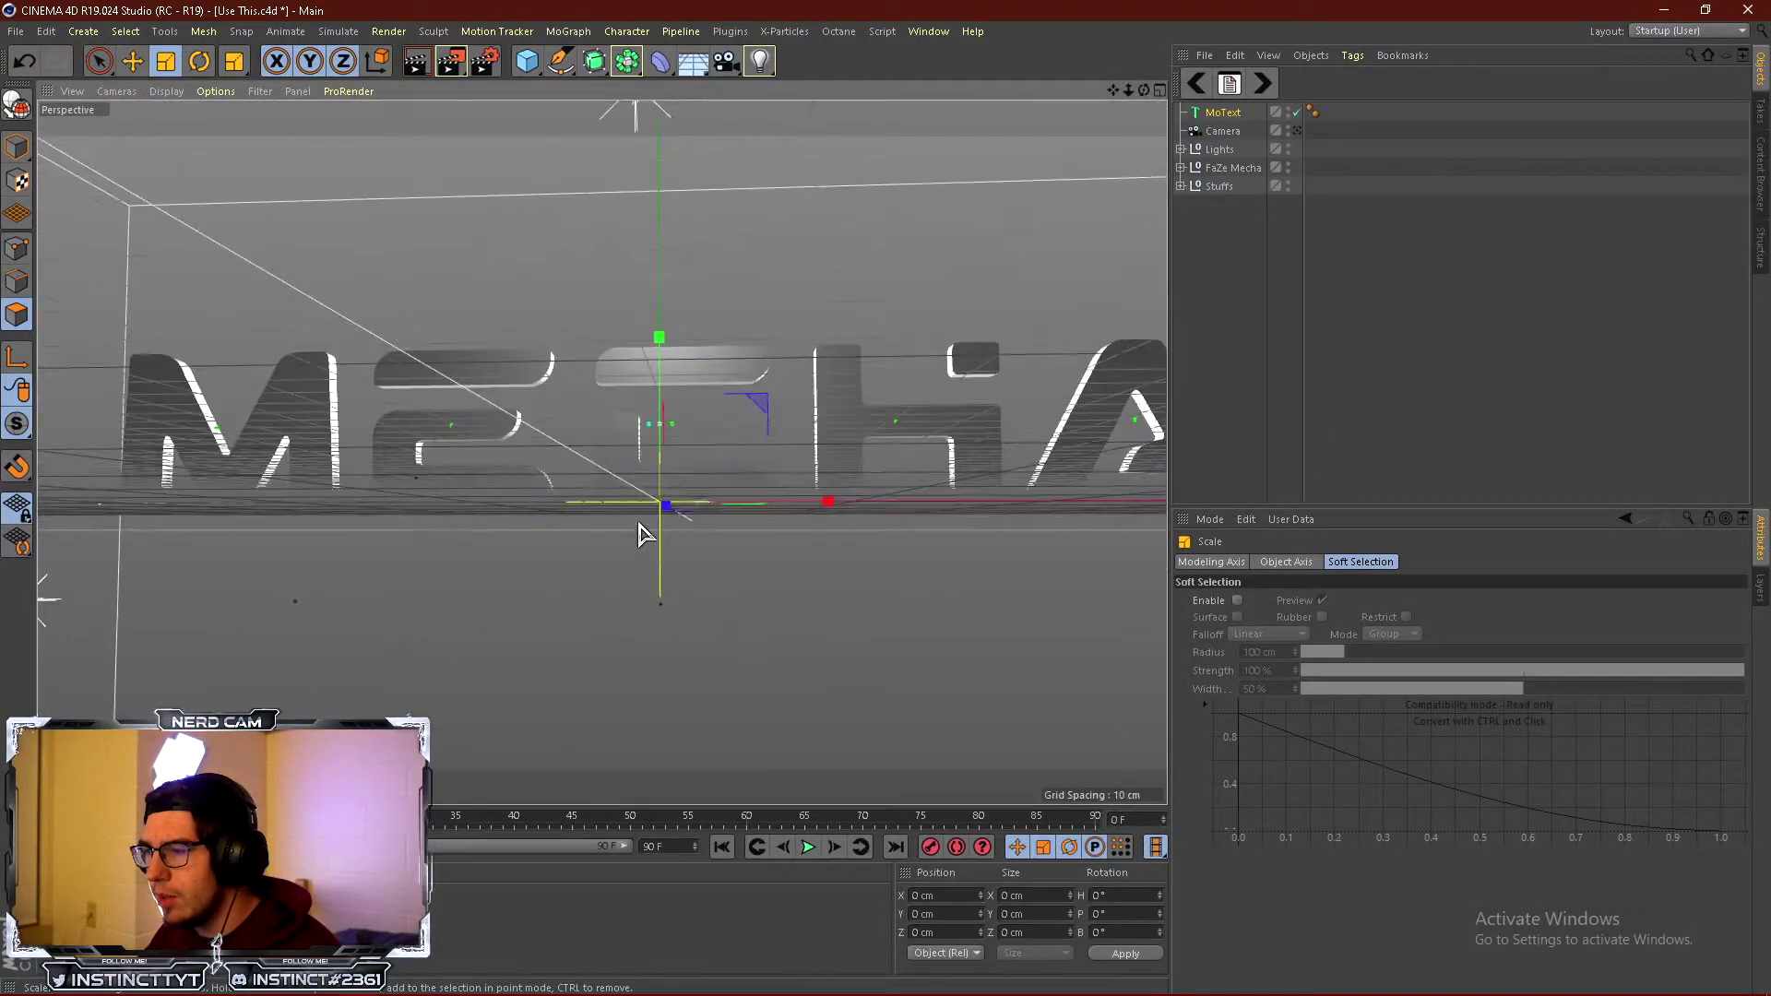
{"action": "left_click", "coordinate": [1296, 131]}
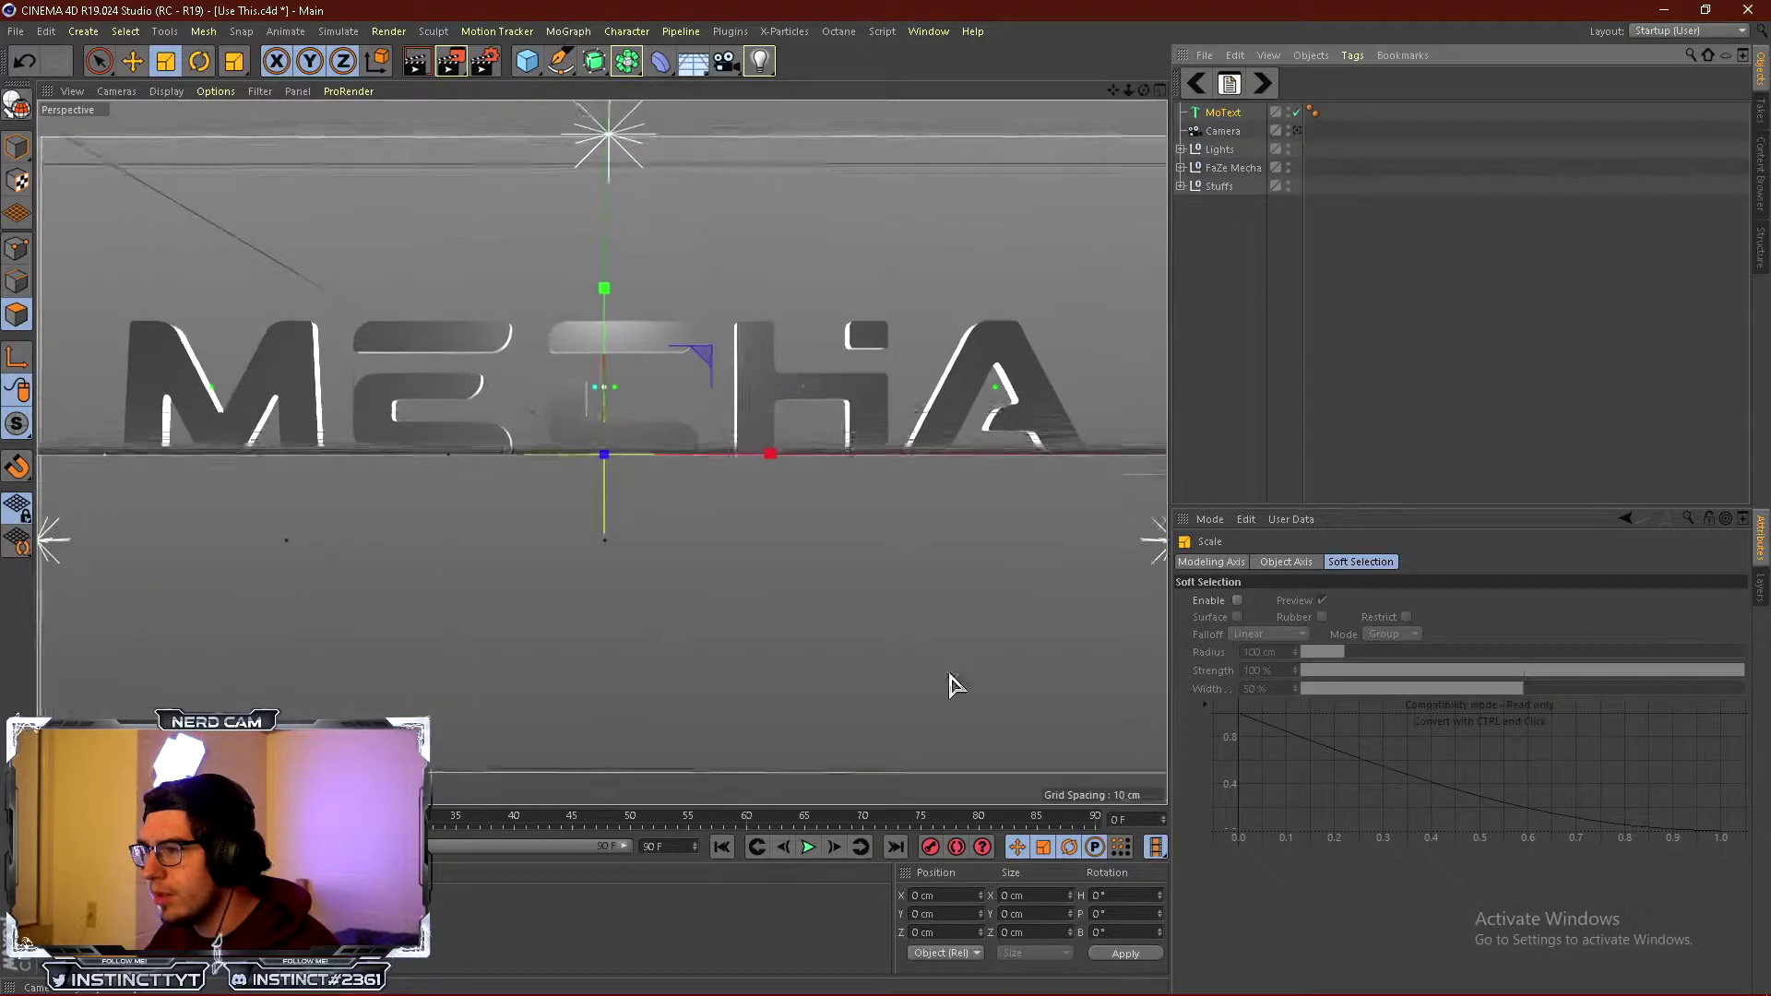
Try lowering the MECHA text to about -41.5 cm on Y, and undo the move.
{"action": "left_click", "coordinate": [1217, 117]}
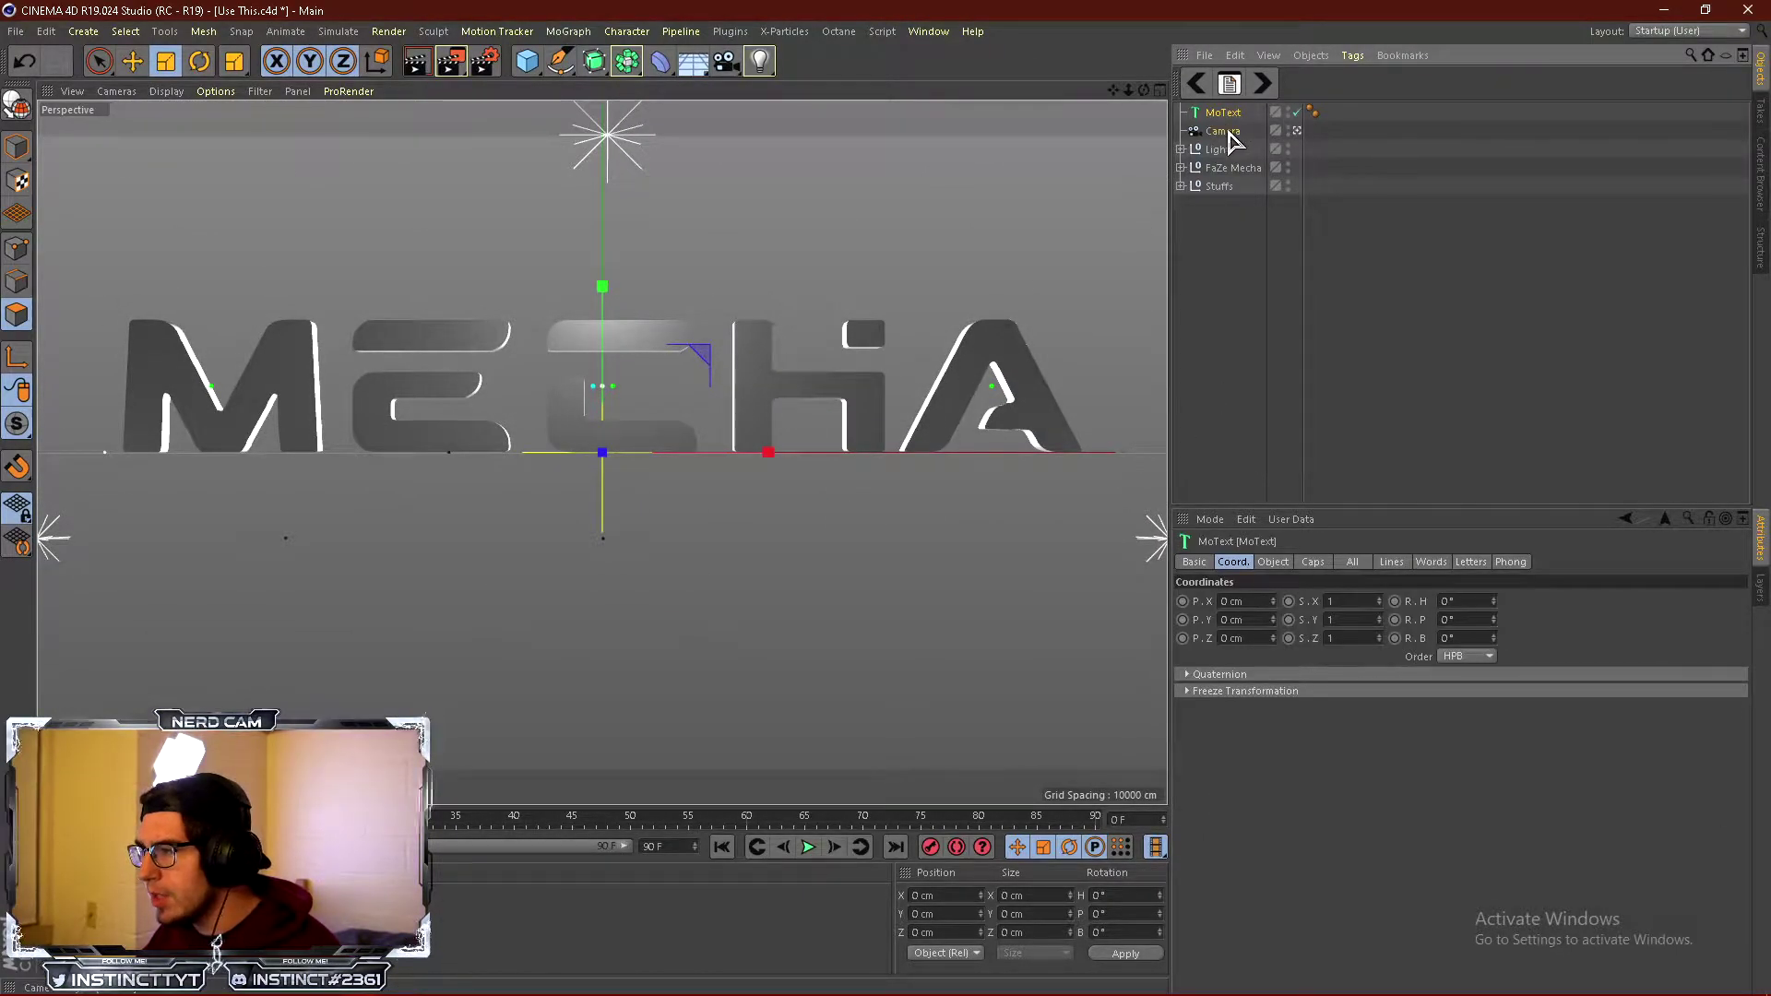
{"action": "left_click", "coordinate": [1221, 131]}
{"action": "left_click", "coordinate": [1224, 112]}
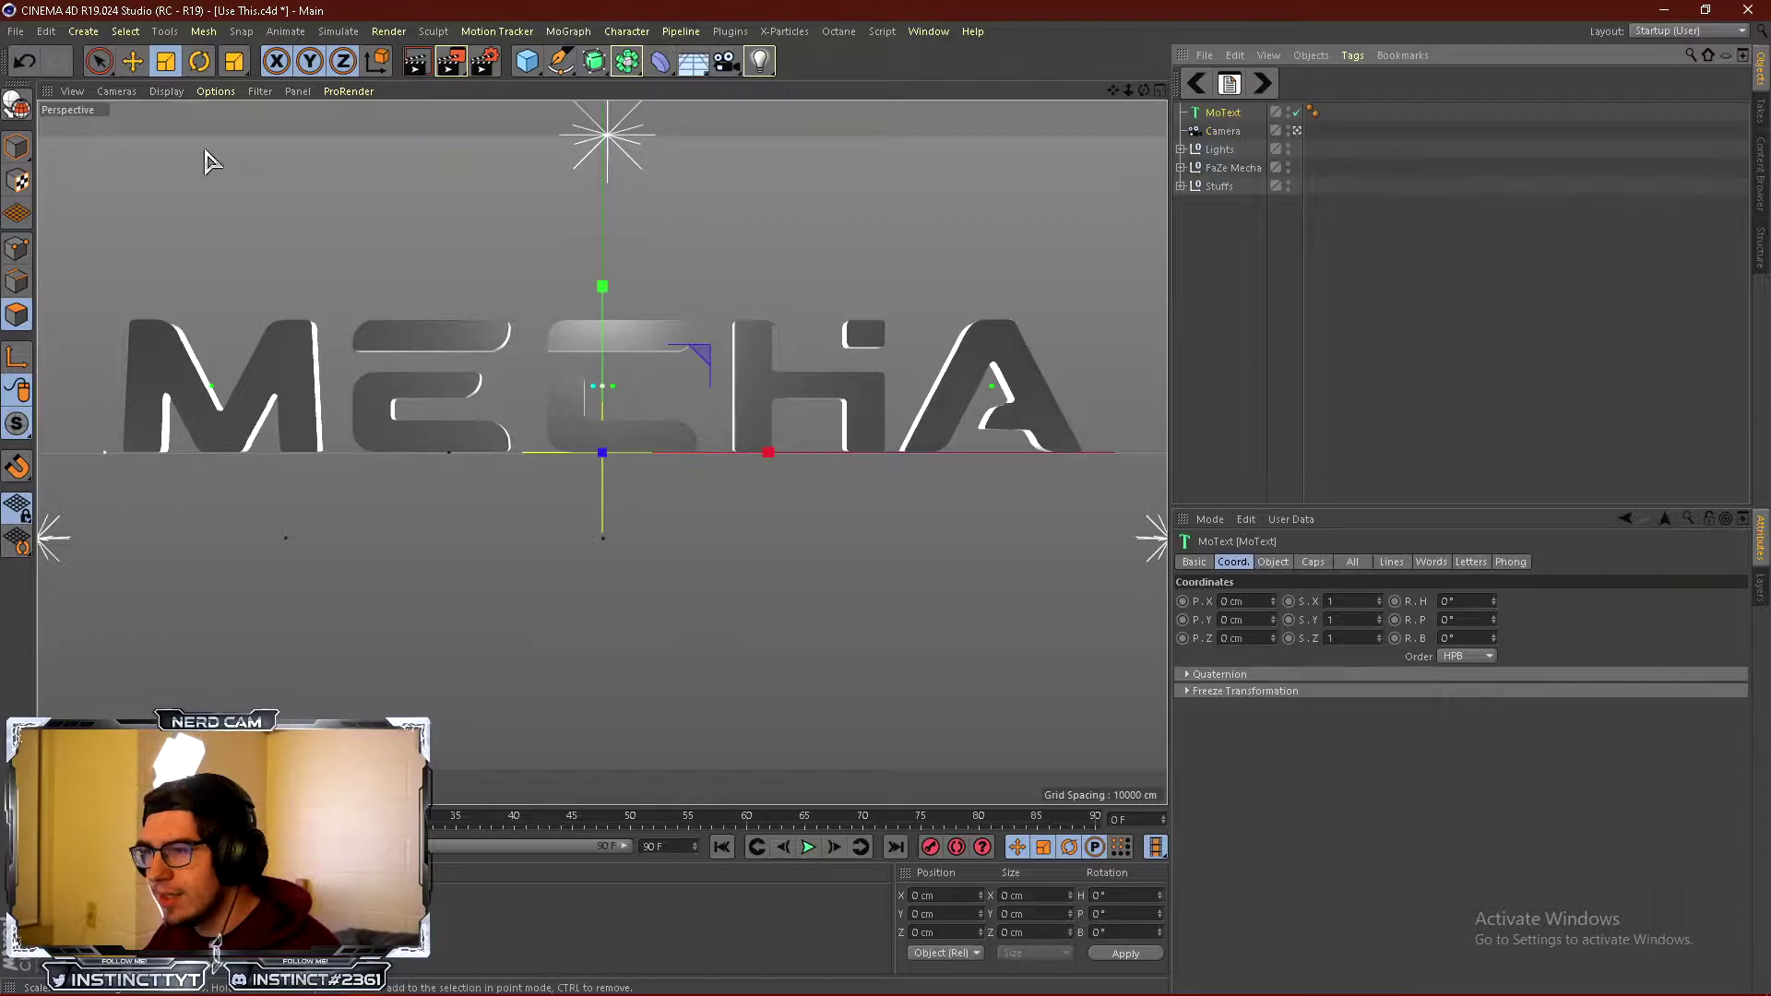
{"action": "left_click", "coordinate": [132, 61]}
{"action": "left_click_drag", "start_coordinate": [607, 322], "coordinate": [600, 384]}
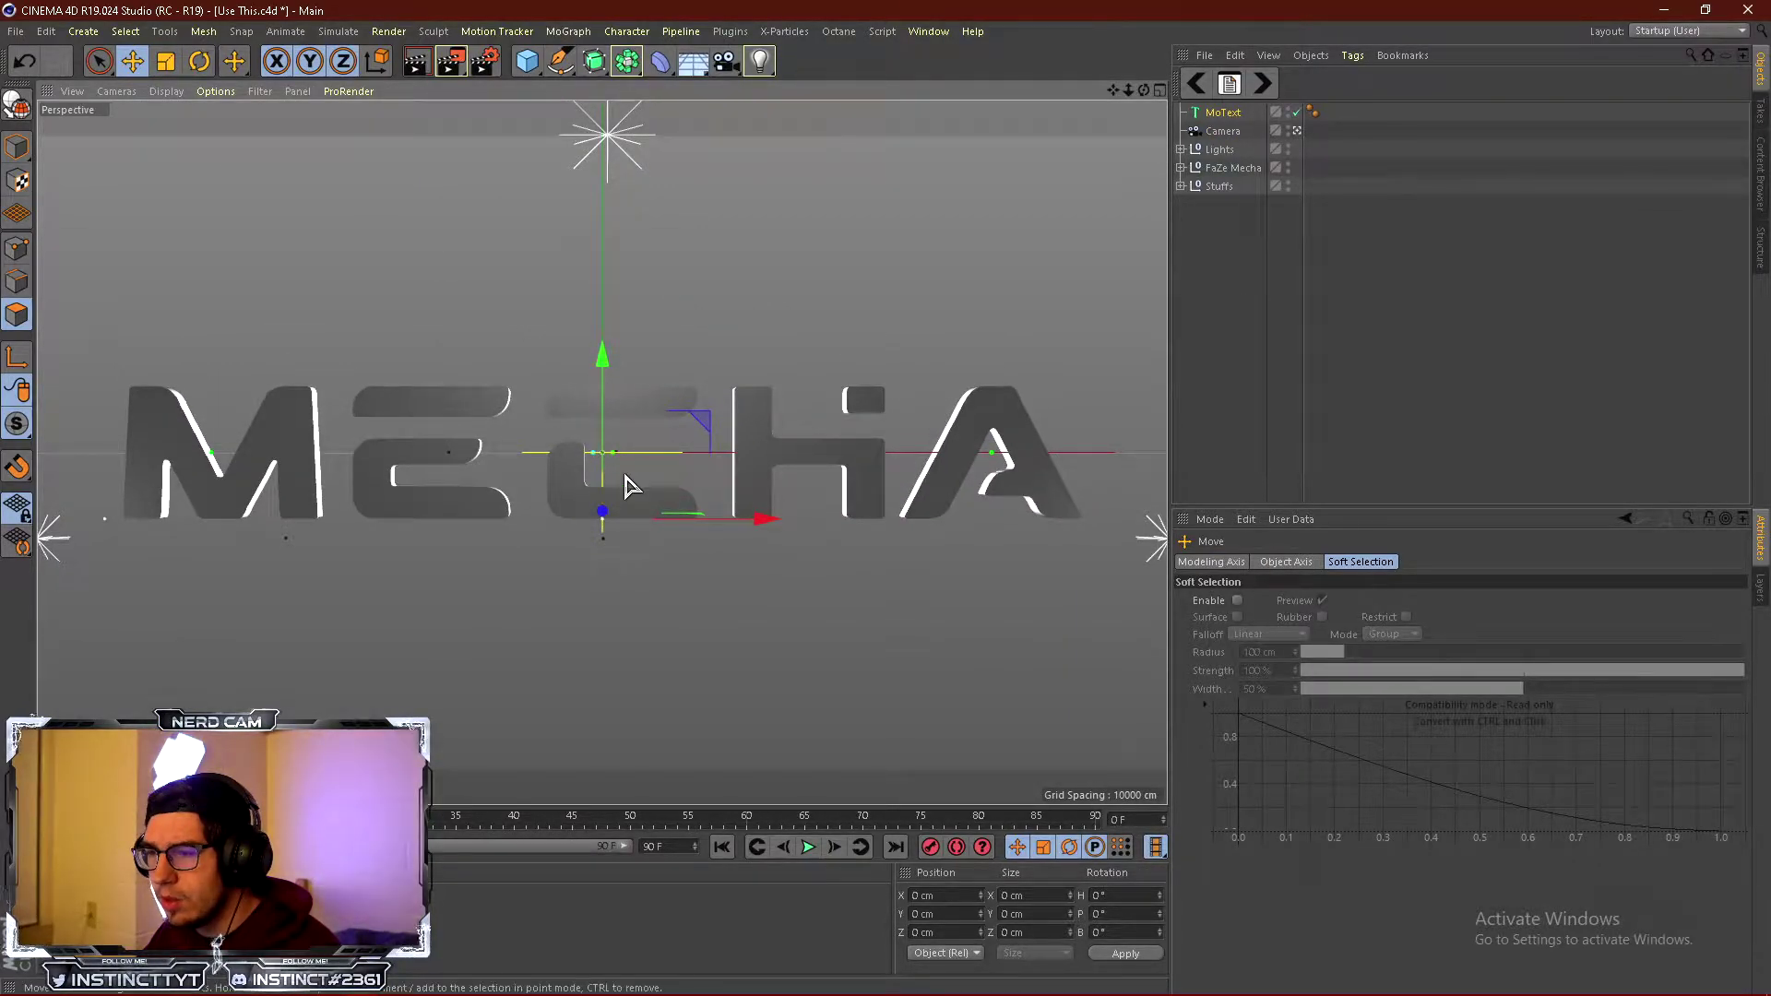
{"action": "left_click", "coordinate": [1225, 114]}
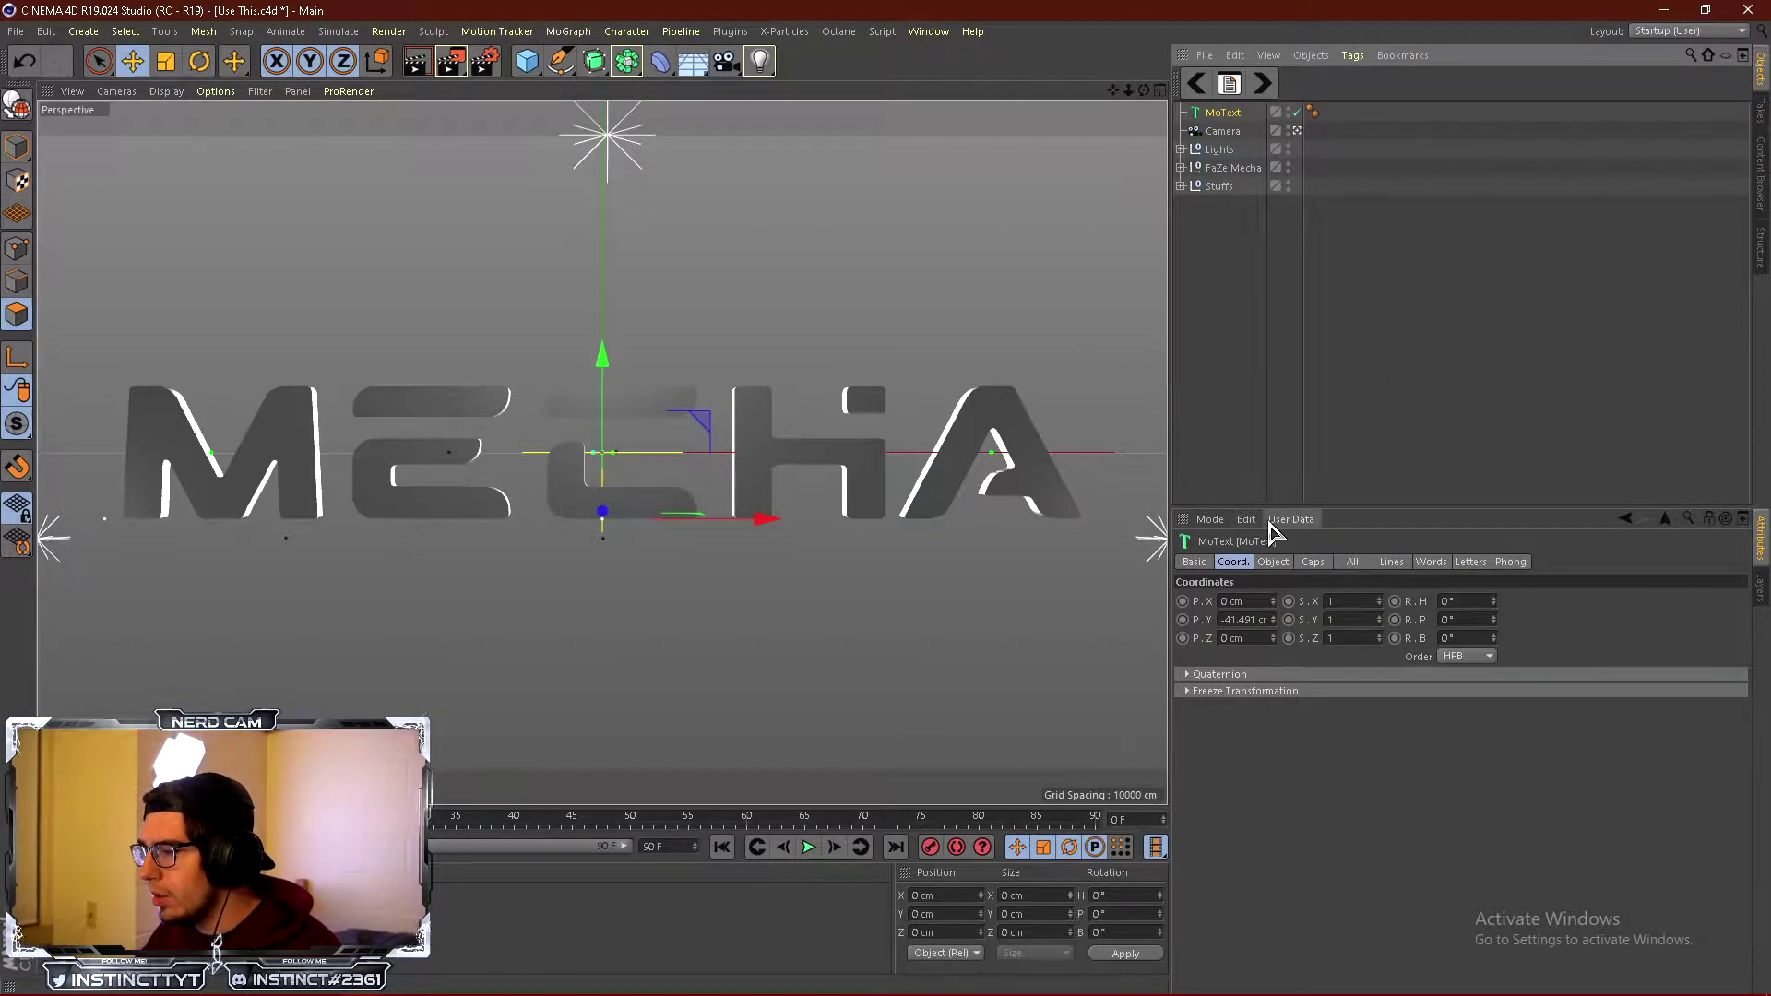
{"action": "key", "text": "ctrl+z"}
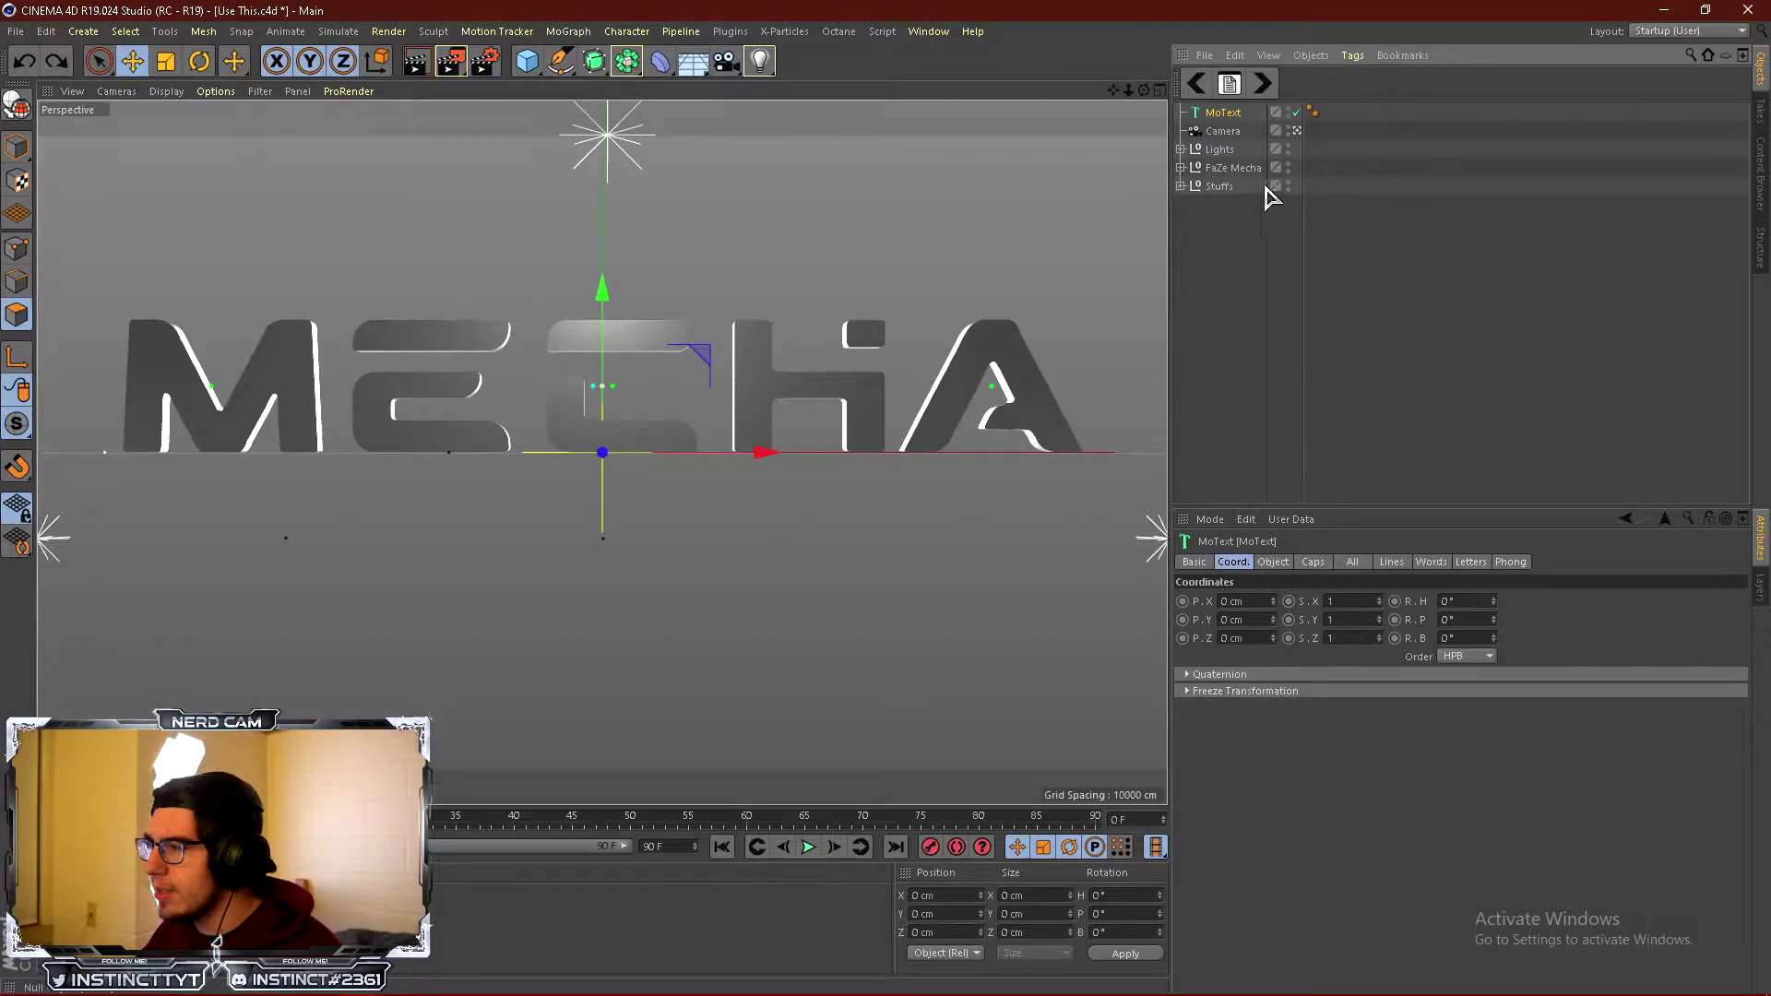
Raise the scene camera to a Y position of 30 cm.
{"action": "left_click", "coordinate": [1223, 131]}
{"action": "left_click_drag", "start_coordinate": [1274, 621], "coordinate": [1274, 593]}
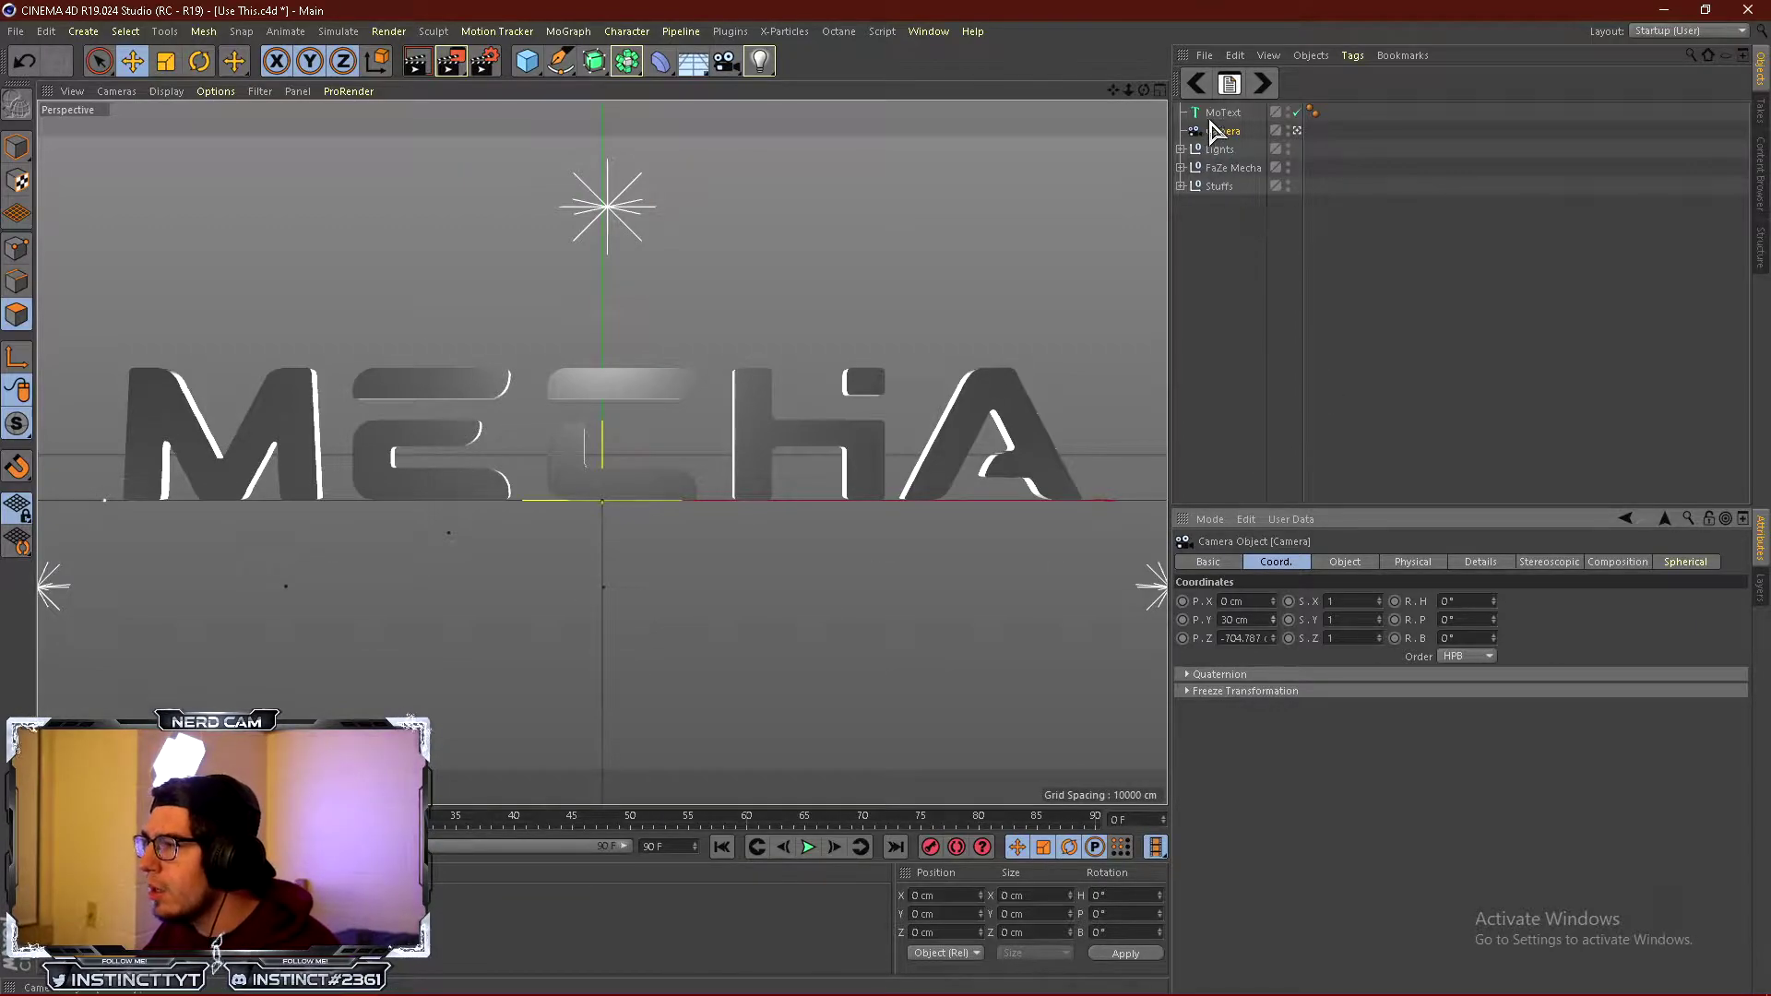
Open the MoText's caps settings and switch the viewport display to shading with lines.
{"action": "left_click", "coordinate": [1219, 112]}
{"action": "left_click", "coordinate": [1273, 562]}
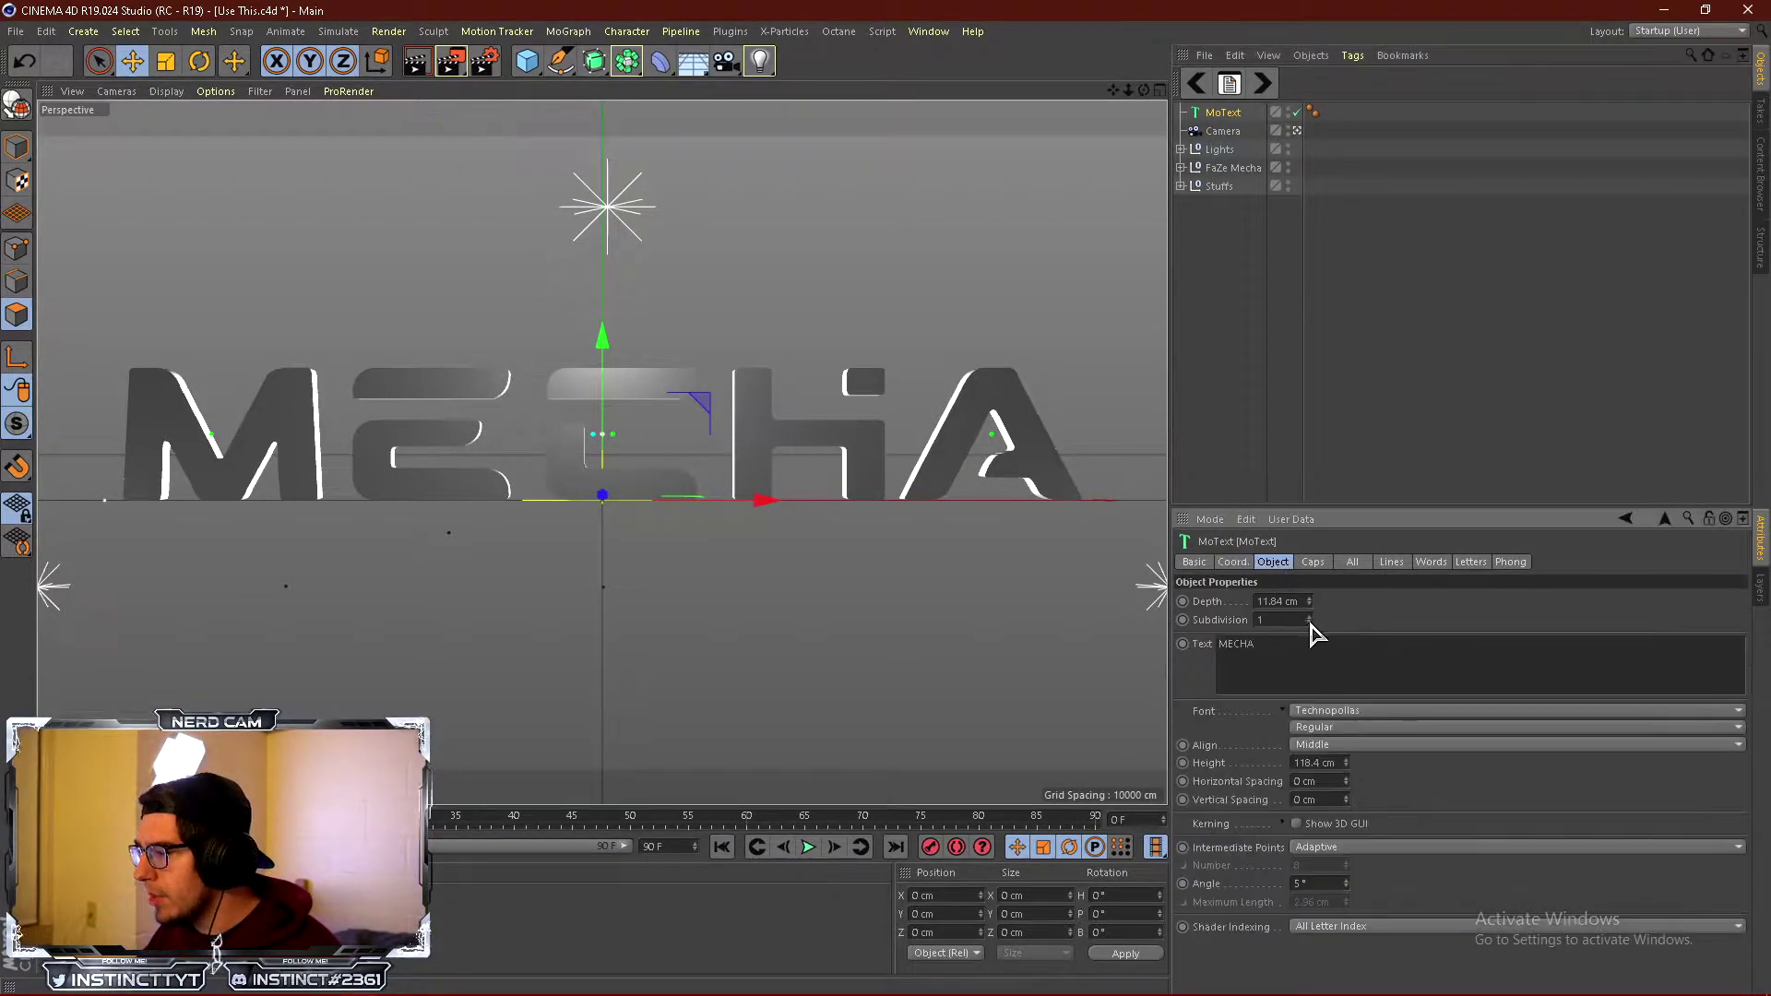
{"action": "left_click", "coordinate": [1317, 564]}
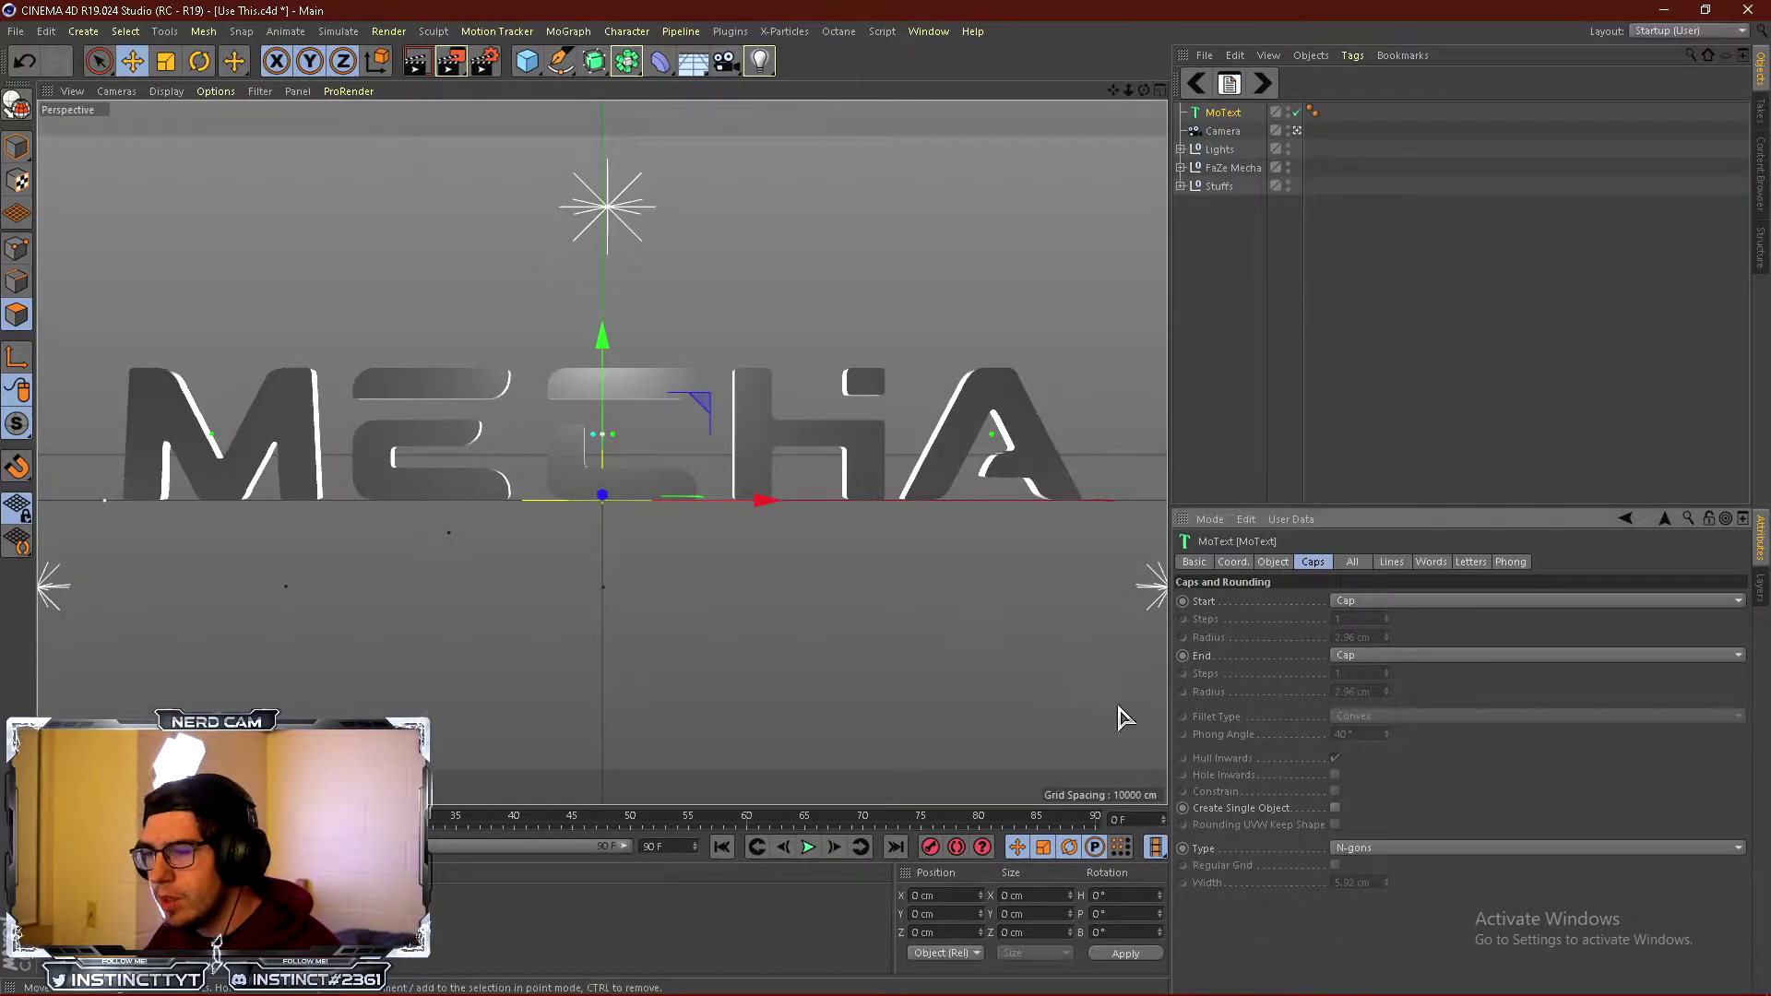
{"action": "left_click", "coordinate": [167, 91]}
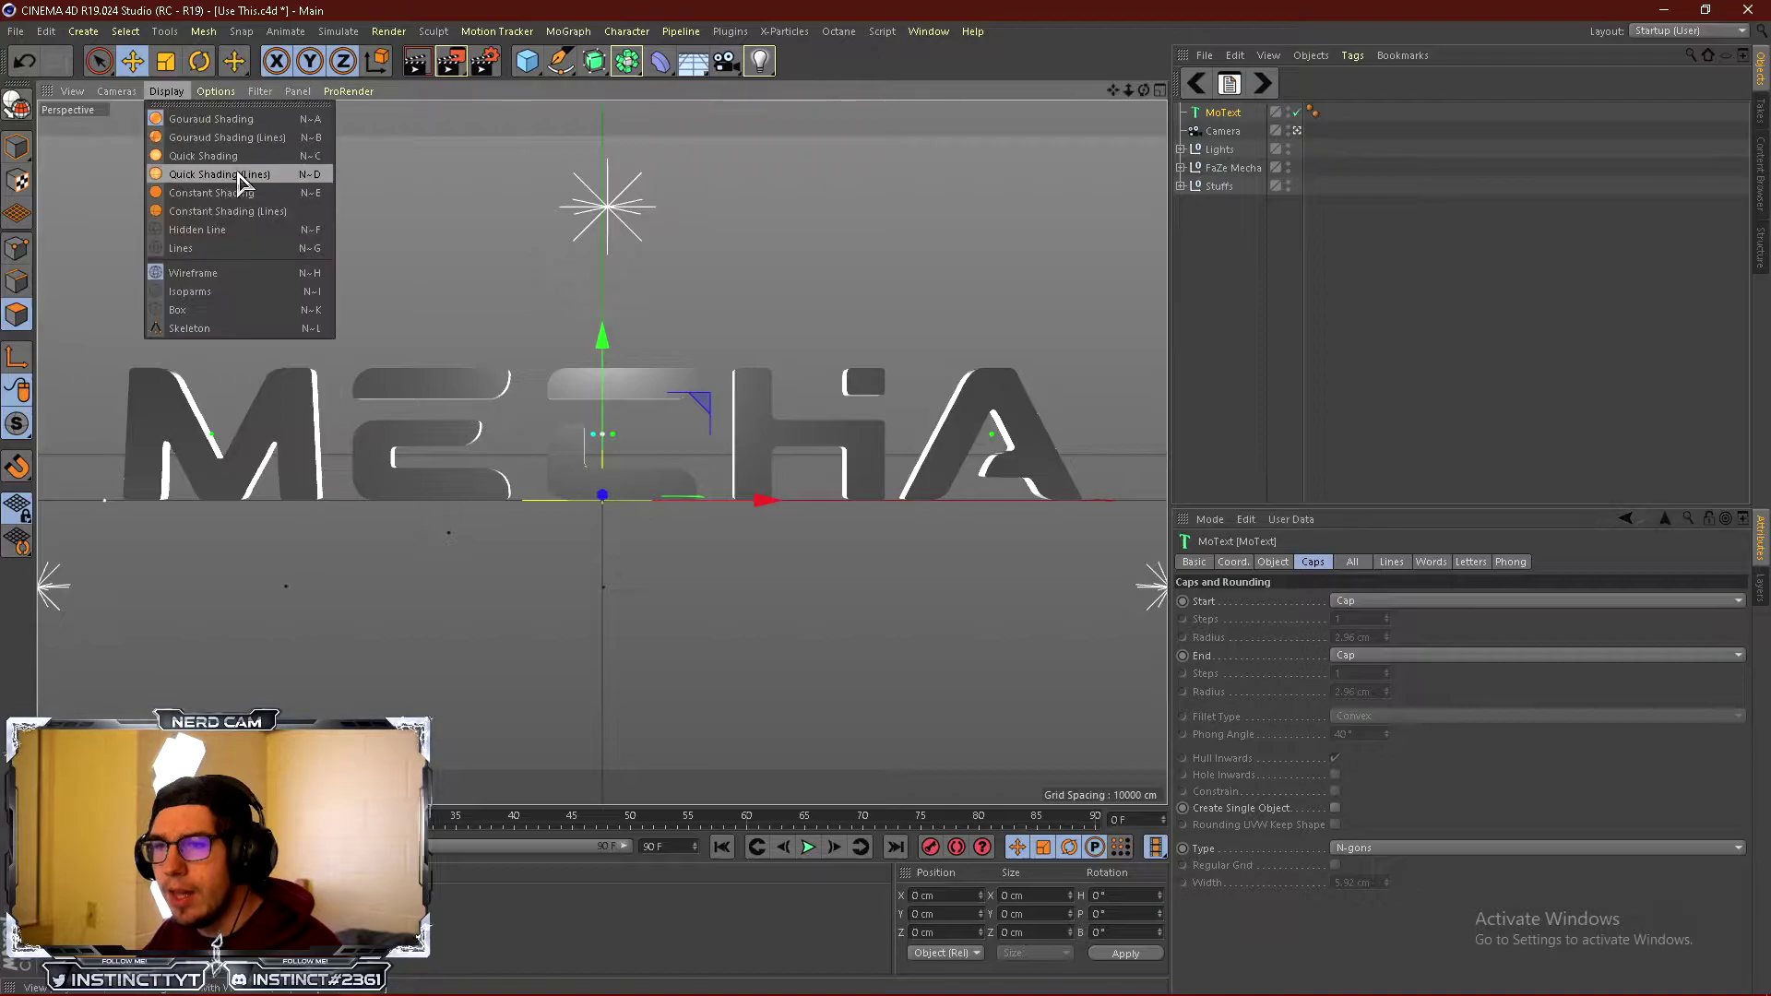
{"action": "left_click", "coordinate": [237, 155]}
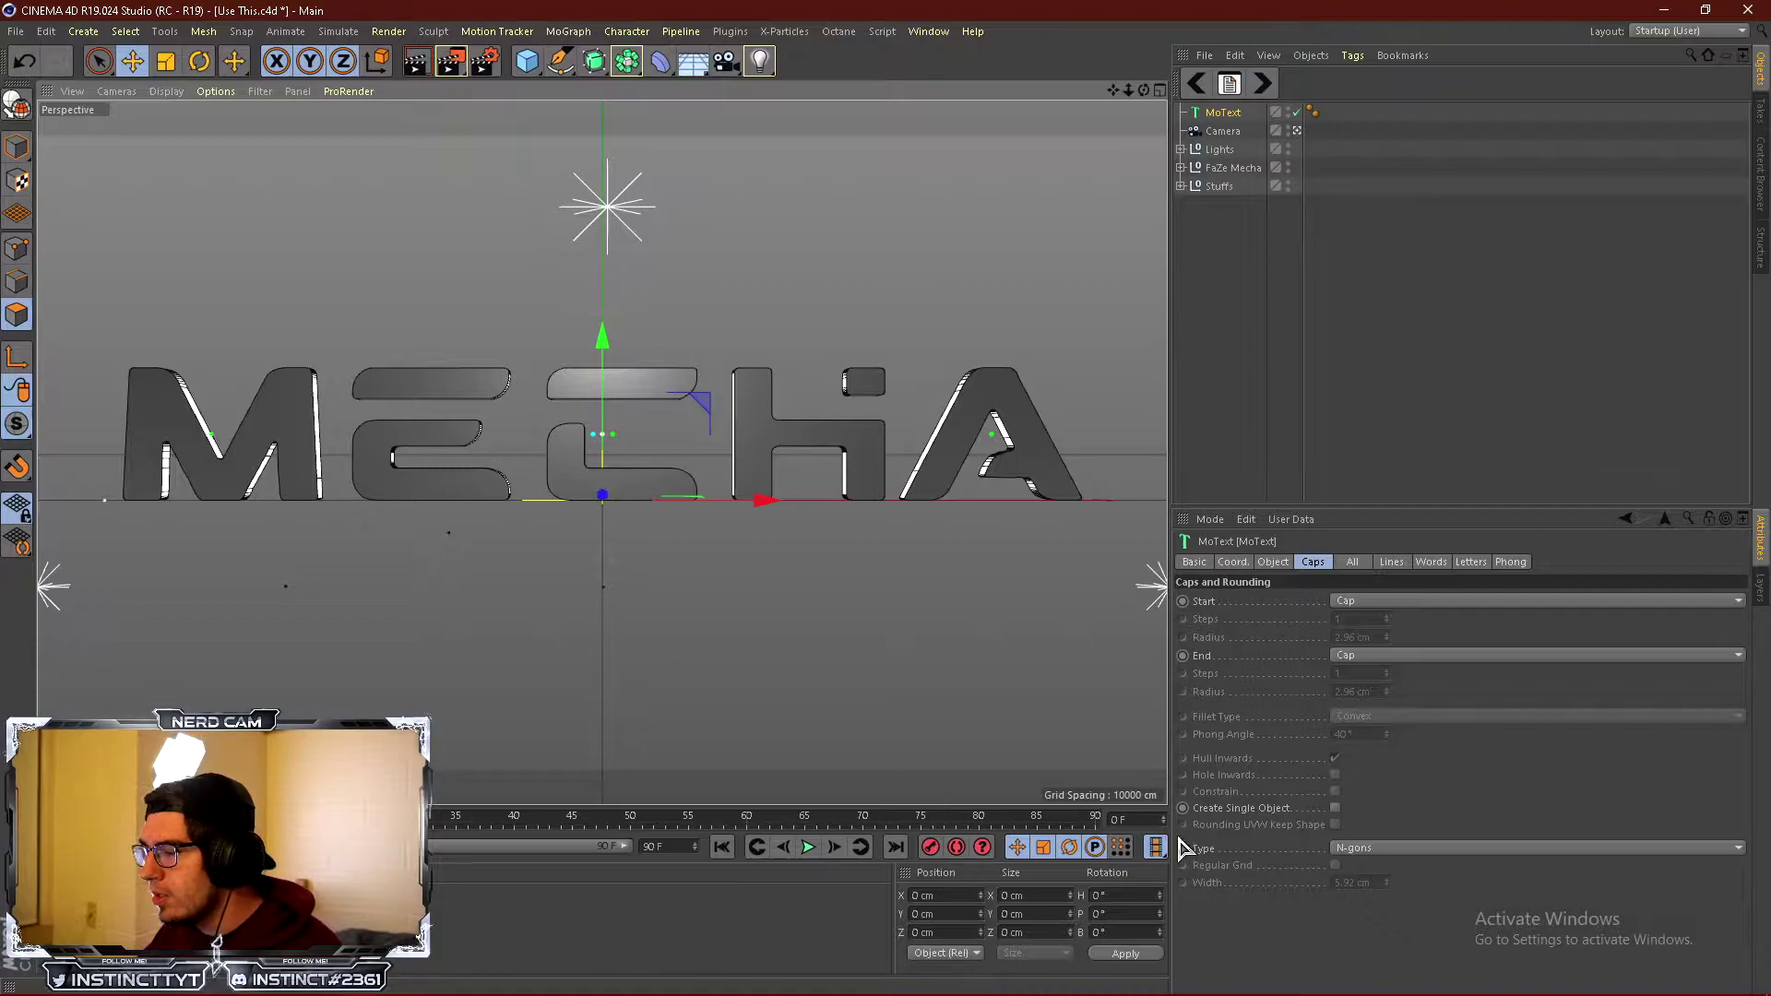
Compare the Quadrangles and Triangles cap types on the MoText and set the type to Quadrangles.
{"action": "left_click", "coordinate": [1359, 849]}
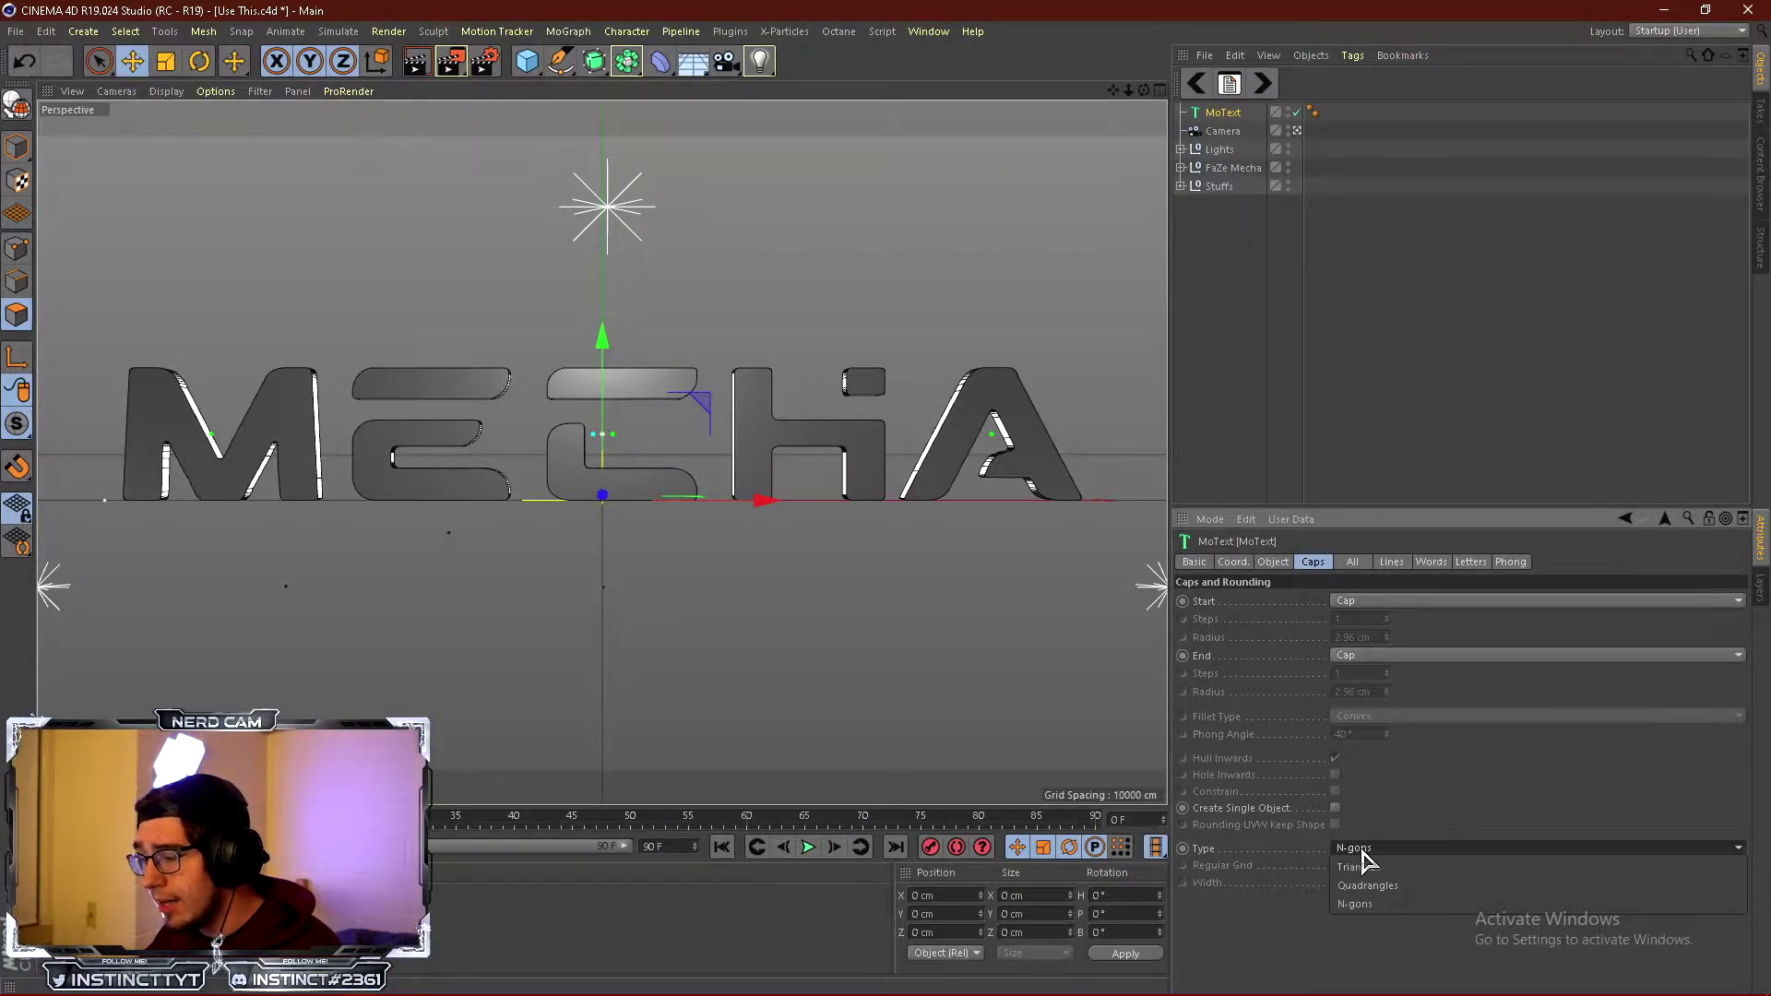
{"action": "left_click", "coordinate": [1368, 887]}
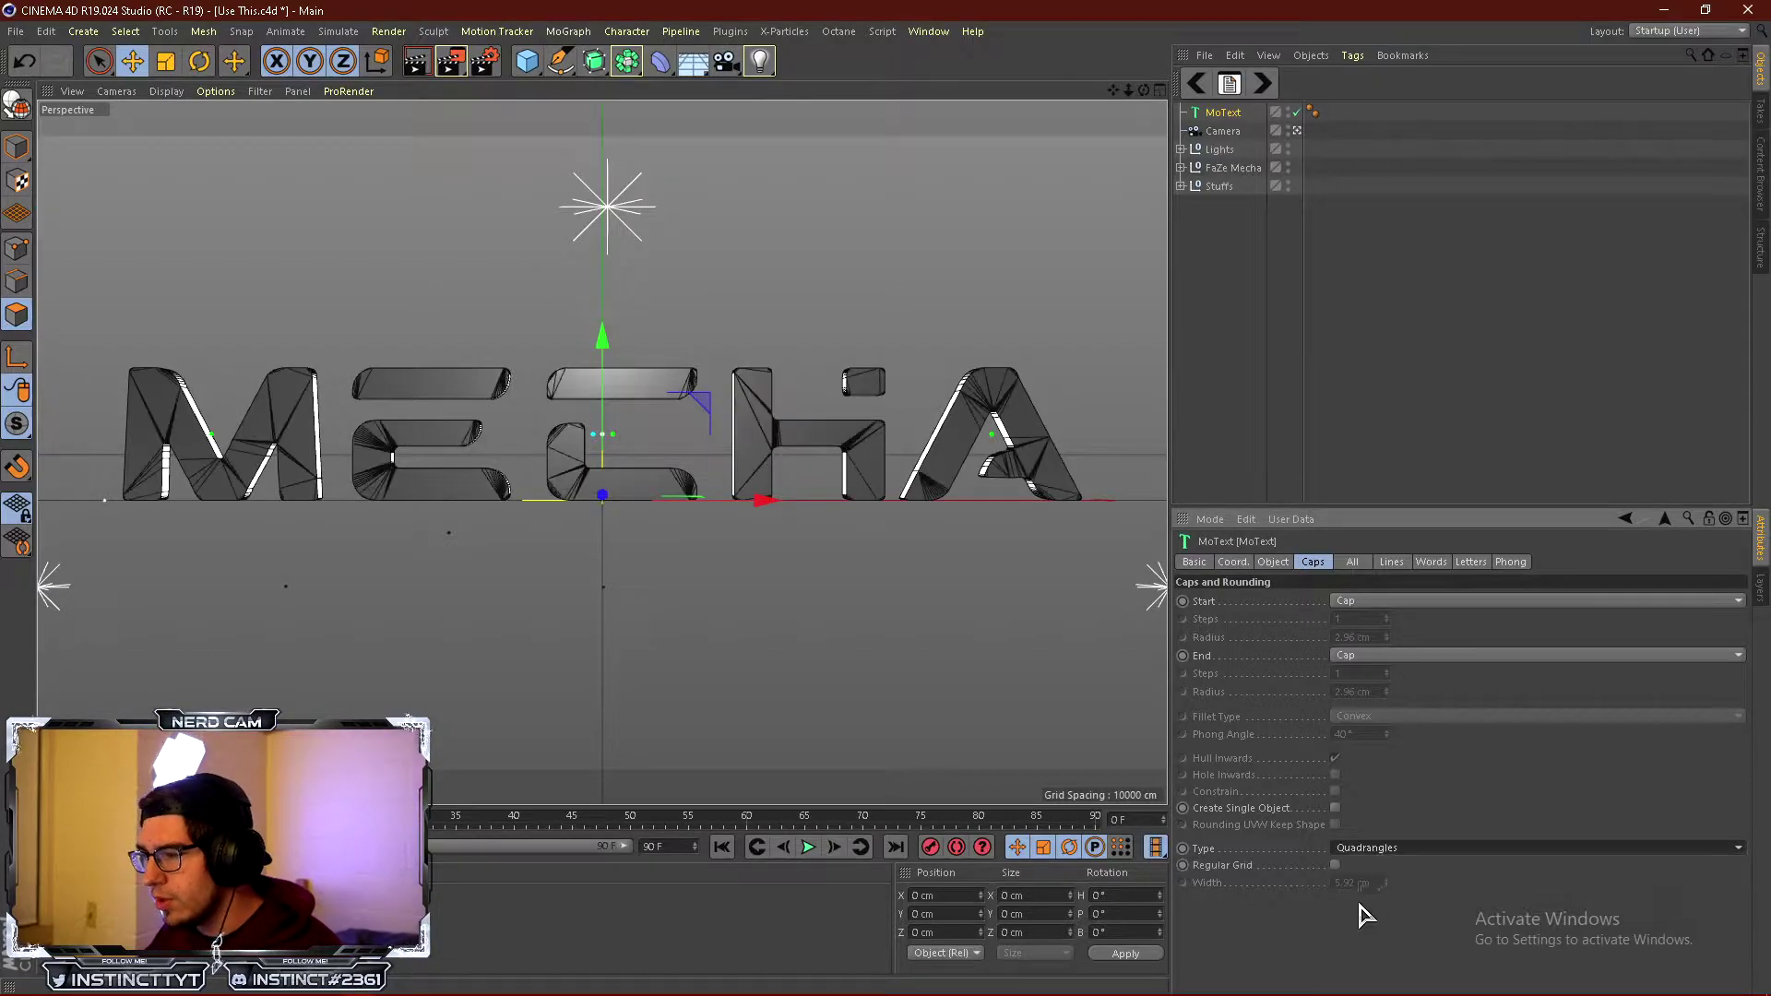
{"action": "left_click", "coordinate": [1364, 850]}
{"action": "left_click", "coordinate": [1371, 869]}
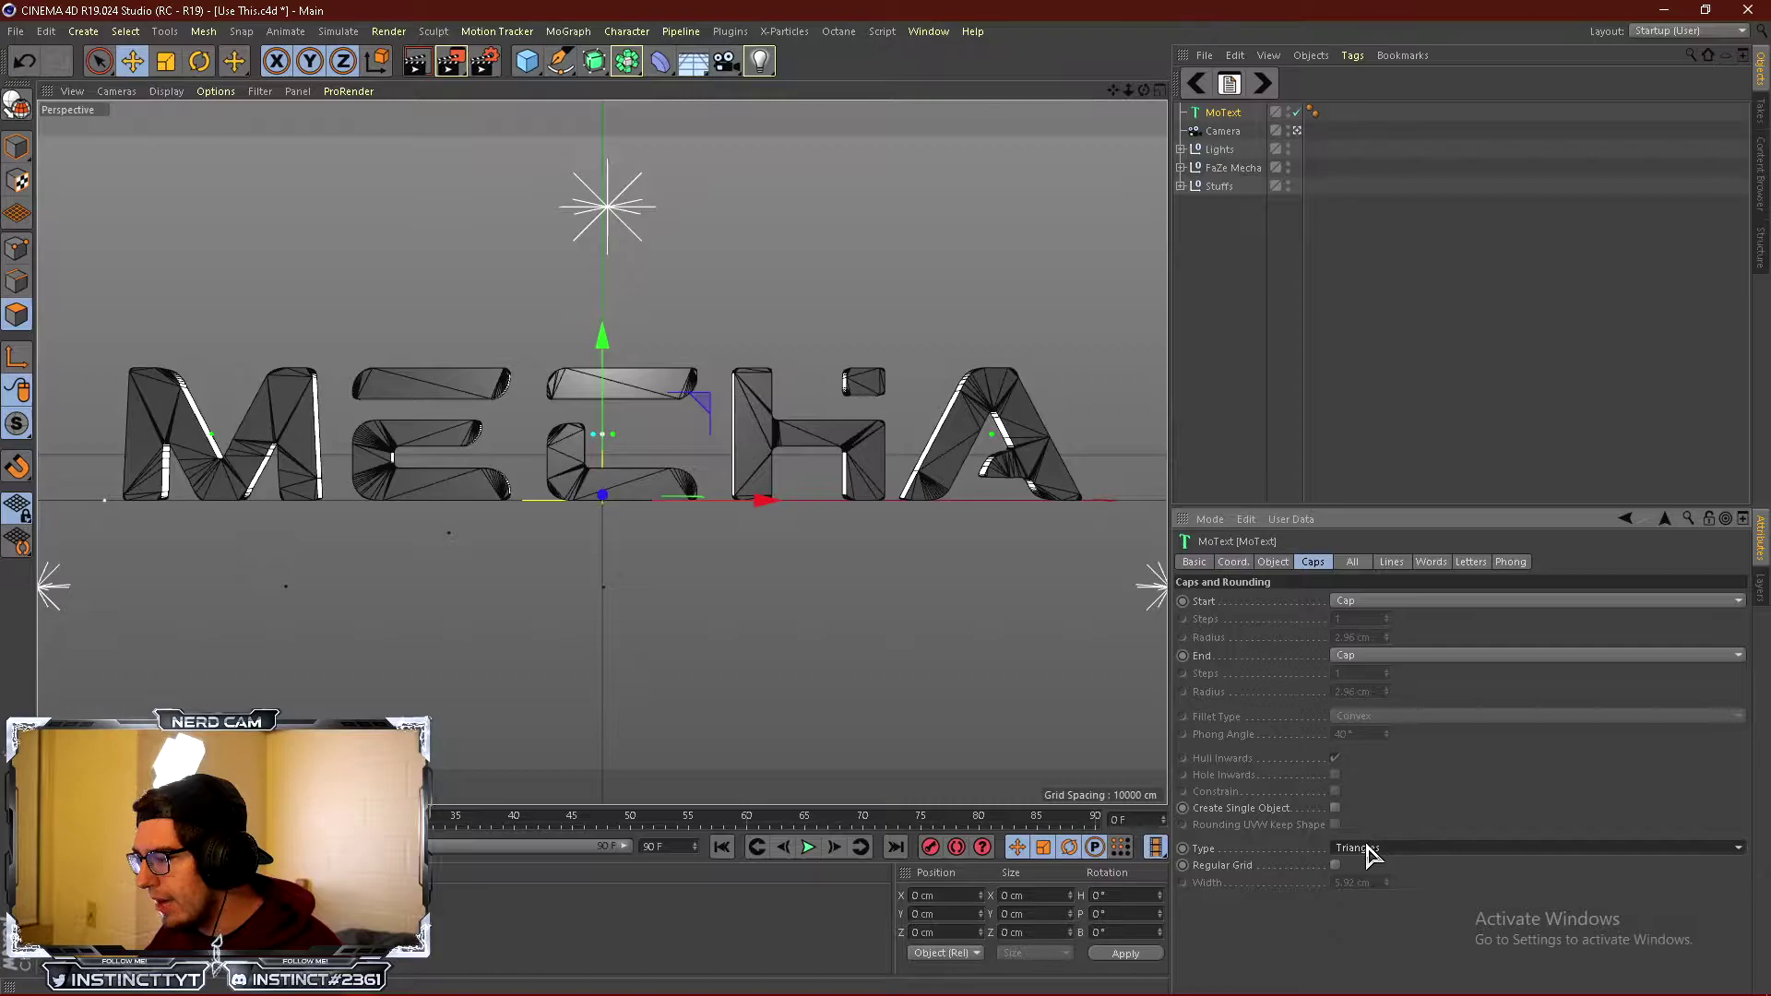
{"action": "left_click", "coordinate": [1356, 850]}
{"action": "left_click", "coordinate": [1371, 887]}
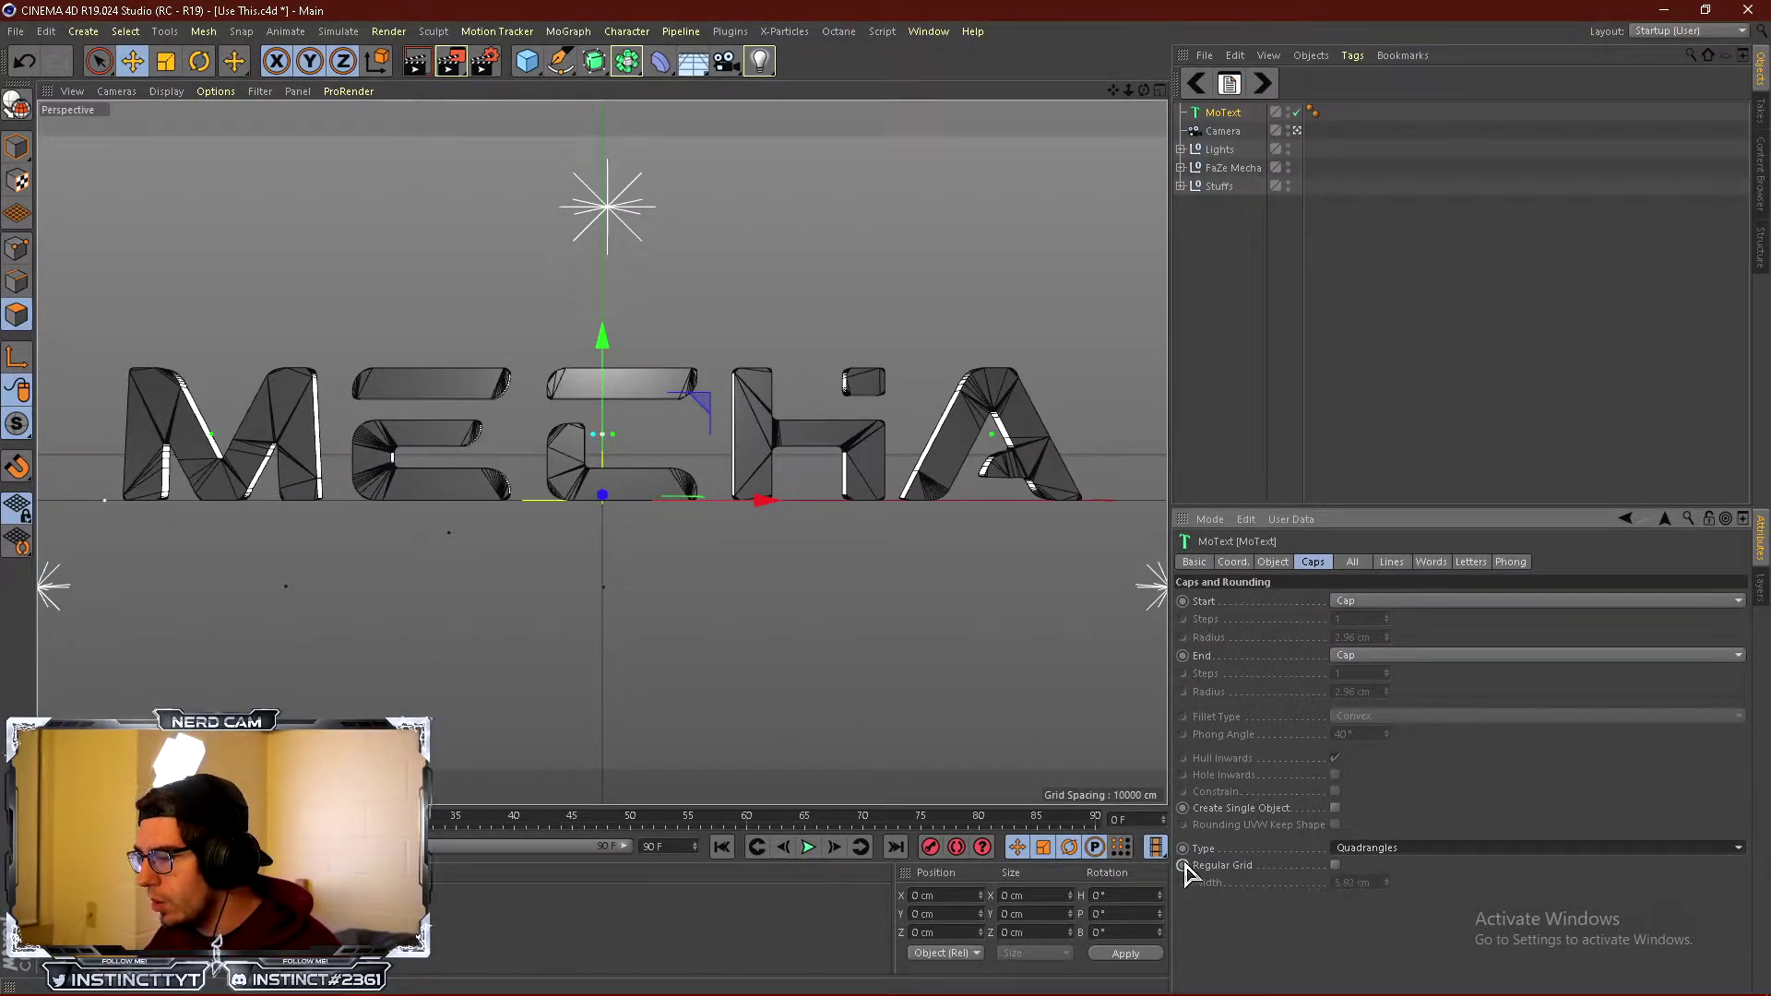
Enable Regular Grid on the MoText caps and set its width to 1 cm.
{"action": "left_click", "coordinate": [1258, 885]}
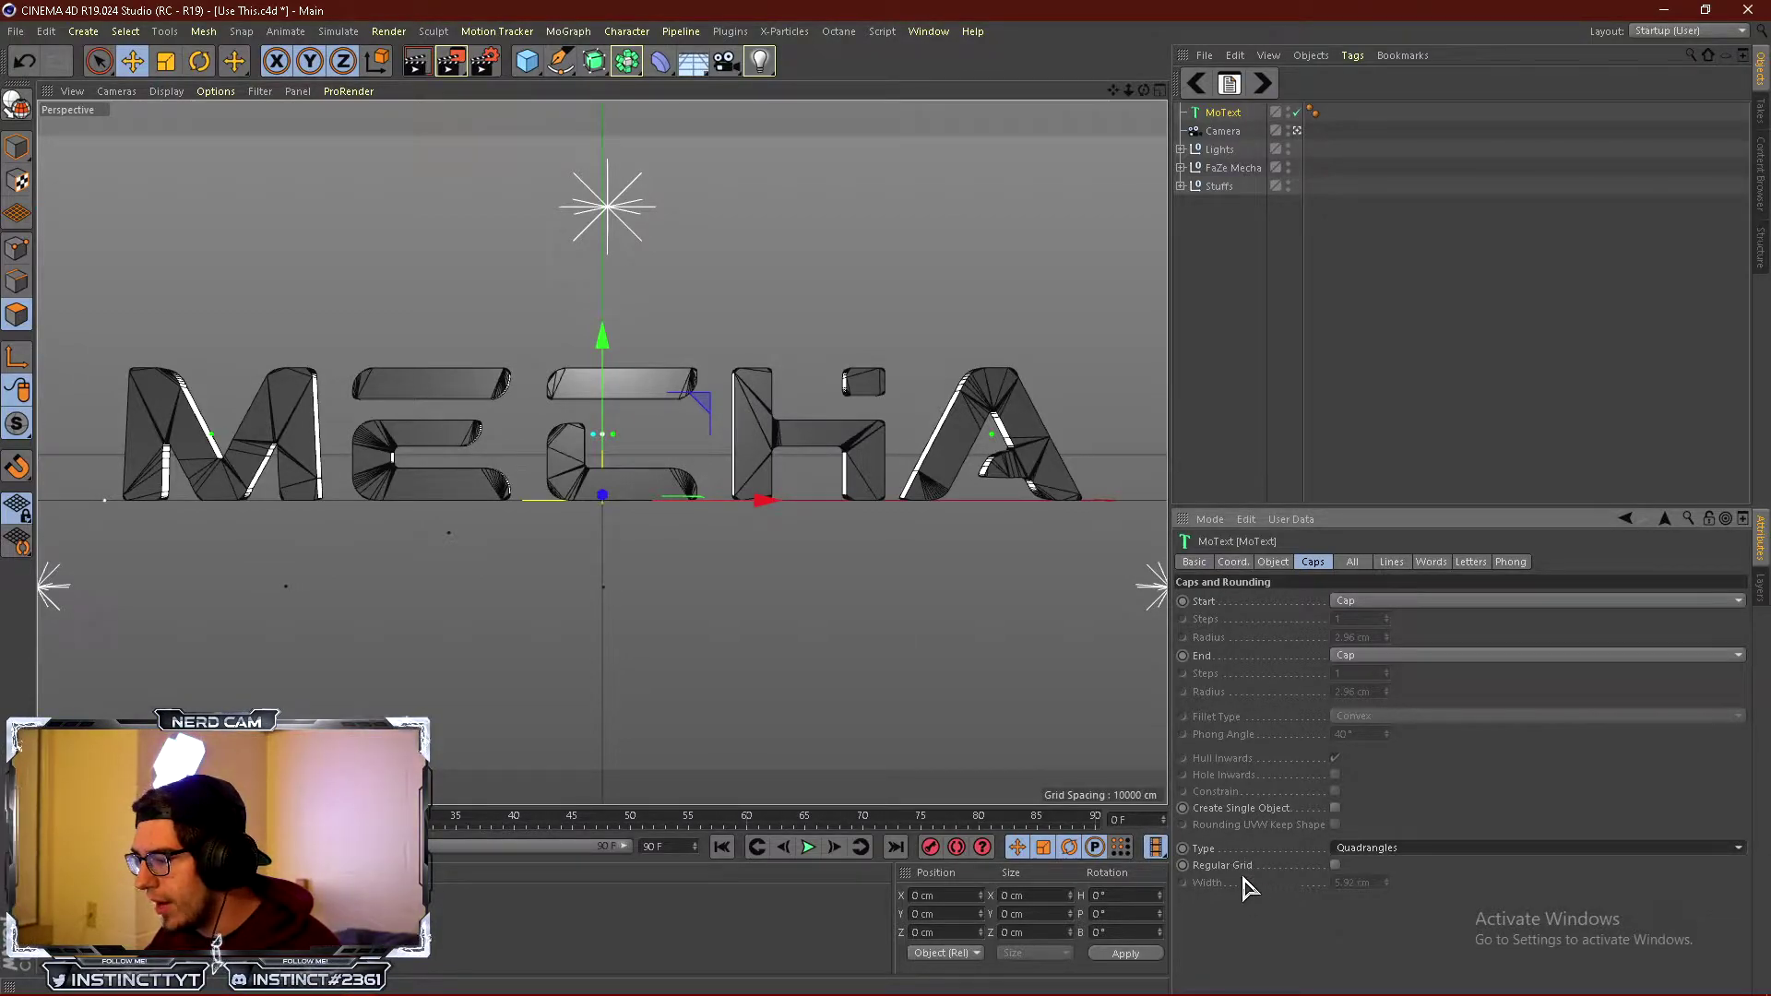
{"action": "left_click", "coordinate": [1336, 865]}
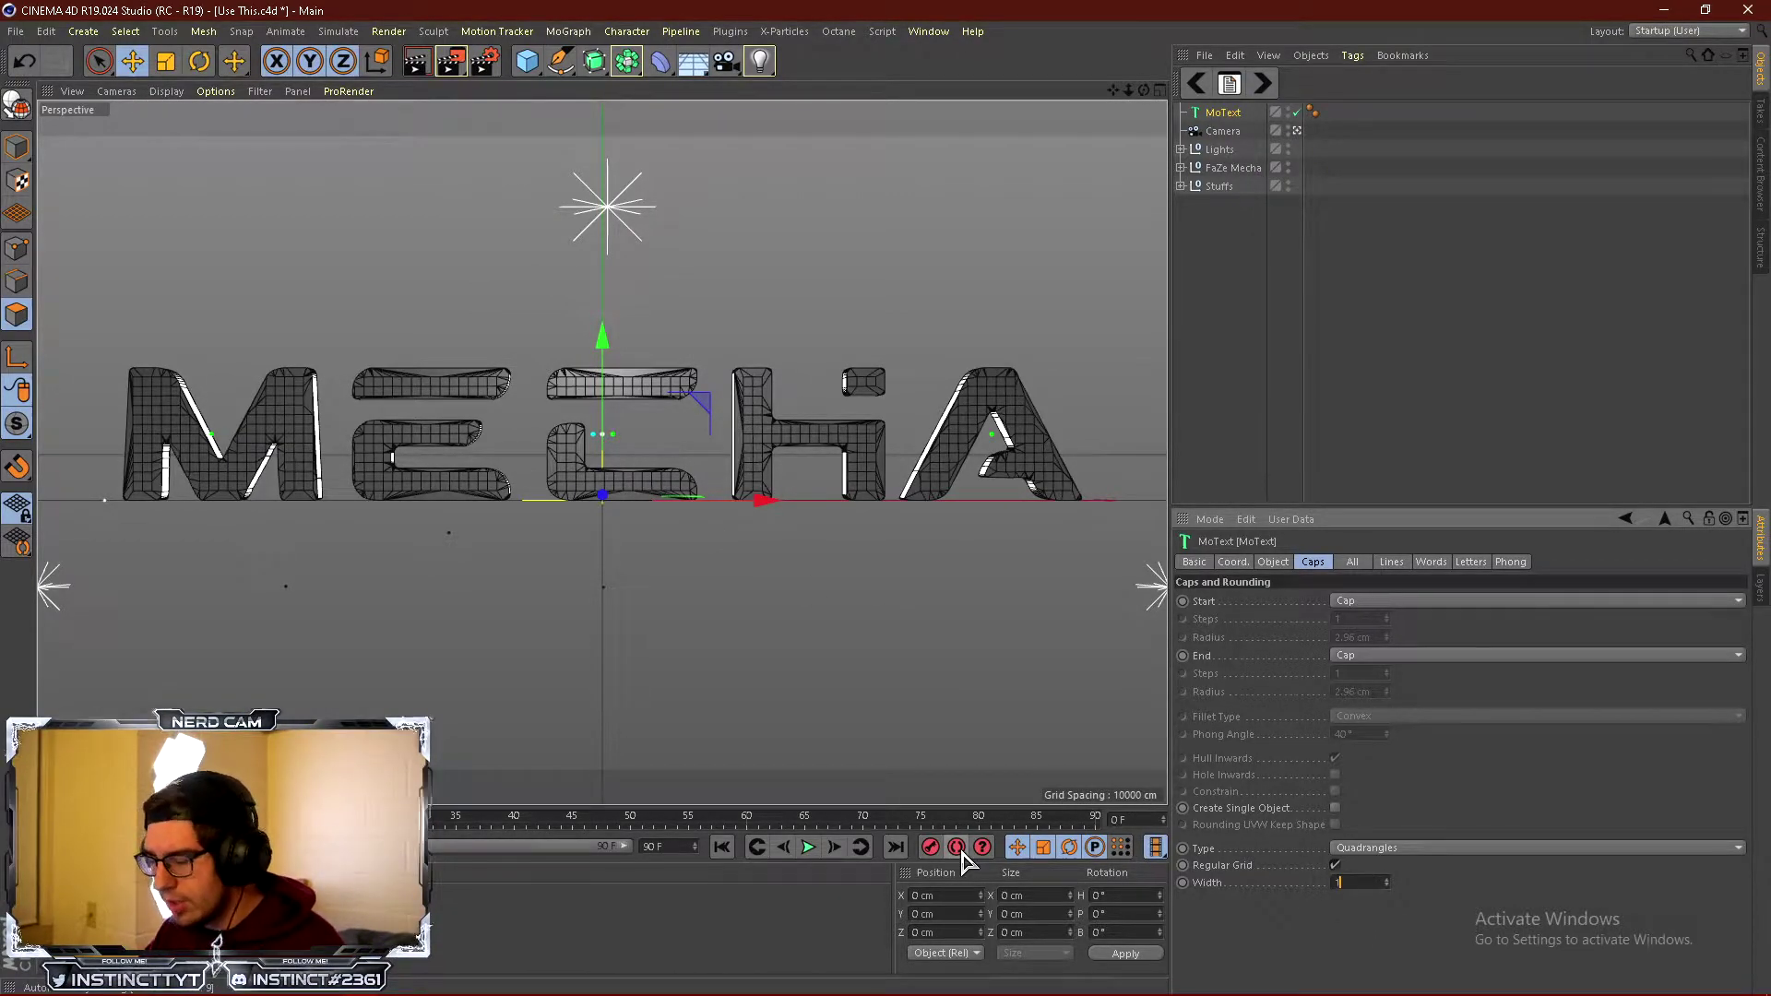
{"action": "key", "text": "Return"}
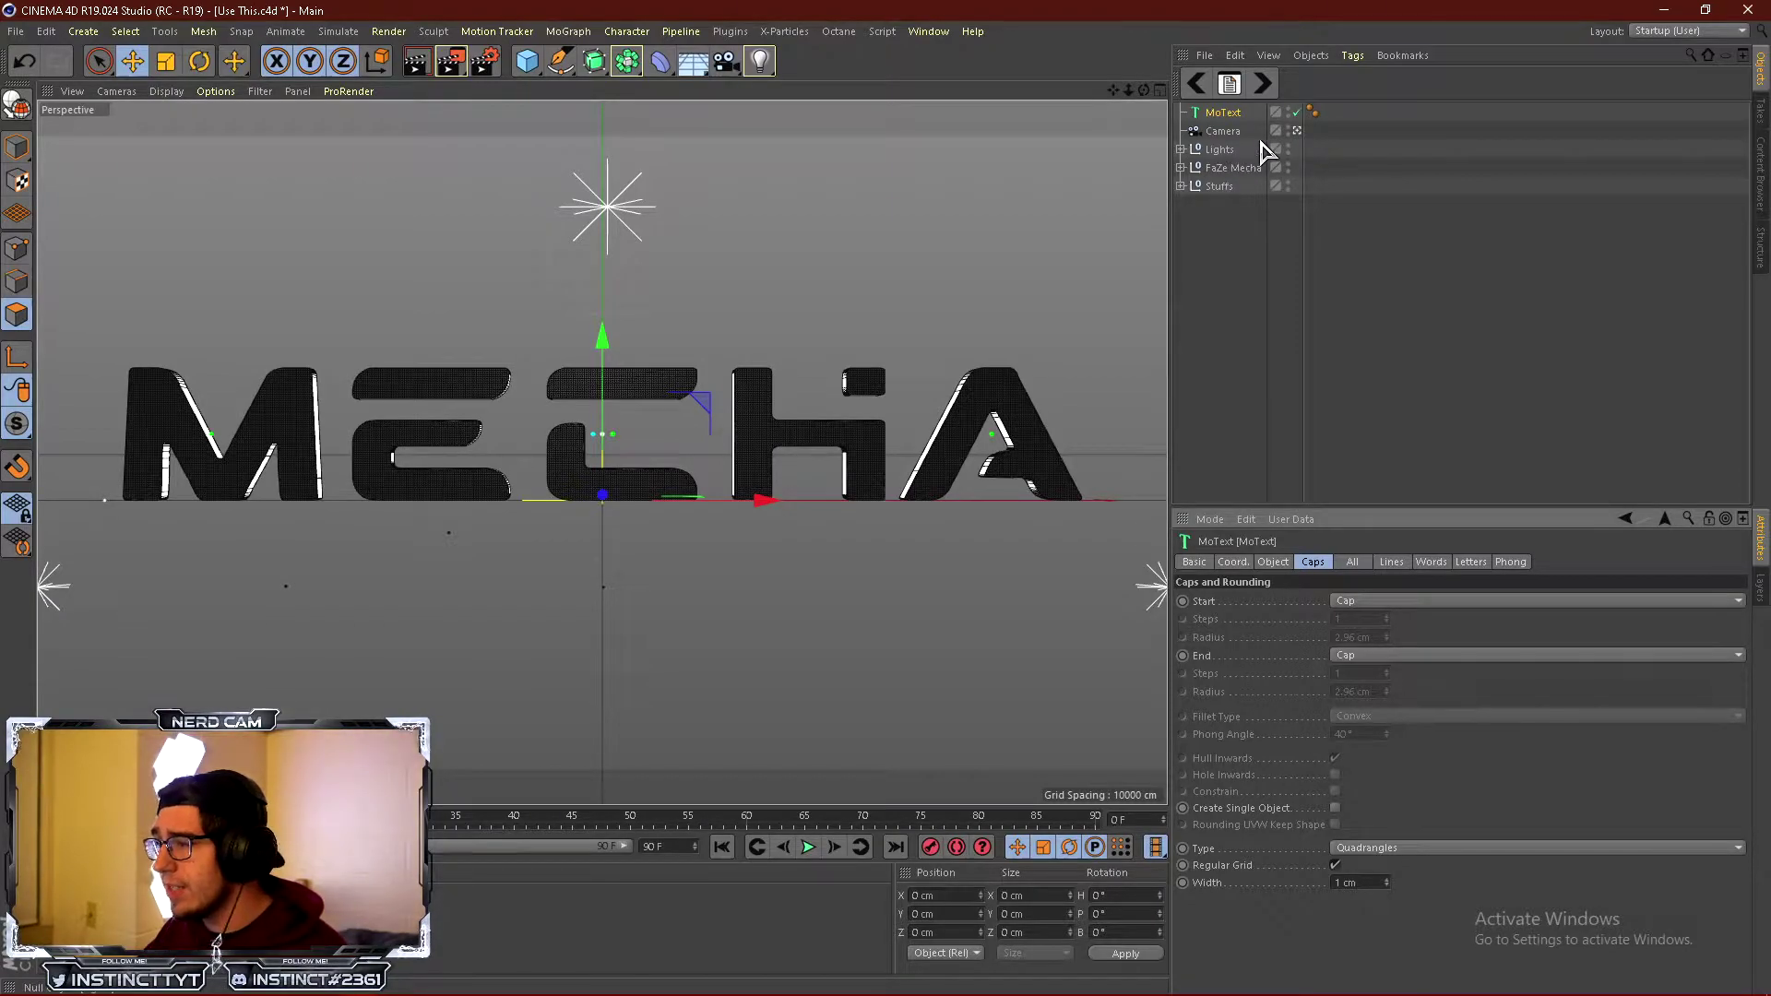
Leave the camera view to examine the grid mesh on the MECHA letters up close, and return to the camera view.
{"action": "left_click", "coordinate": [1298, 131]}
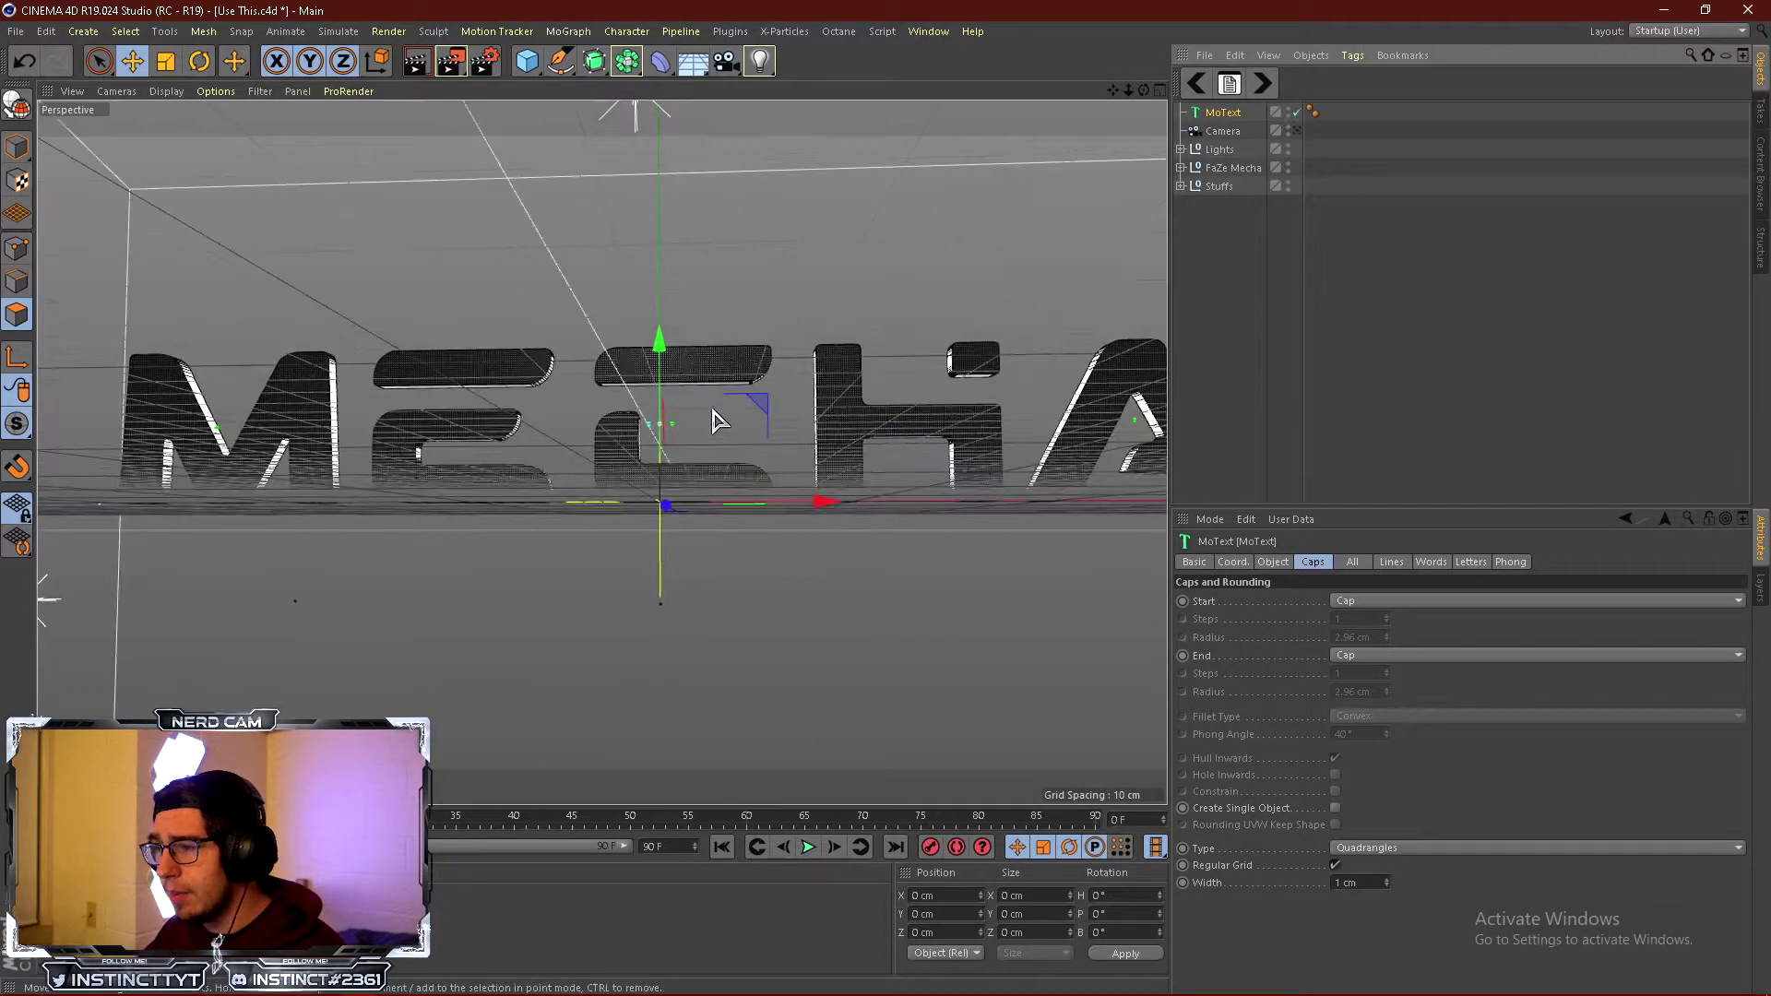
{"action": "scroll", "coordinate": [706, 369], "scroll_direction": "up", "scroll_amount": 10}
{"action": "scroll", "coordinate": [706, 369], "scroll_direction": "up", "scroll_amount": 2}
{"action": "scroll", "coordinate": [705, 369], "scroll_direction": "down", "scroll_amount": 10}
{"action": "scroll", "coordinate": [706, 369], "scroll_direction": "down", "scroll_amount": 2}
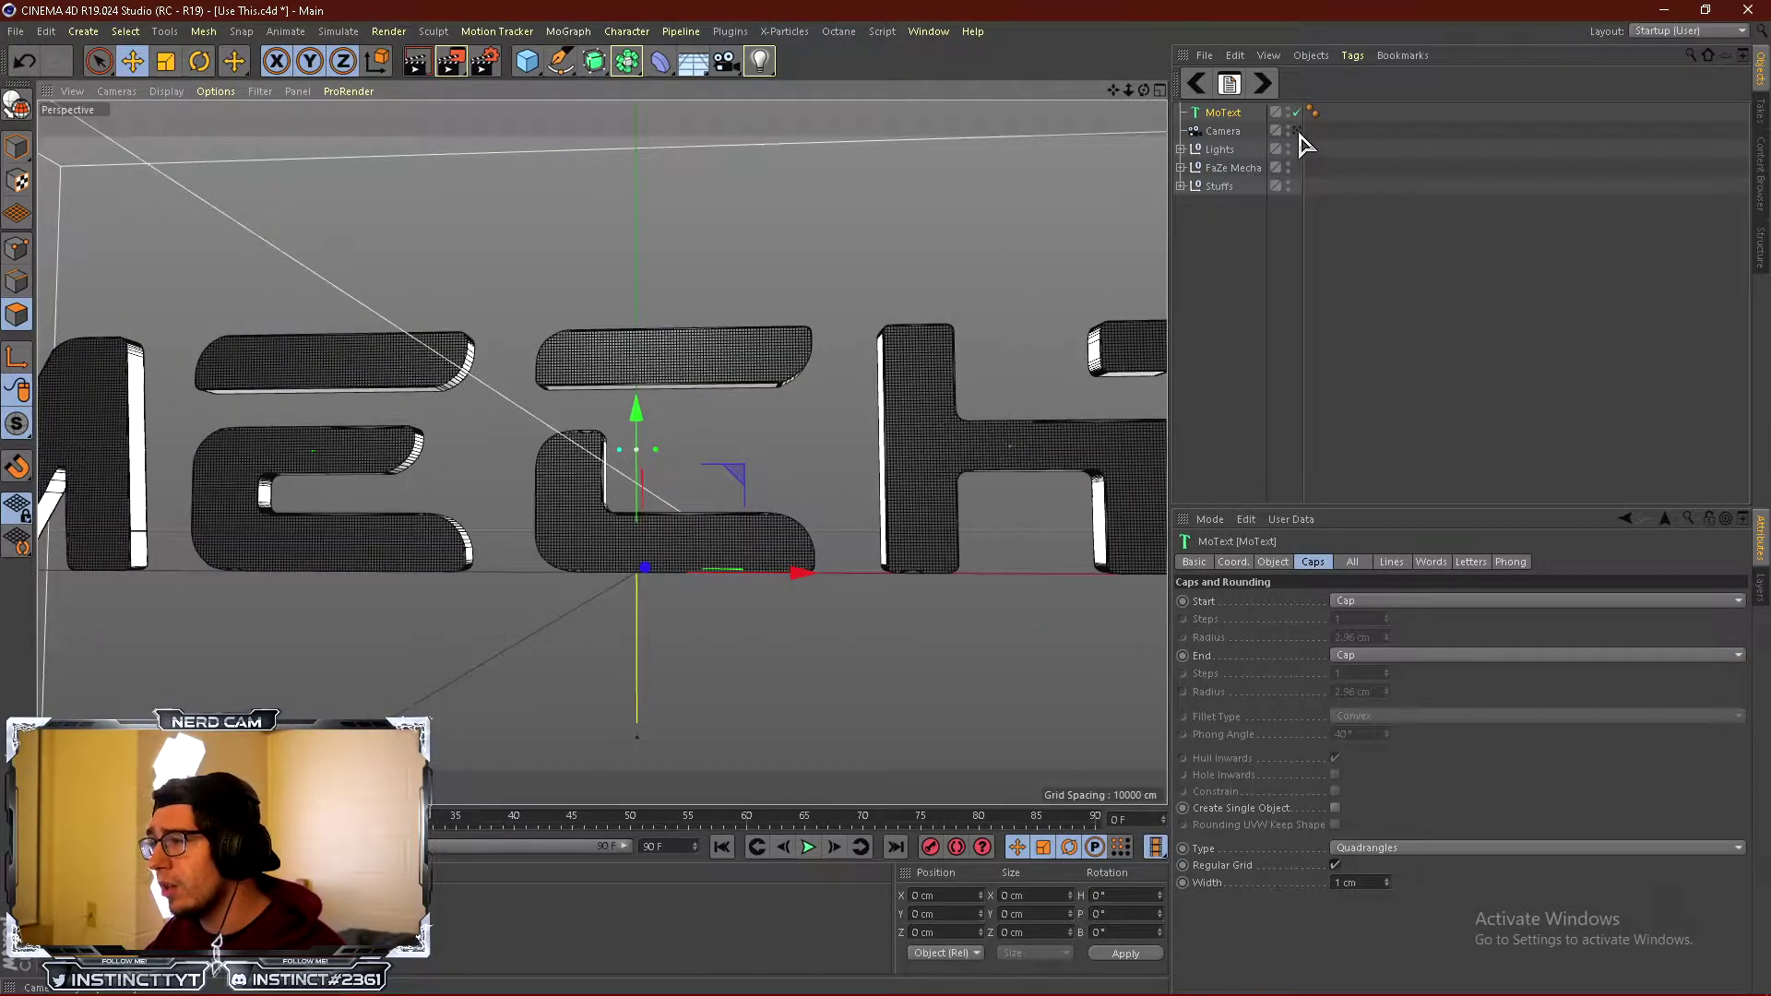
{"action": "left_click", "coordinate": [1296, 130]}
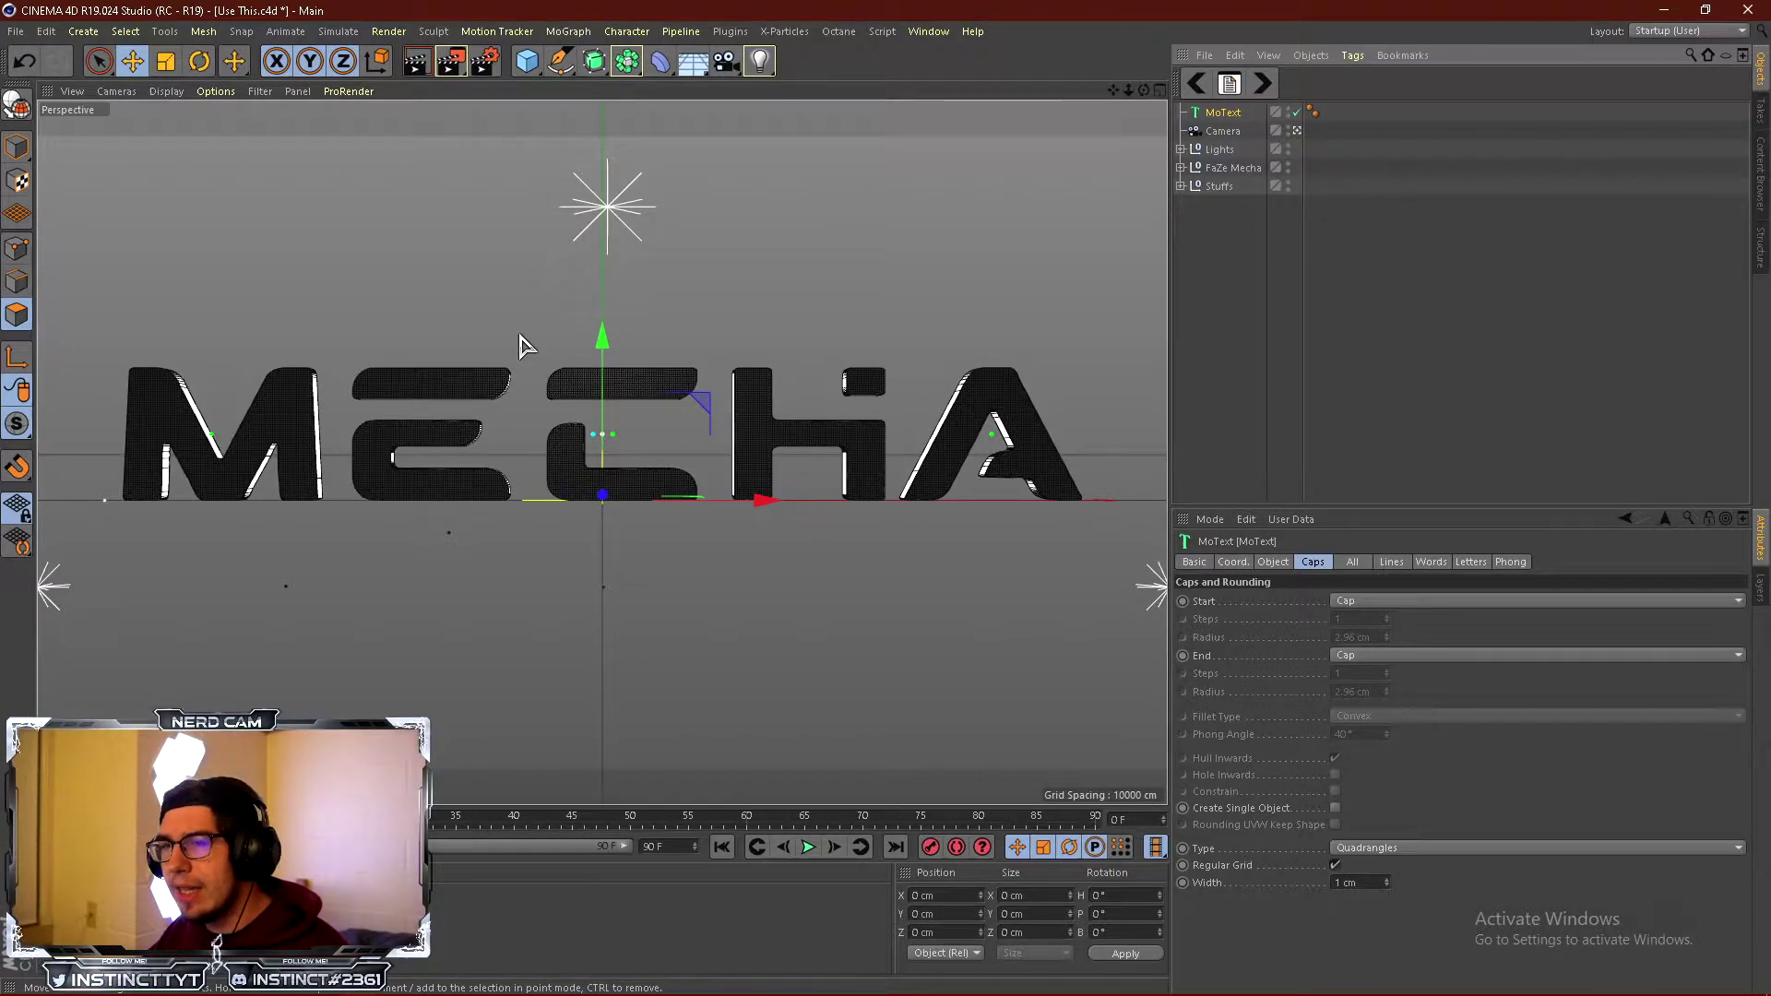
Save the scene to the Desktop as "Use This Incromental Tutorial 1", and save an incremental version of it.
{"action": "left_click", "coordinate": [15, 31]}
{"action": "left_click", "coordinate": [42, 201]}
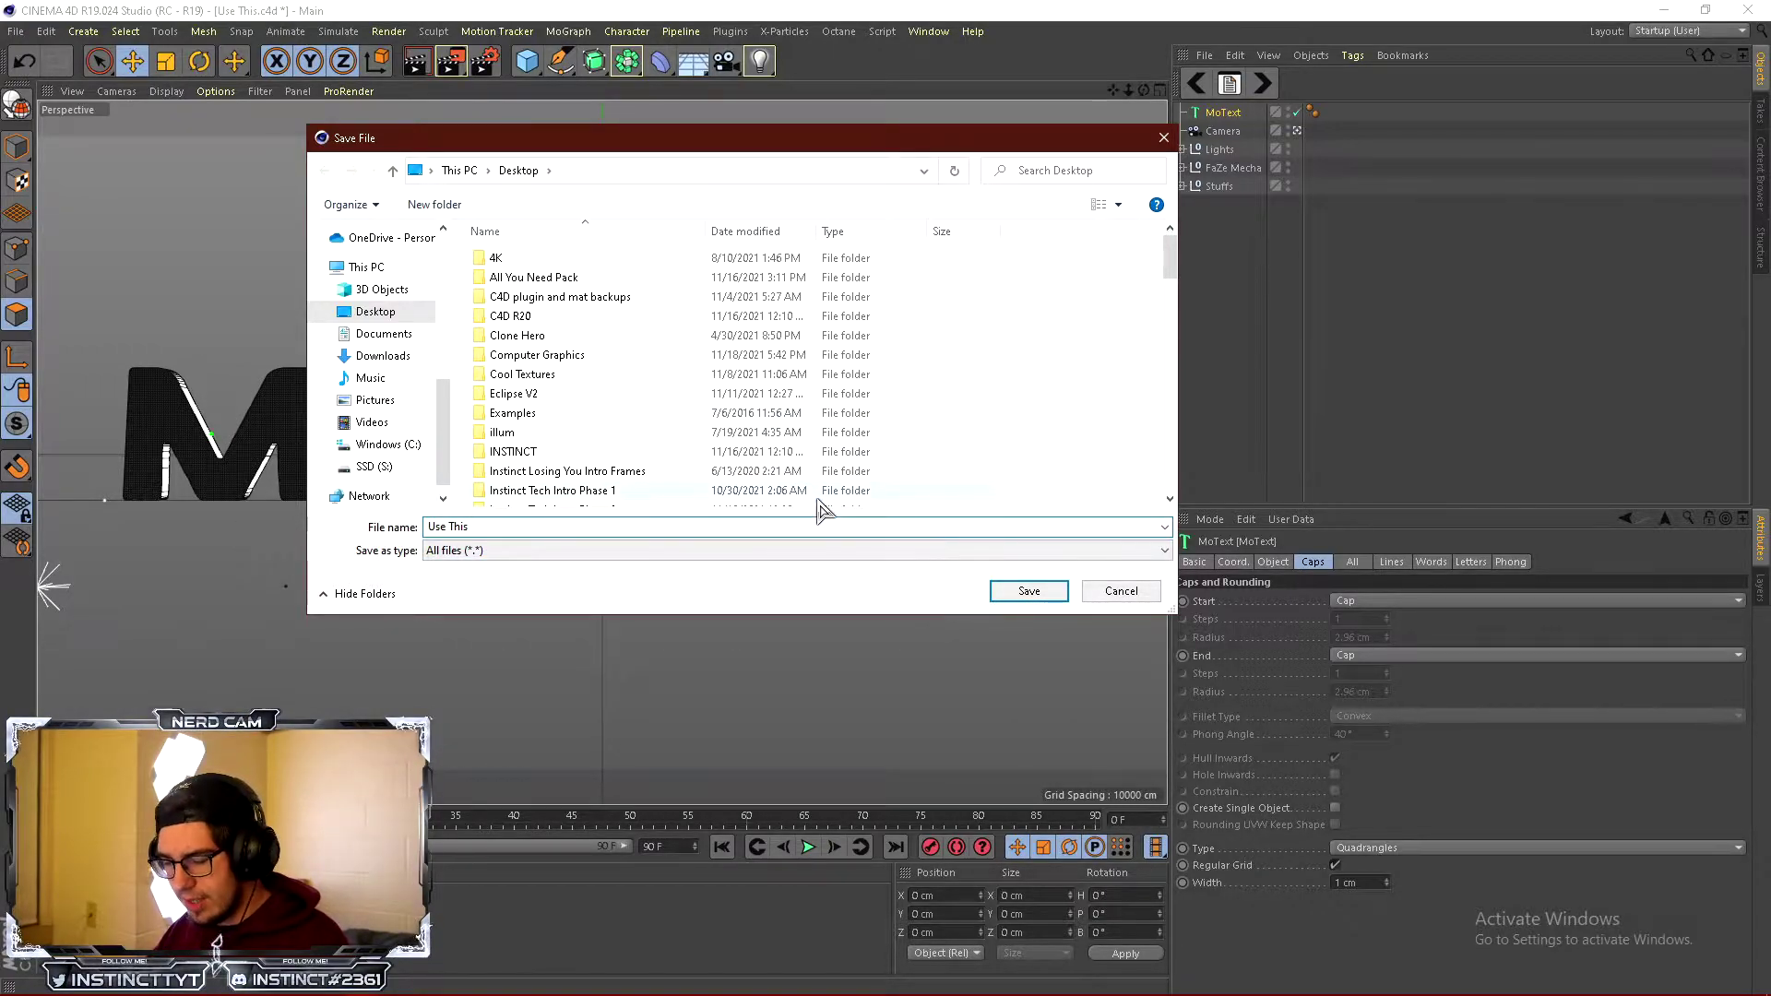
{"action": "type", "text": "romental Tu"}
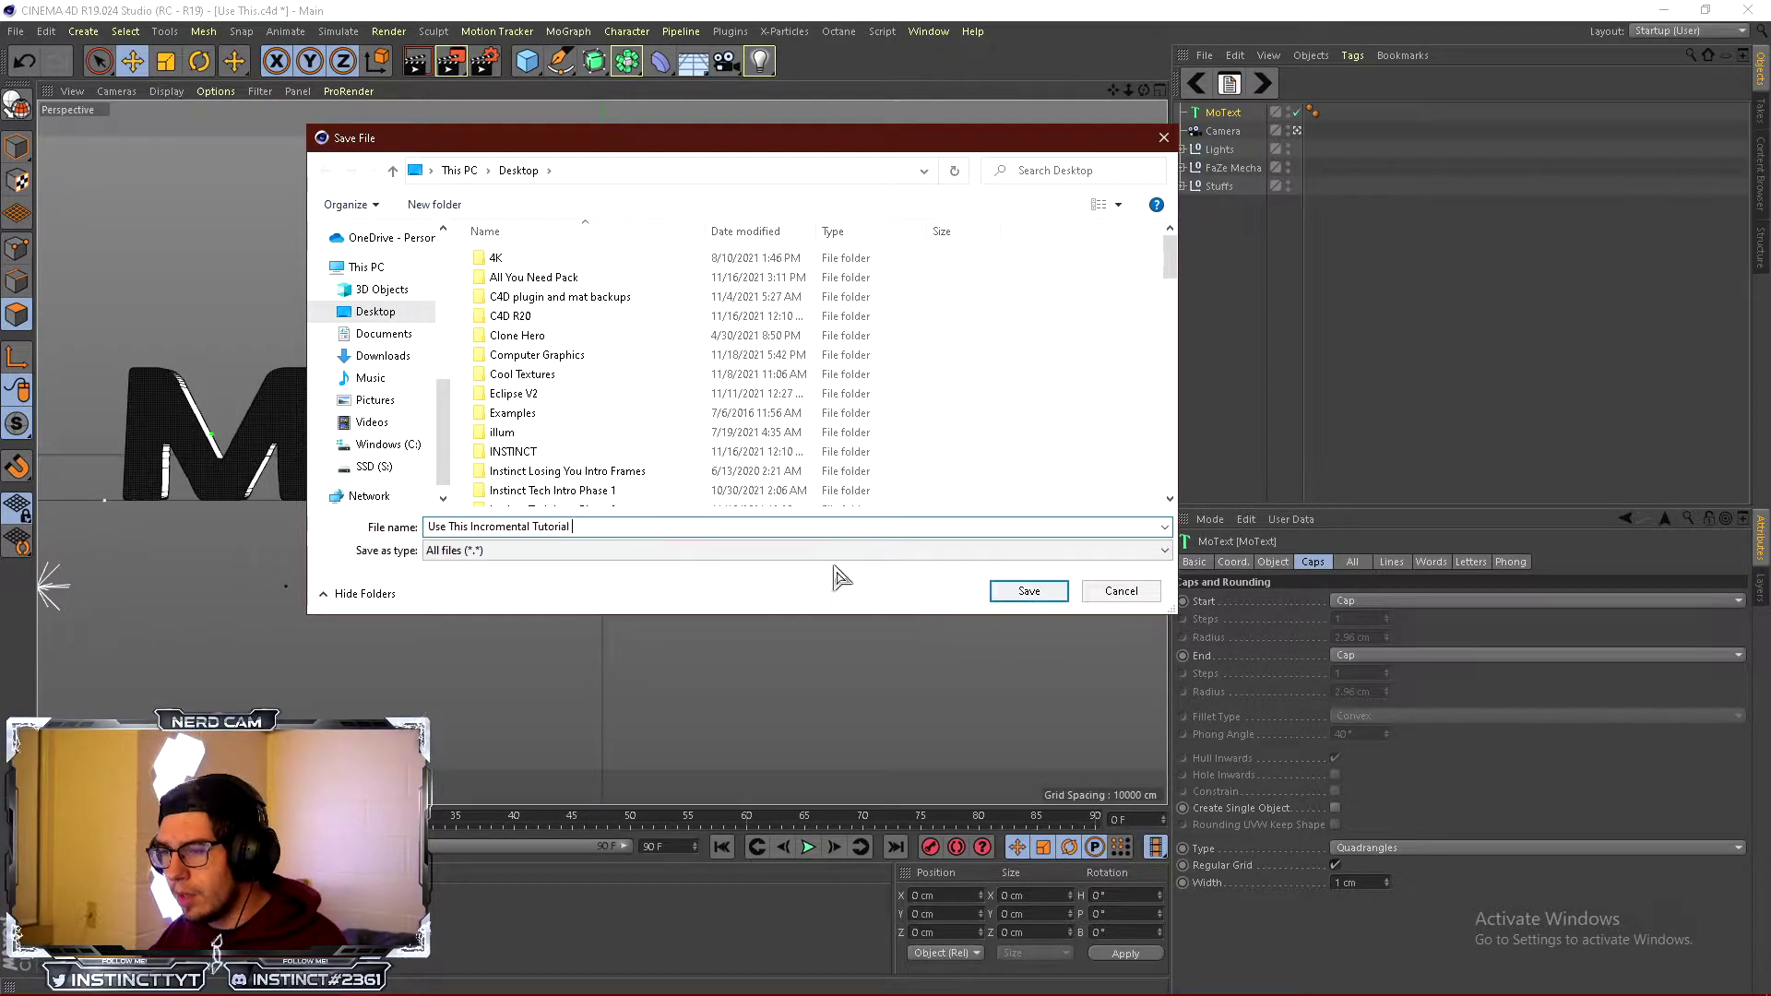
{"action": "type", "text": "torial 1"}
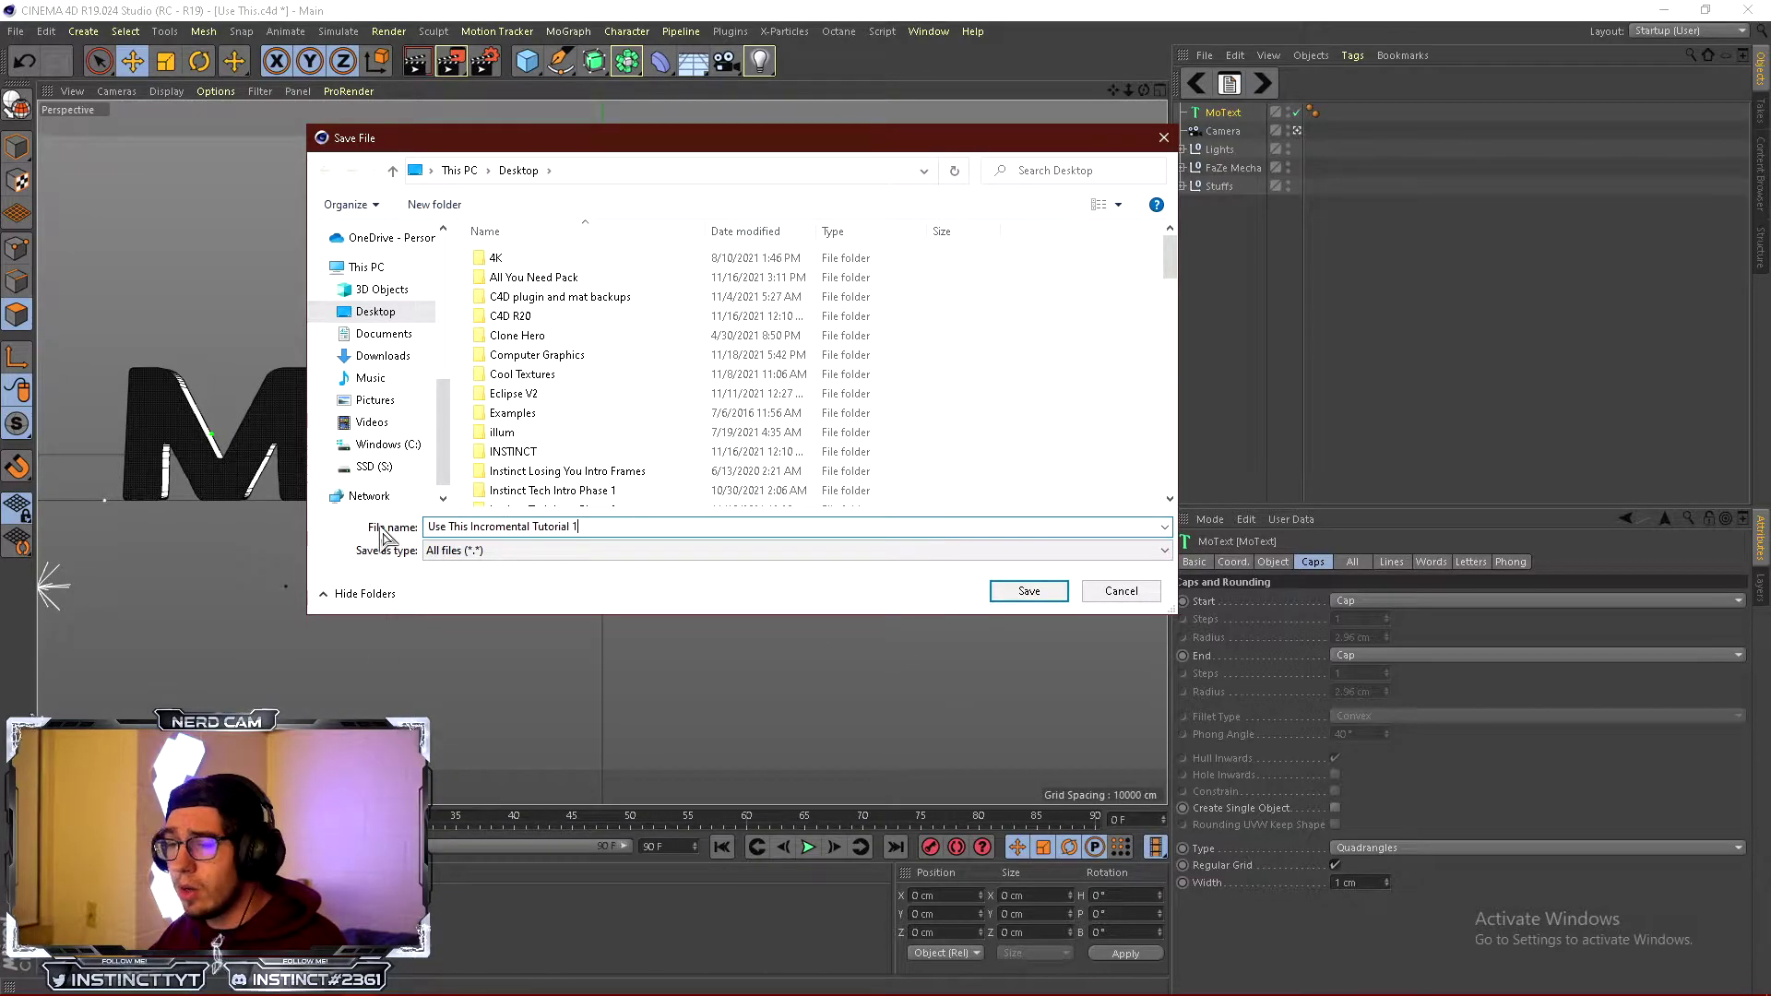
{"action": "left_click", "coordinate": [1029, 592]}
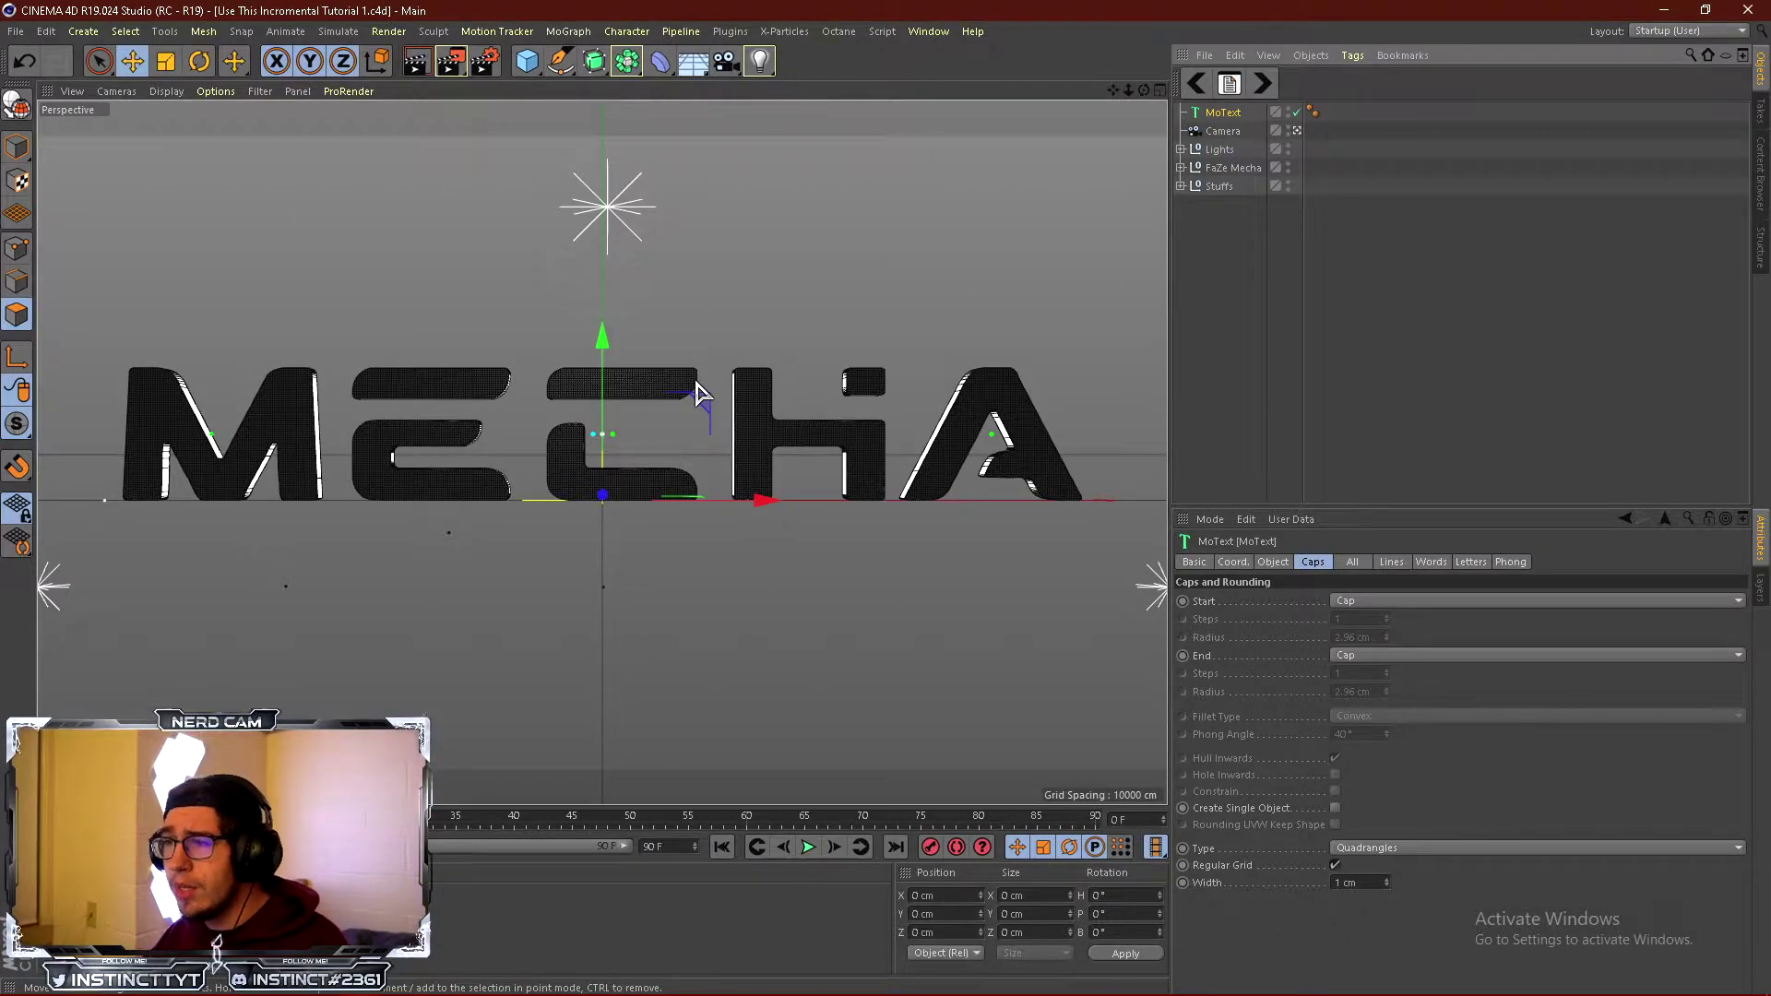
{"action": "left_click", "coordinate": [15, 32]}
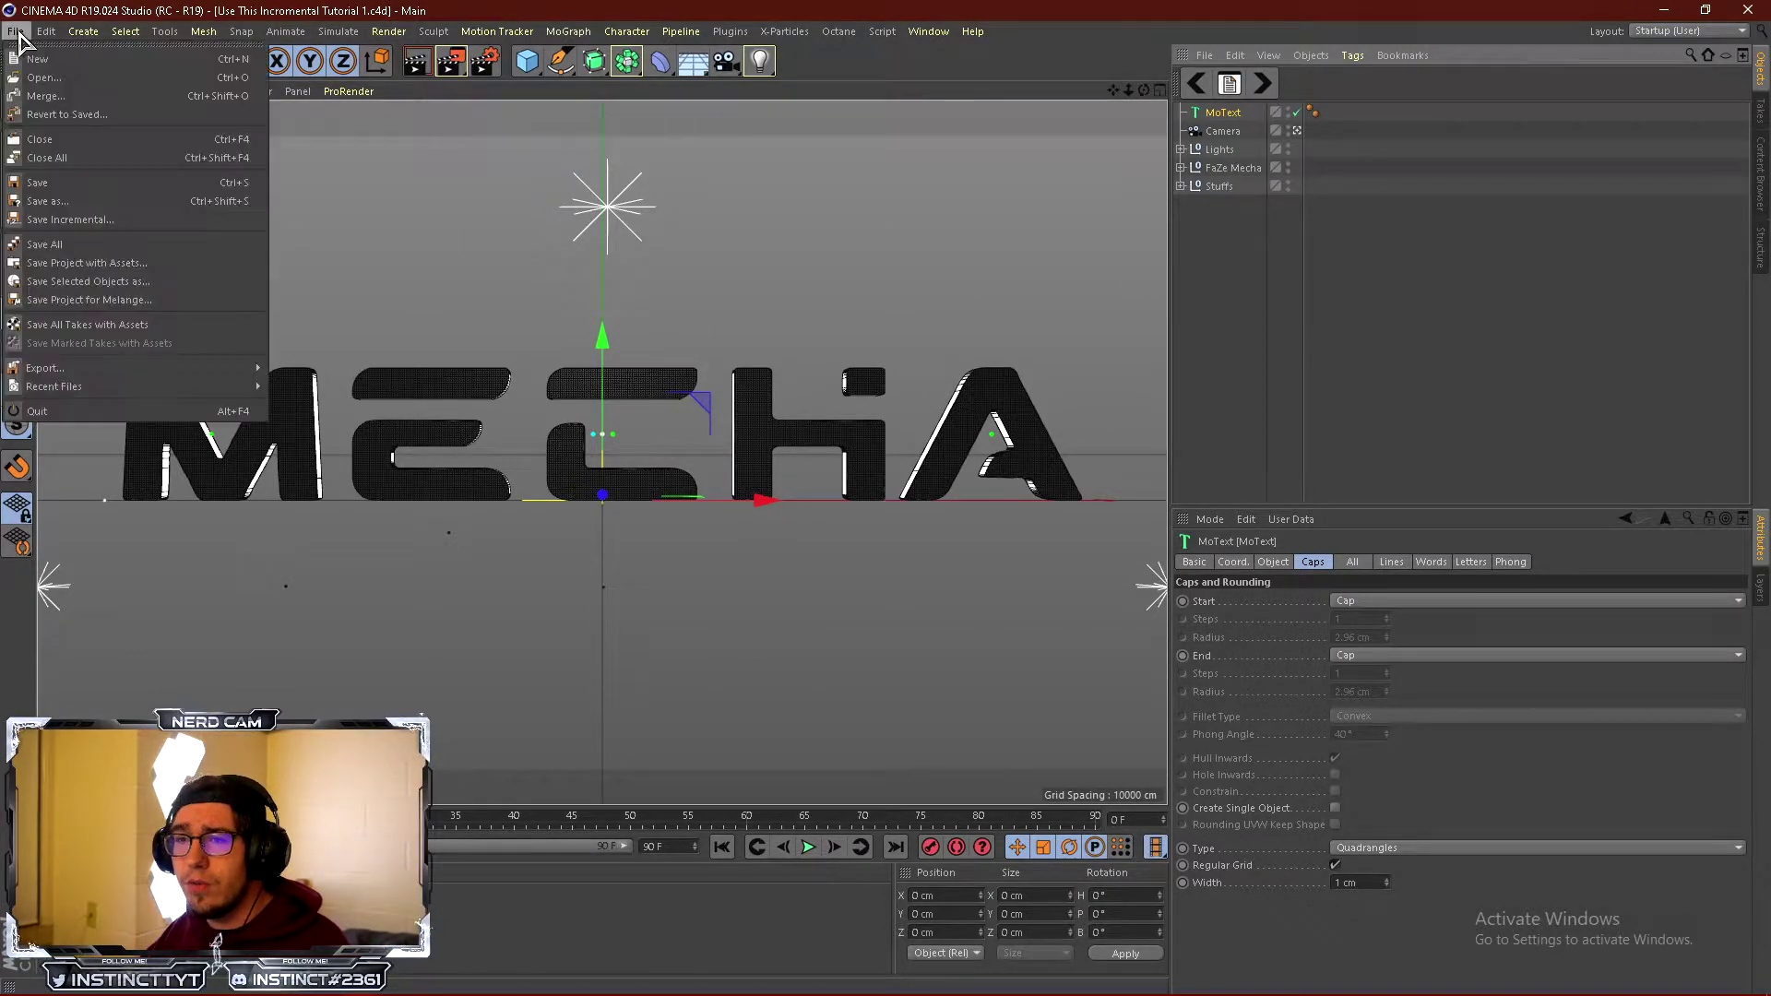
{"action": "left_click", "coordinate": [87, 221]}
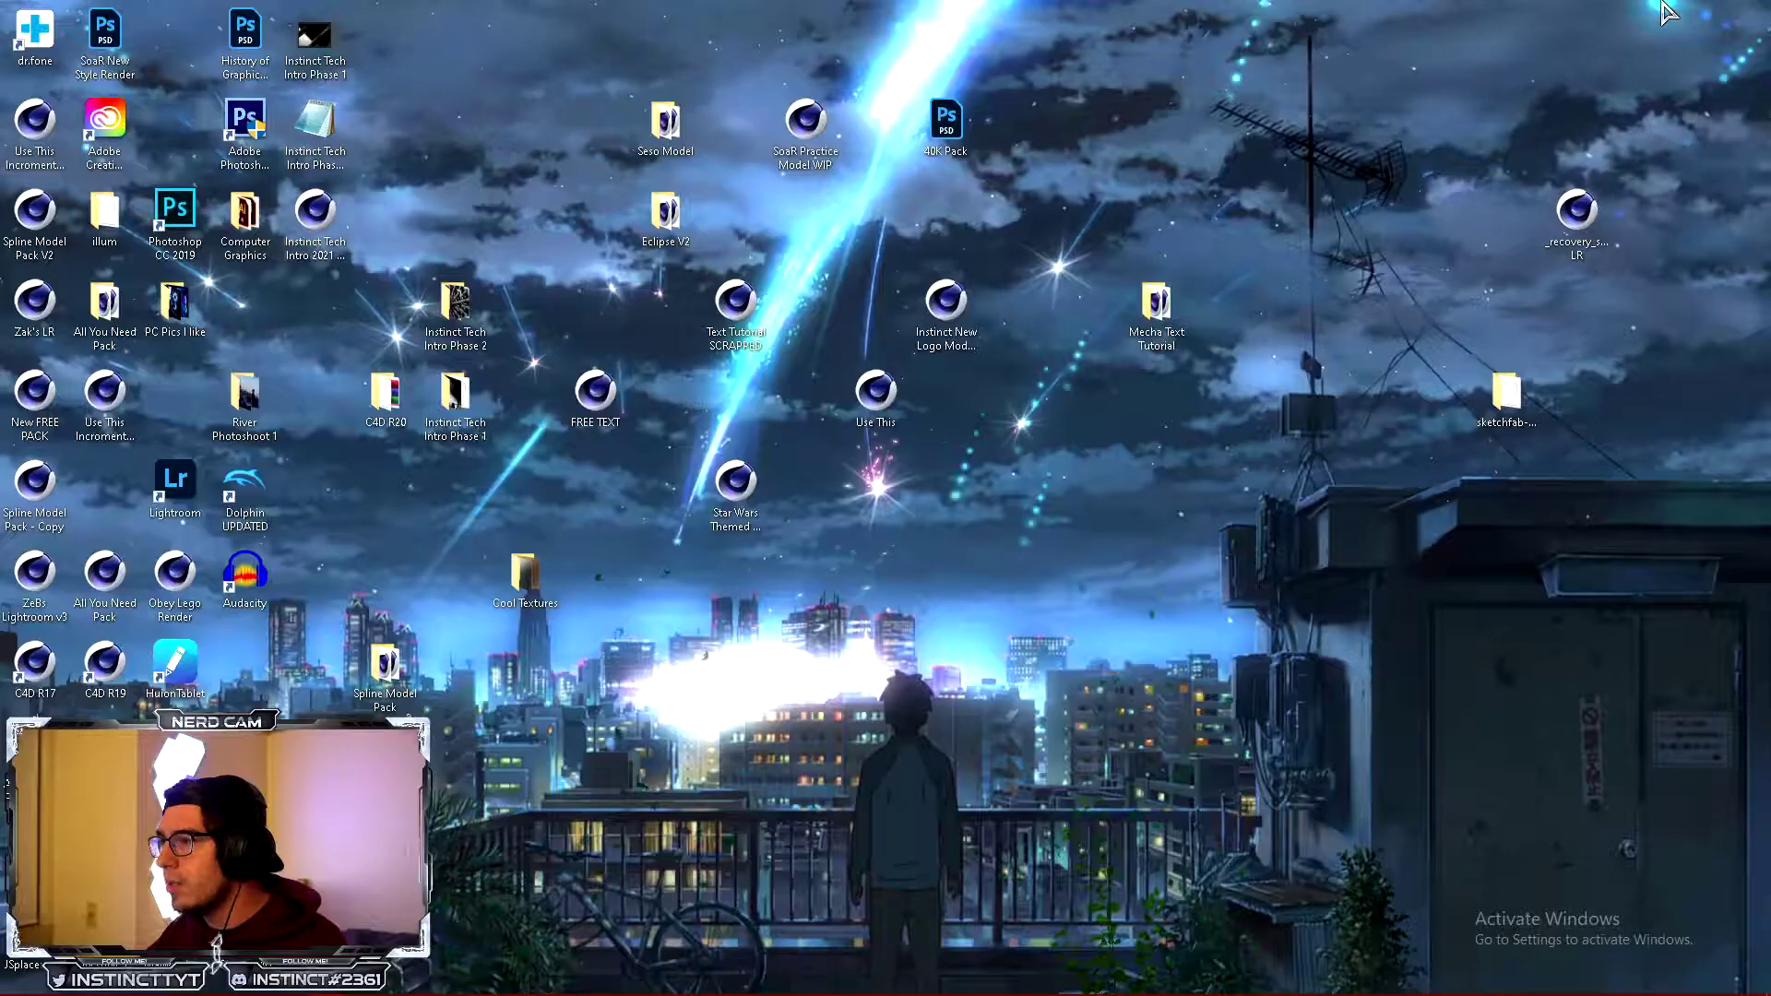
Check the two incremental files on the Windows desktop, place the Tutorial 1 file below Tutorial 2, and return to Cinema 4D.
{"action": "left_click", "coordinate": [1664, 10]}
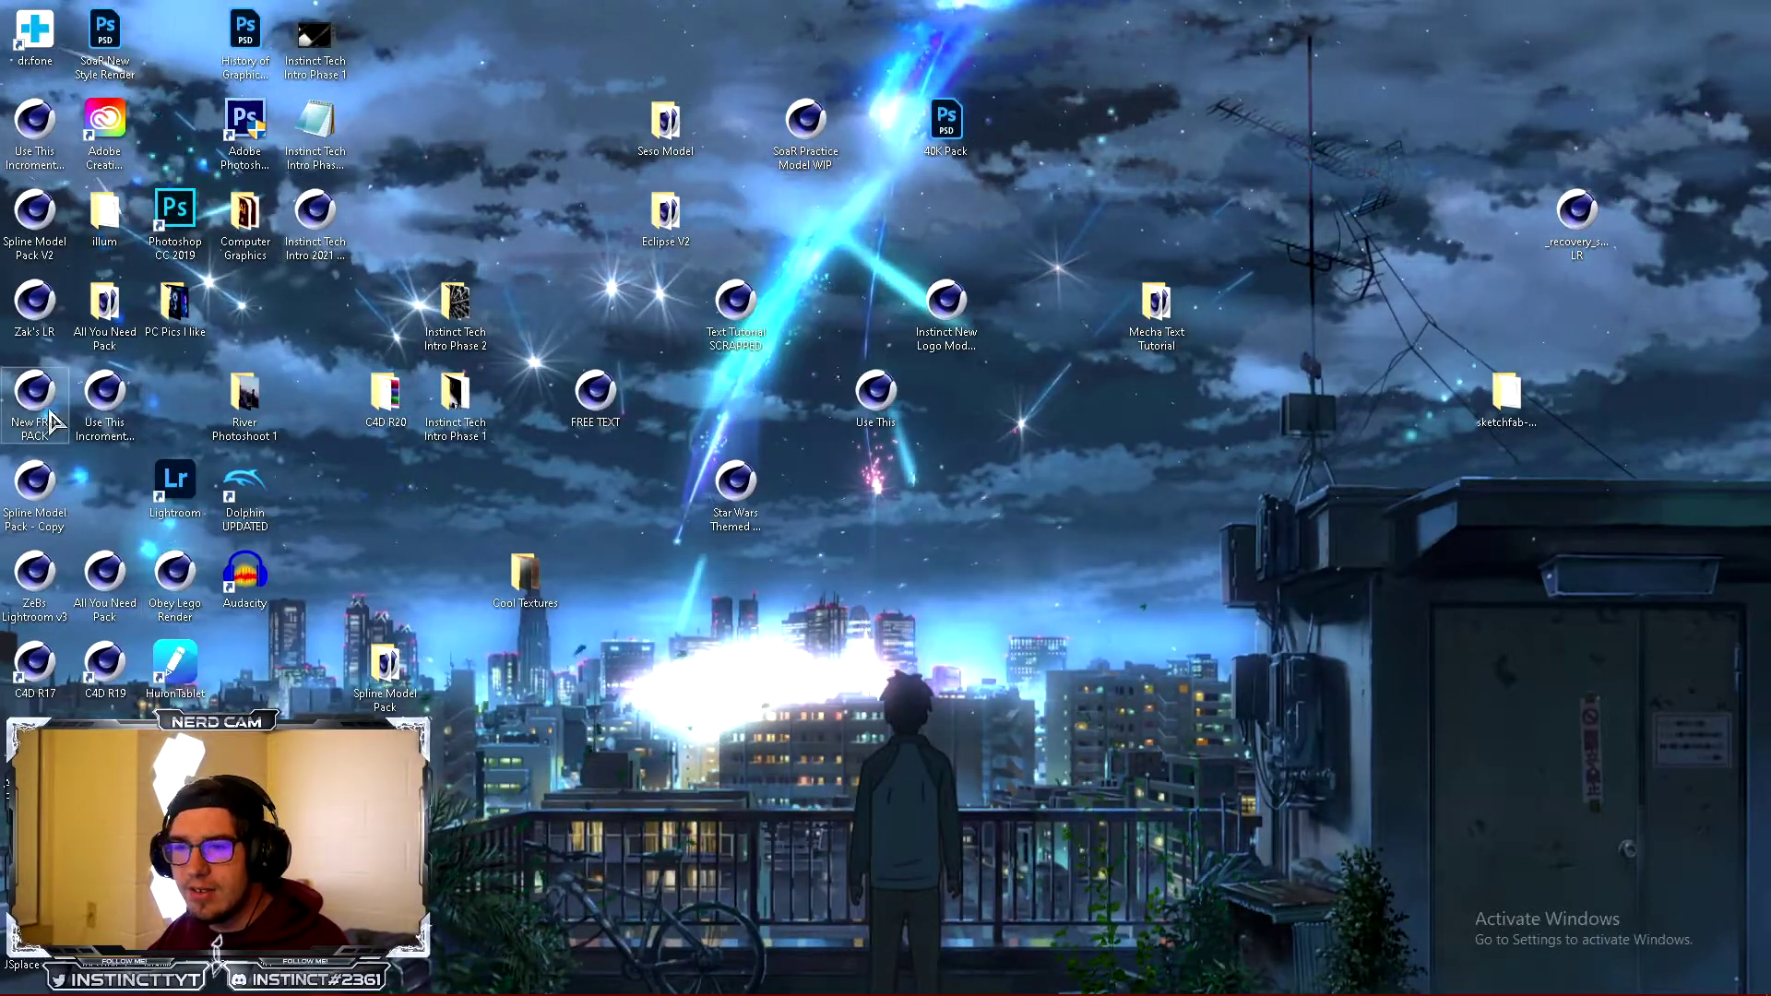
{"action": "left_click", "coordinate": [109, 404]}
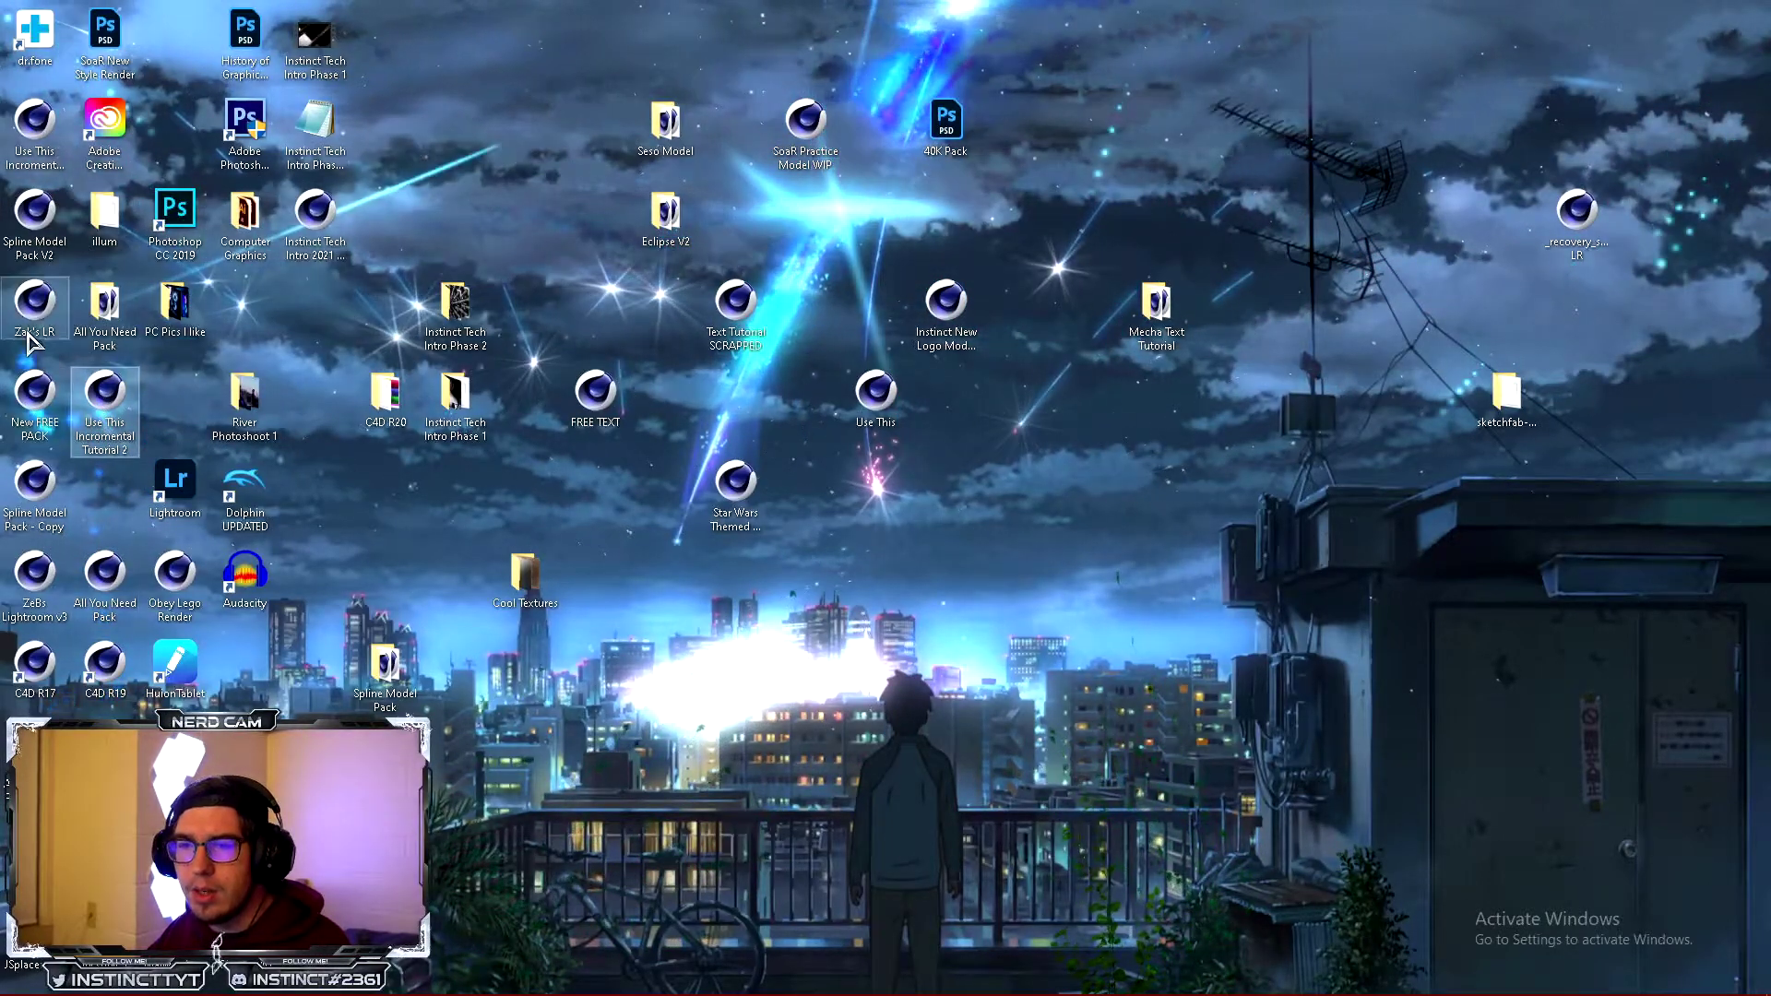
{"action": "left_click_drag", "start_coordinate": [52, 152], "coordinate": [101, 475]}
{"action": "left_click", "coordinate": [107, 420]}
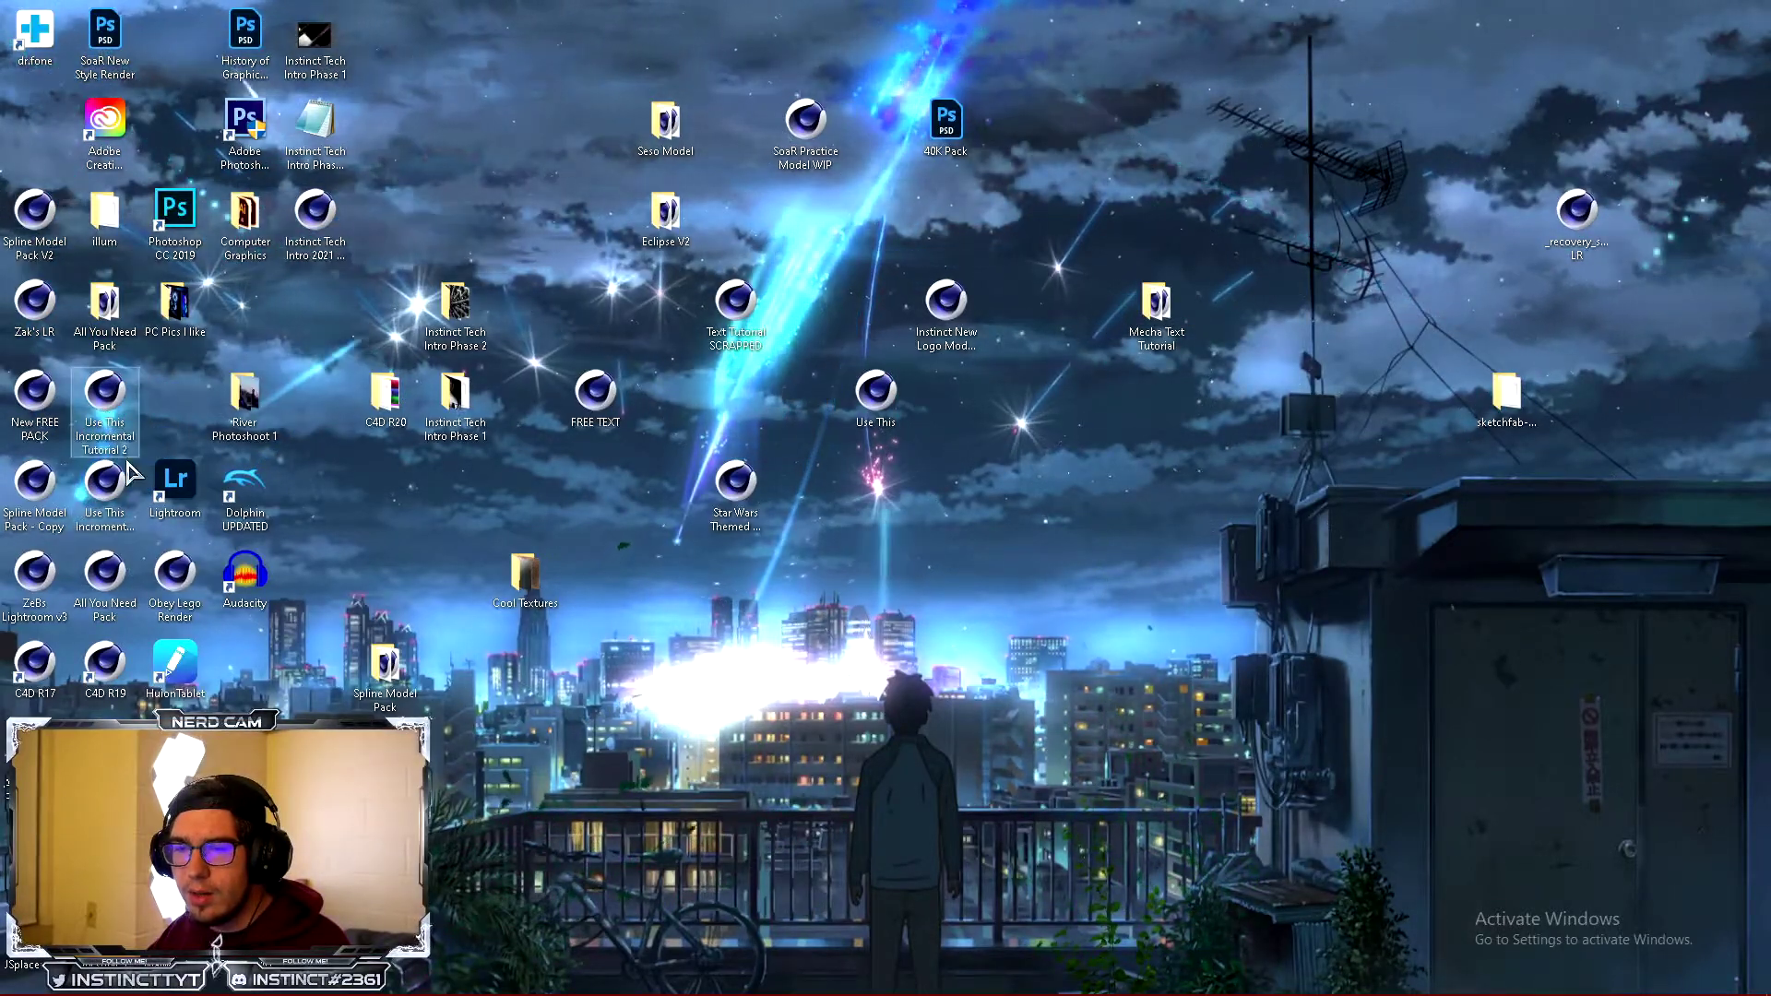
{"action": "left_click", "coordinate": [144, 456]}
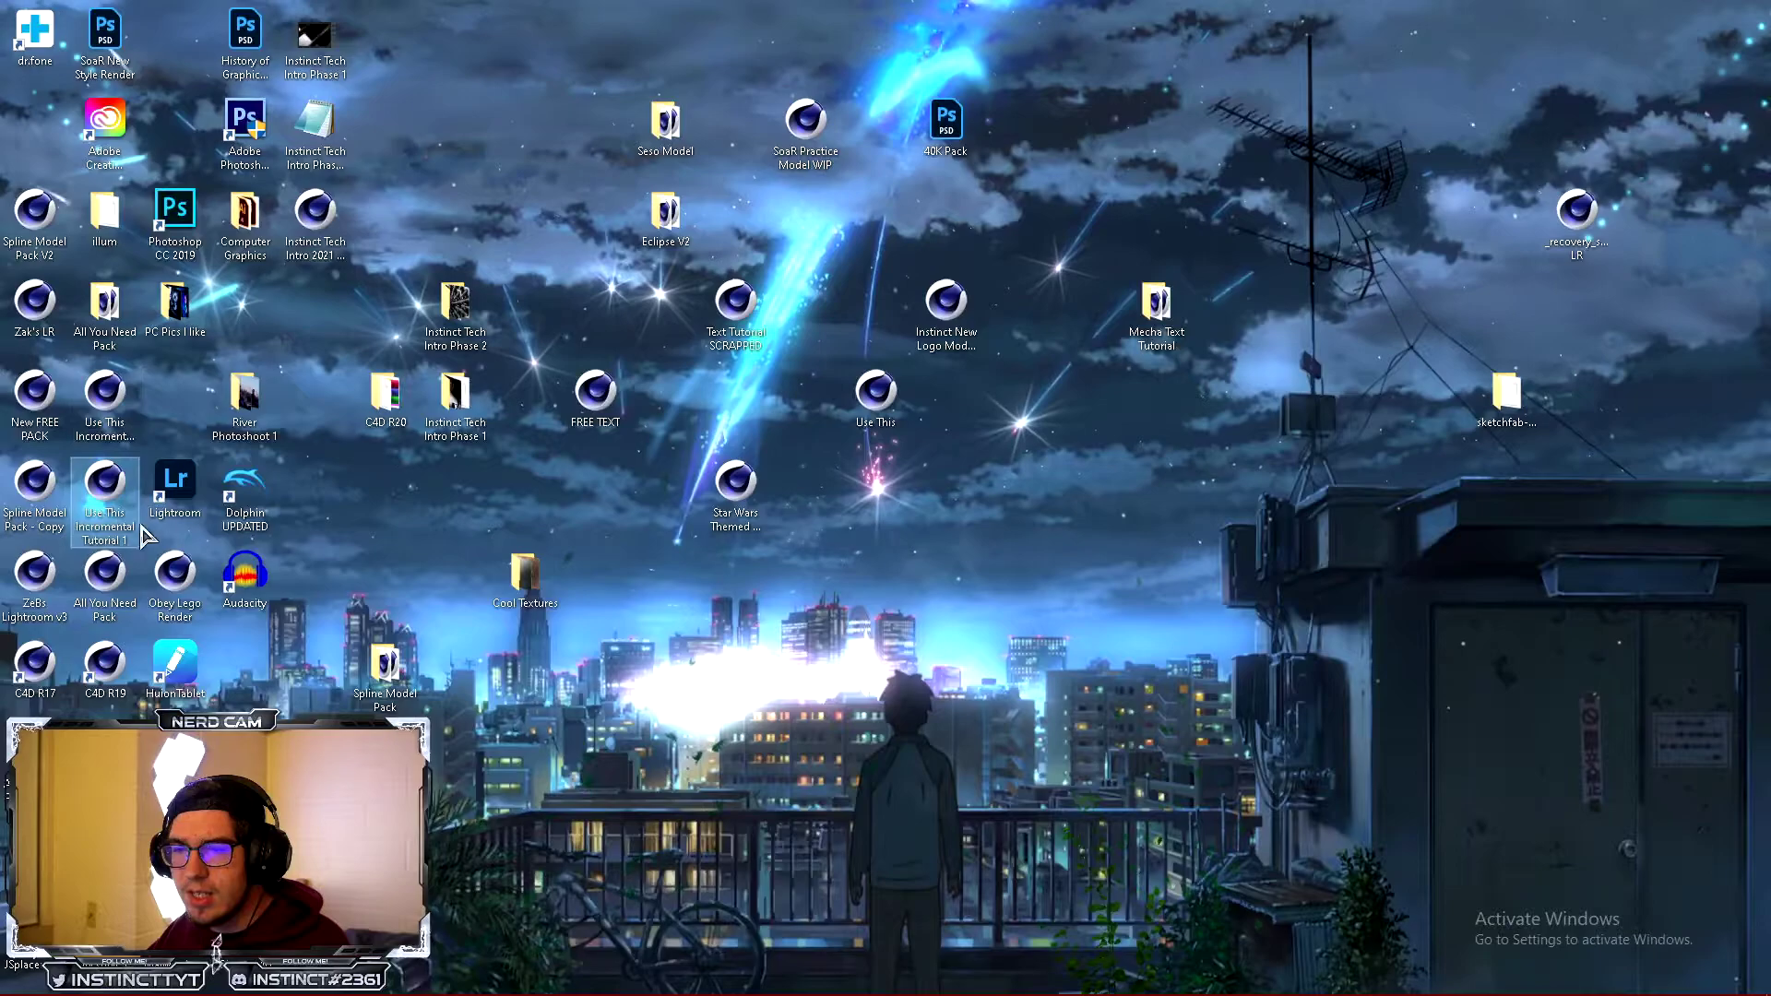
{"action": "left_click", "coordinate": [109, 420]}
{"action": "mouse_move", "coordinate": [400, 994]}
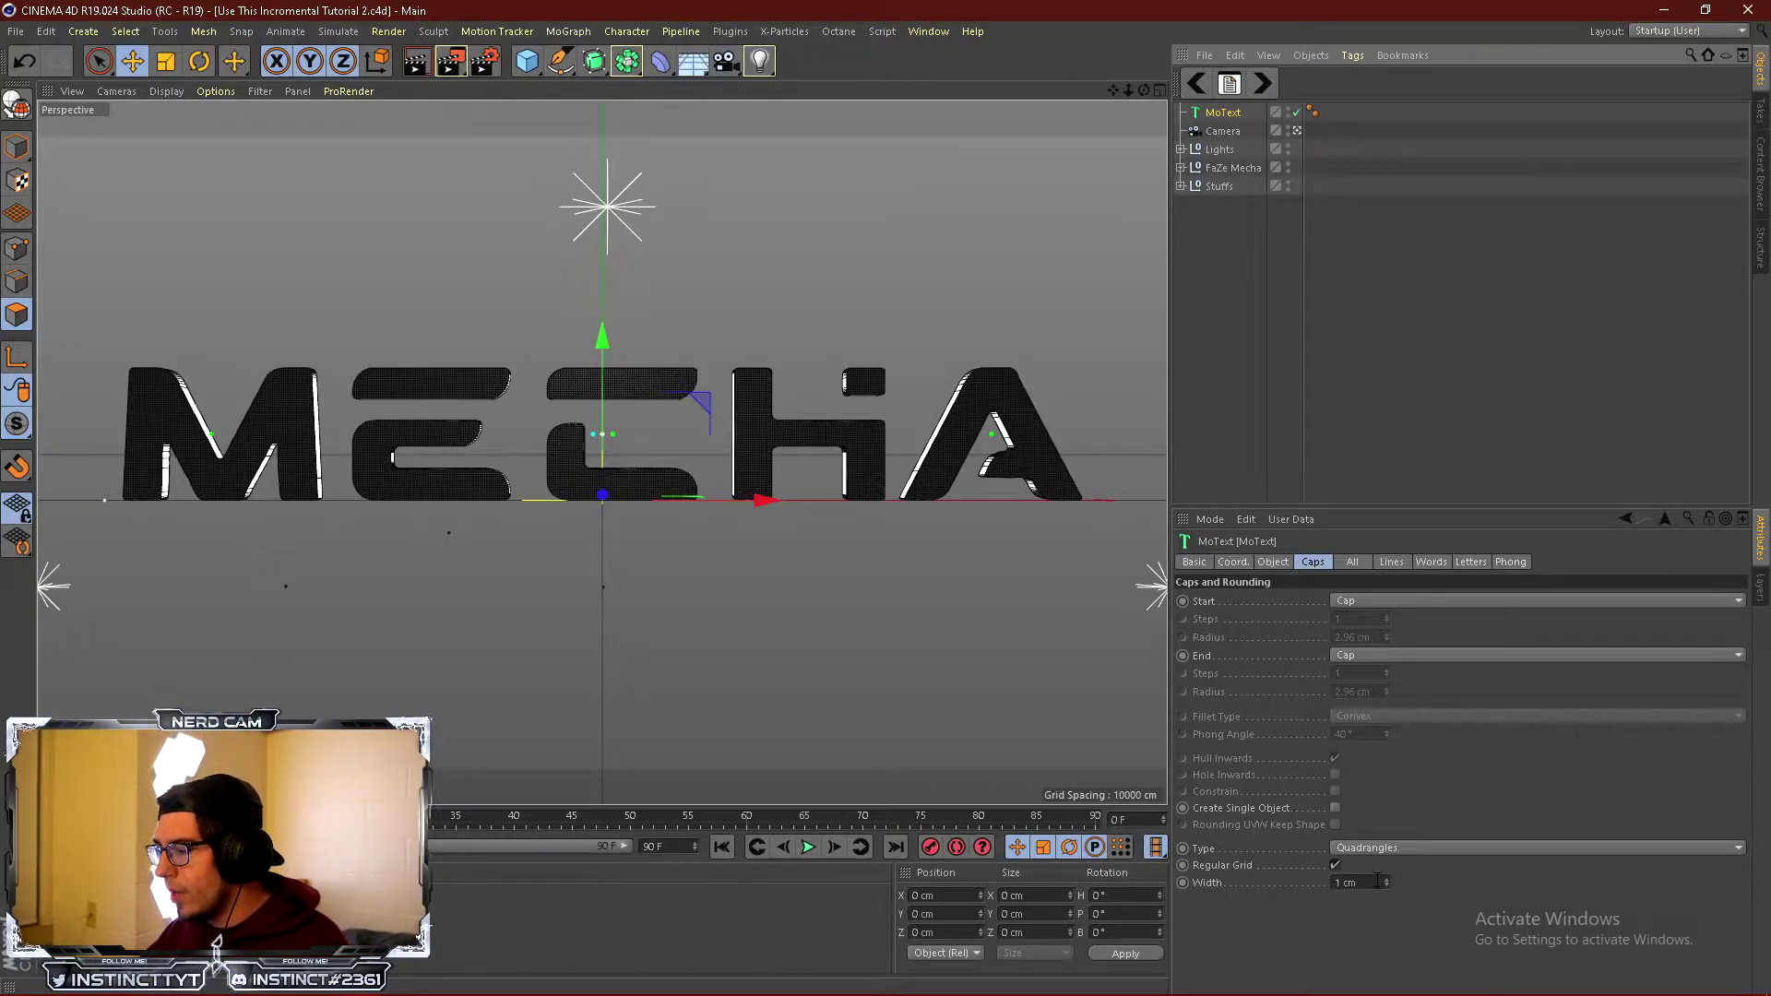
Try regular grid widths of 0.2 cm and 0.1 cm on the MoText caps.
{"action": "left_click_drag", "start_coordinate": [1369, 883], "coordinate": [948, 875]}
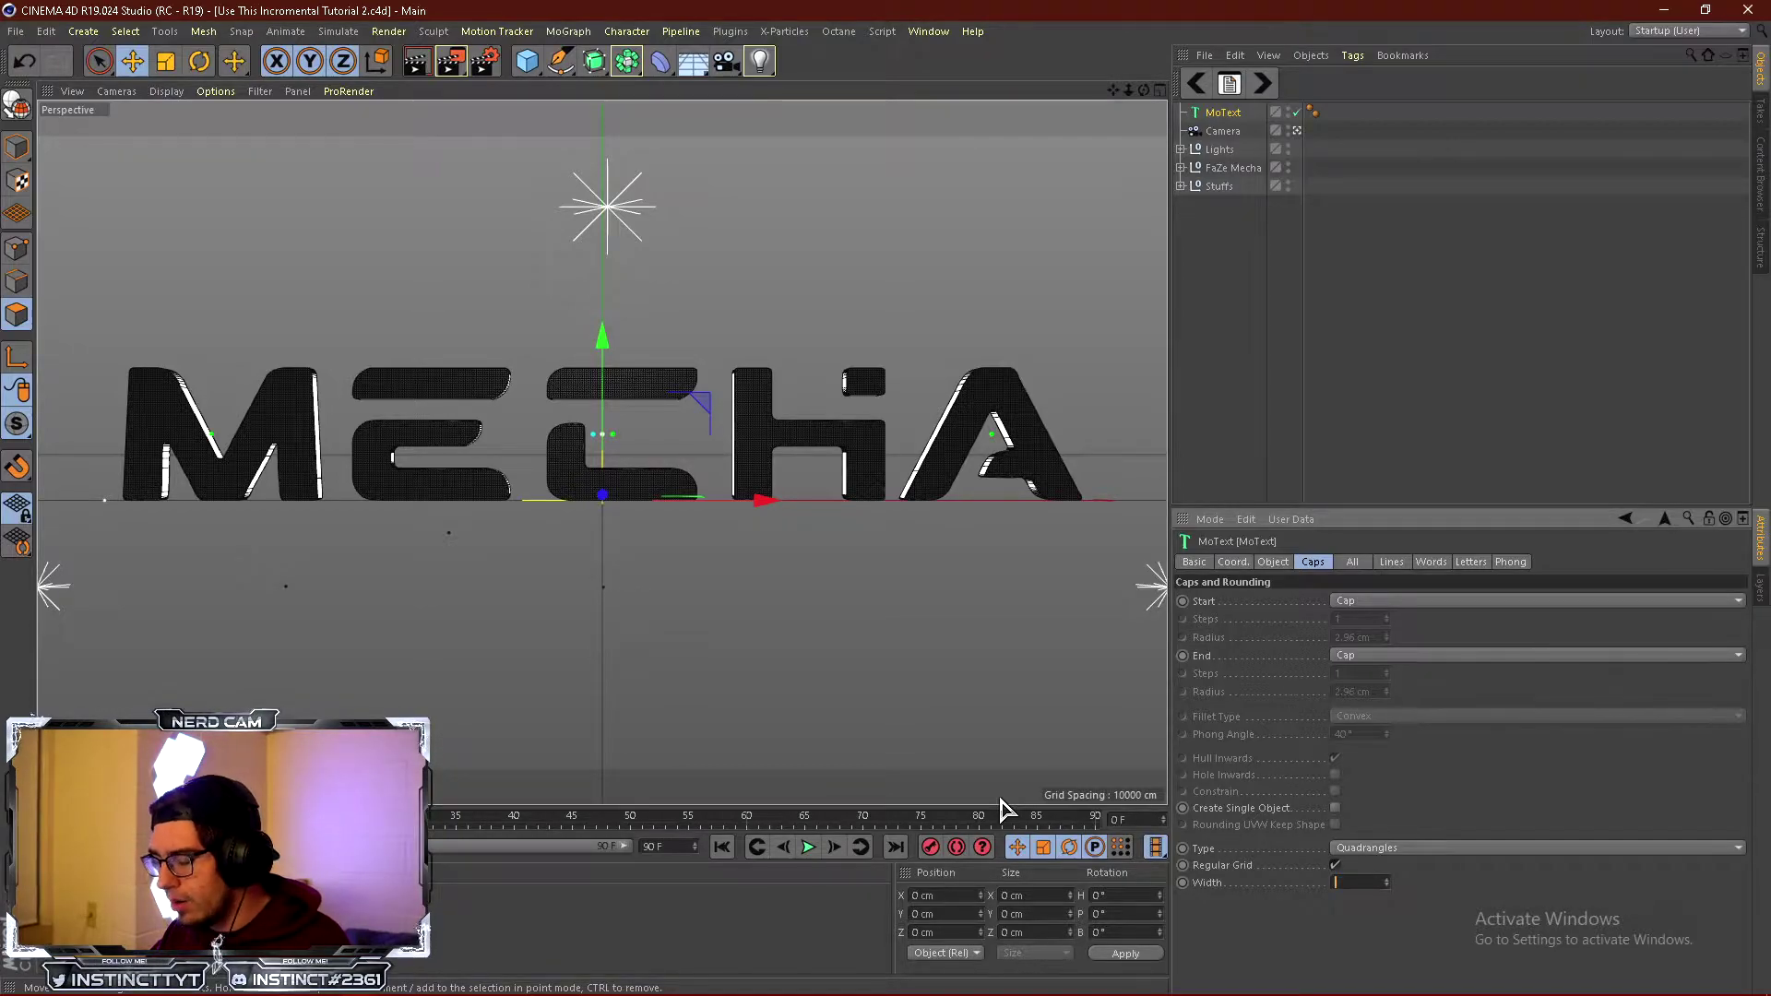
{"action": "type", "text": ".2"}
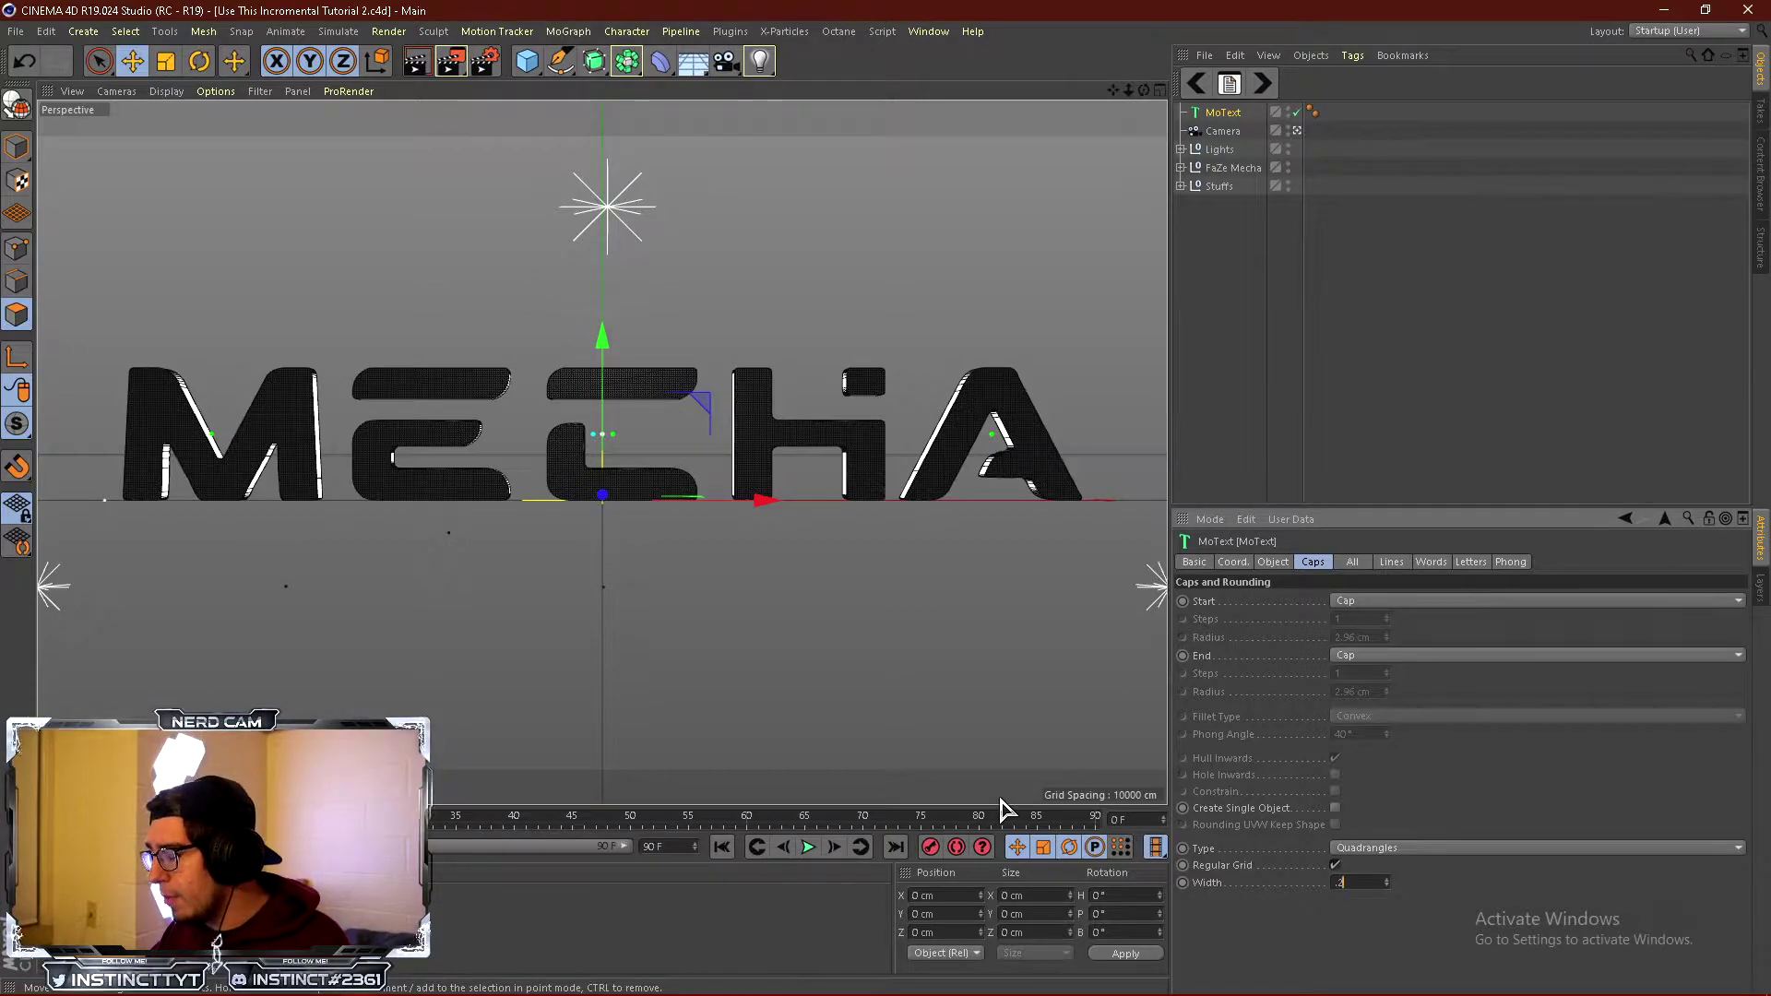
{"action": "key", "text": "Return"}
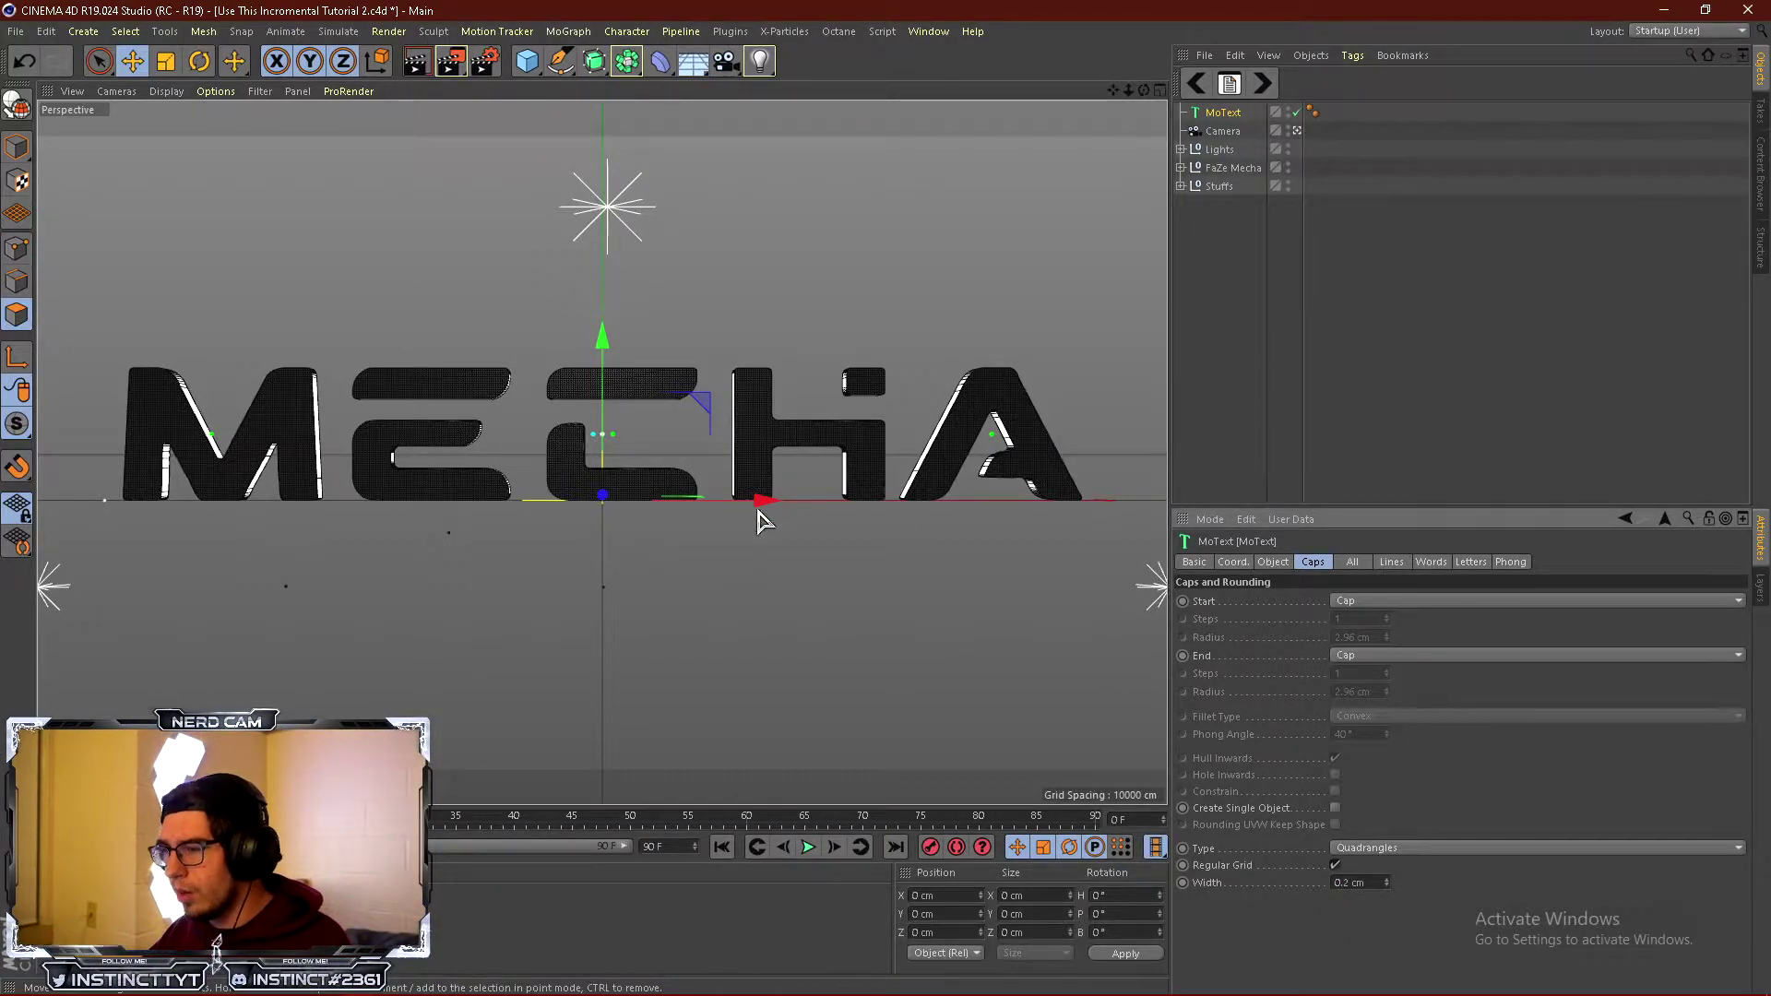
{"action": "left_click_drag", "start_coordinate": [1372, 883], "coordinate": [1349, 887]}
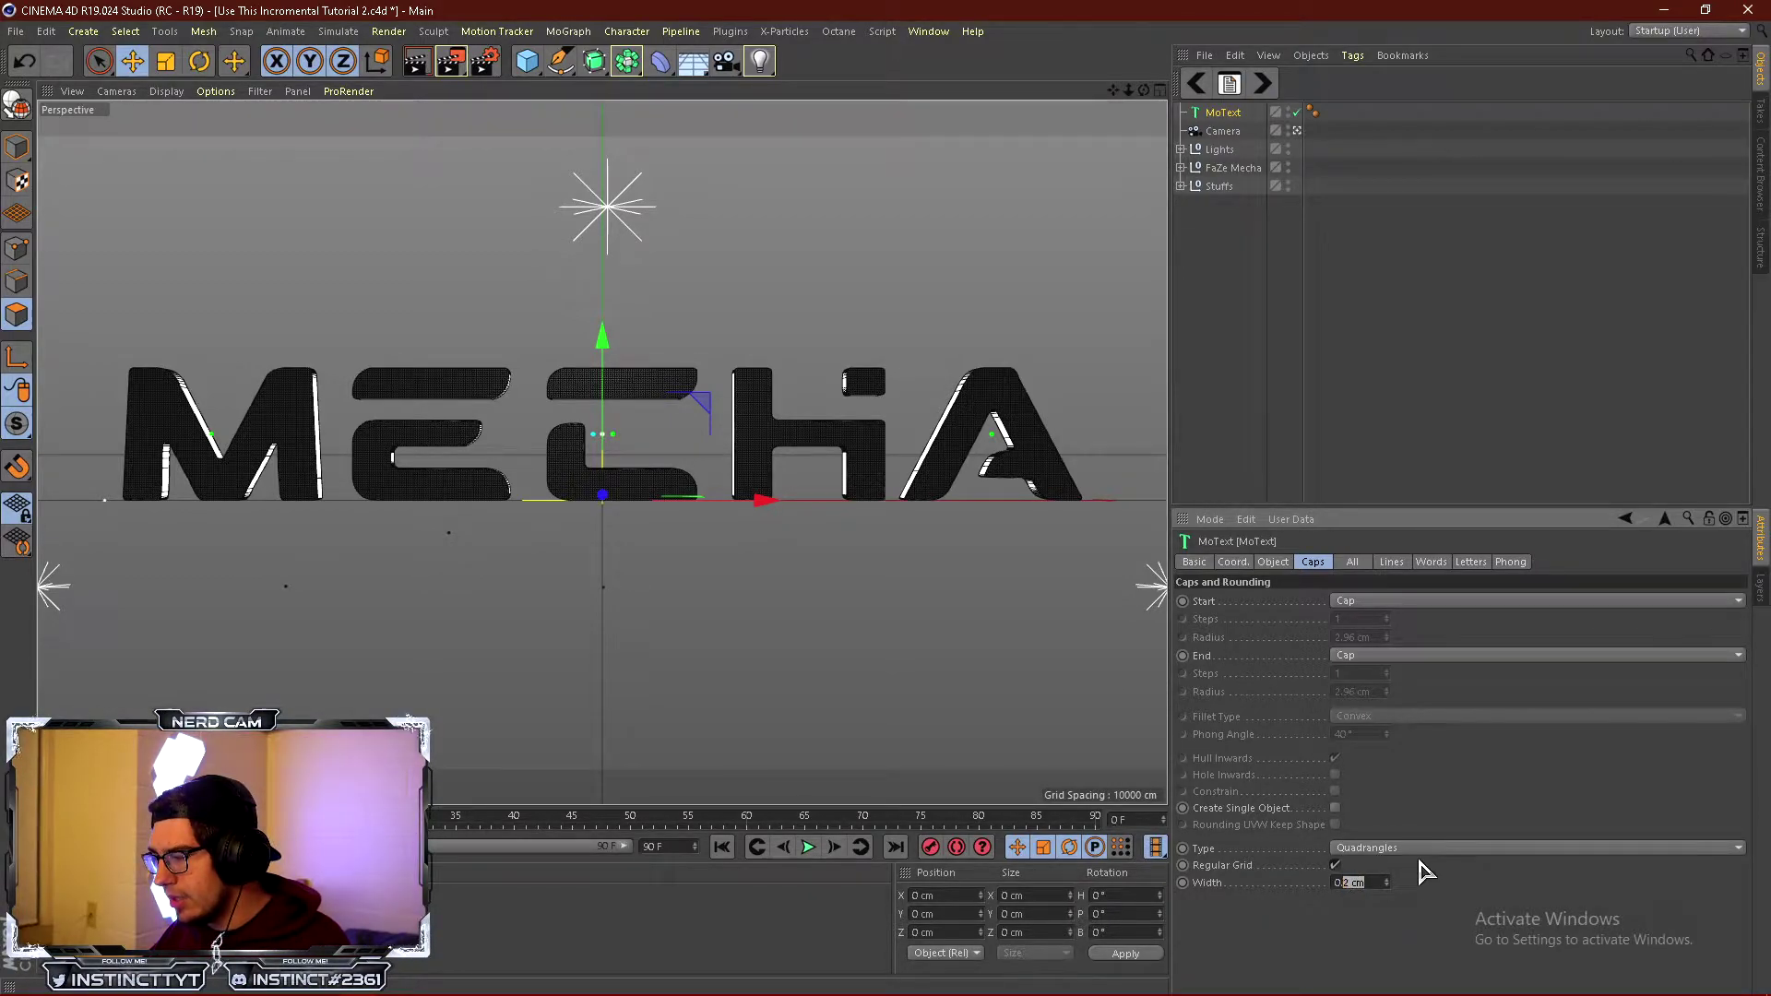
{"action": "type", "text": "0.1"}
{"action": "key", "text": "Return"}
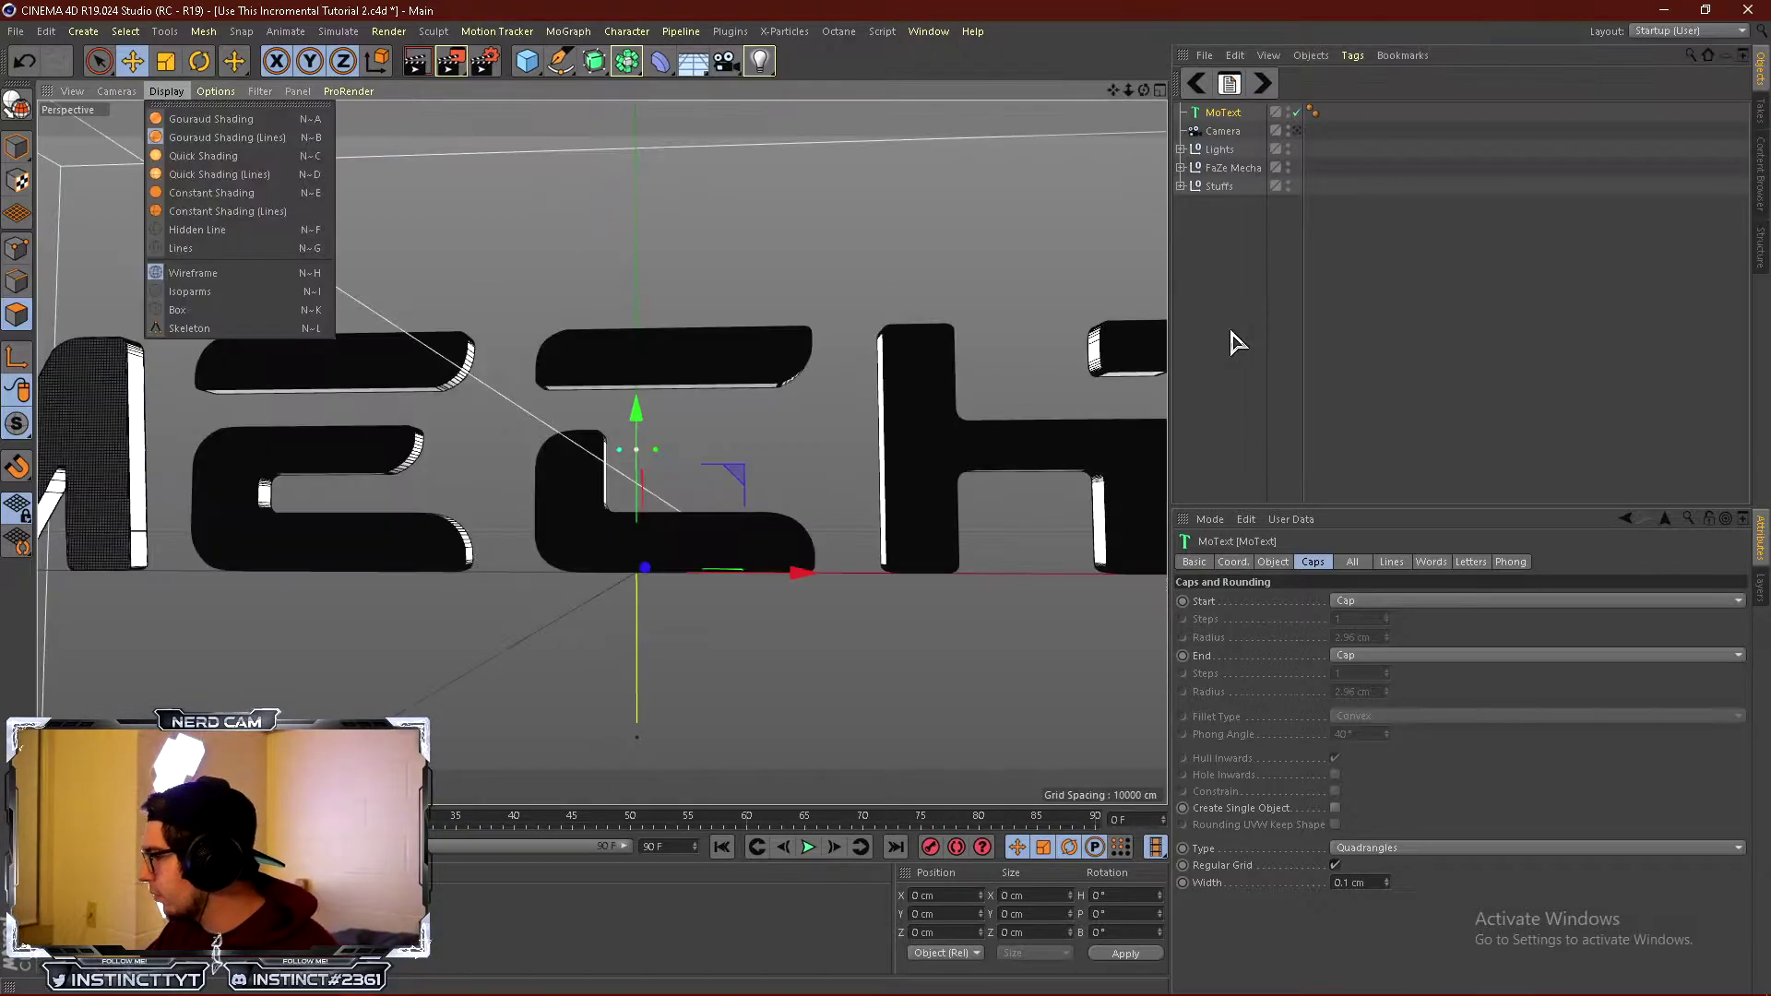
Examine the density of the cap grid mesh on the MECHA letters up close outside the camera view.
{"action": "left_click", "coordinate": [1232, 331]}
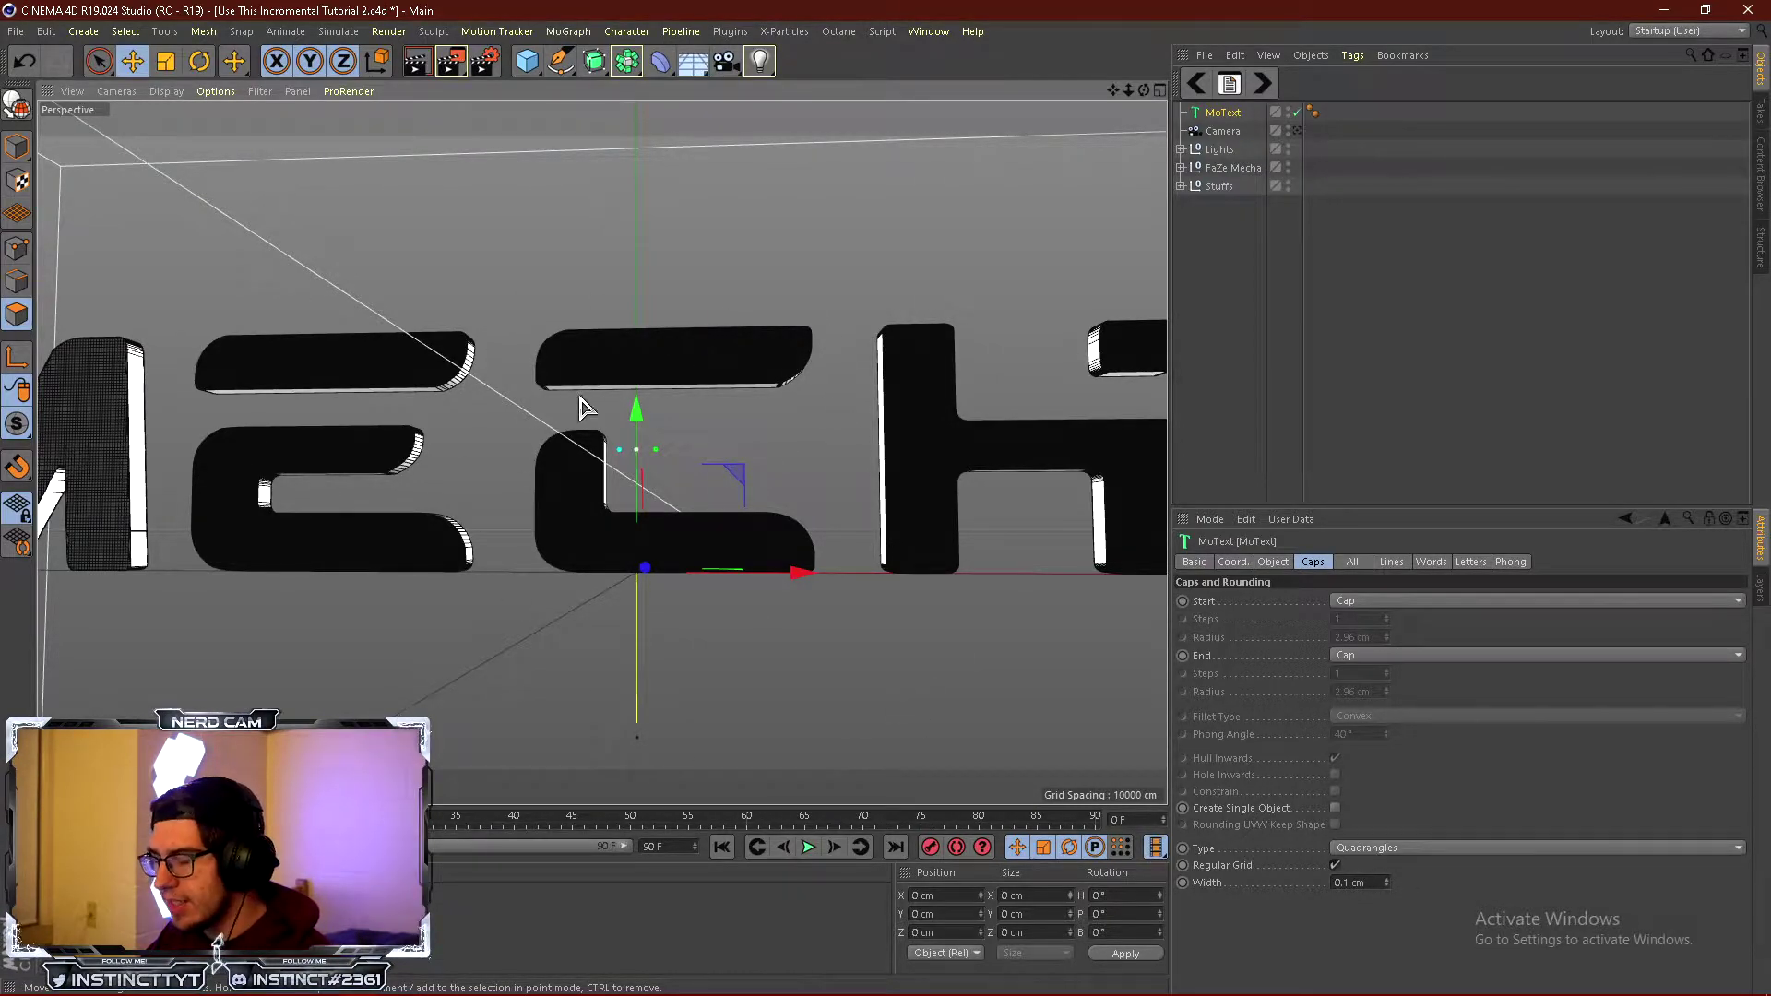
{"action": "scroll", "coordinate": [678, 369], "scroll_direction": "up", "scroll_amount": 10}
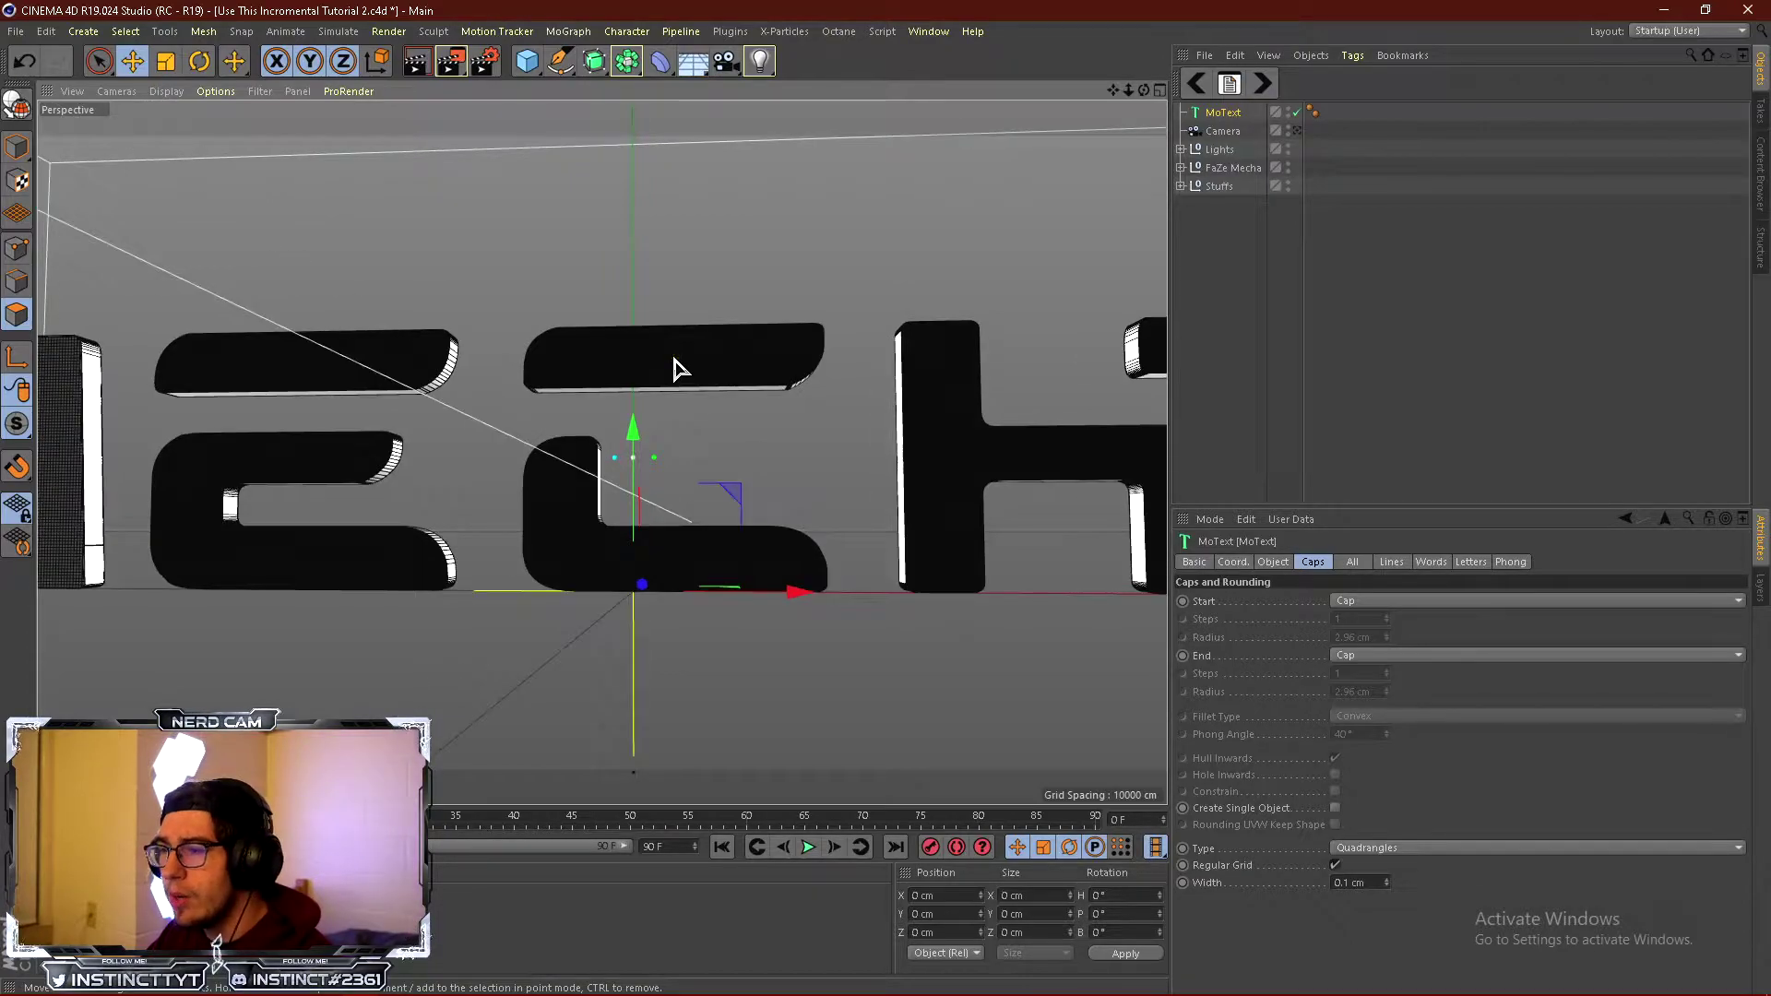
{"action": "scroll", "coordinate": [683, 362], "scroll_direction": "up", "scroll_amount": 2}
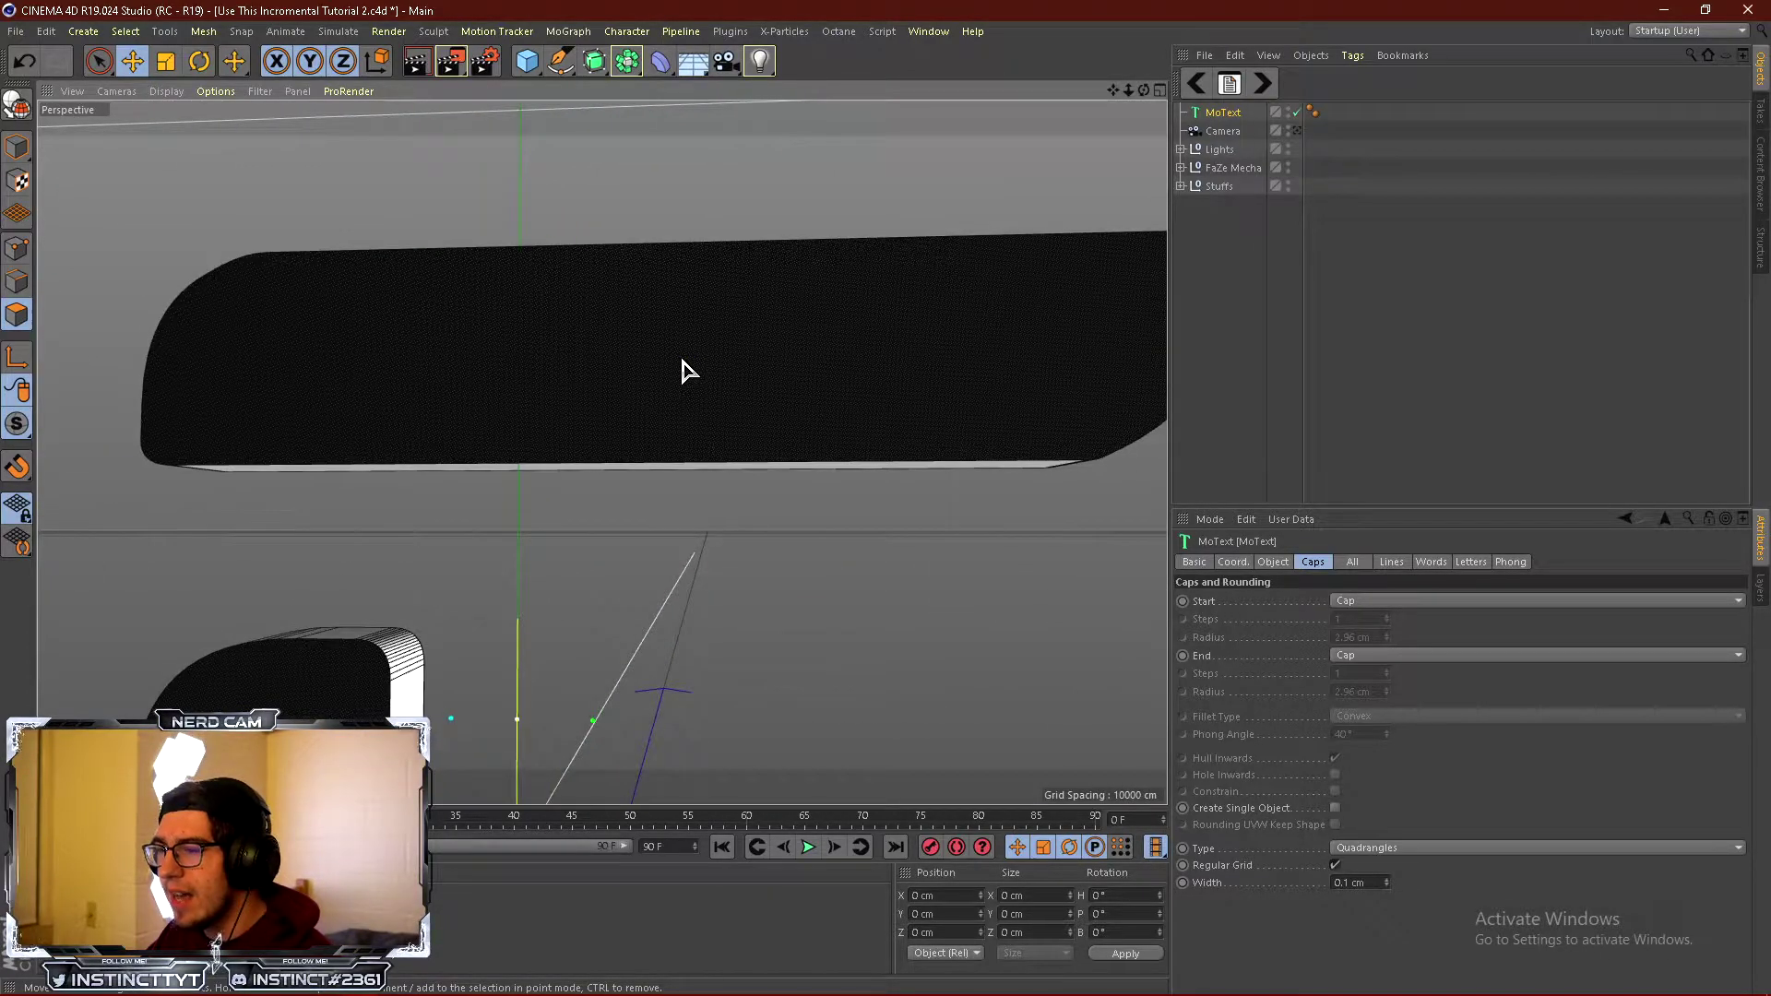
{"action": "scroll", "coordinate": [682, 360], "scroll_direction": "up", "scroll_amount": 6}
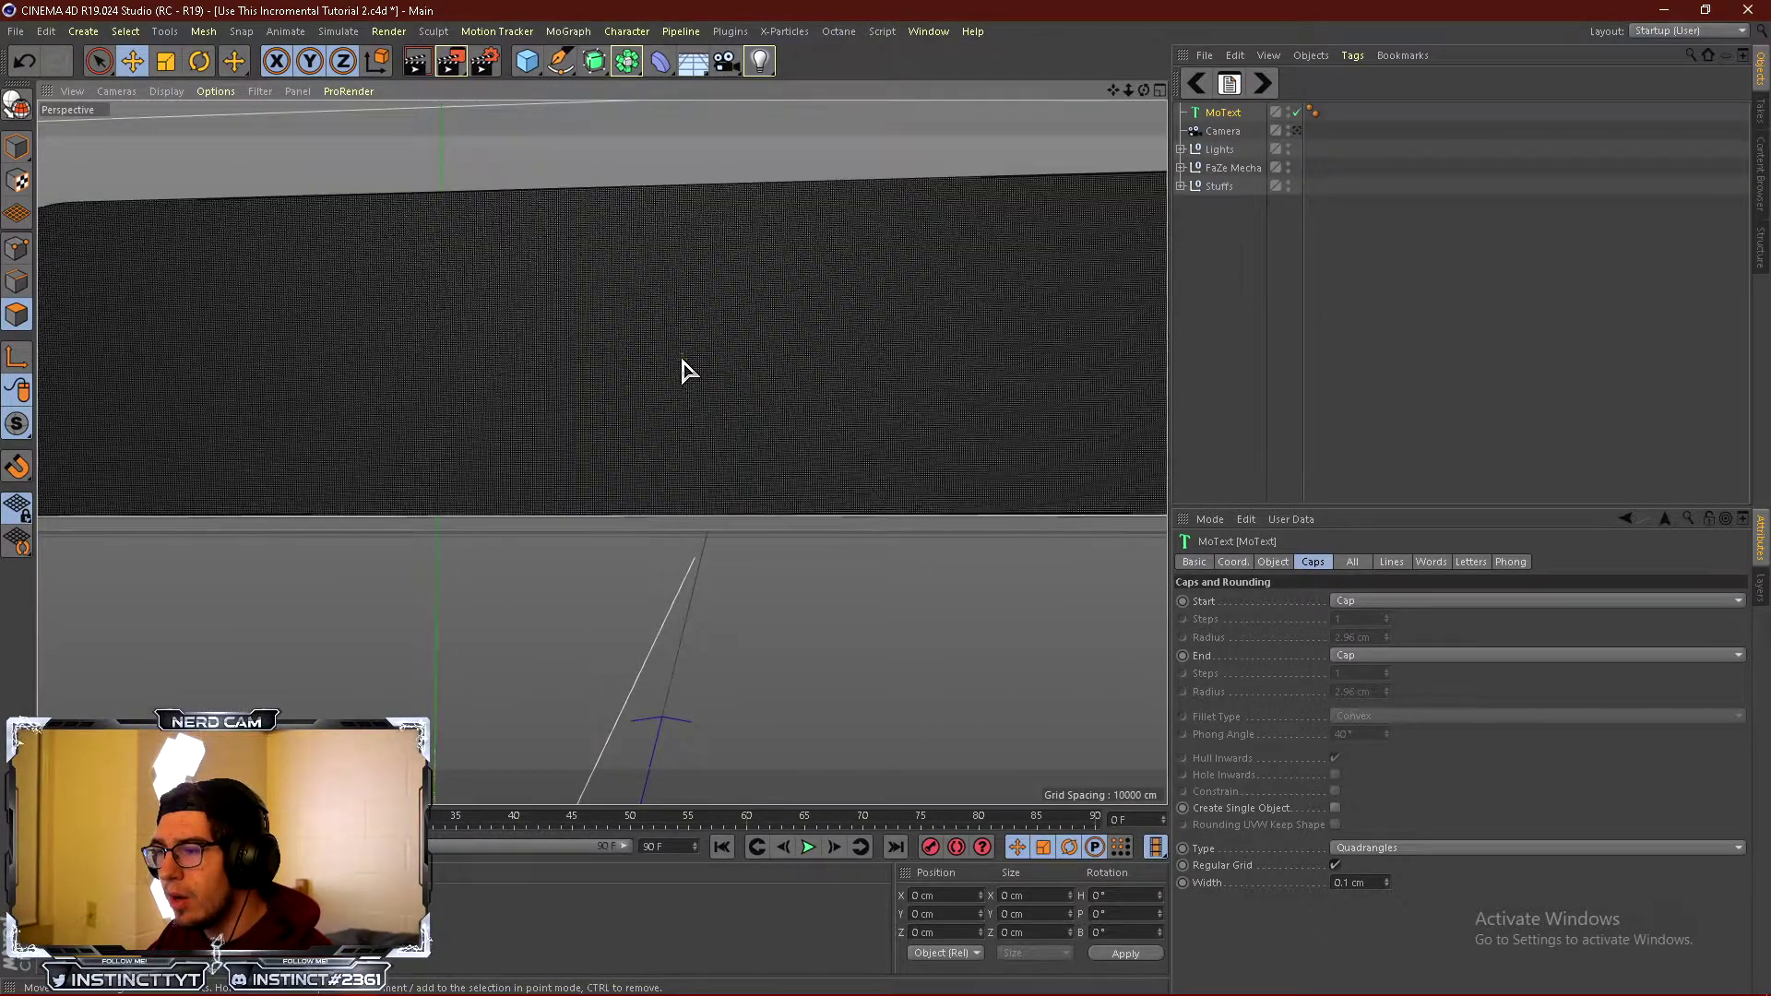
{"action": "scroll", "coordinate": [687, 370], "scroll_direction": "up", "scroll_amount": 6}
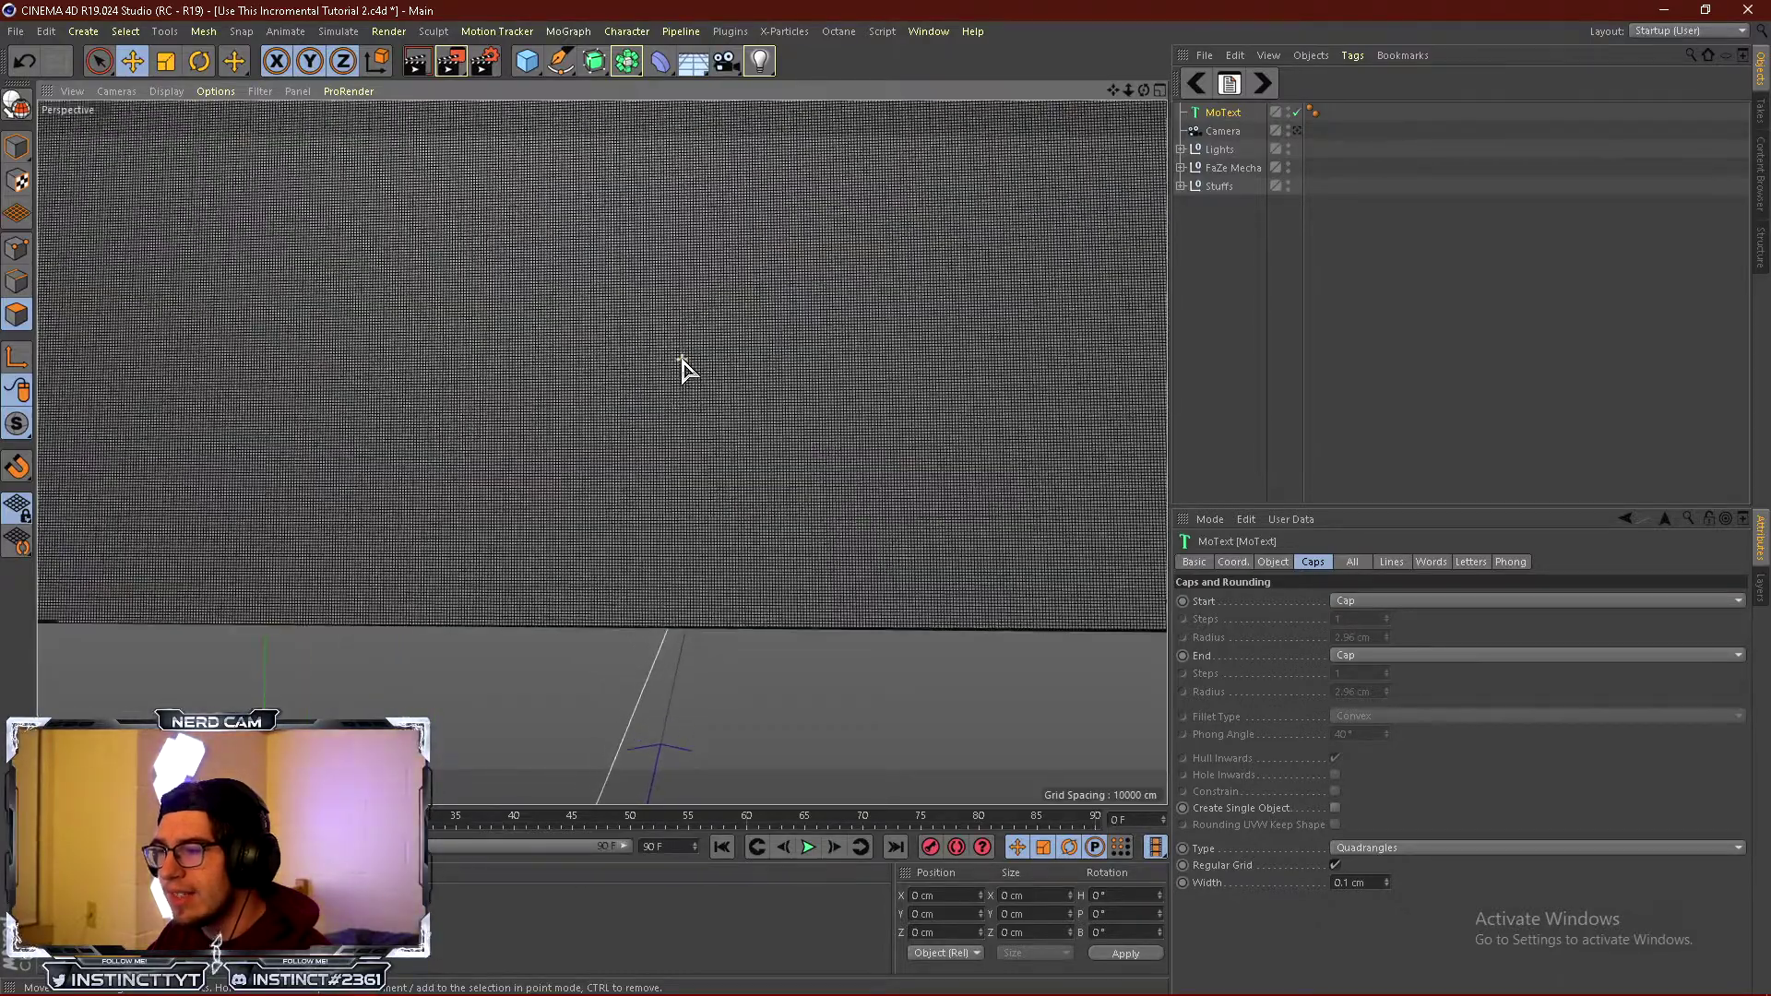
{"action": "scroll", "coordinate": [684, 361], "scroll_direction": "up", "scroll_amount": 5}
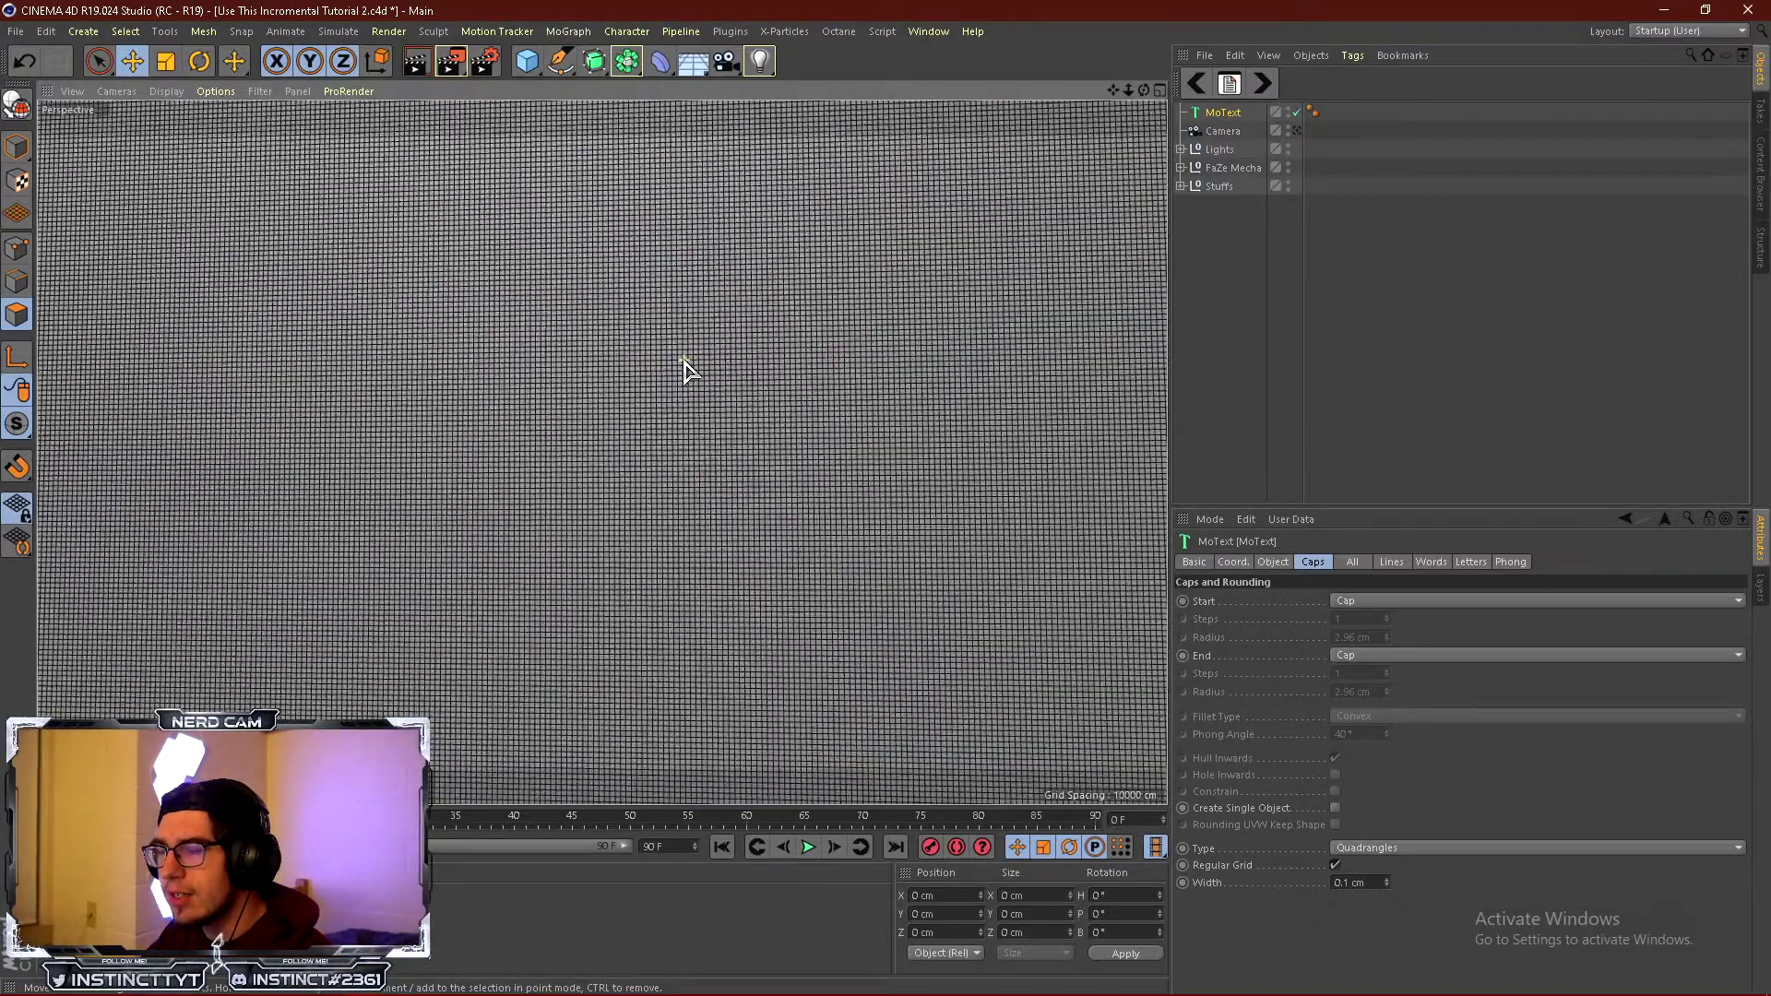
{"action": "scroll", "coordinate": [685, 368], "scroll_direction": "down", "scroll_amount": 10}
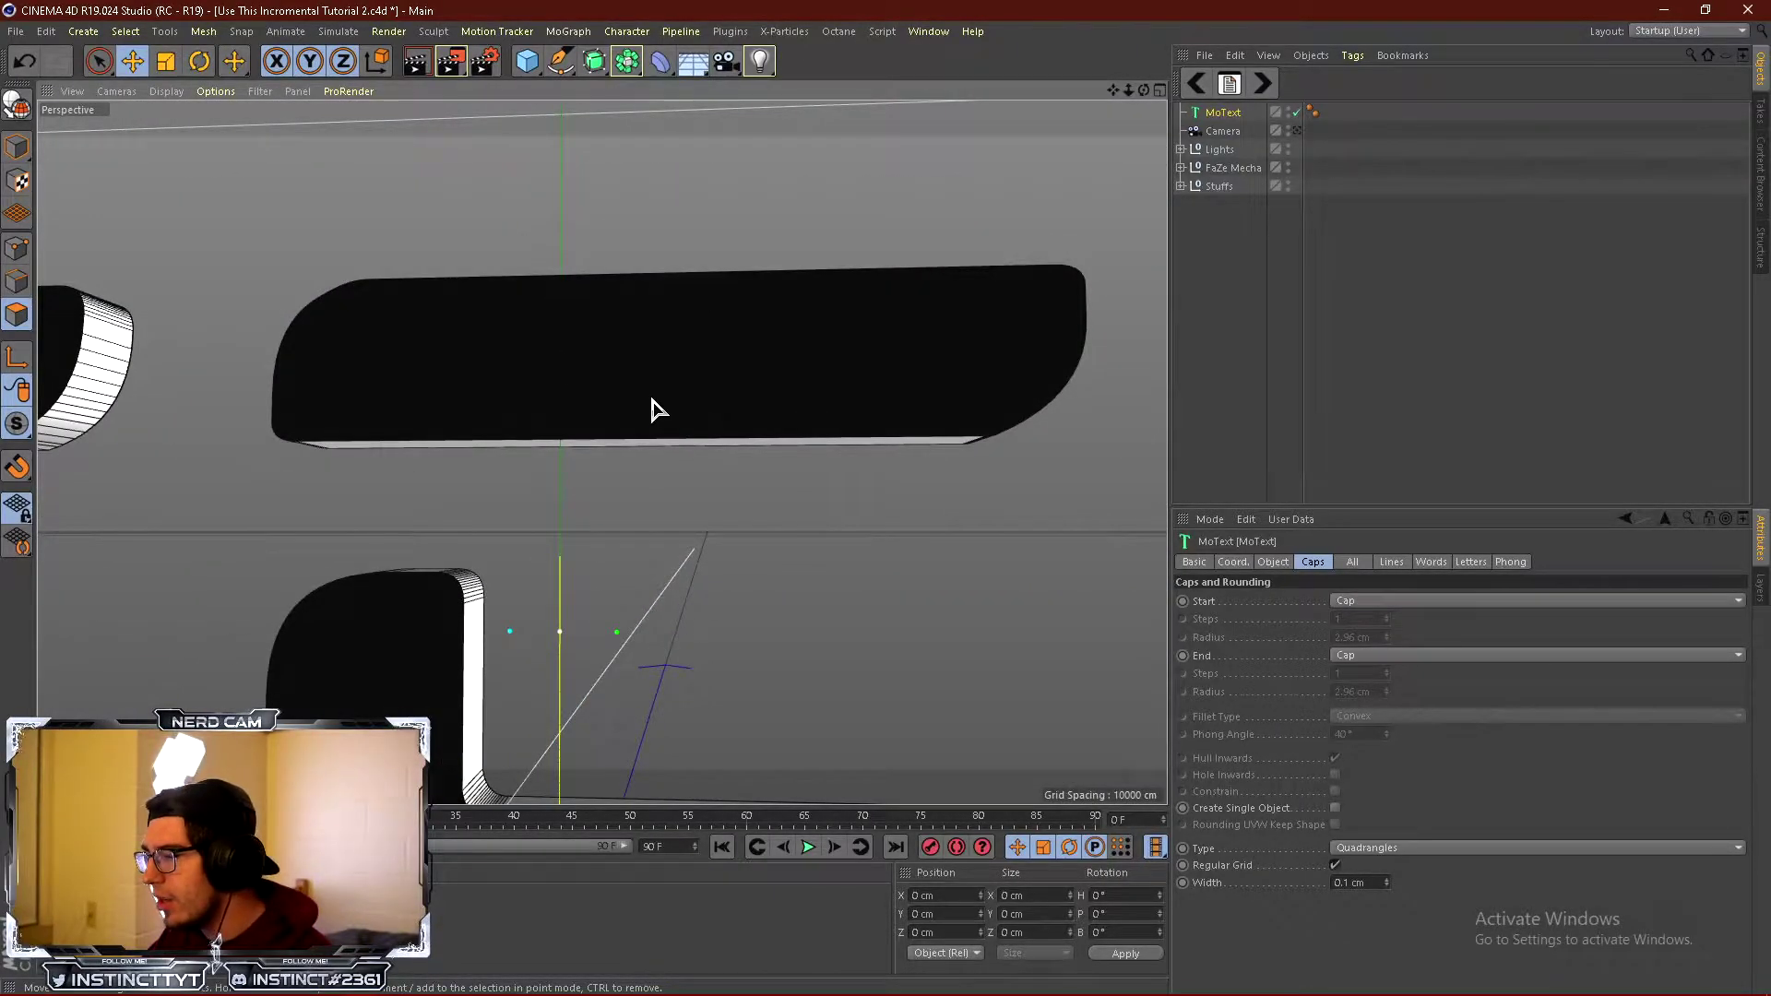
{"action": "scroll", "coordinate": [664, 399], "scroll_direction": "down", "scroll_amount": 4}
{"action": "scroll", "coordinate": [701, 451], "scroll_direction": "down", "scroll_amount": 2}
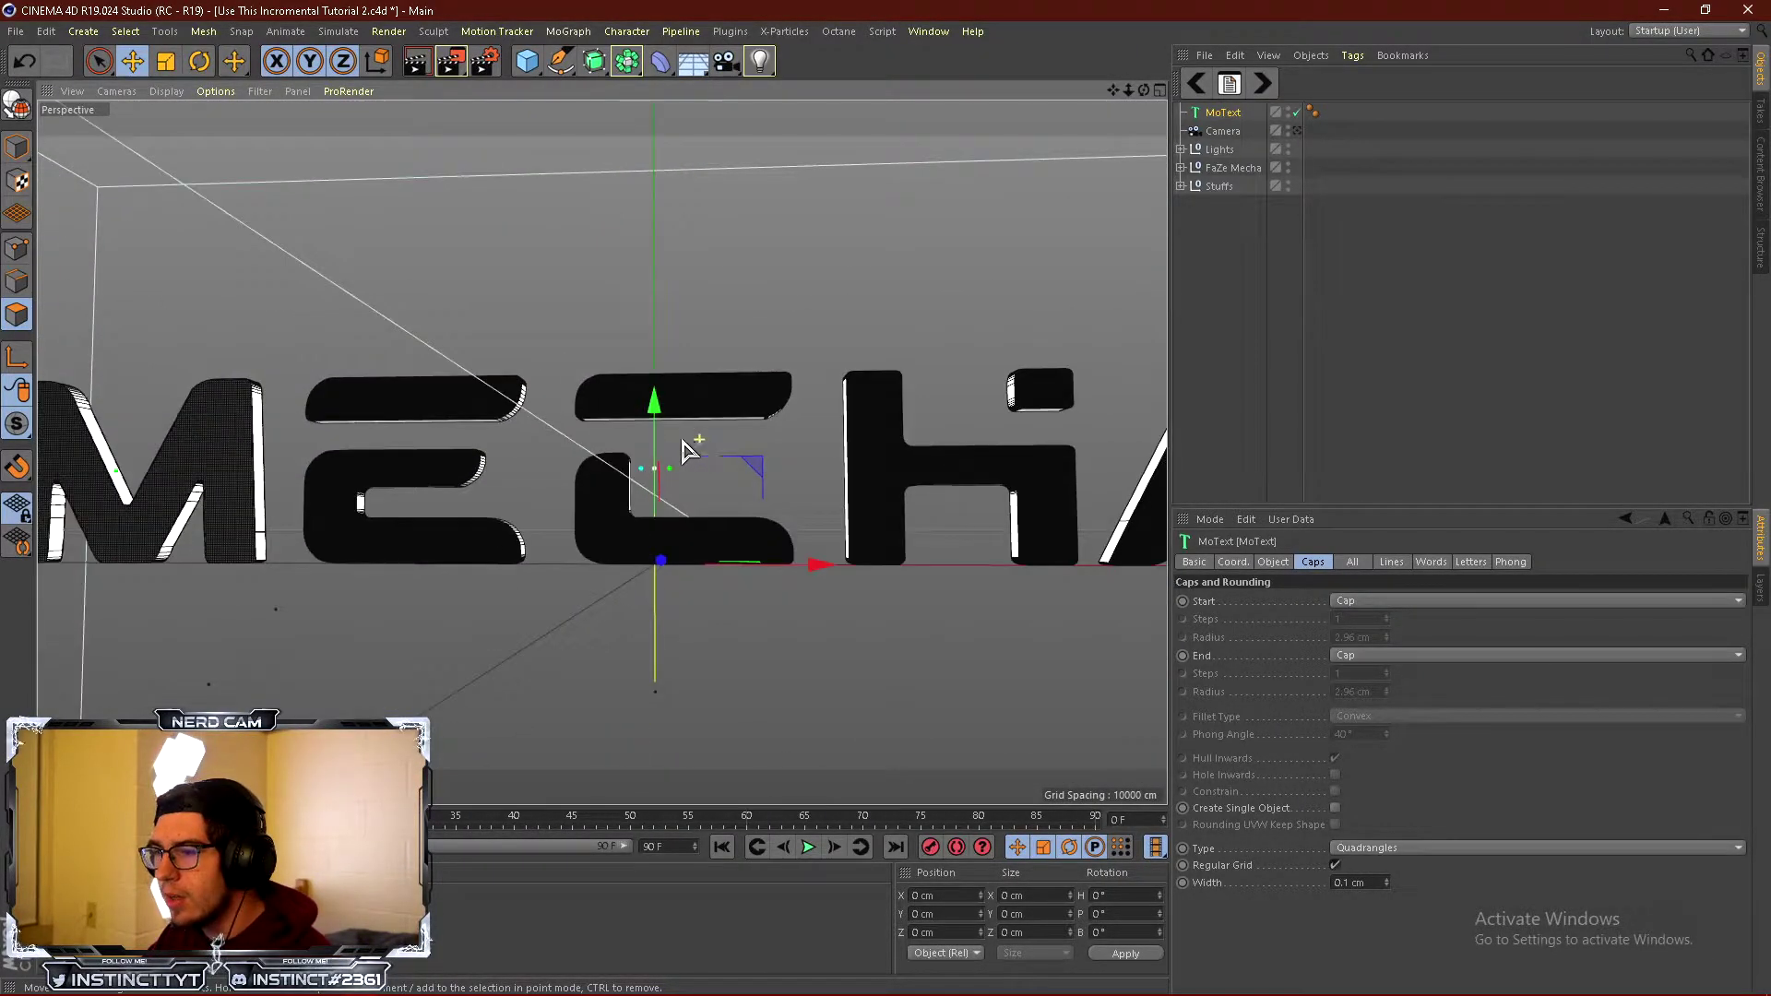
{"action": "scroll", "coordinate": [562, 429], "scroll_direction": "down", "scroll_amount": 2}
{"action": "scroll", "coordinate": [559, 443], "scroll_direction": "up", "scroll_amount": 2}
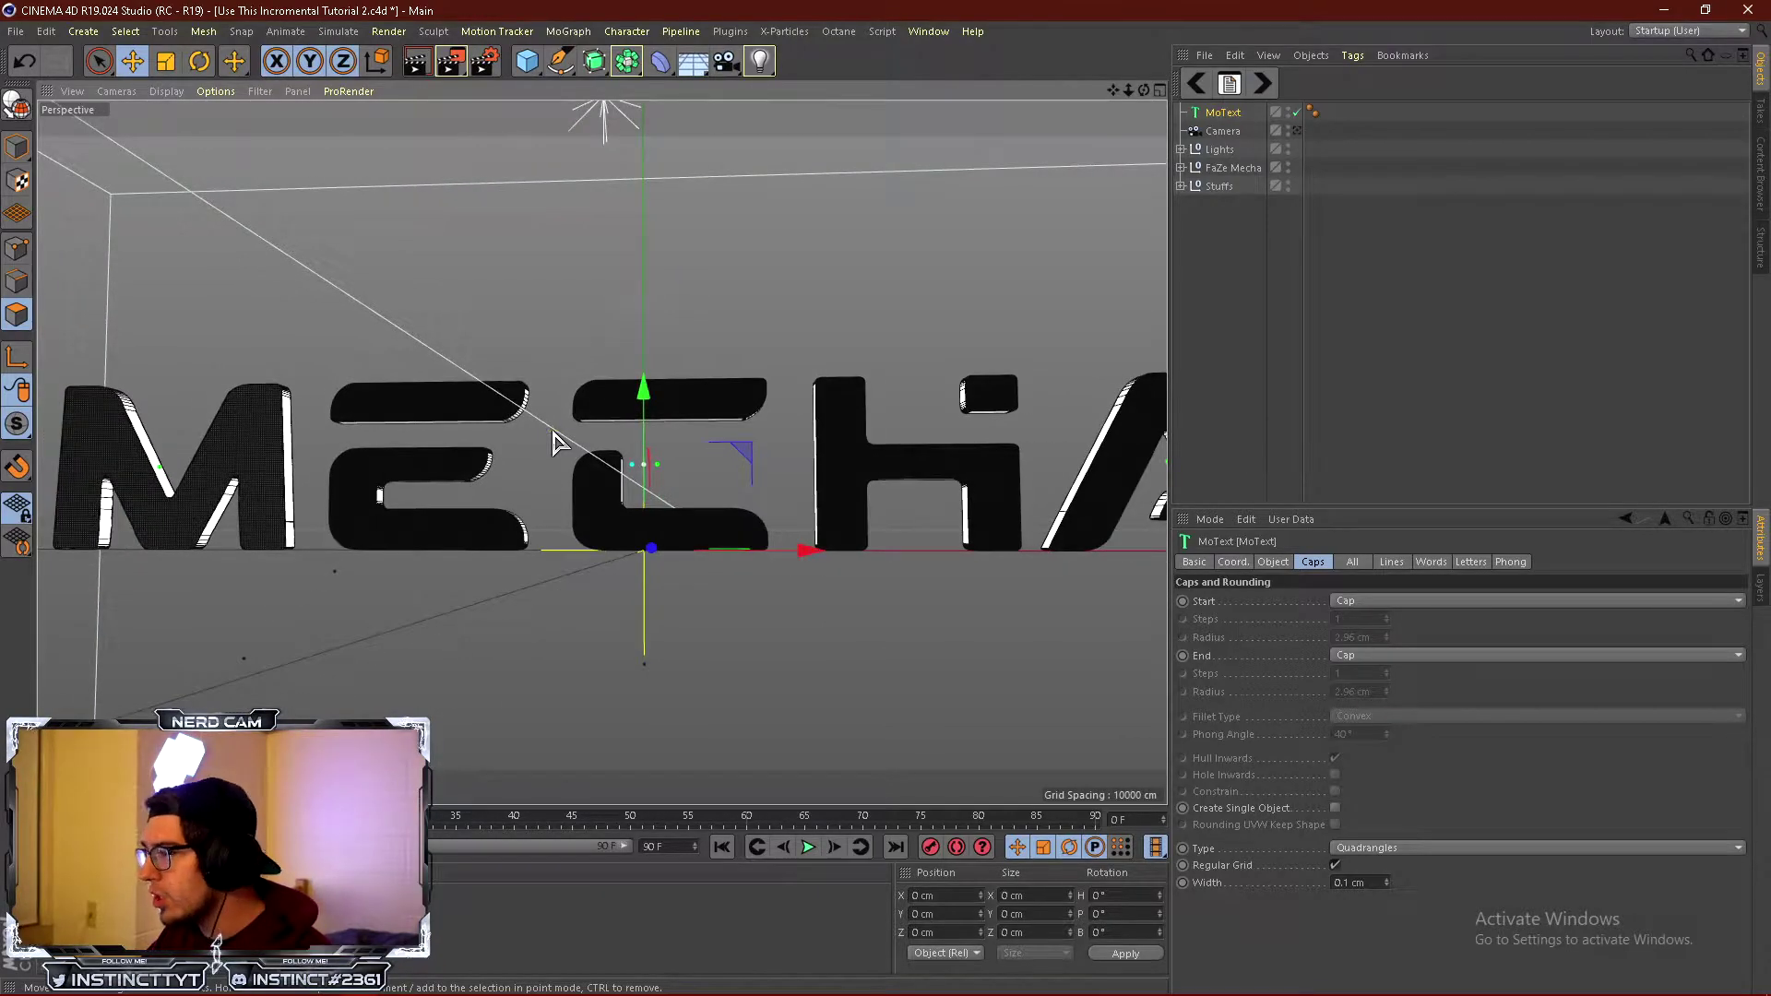
{"action": "scroll", "coordinate": [608, 445], "scroll_direction": "down", "scroll_amount": 1}
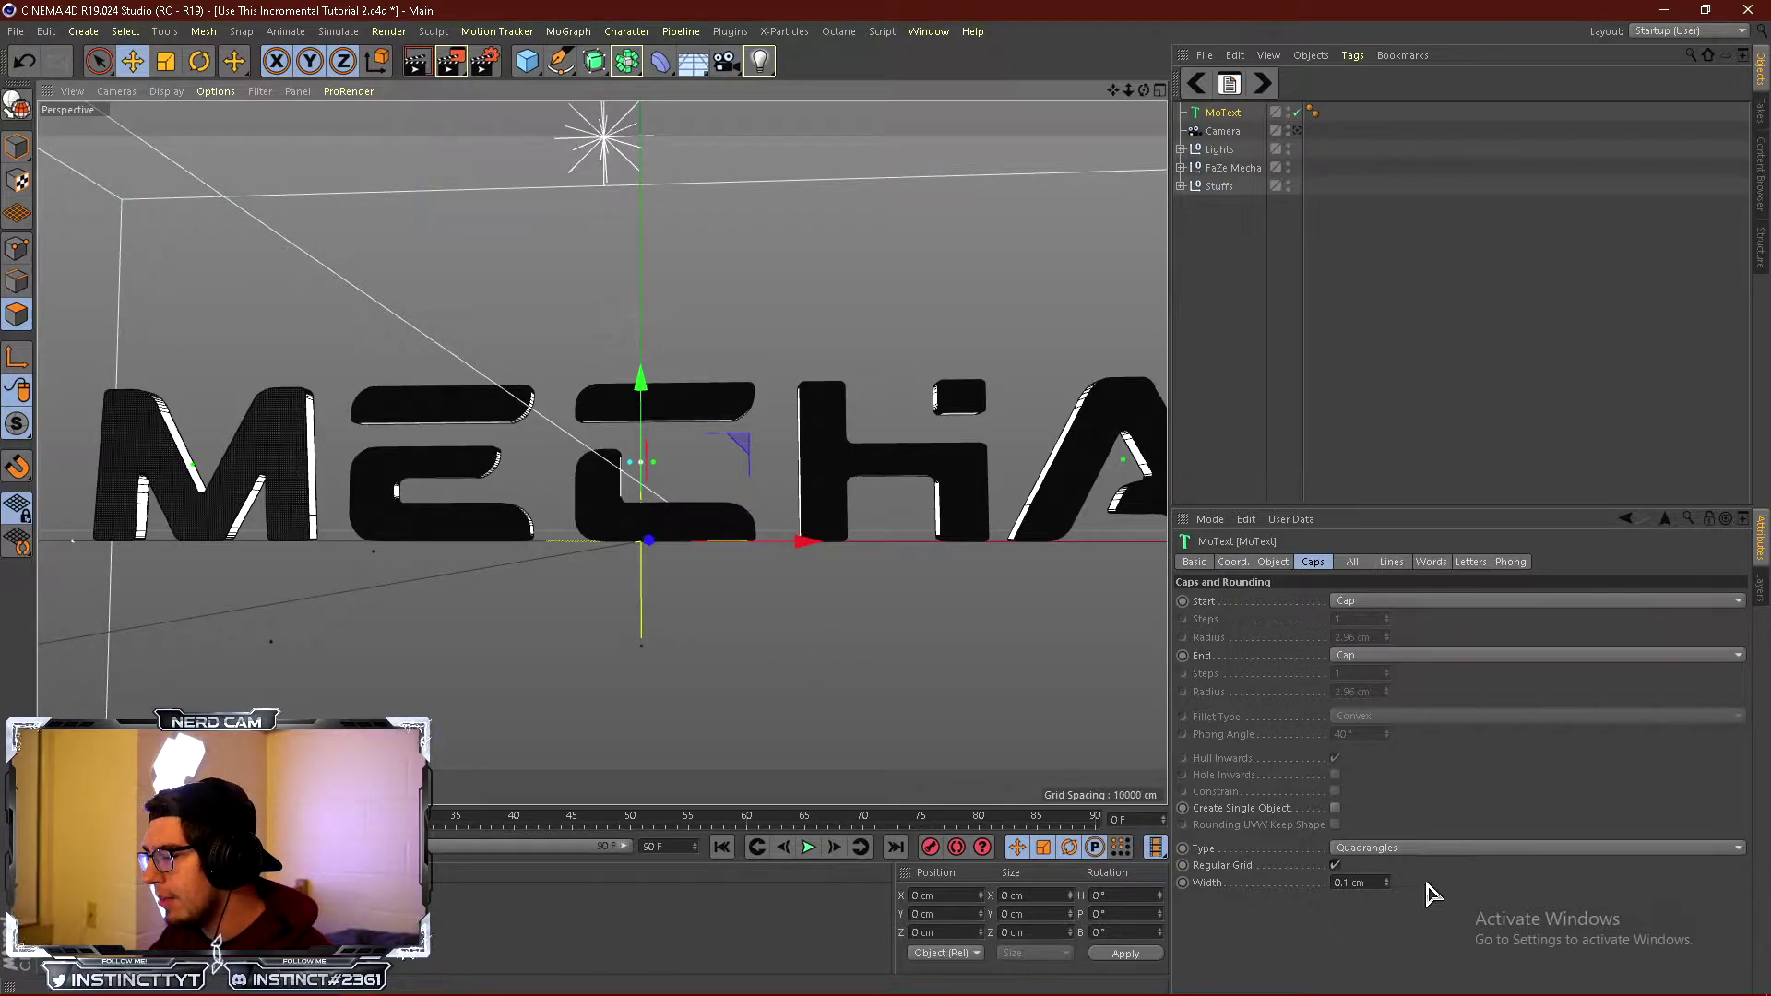
Set the MoText caps' regular grid width to 0.5 cm and check the mesh on the letter C.
{"action": "left_click", "coordinate": [1359, 882]}
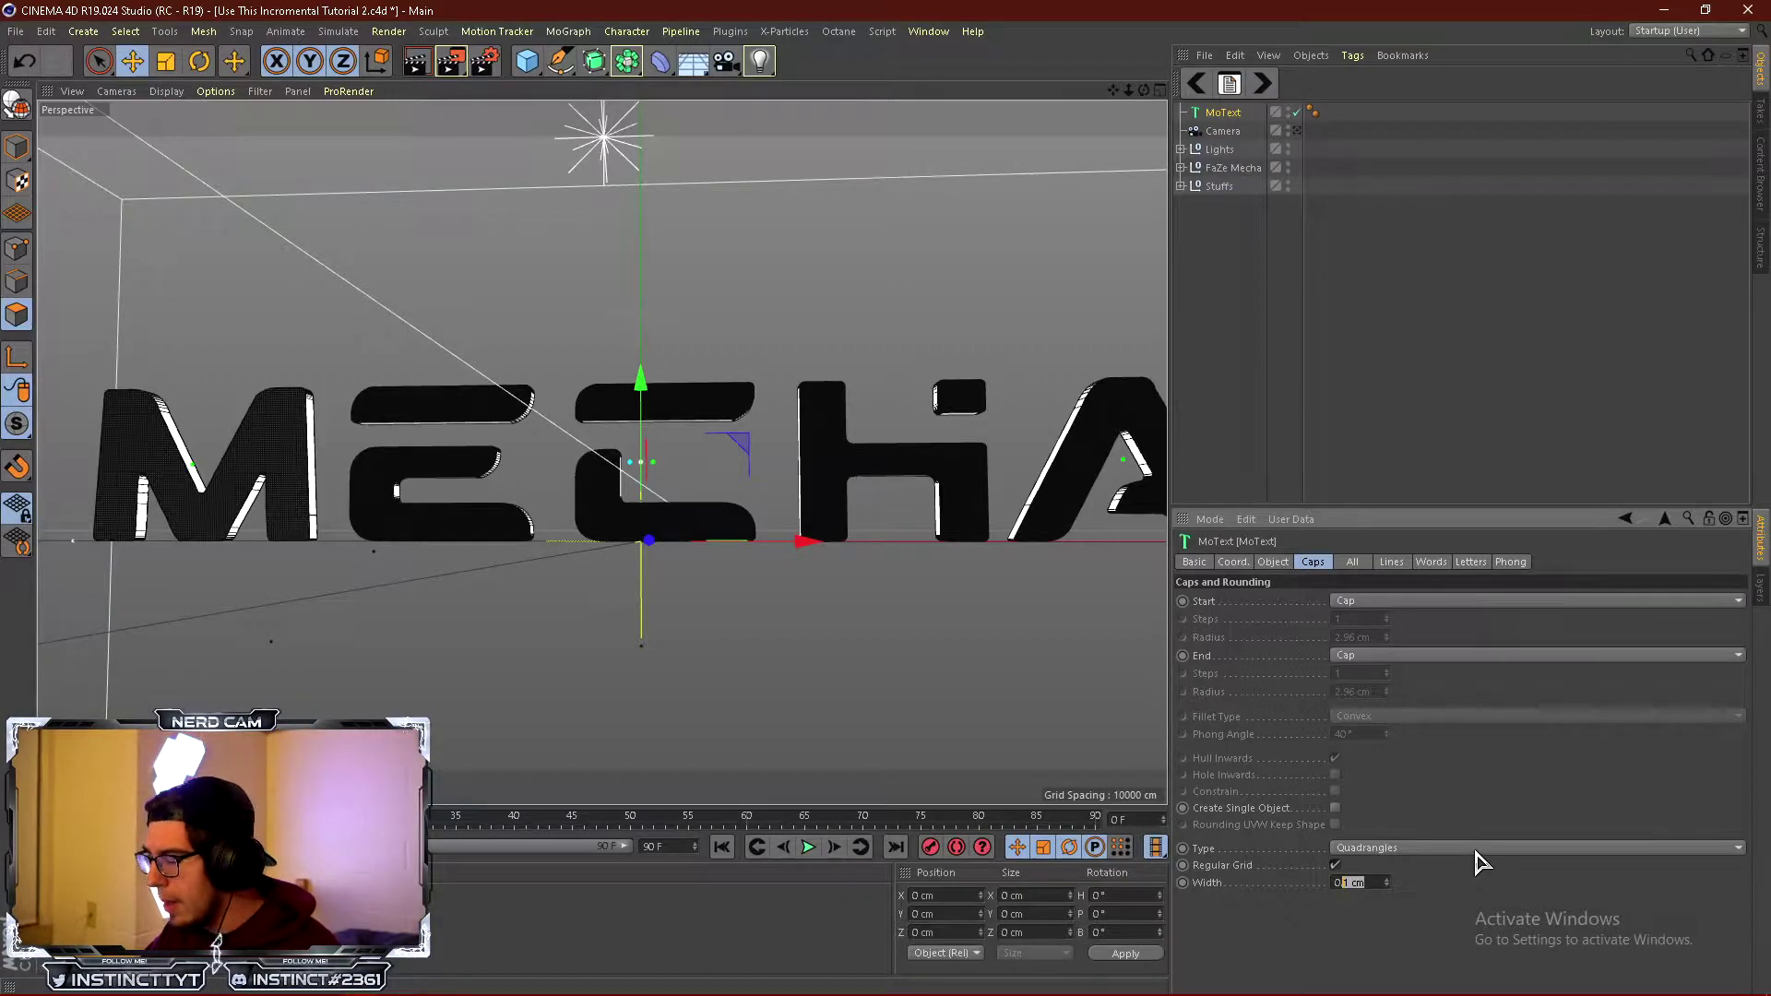
{"action": "type", "text": "0."}
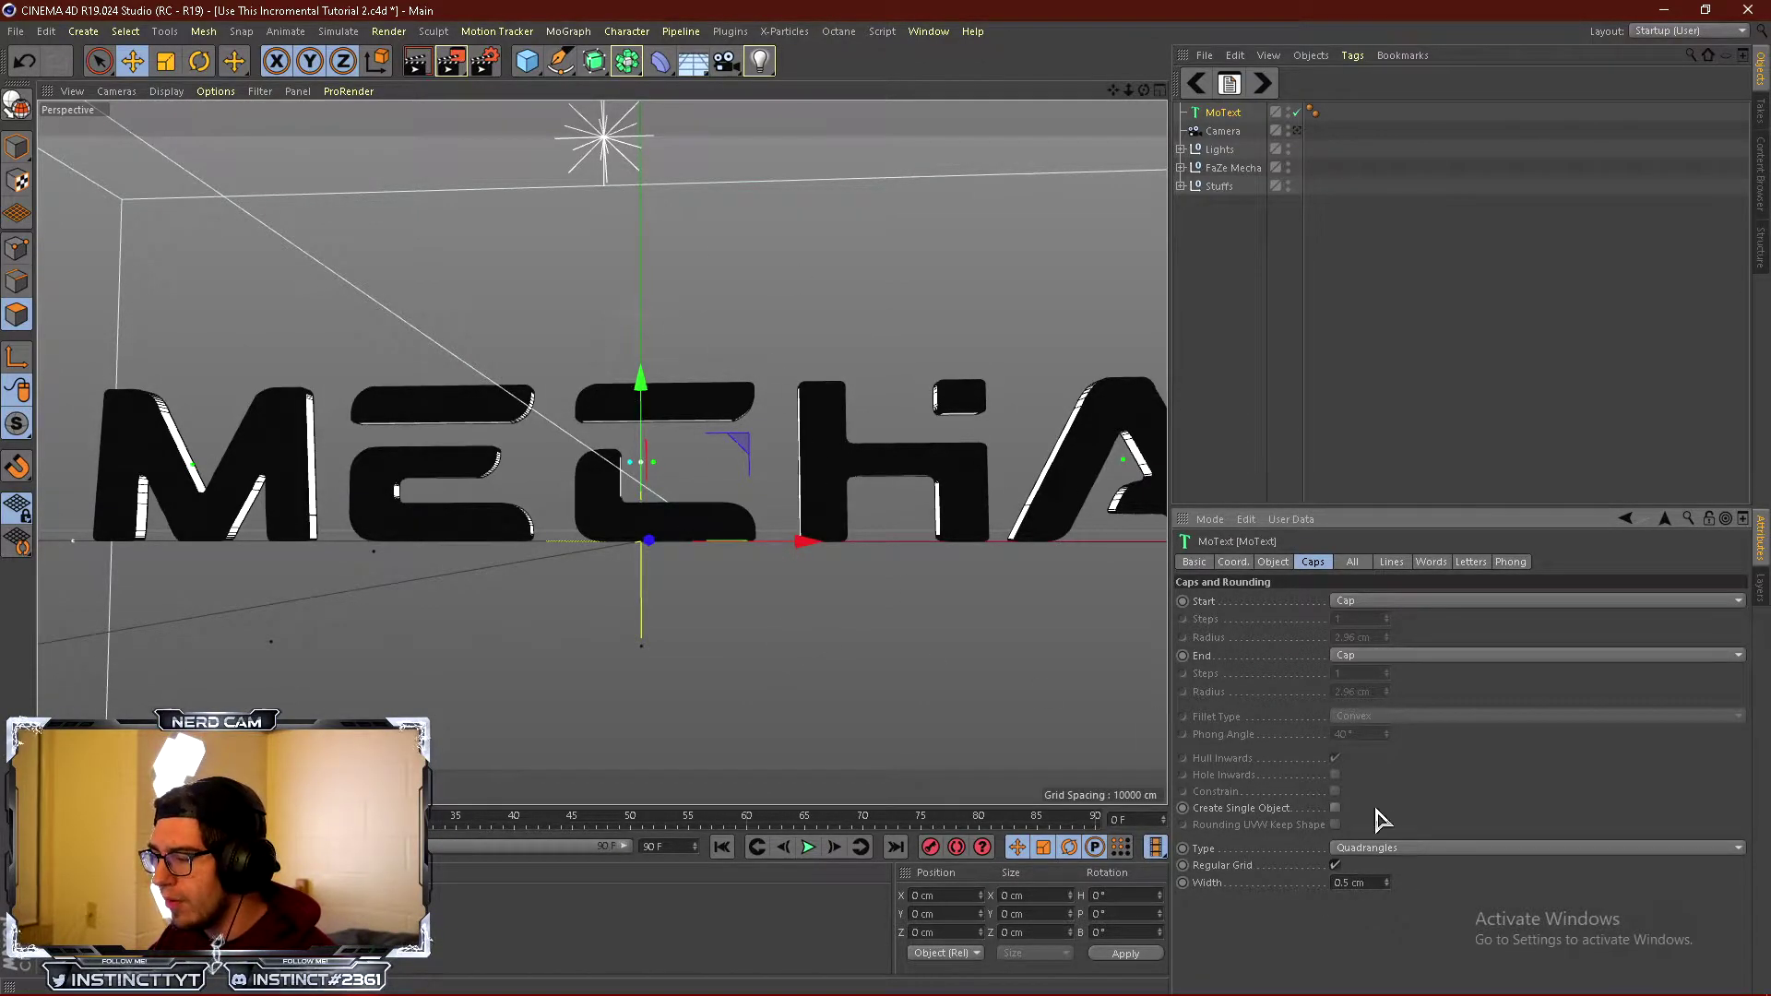
{"action": "scroll", "coordinate": [718, 422], "scroll_direction": "up", "scroll_amount": 10}
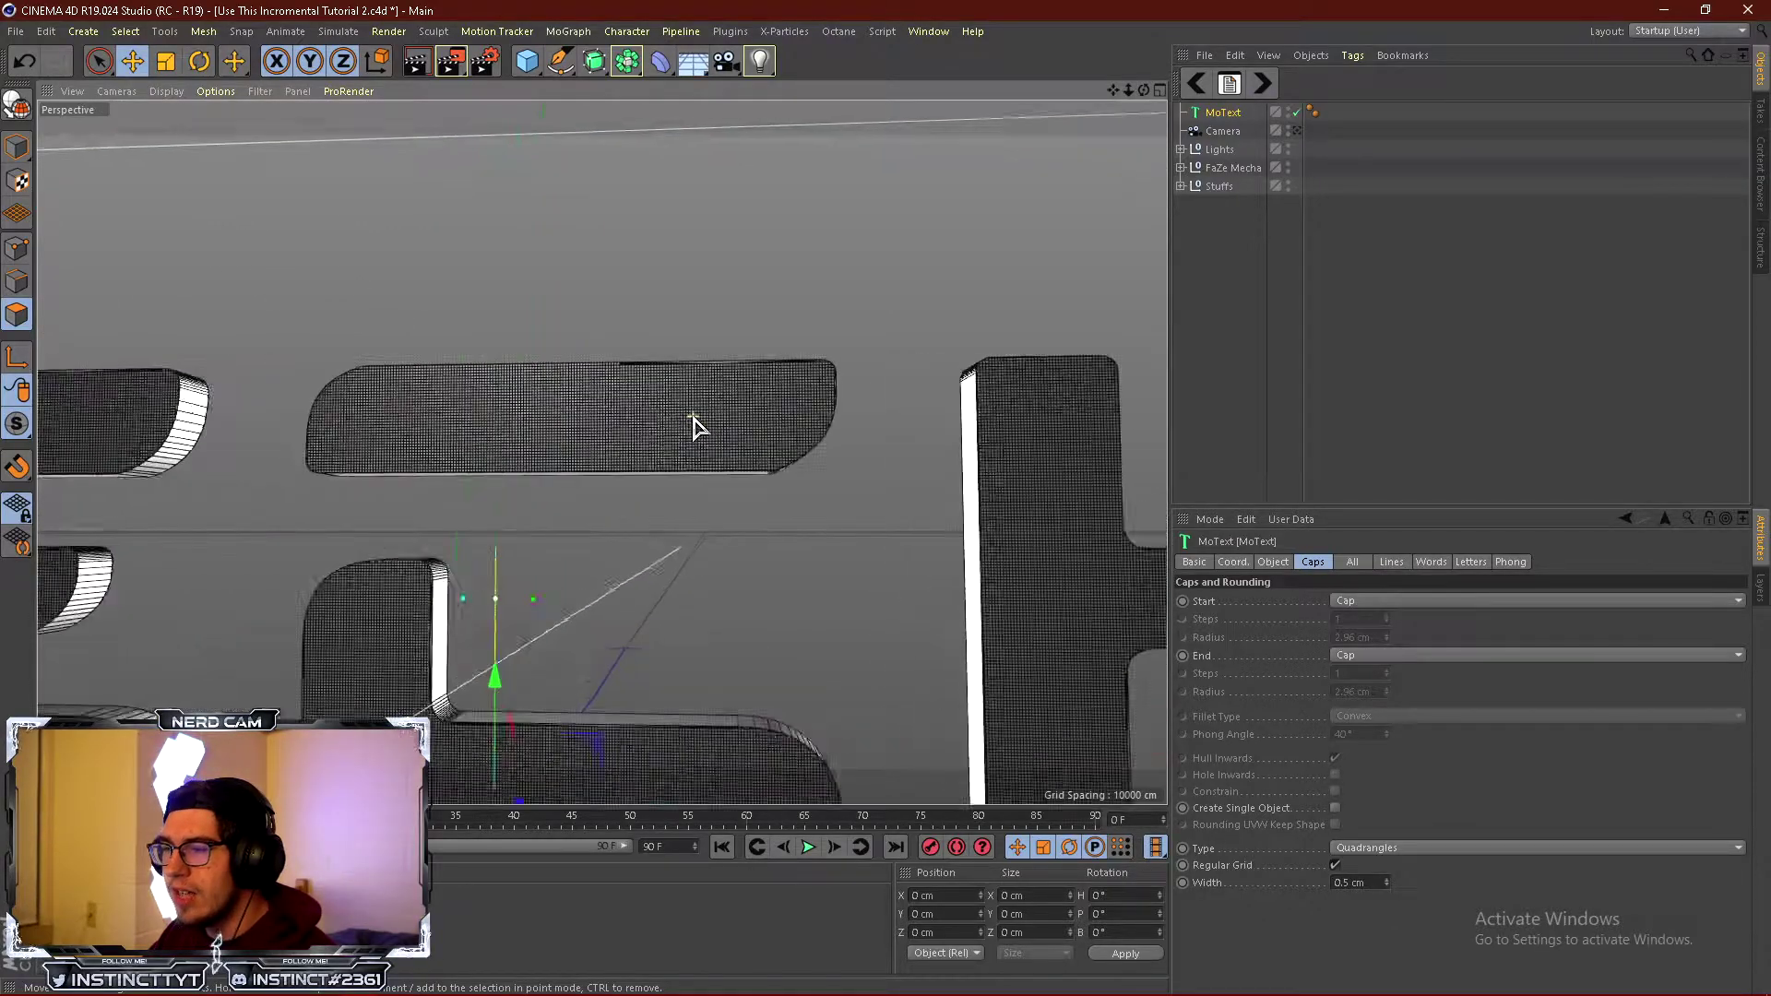
{"action": "scroll", "coordinate": [595, 424], "scroll_direction": "up", "scroll_amount": 2}
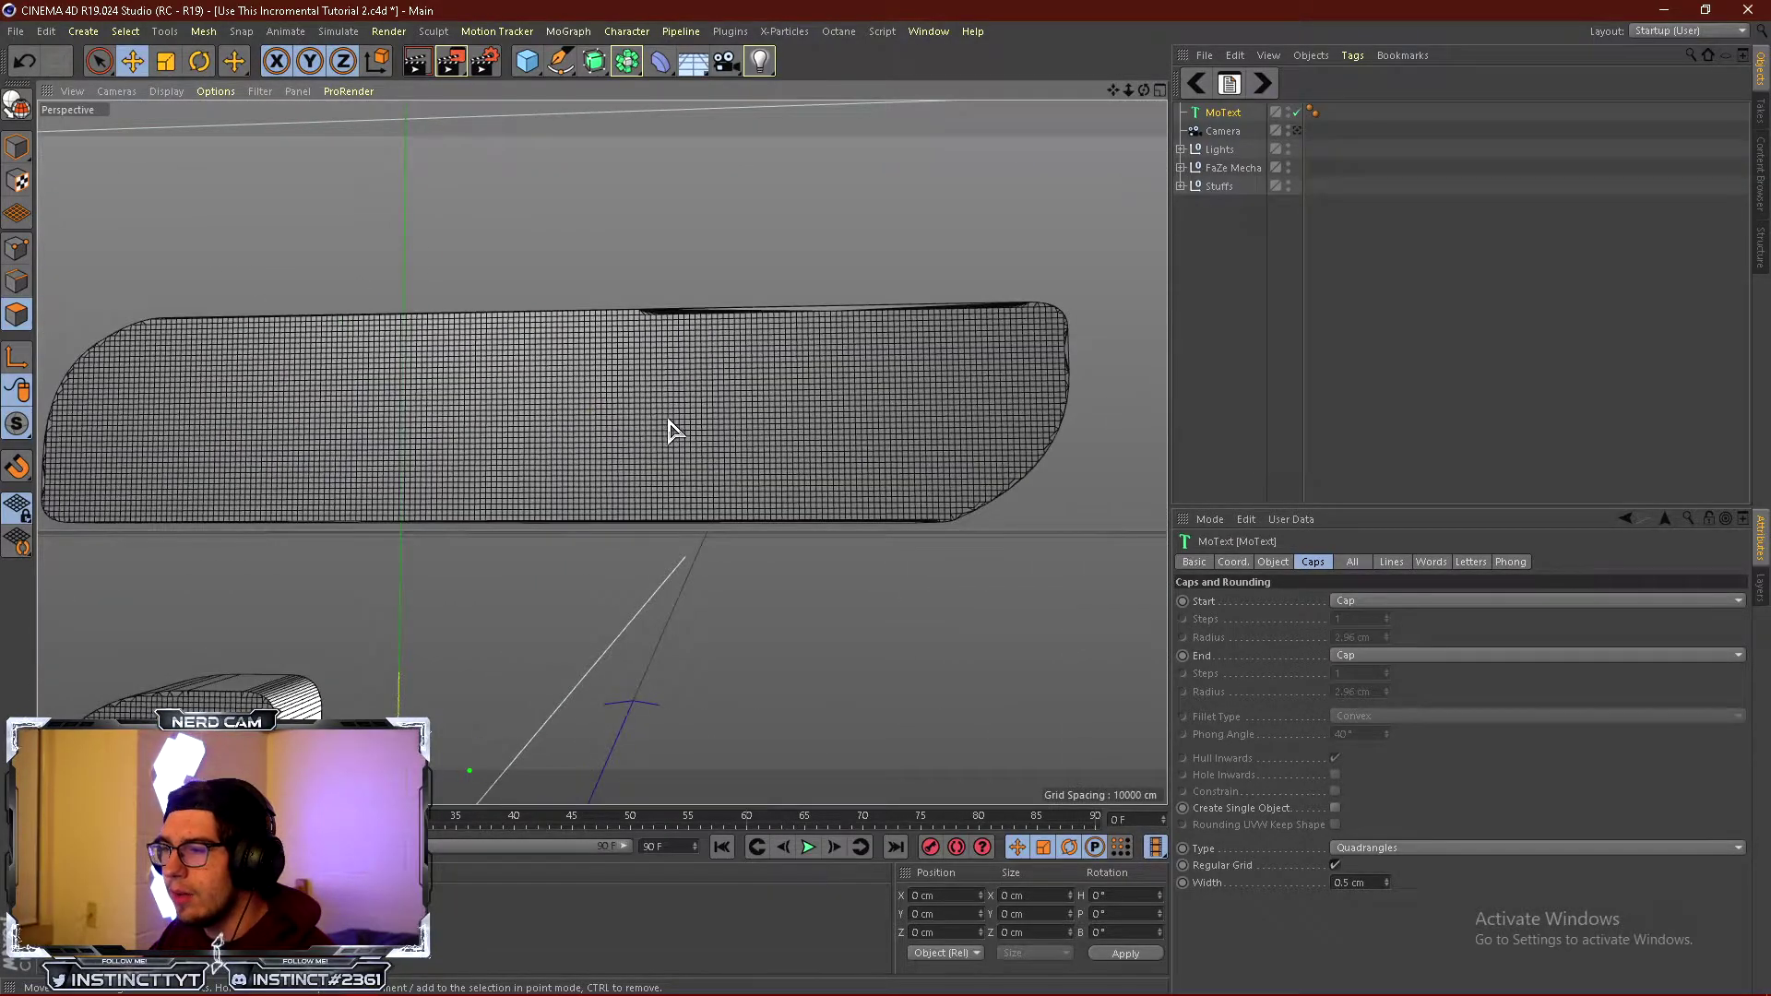
{"action": "scroll", "coordinate": [666, 424], "scroll_direction": "down", "scroll_amount": 8}
{"action": "scroll", "coordinate": [1099, 286], "scroll_direction": "down", "scroll_amount": 3}
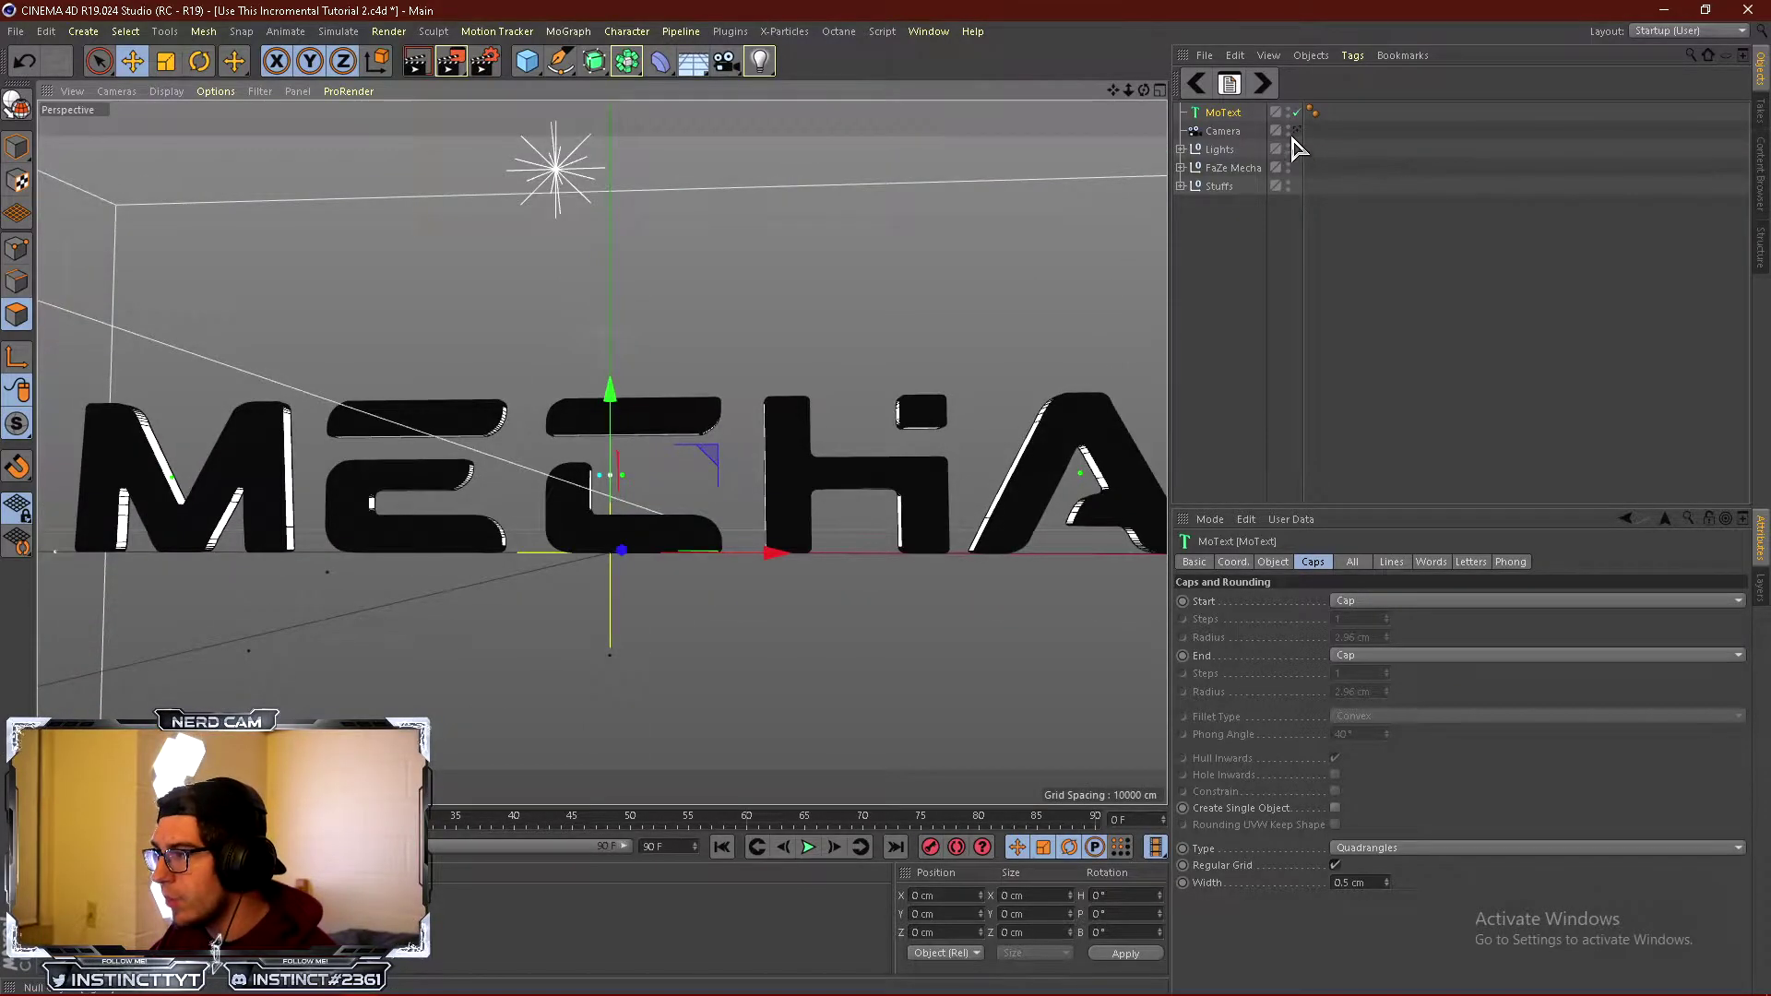
Return to the scene camera's view and render a viewport preview of the MECHA text.
{"action": "left_click", "coordinate": [1297, 130]}
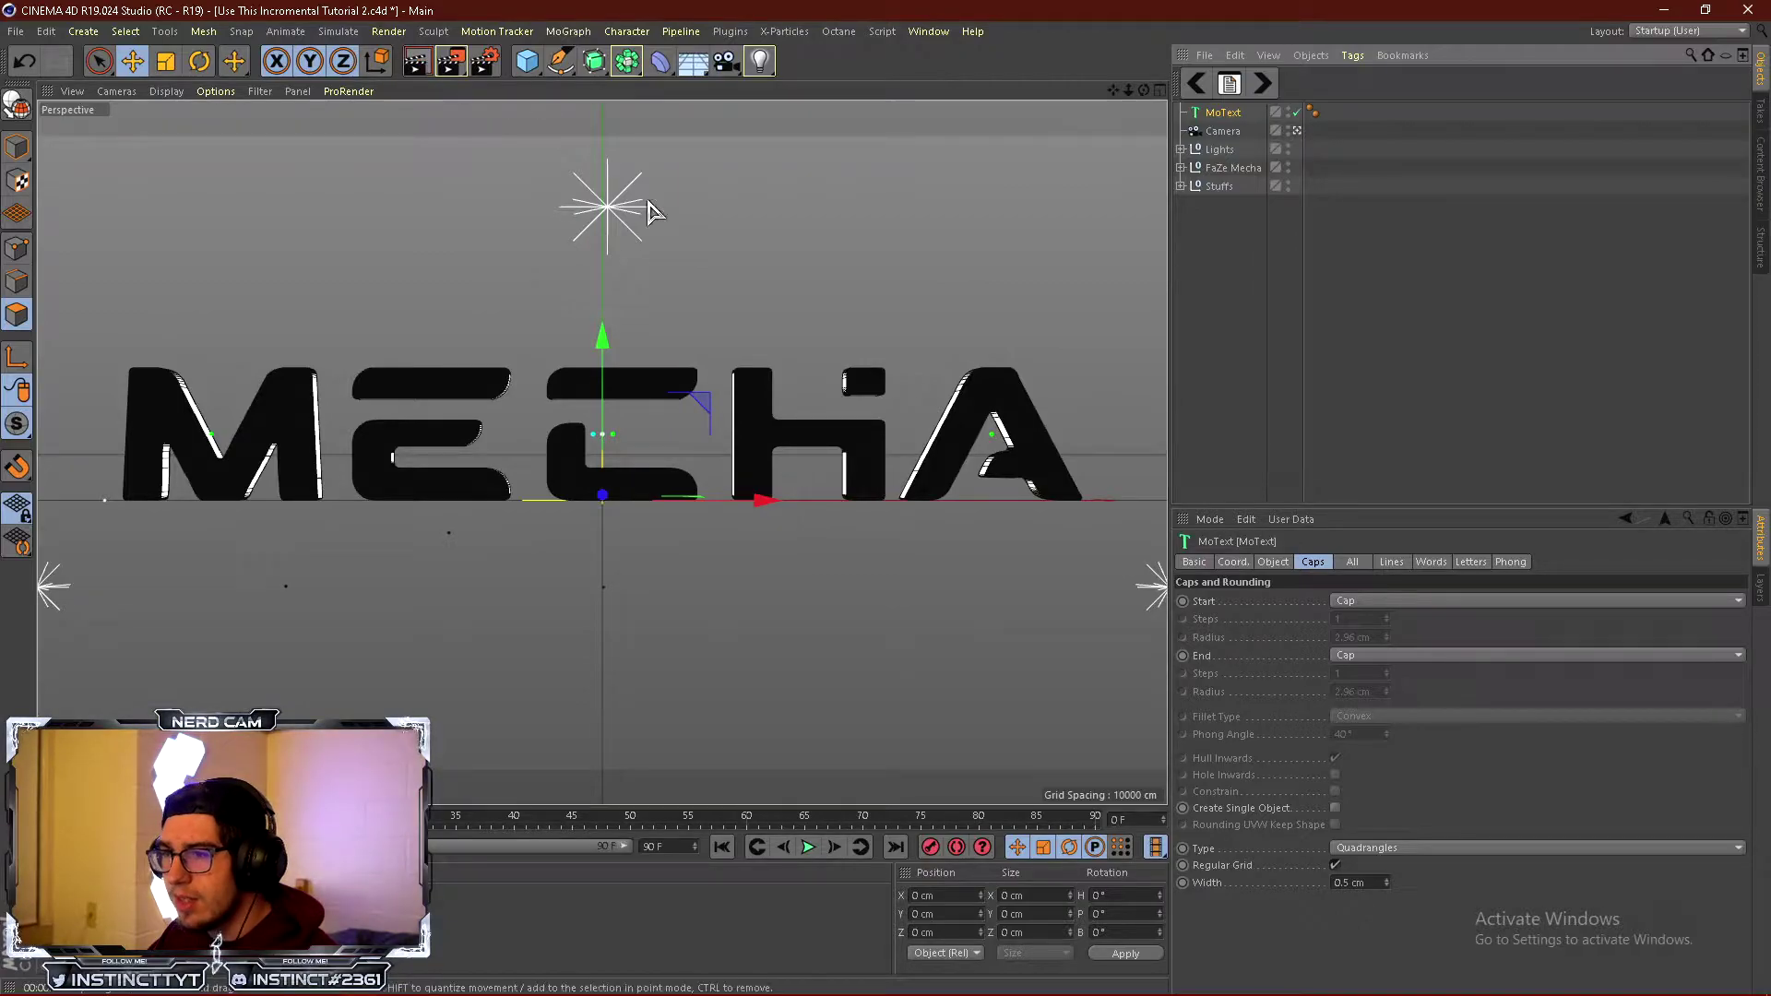
{"action": "key", "text": "ctrl+r"}
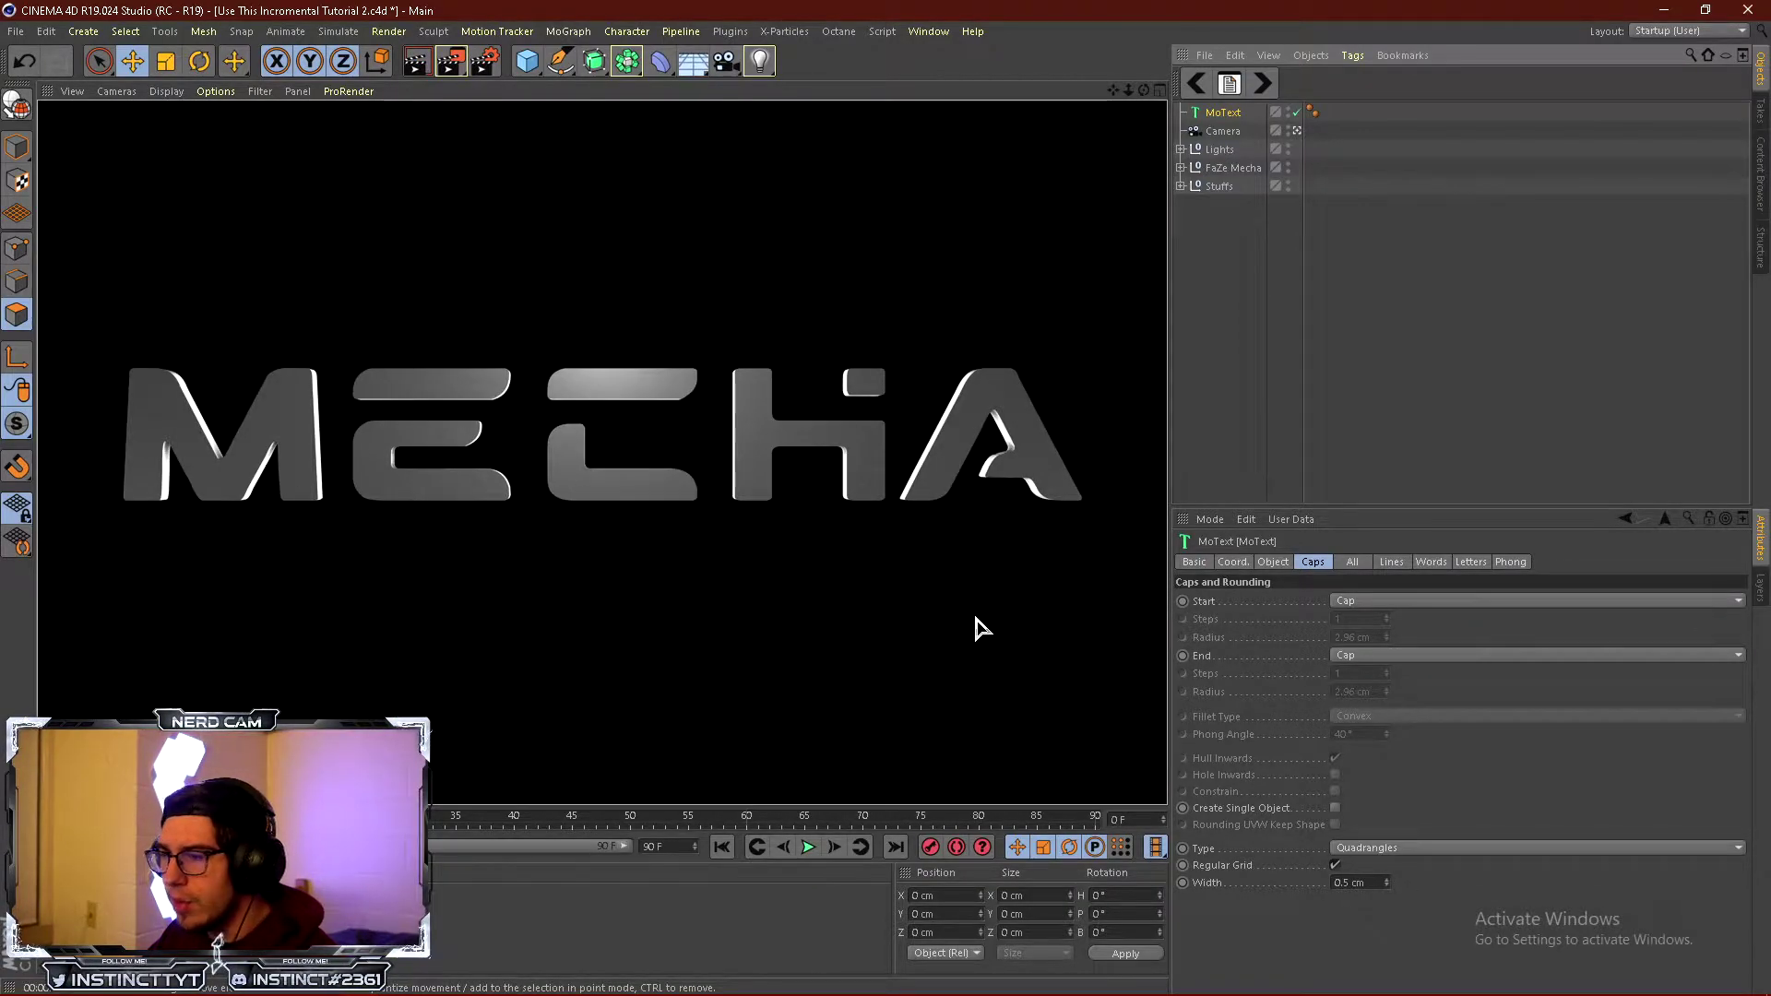
{"action": "left_click", "coordinate": [1266, 305]}
Set the MoText's extrusion depth to 60 cm in its object properties.
{"action": "left_click", "coordinate": [1217, 114]}
{"action": "left_click", "coordinate": [1275, 562]}
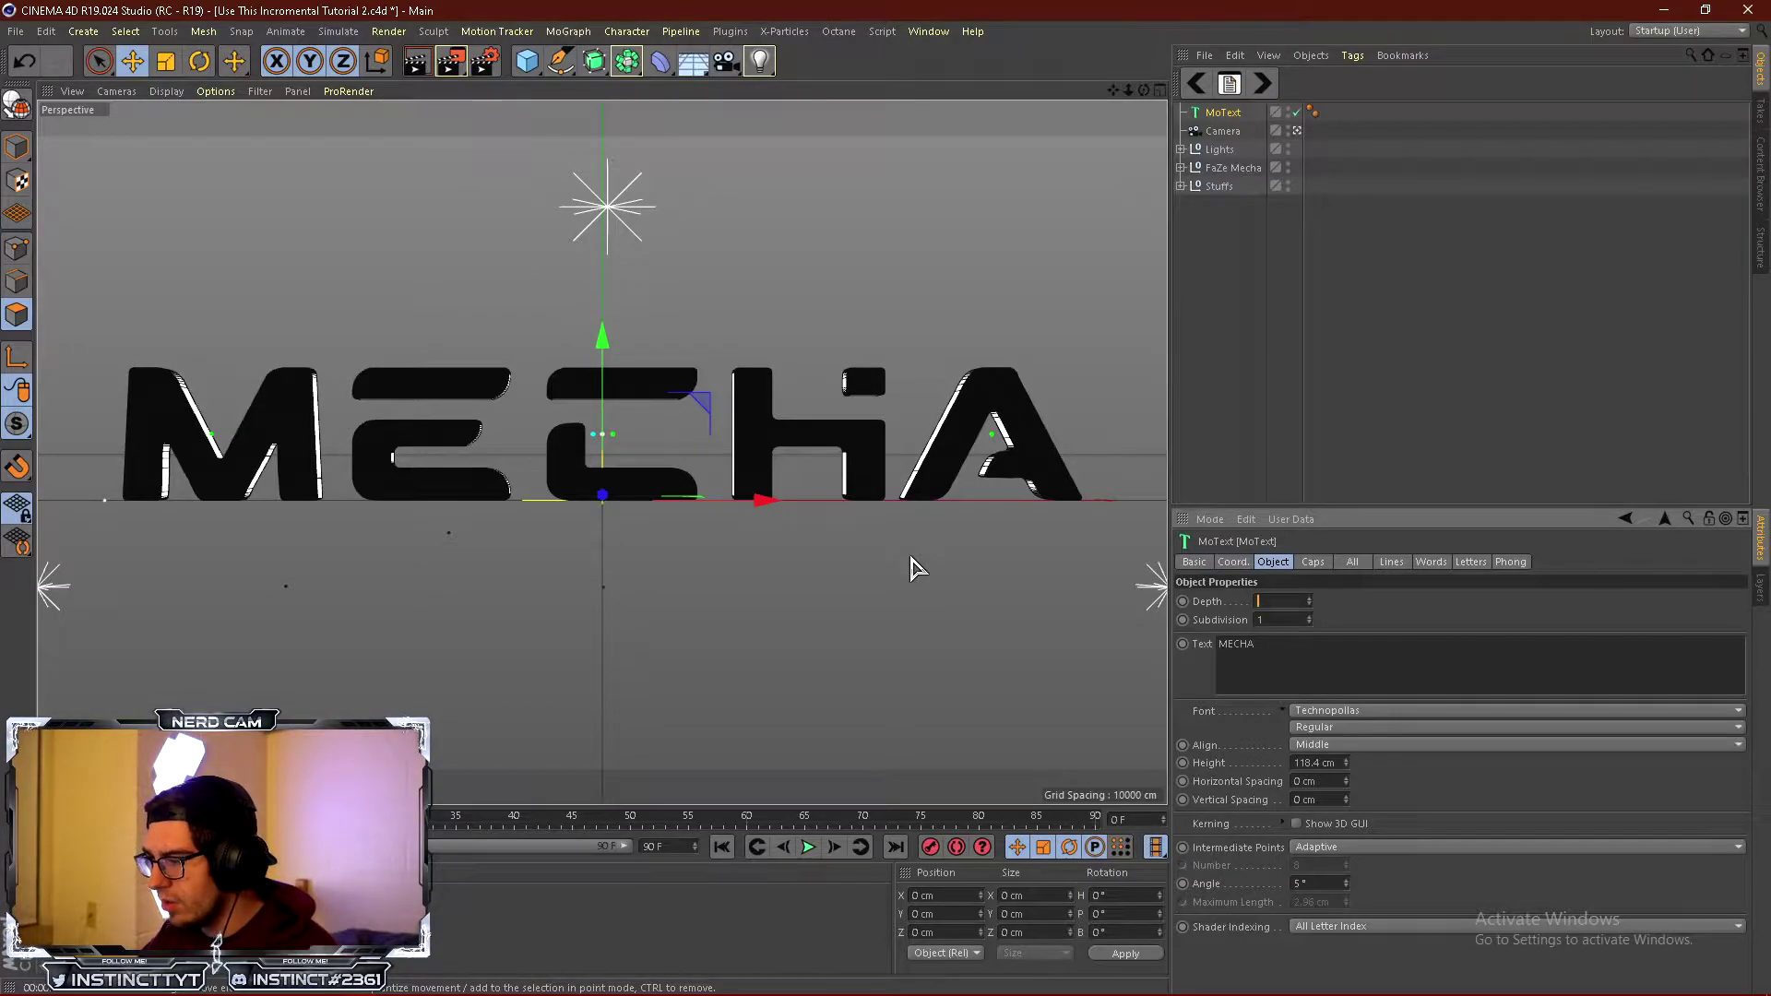
{"action": "type", "text": "60"}
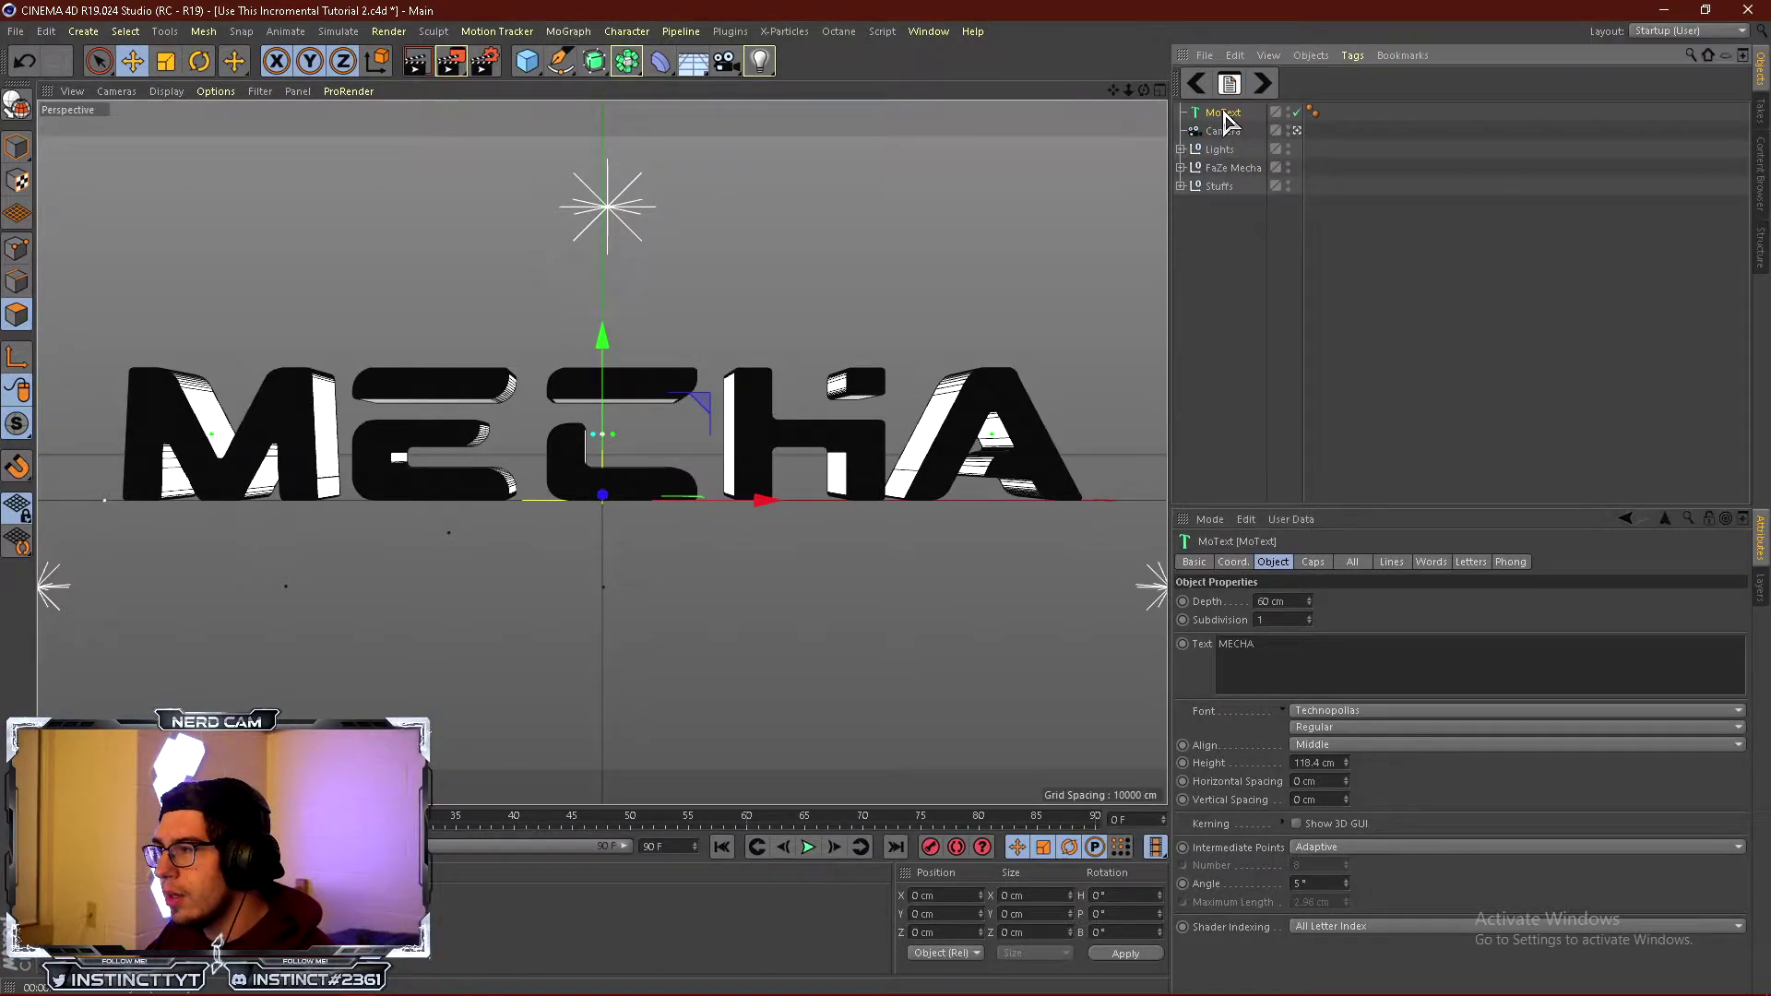
Add a MoGraph Random effector to the MECHA MoText and set its position variation to X 6 cm, Y 7 cm and Z 6 cm.
{"action": "left_click", "coordinate": [568, 30]}
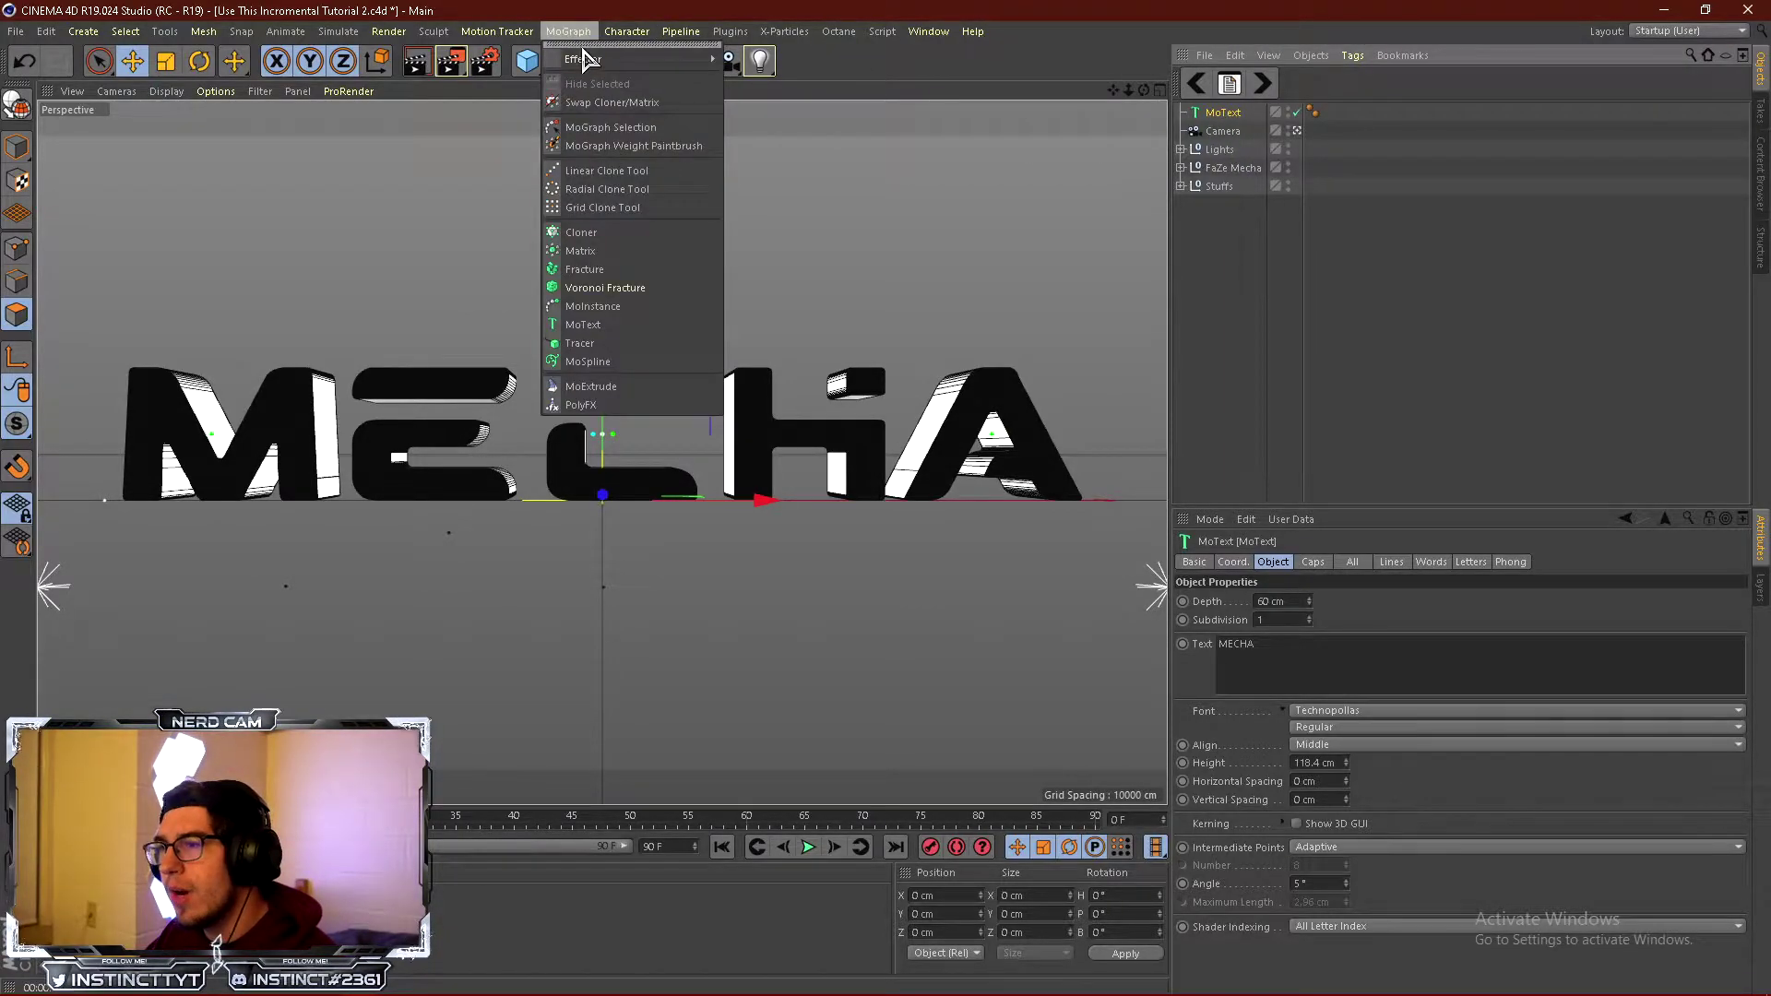
{"action": "mouse_move", "coordinate": [583, 58]}
{"action": "left_click", "coordinate": [762, 222]}
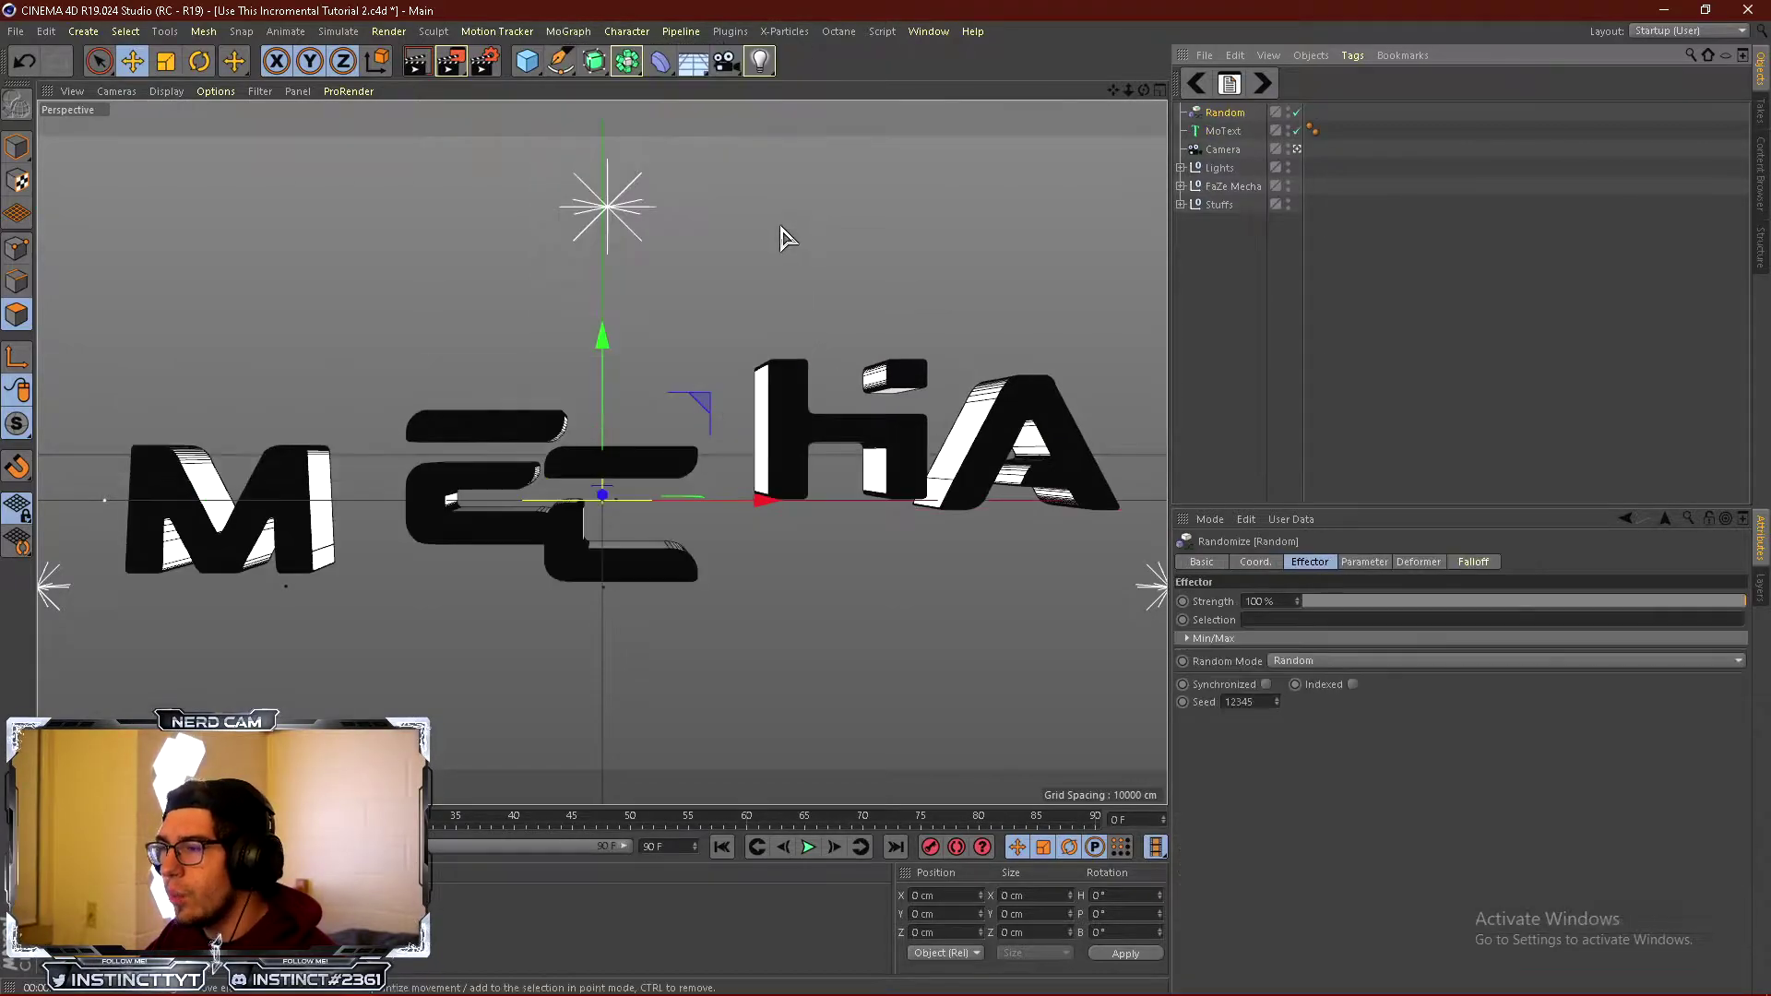
{"action": "left_click", "coordinate": [1367, 565]}
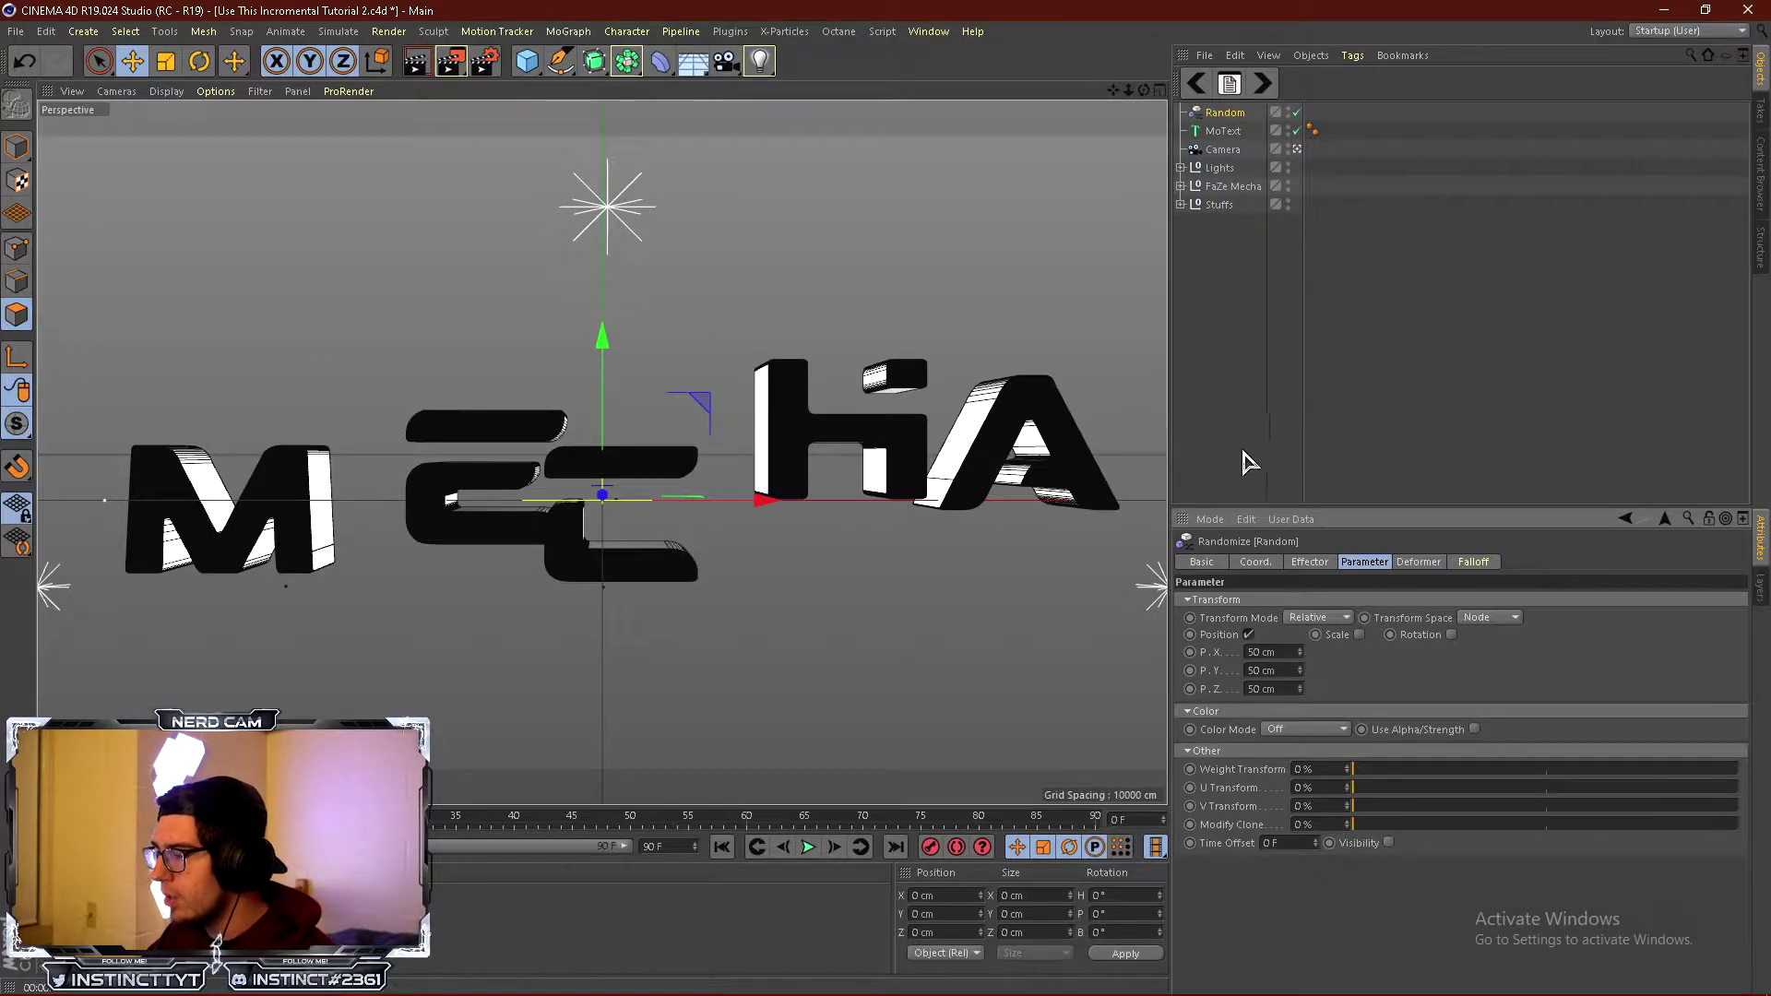
{"action": "left_click_drag", "start_coordinate": [1300, 653], "coordinate": [1300, 717]}
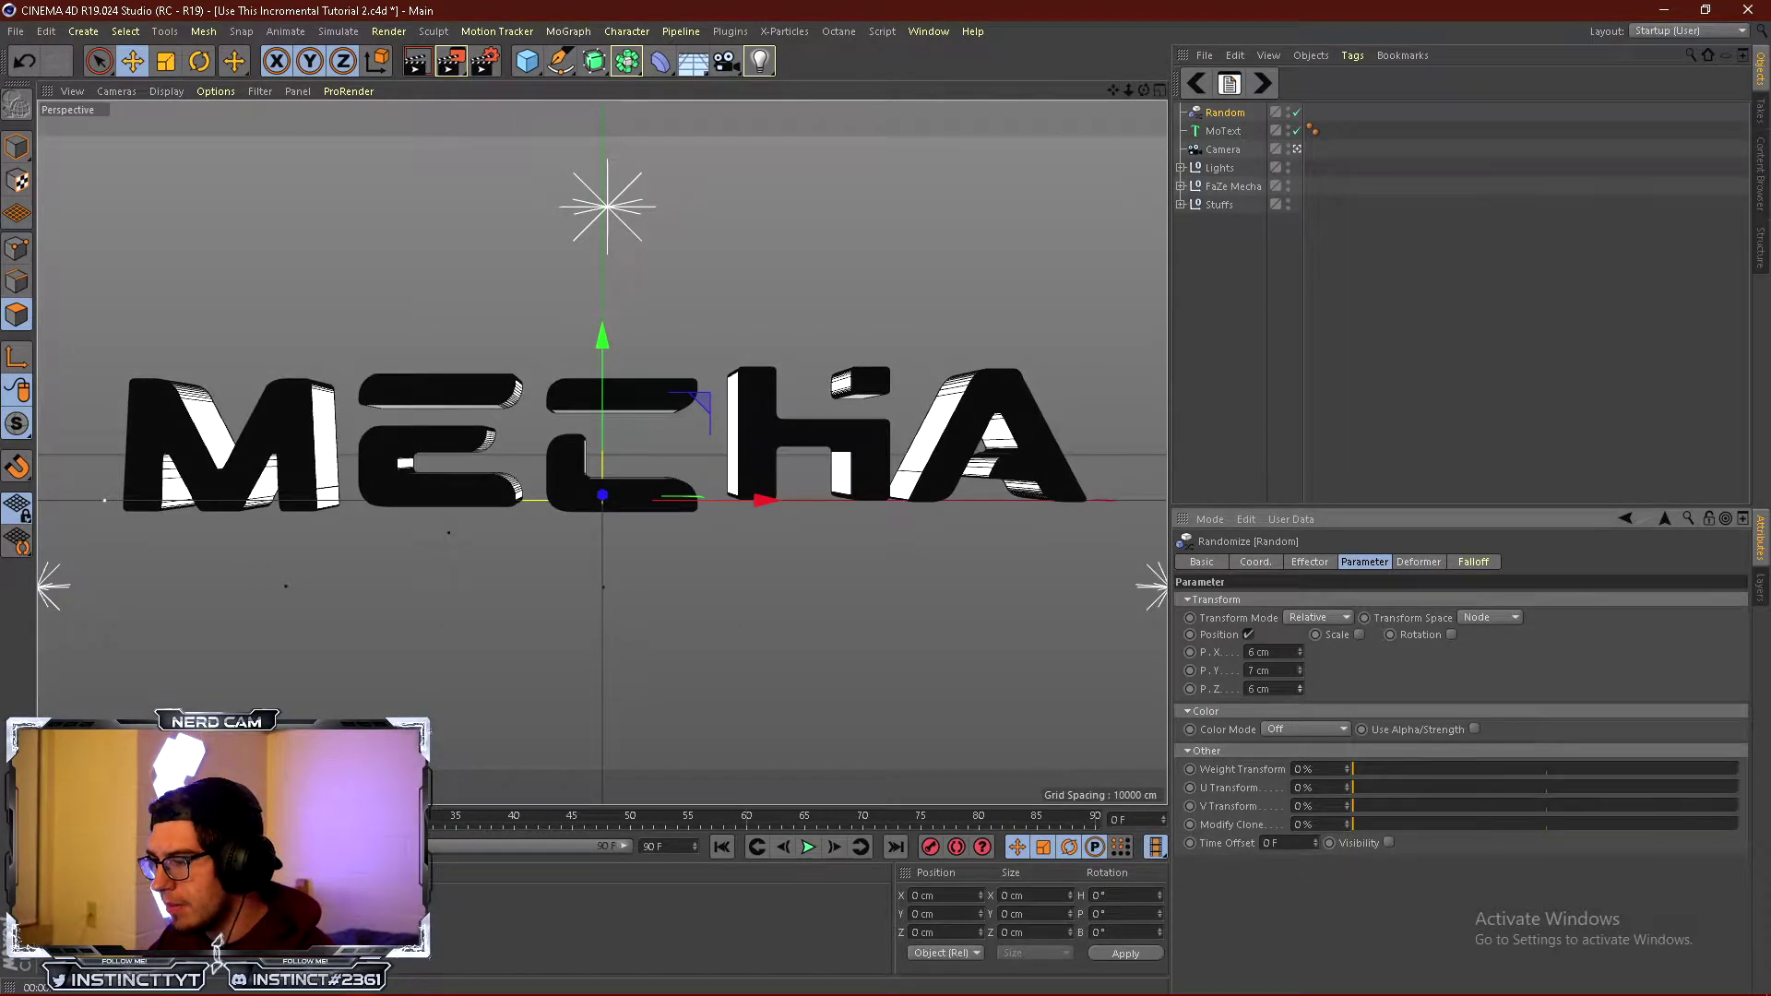
Enable rotation in the Random effector with H -16°, P -10°, B 6°, and set position X to 16 cm and Z to 7 cm.
{"action": "left_click", "coordinate": [1452, 635]}
{"action": "mouse_move", "coordinate": [1503, 652]}
{"action": "left_mouse_down"}
{"action": "mouse_move", "coordinate": [1506, 706]}
{"action": "mouse_move", "coordinate": [1503, 646]}
{"action": "left_mouse_up"}
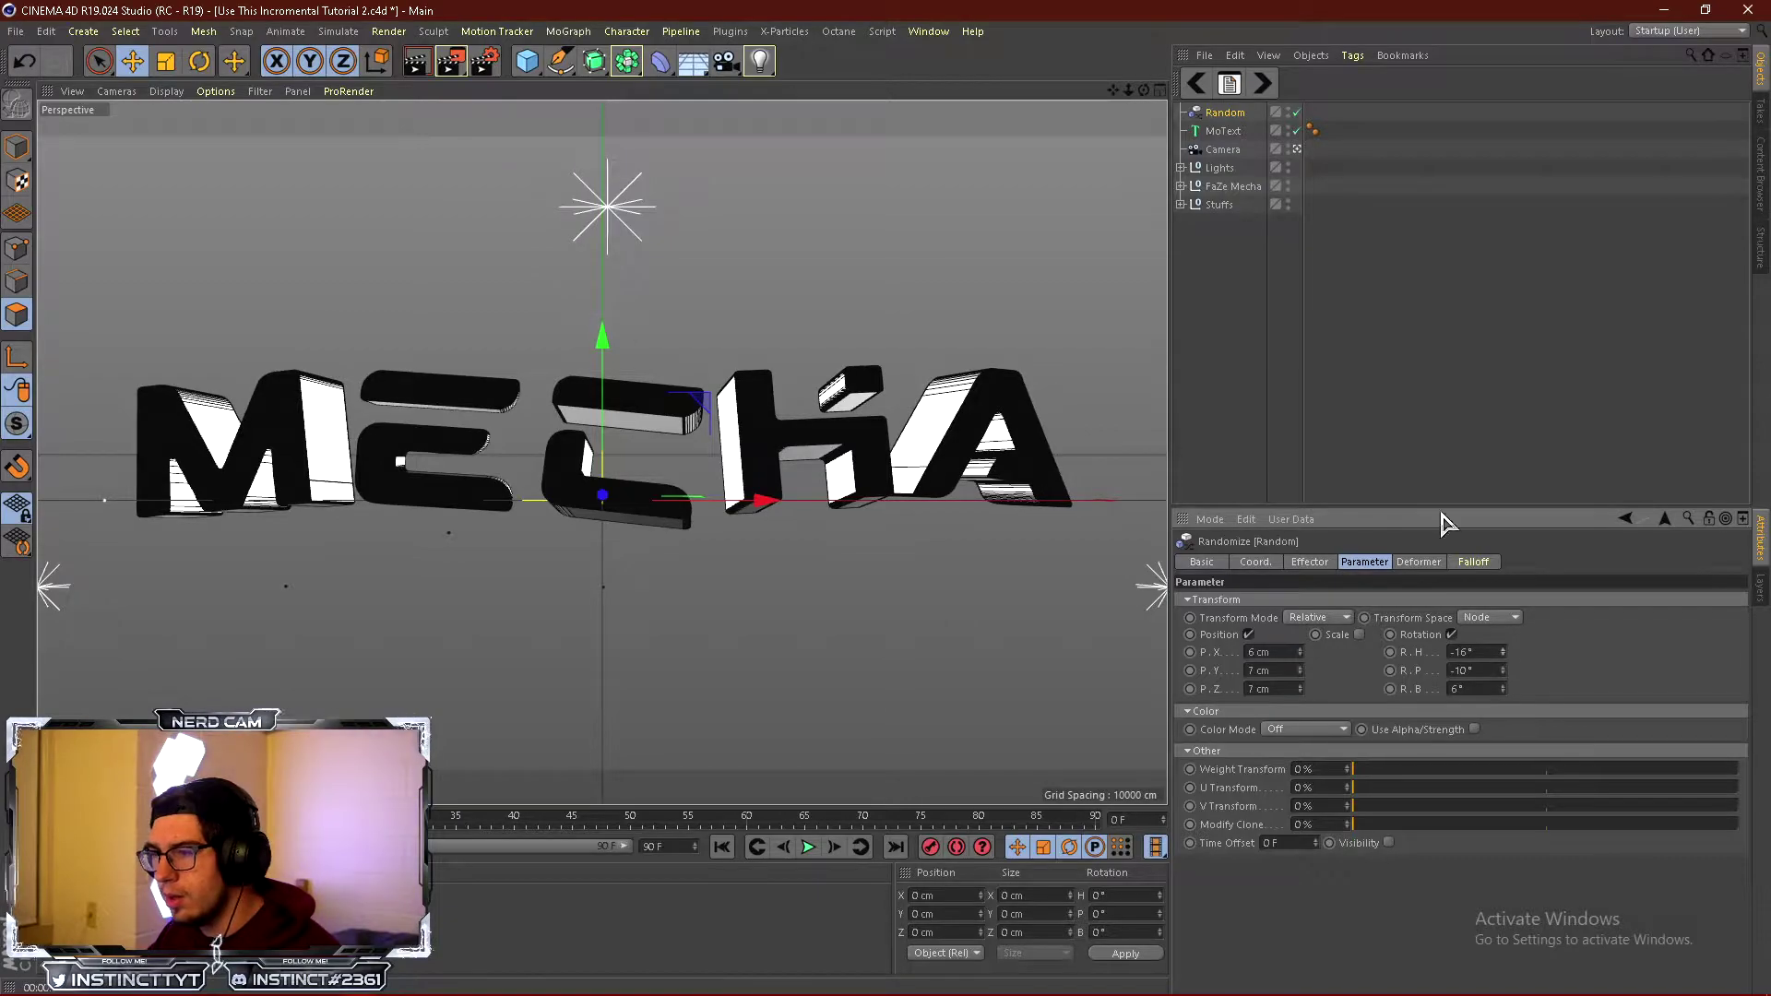
{"action": "left_click_drag", "start_coordinate": [1300, 652], "coordinate": [1307, 678]}
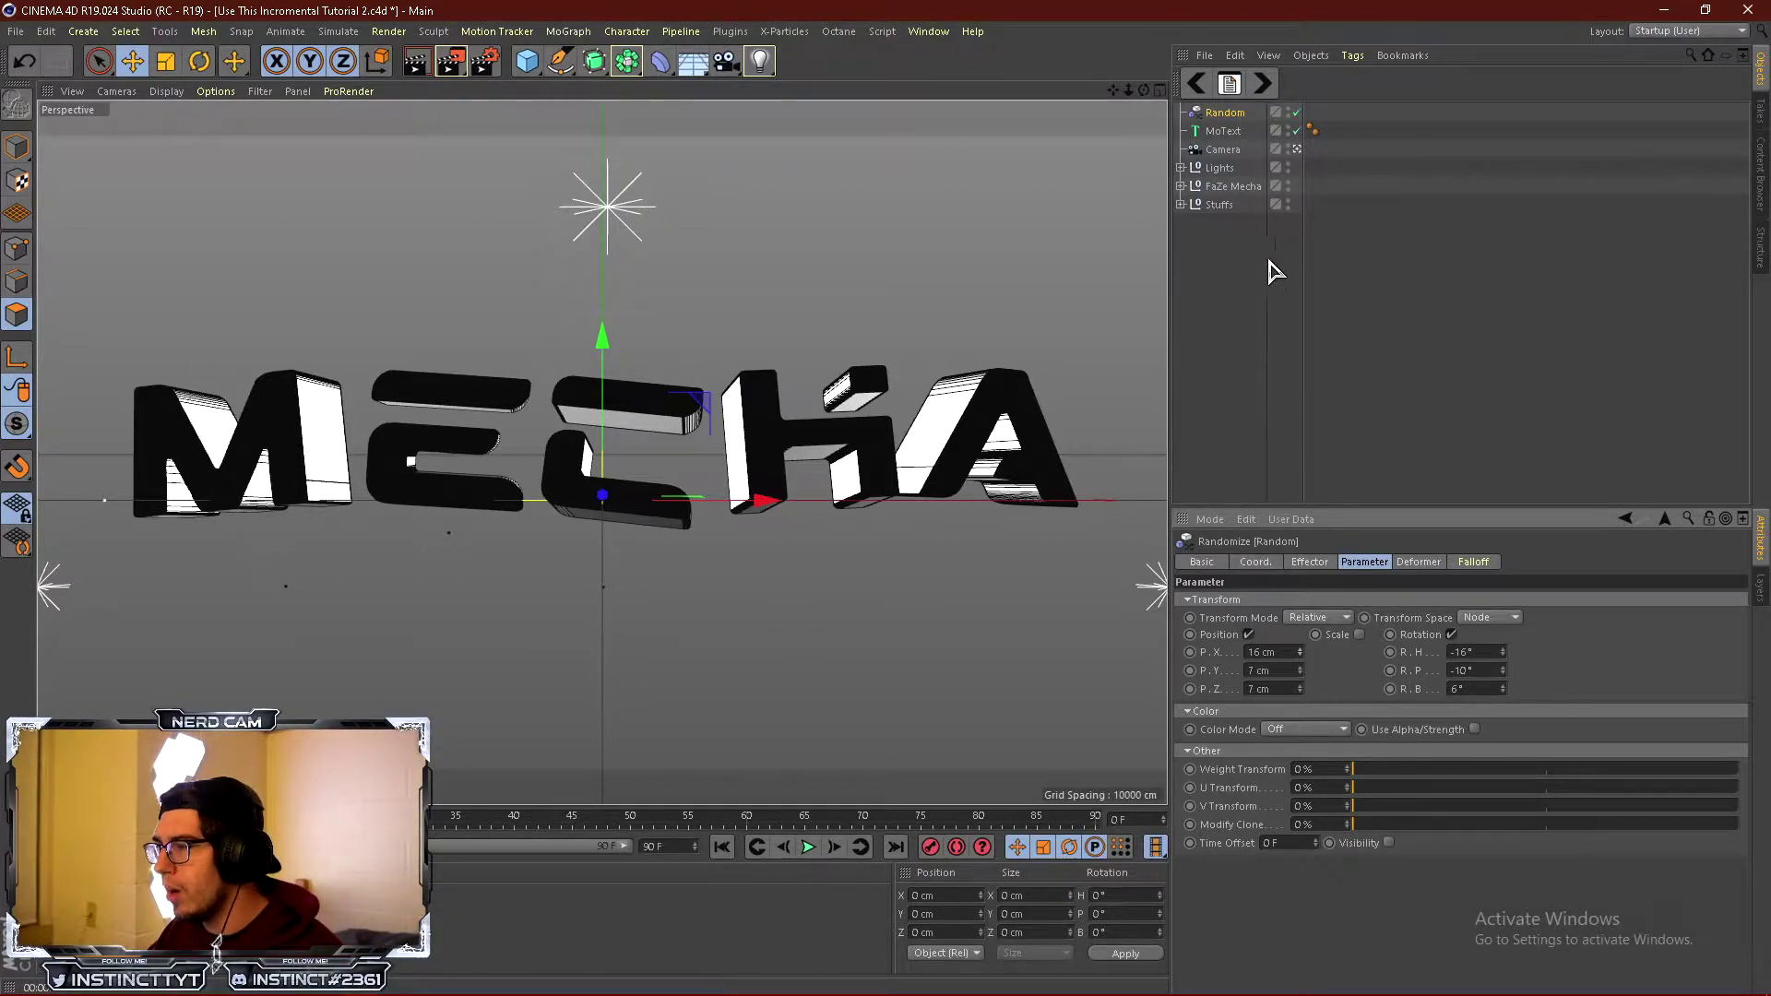
Duplicate the MECHA MoText object and rename the copy Bak.
{"action": "left_click", "coordinate": [1218, 132]}
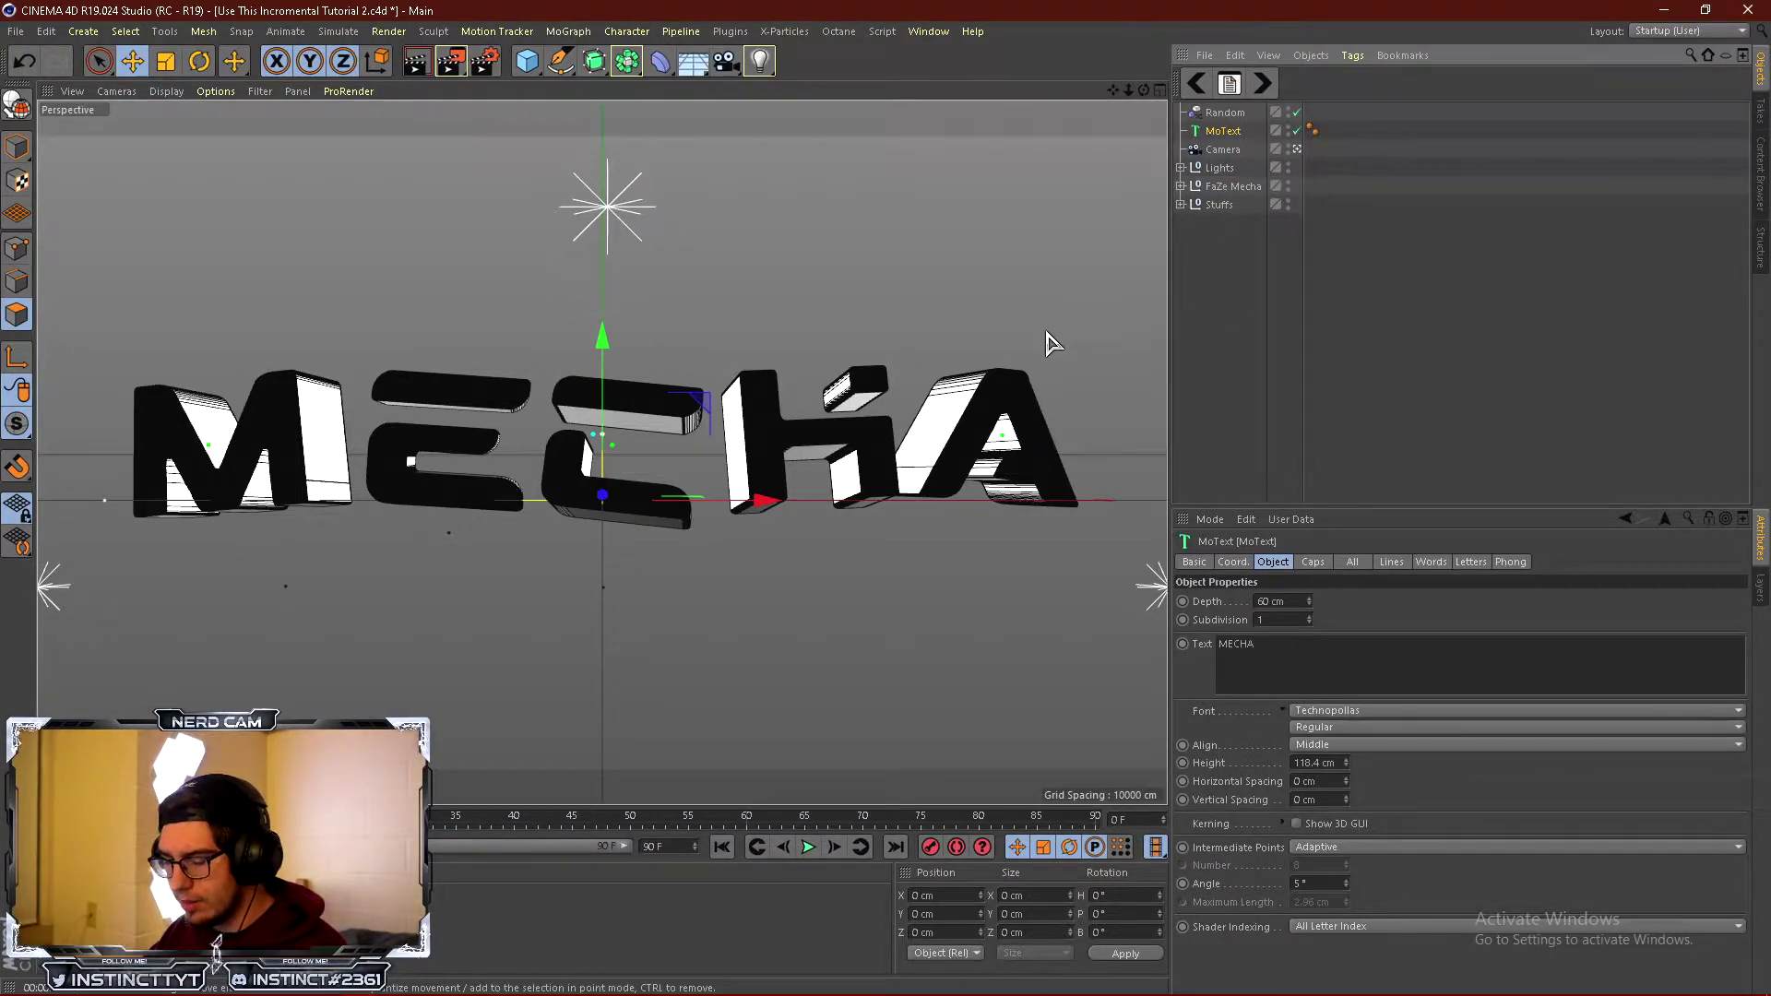
{"action": "key", "text": "ctrl+c"}
{"action": "key", "text": "ctrl+v"}
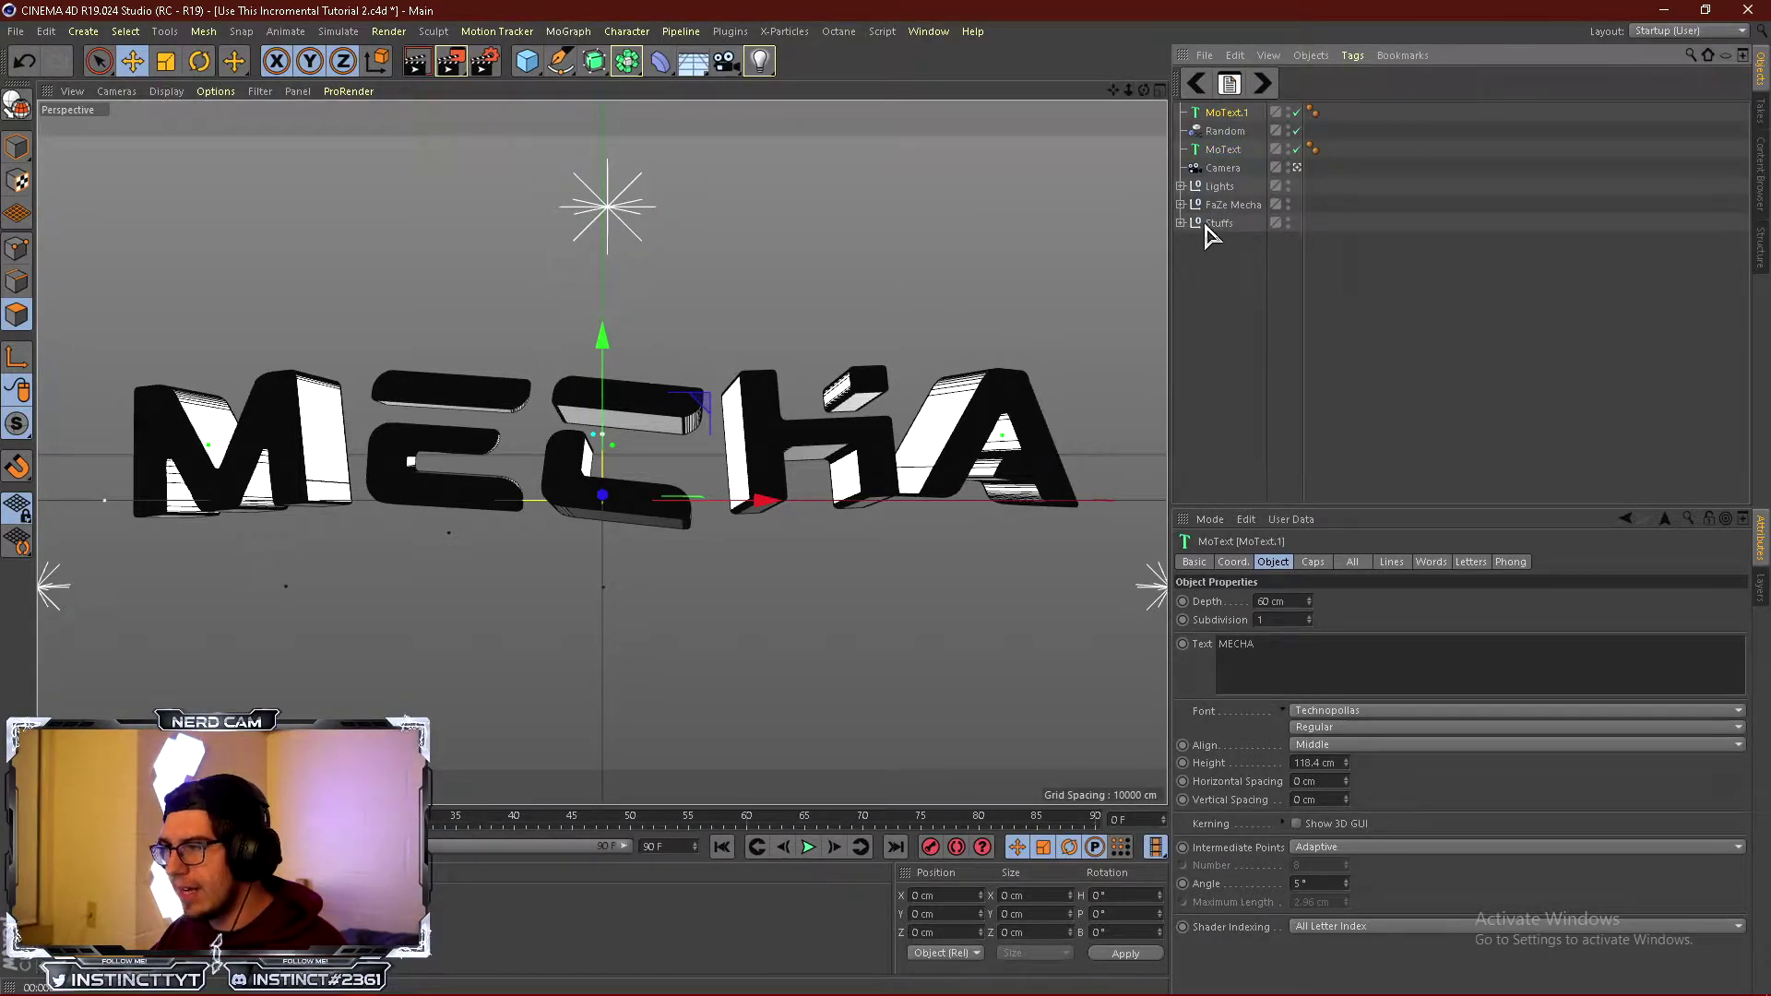
{"action": "double_click", "coordinate": [1228, 112]}
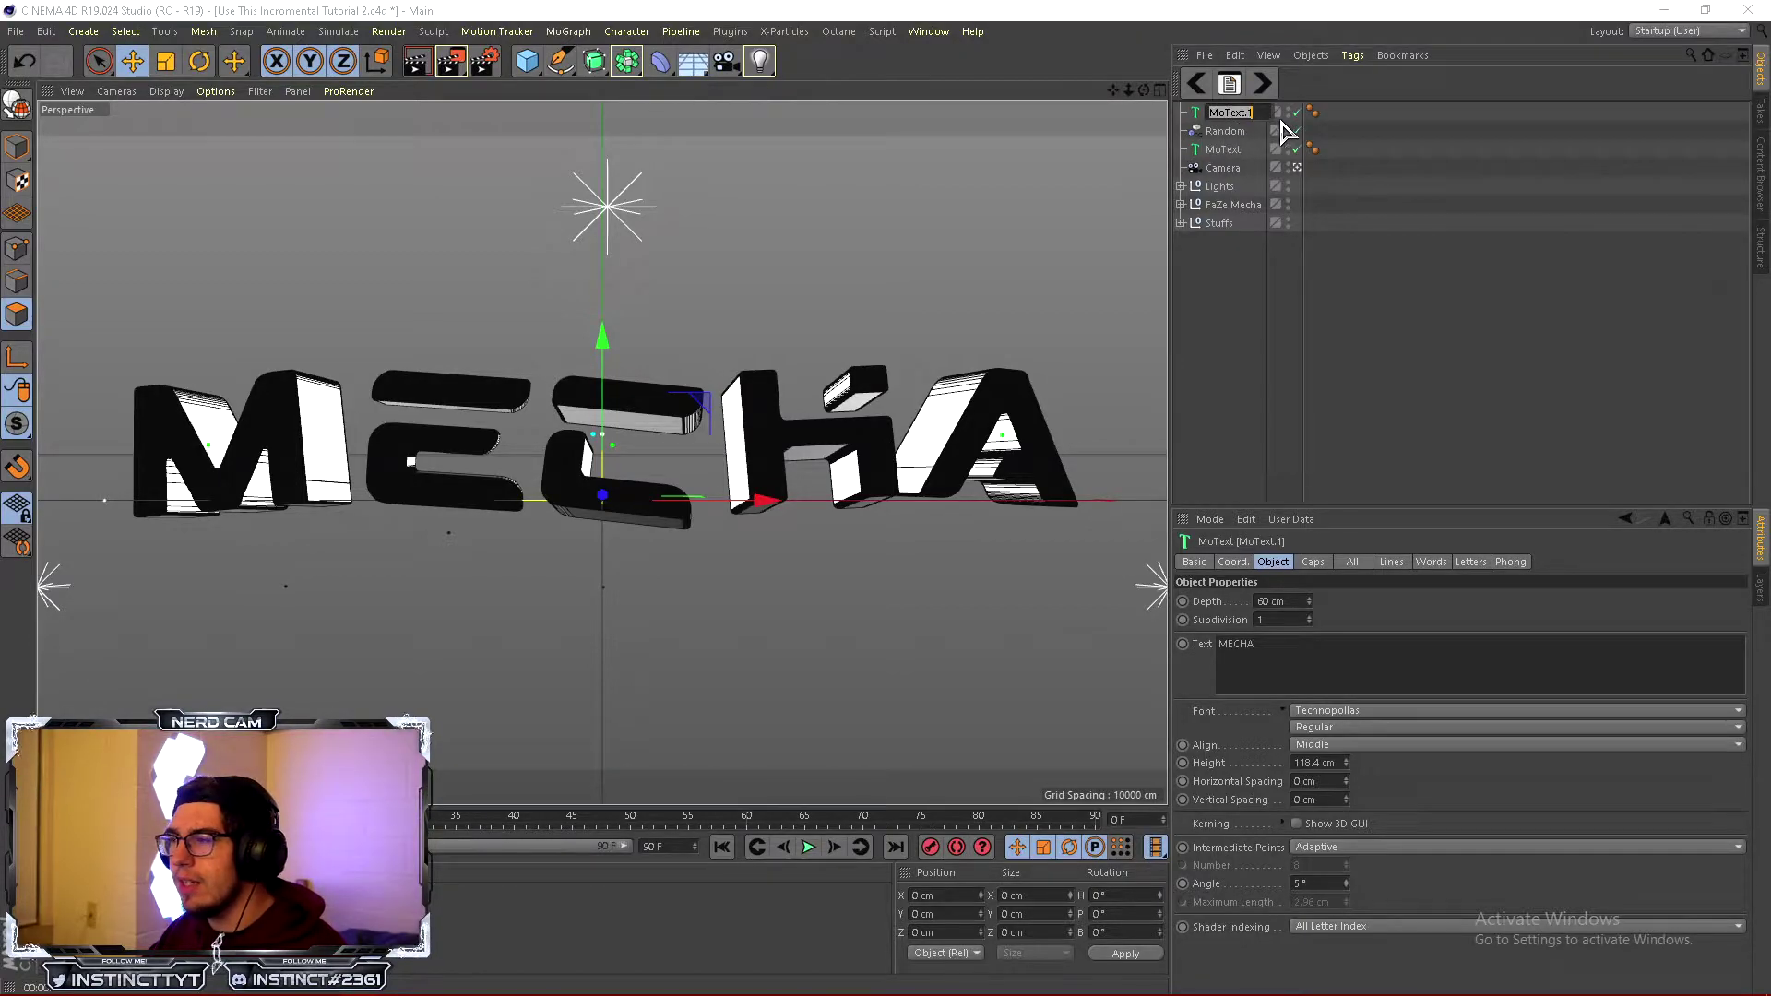
{"action": "type", "text": "E"}
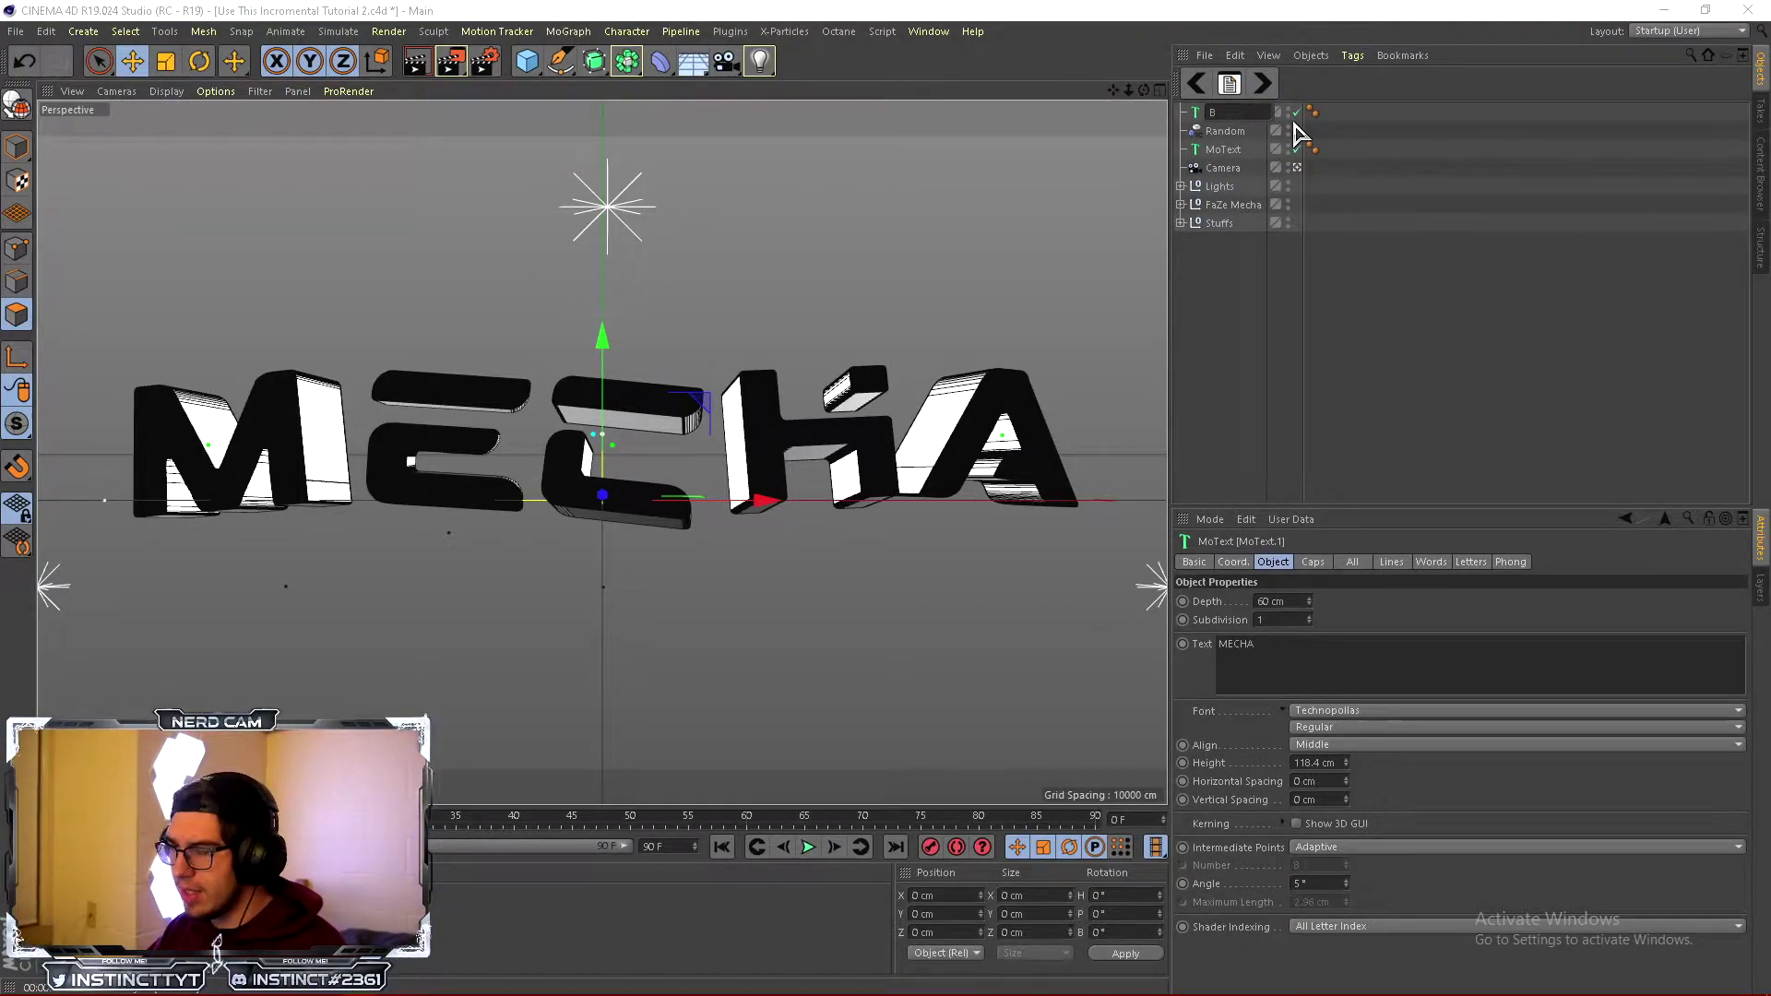
{"action": "type", "text": "ak"}
{"action": "left_click", "coordinate": [1247, 362]}
Move the Bak text to the end of the object hierarchy, below Stuffs, and disable it.
{"action": "left_click_drag", "start_coordinate": [1219, 115], "coordinate": [1232, 166]}
{"action": "left_click_drag", "start_coordinate": [1222, 280], "coordinate": [1224, 277]}
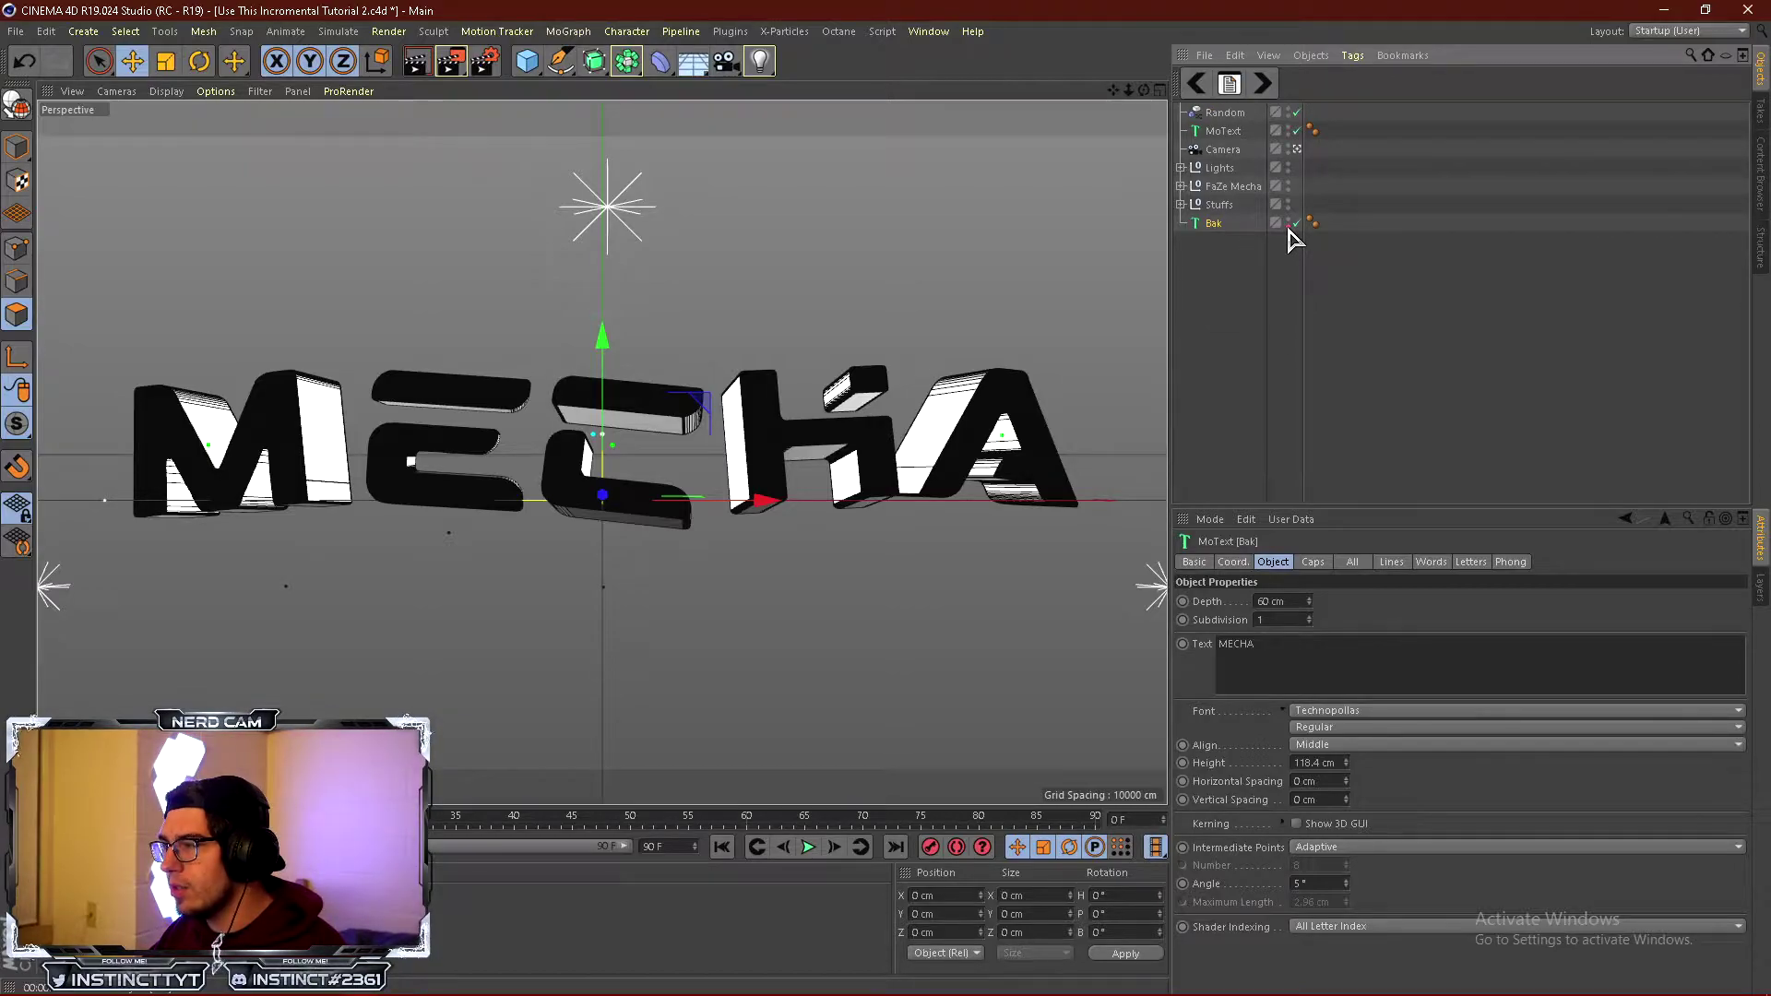
{"action": "left_click", "coordinate": [1295, 224]}
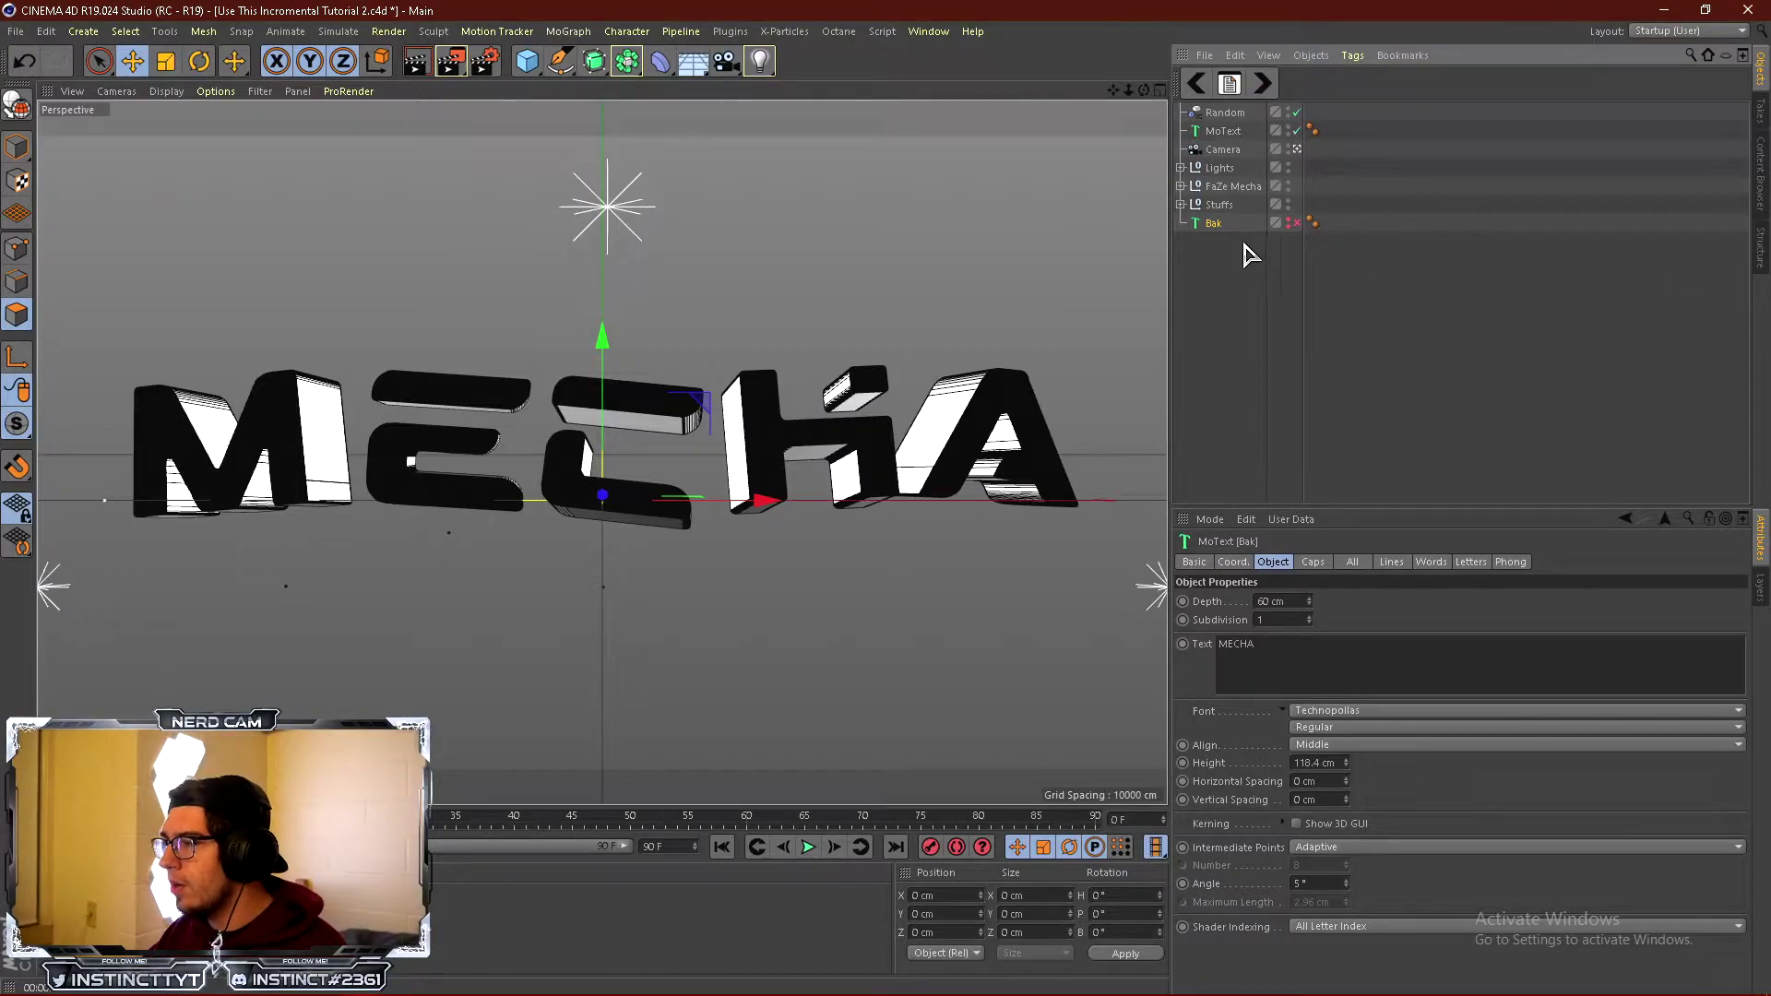
Make the original MECHA MoText editable and expand its hierarchy down to the individual letters.
{"action": "left_click", "coordinate": [1218, 133]}
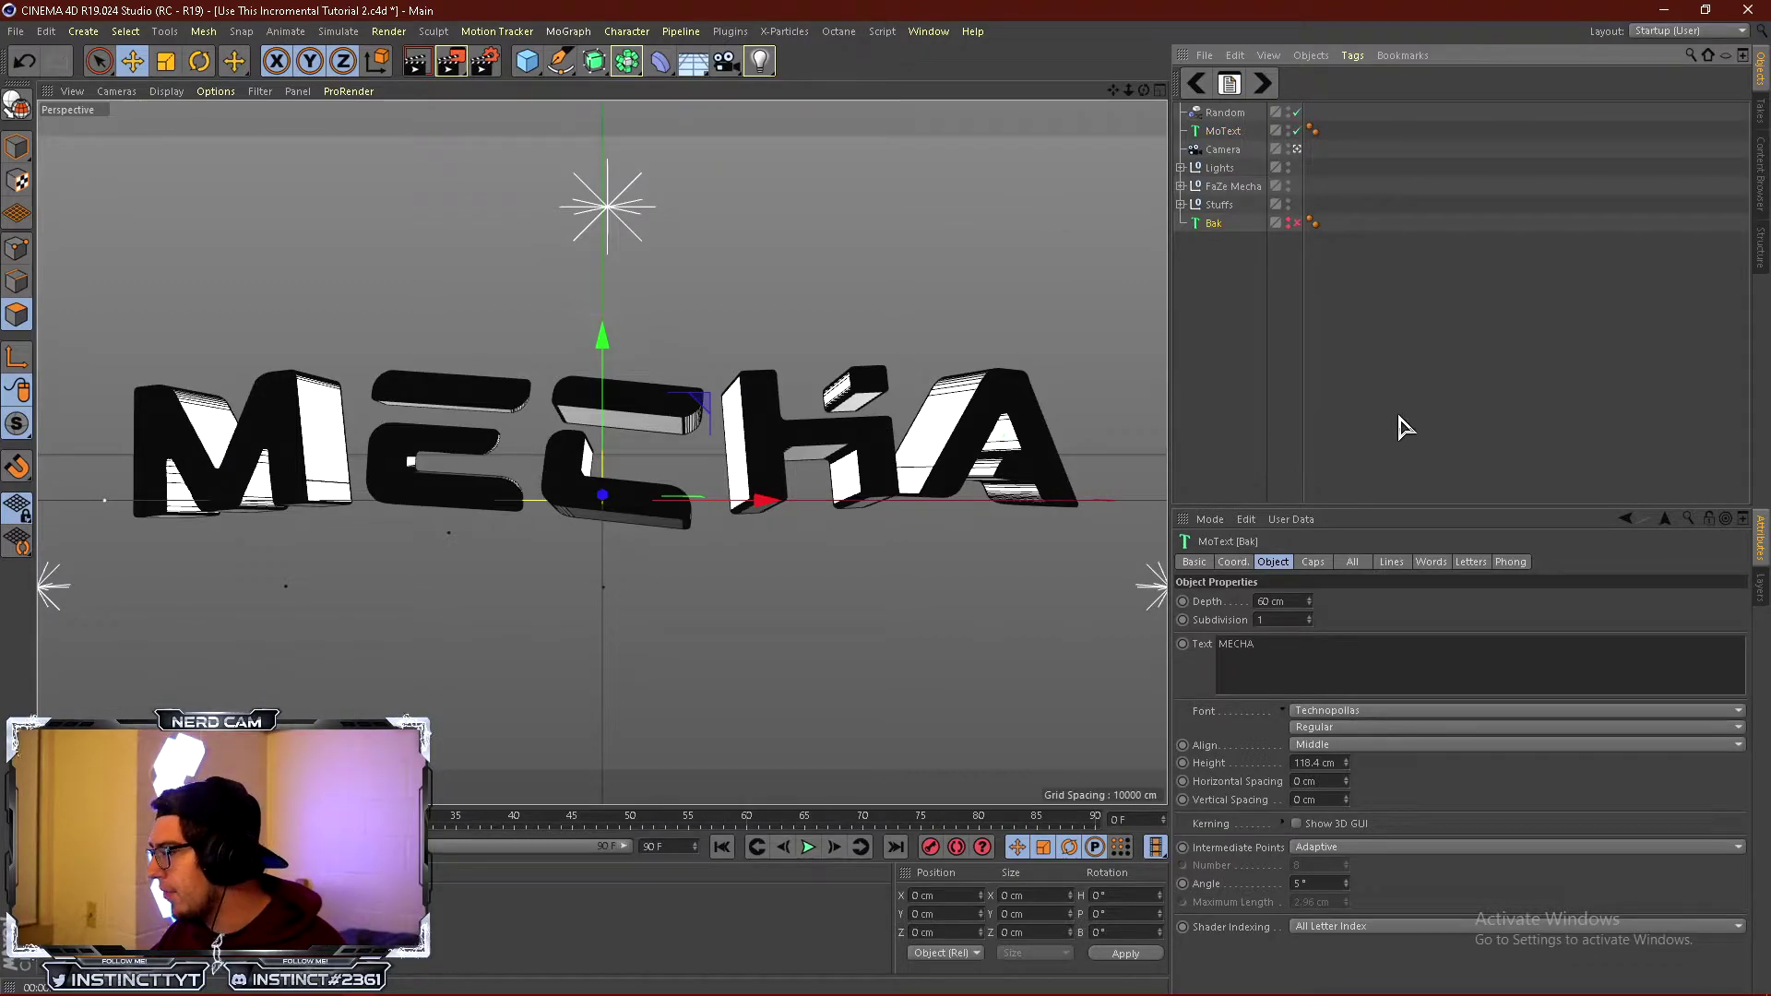
{"action": "left_click", "coordinate": [1239, 129]}
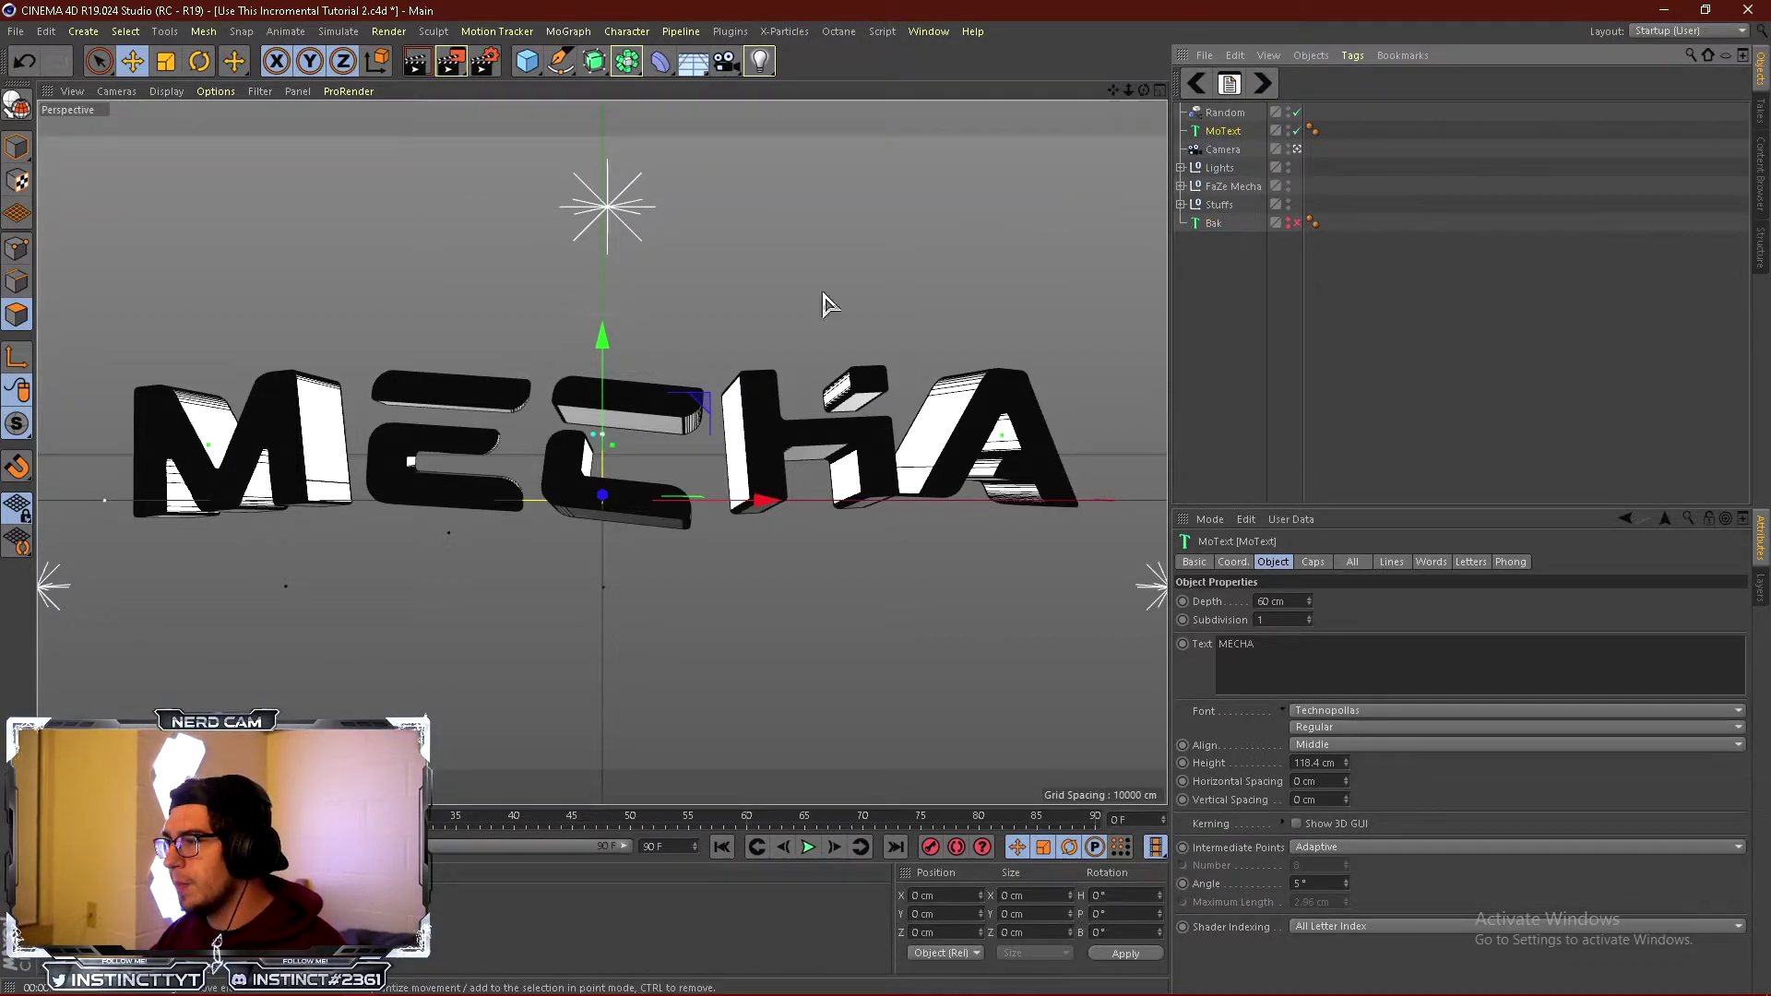
{"action": "key", "text": "c"}
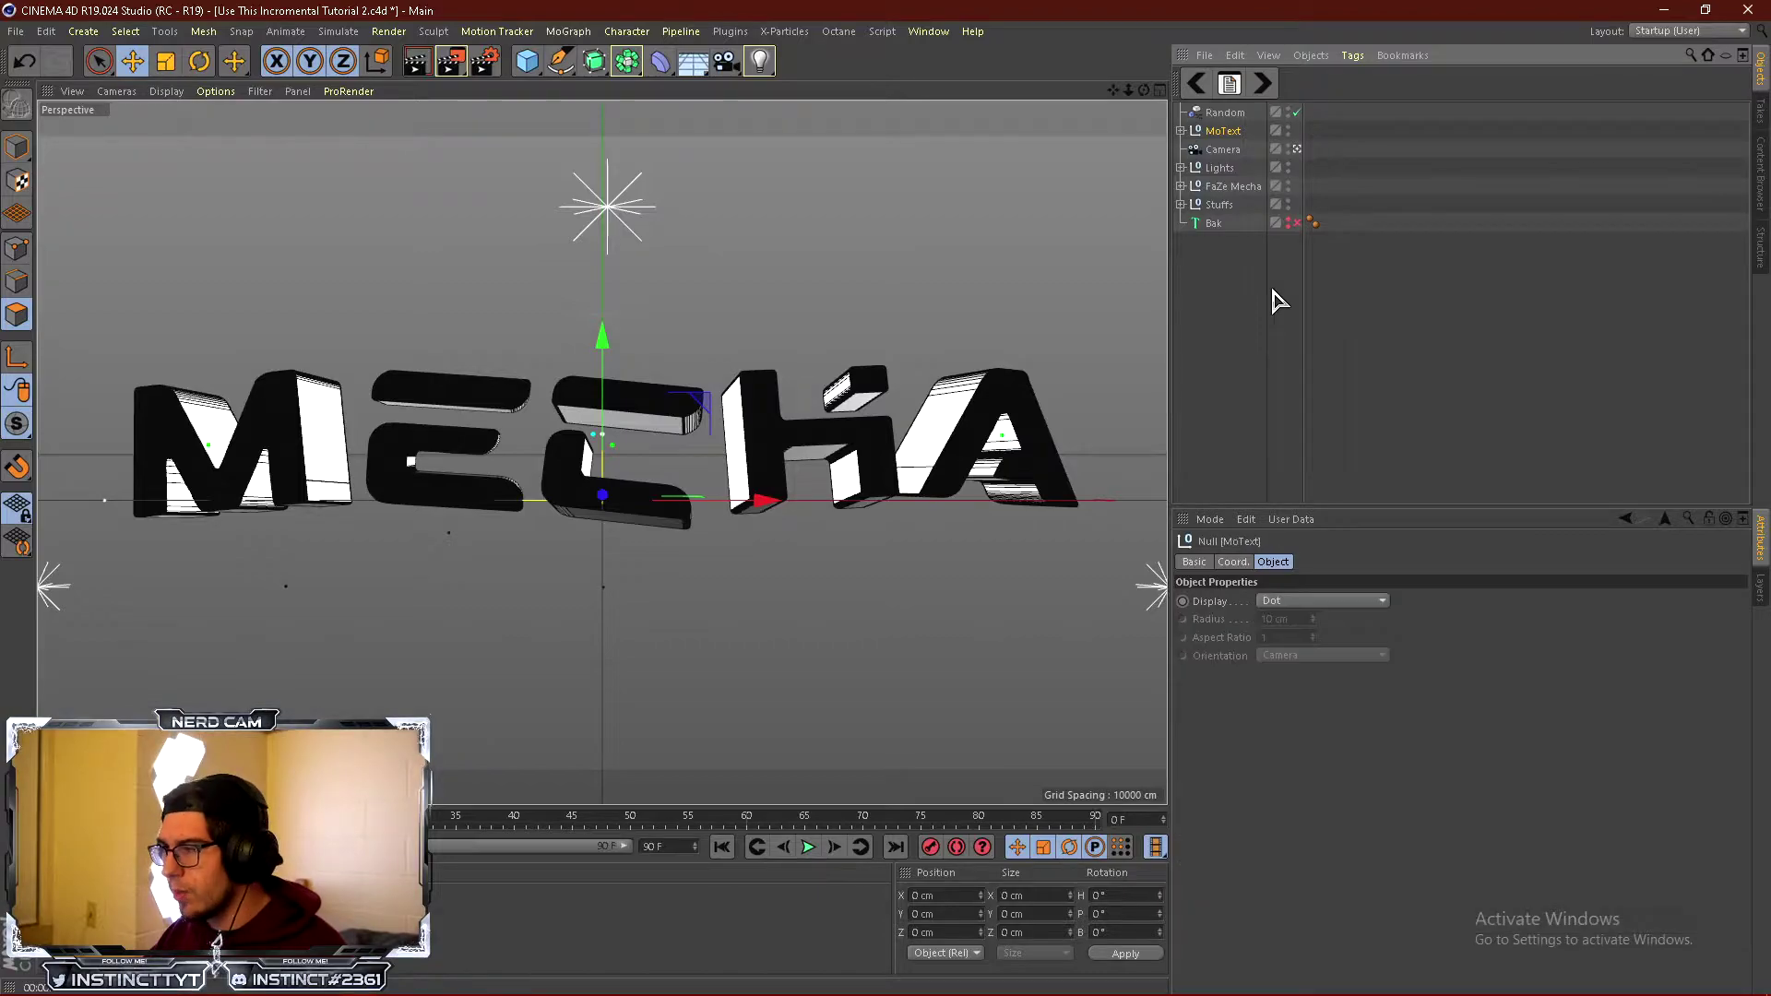
{"action": "left_click", "coordinate": [1181, 131]}
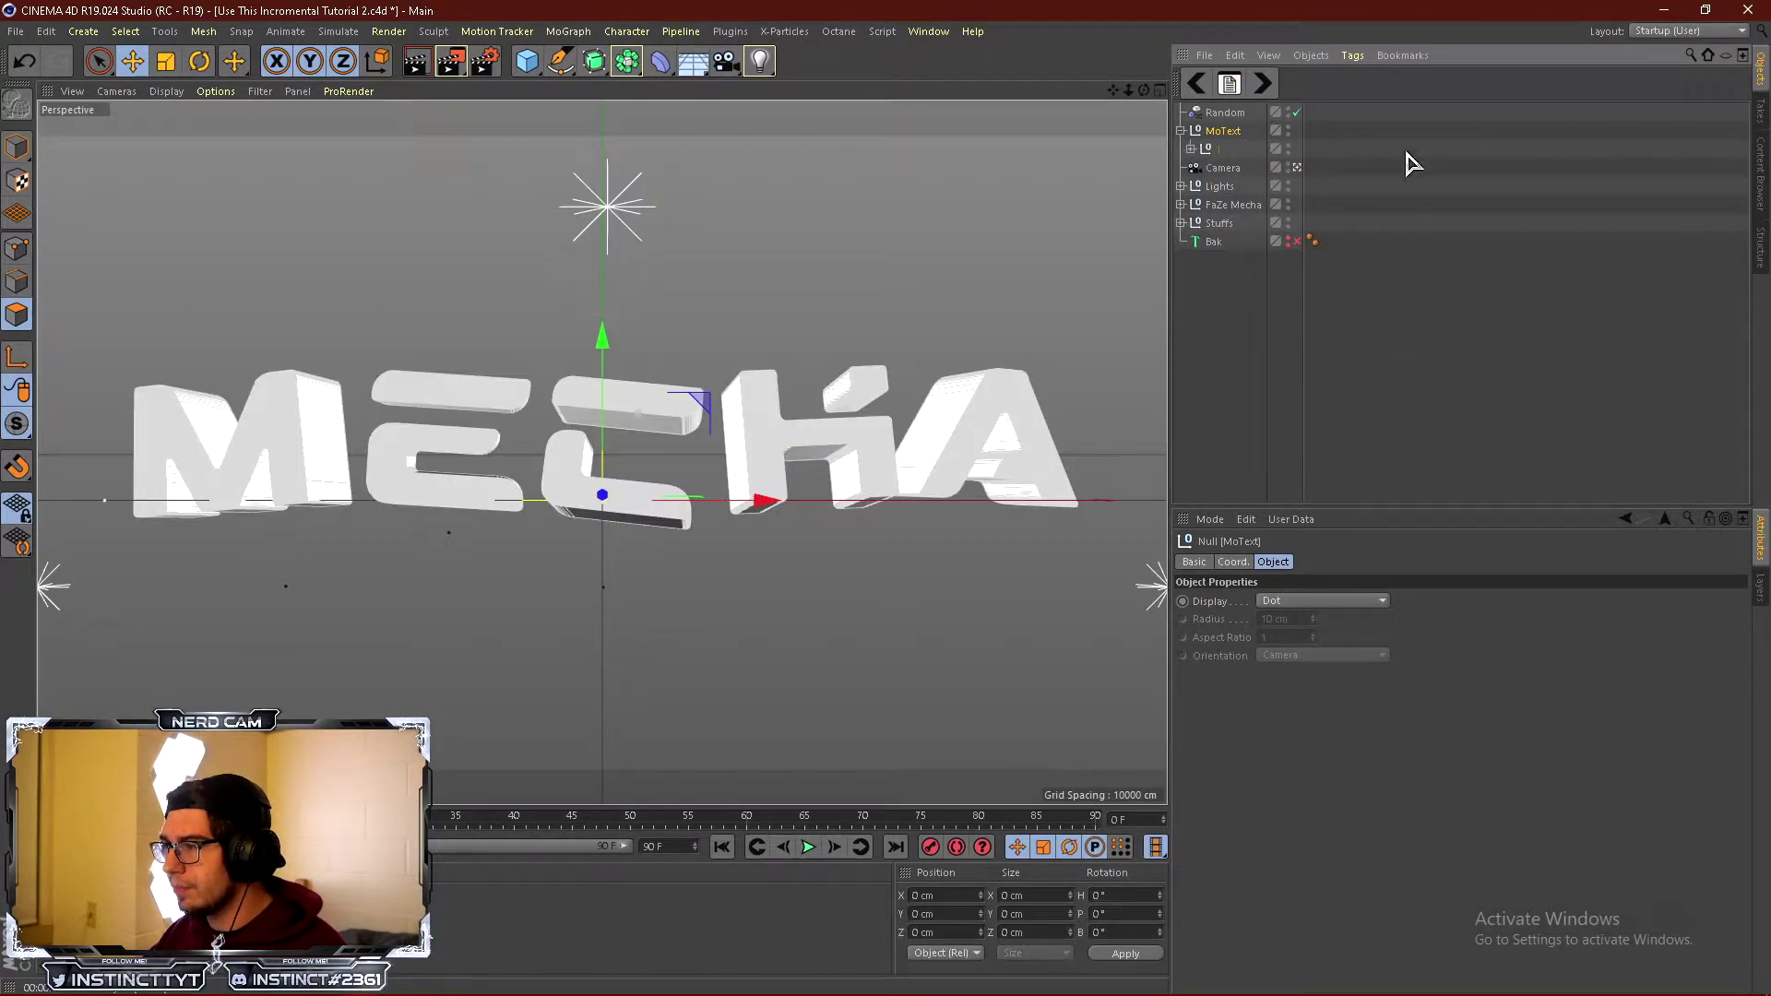
{"action": "left_click", "coordinate": [1190, 149]}
{"action": "left_click", "coordinate": [1201, 167]}
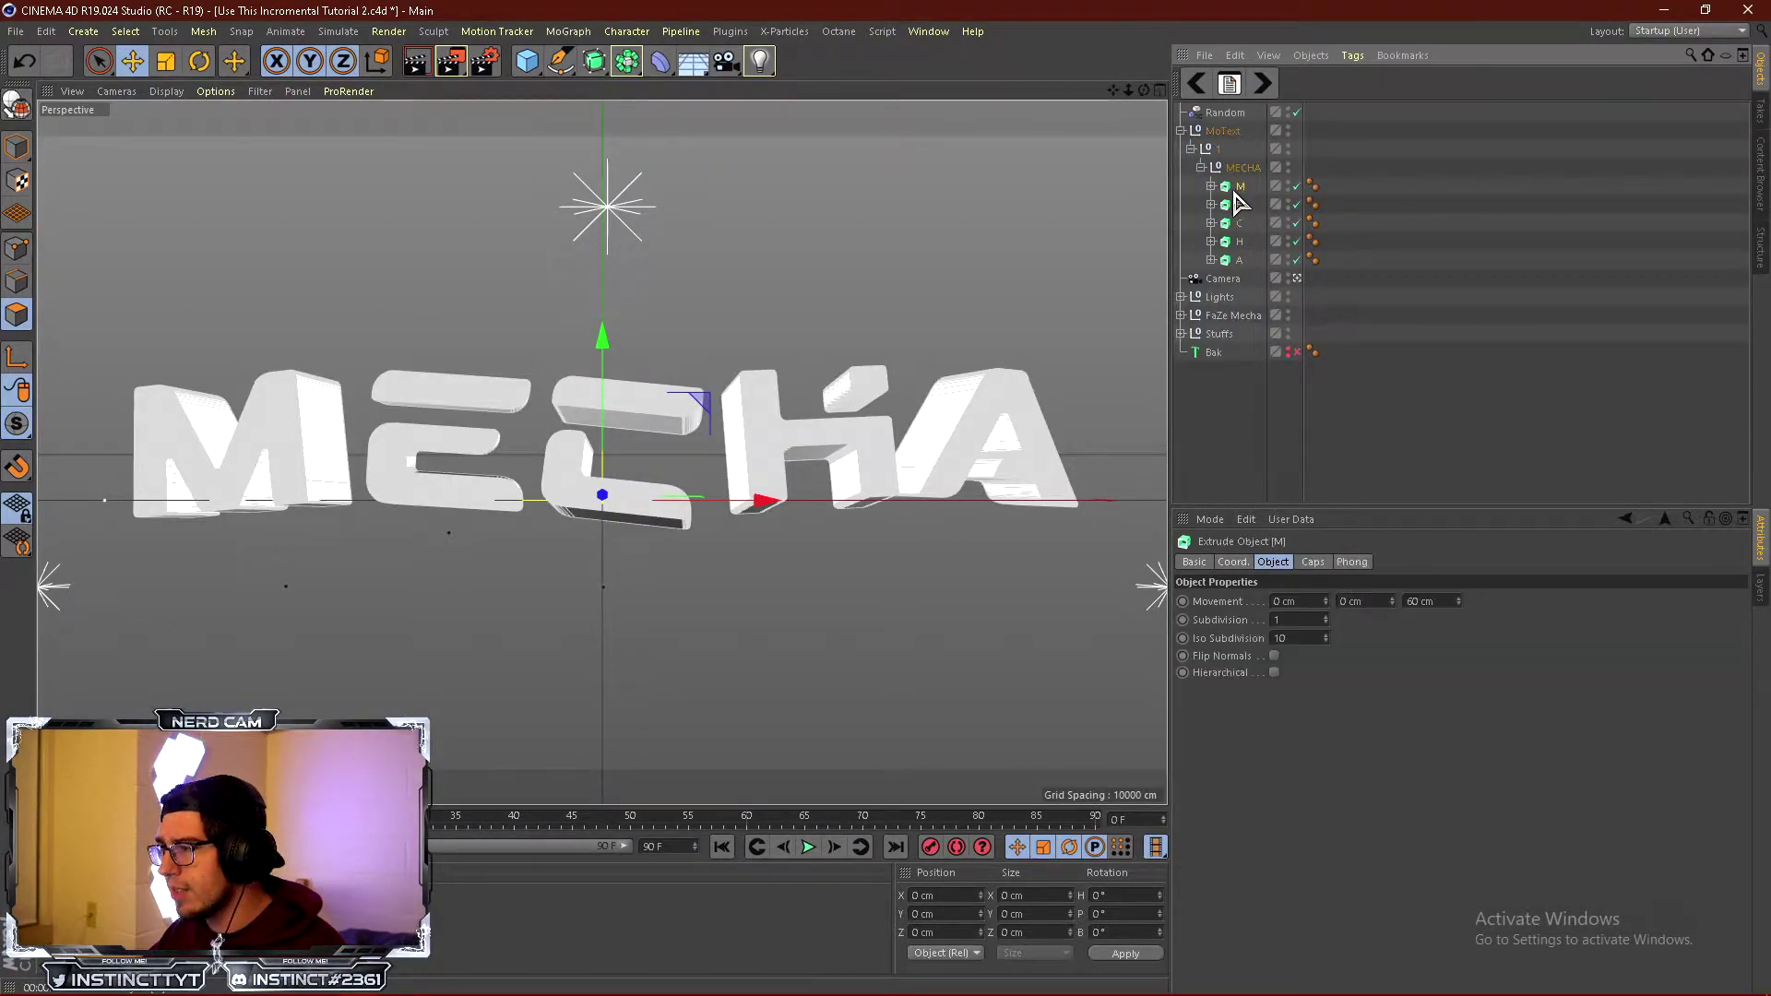
Try rotating the letter M about its original off-centre axis.
{"action": "left_click", "coordinate": [1236, 188]}
{"action": "left_click", "coordinate": [199, 62]}
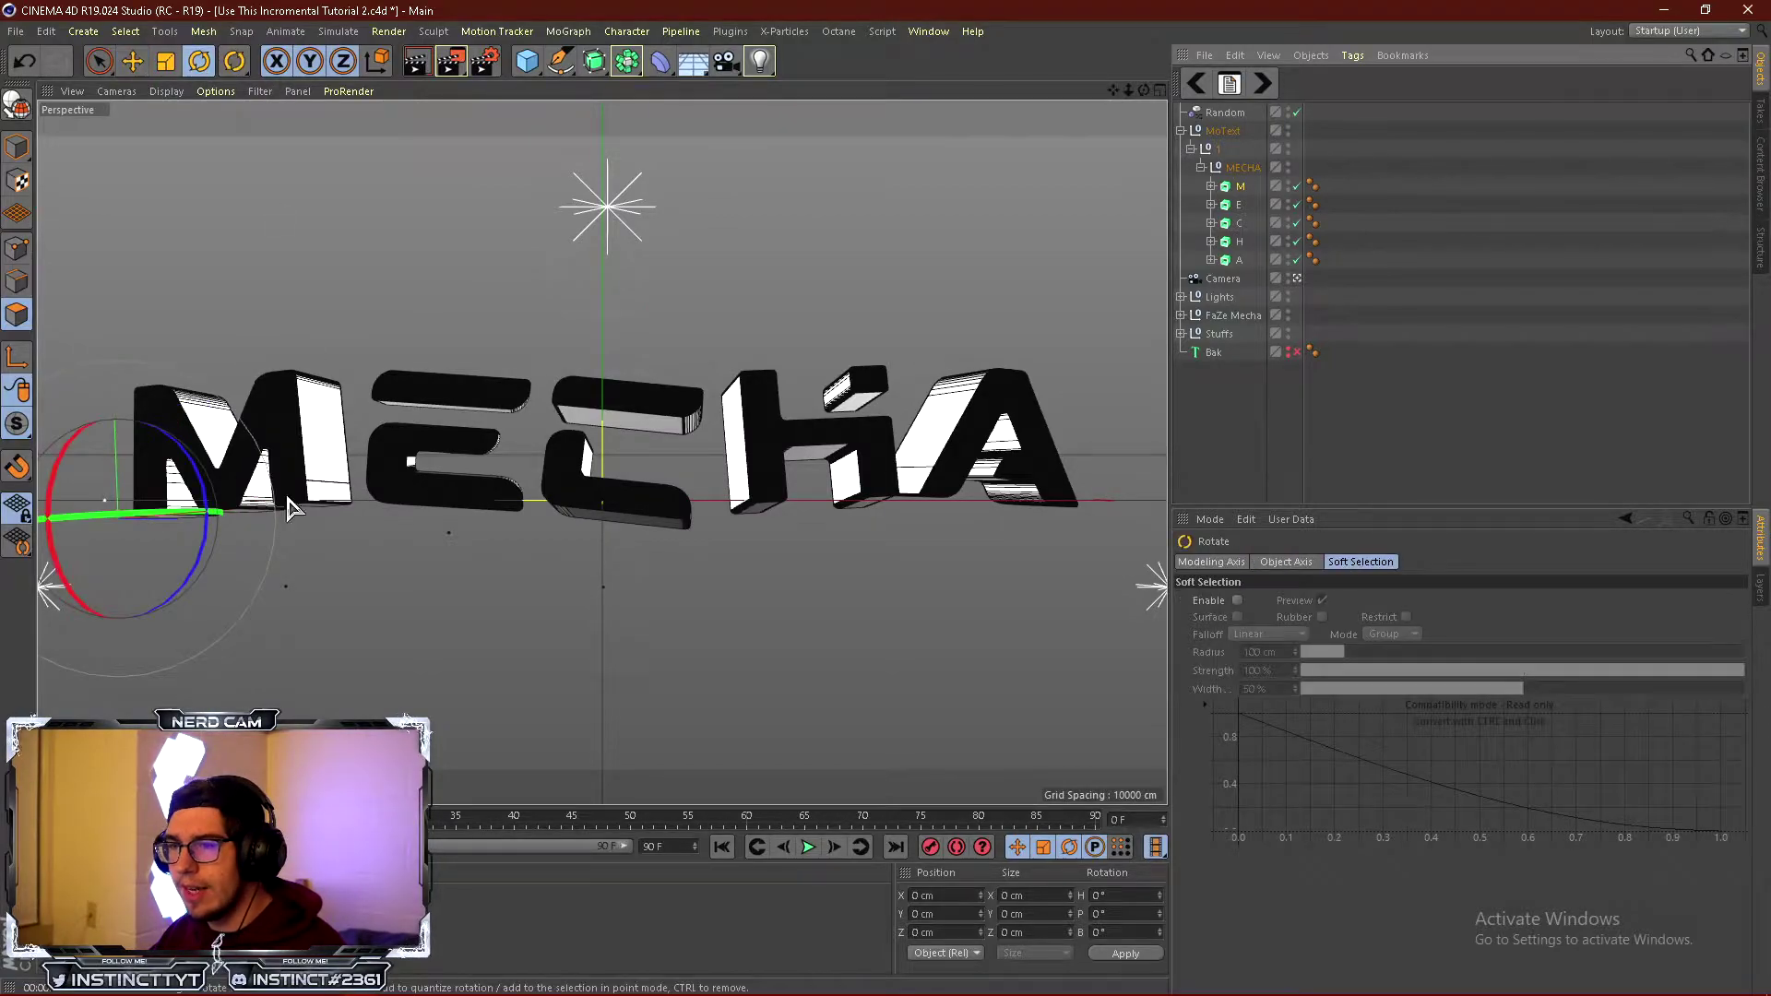
{"action": "key", "text": "ctrl+z"}
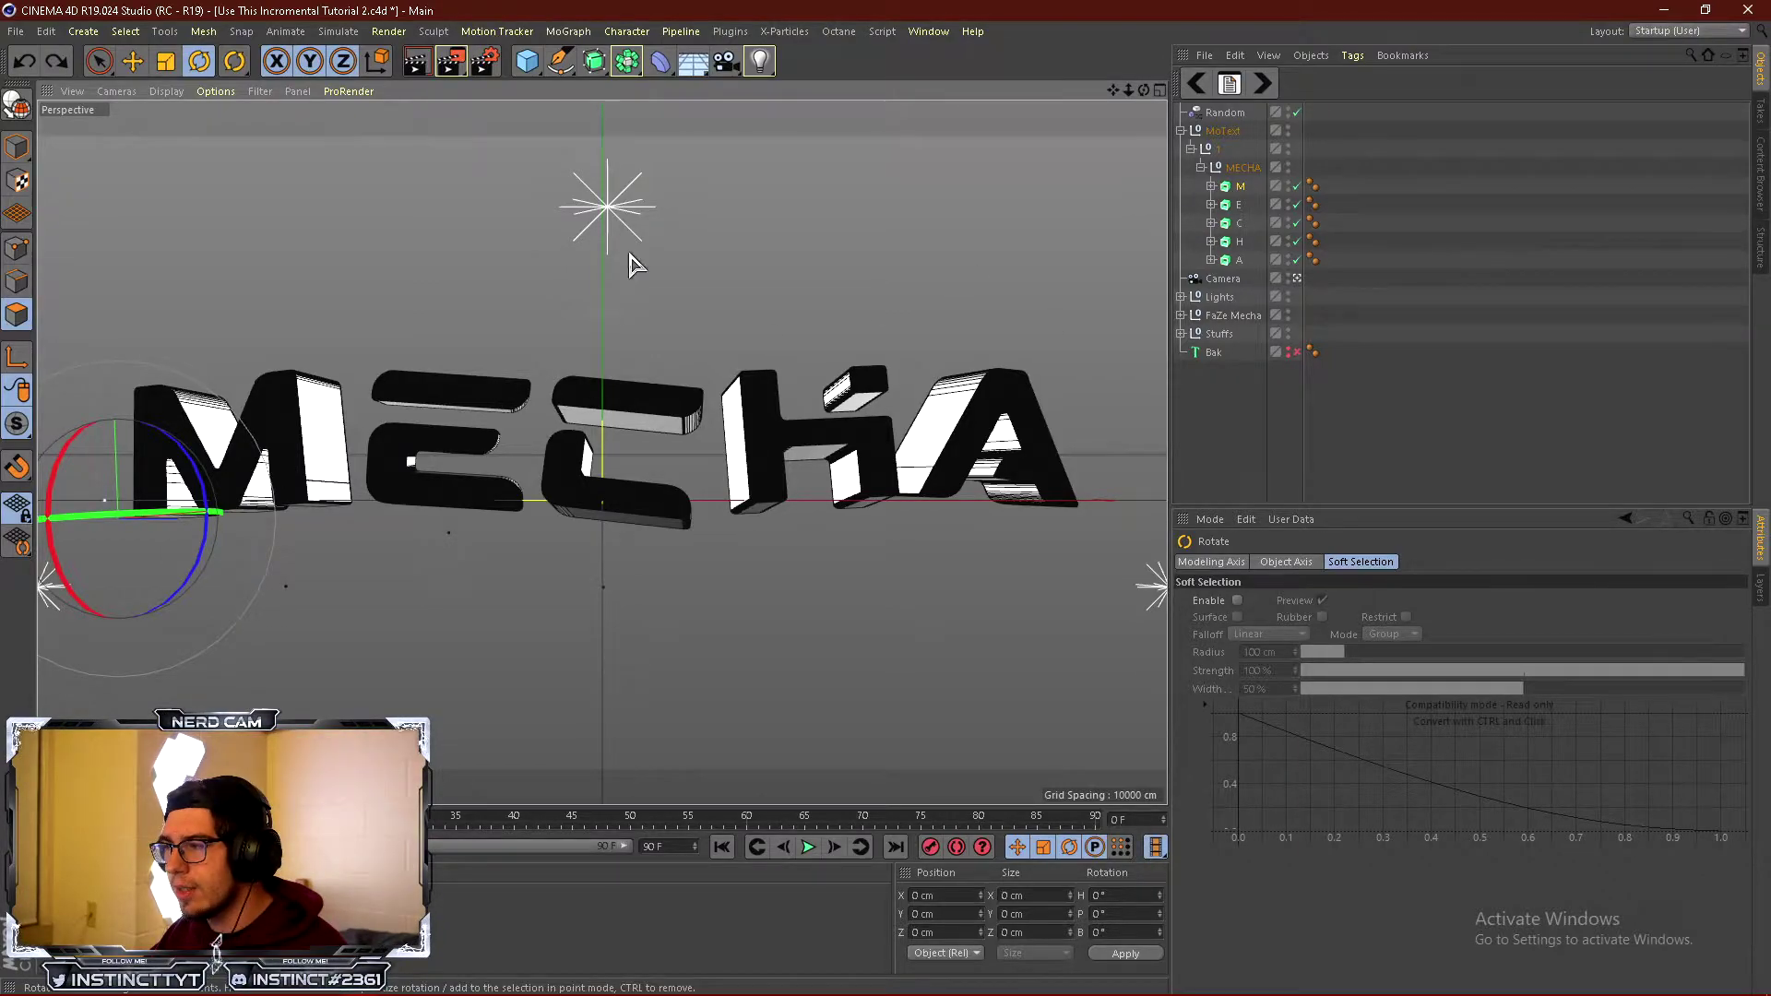
Try centering the letter M's axis on all its points with Axis Center and rotating the letter about it.
{"action": "left_click", "coordinate": [204, 32]}
{"action": "mouse_move", "coordinate": [231, 201]}
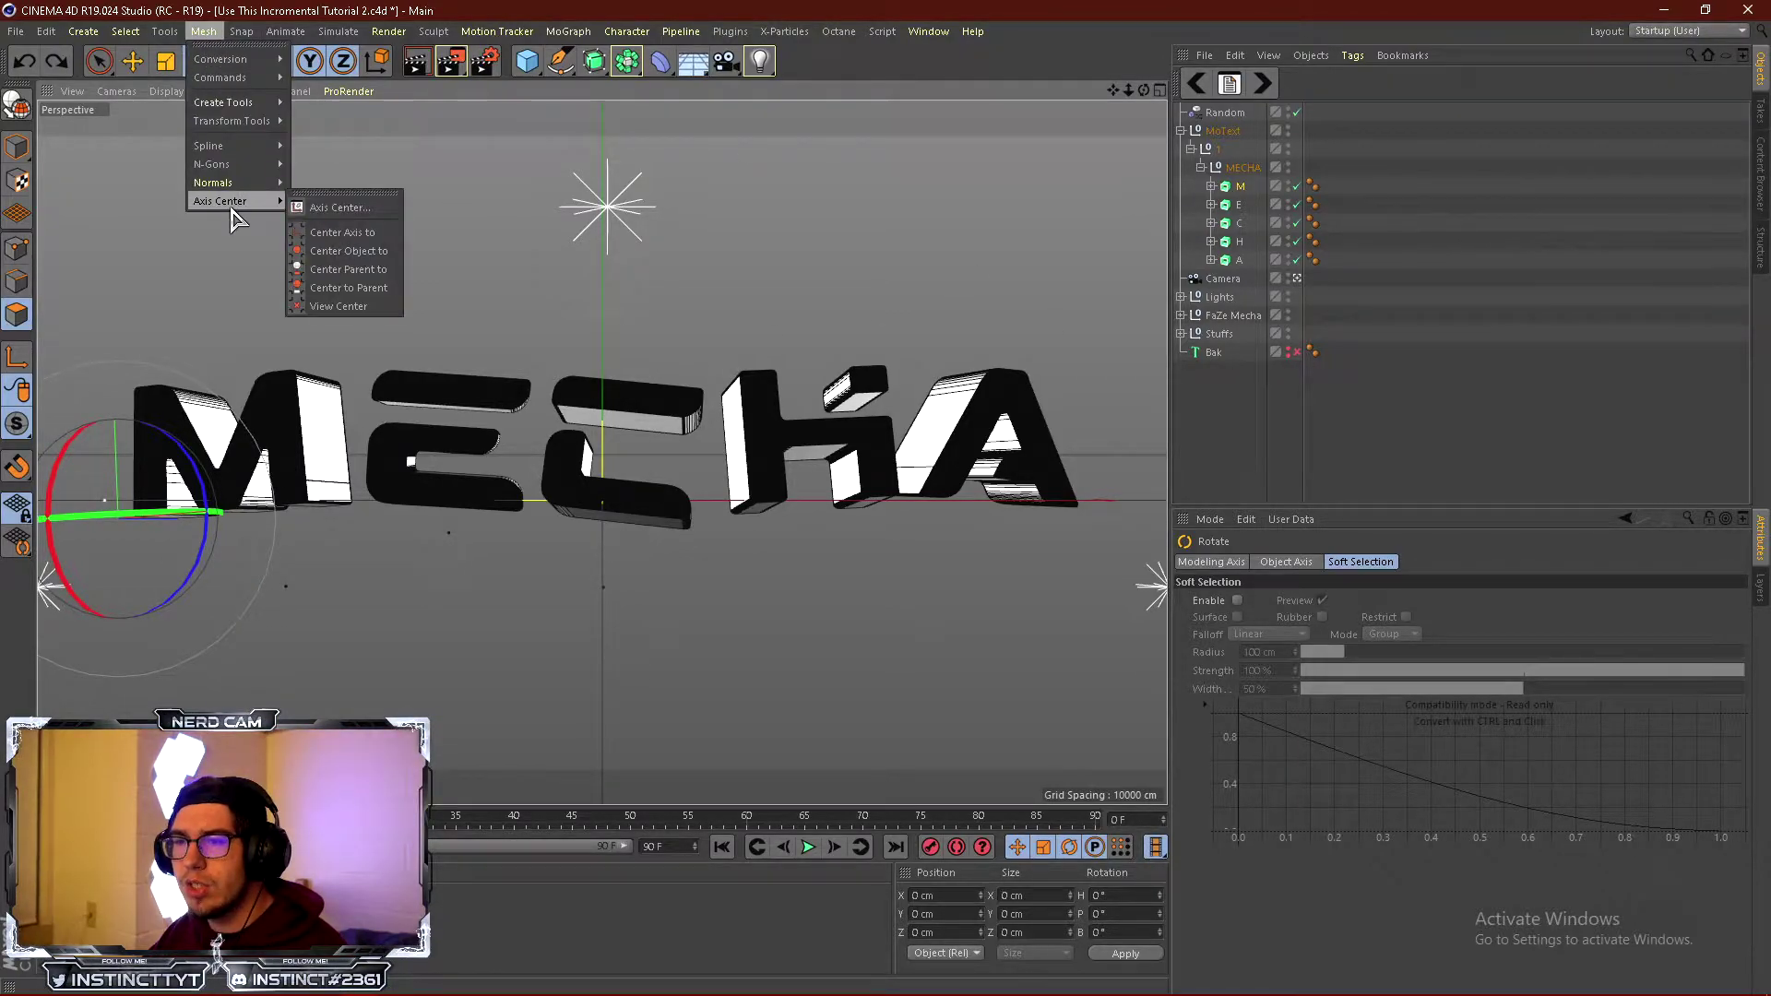
{"action": "left_click", "coordinate": [318, 212]}
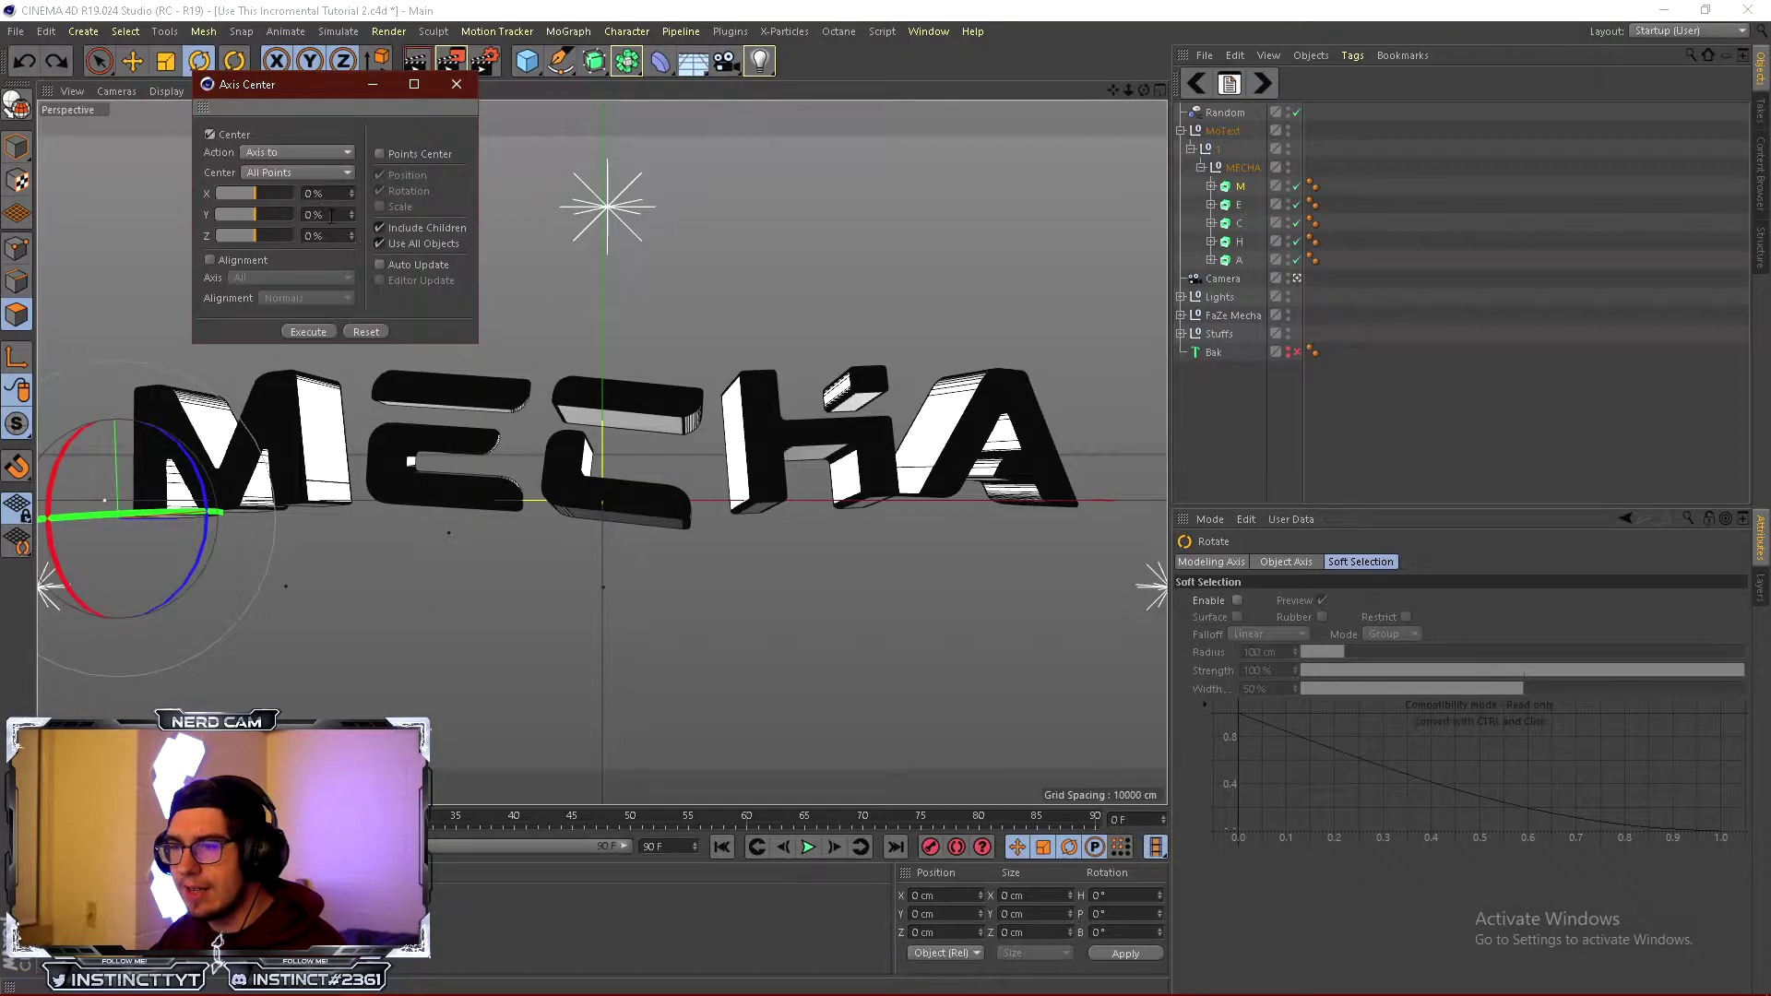
{"action": "left_click", "coordinate": [380, 243]}
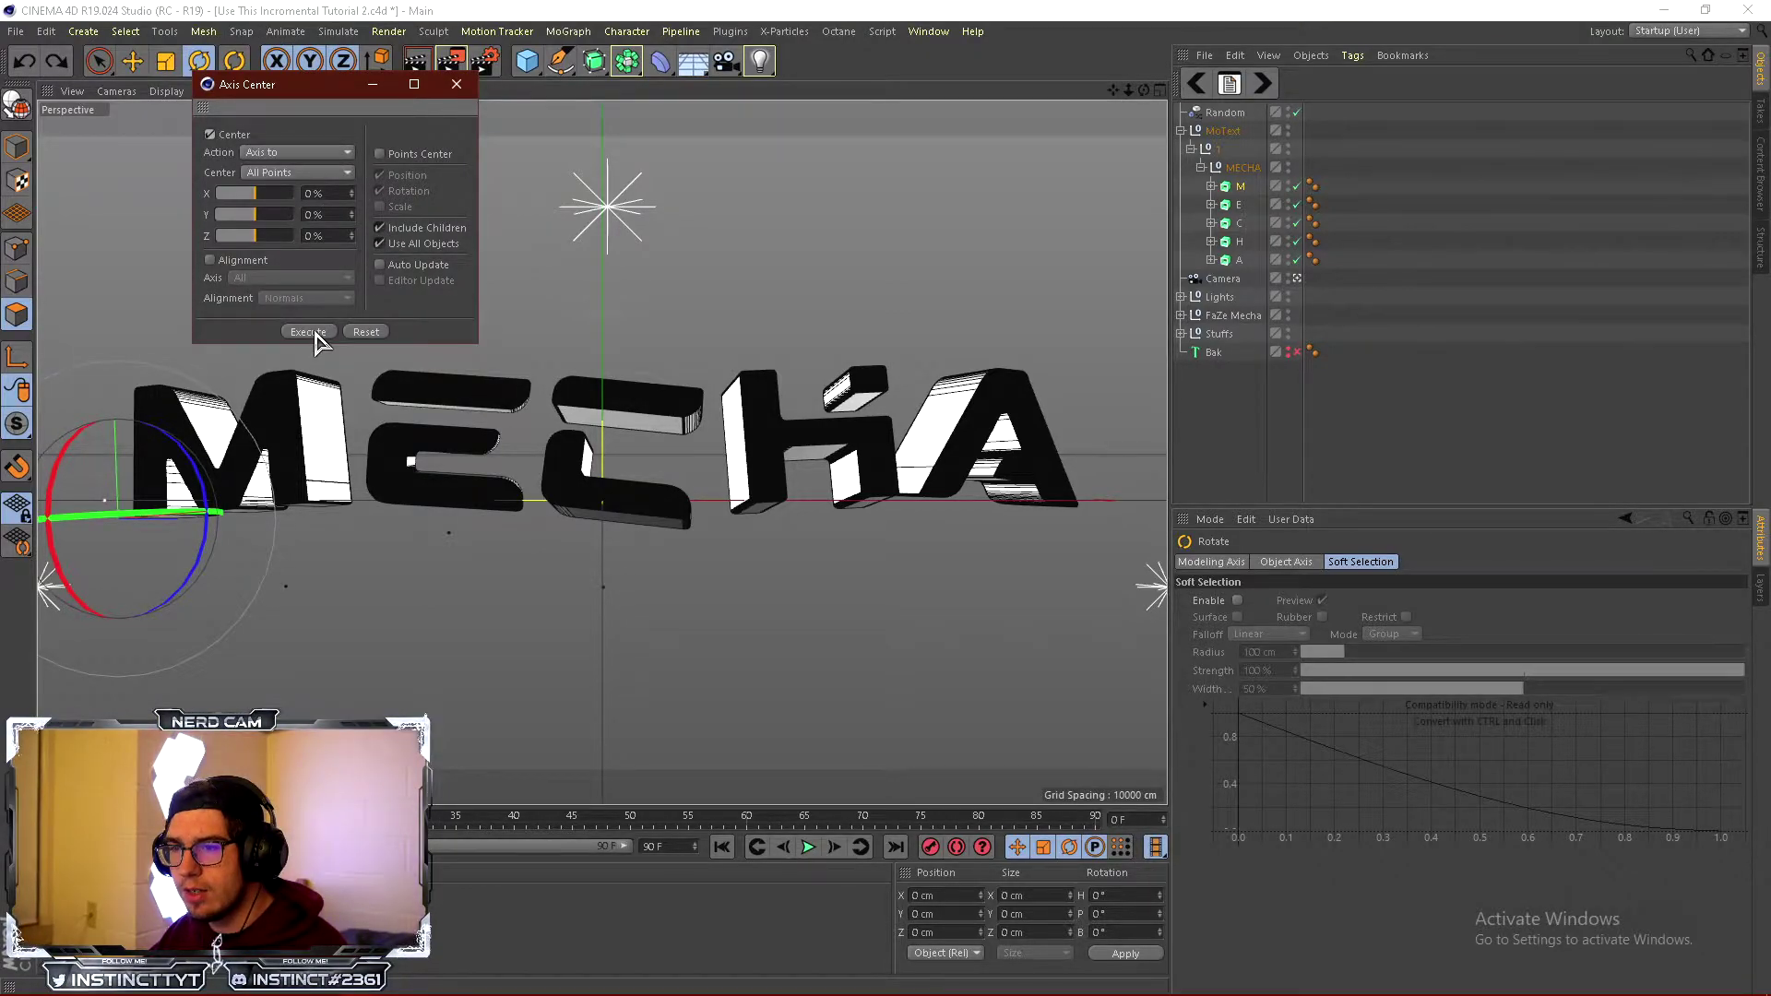
{"action": "left_click", "coordinate": [309, 332]}
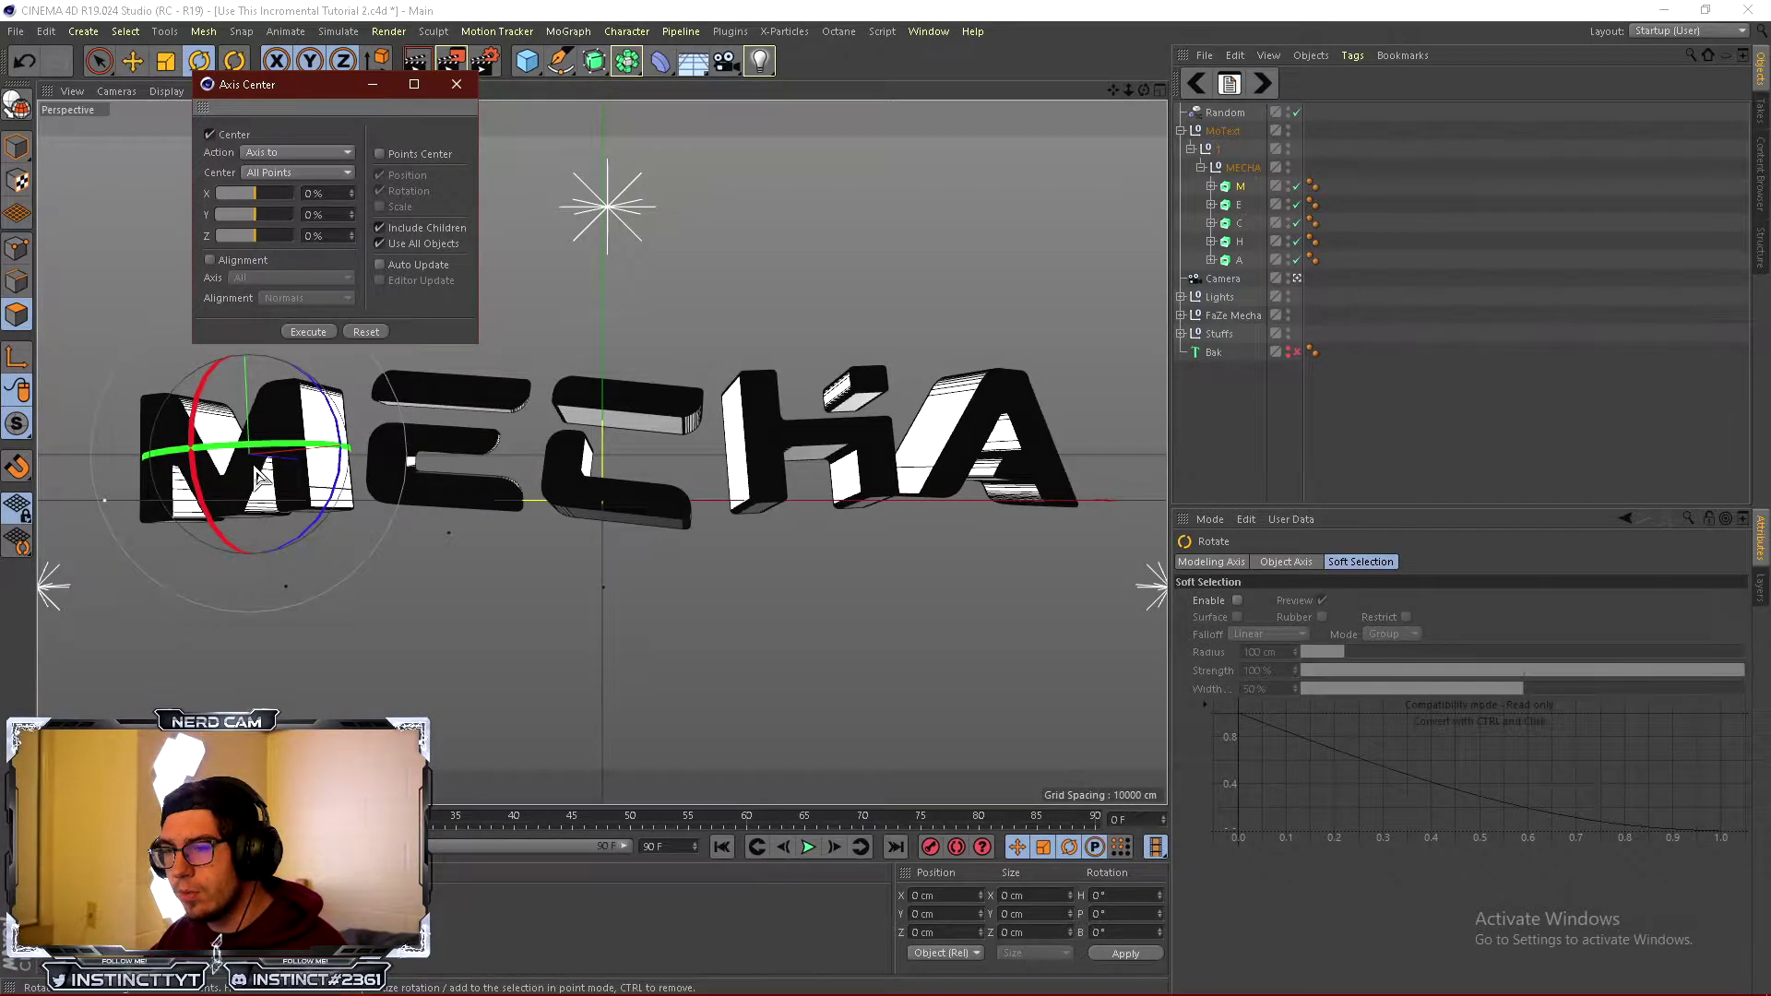
{"action": "left_click", "coordinate": [455, 85]}
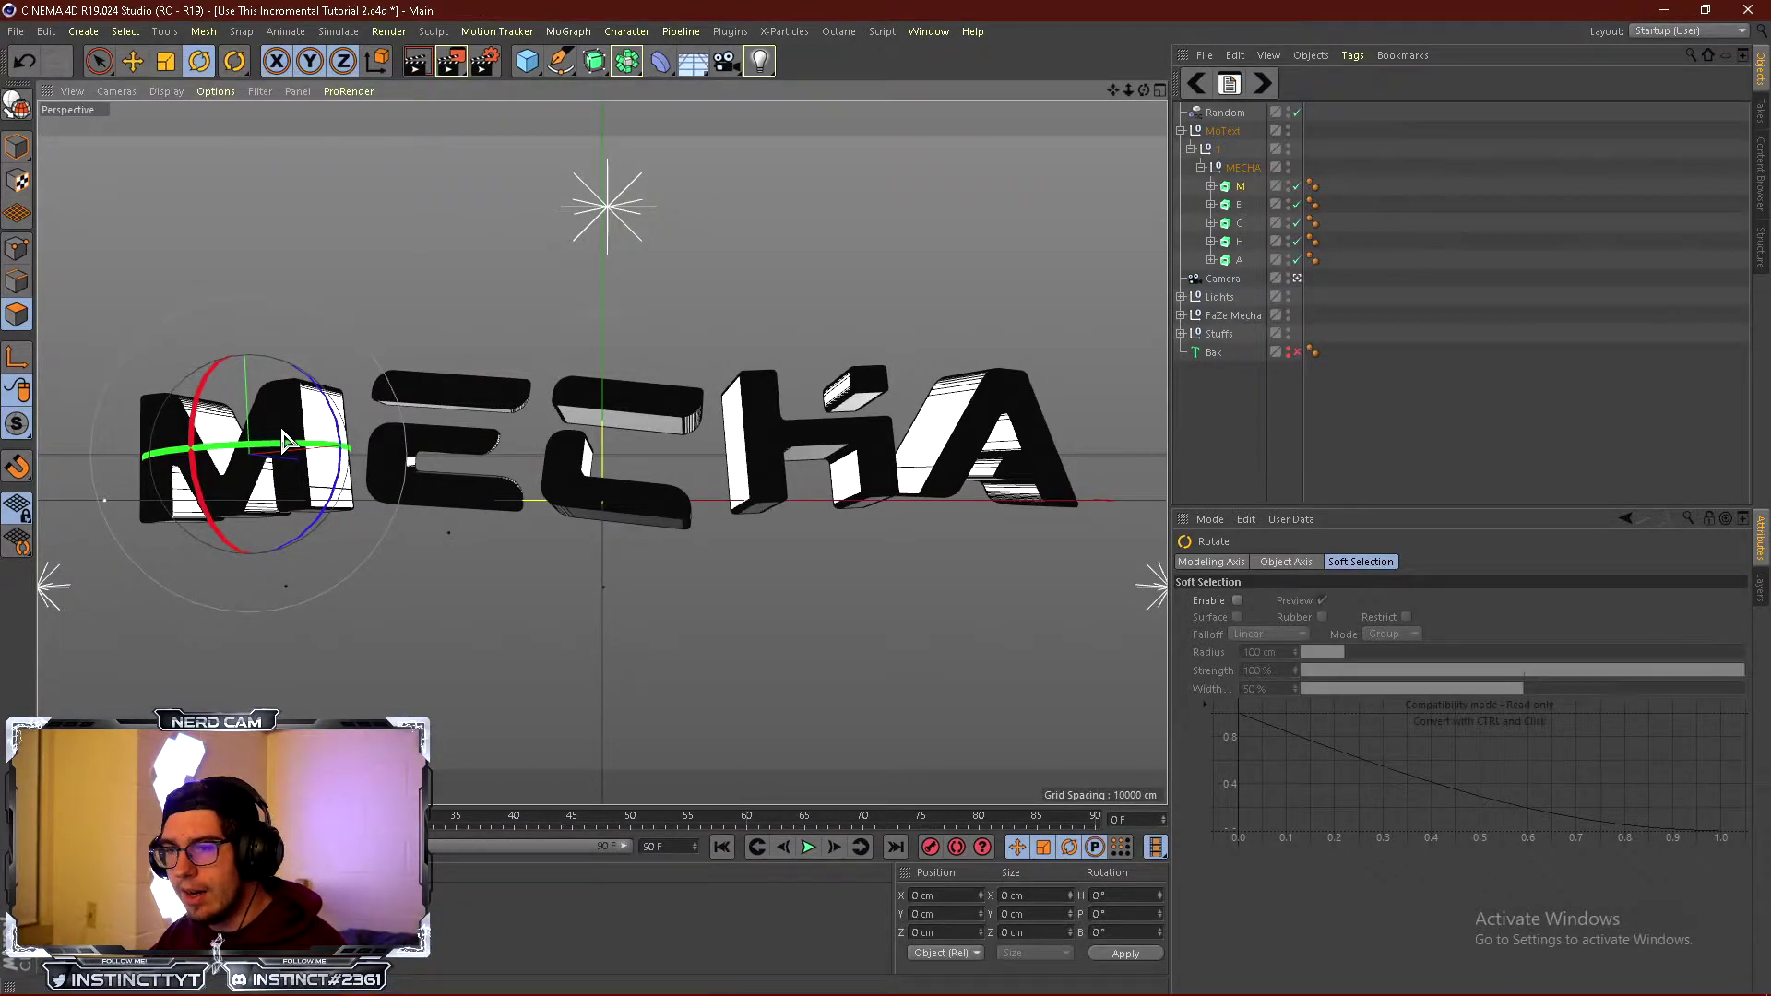
{"action": "left_click_drag", "start_coordinate": [276, 495], "coordinate": [126, 506]}
{"action": "key", "text": "ctrl+z"}
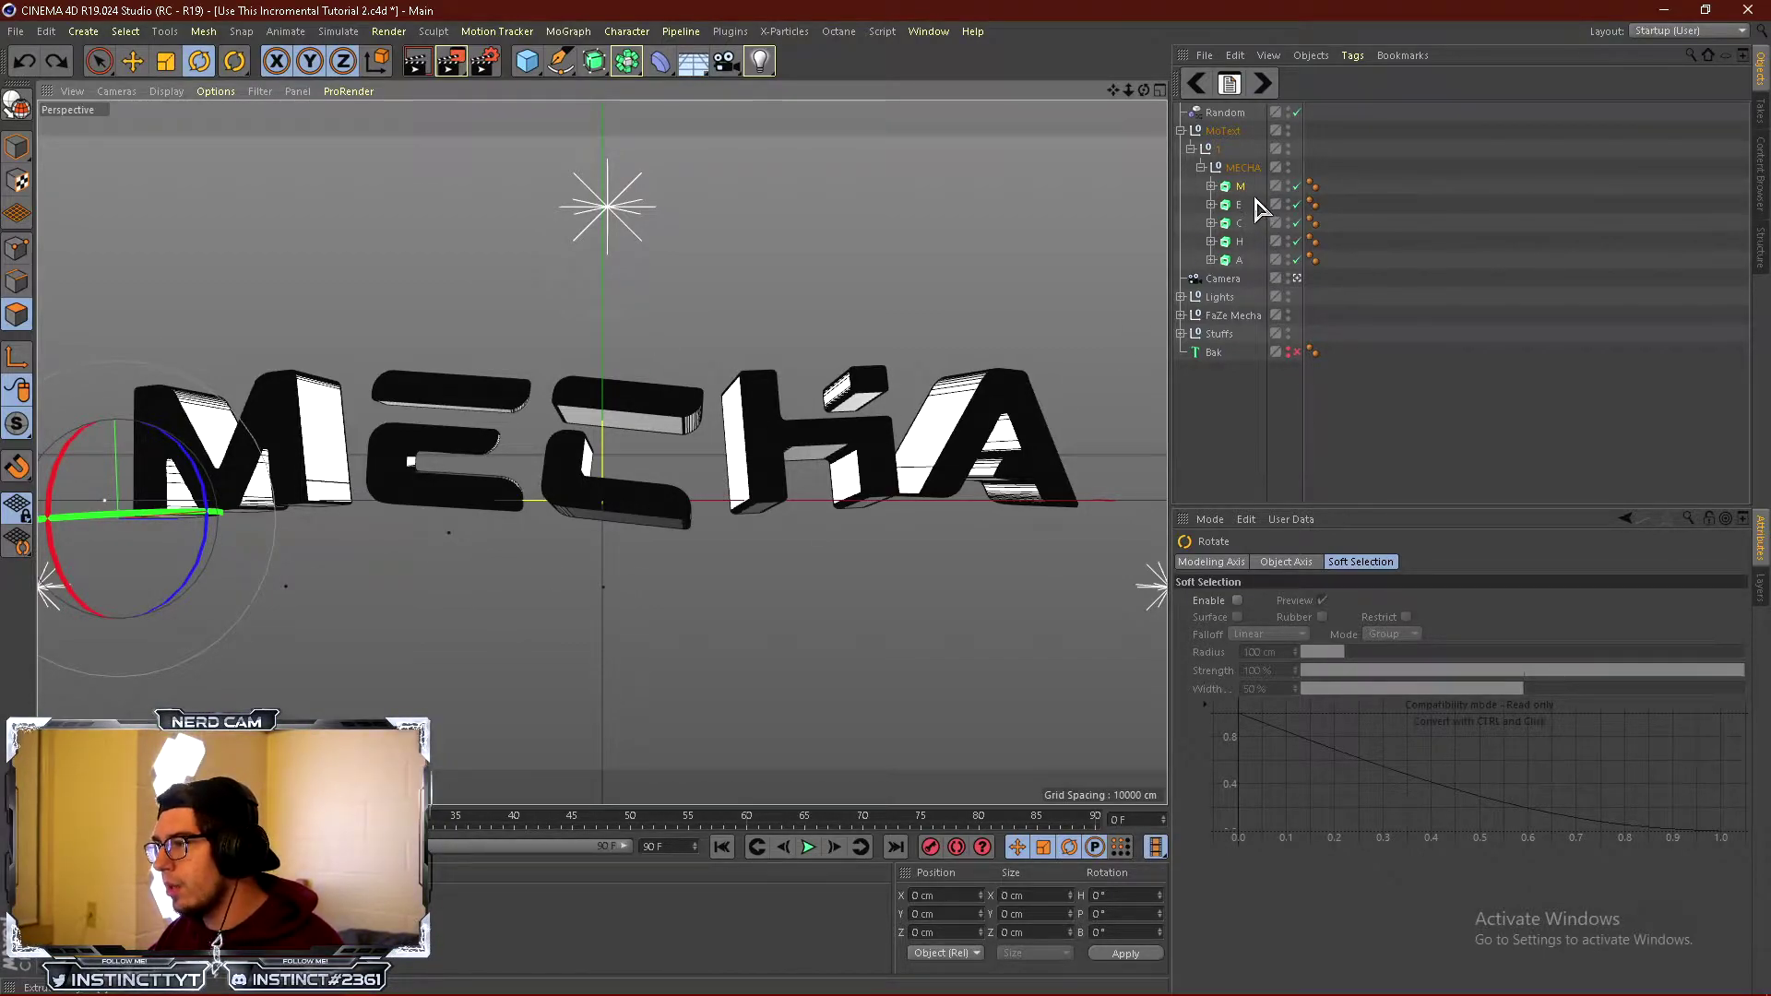
Convert the five letter extrudes M, E, C, H and A into editable polygon objects and work in polygon mode.
{"action": "left_click", "coordinate": [1237, 261], "text": "shift"}
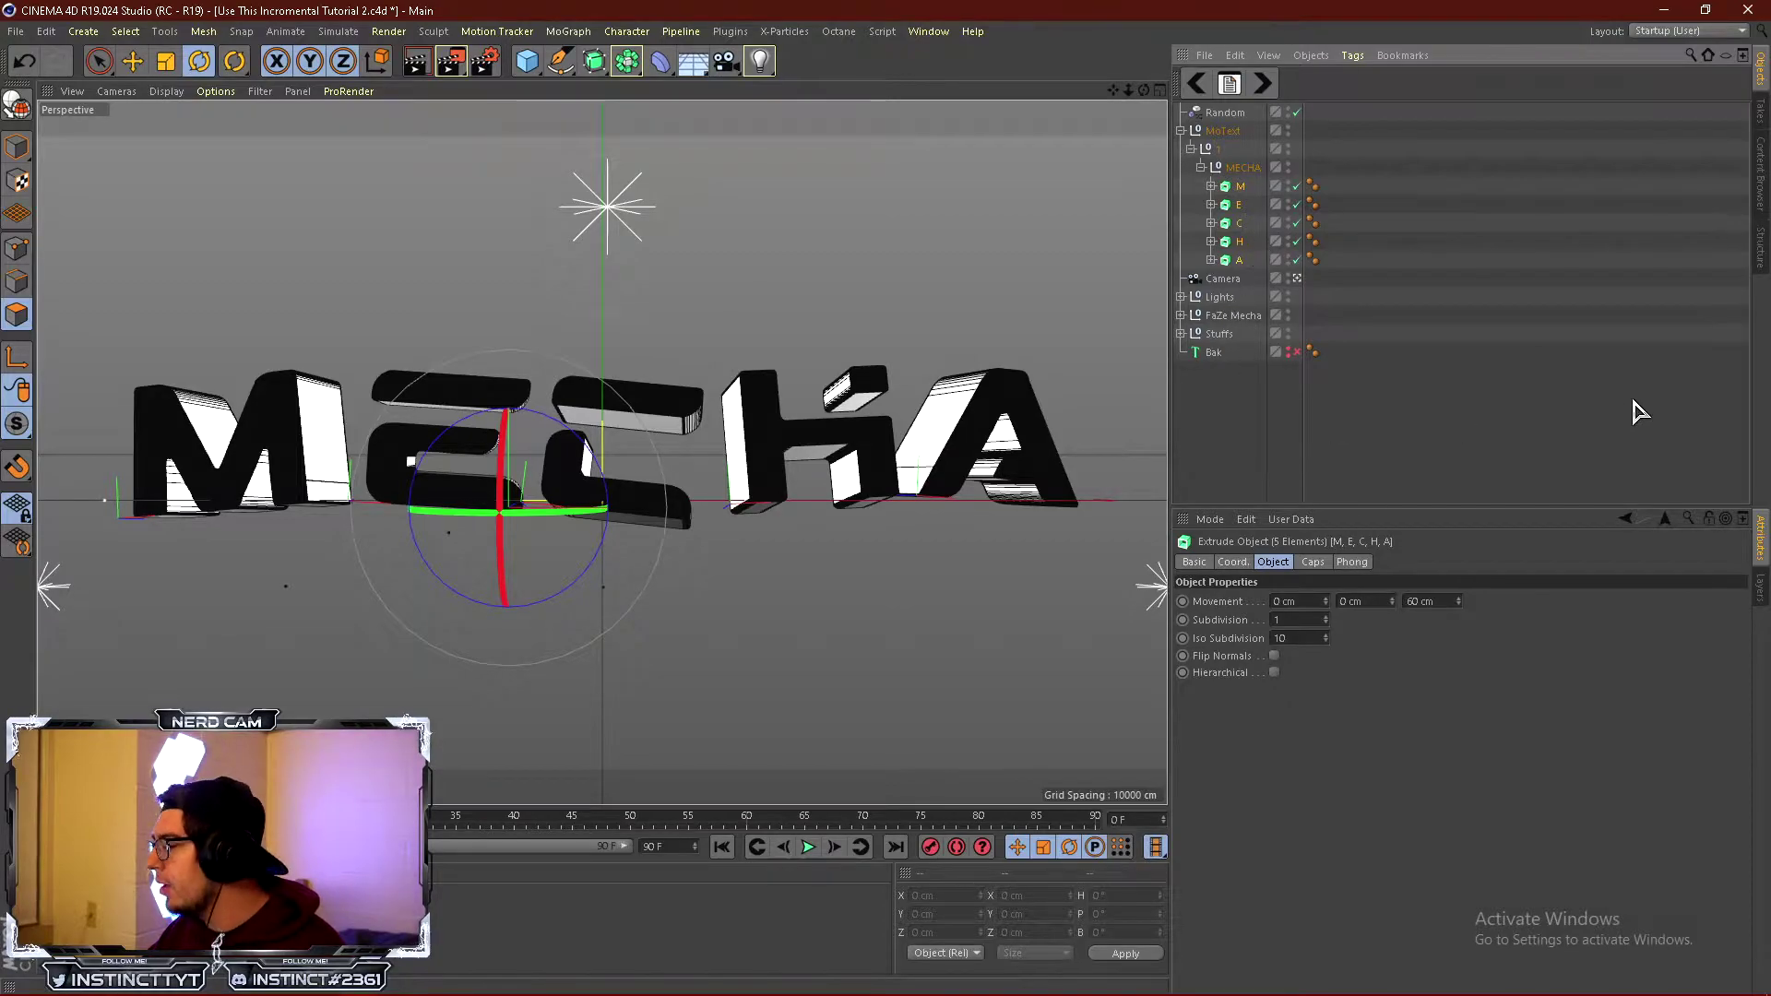
{"action": "key", "text": "c"}
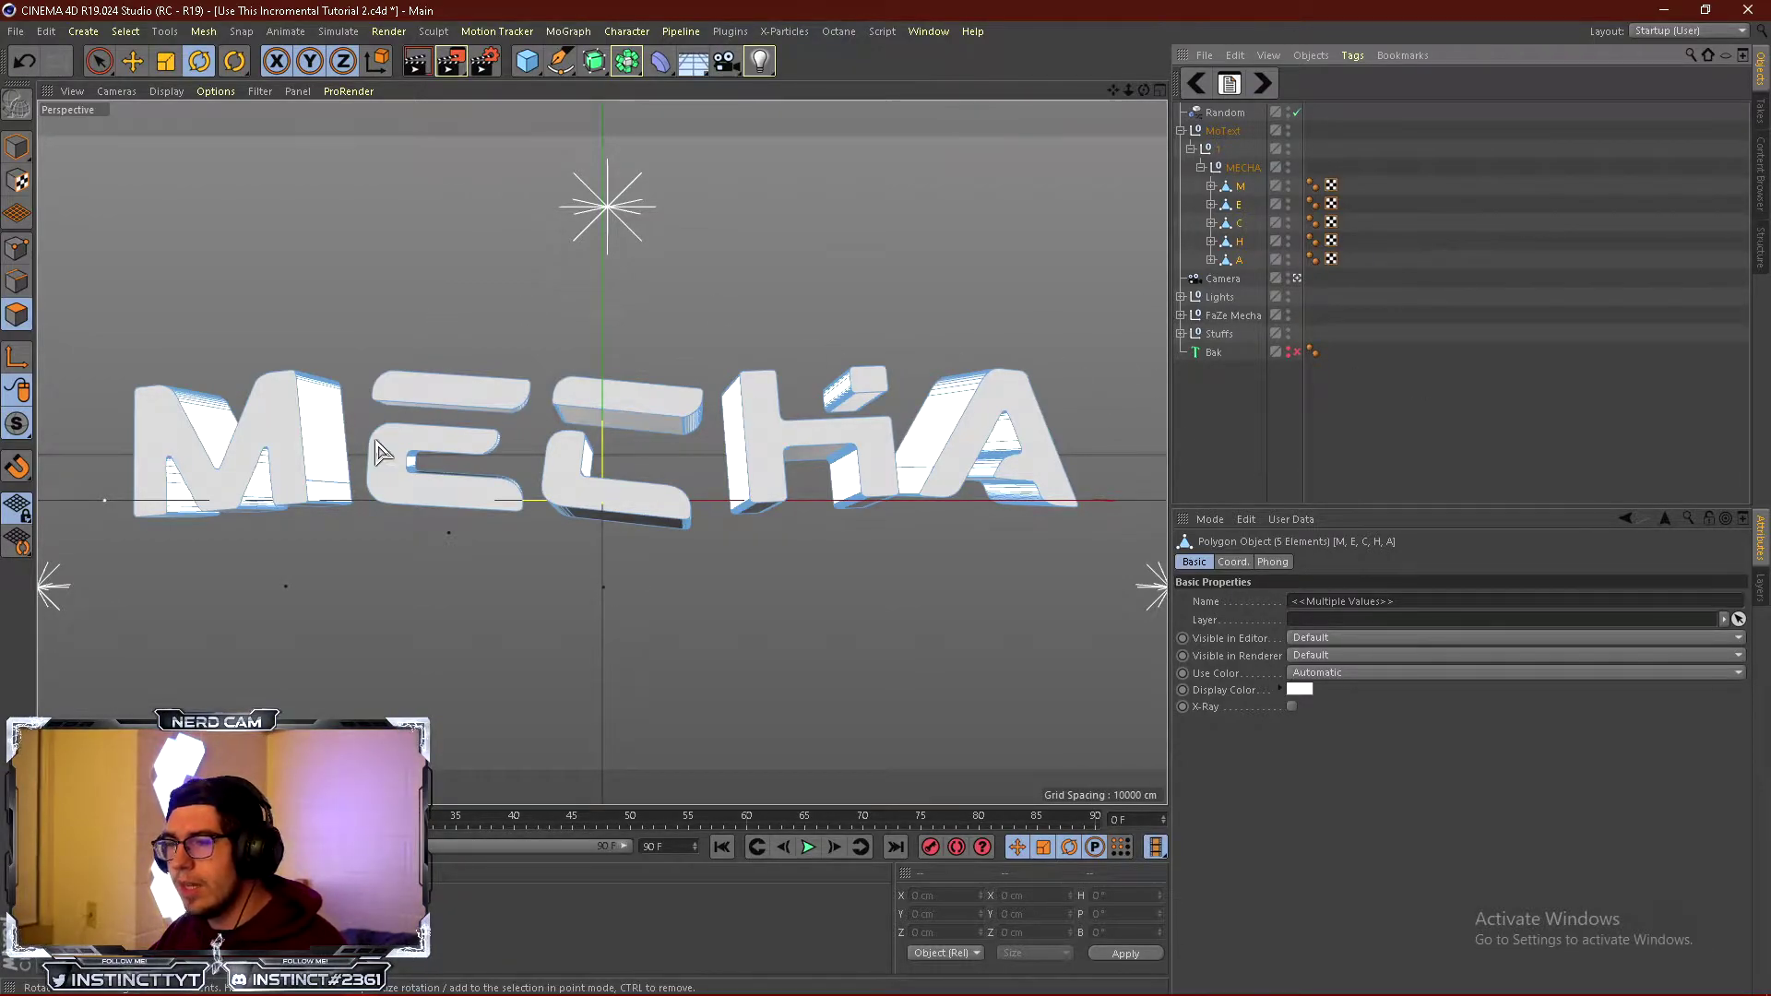
{"action": "left_click", "coordinate": [16, 318]}
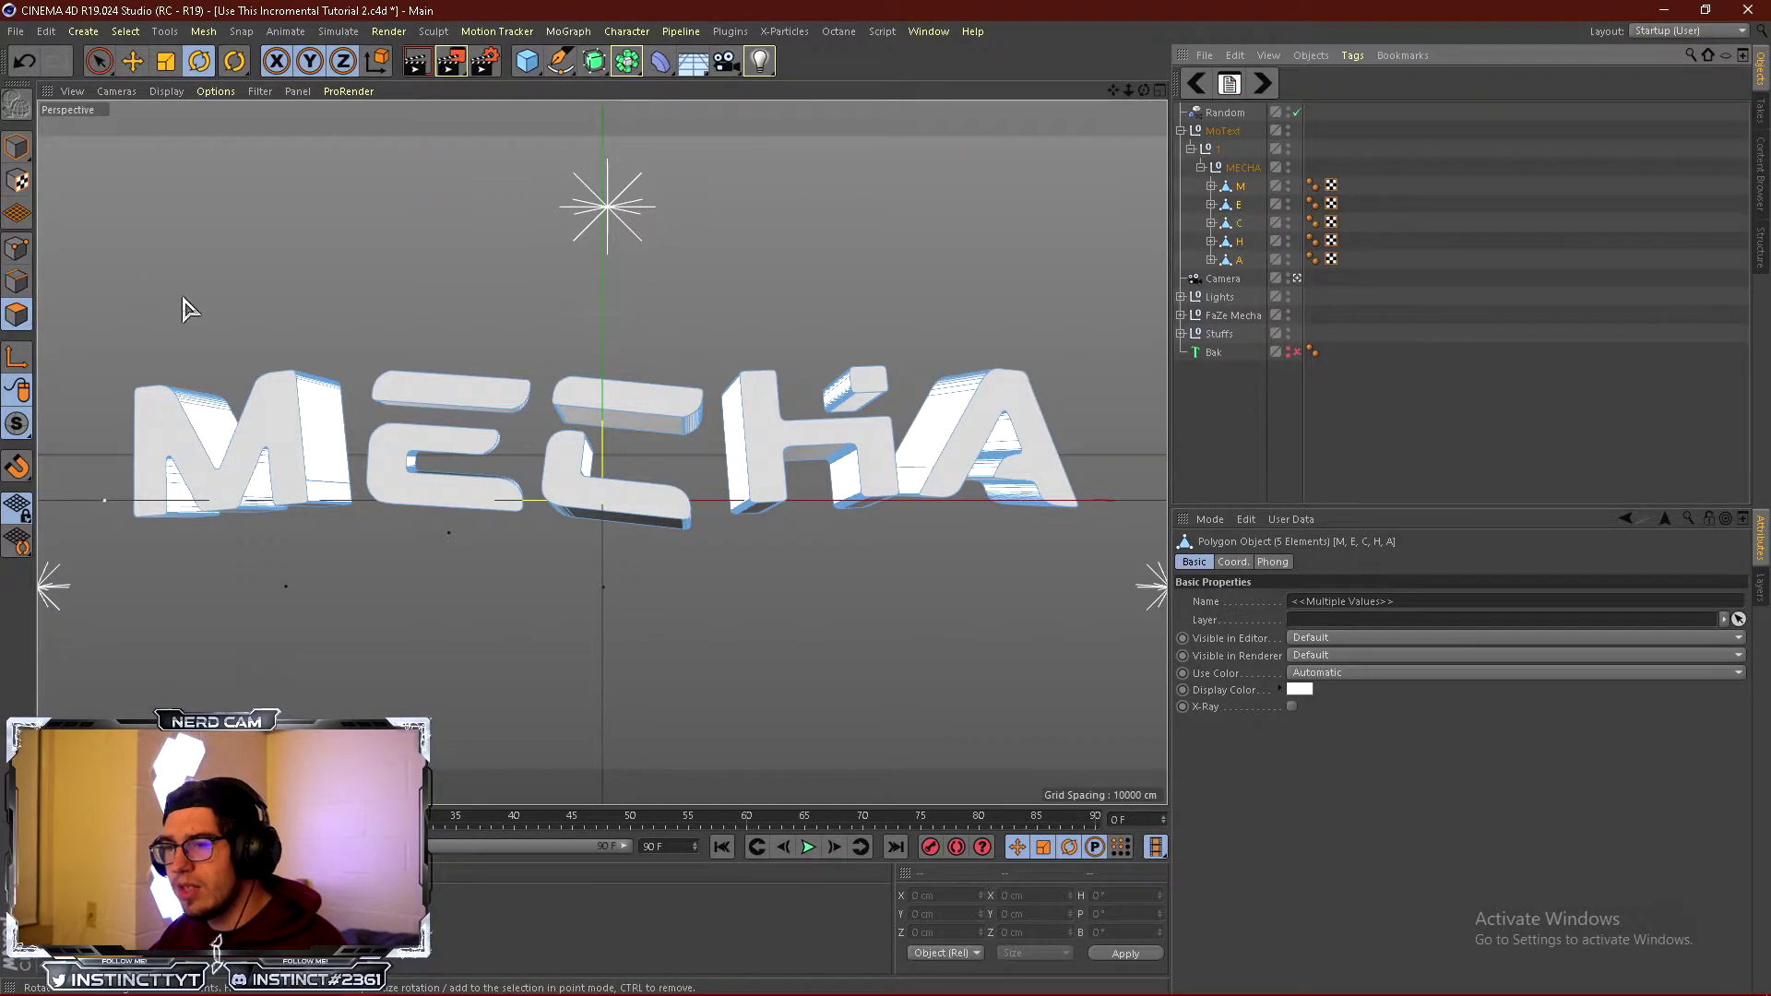
Activate Live Selection for the letter M and set the viewport display to Gouraud Shading.
{"action": "left_click", "coordinate": [99, 61]}
{"action": "left_click", "coordinate": [1242, 187]}
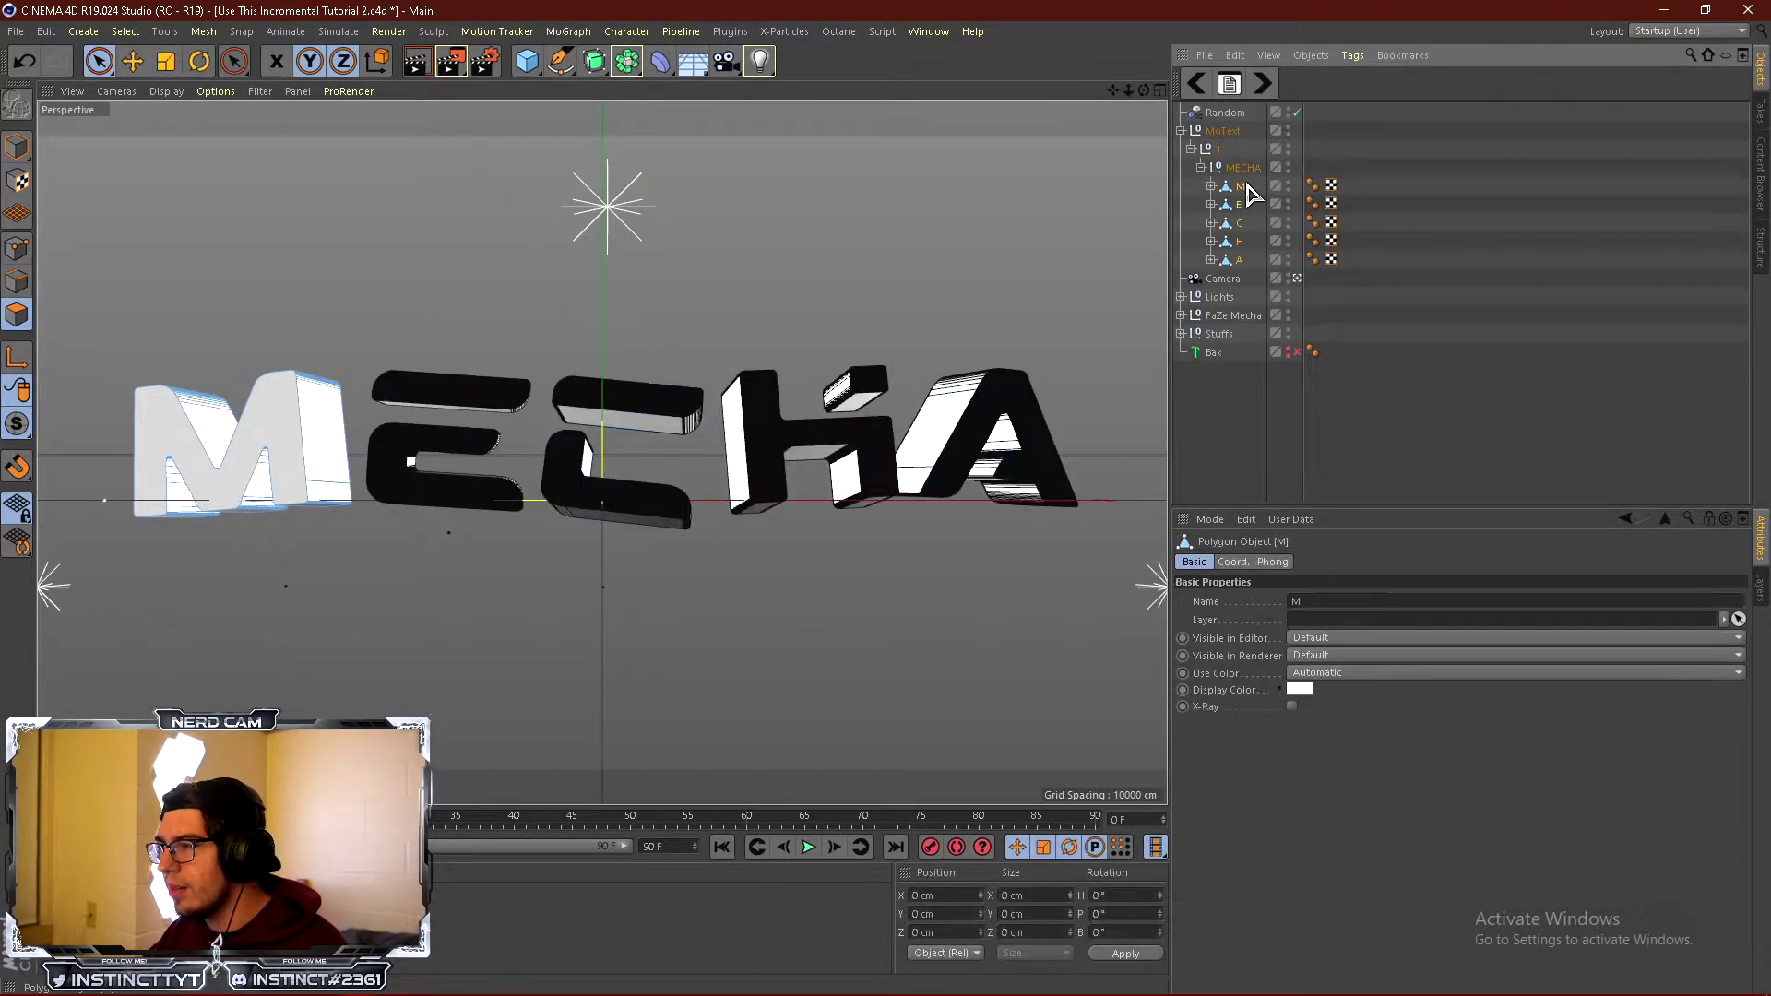
{"action": "left_click", "coordinate": [166, 92]}
{"action": "left_click", "coordinate": [212, 129]}
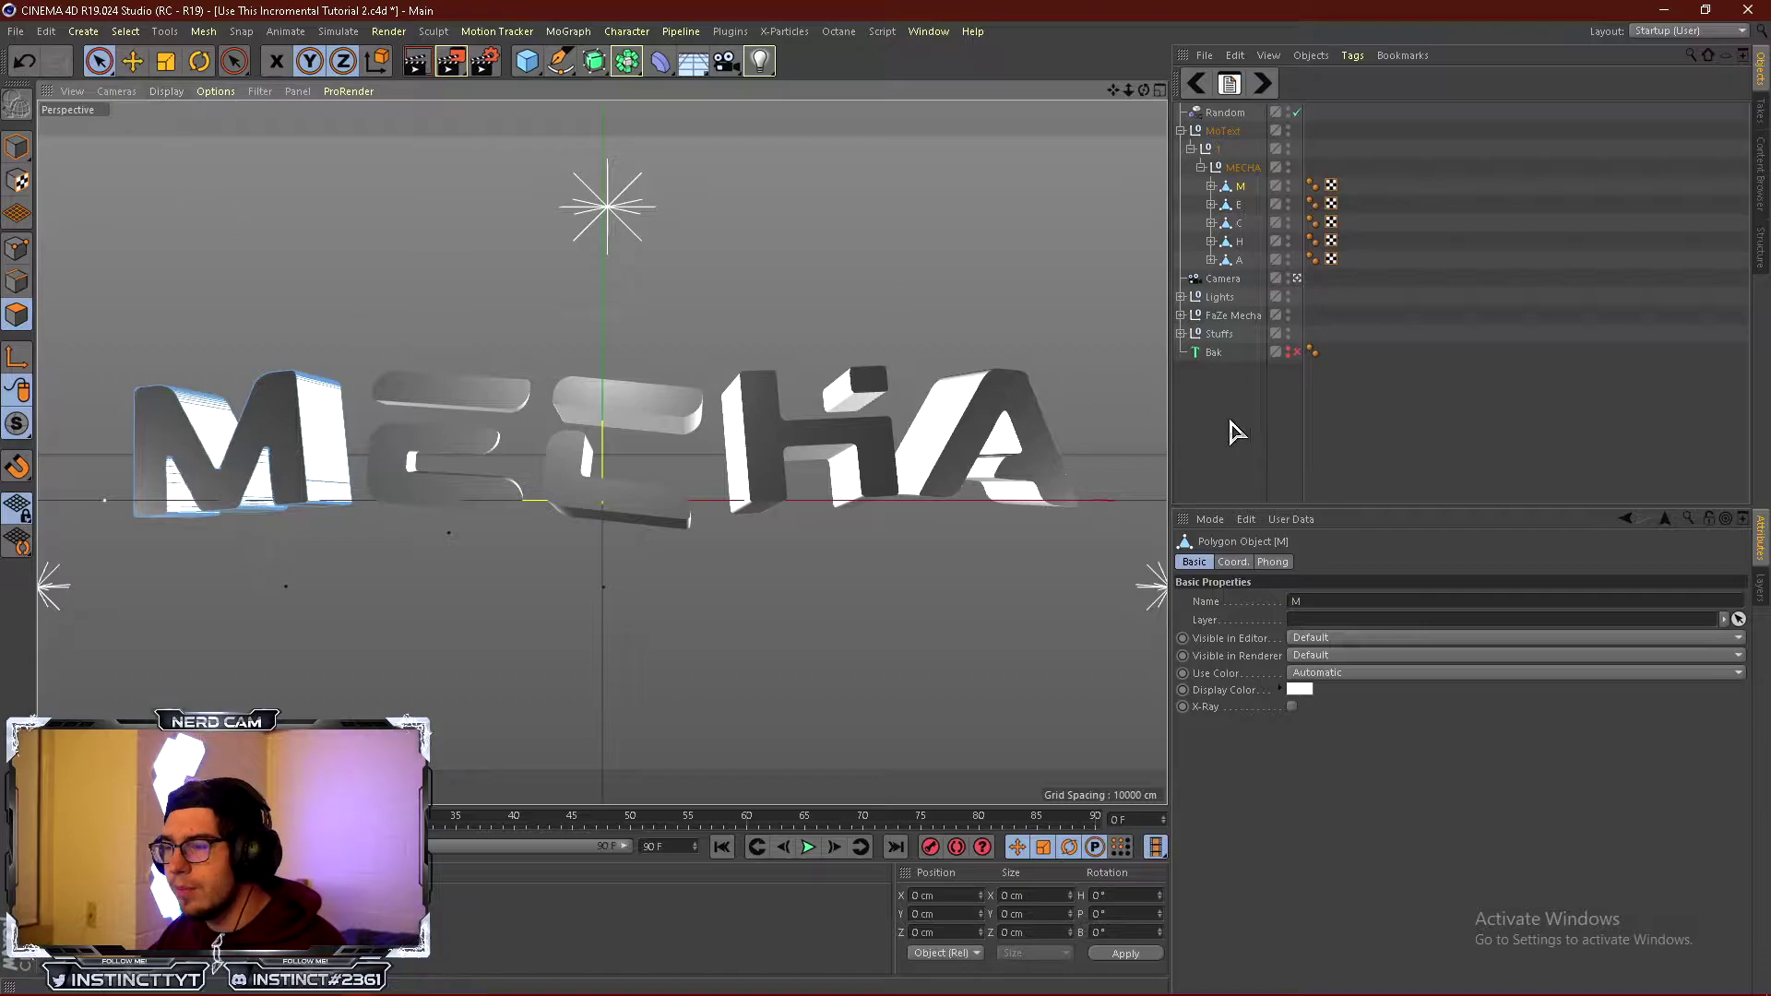
Leave the scene camera's view, select Cap 1 of the letter M and examine its front mesh up close.
{"action": "left_click", "coordinate": [1297, 280]}
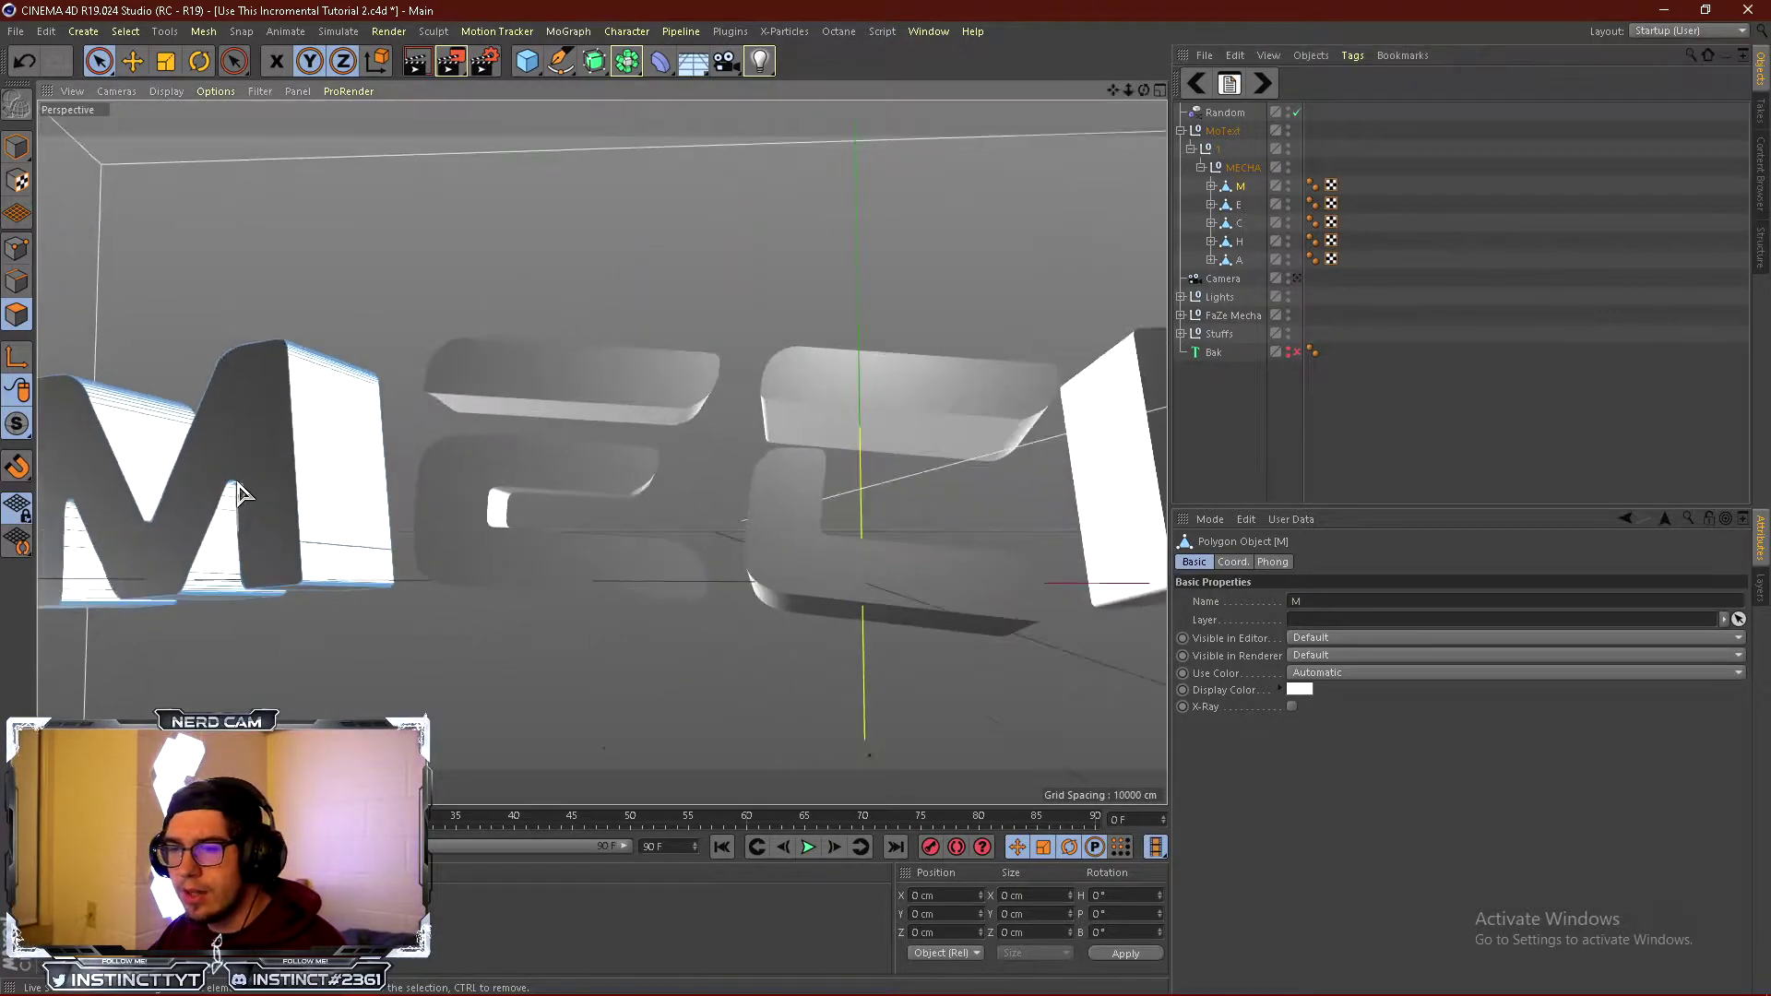
{"action": "left_click", "coordinate": [1211, 186]}
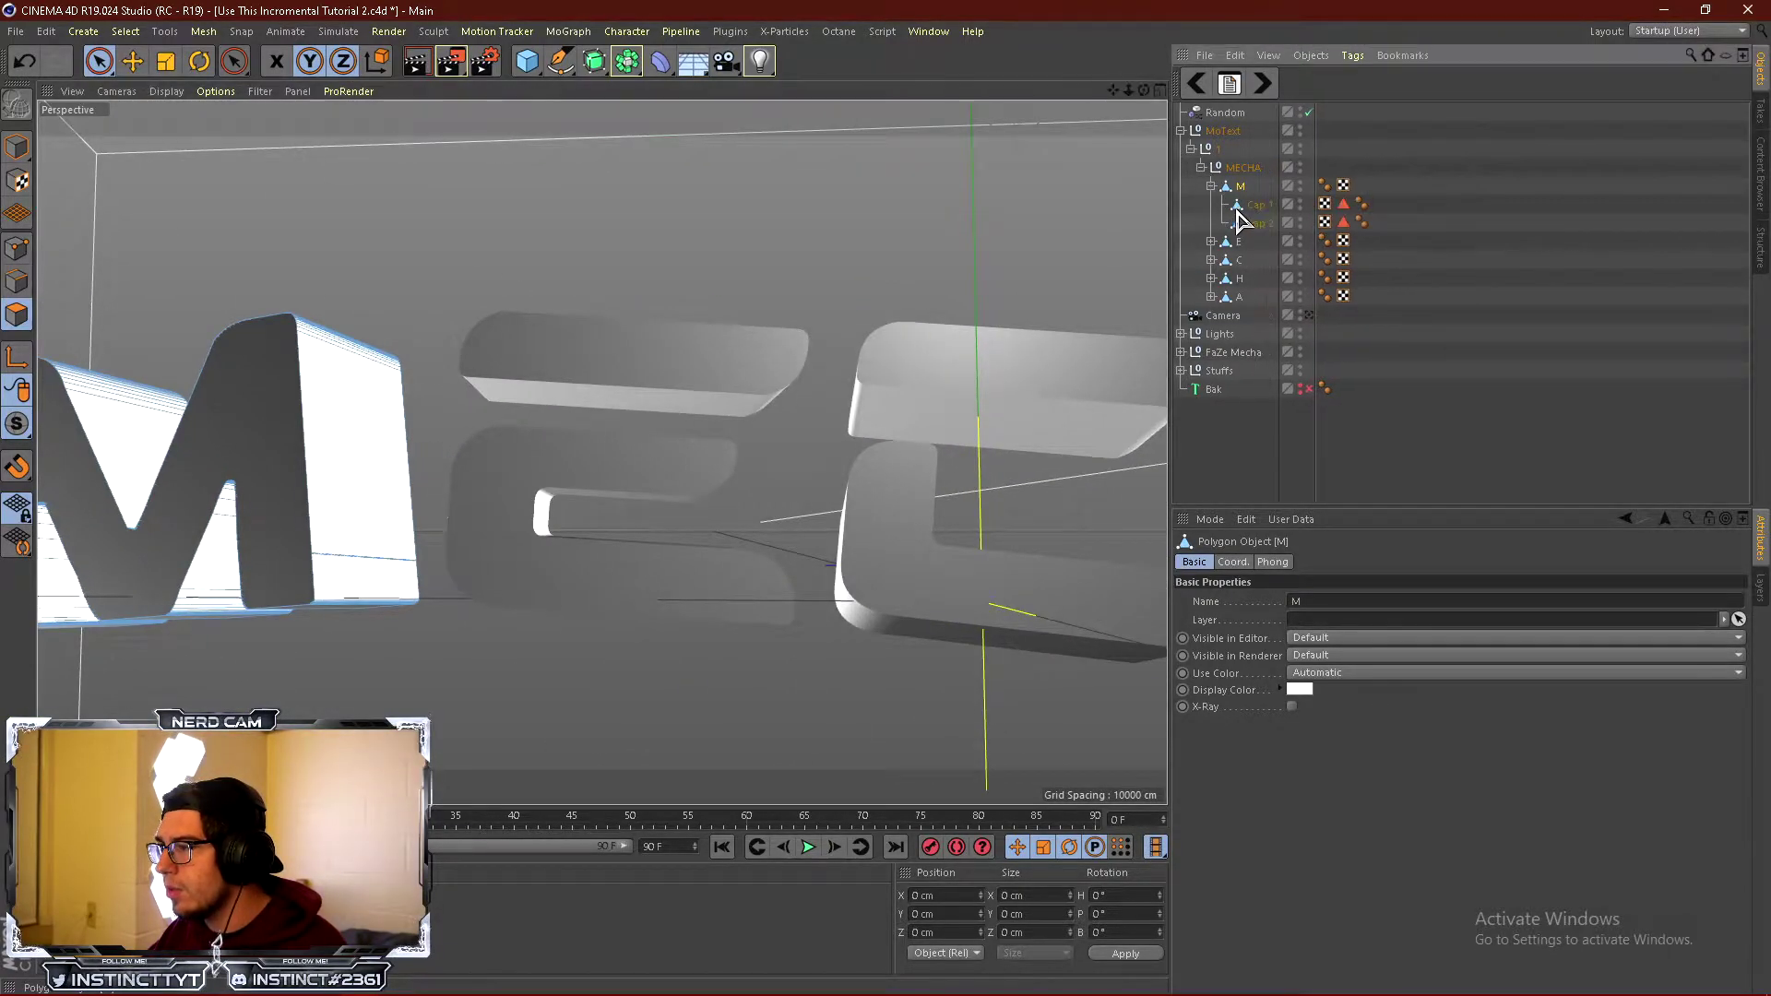
{"action": "left_click", "coordinate": [1254, 205]}
{"action": "scroll", "coordinate": [391, 439], "scroll_direction": "down", "scroll_amount": 3}
{"action": "scroll", "coordinate": [251, 487], "scroll_direction": "up", "scroll_amount": 9}
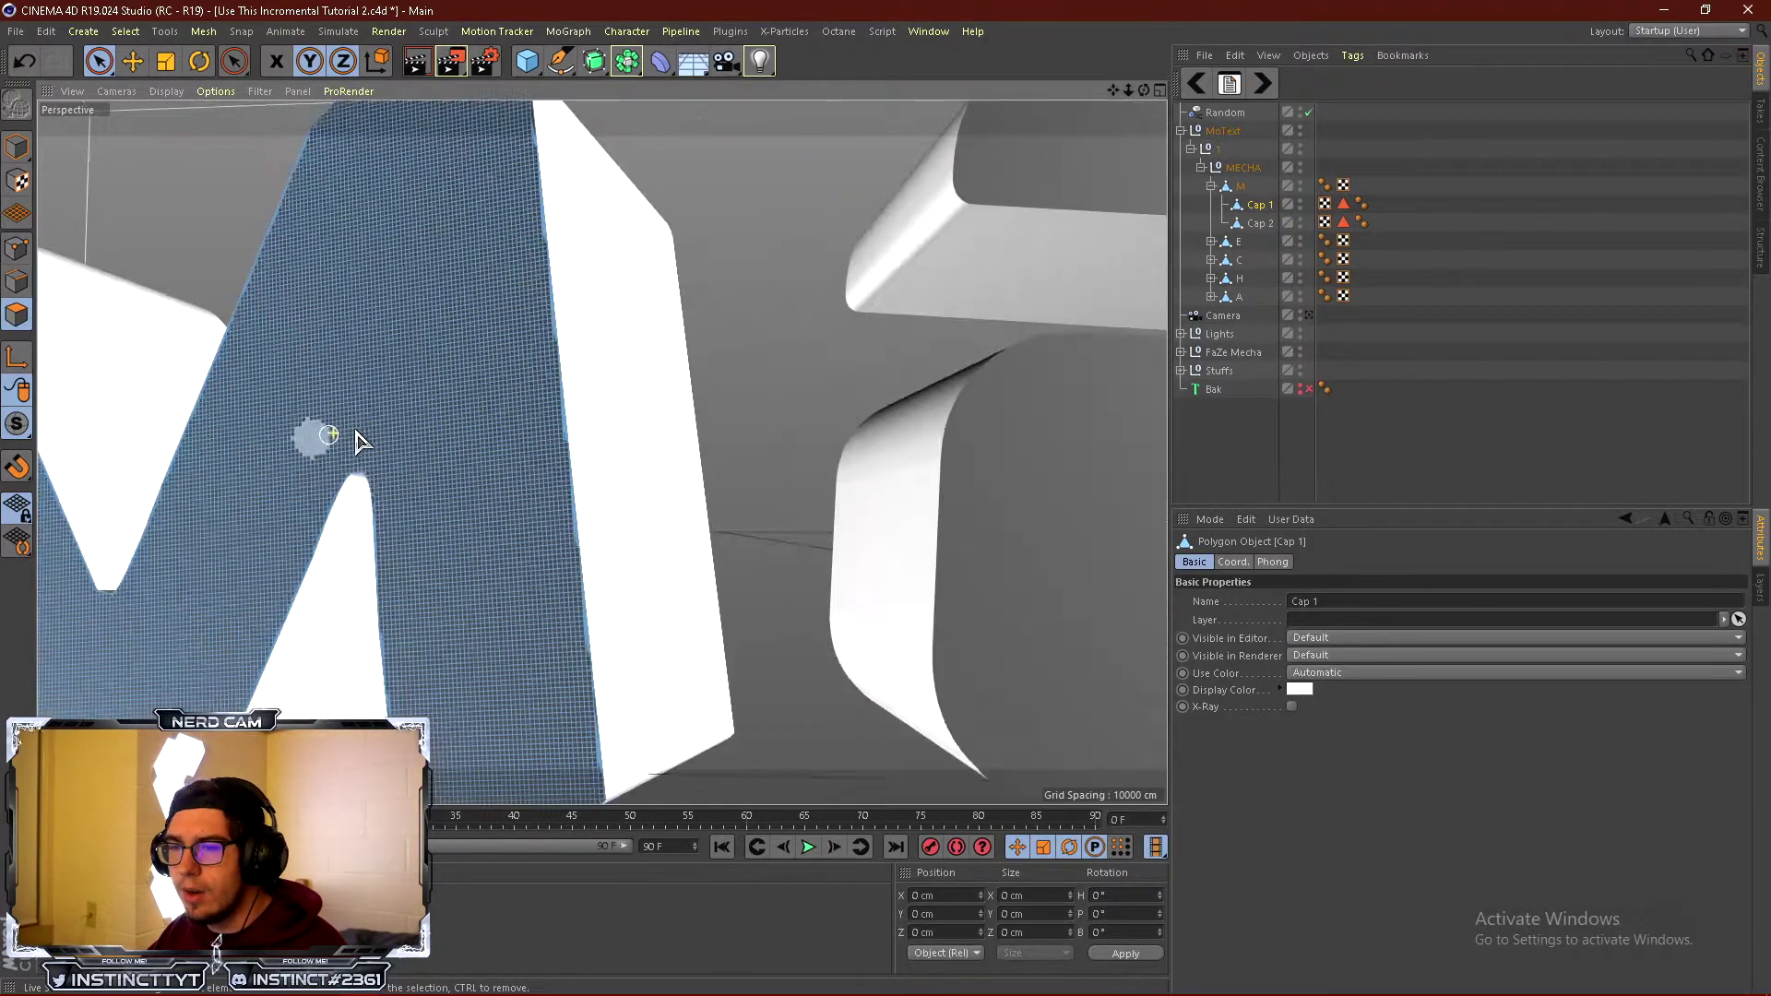
{"action": "scroll", "coordinate": [518, 380], "scroll_direction": "down", "scroll_amount": 4}
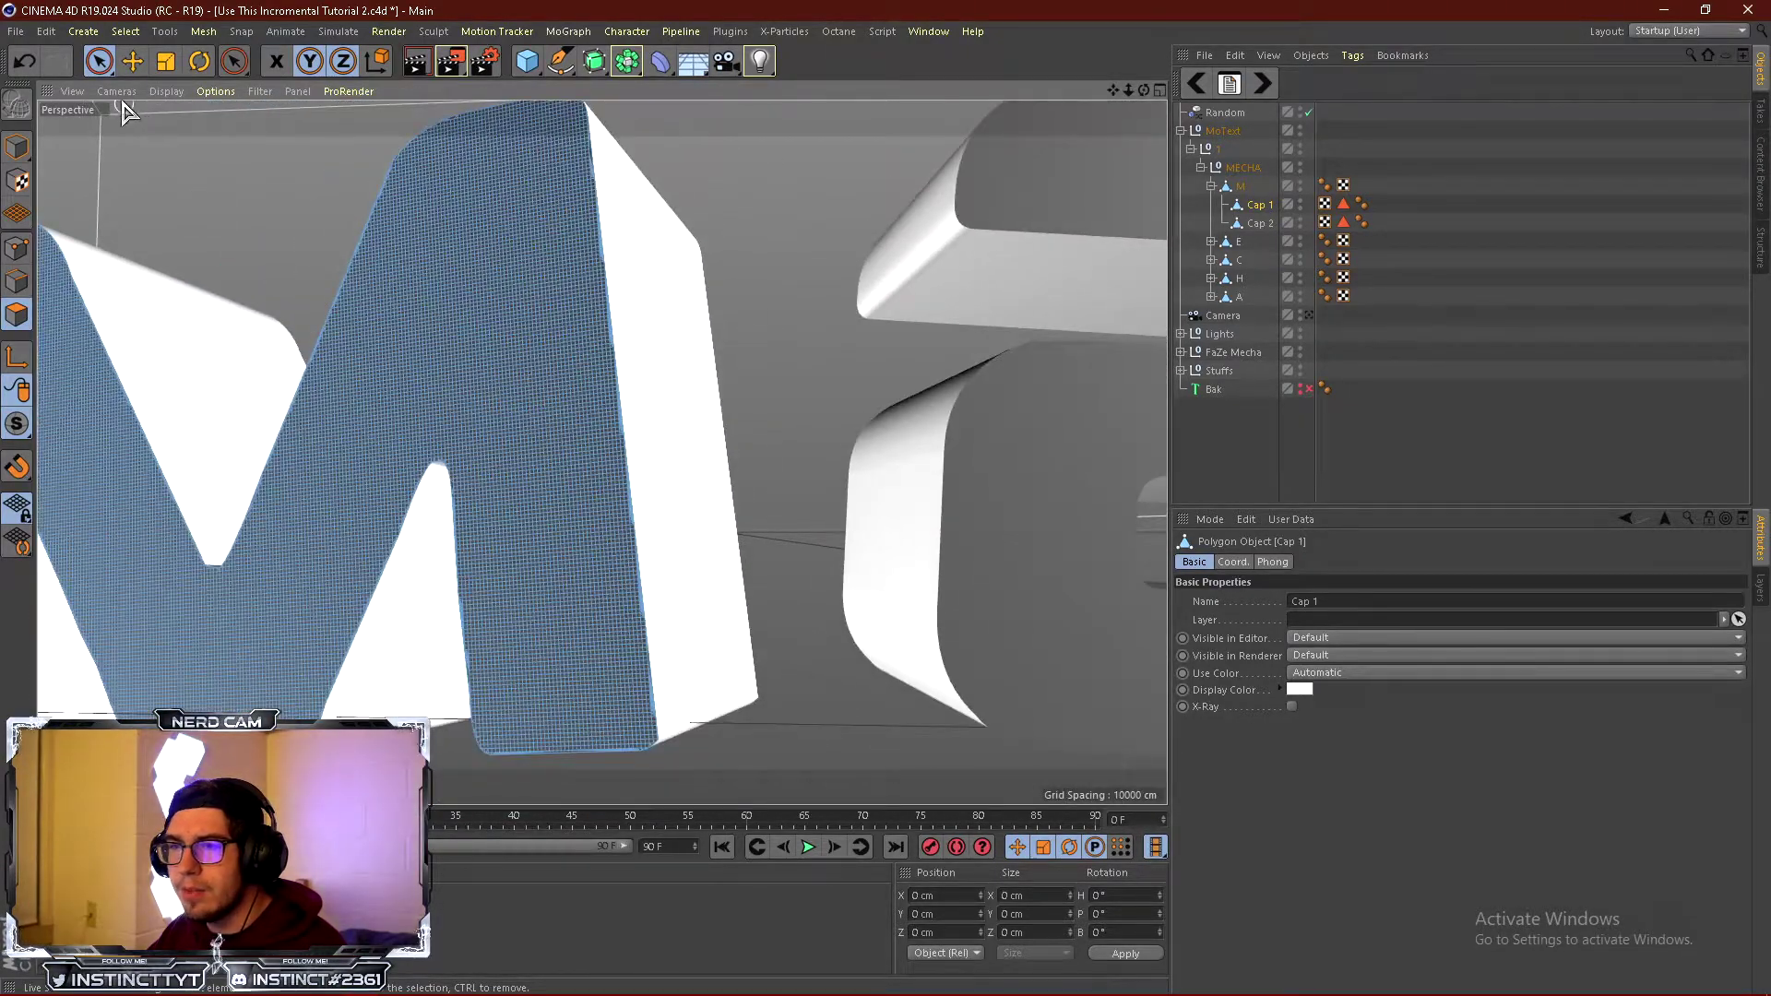
Set the viewport display to Gouraud Shading (Lines) and return to the scene camera's view.
{"action": "left_click", "coordinate": [168, 92]}
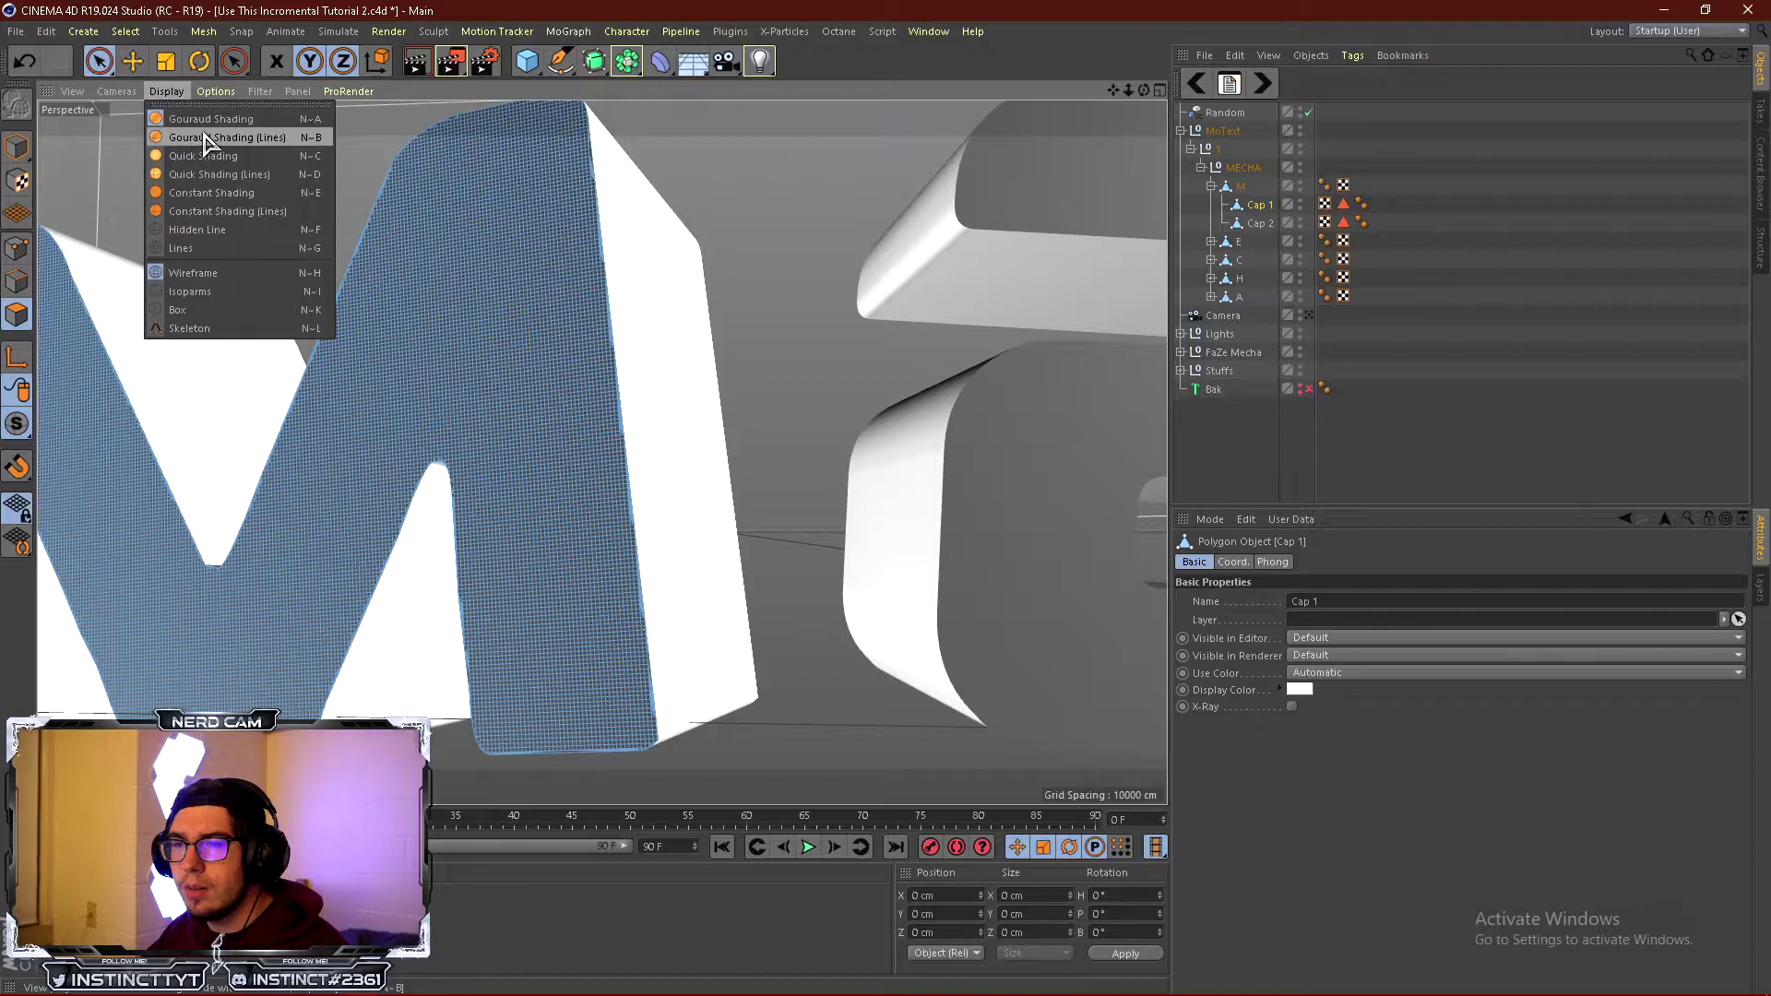
{"action": "left_click", "coordinate": [204, 138]}
{"action": "scroll", "coordinate": [550, 353], "scroll_direction": "down", "scroll_amount": 3}
{"action": "scroll", "coordinate": [515, 406], "scroll_direction": "up", "scroll_amount": 5}
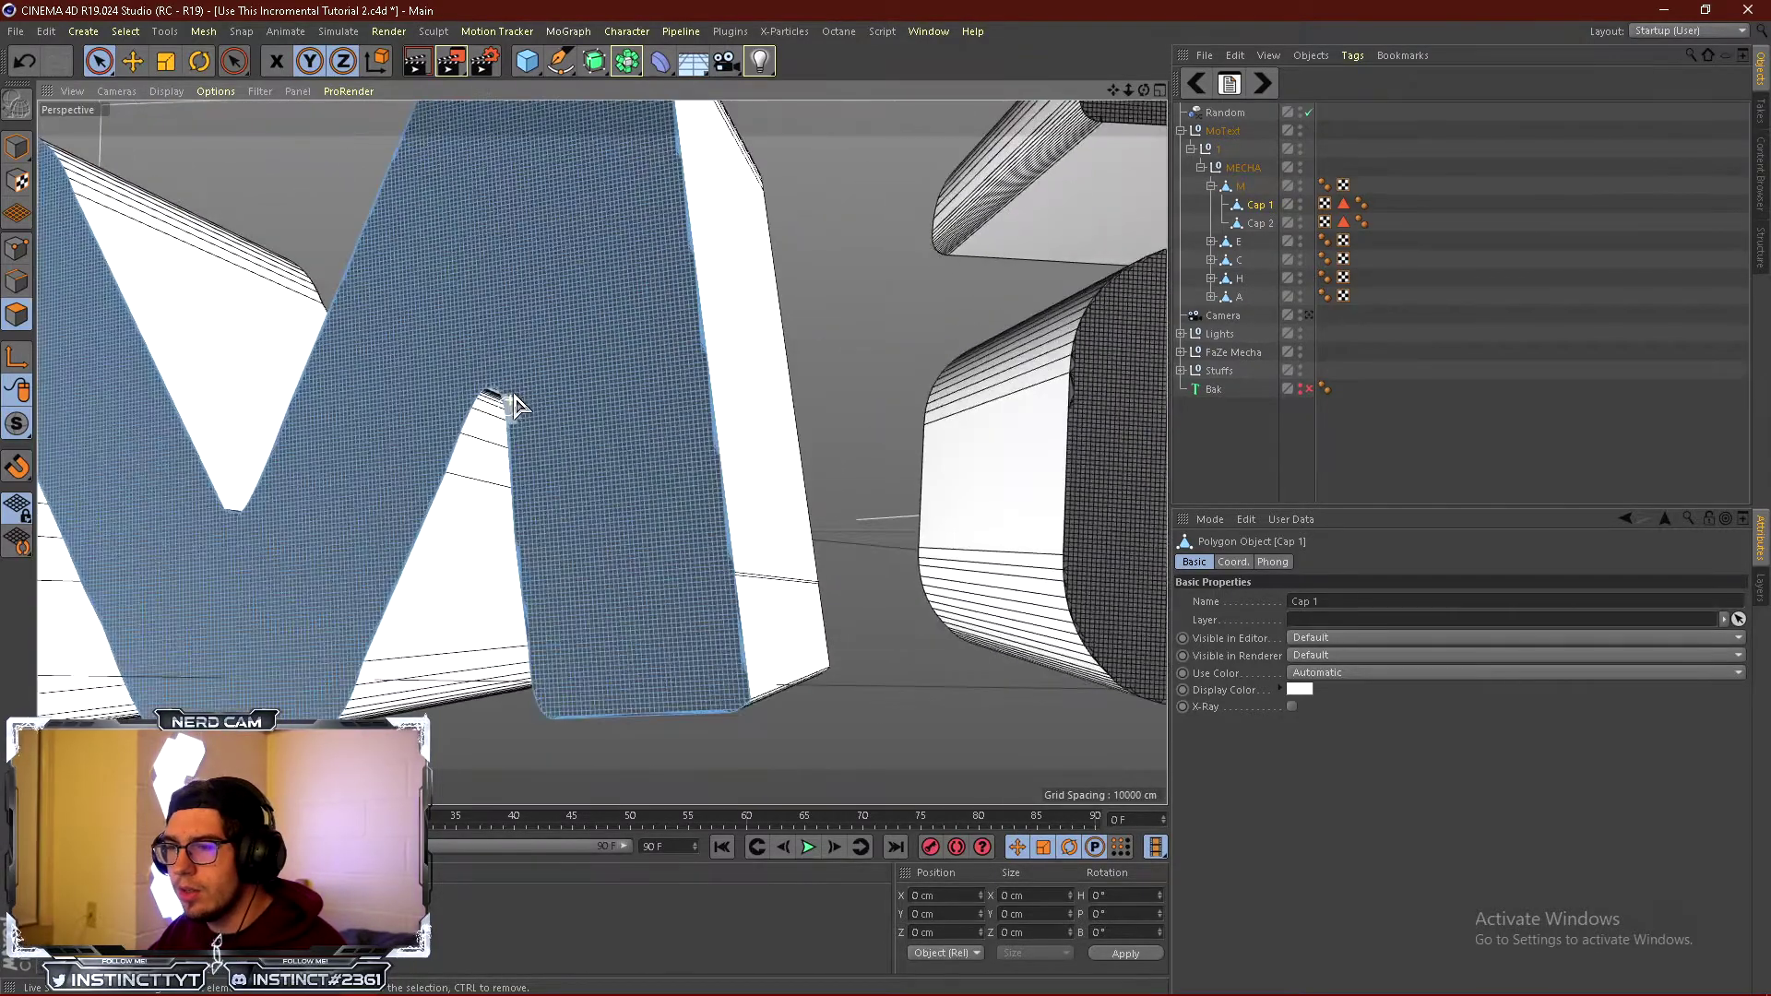
{"action": "scroll", "coordinate": [517, 406], "scroll_direction": "down", "scroll_amount": 6}
{"action": "left_click_drag", "start_coordinate": [498, 346], "coordinate": [332, 392], "text": "alt"}
{"action": "left_click", "coordinate": [1309, 315]}
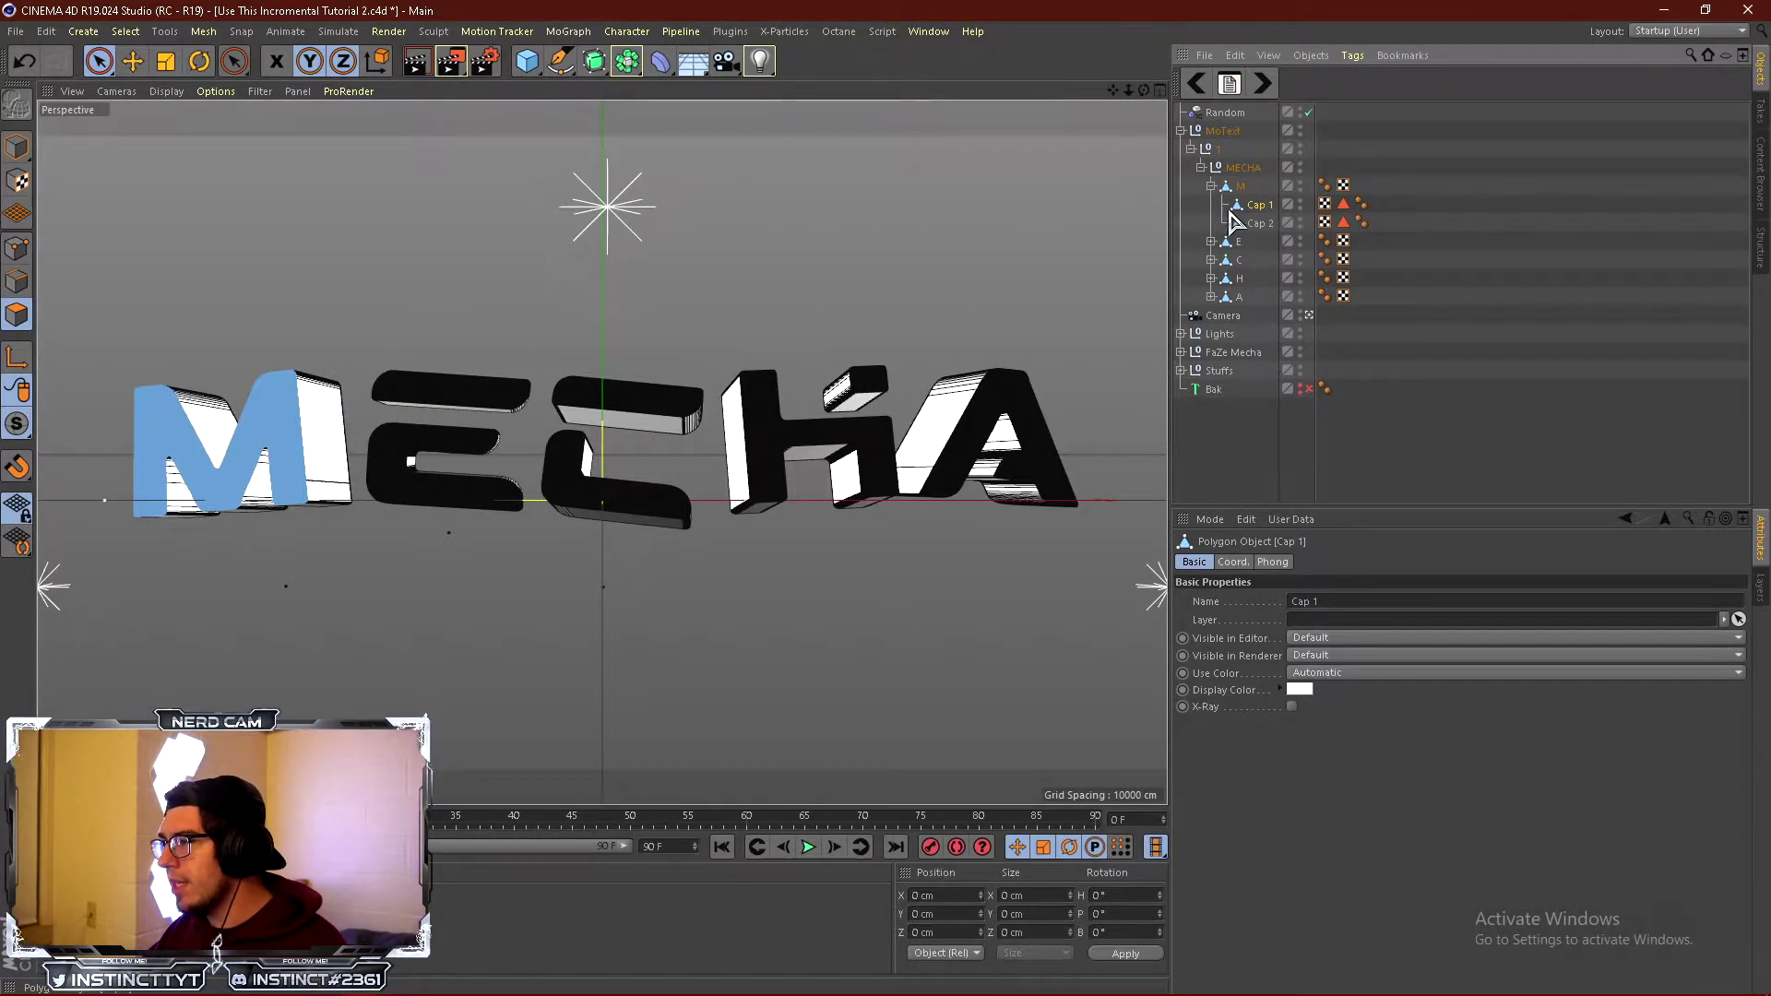
Look through the M, E and C letter objects and examine Cap 1 inside the M's hierarchy.
{"action": "left_click", "coordinate": [1211, 187]}
{"action": "left_click", "coordinate": [1219, 189]}
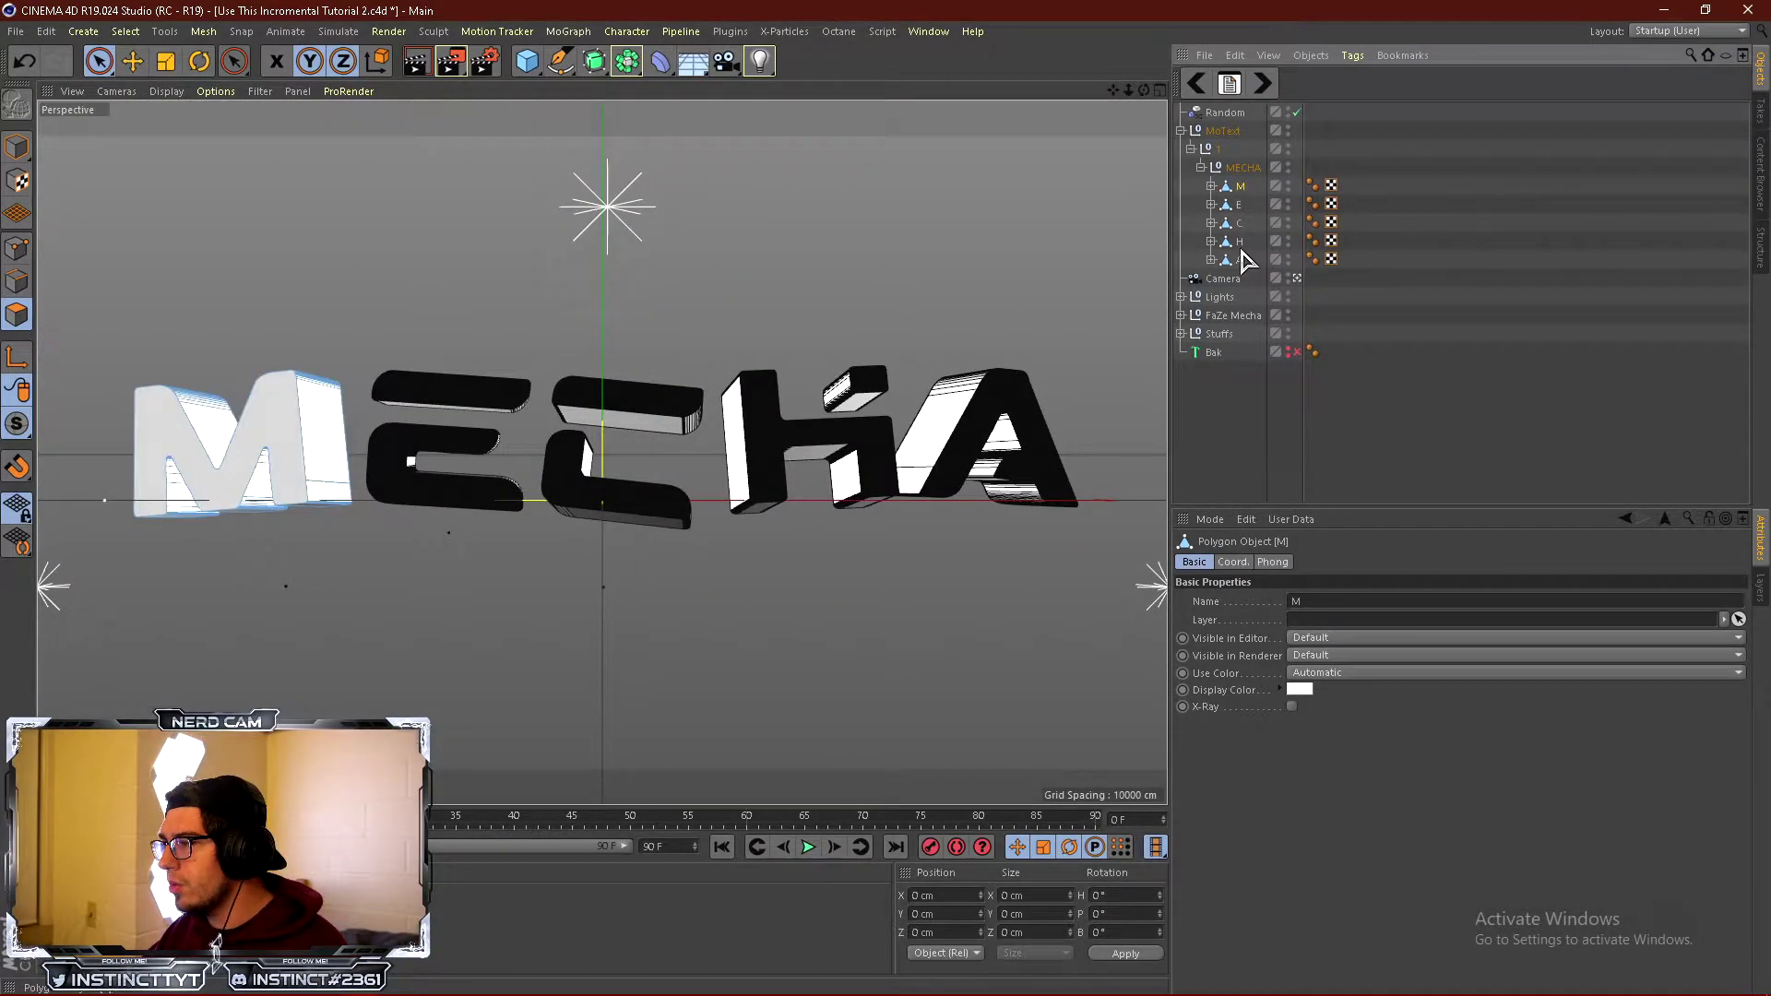
{"action": "left_click", "coordinate": [1233, 205]}
{"action": "left_click", "coordinate": [1235, 224]}
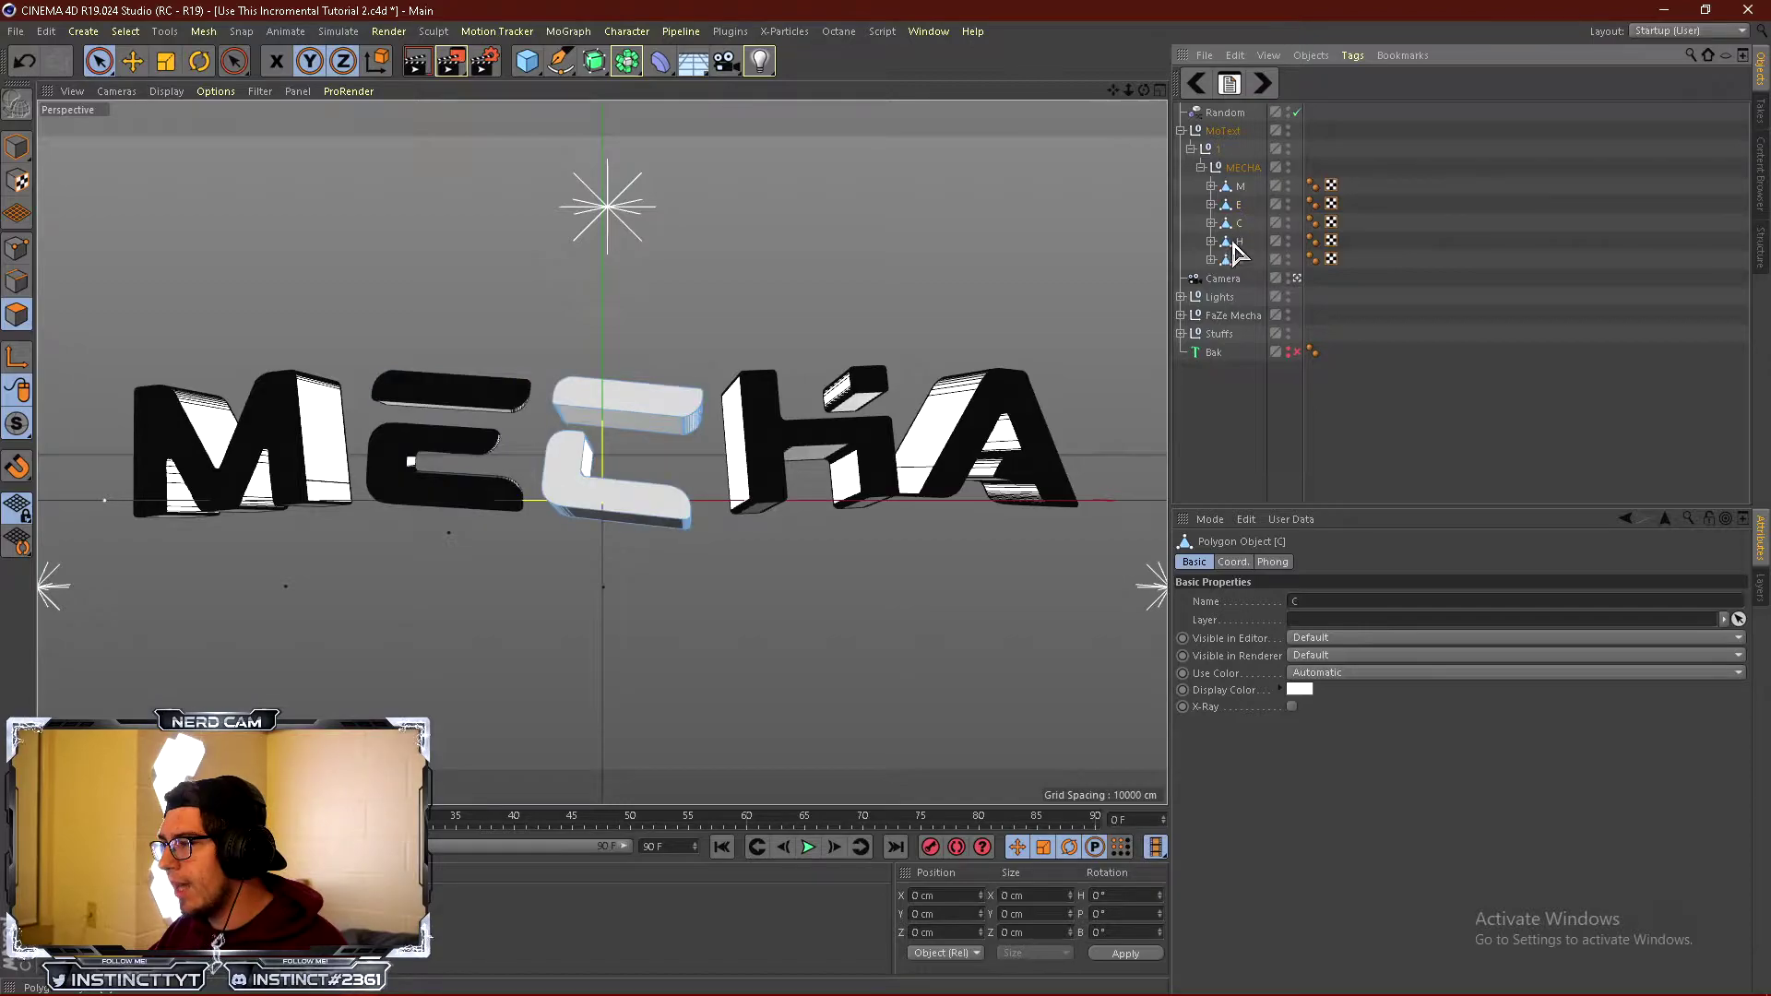
{"action": "left_click", "coordinate": [1241, 188]}
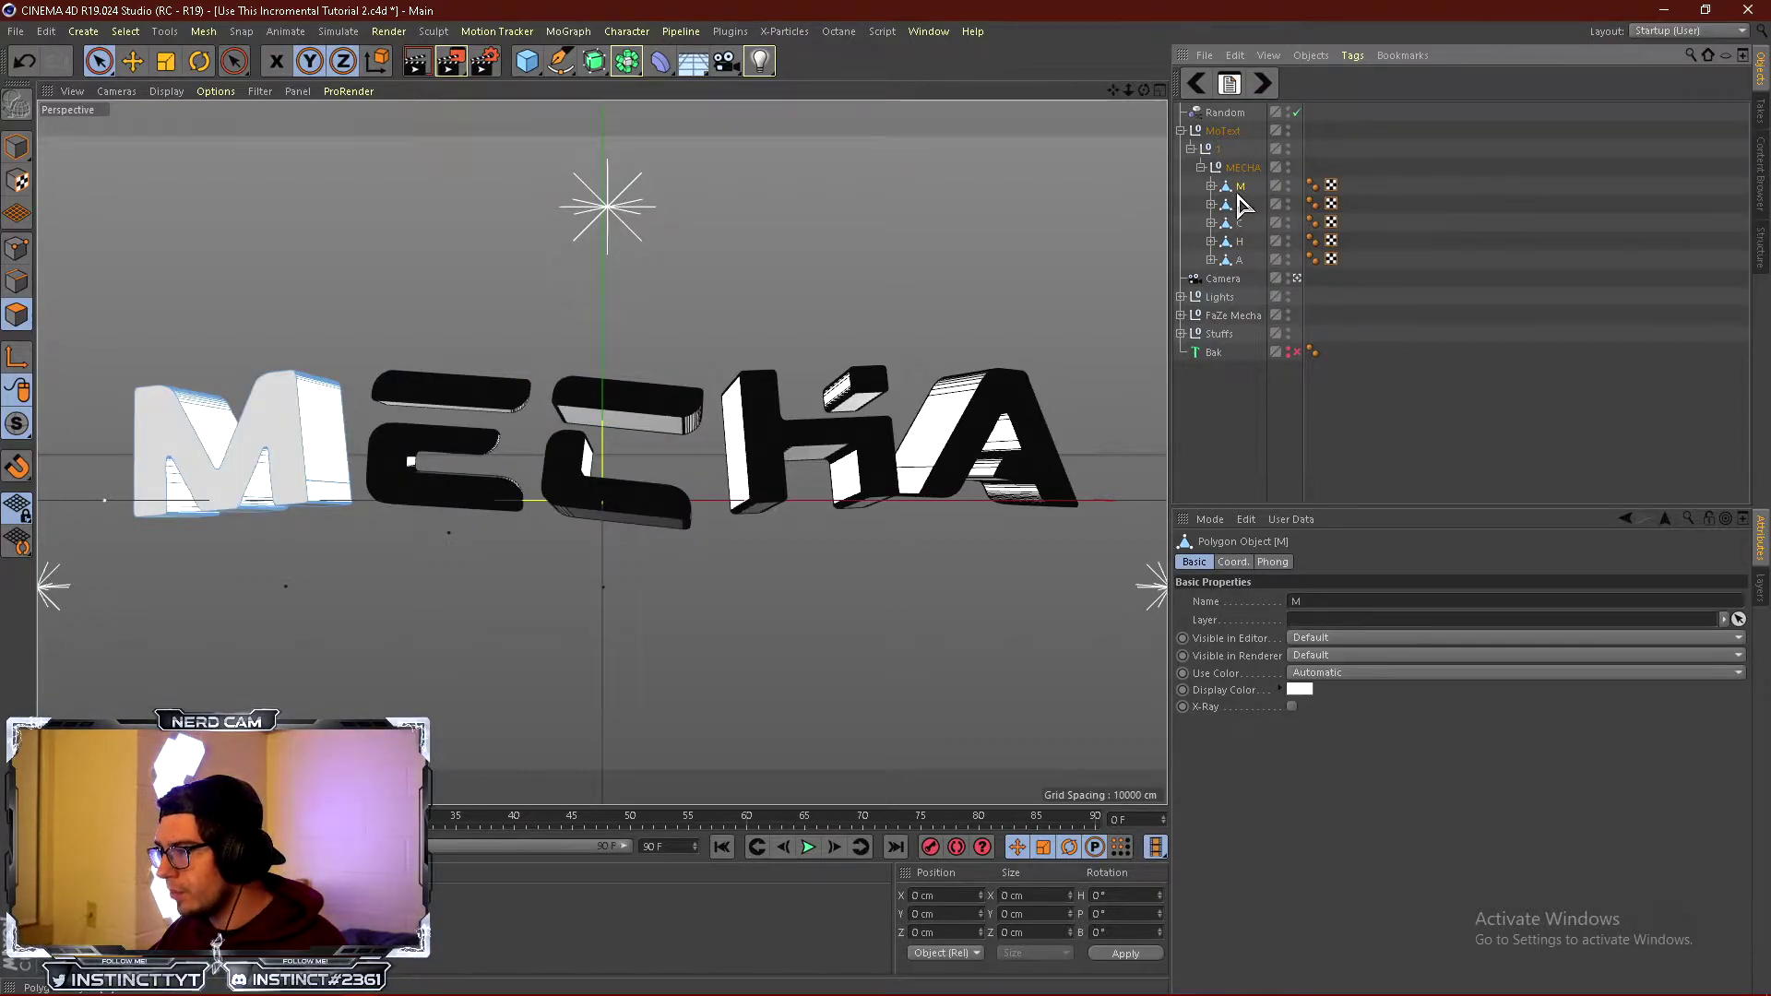
{"action": "left_click", "coordinate": [1211, 186]}
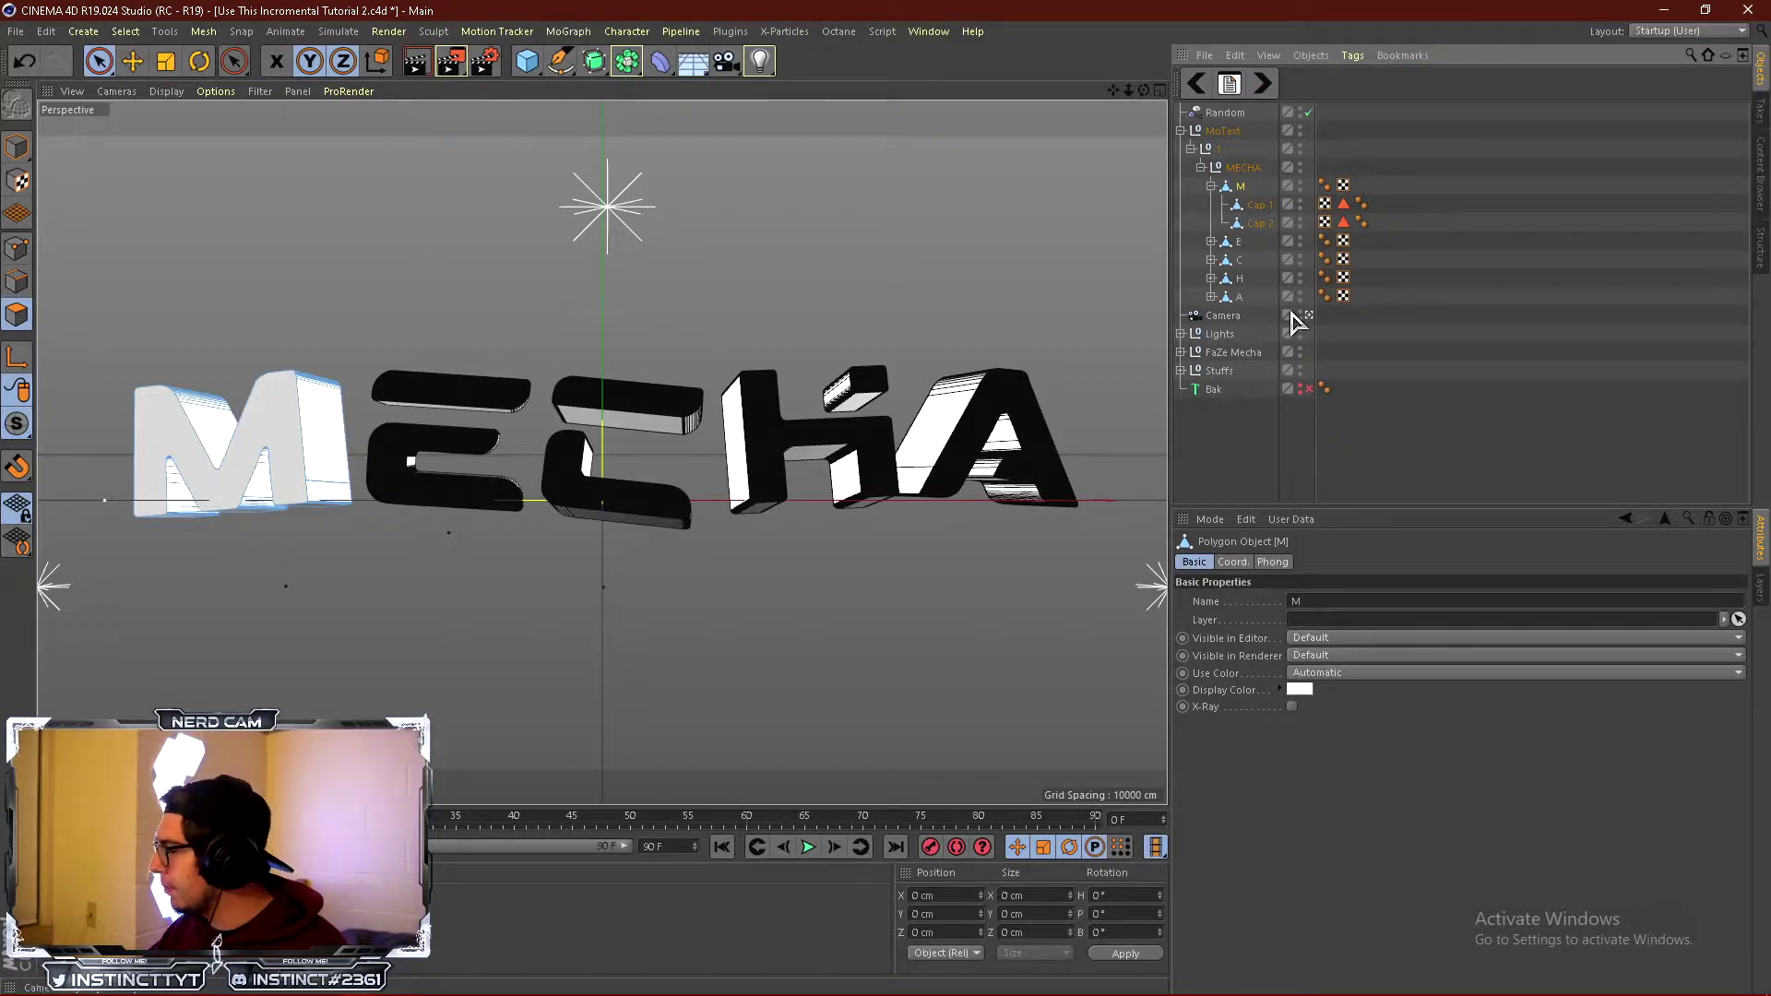
{"action": "left_click", "coordinate": [1244, 206]}
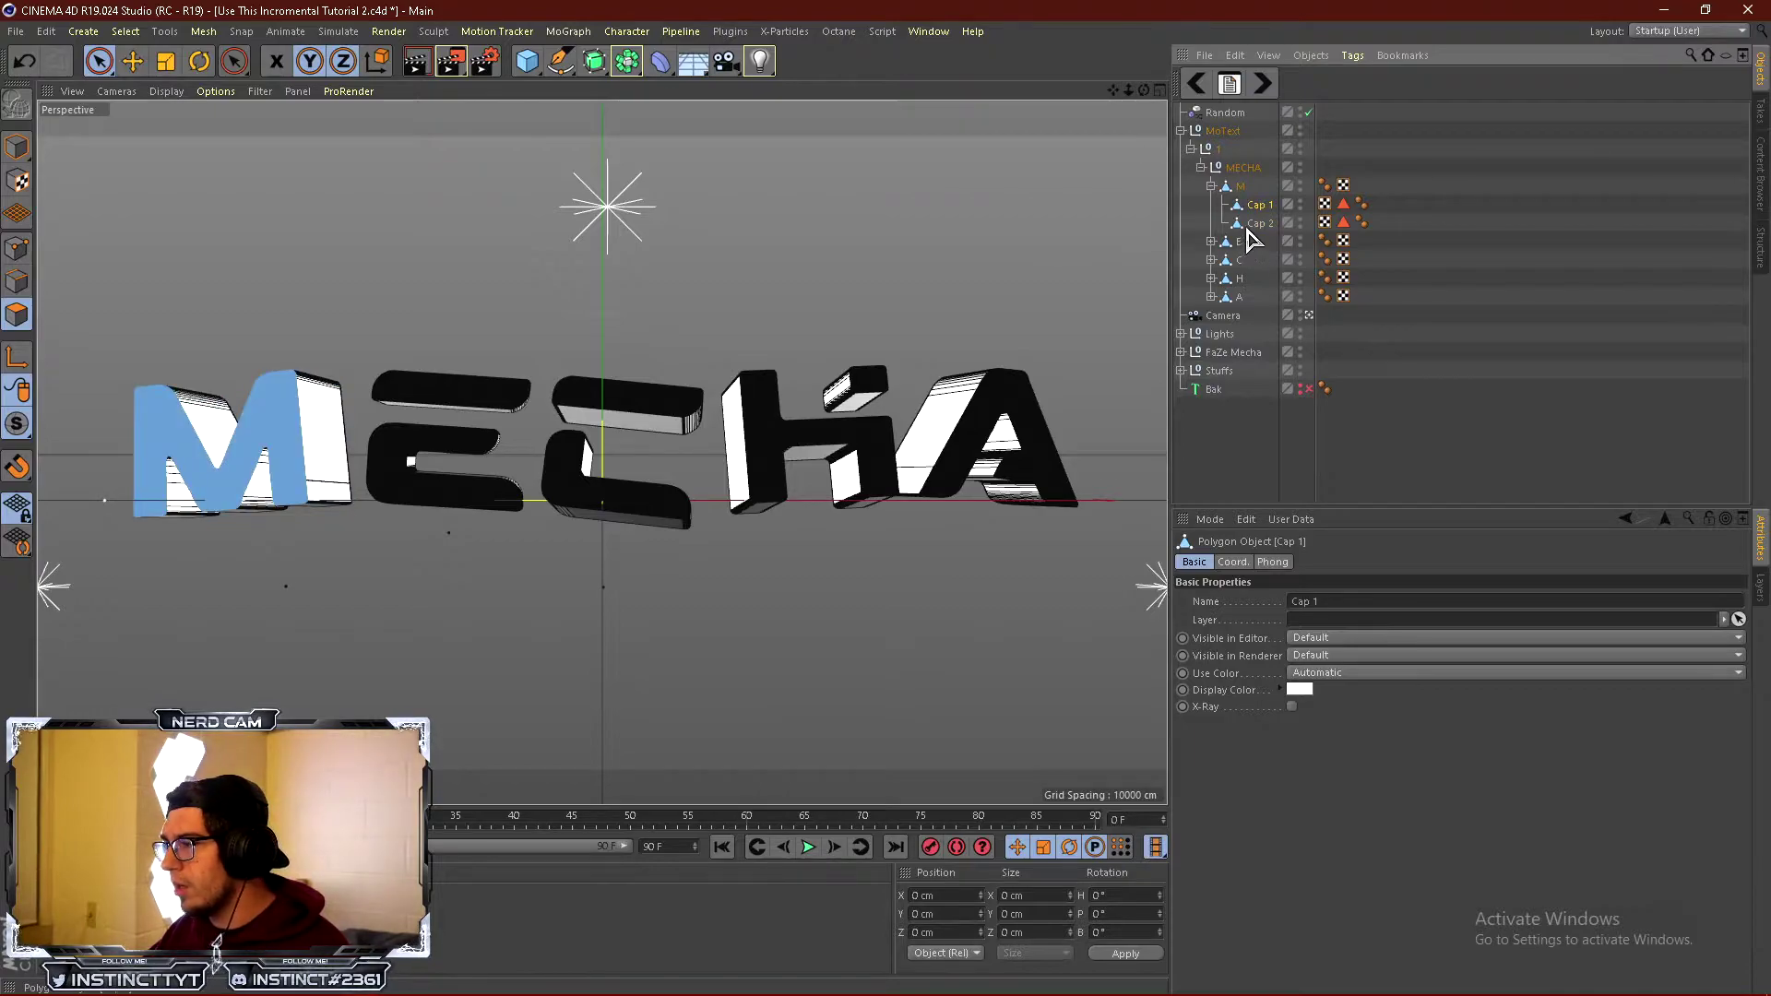
{"action": "left_click", "coordinate": [1240, 190]}
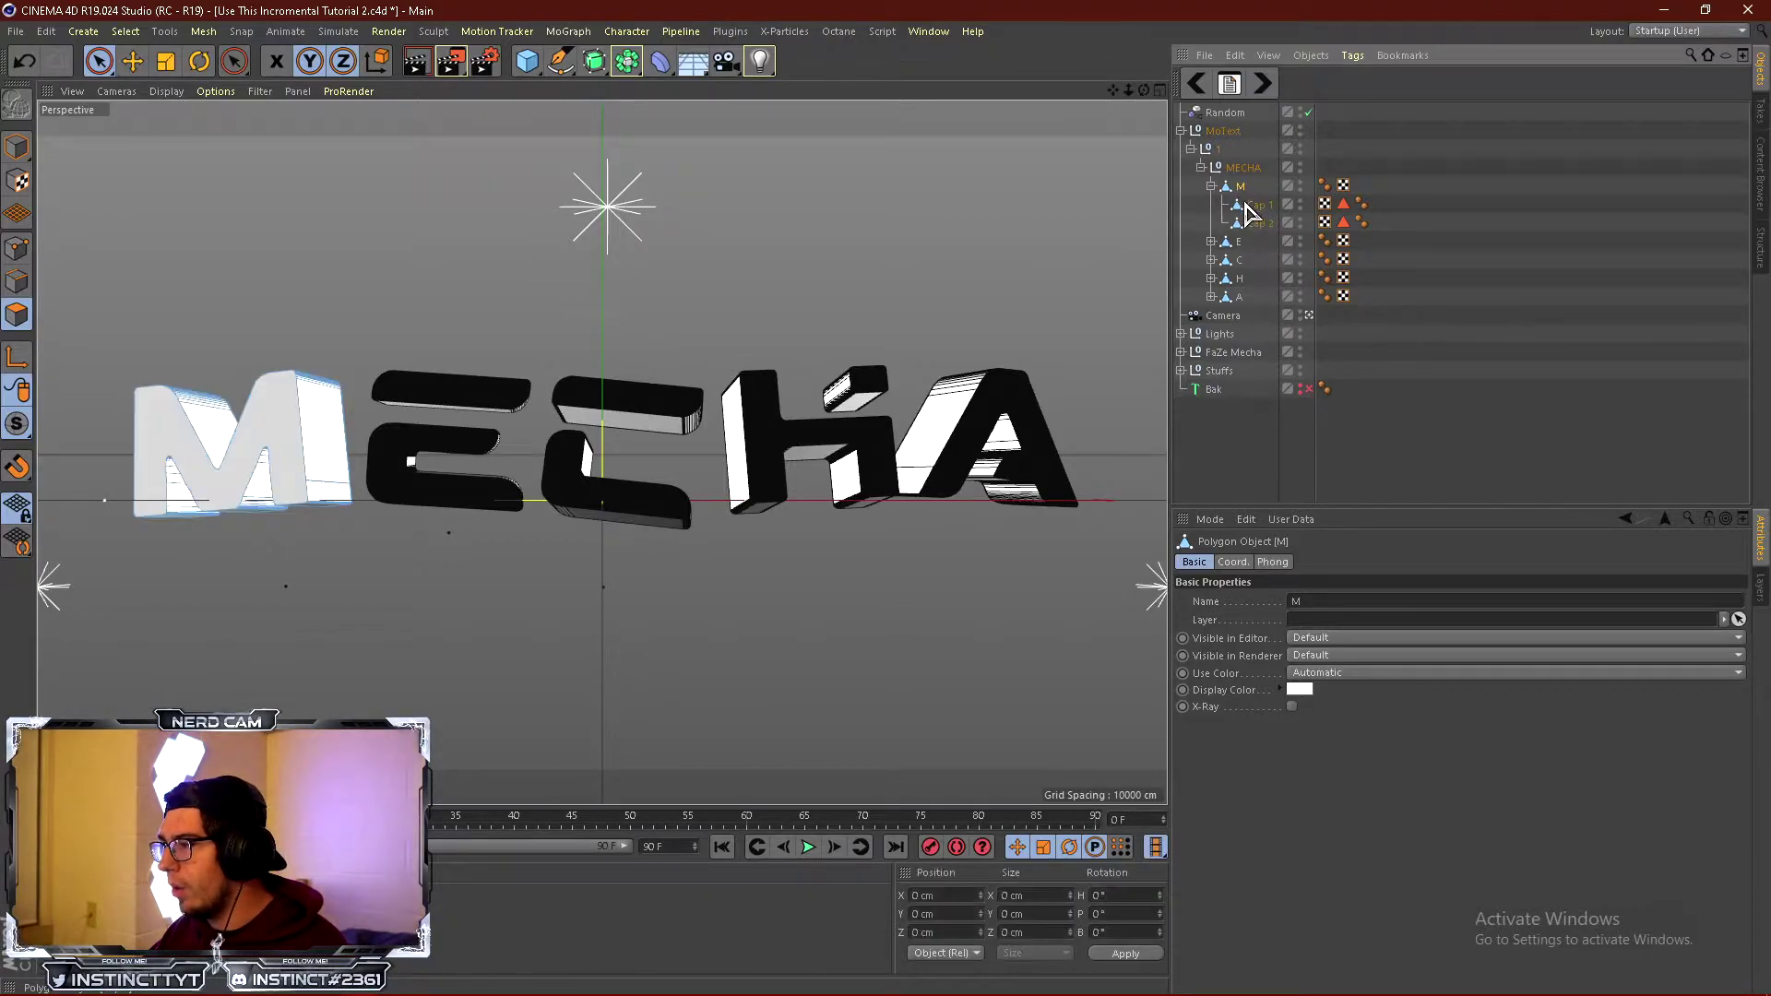
Move the letter M's Cap 1 and Cap 2 out of its hierarchy, placing them directly above M under MECHA.
{"action": "left_click", "coordinate": [1252, 206]}
{"action": "left_click", "coordinate": [1256, 223]}
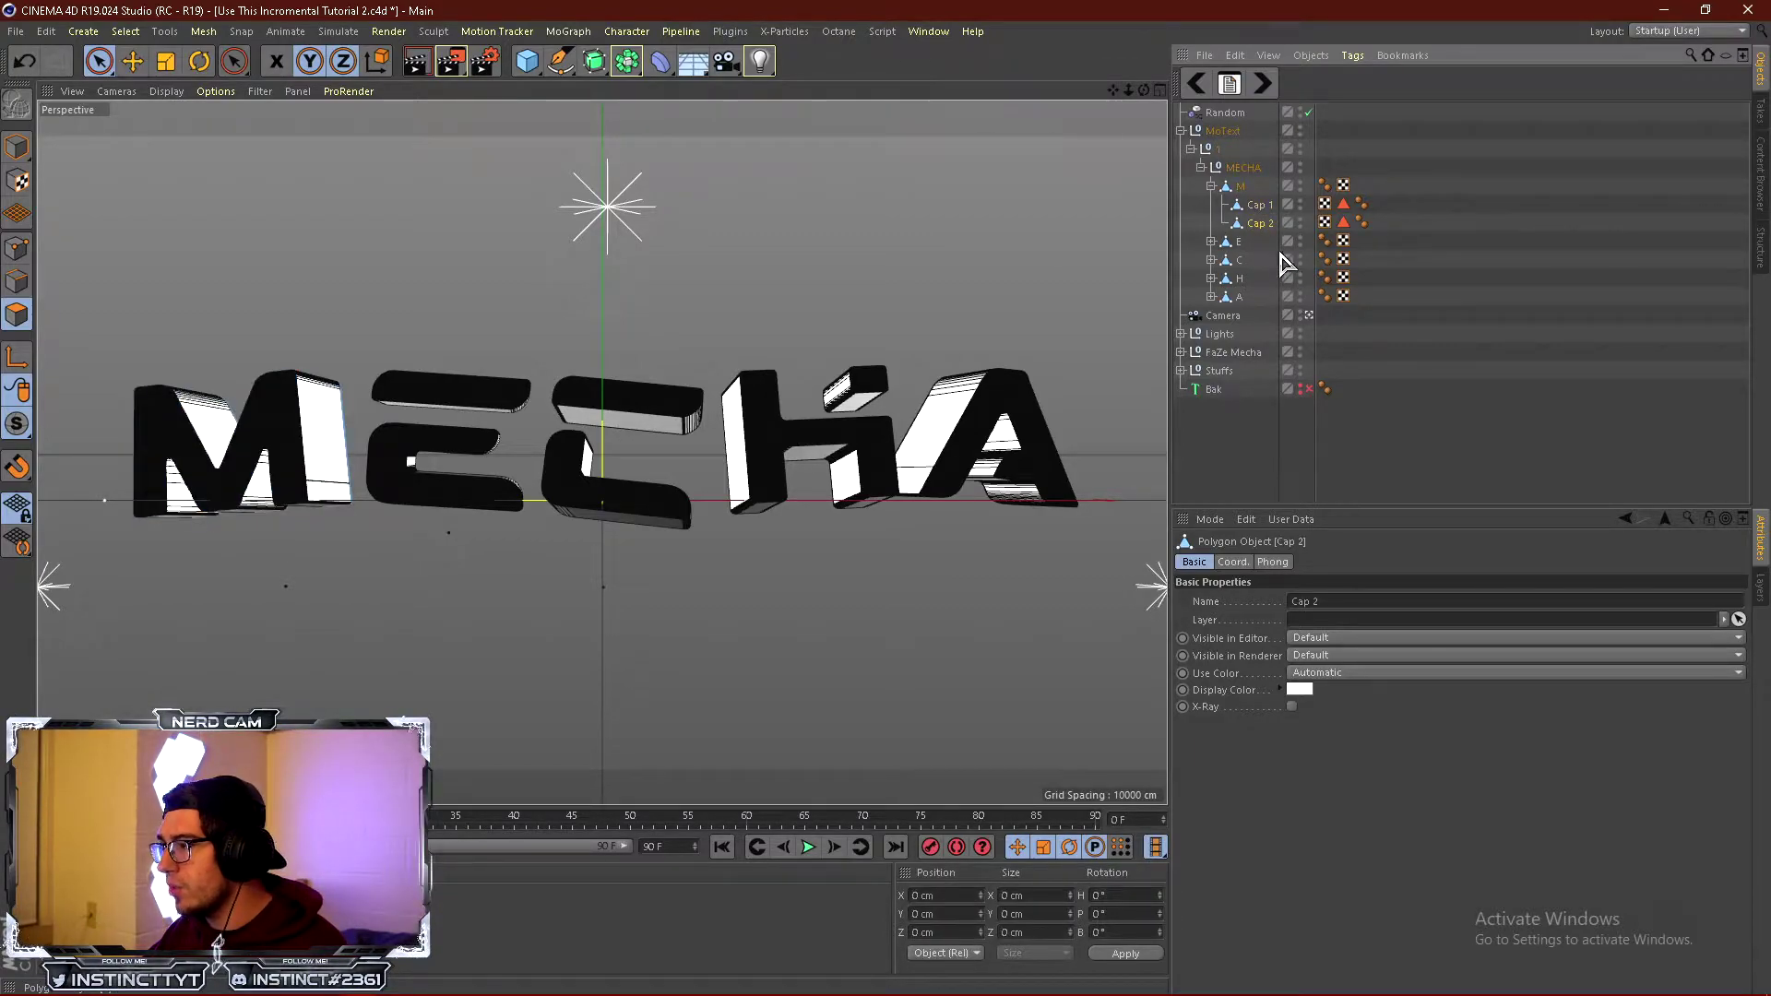
{"action": "left_click", "coordinate": [1260, 206], "text": "ctrl"}
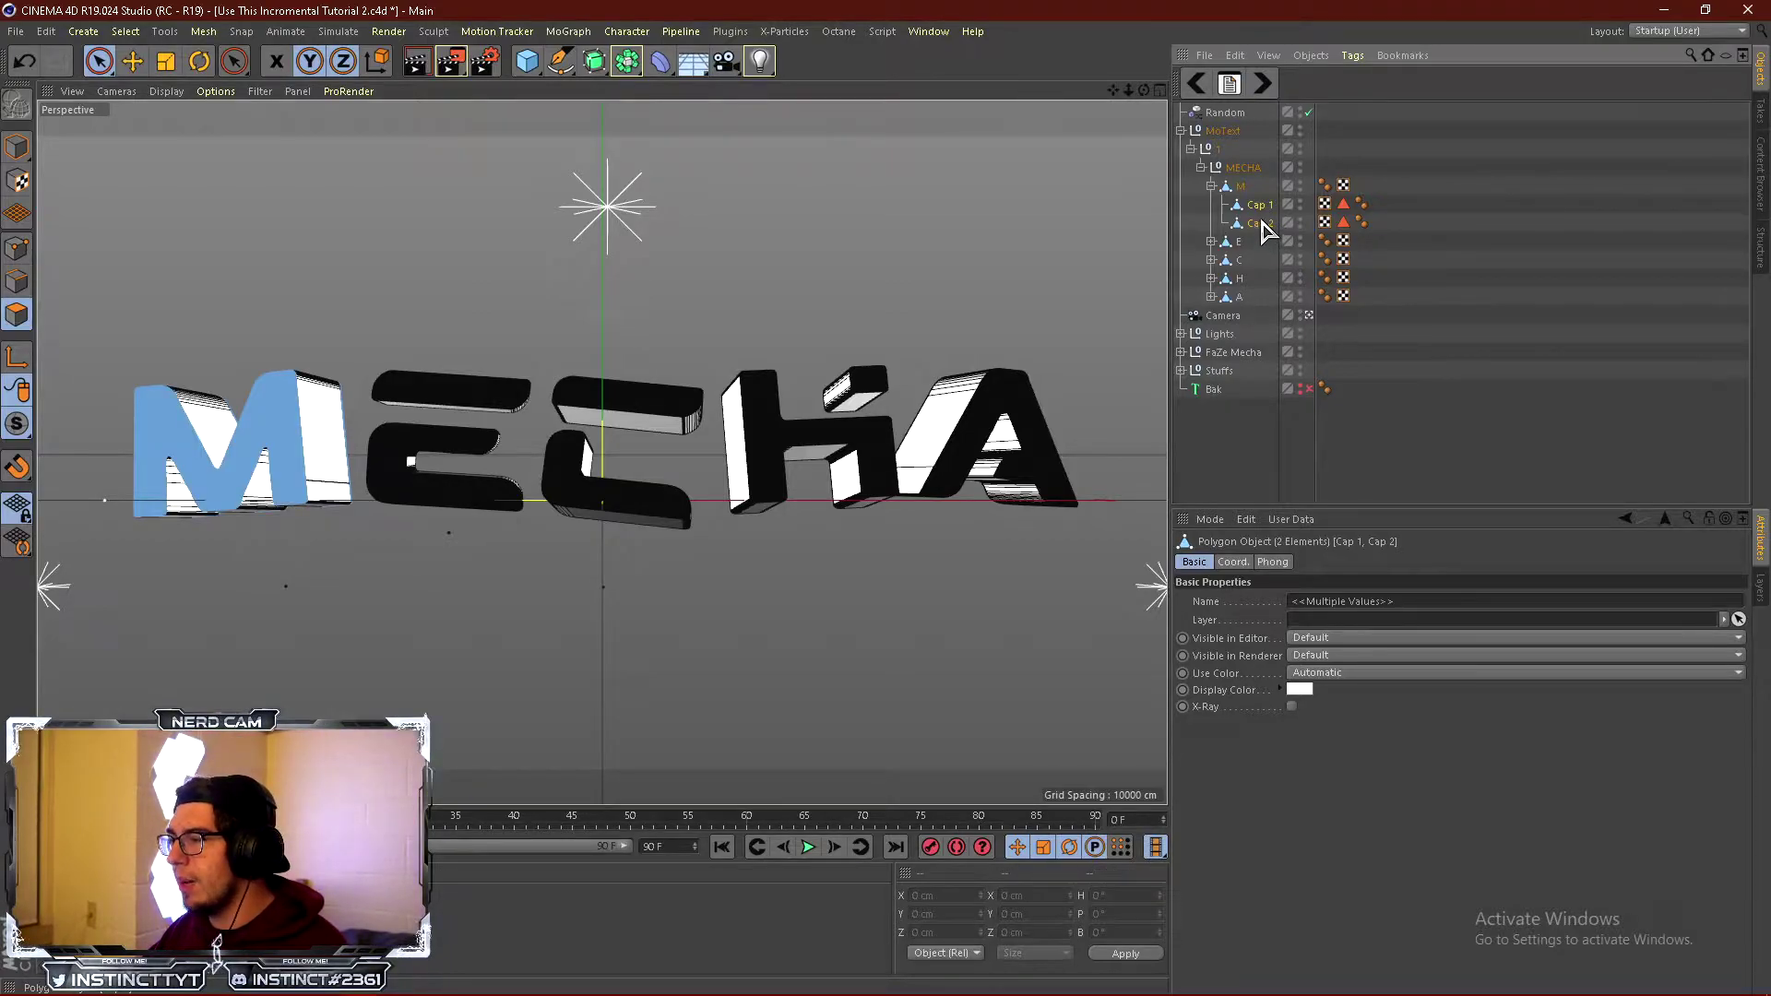
{"action": "mouse_move", "coordinate": [1255, 205]}
{"action": "left_mouse_down"}
{"action": "mouse_move", "coordinate": [1262, 225]}
{"action": "mouse_move", "coordinate": [1264, 201]}
{"action": "left_mouse_up"}
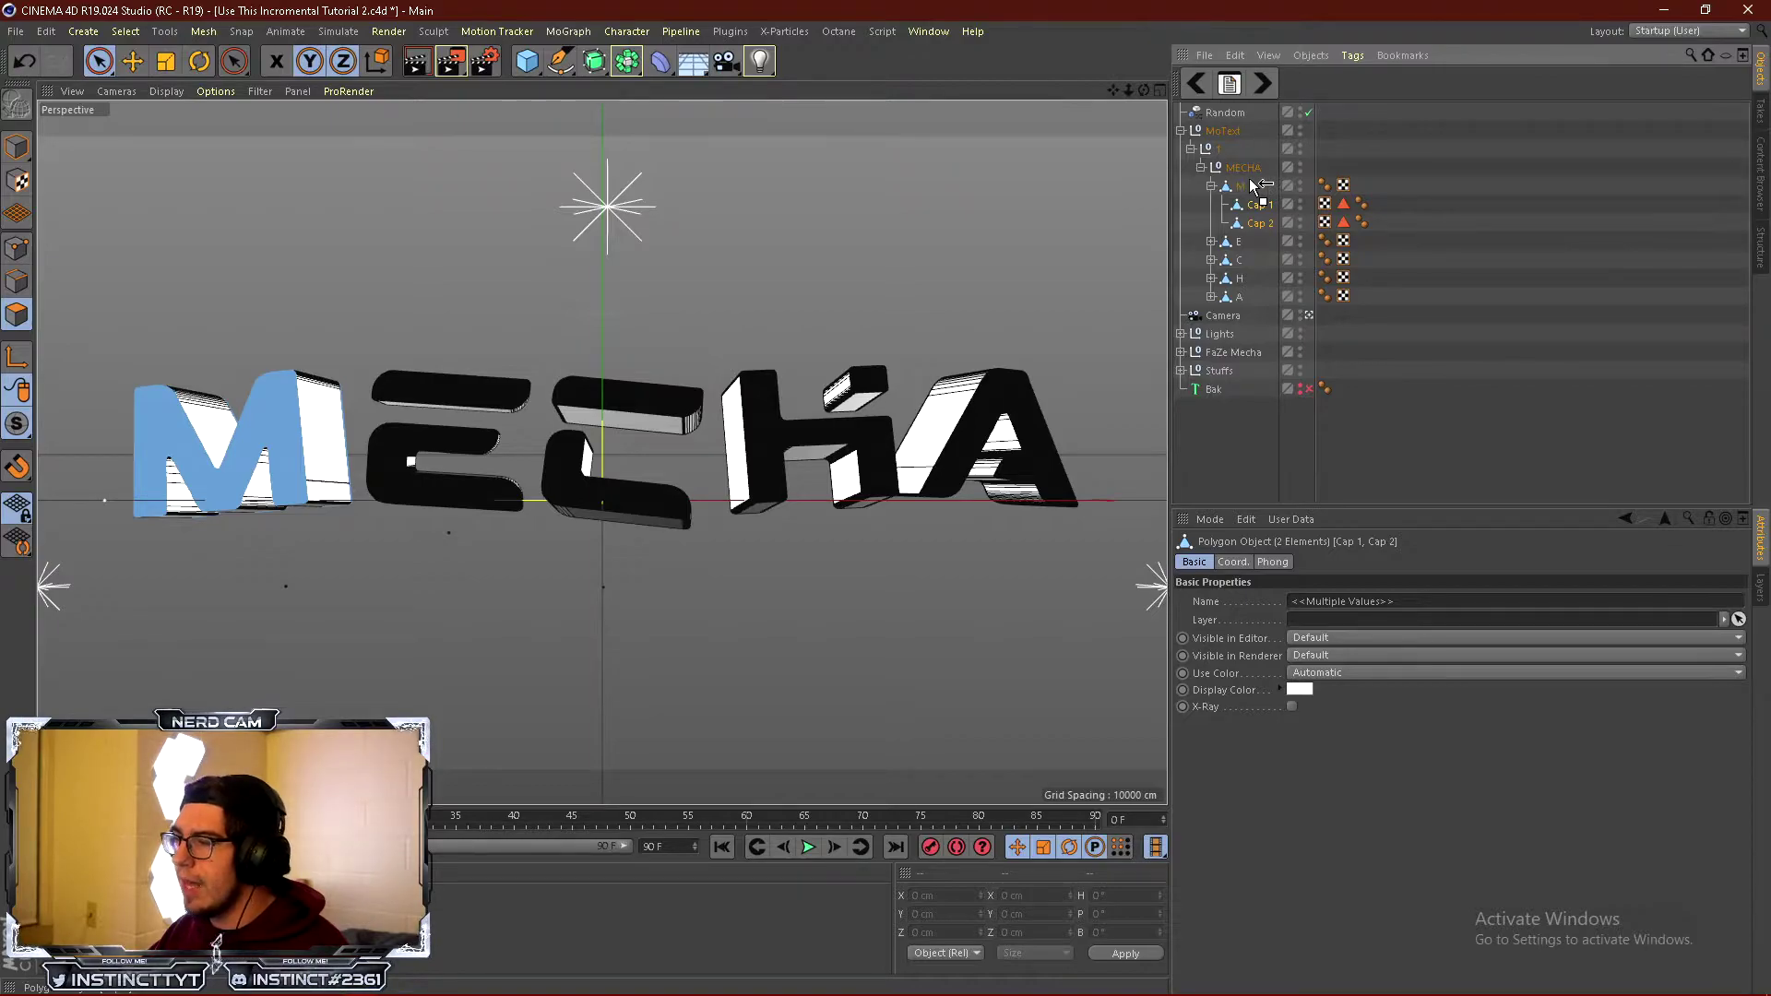
{"action": "left_click_drag", "start_coordinate": [1250, 205], "coordinate": [1237, 185]}
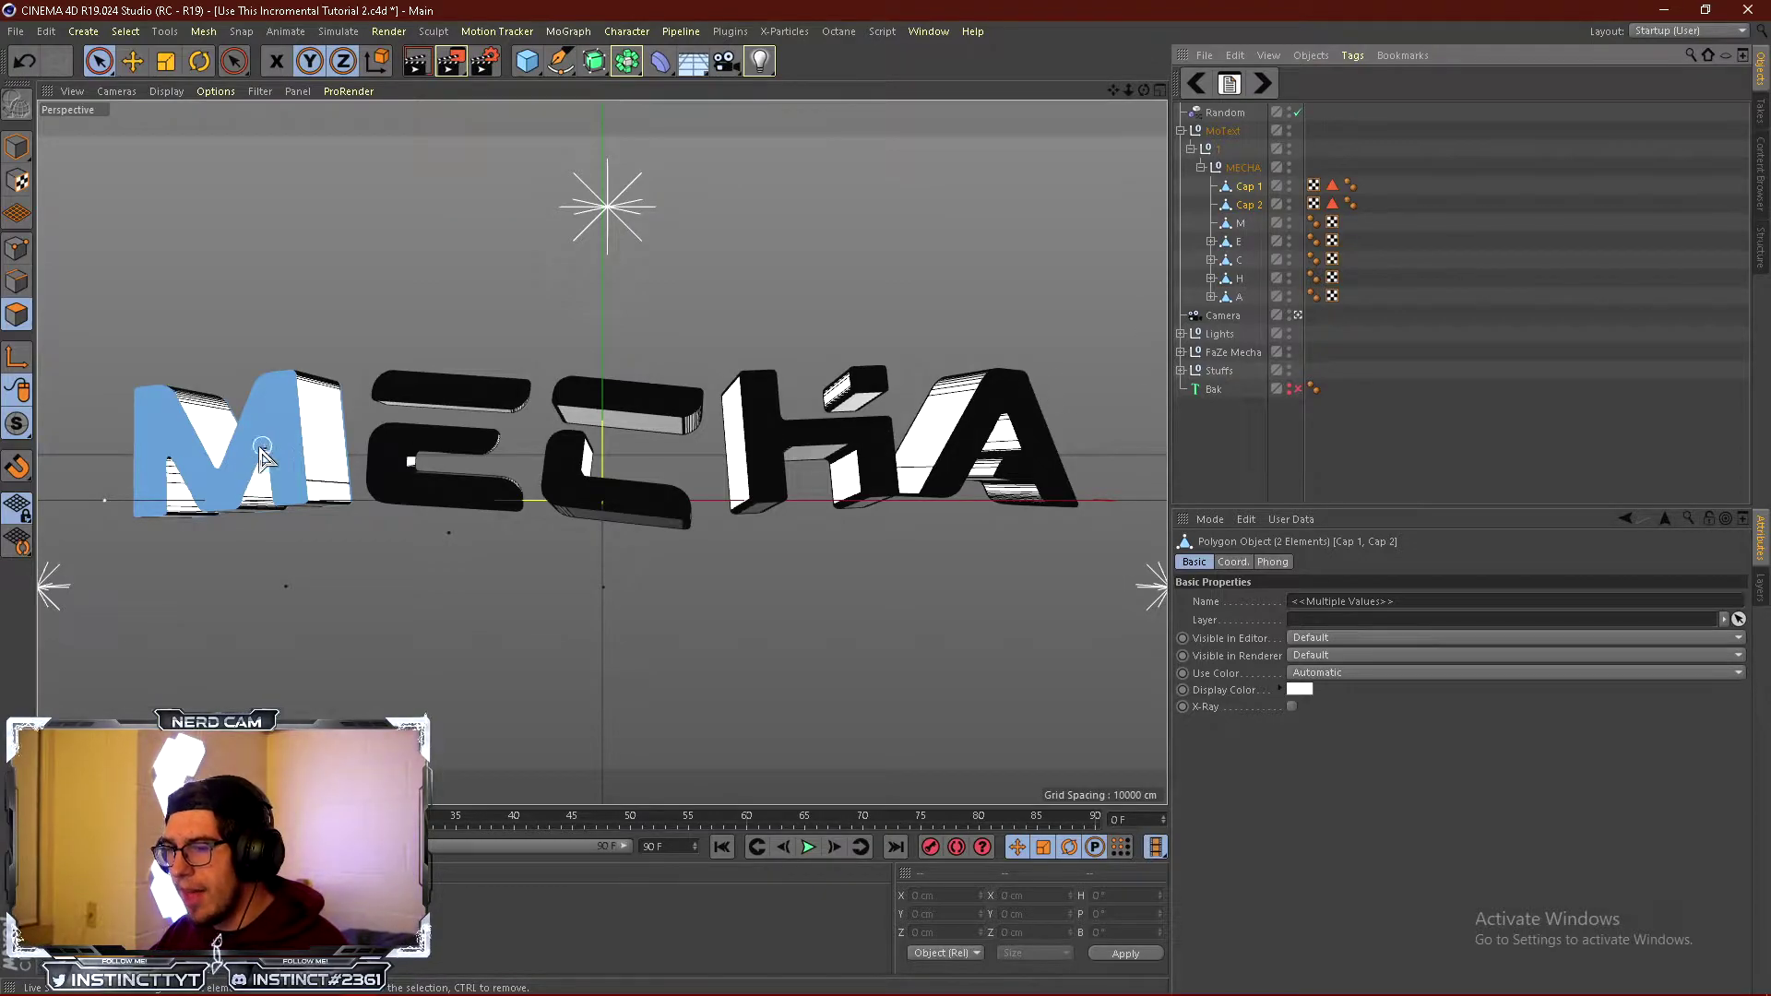
Examine the M's extruded body without its caps and look at the scene camera's properties.
{"action": "left_click", "coordinate": [1241, 223]}
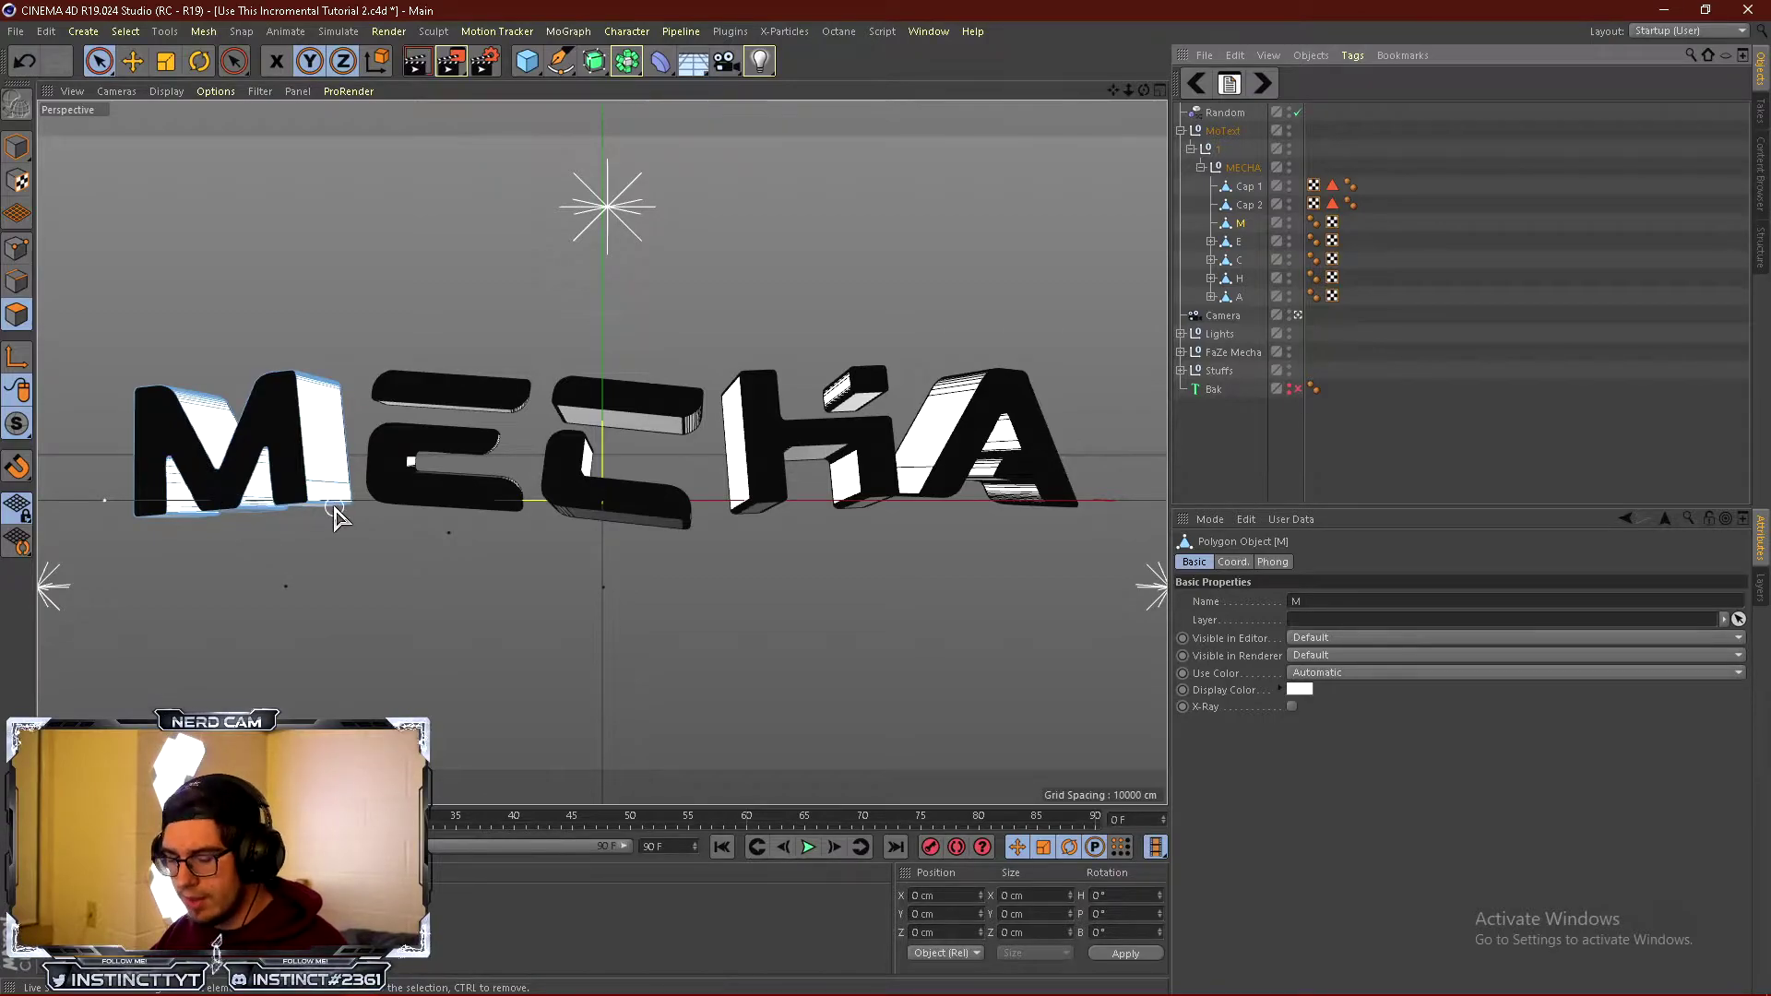
{"action": "scroll", "coordinate": [335, 509], "scroll_direction": "up", "scroll_amount": 2}
{"action": "scroll", "coordinate": [662, 477], "scroll_direction": "down", "scroll_amount": 5}
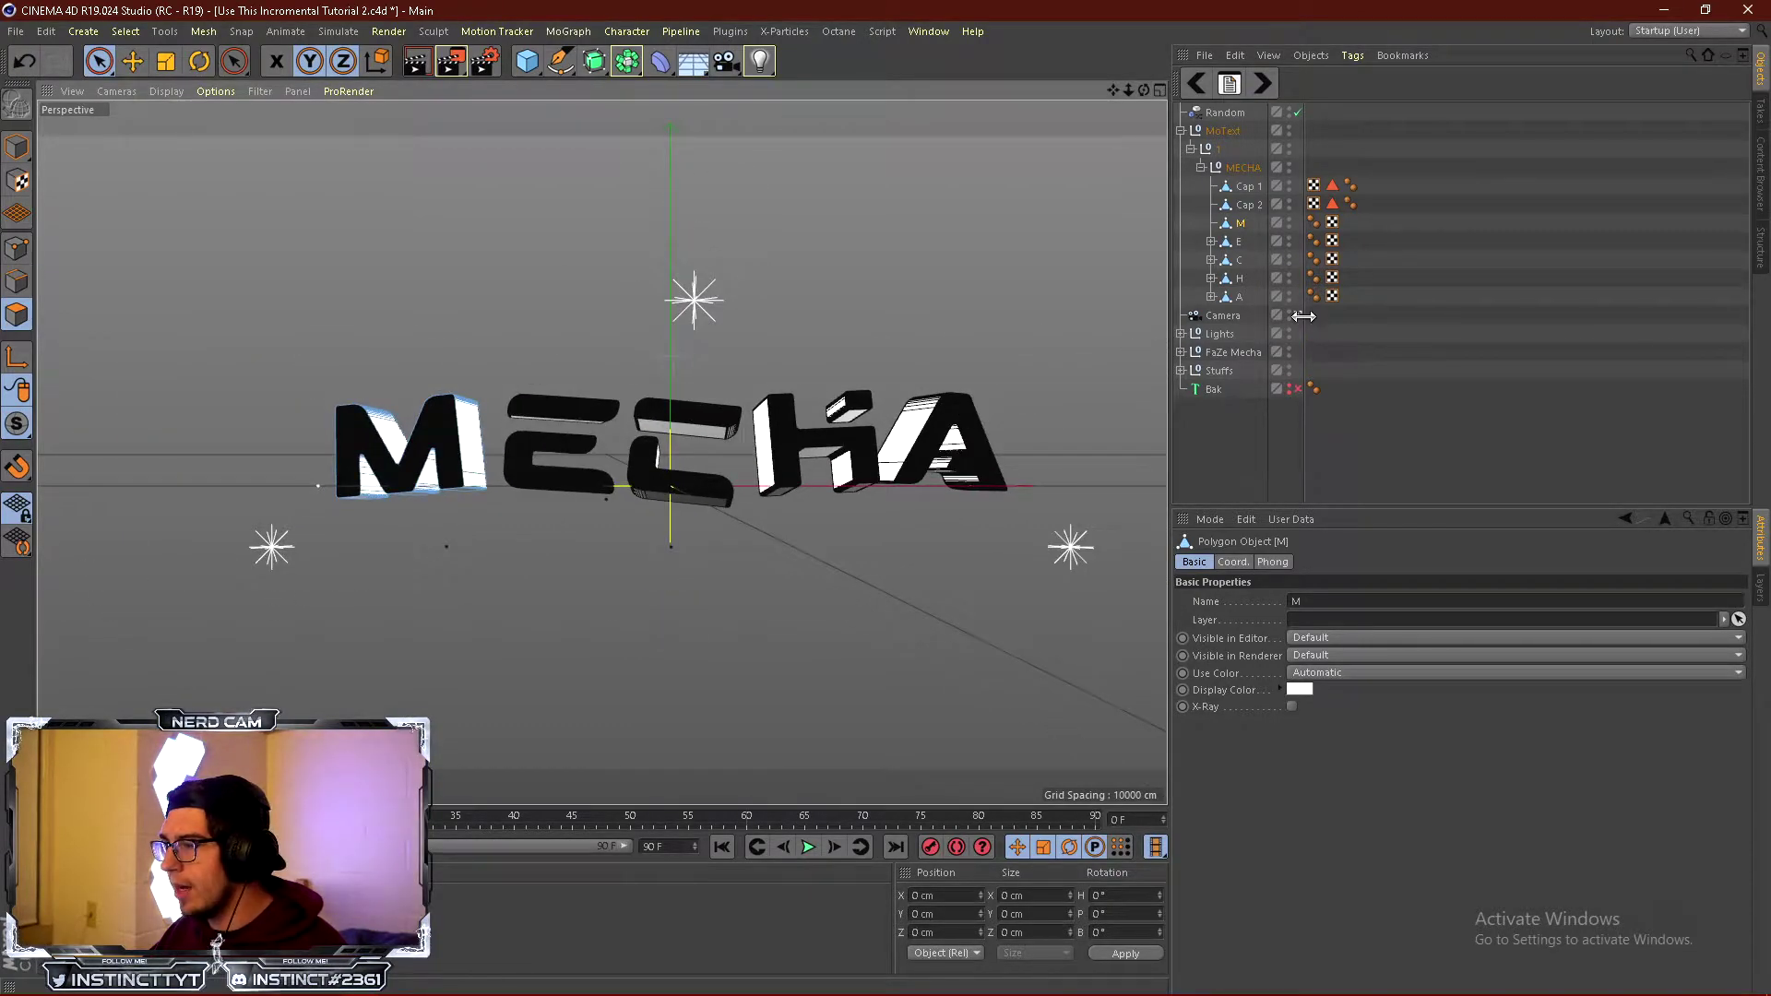
{"action": "left_click", "coordinate": [1299, 316]}
{"action": "left_click", "coordinate": [1299, 317]}
{"action": "left_click", "coordinate": [1209, 318]}
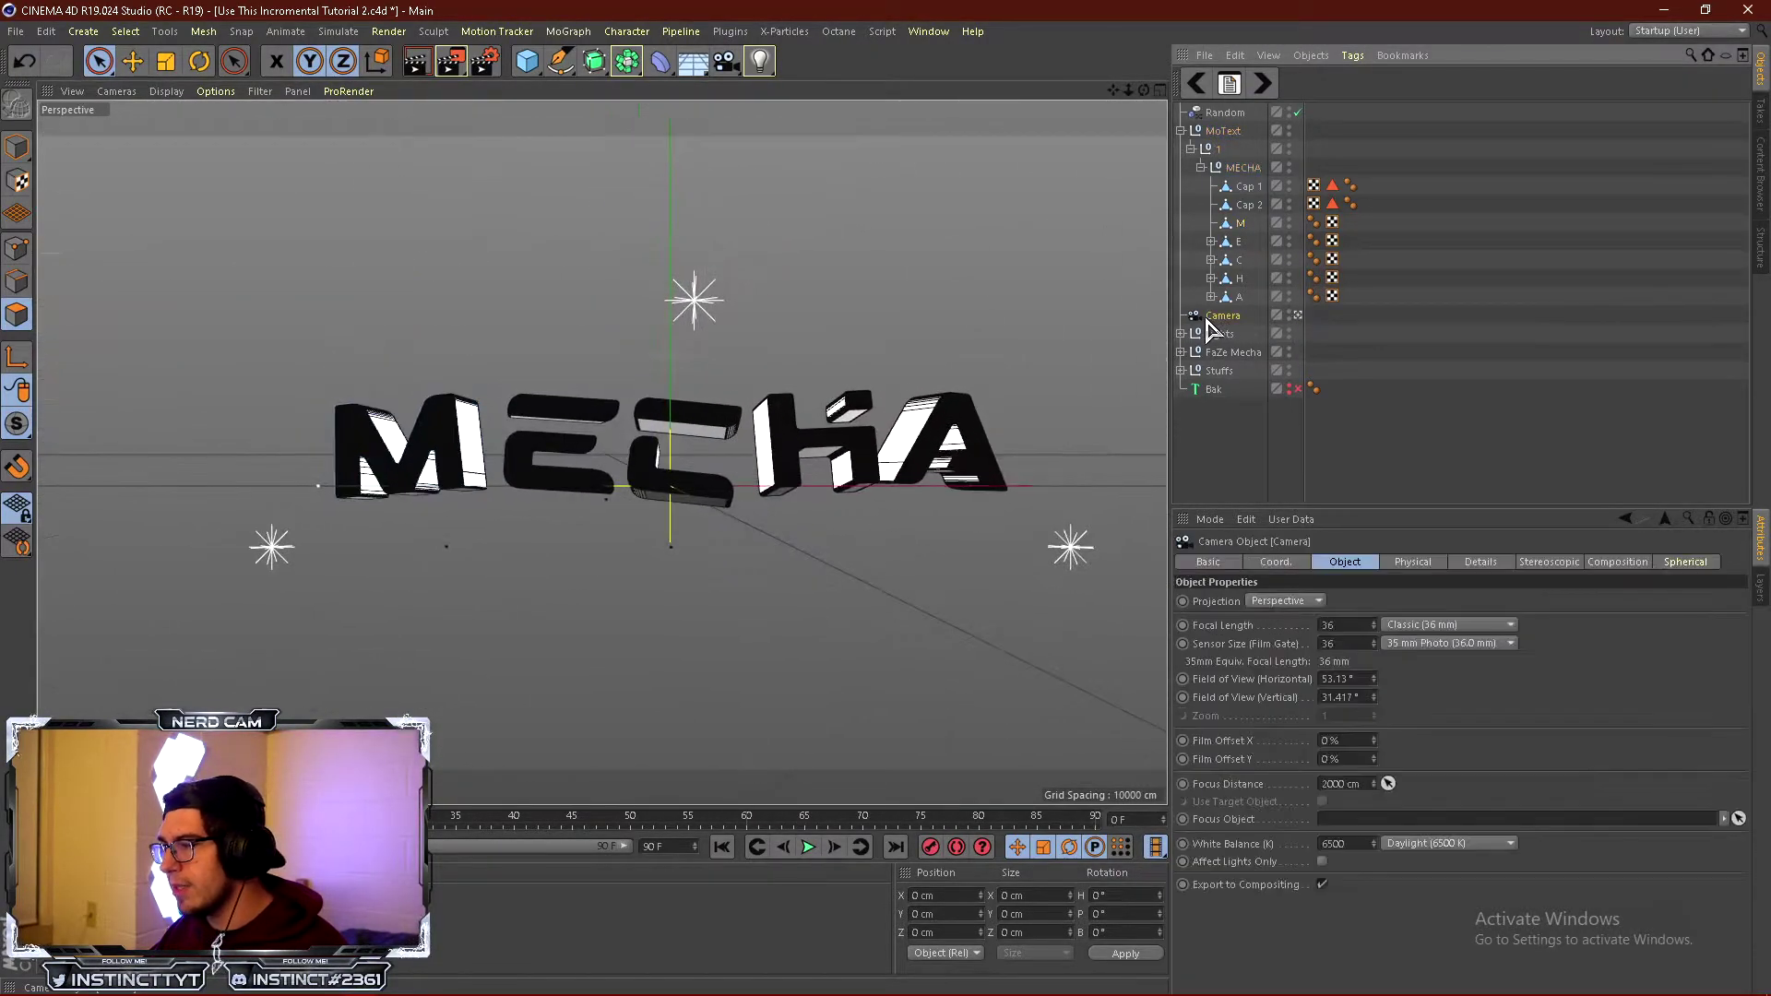
{"action": "left_click", "coordinate": [1290, 567]}
{"action": "left_click", "coordinate": [1258, 448]}
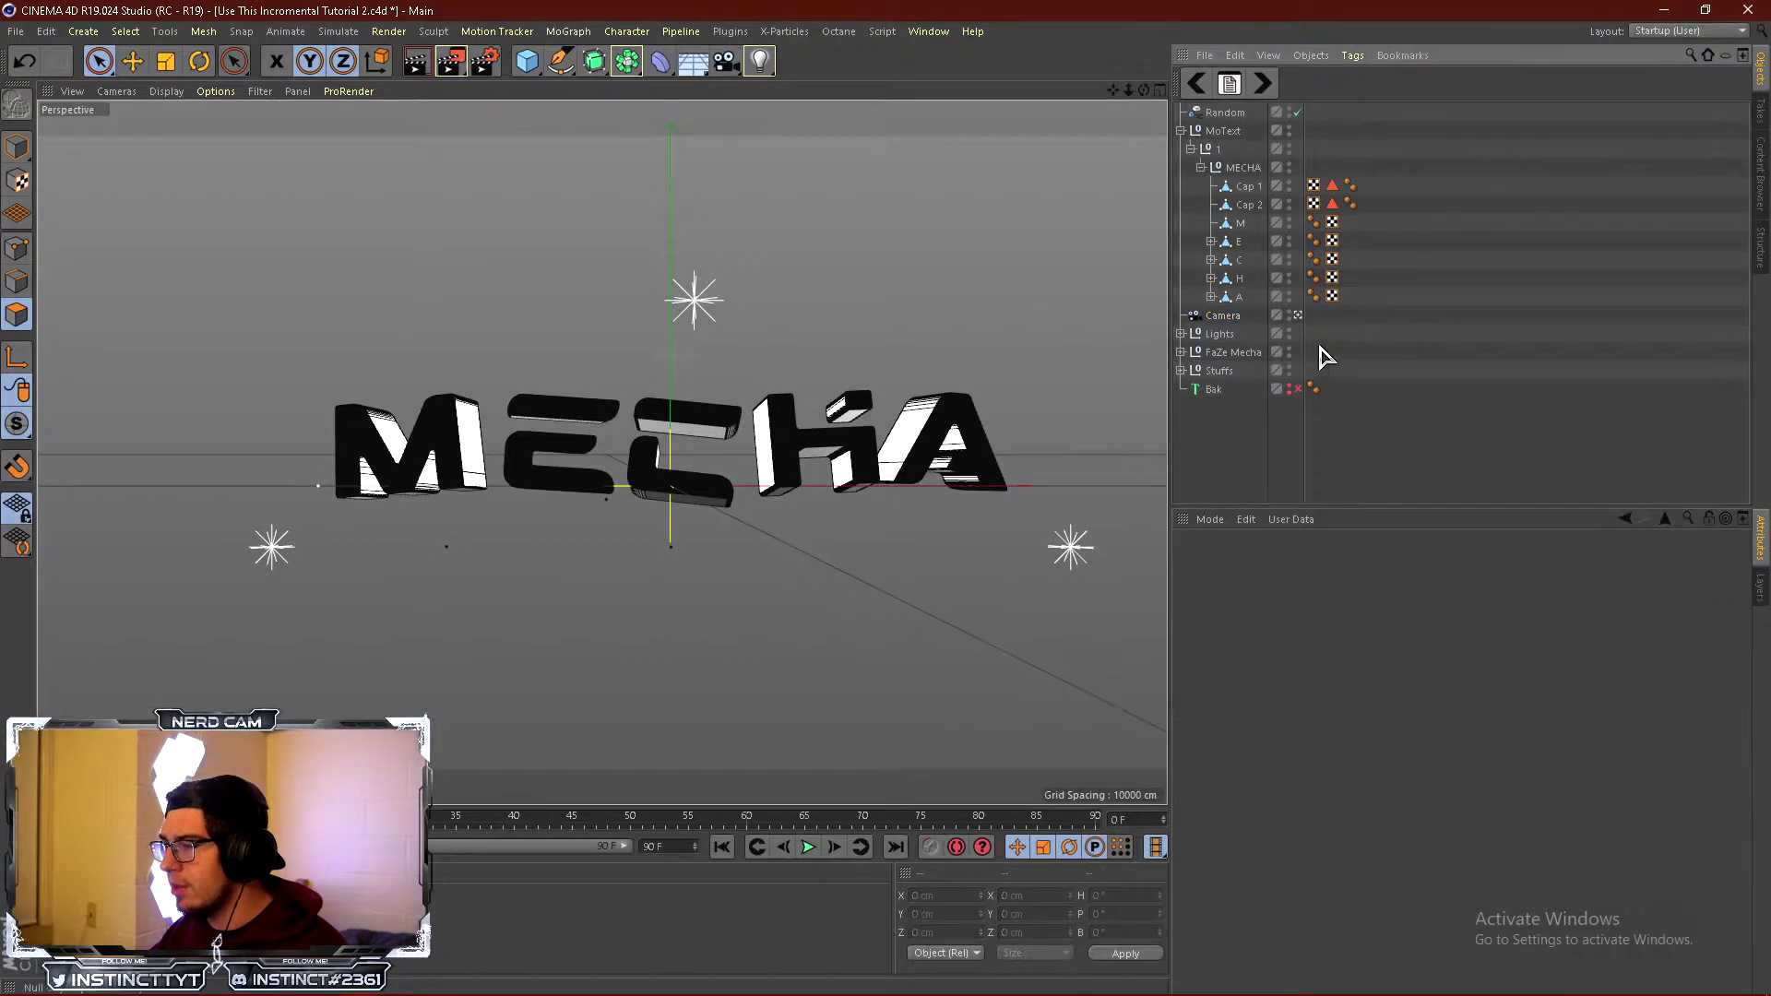
Leave the camera's view and examine the M's Cap 2, Cap 1 and separate body from several angles.
{"action": "left_click_drag", "start_coordinate": [1161, 371], "coordinate": [495, 496], "text": "alt"}
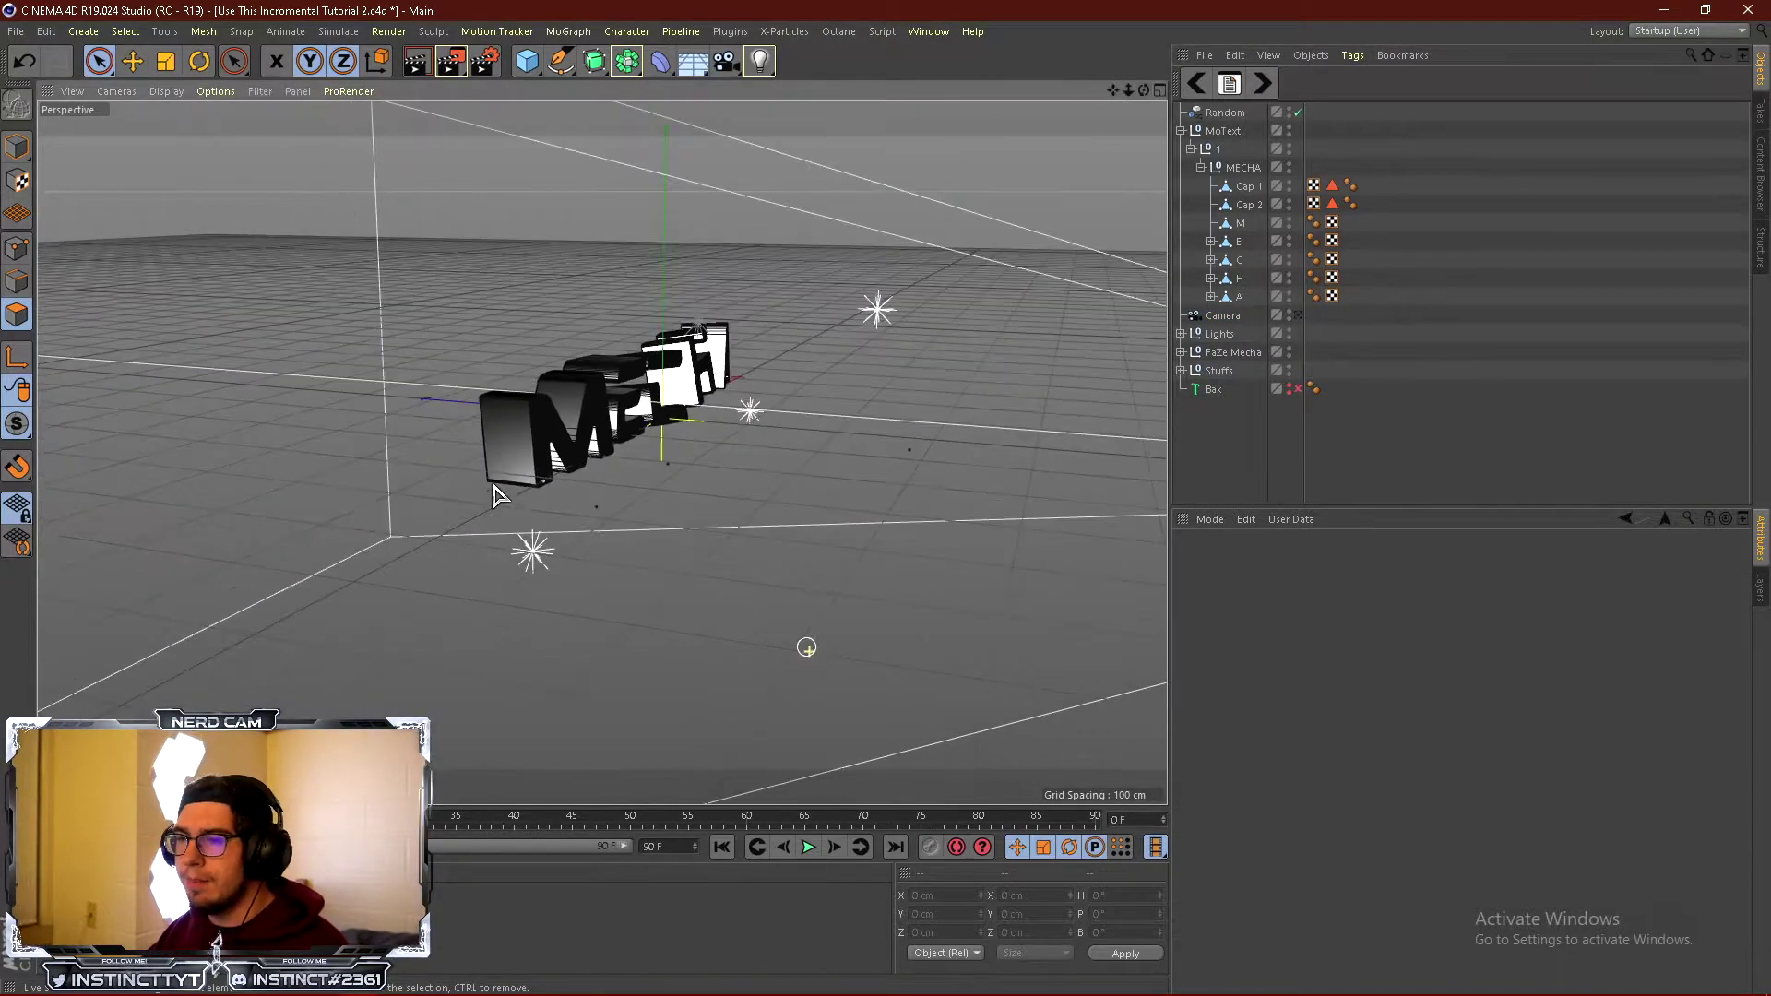
{"action": "scroll", "coordinate": [531, 417], "scroll_direction": "up", "scroll_amount": 5}
{"action": "left_click_drag", "start_coordinate": [404, 444], "coordinate": [512, 455], "text": "alt"}
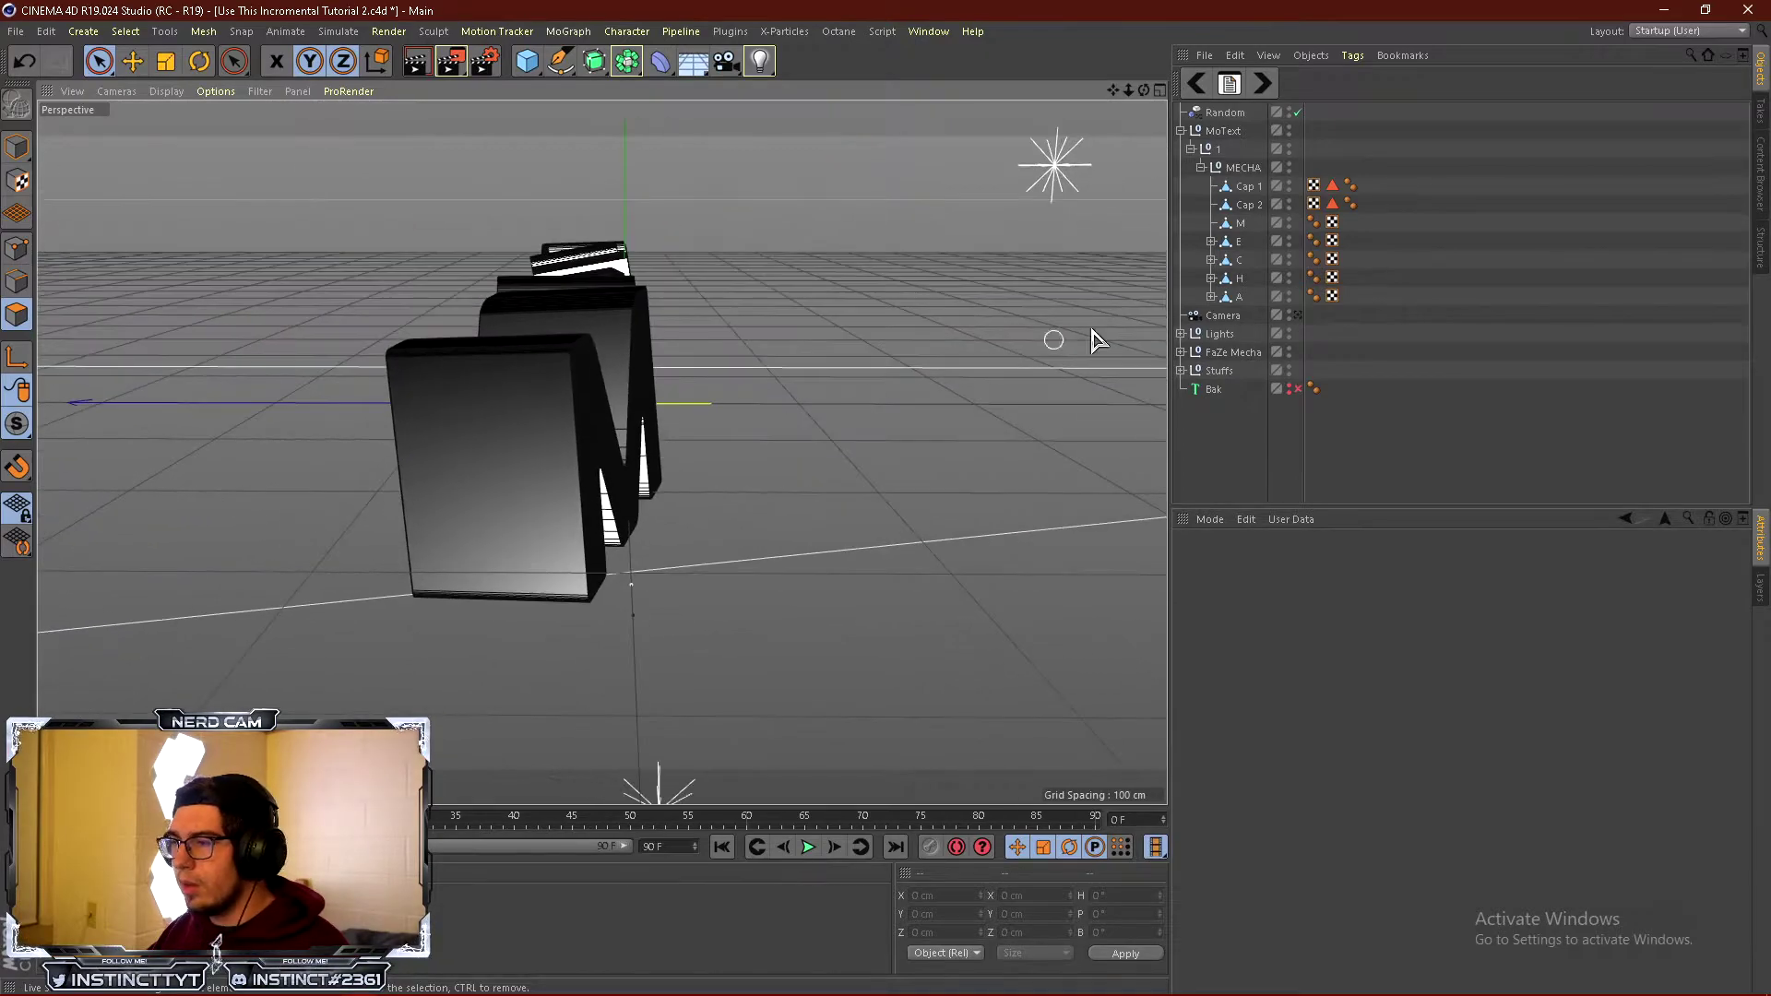
{"action": "left_click", "coordinate": [1245, 204]}
{"action": "left_click_drag", "start_coordinate": [701, 434], "coordinate": [411, 484], "text": "alt"}
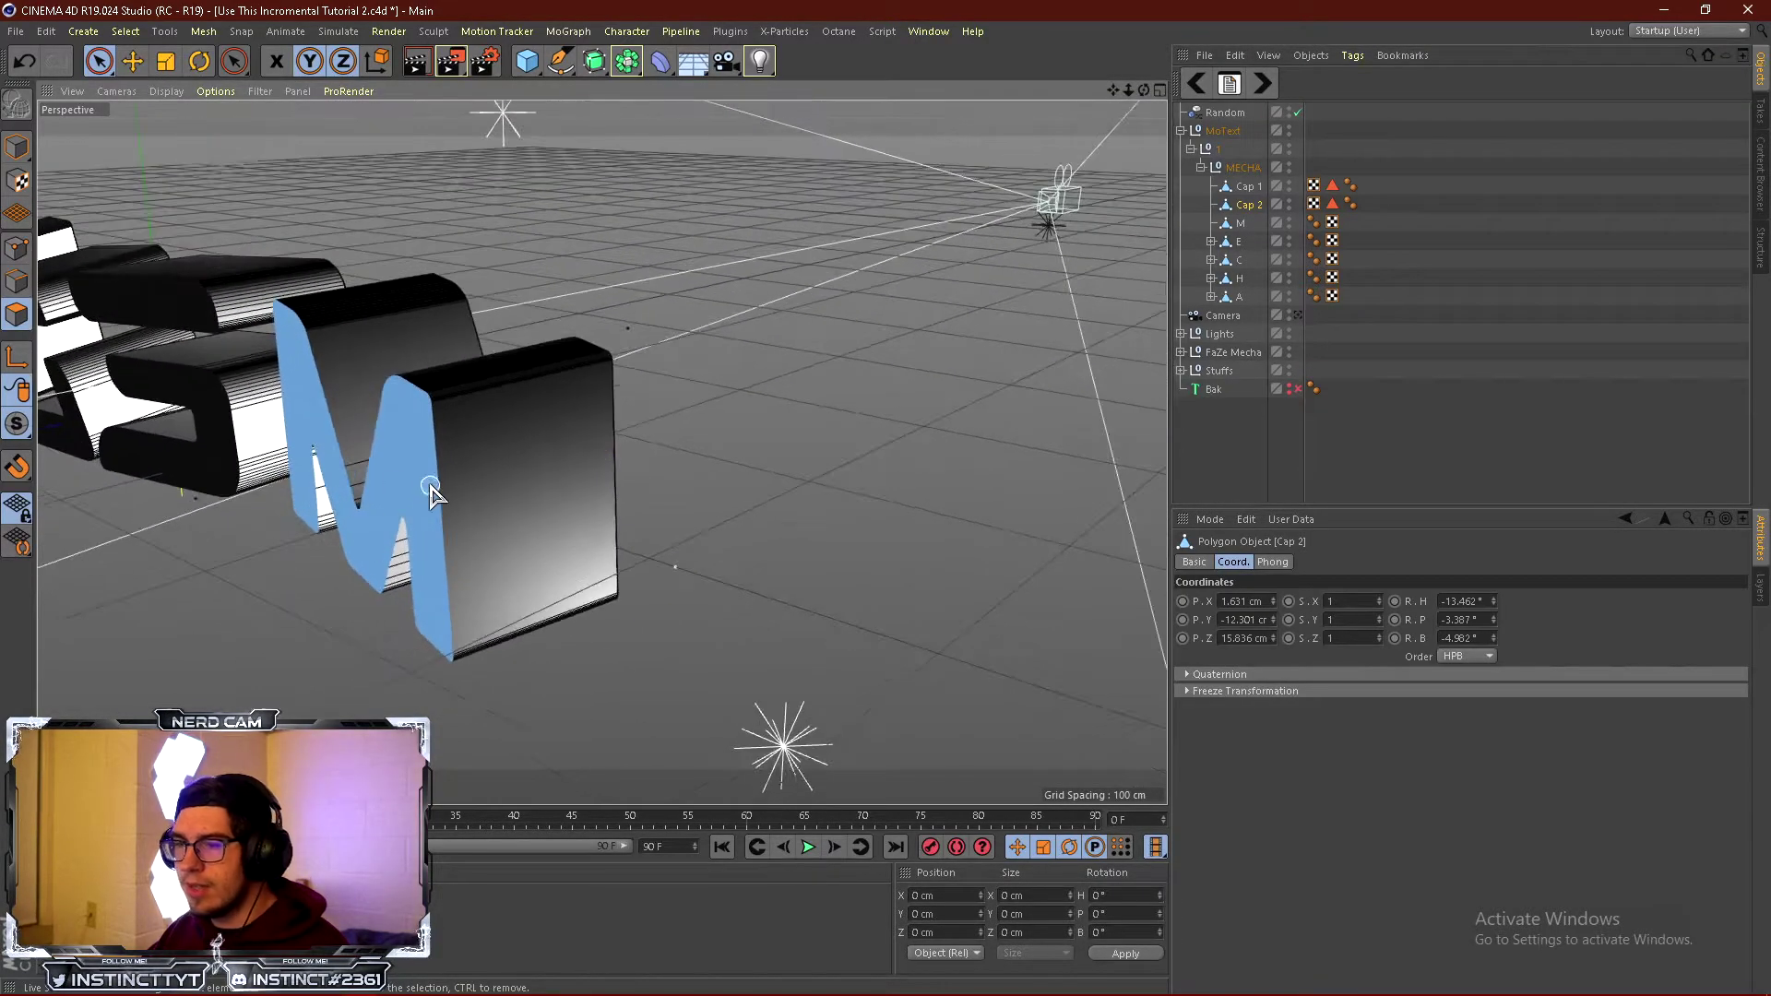
{"action": "left_click", "coordinate": [1256, 187]}
{"action": "left_click_drag", "start_coordinate": [872, 503], "coordinate": [537, 537], "text": "alt"}
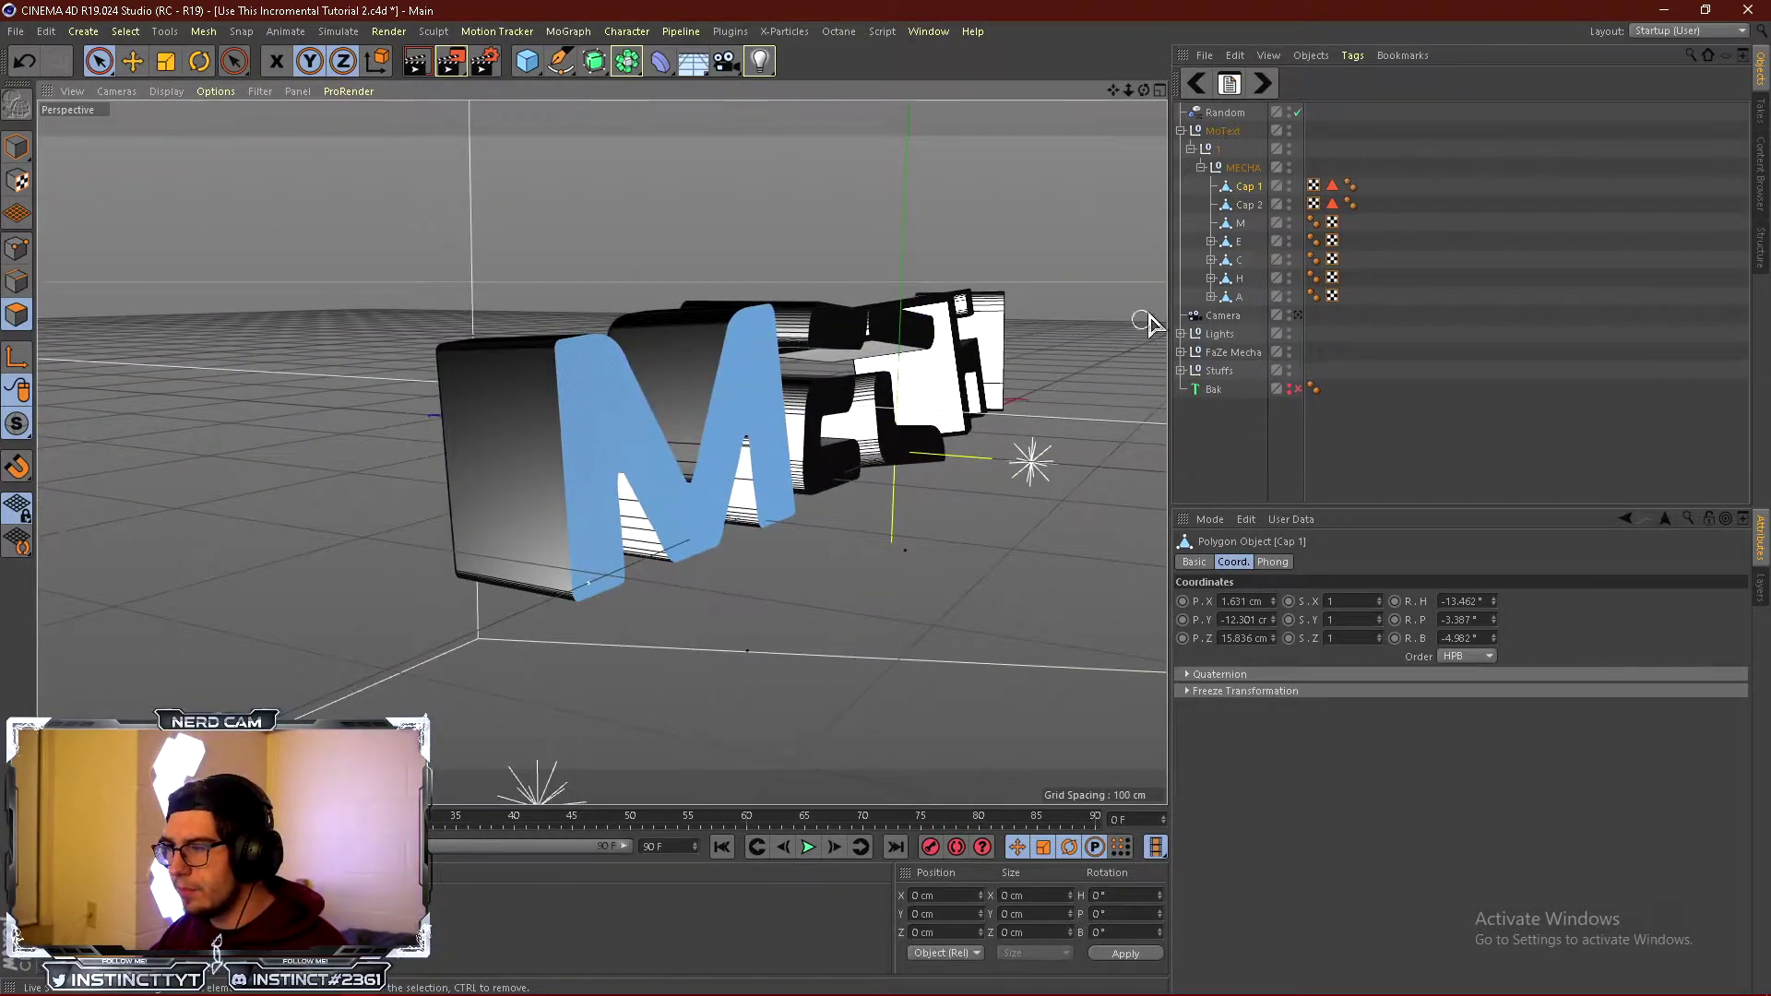
{"action": "left_click", "coordinate": [1241, 223]}
{"action": "left_click_drag", "start_coordinate": [424, 474], "coordinate": [526, 542], "text": "alt"}
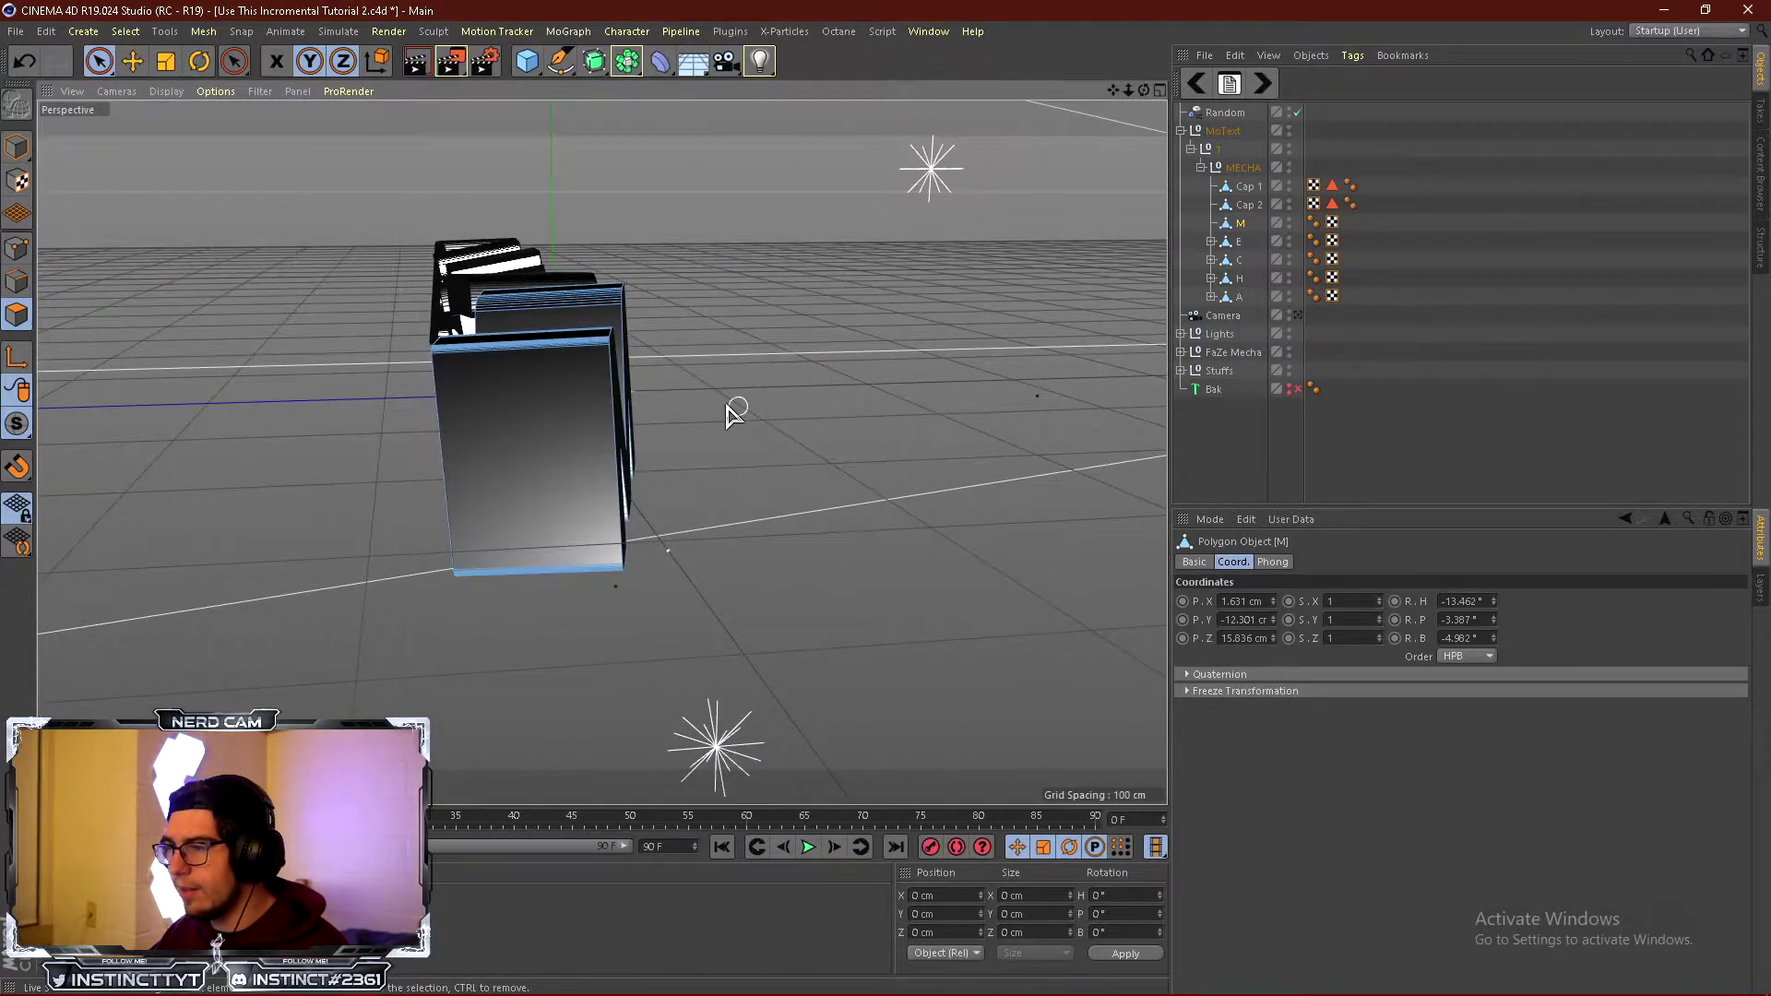
{"action": "left_click_drag", "start_coordinate": [731, 412], "coordinate": [725, 443], "text": "alt"}
{"action": "left_click_drag", "start_coordinate": [406, 455], "coordinate": [885, 359], "text": "alt"}
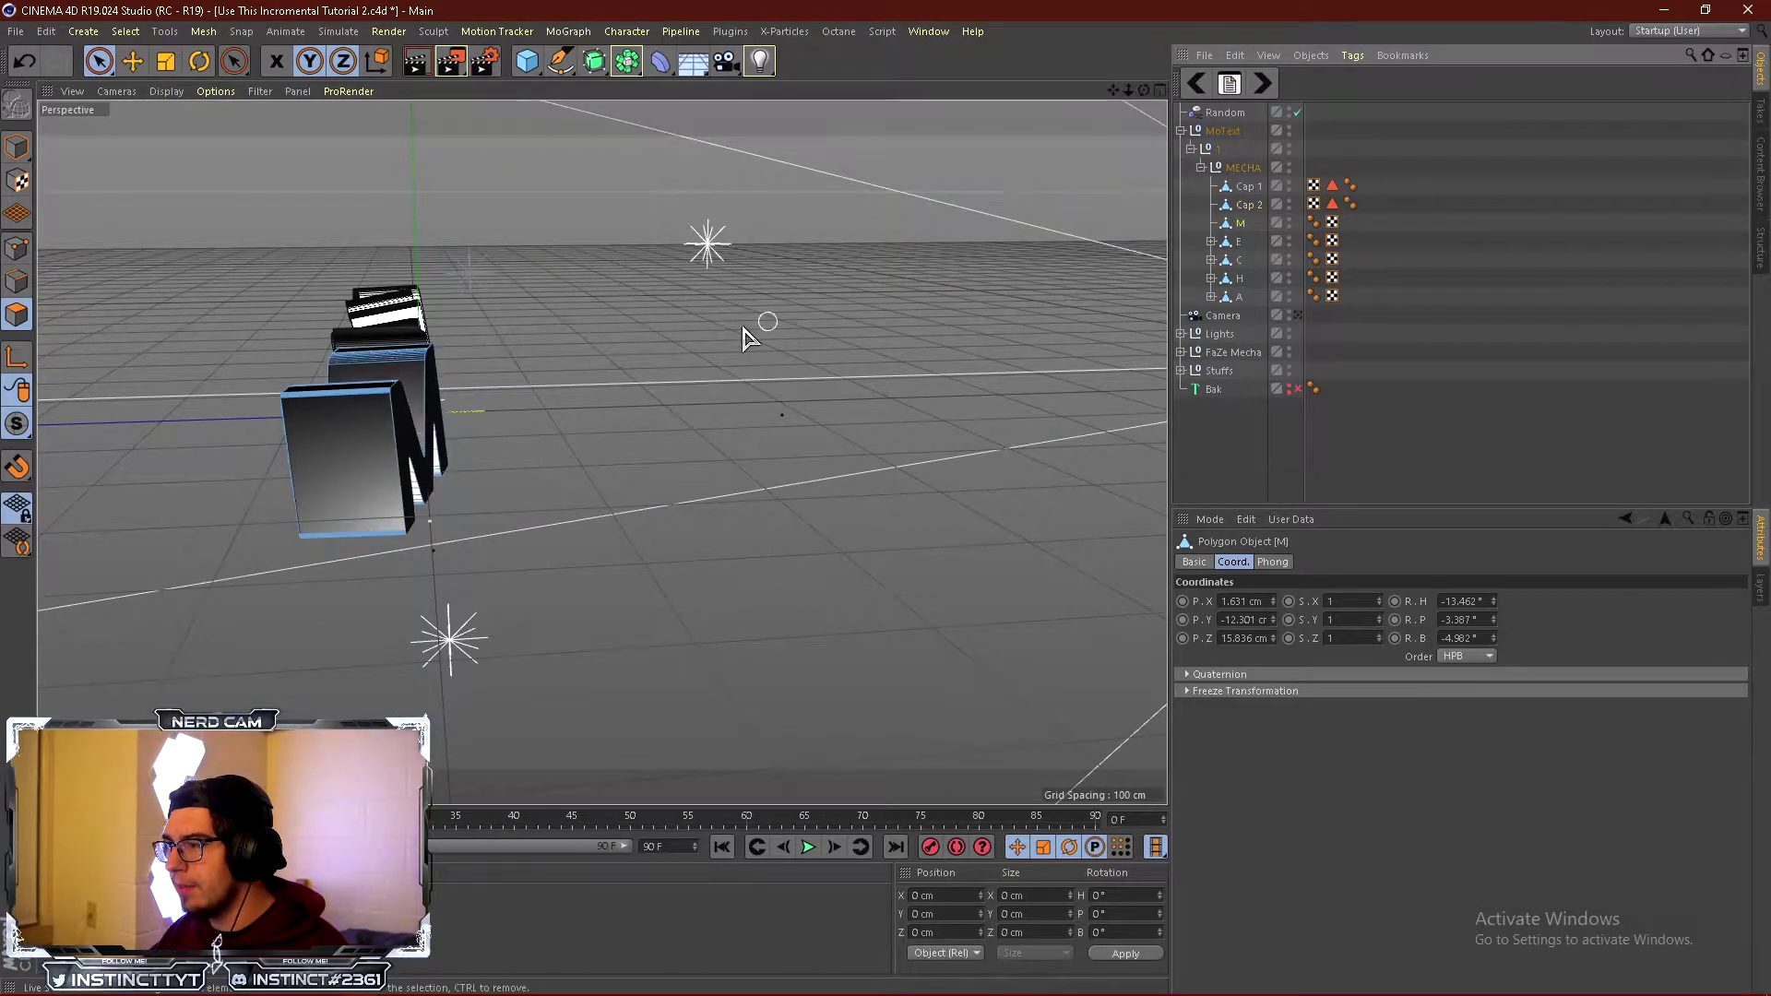
{"action": "left_click_drag", "start_coordinate": [751, 332], "coordinate": [595, 472], "text": "alt"}
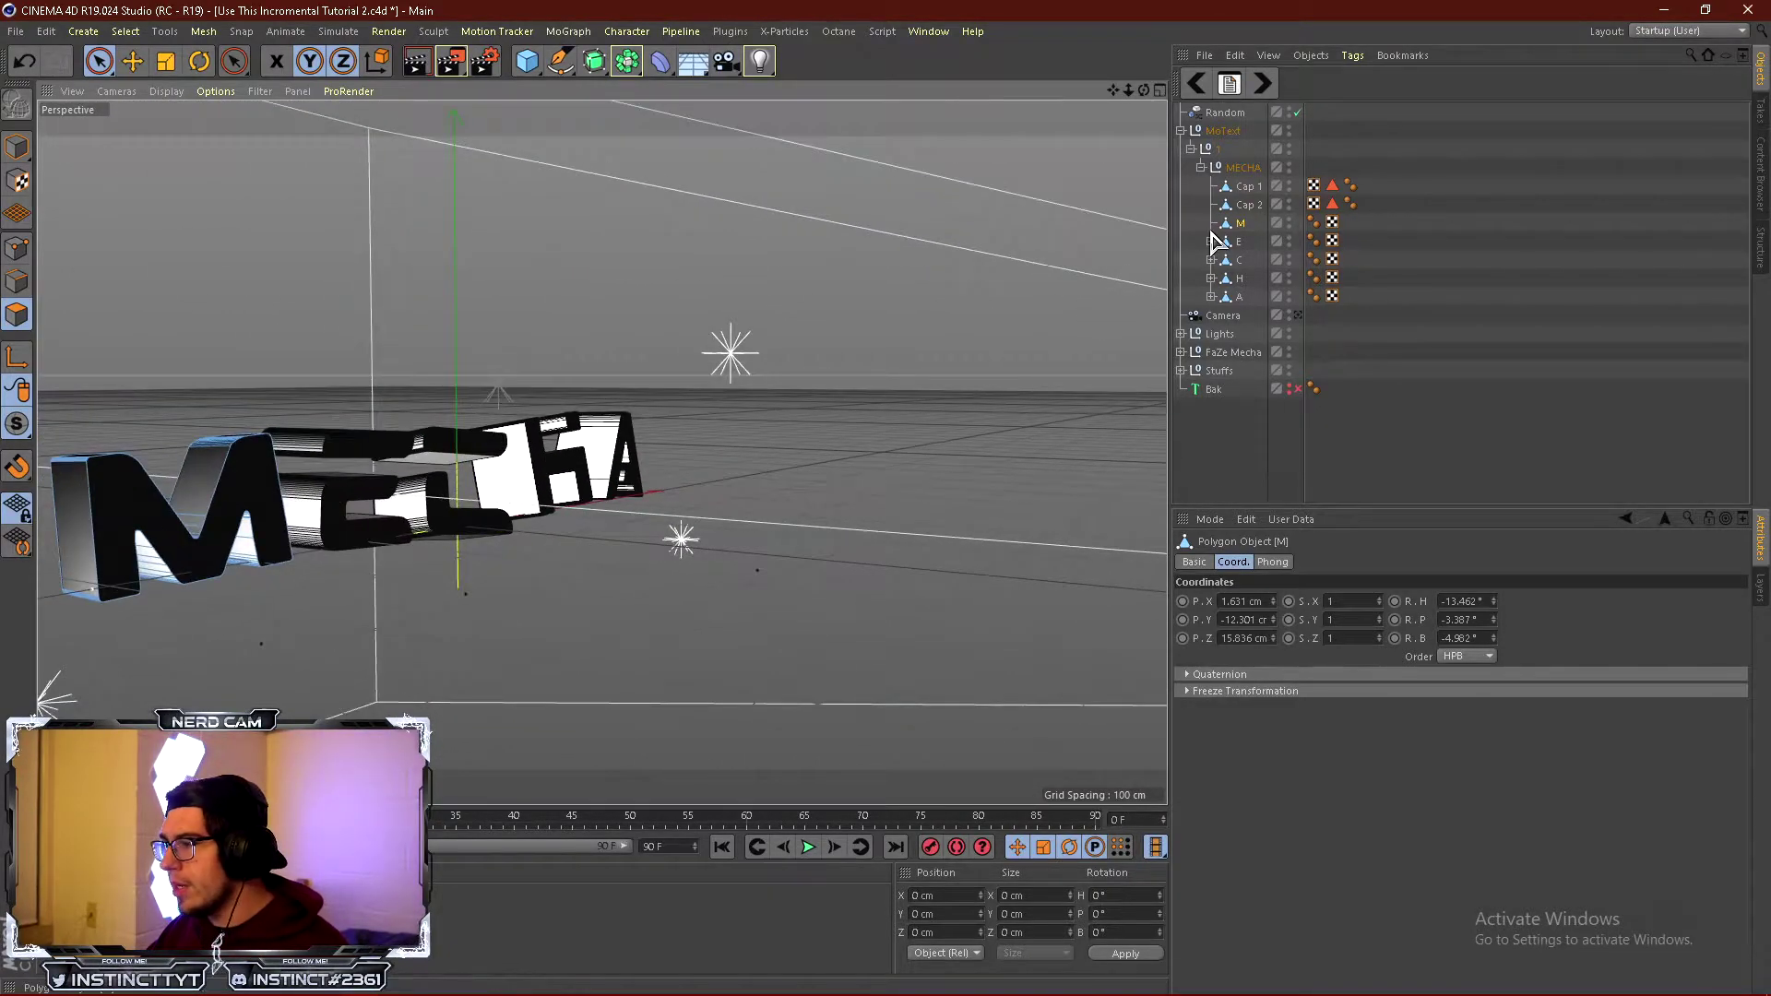
Group the letter M's Cap 1 and Cap 2 under a null and rename it M CAP.
{"action": "left_click", "coordinate": [1247, 205]}
{"action": "left_click", "coordinate": [1247, 187], "text": "ctrl"}
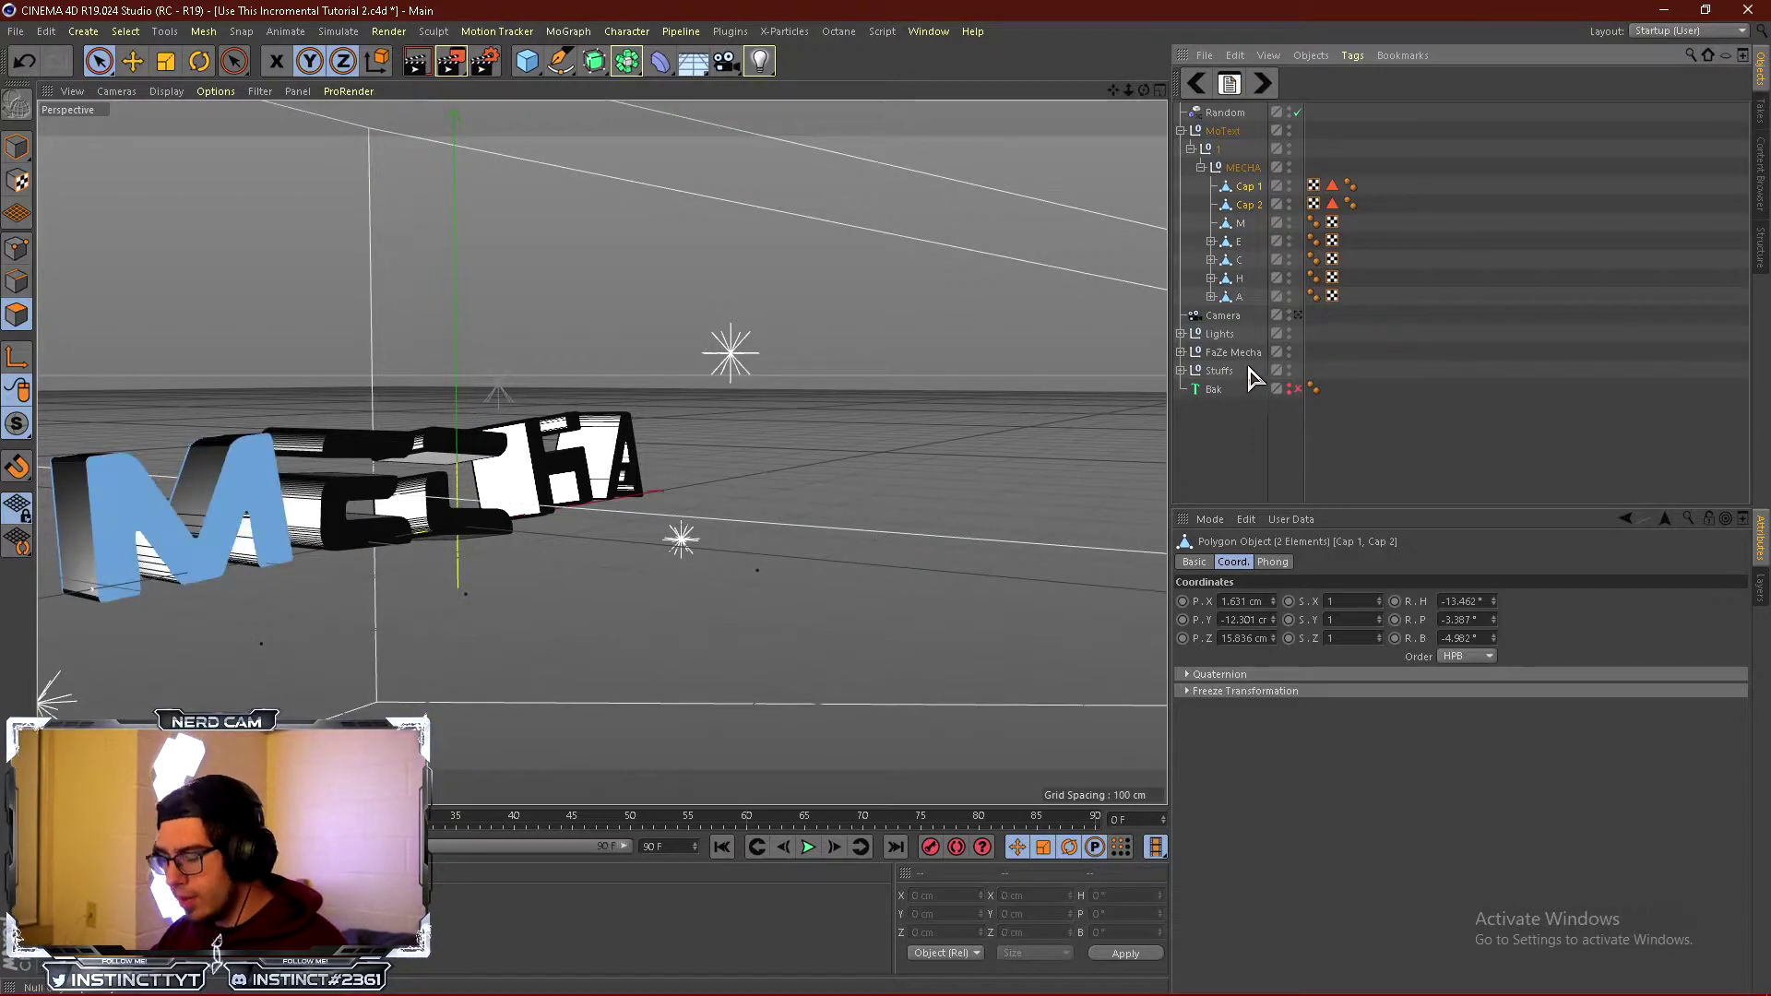
{"action": "key", "text": "alt+g"}
{"action": "left_click", "coordinate": [1211, 186]}
{"action": "left_click", "coordinate": [1212, 186]}
{"action": "left_click", "coordinate": [1211, 186]}
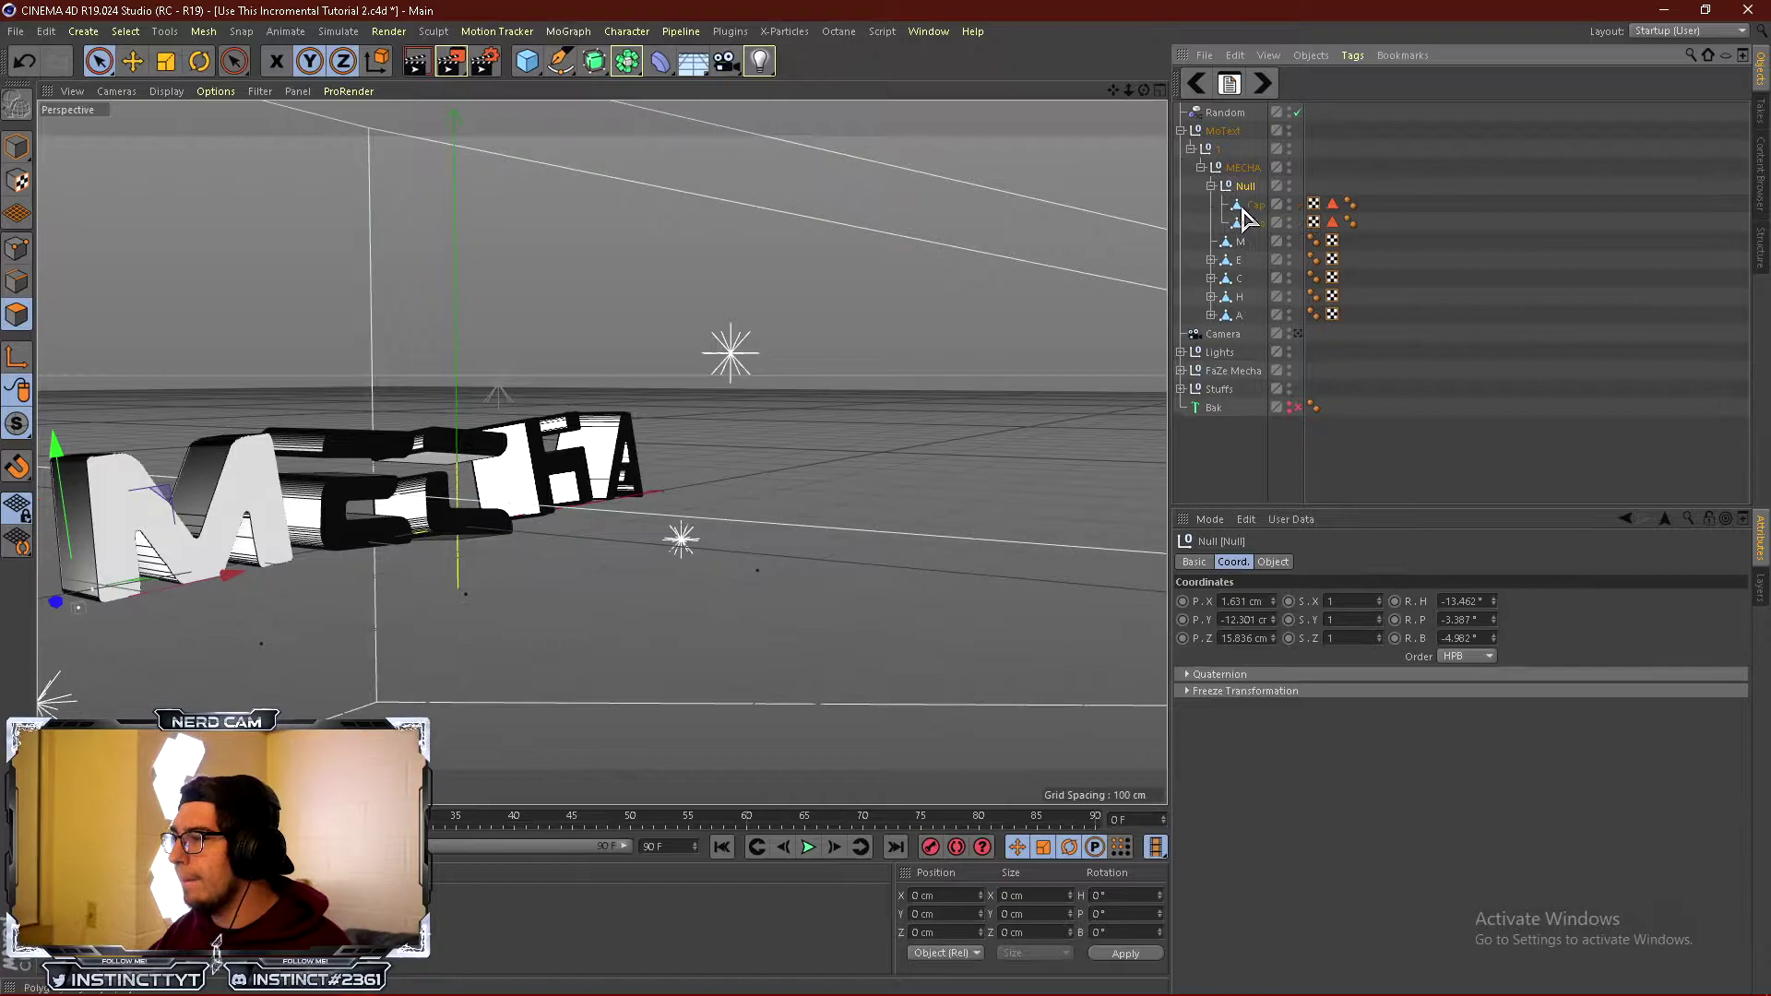
{"action": "left_click", "coordinate": [1250, 205]}
{"action": "left_click", "coordinate": [1211, 187]}
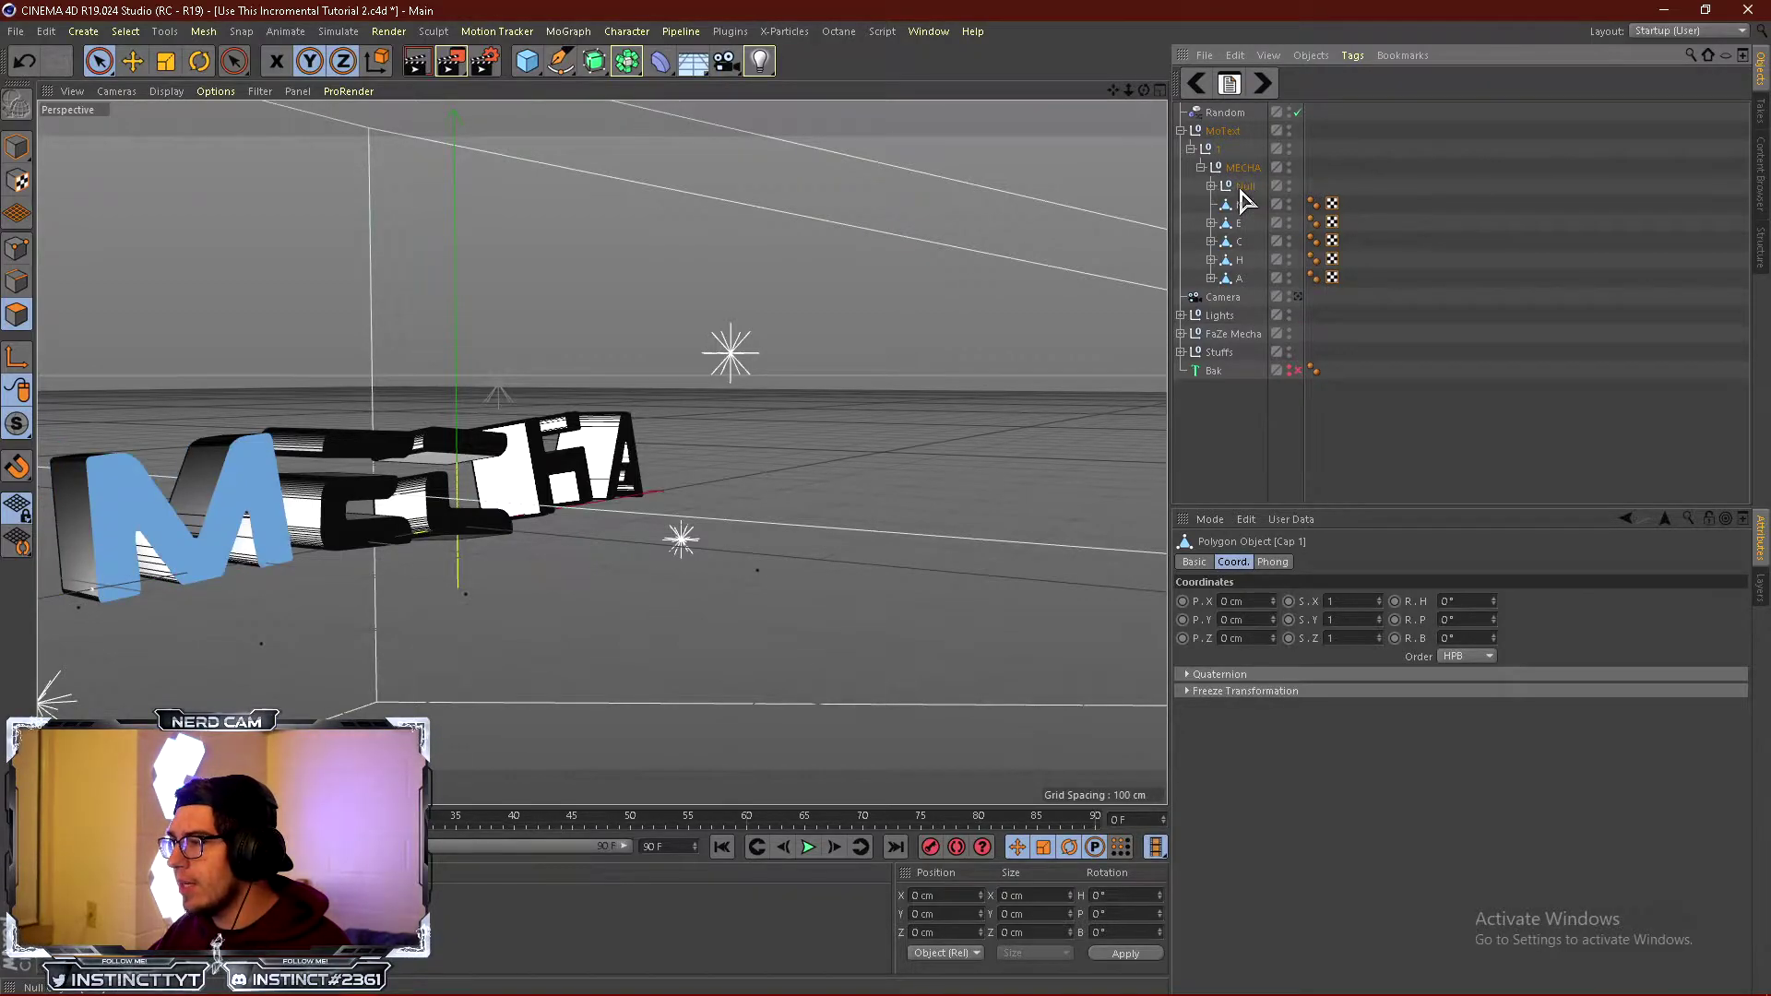
{"action": "double_click", "coordinate": [1245, 186]}
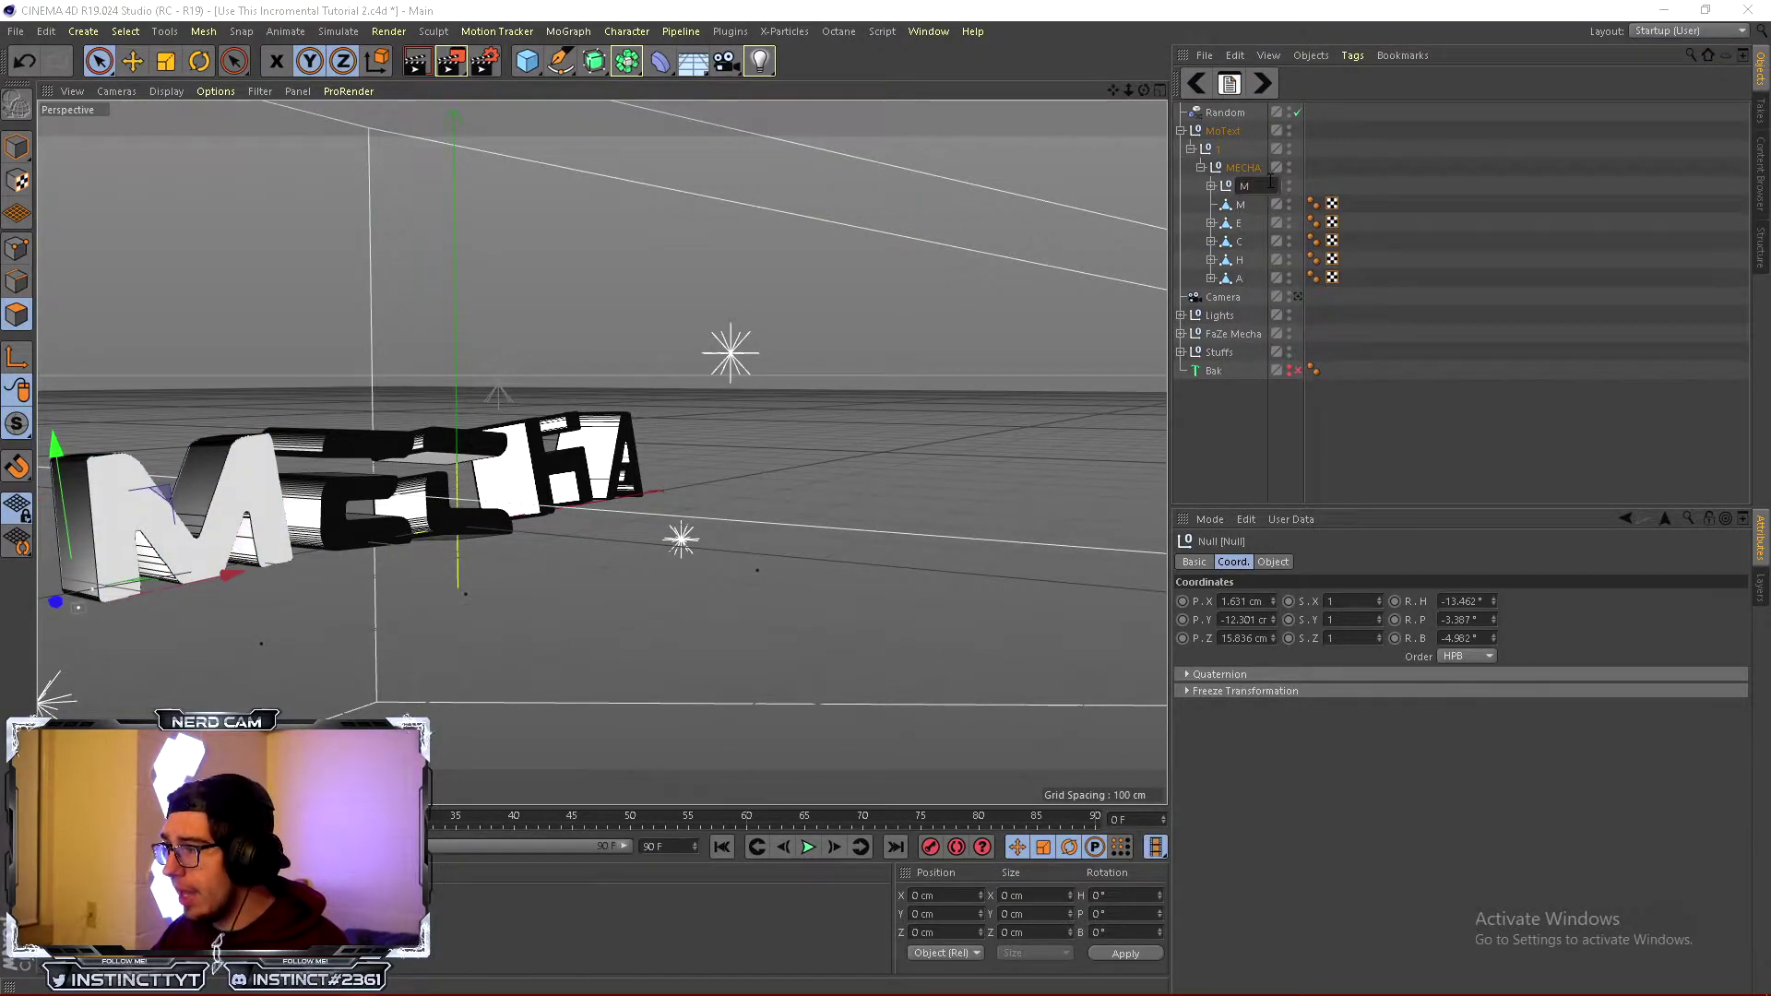
{"action": "type", "text": "M CAP"}
{"action": "key", "text": "Return"}
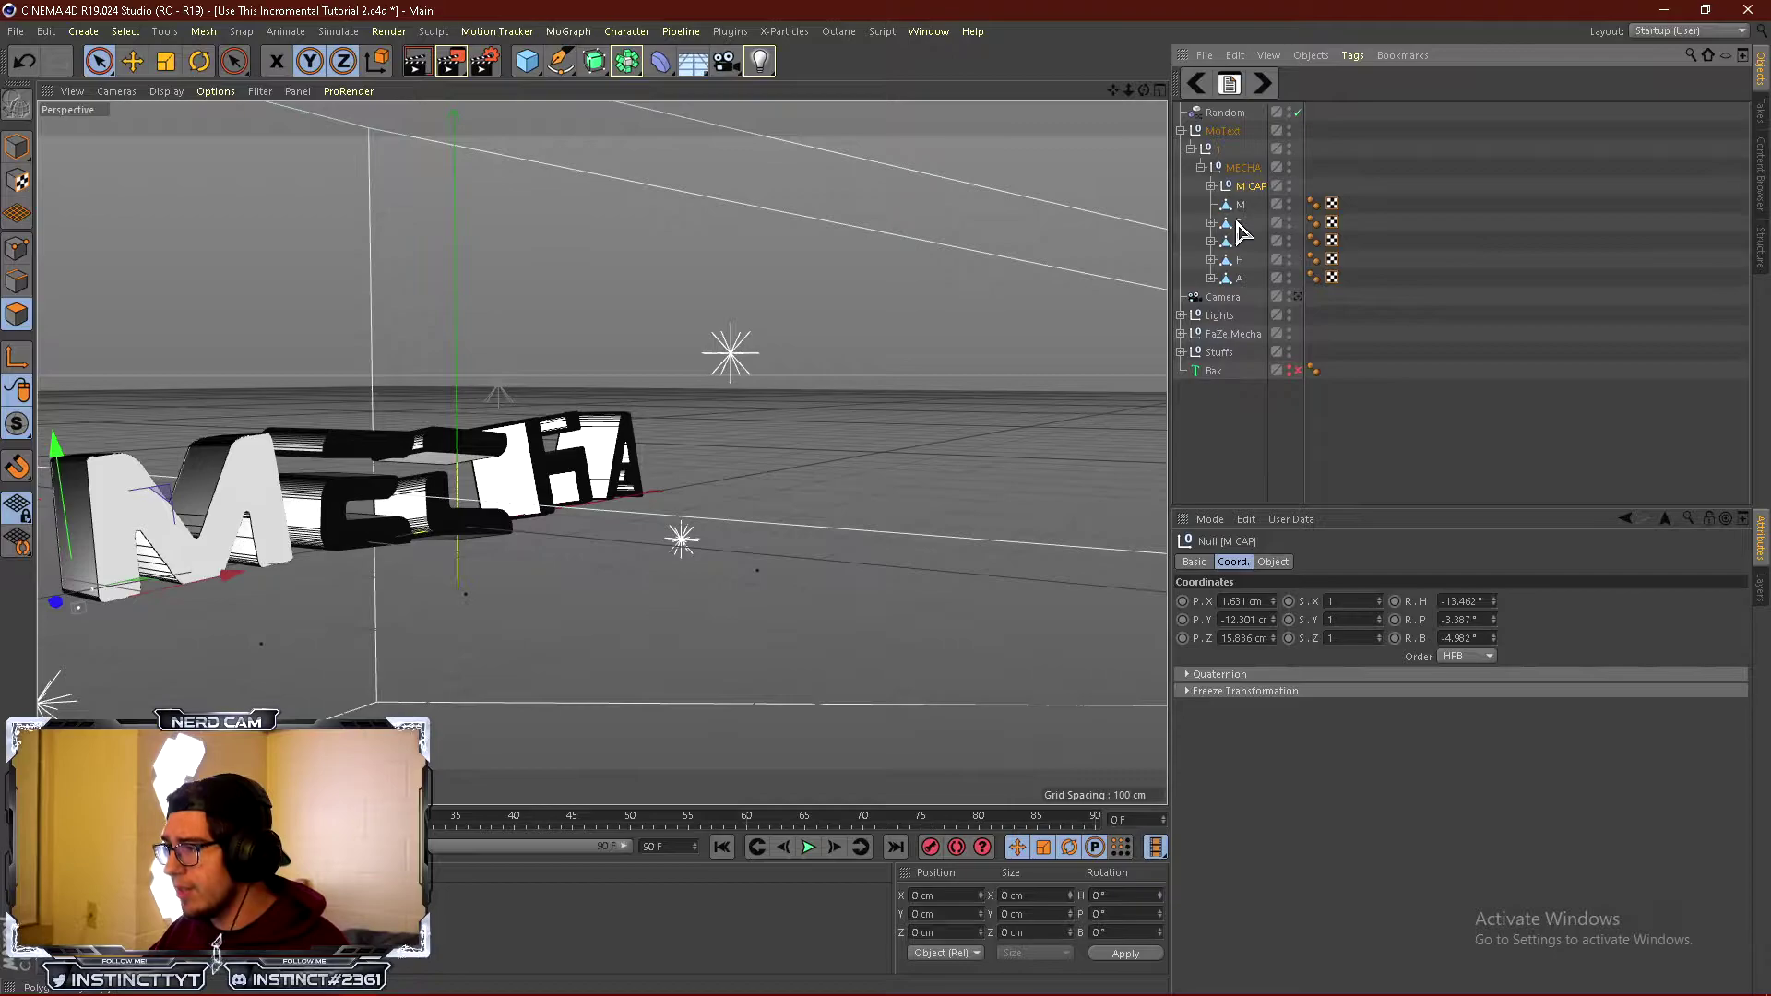
Move the letter E's Cap 1 and Cap 2 out of its hierarchy, placing them between M and E under MECHA.
{"action": "left_click", "coordinate": [1211, 222]}
{"action": "left_click", "coordinate": [1255, 260]}
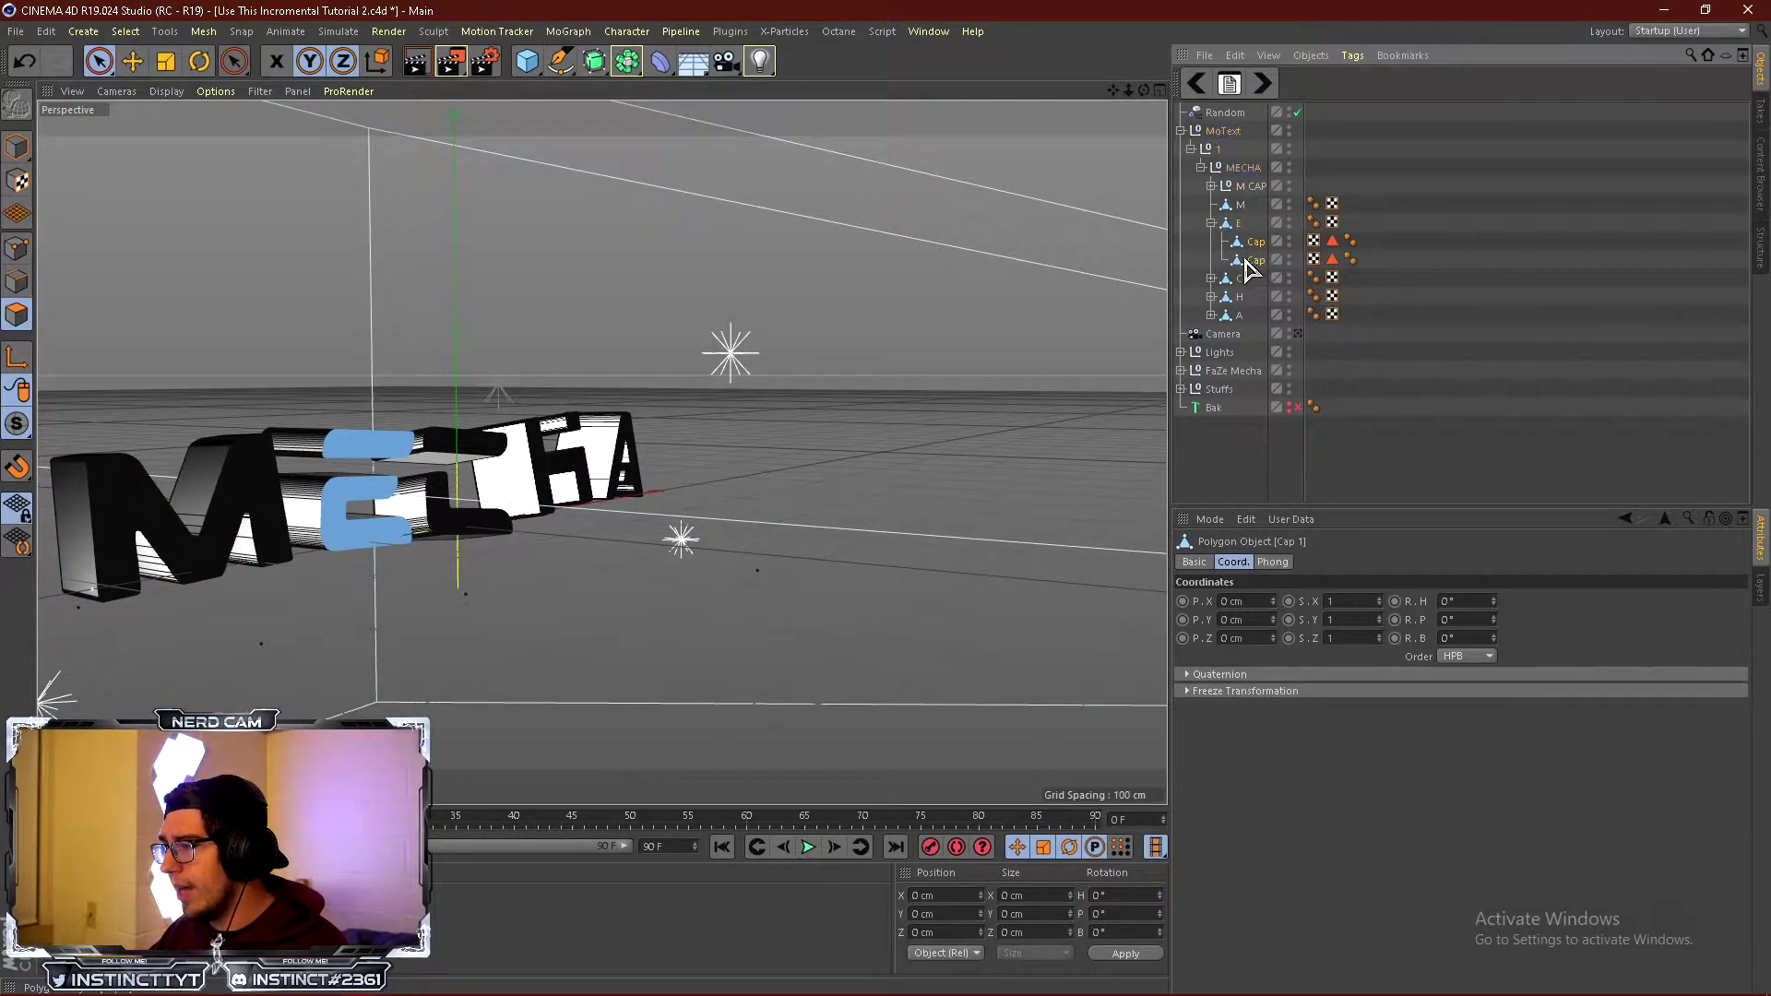
{"action": "left_click_drag", "start_coordinate": [1246, 244], "coordinate": [1238, 214]}
{"action": "left_click", "coordinate": [1238, 261]}
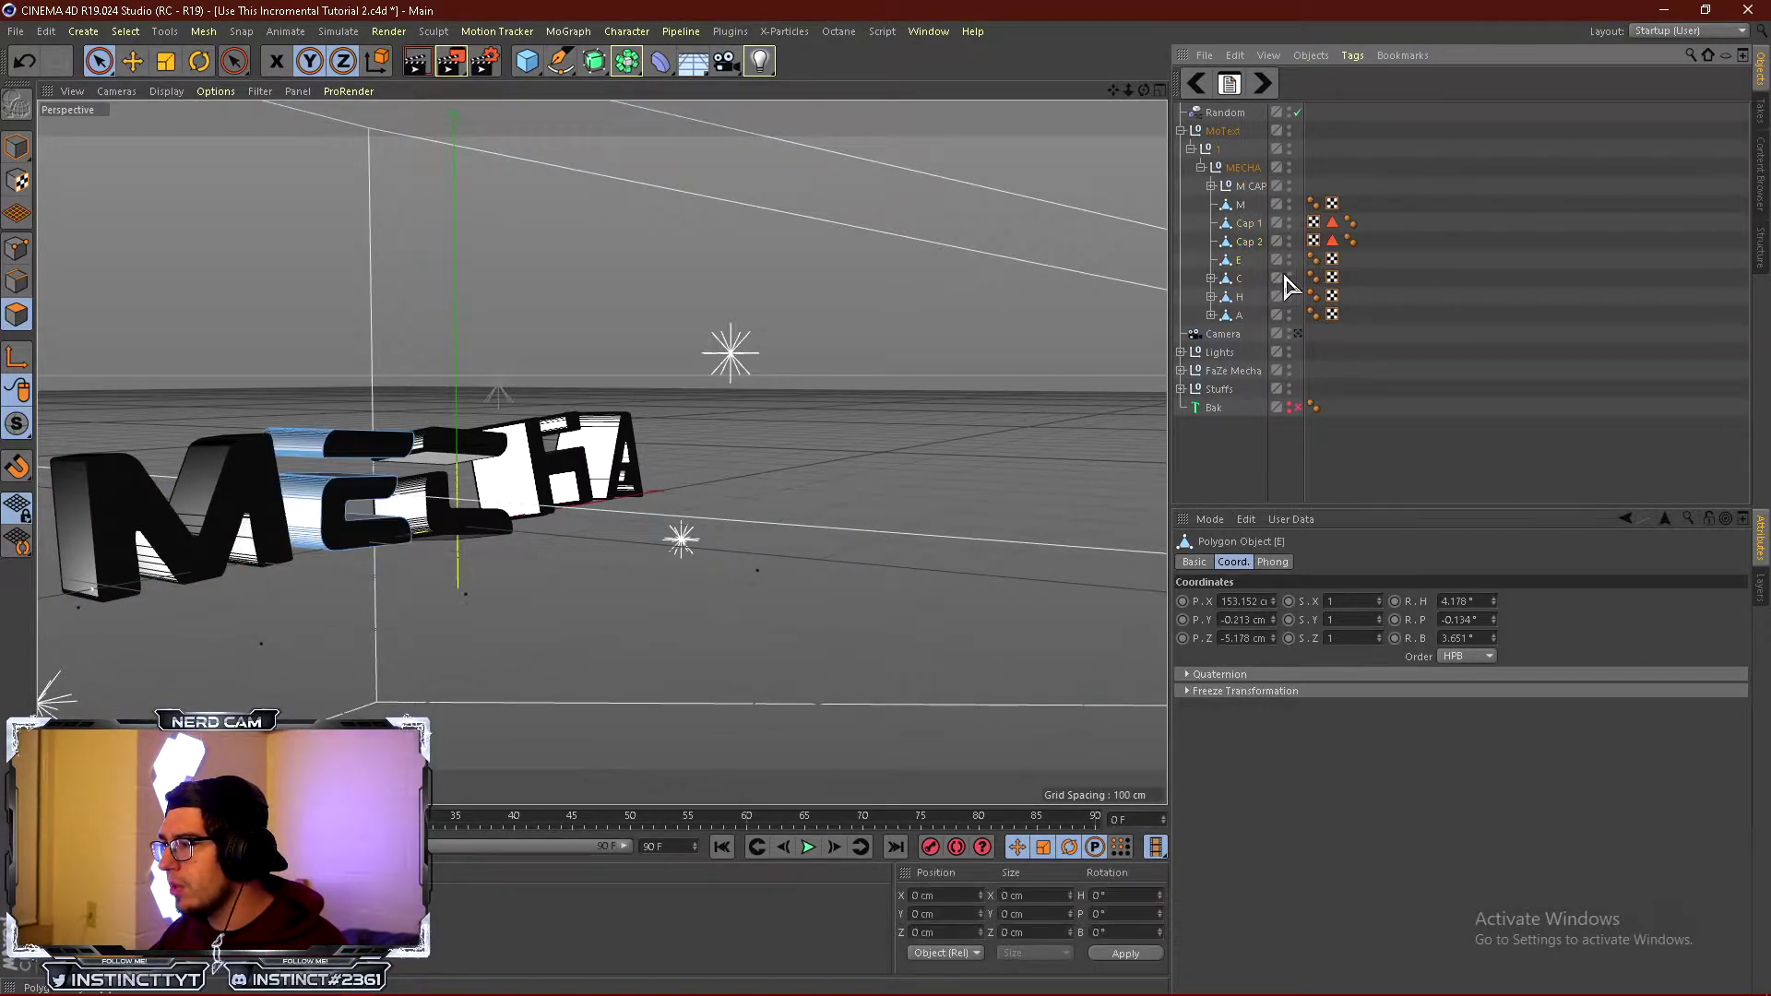
Group the letter E's Cap 1 and Cap 2 under a null and rename it E Caps.
{"action": "left_click", "coordinate": [1245, 241]}
{"action": "left_click", "coordinate": [1245, 224], "text": "ctrl"}
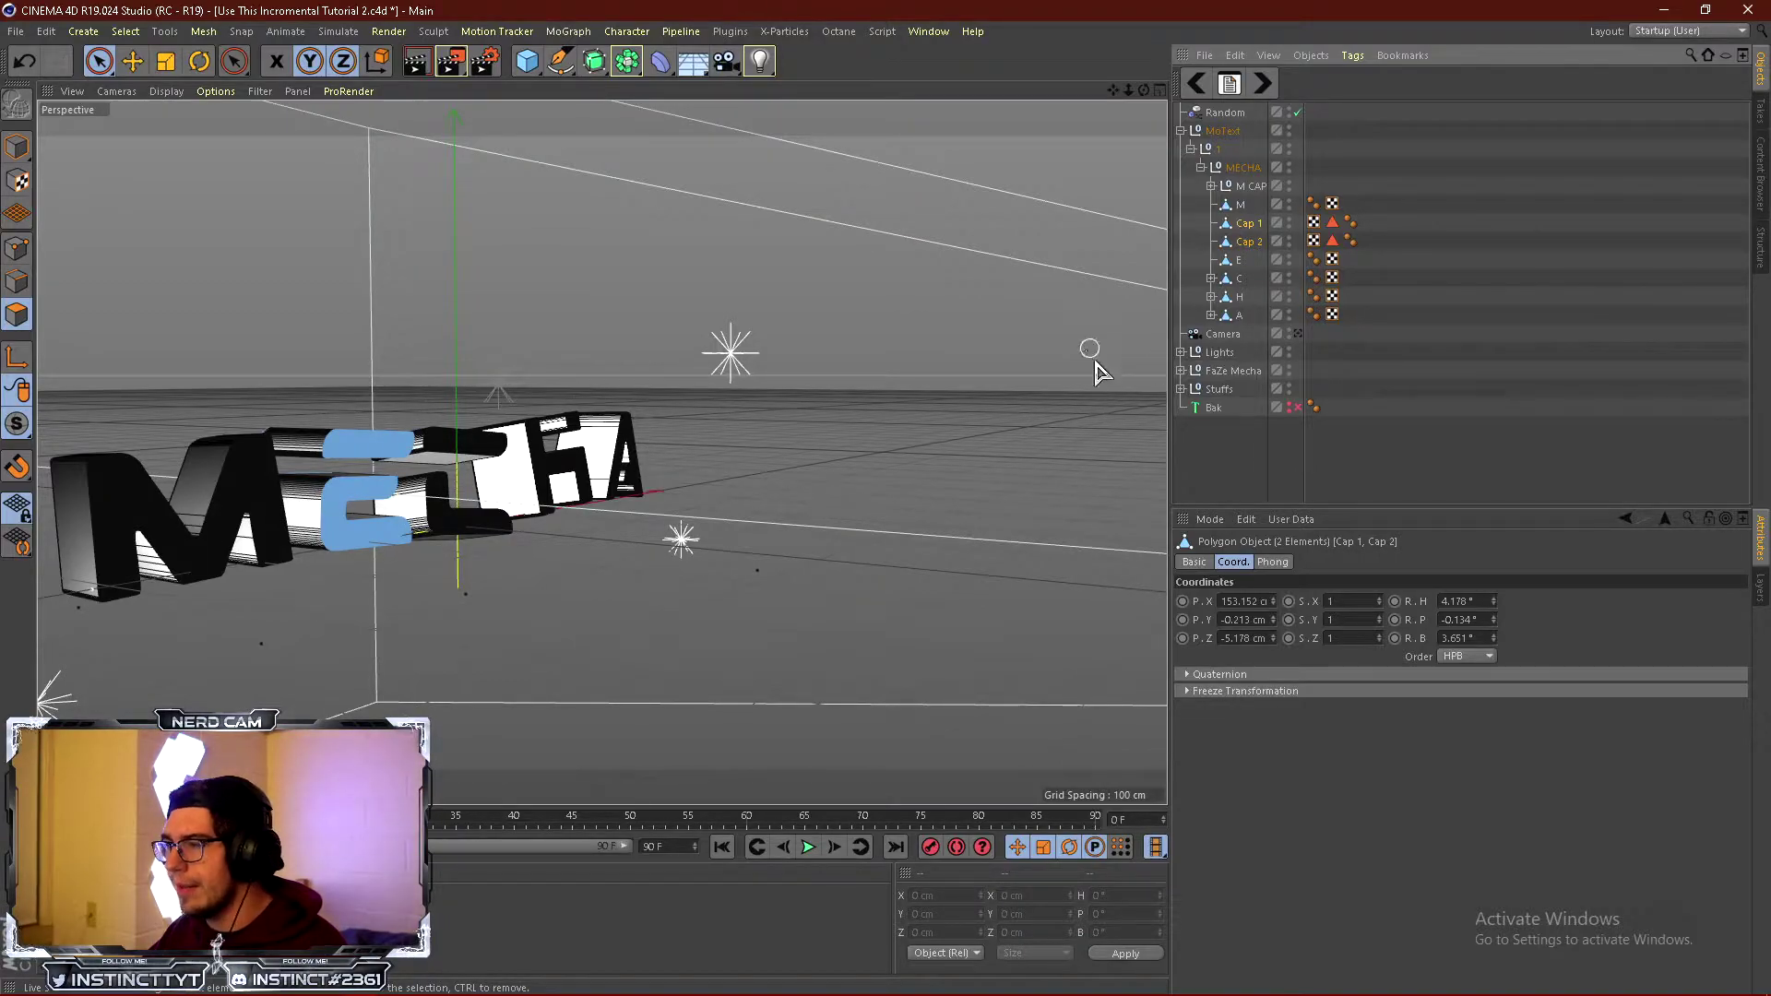
{"action": "key", "text": "alt+g"}
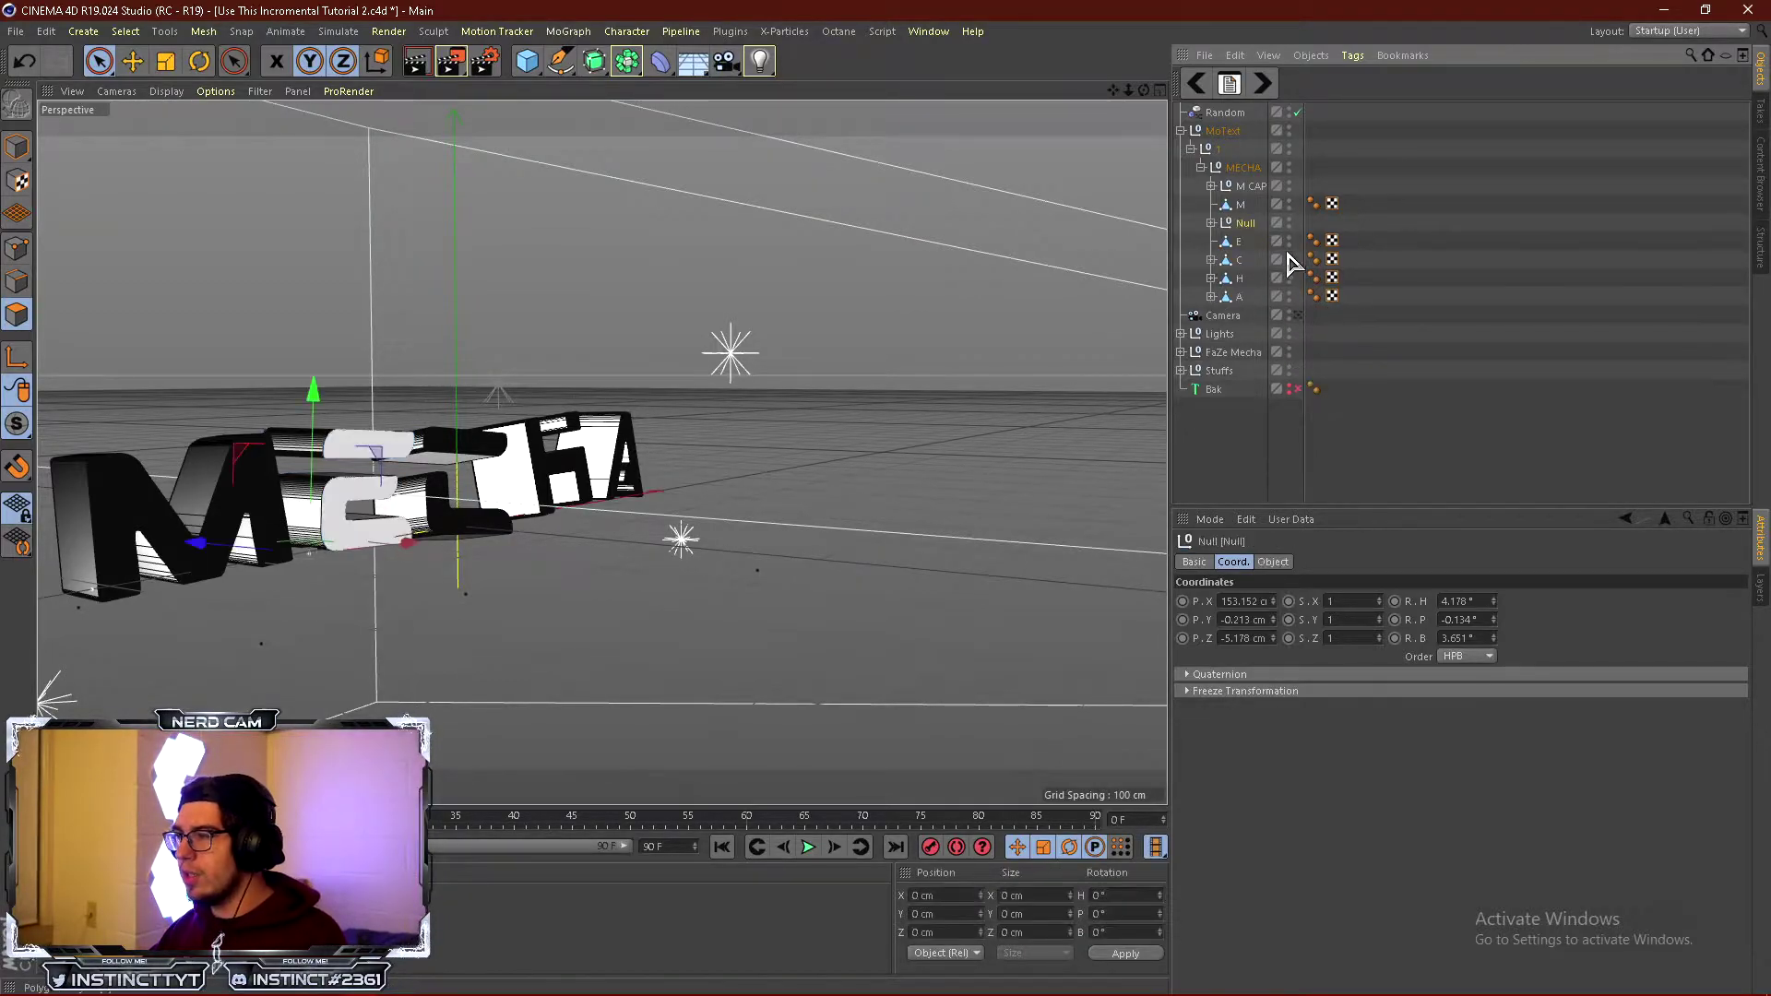
{"action": "double_click", "coordinate": [1247, 224]}
{"action": "key", "text": "BackSpace"}
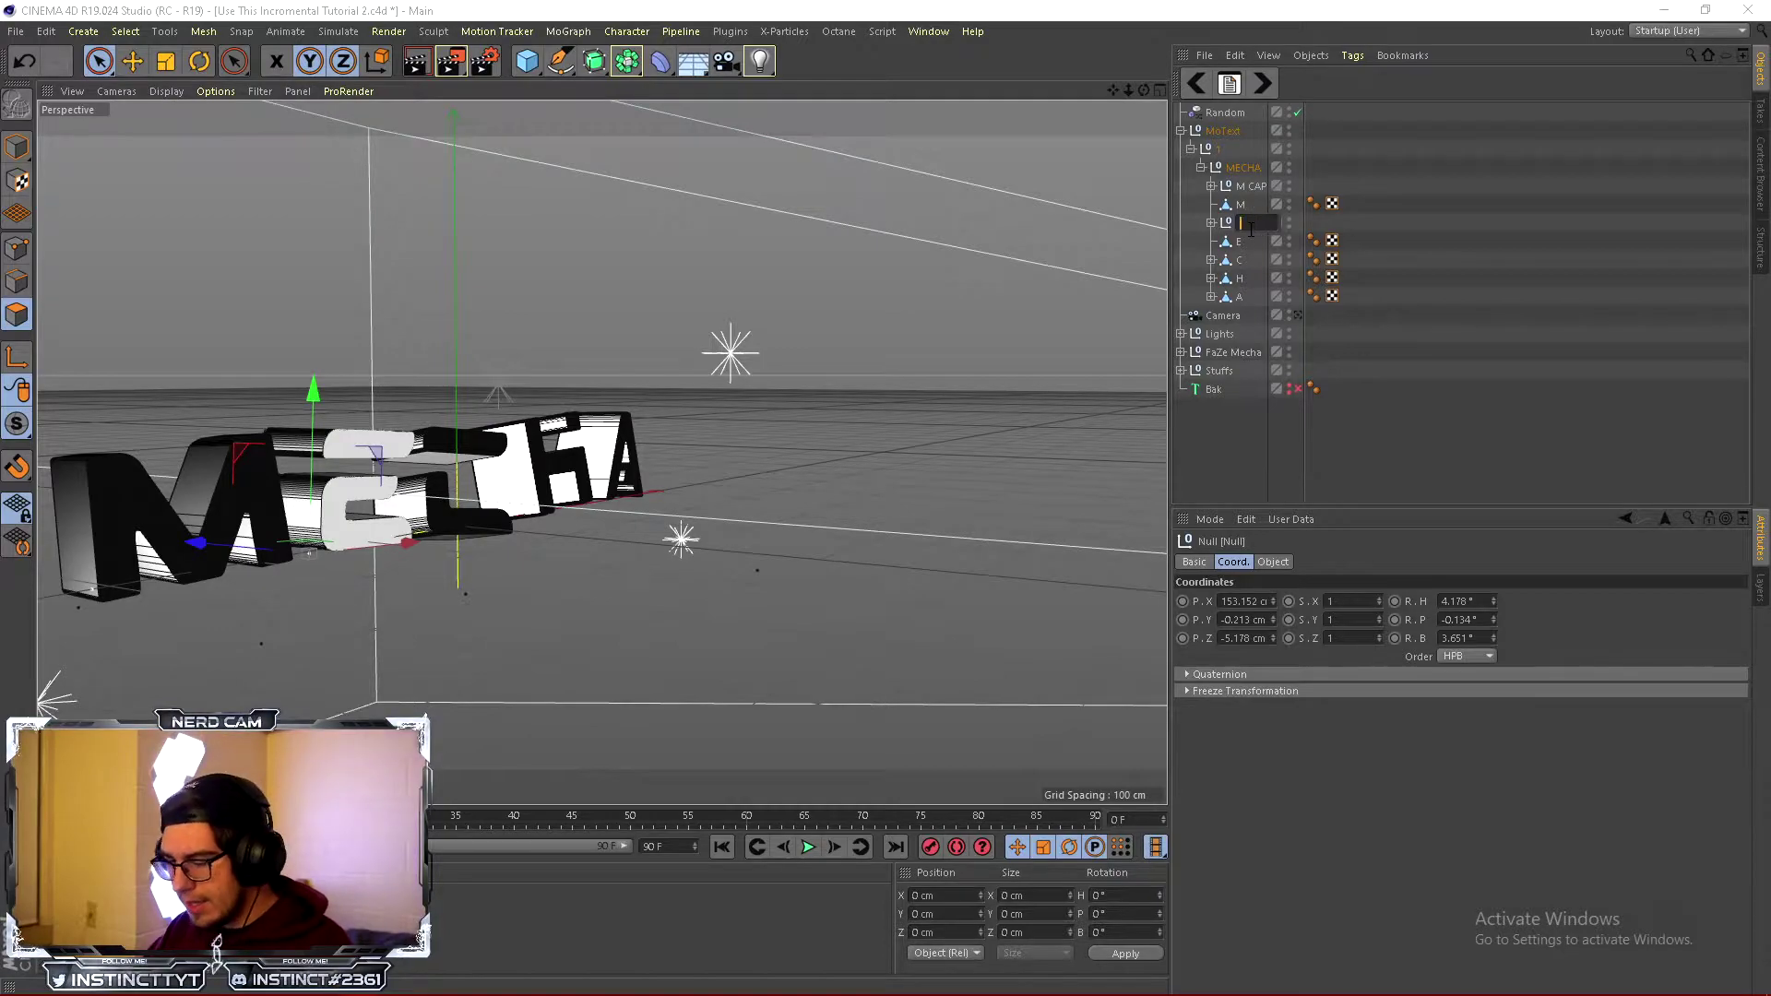
{"action": "type", "text": "E Ca"}
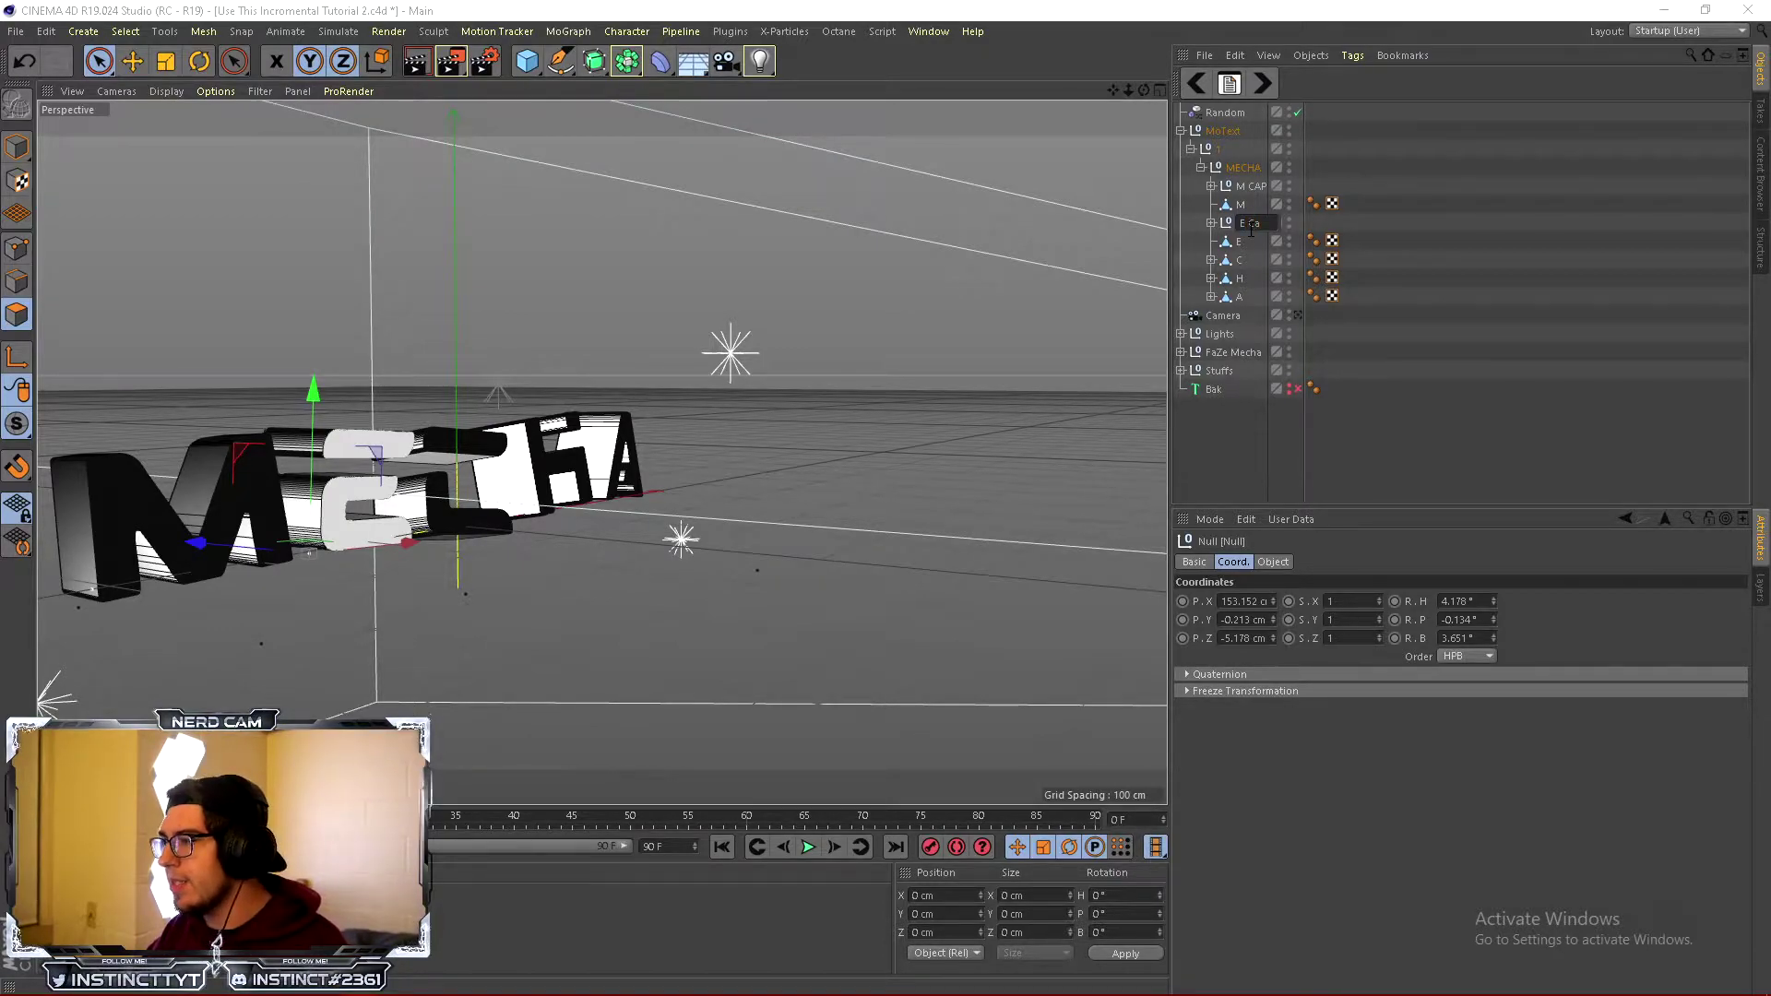
{"action": "key", "text": "Return"}
Move the letter C's Cap 1 and Cap 2 above C and group them under a null named C Caps.
{"action": "left_click", "coordinate": [1210, 261]}
{"action": "left_click", "coordinate": [1253, 278]}
{"action": "left_click", "coordinate": [1255, 297], "text": "shift"}
{"action": "left_click_drag", "start_coordinate": [1254, 296], "coordinate": [1250, 252]}
{"action": "key", "text": "alt+g"}
{"action": "double_click", "coordinate": [1250, 260]}
{"action": "type", "text": "C Caps"}
{"action": "key", "text": "Return"}
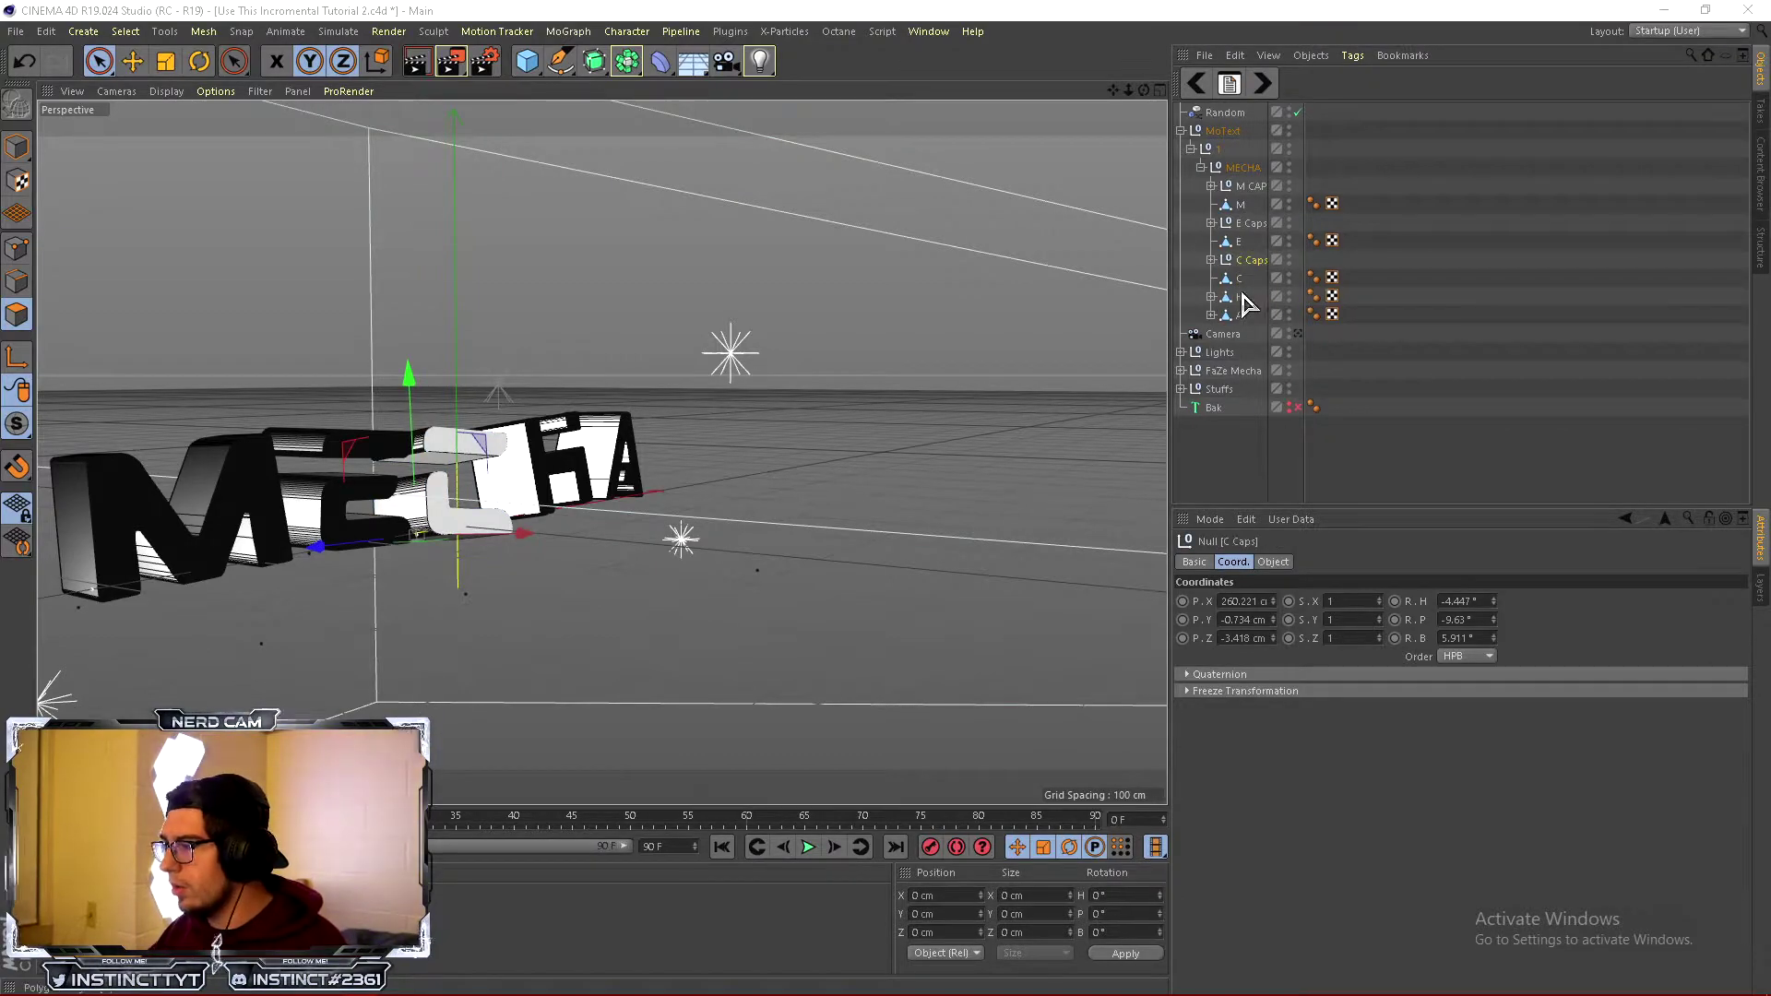
Move the letter H's Cap 1 and Cap 2 above H and group them under a null named H Caps.
{"action": "left_click", "coordinate": [1211, 297]}
{"action": "left_click", "coordinate": [1252, 317]}
{"action": "left_click_drag", "start_coordinate": [1254, 333], "coordinate": [1250, 288], "text": "shift"}
{"action": "key", "text": "alt+g"}
{"action": "double_click", "coordinate": [1251, 297]}
{"action": "type", "text": "H C"}
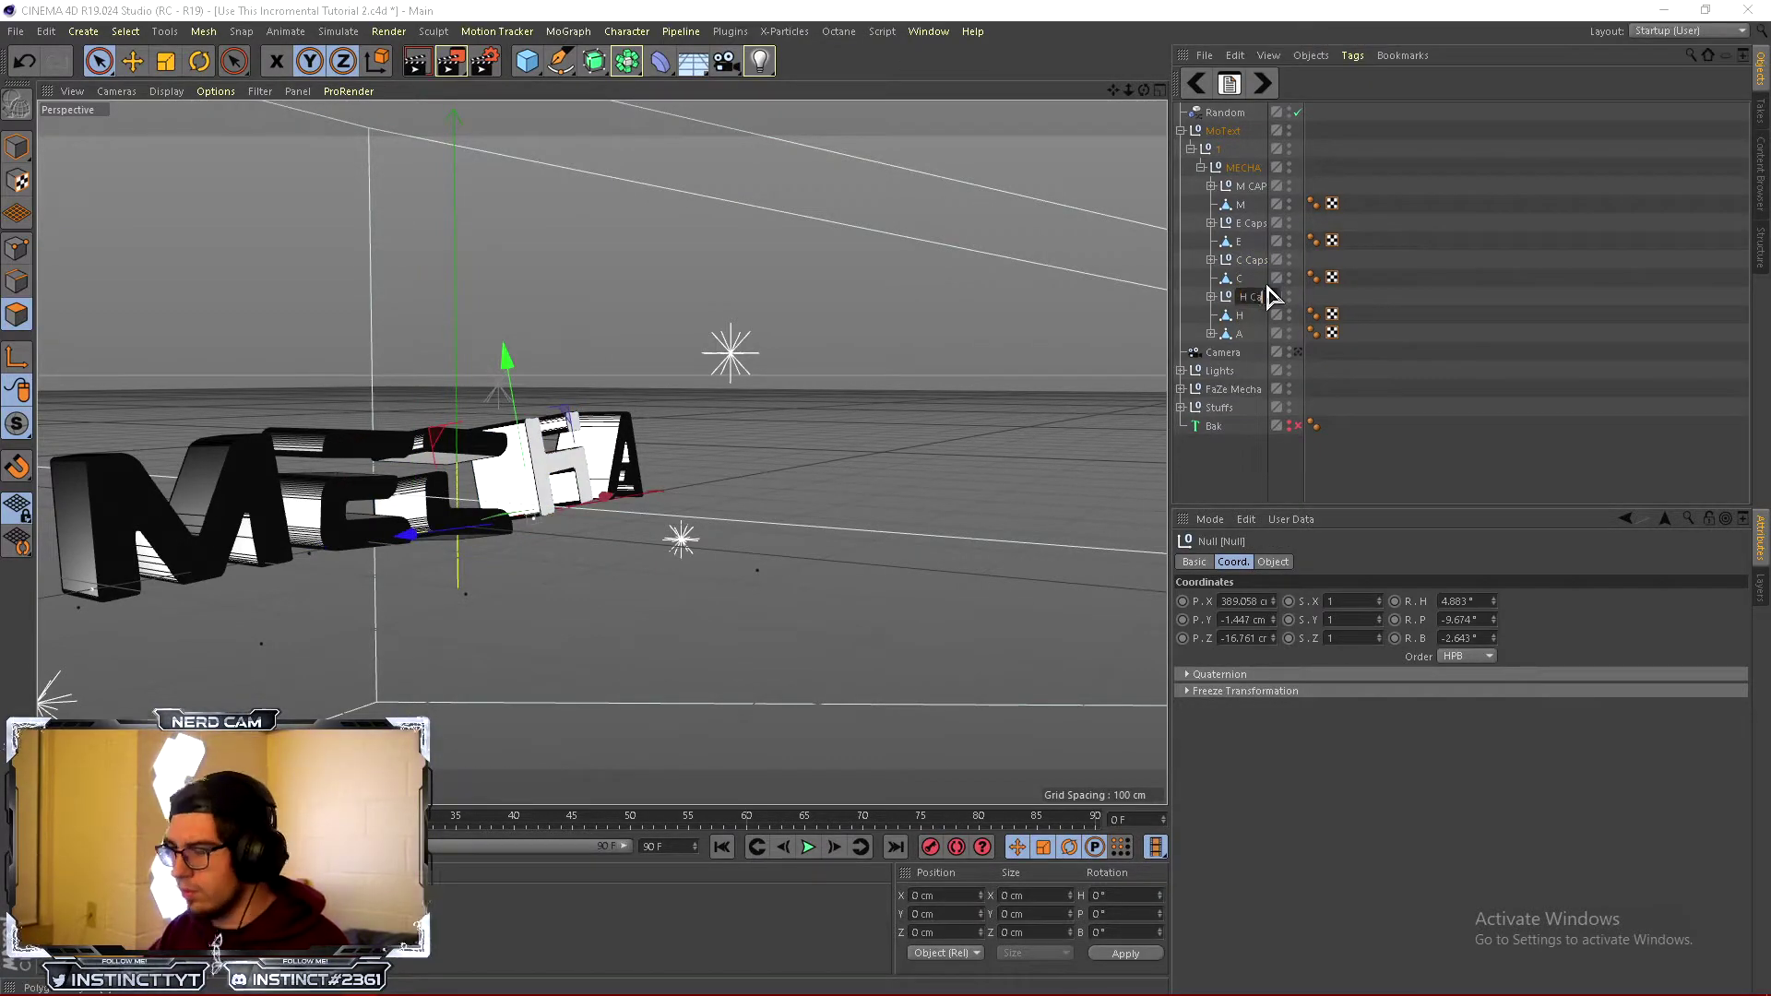
{"action": "type", "text": "aps"}
{"action": "key", "text": "Return"}
Take the letter A's Cap 1 and Cap 2 out of its hierarchy and group them under a null named A Caps.
{"action": "left_click", "coordinate": [1210, 334]}
{"action": "left_click", "coordinate": [1245, 334]}
{"action": "left_click", "coordinate": [1245, 352], "text": "shift"}
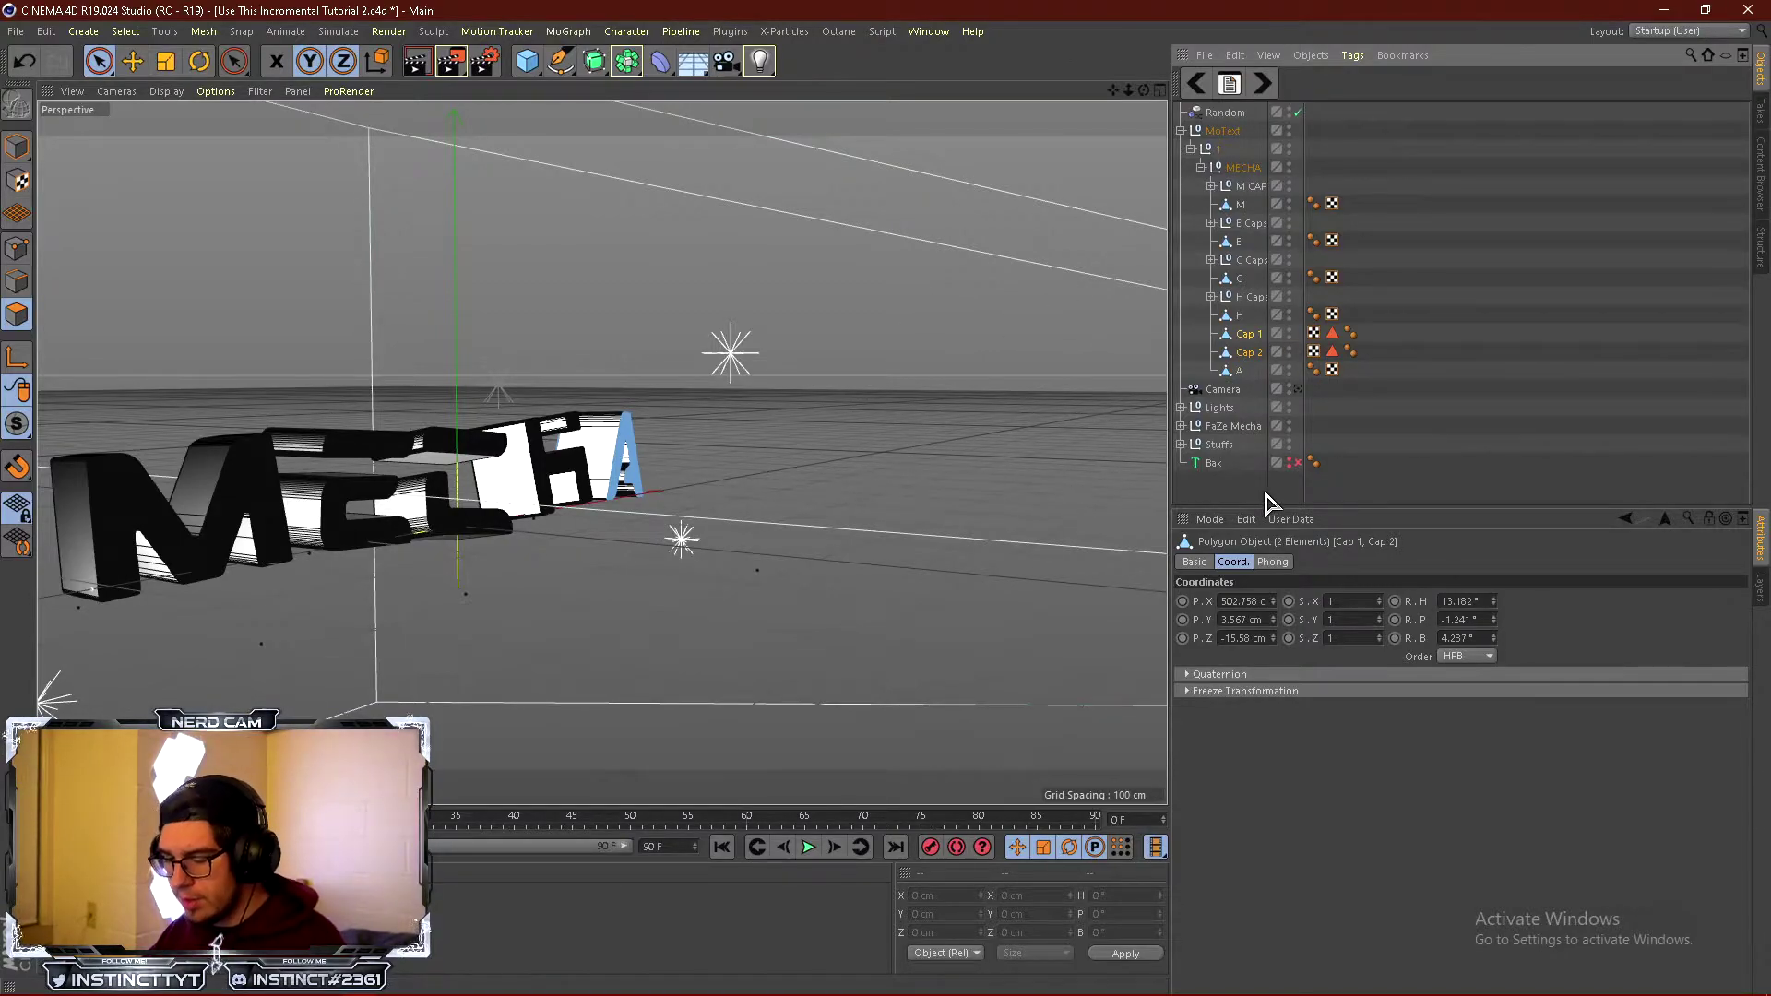
{"action": "key", "text": "alt+g"}
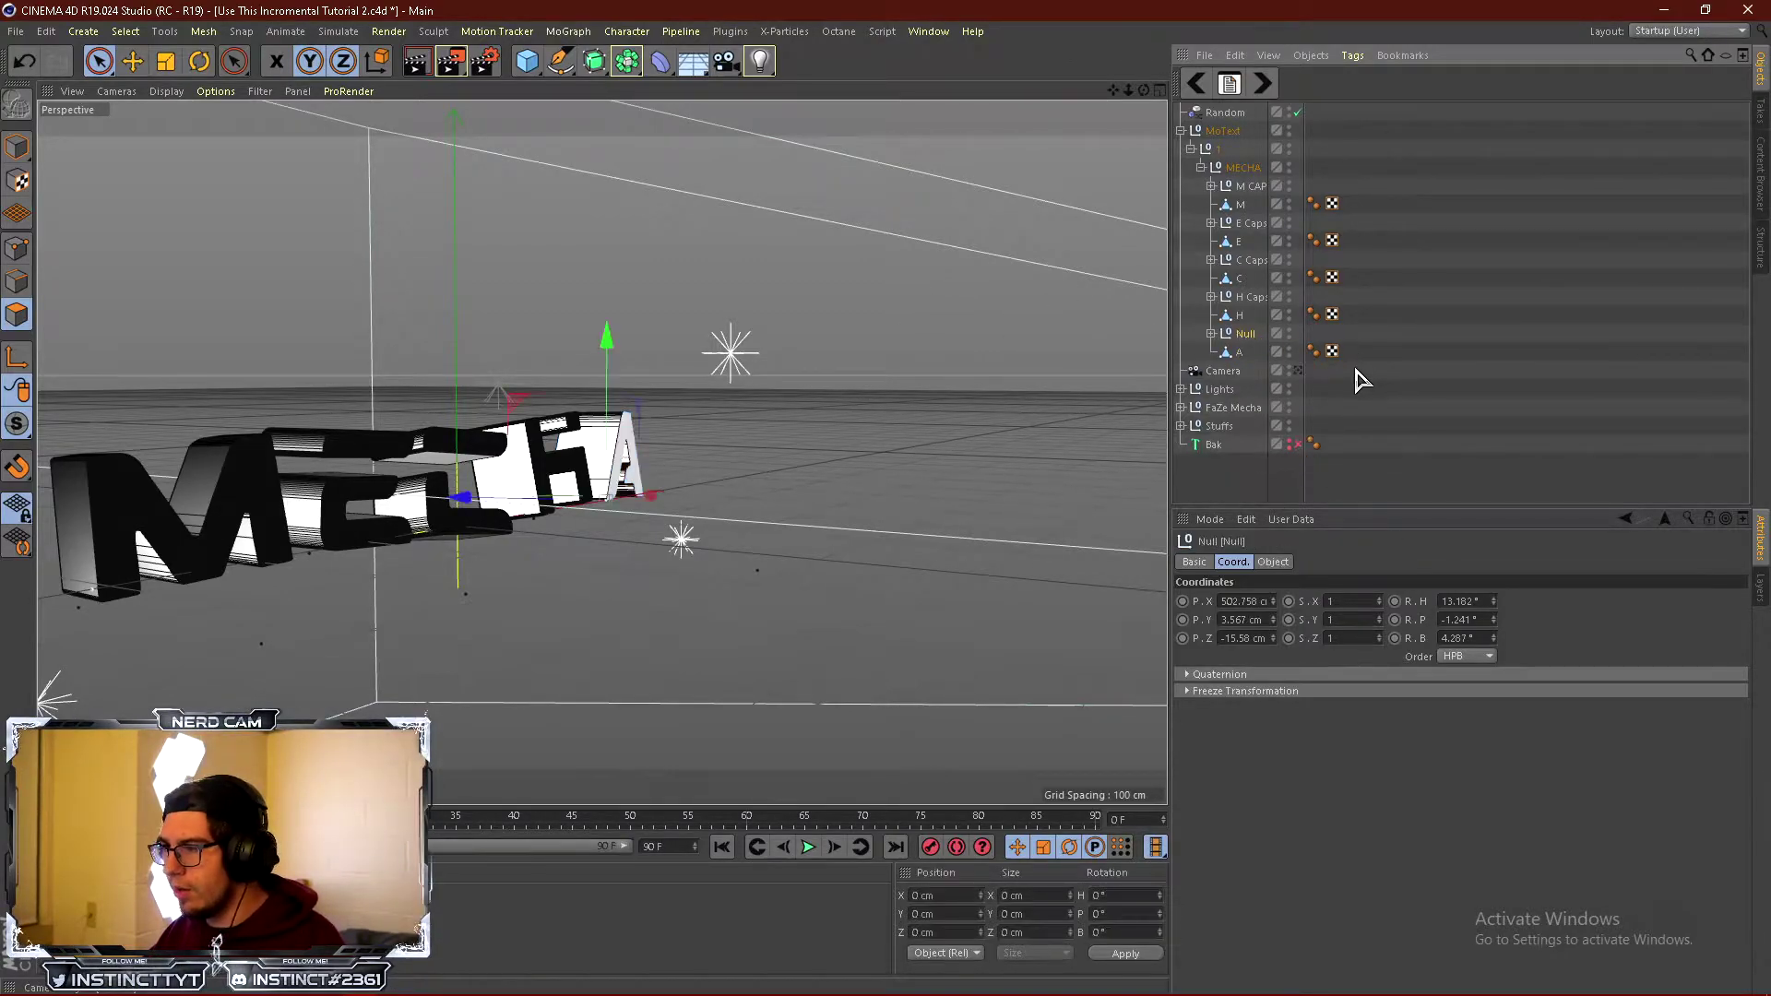
{"action": "double_click", "coordinate": [1247, 334]}
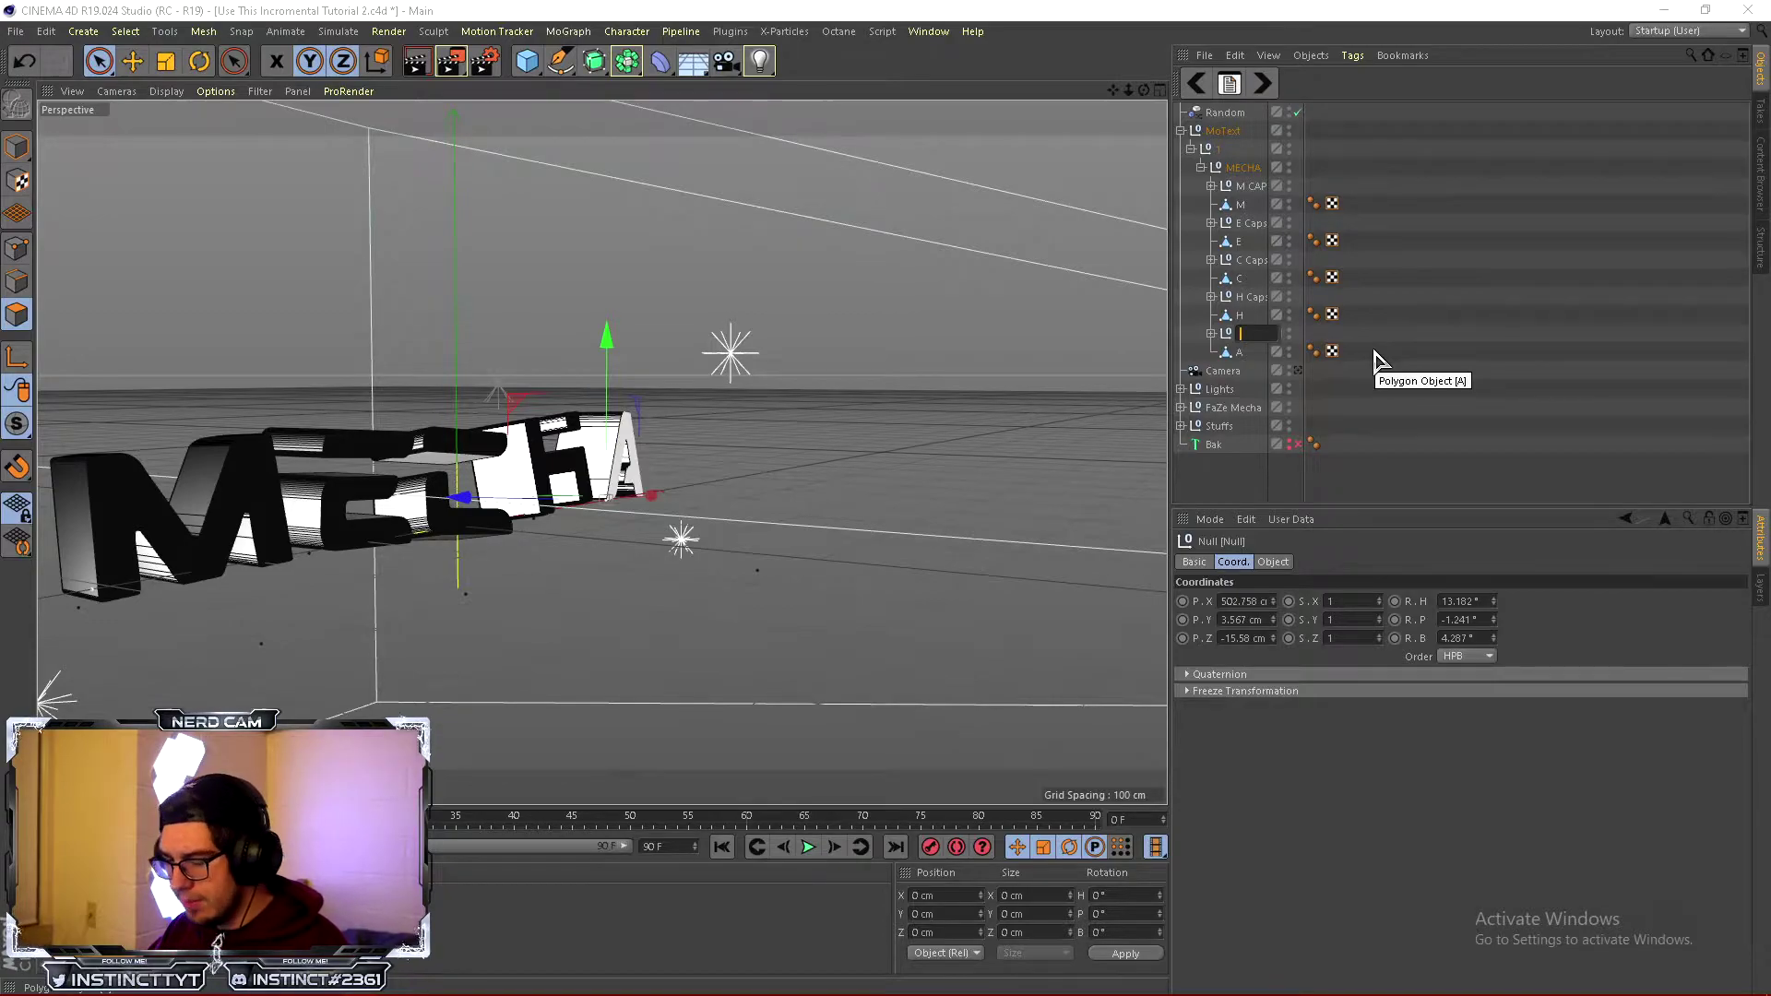
{"action": "type", "text": "A Caps"}
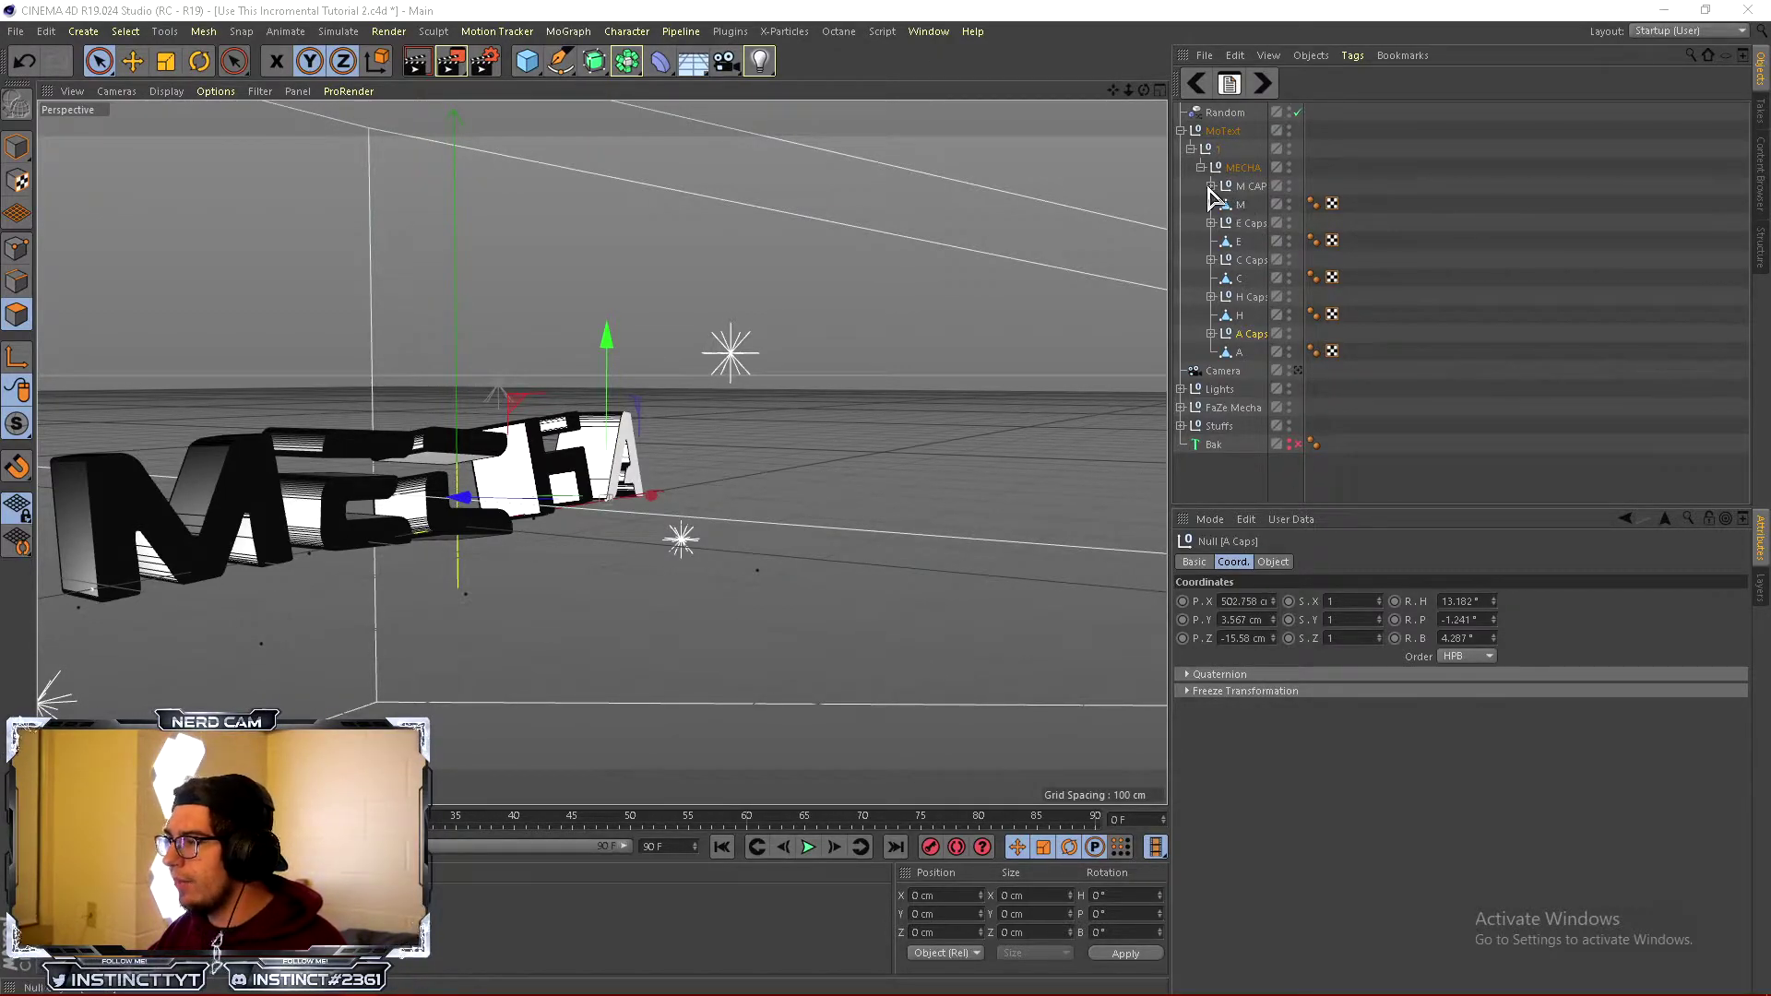
Group the capless letter bodies M, E, C, H and A together under one null.
{"action": "left_click", "coordinate": [1240, 242]}
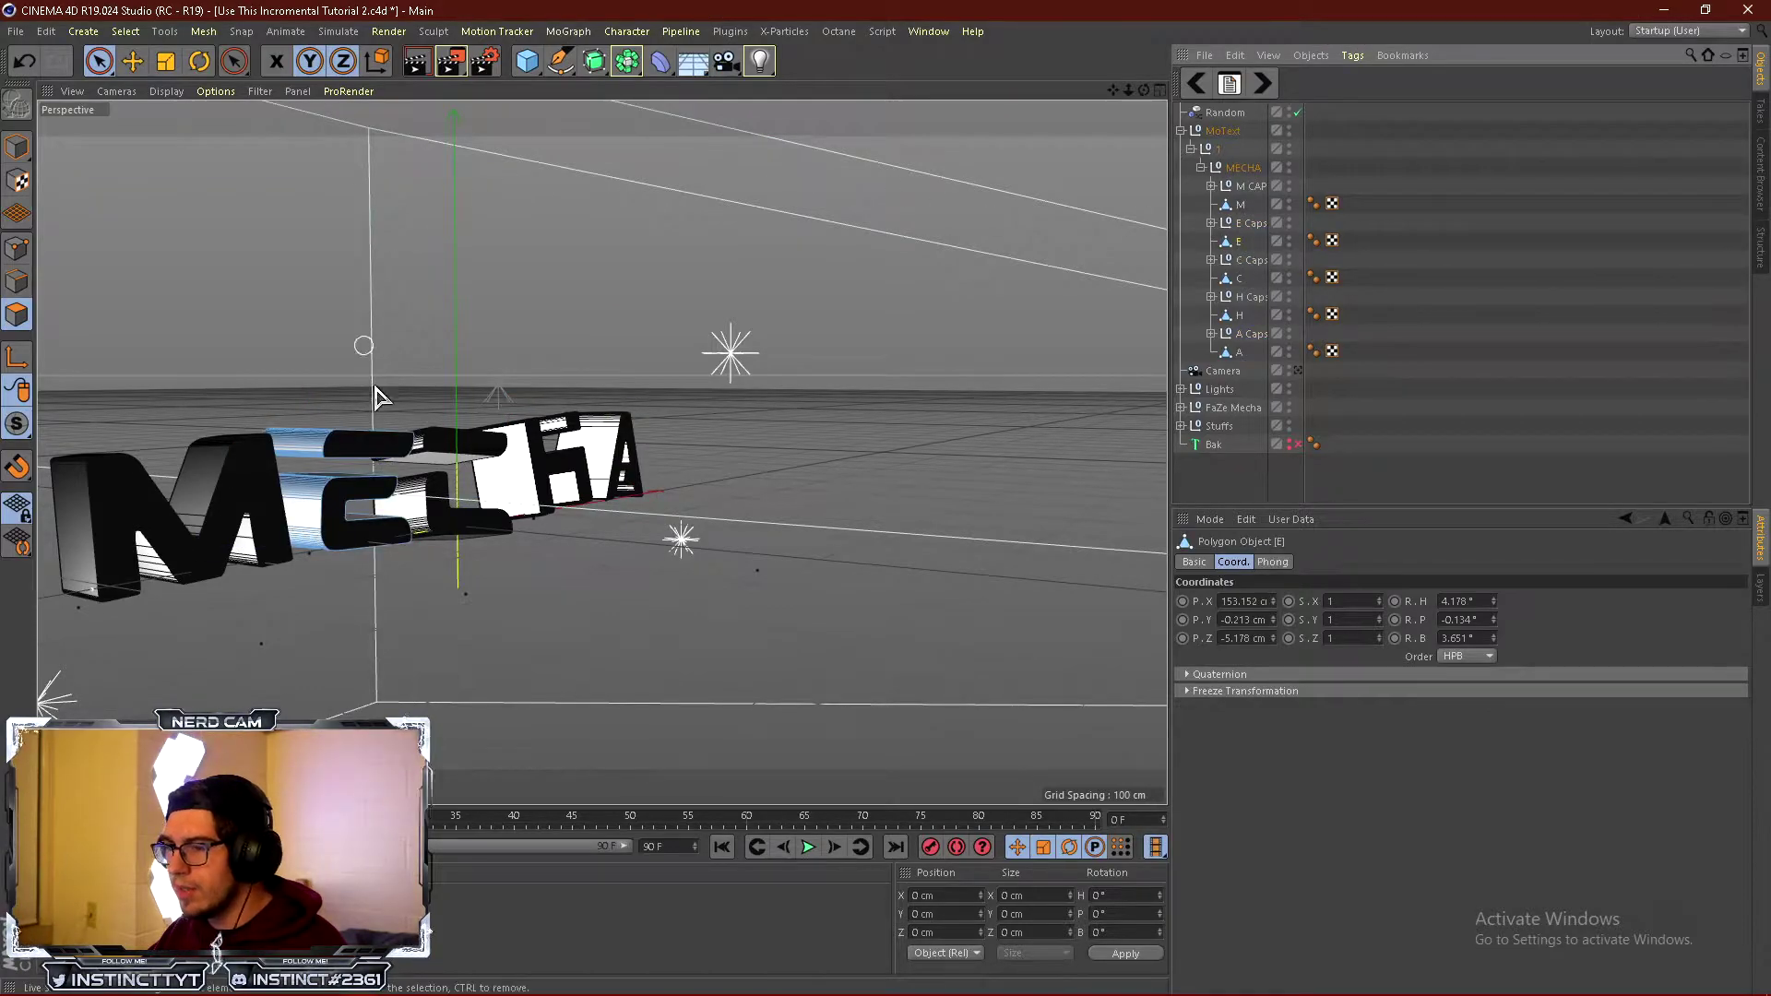
{"action": "left_click", "coordinate": [1260, 186]}
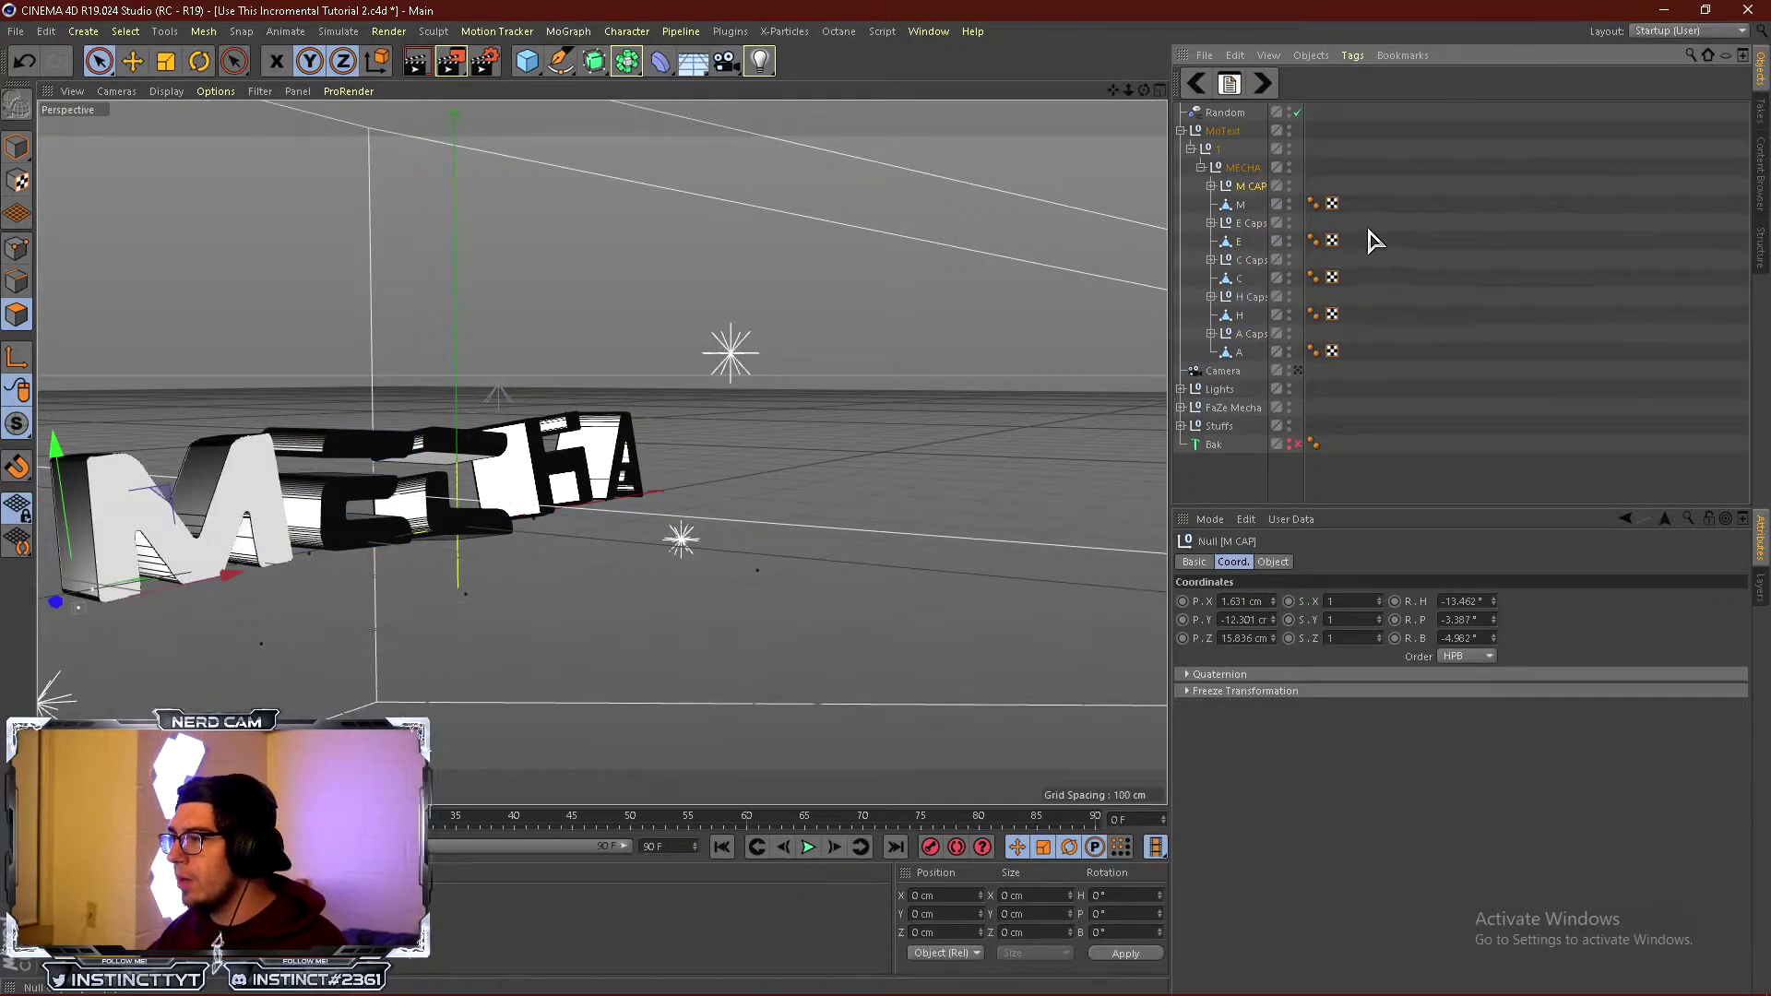
{"action": "left_click", "coordinate": [1241, 206]}
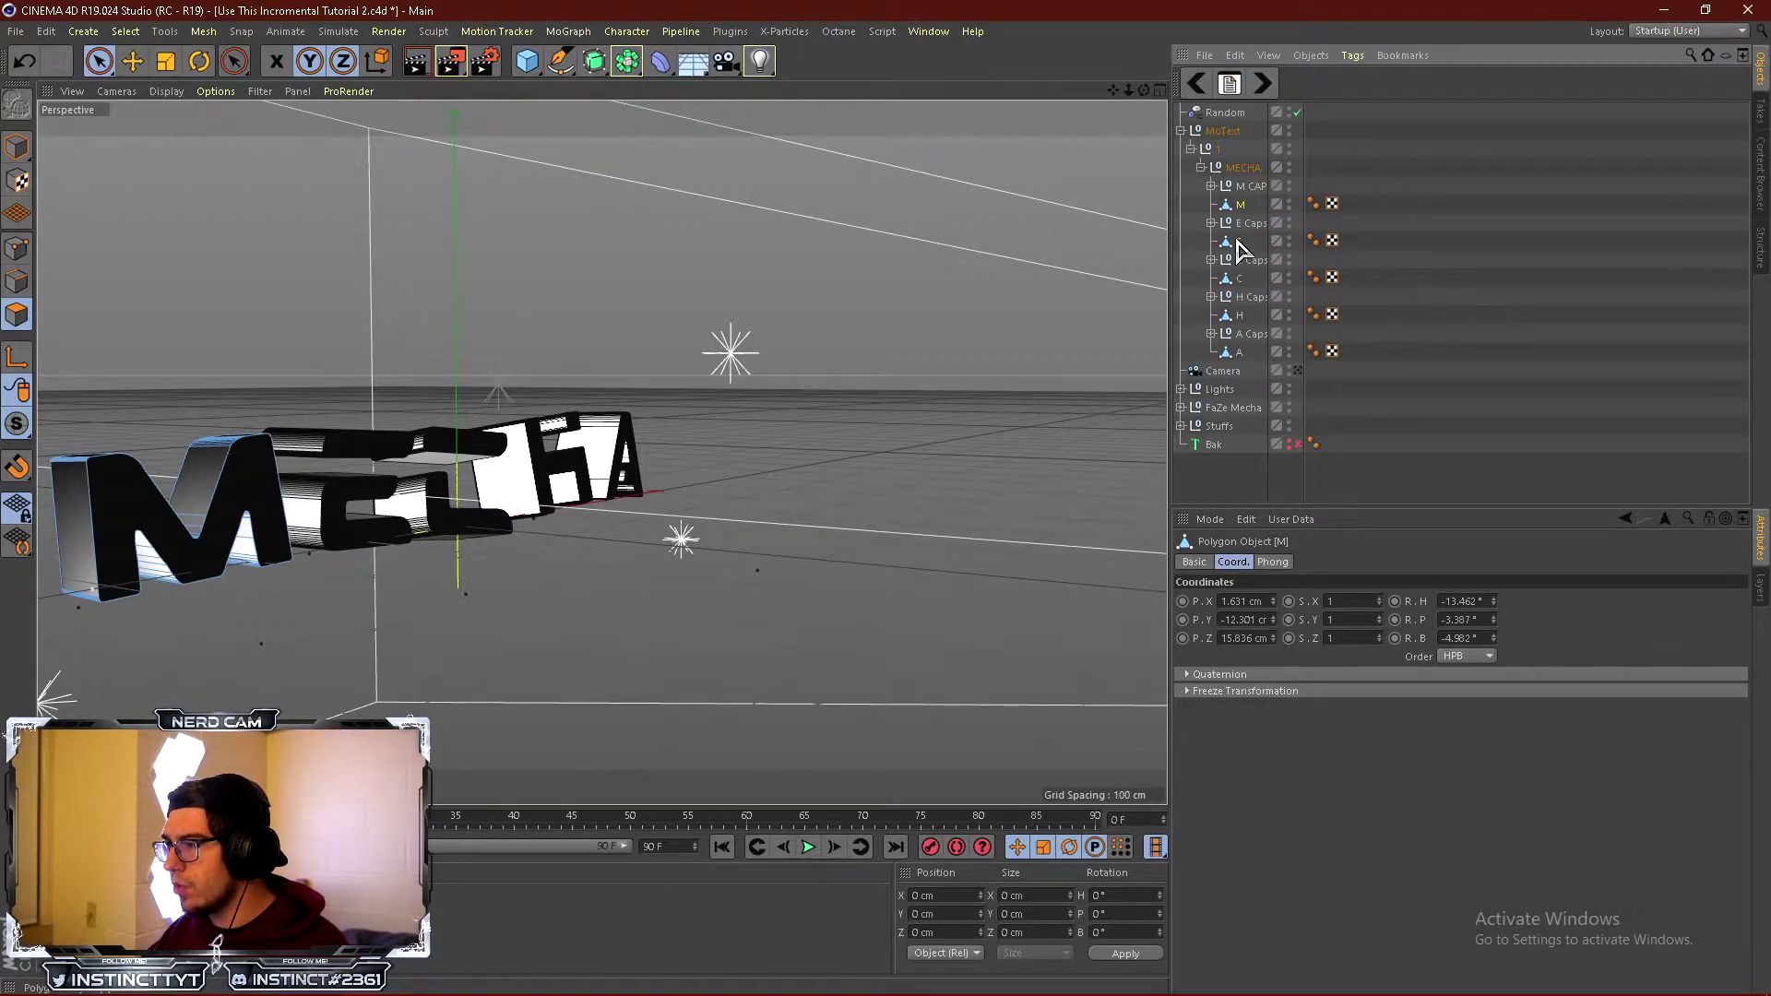
{"action": "left_click", "coordinate": [1239, 244], "text": "ctrl"}
{"action": "left_click", "coordinate": [1238, 280], "text": "ctrl"}
{"action": "left_click", "coordinate": [1240, 317], "text": "ctrl"}
{"action": "left_click", "coordinate": [1239, 353], "text": "ctrl"}
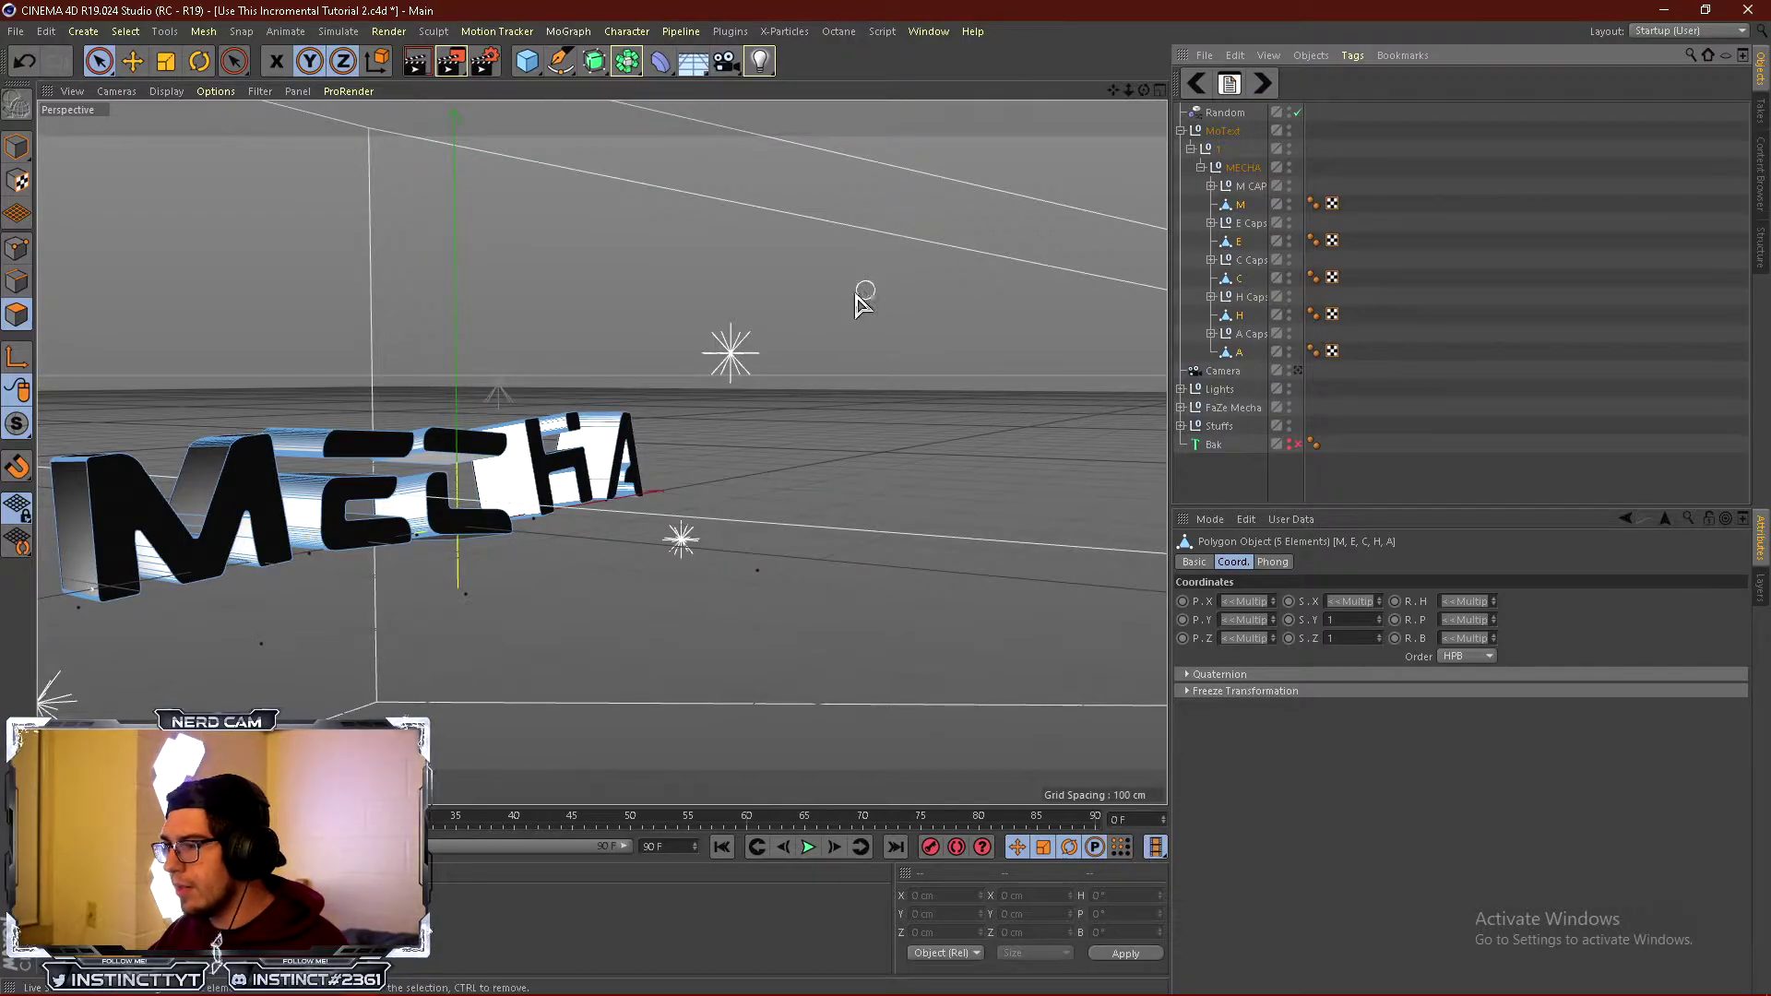
{"action": "scroll", "coordinate": [315, 557], "scroll_direction": "up", "scroll_amount": 1}
{"action": "left_click_drag", "start_coordinate": [314, 557], "coordinate": [238, 483], "text": "alt"}
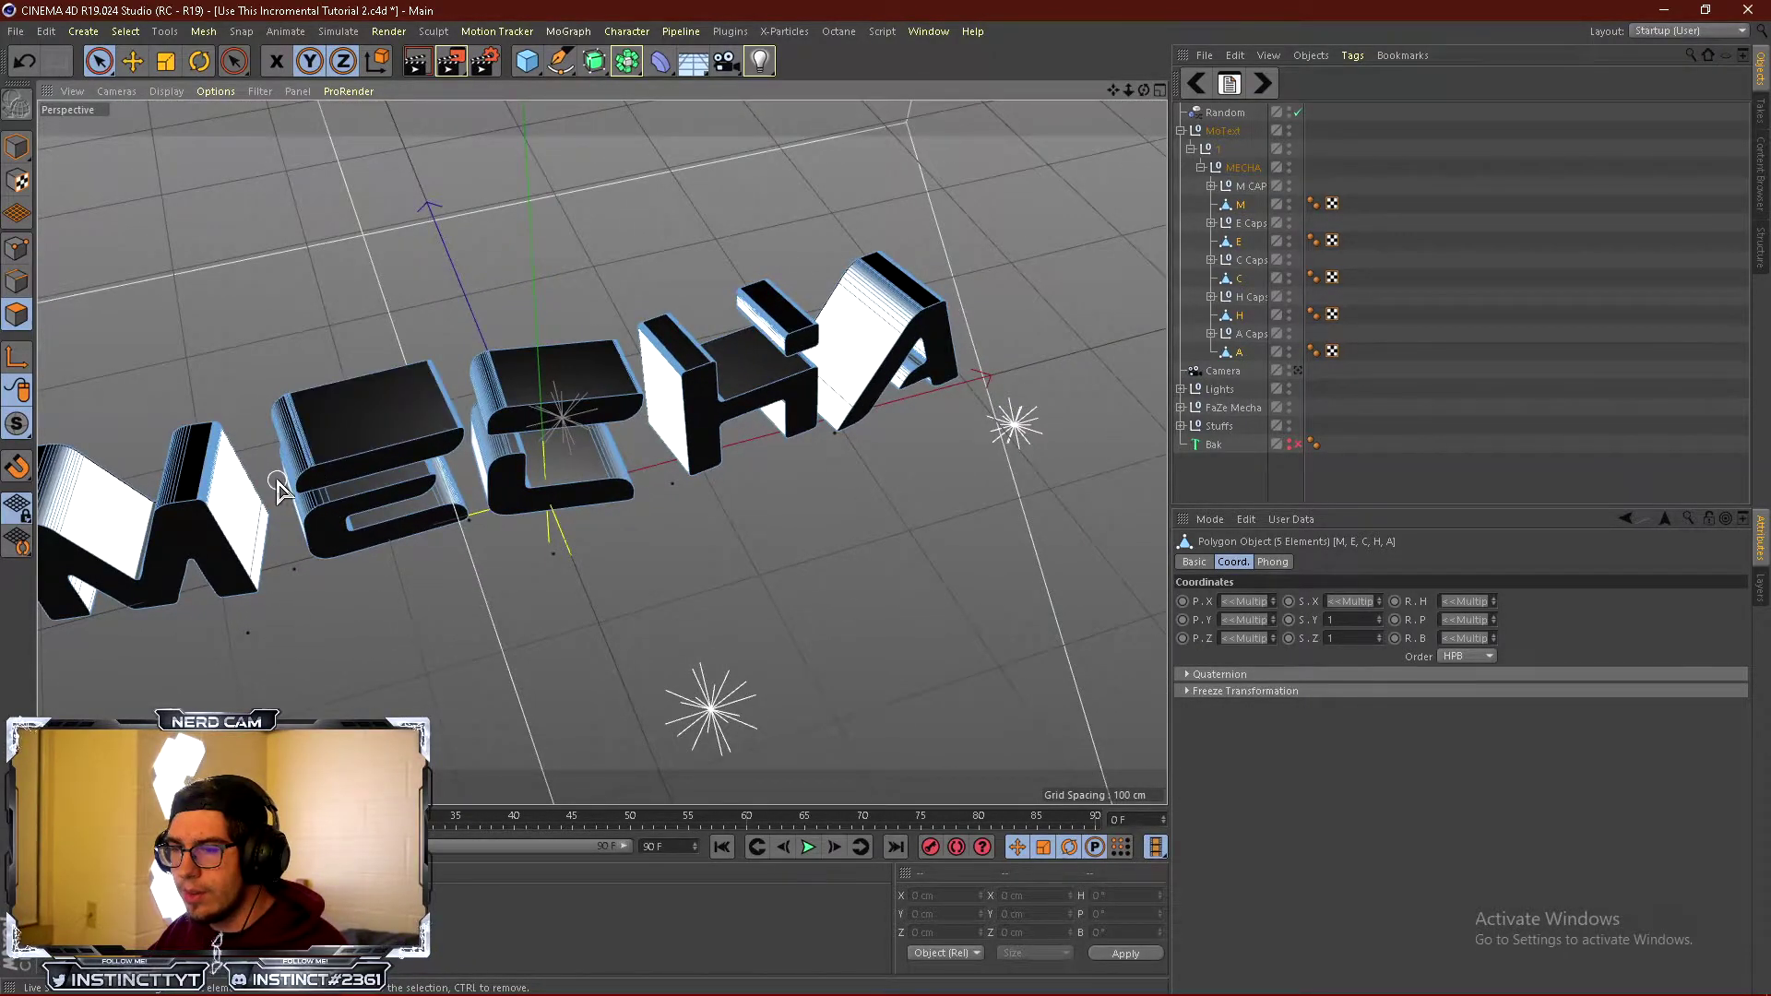
{"action": "scroll", "coordinate": [304, 462], "scroll_direction": "up", "scroll_amount": 5}
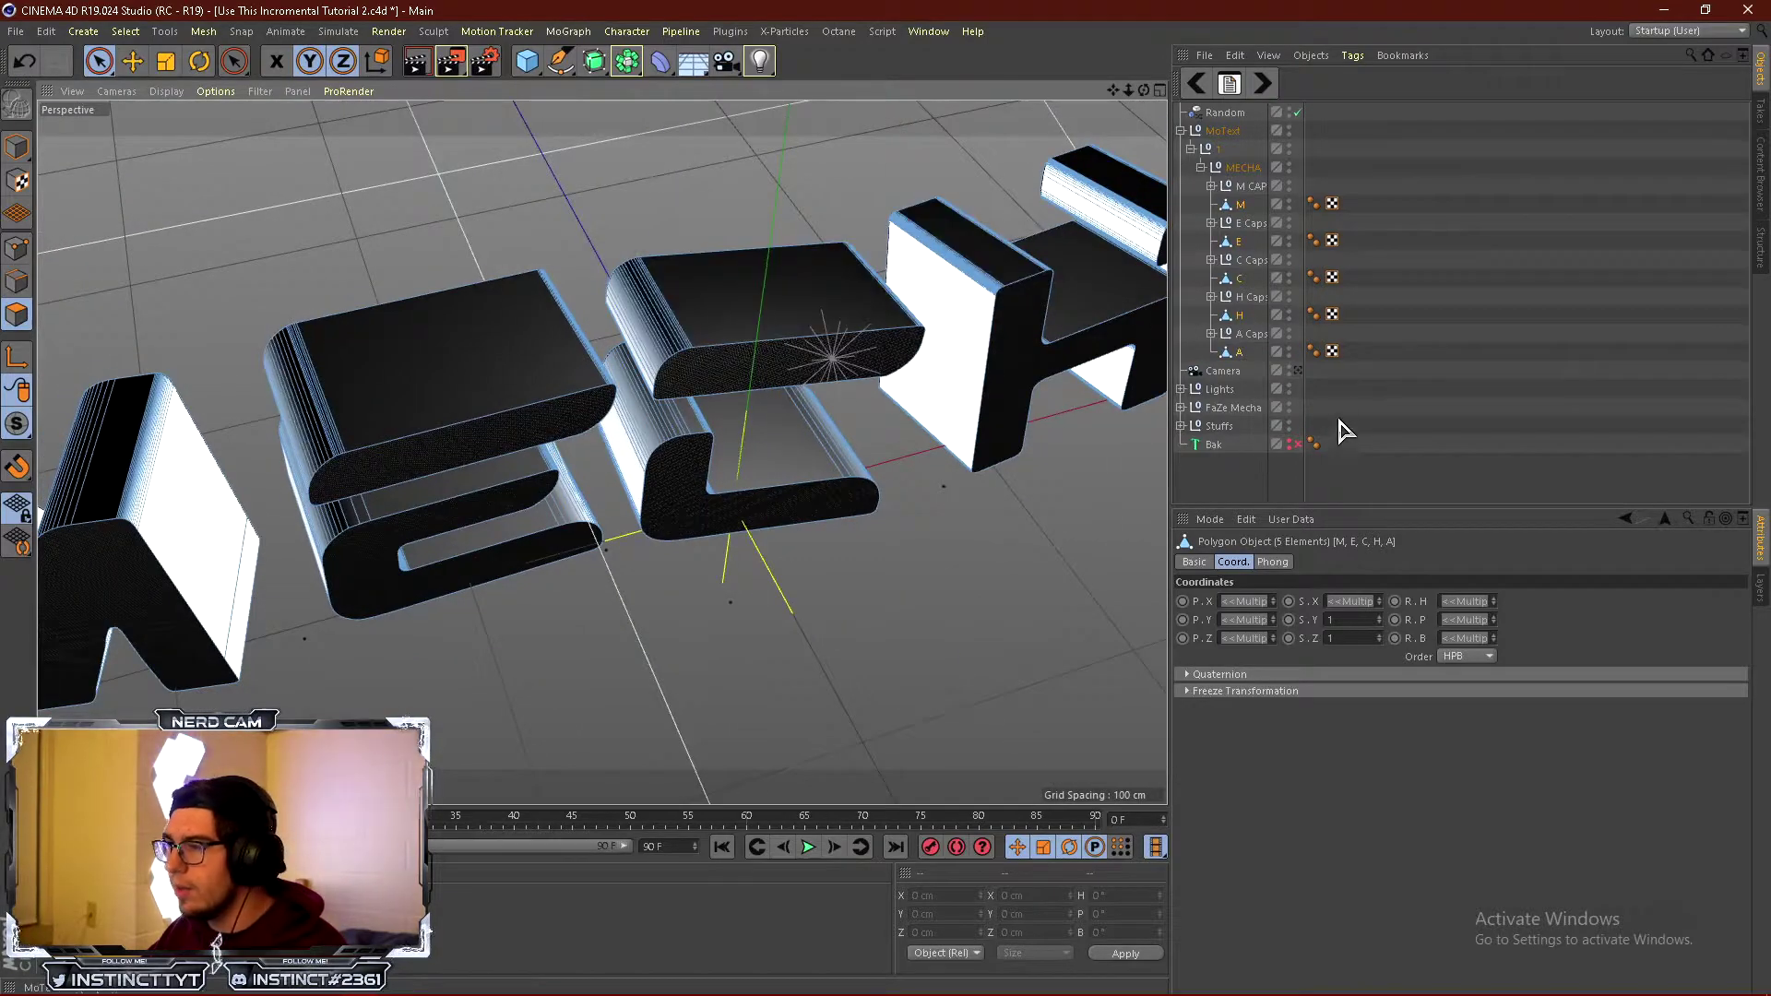
{"action": "key", "text": "alt+g"}
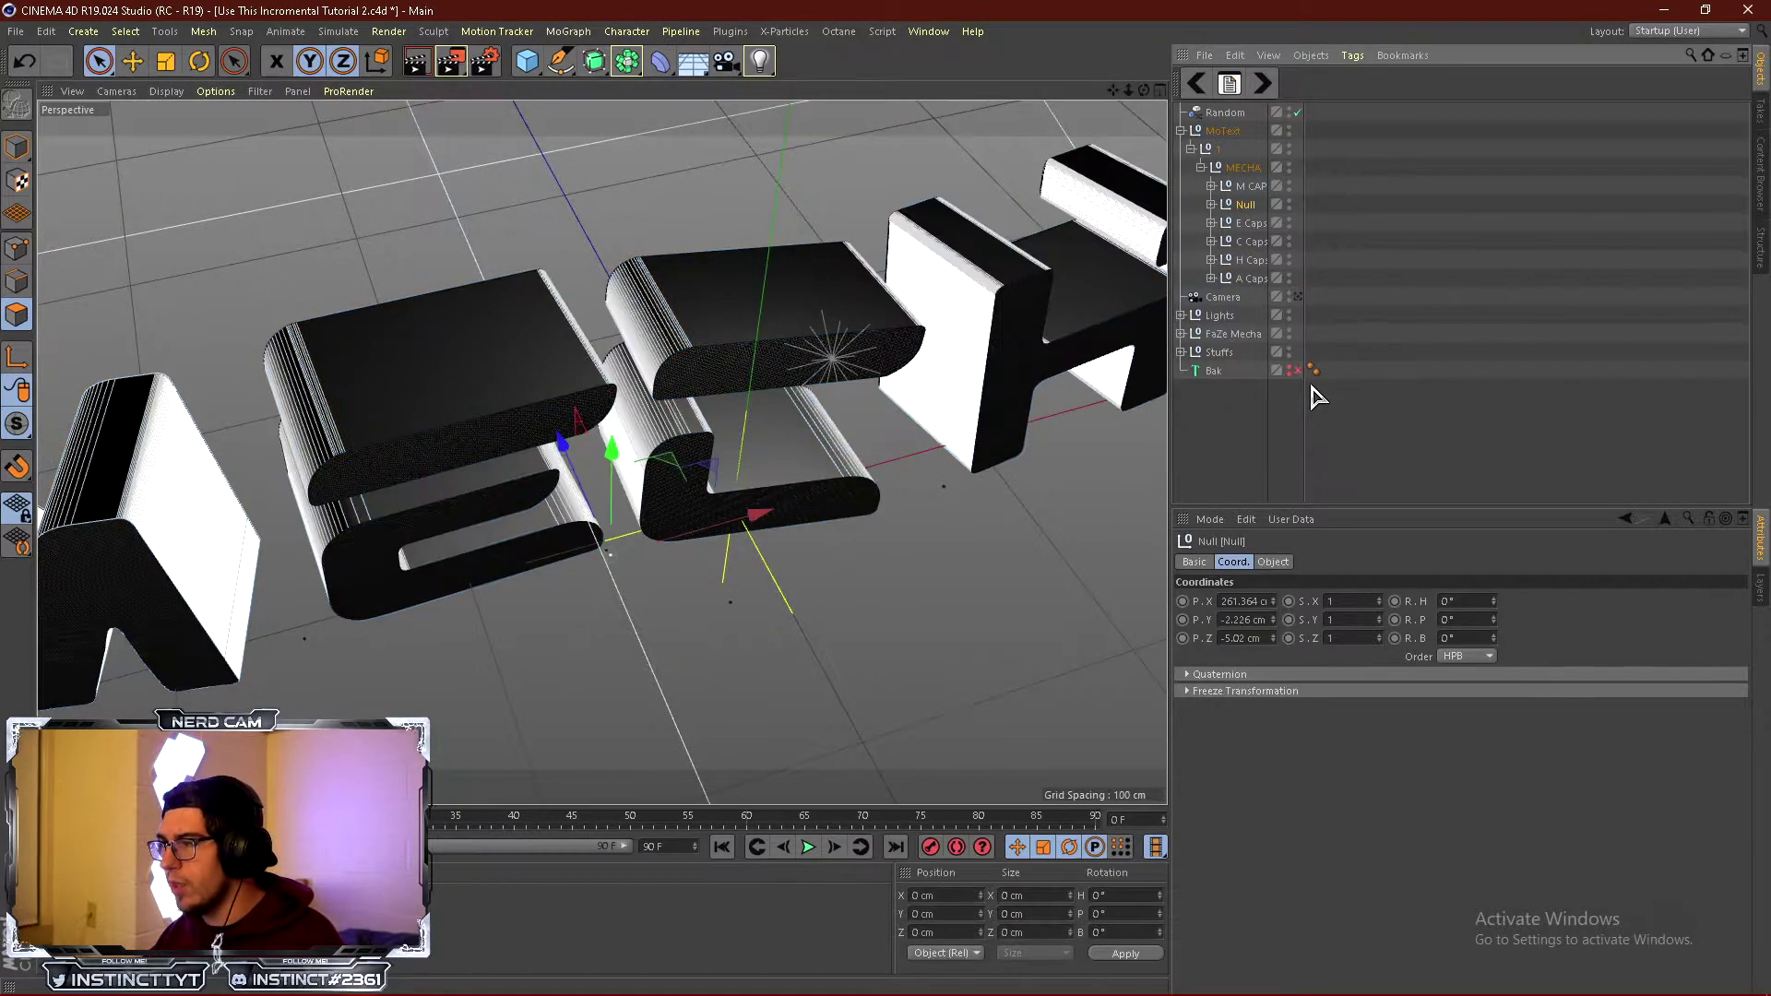
Rename the null holding the five letter bodies as MECHA Roundings.
{"action": "double_click", "coordinate": [1246, 205]}
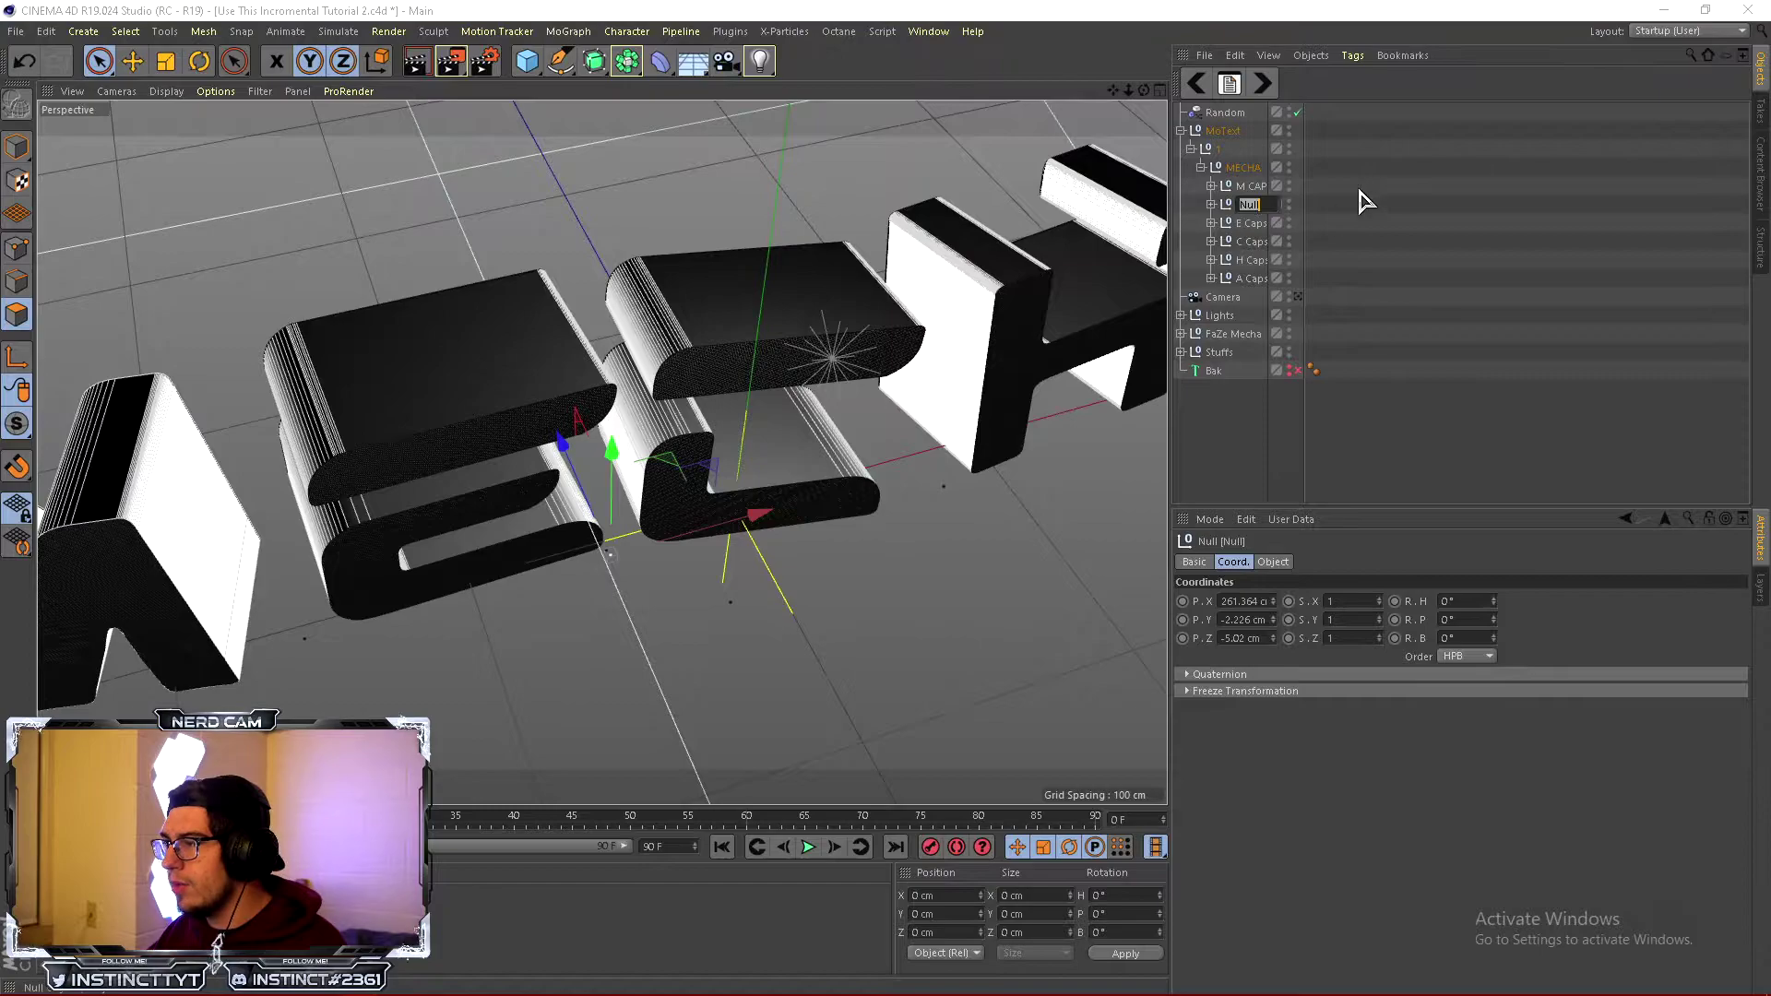
{"action": "type", "text": "MECHA"}
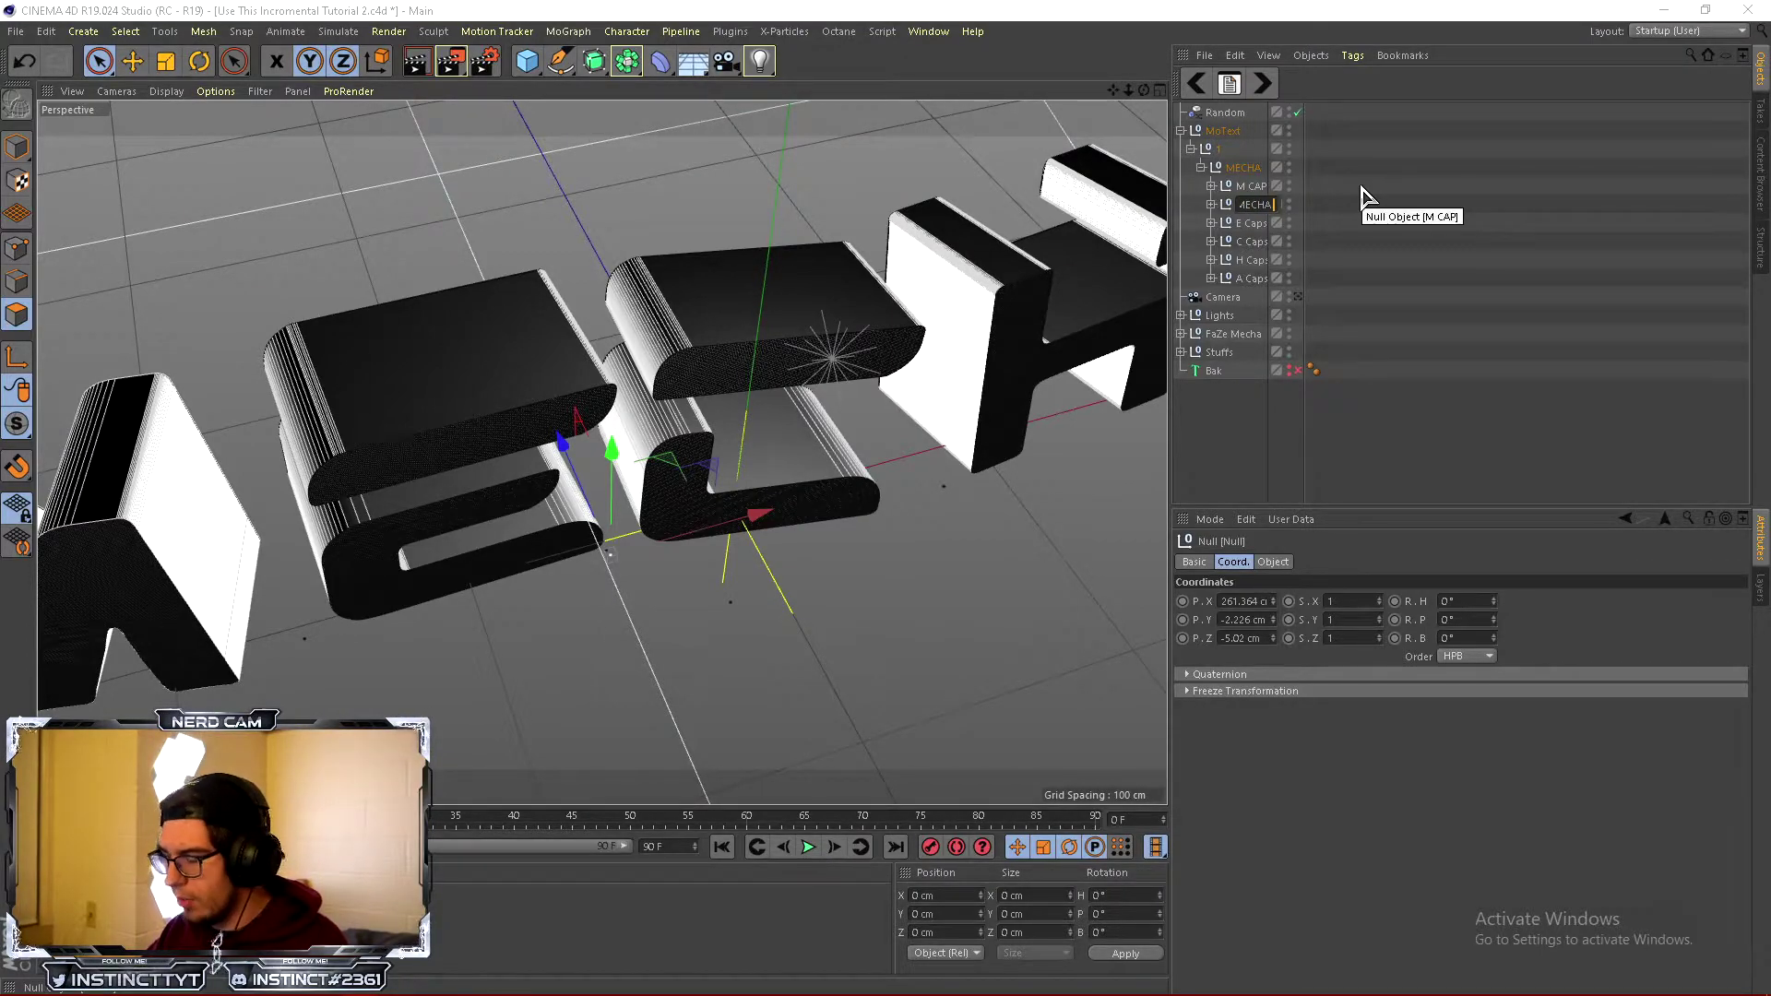
{"action": "type", "text": " Rou"}
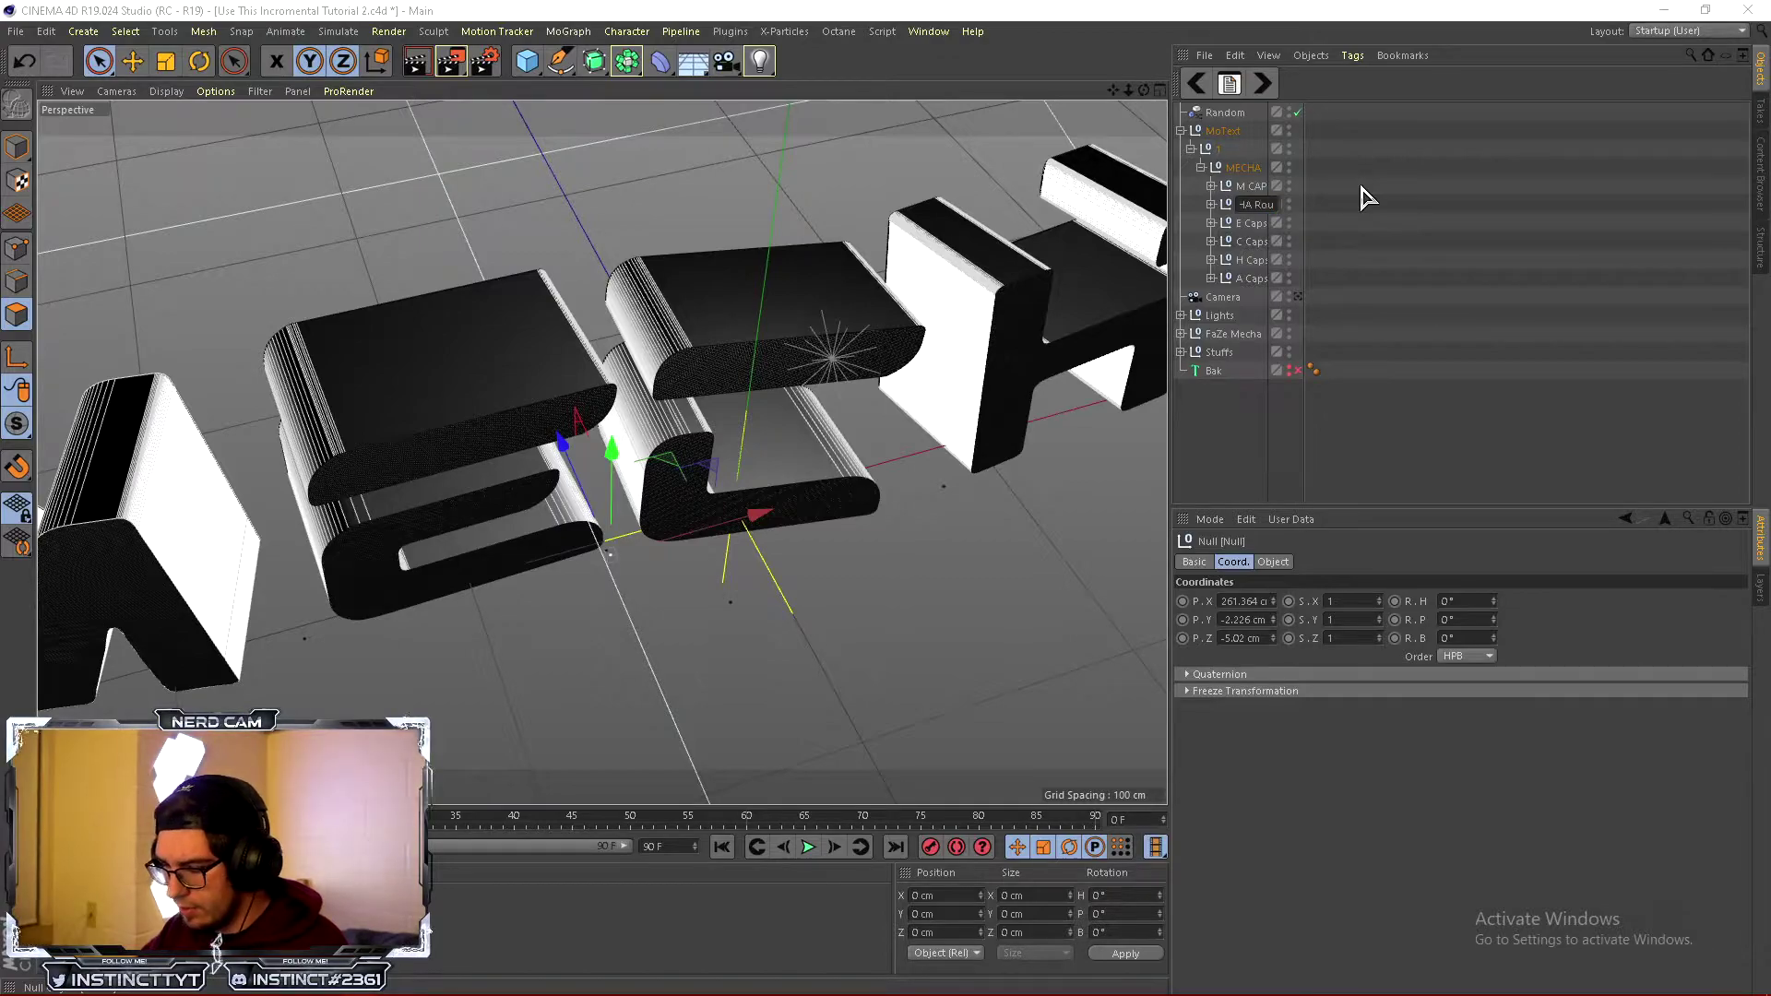
{"action": "type", "text": "ndings"}
{"action": "key", "text": "Return"}
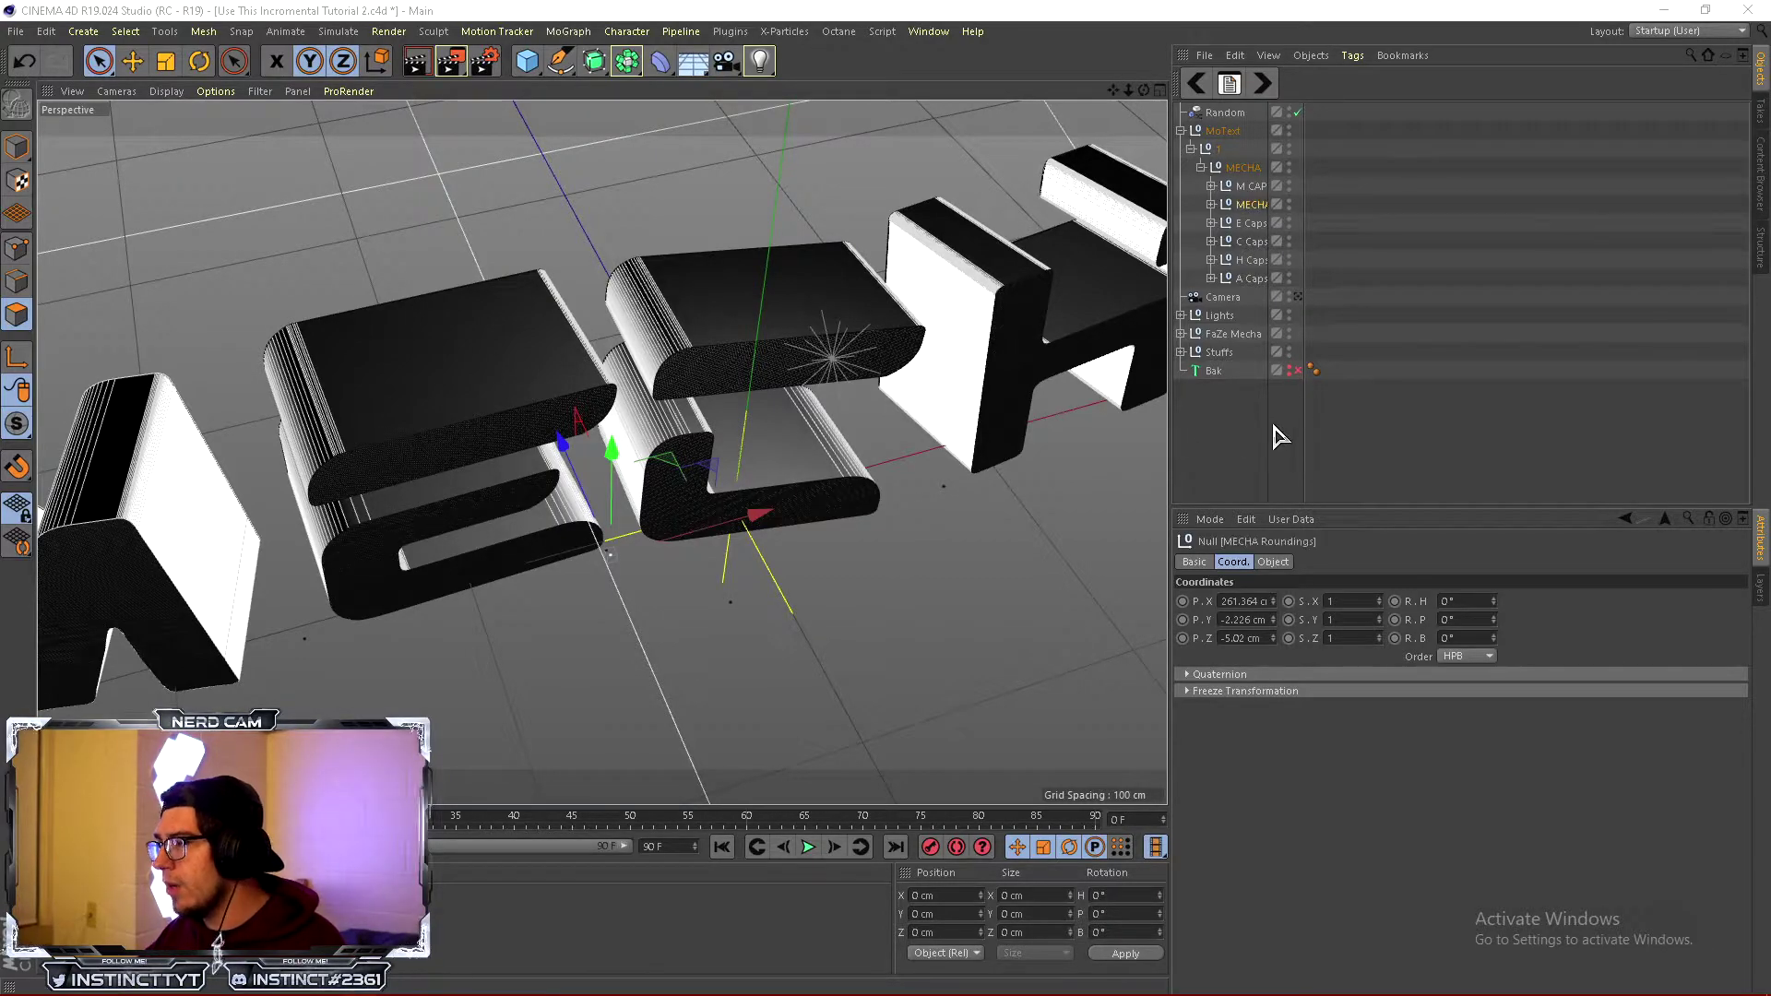
Place M CAP below MECHA Roundings and group all five letters' cap nulls under a null named MECHA Caps.
{"action": "left_click", "coordinate": [1254, 193]}
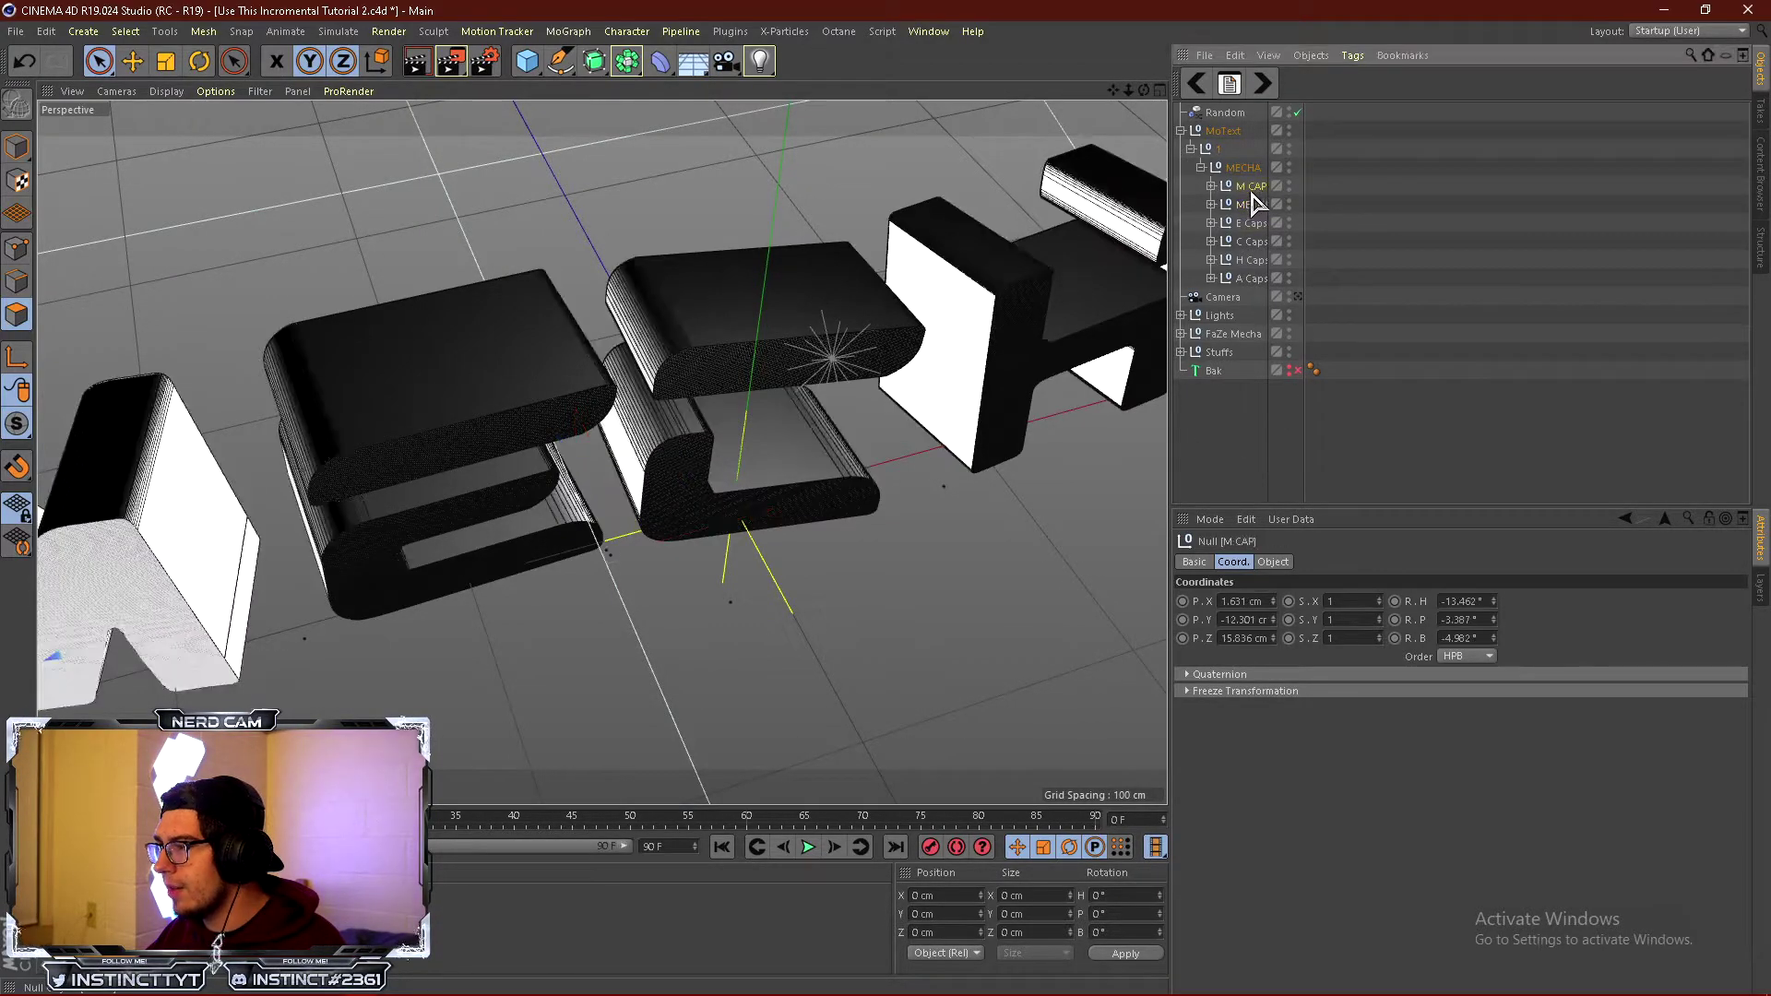
{"action": "left_click_drag", "start_coordinate": [1257, 204], "coordinate": [1254, 210]}
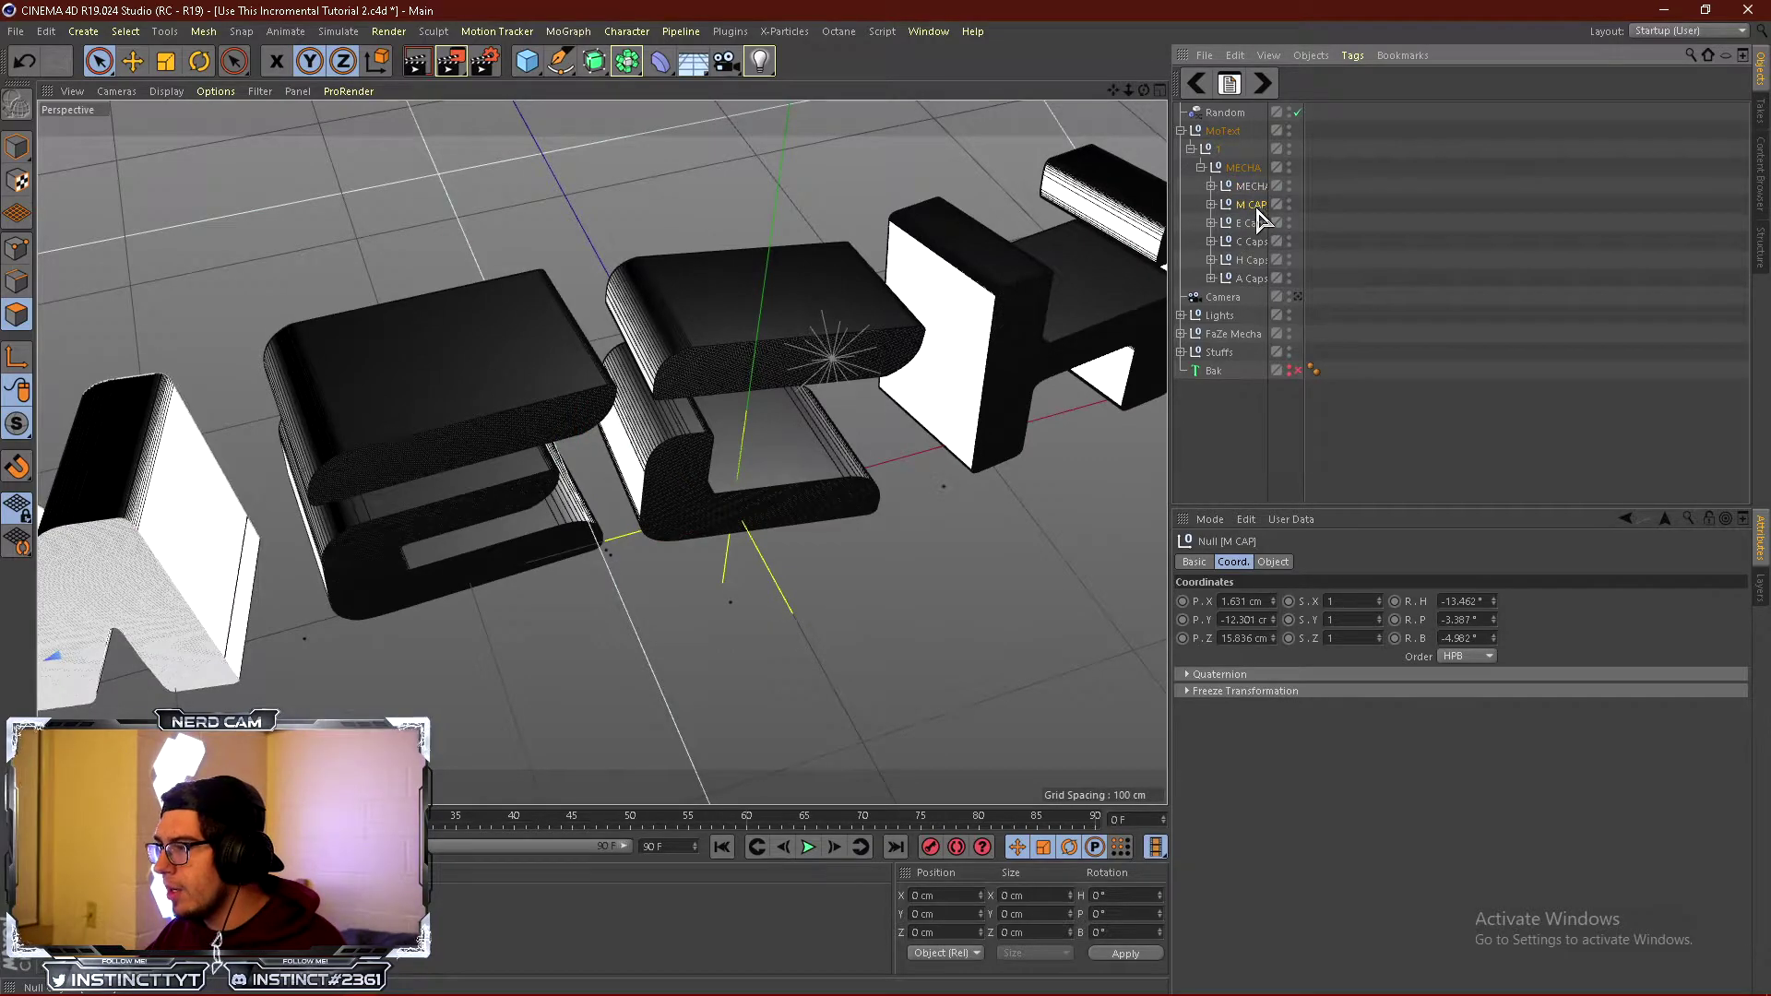
{"action": "left_click", "coordinate": [1249, 278], "text": "shift"}
{"action": "key", "text": "alt+g"}
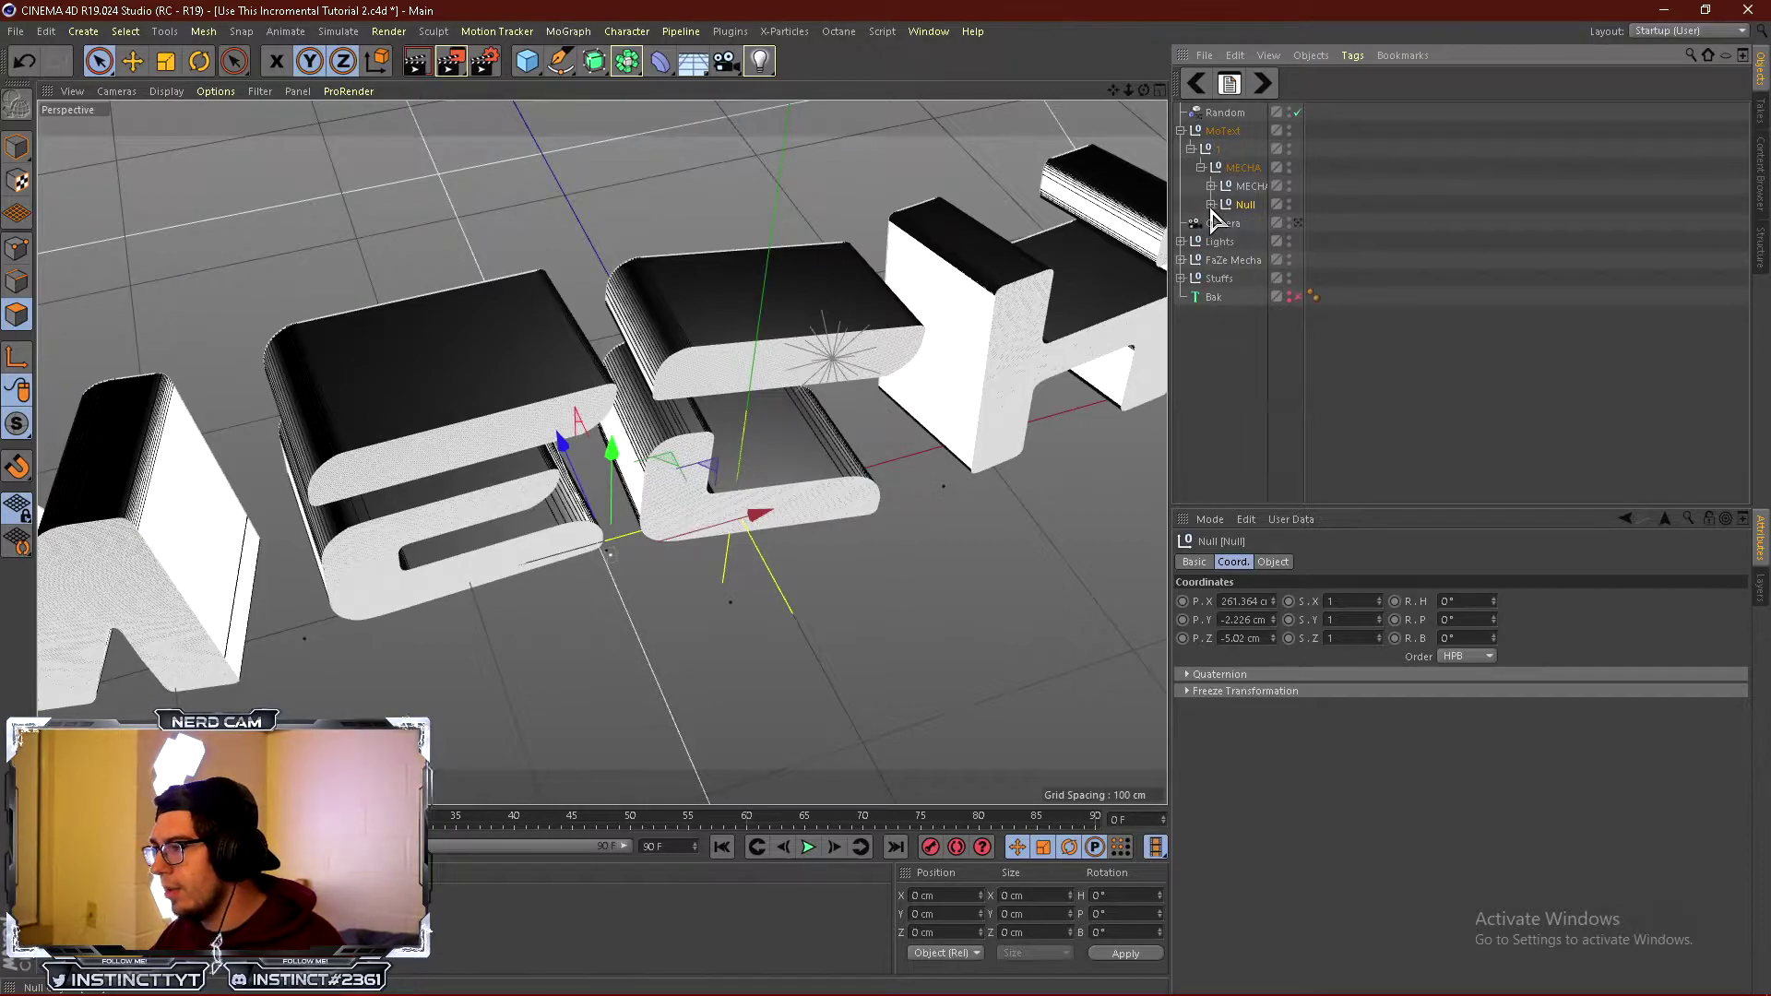
{"action": "double_click", "coordinate": [1247, 203]}
{"action": "type", "text": "M"}
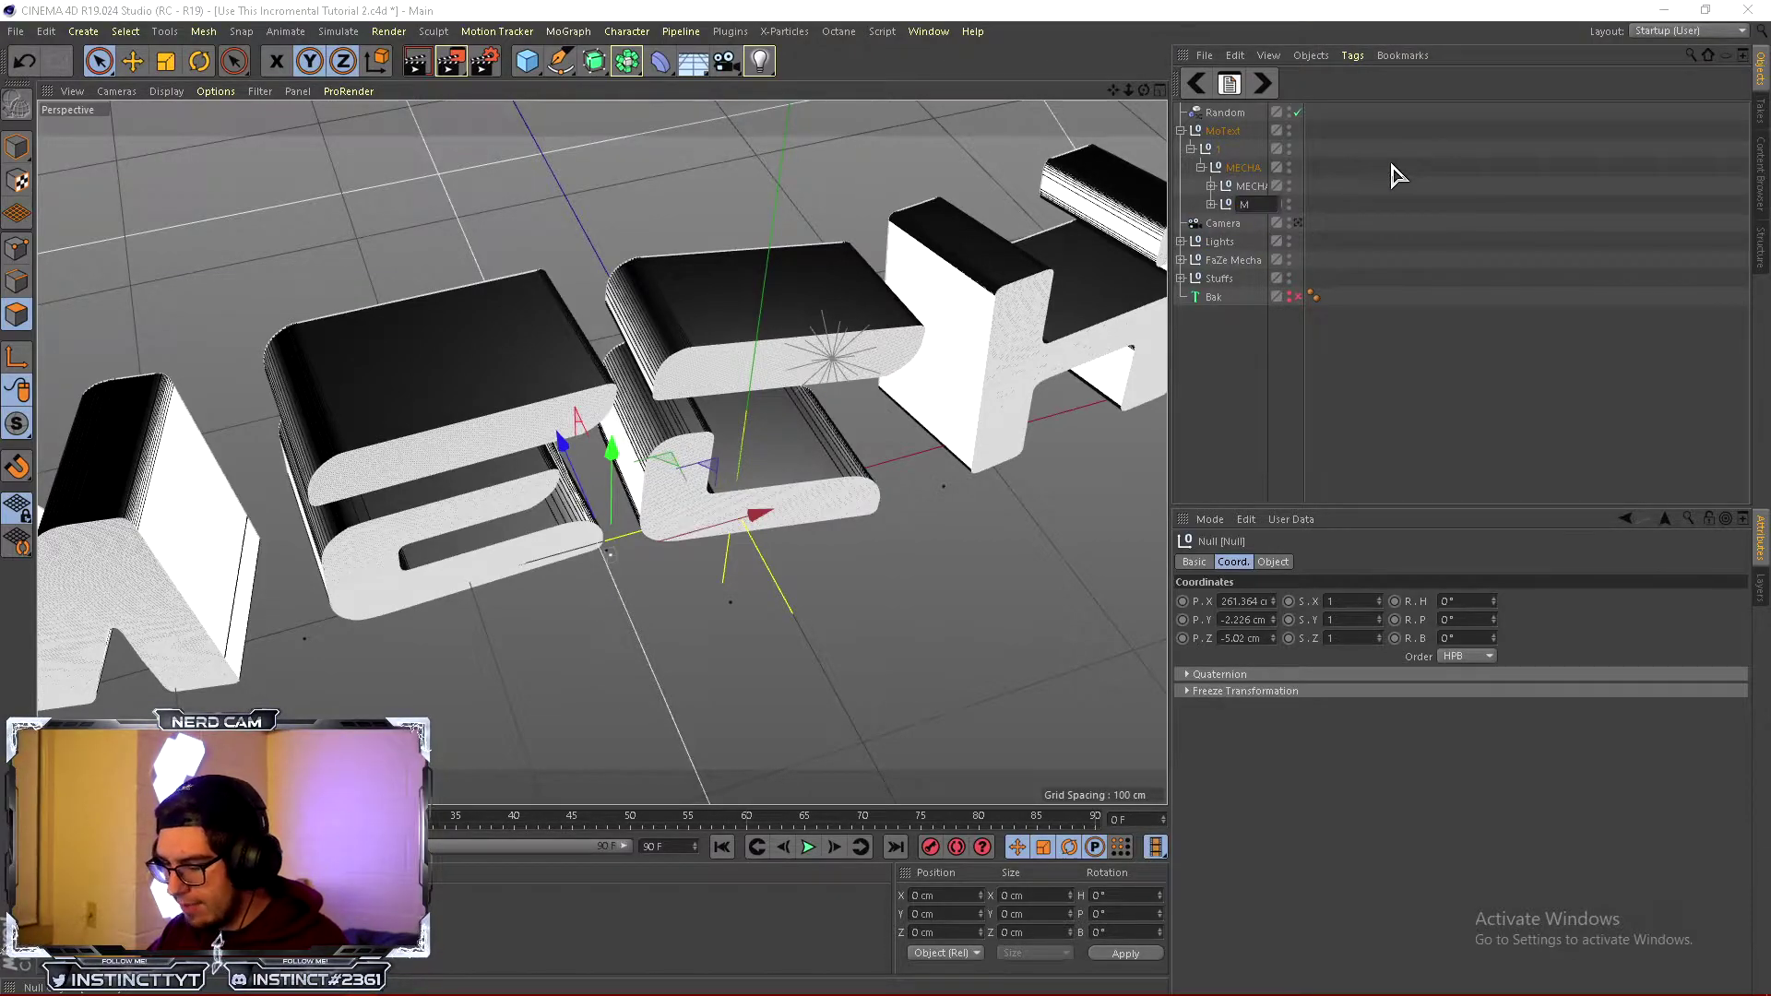
{"action": "type", "text": "ECHA Caps"}
{"action": "key", "text": "Return"}
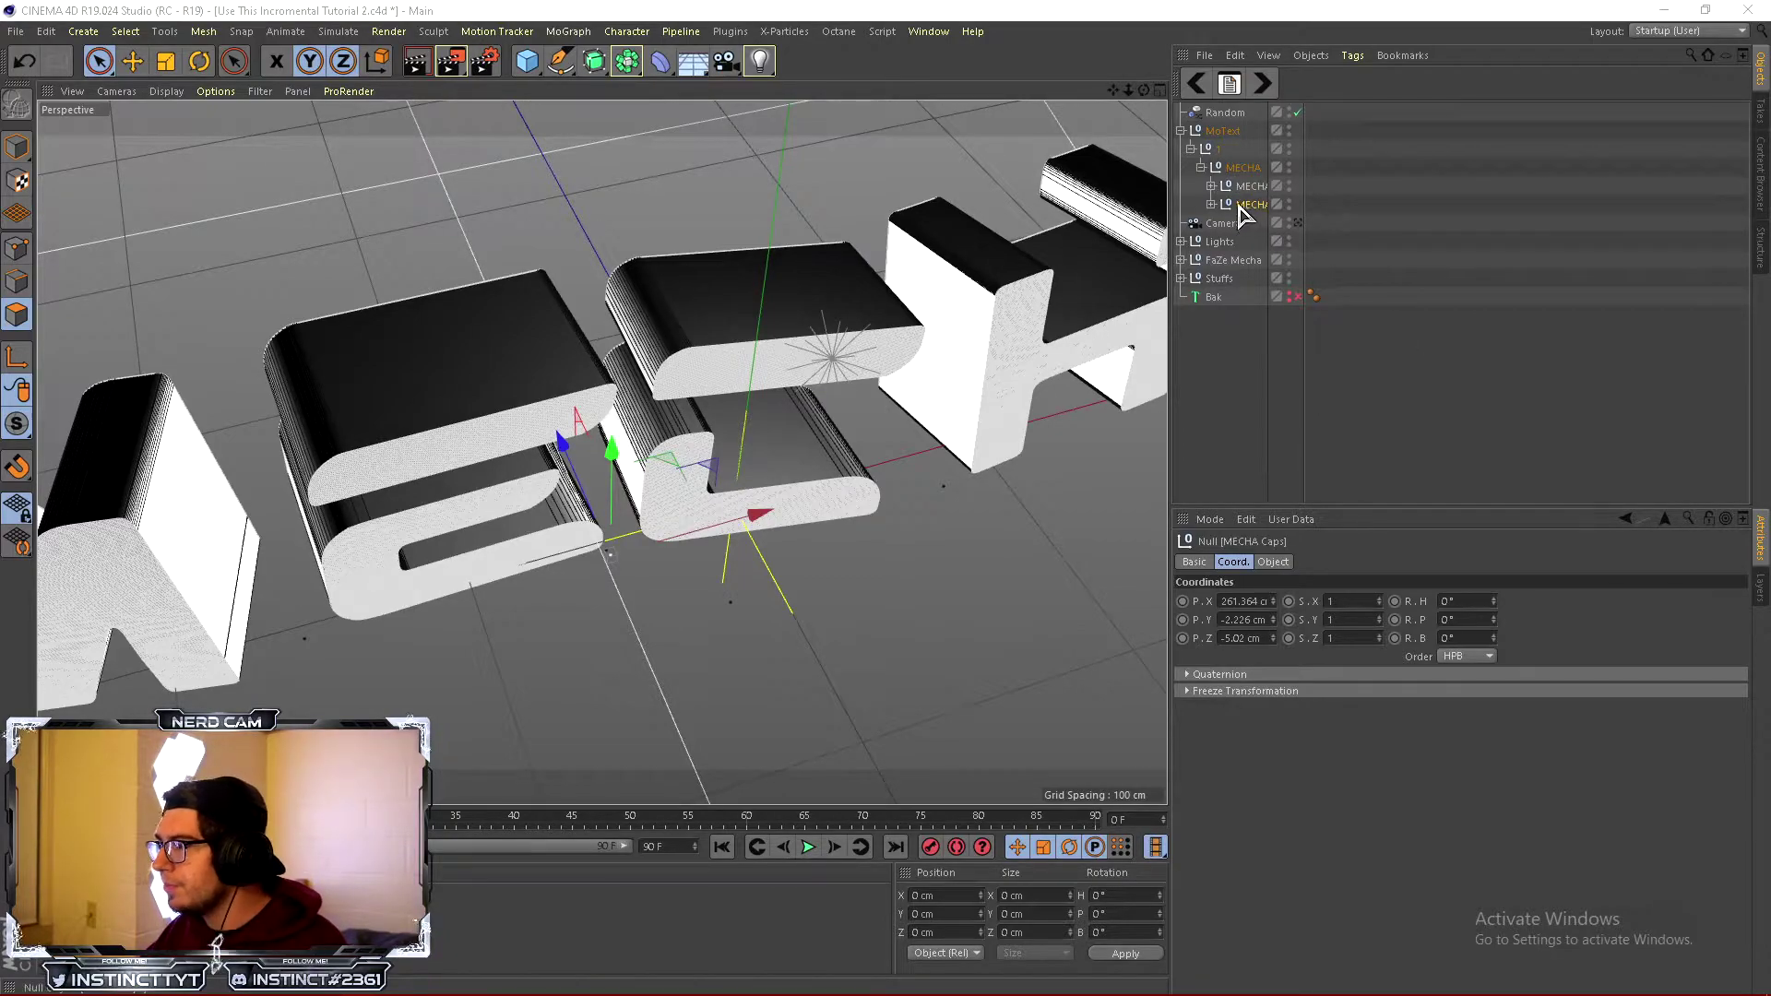
Set the scene camera's position to X 0, Y 0 and Z -800 cm and switch the viewport to that camera.
{"action": "scroll", "coordinate": [780, 273], "scroll_direction": "down", "scroll_amount": 5}
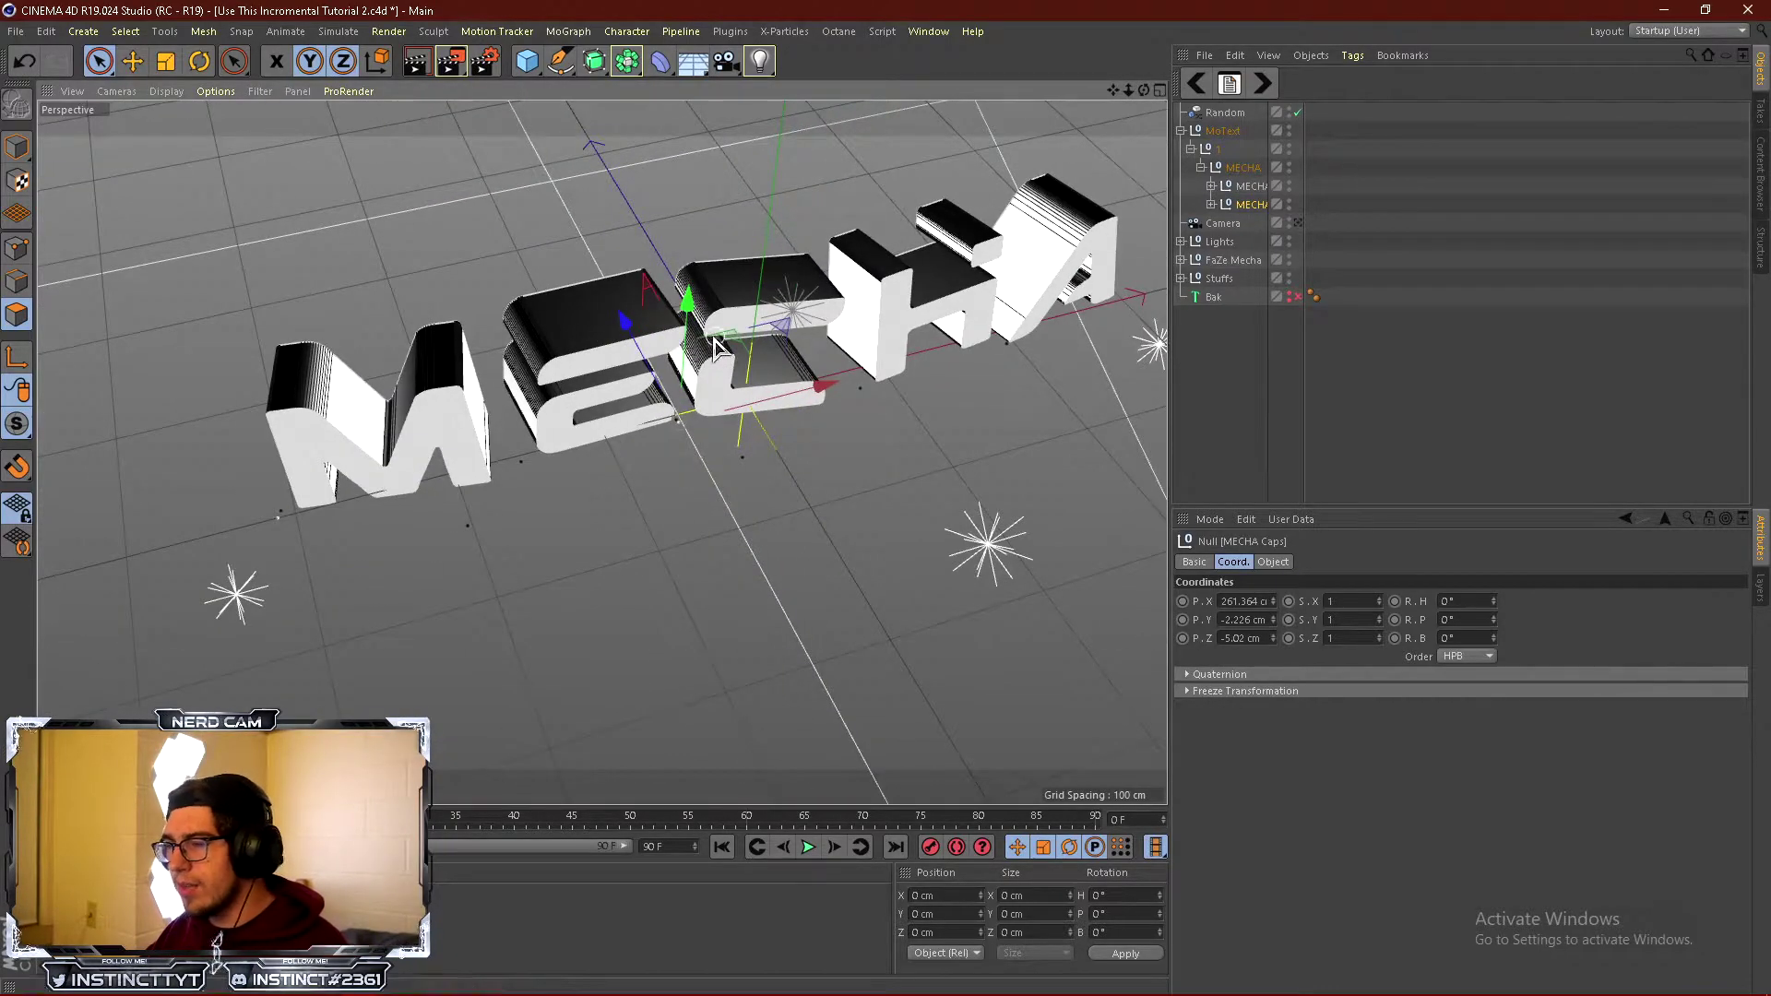
{"action": "left_click_drag", "start_coordinate": [618, 321], "coordinate": [597, 363], "text": "alt"}
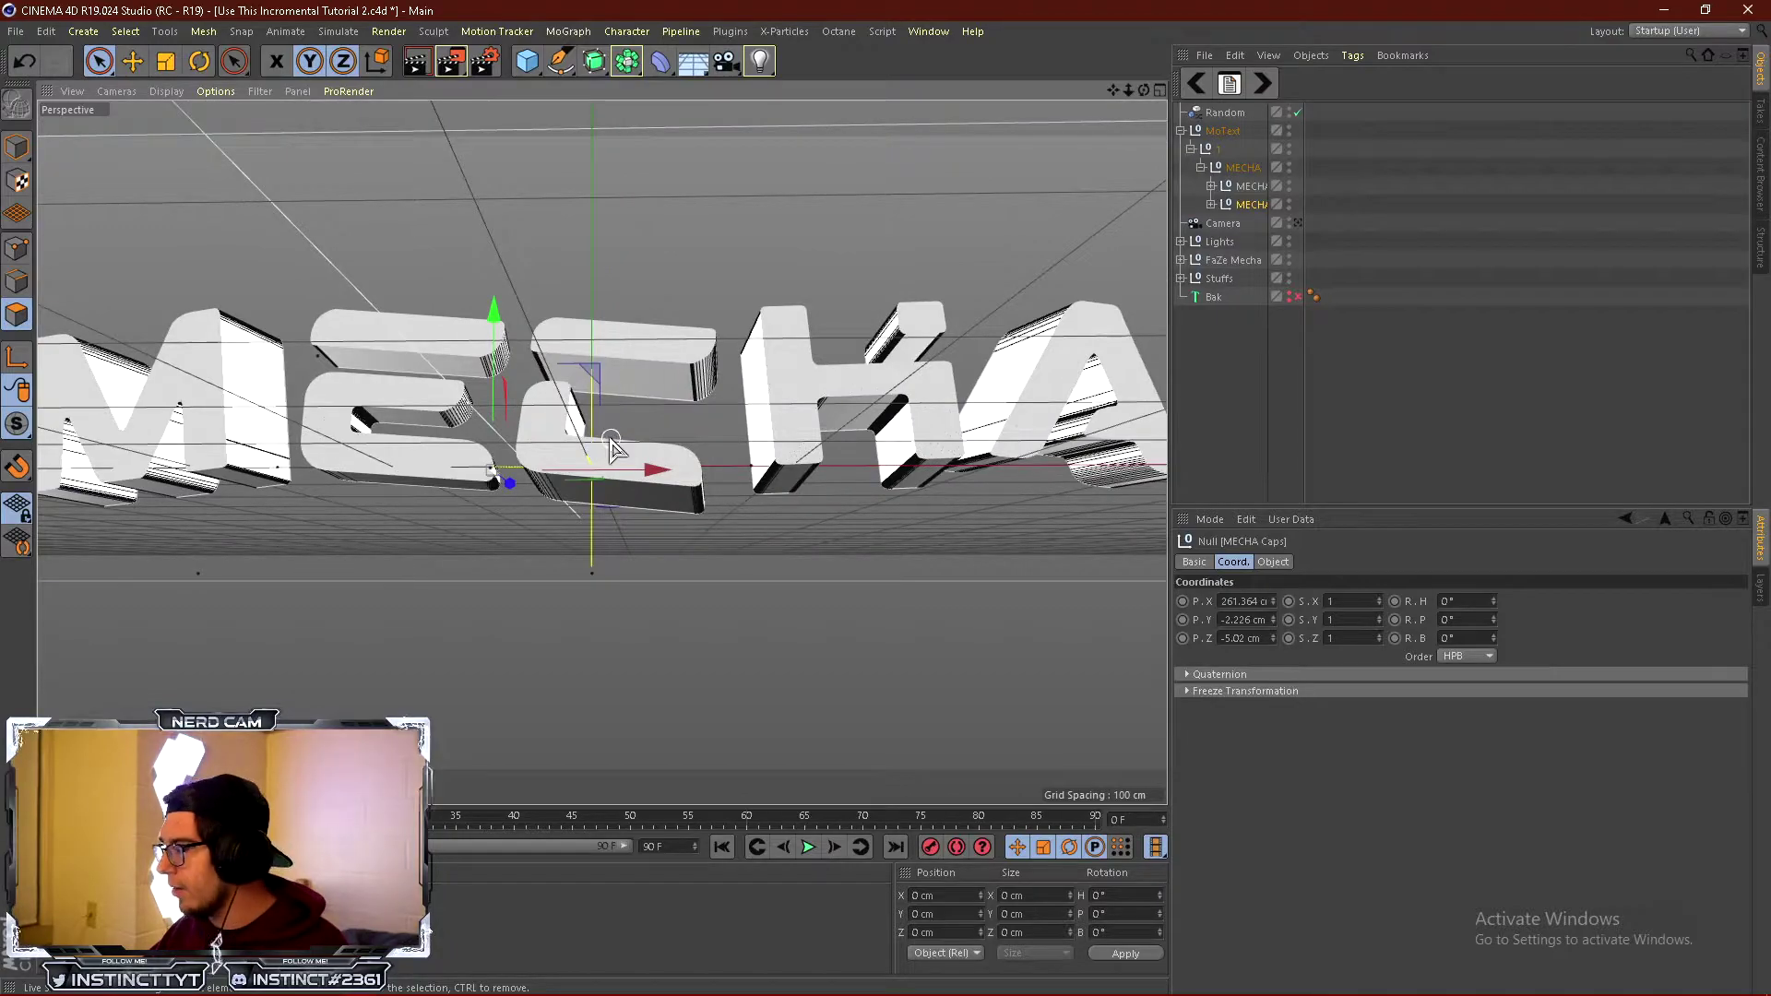
{"action": "scroll", "coordinate": [611, 441], "scroll_direction": "down", "scroll_amount": 1}
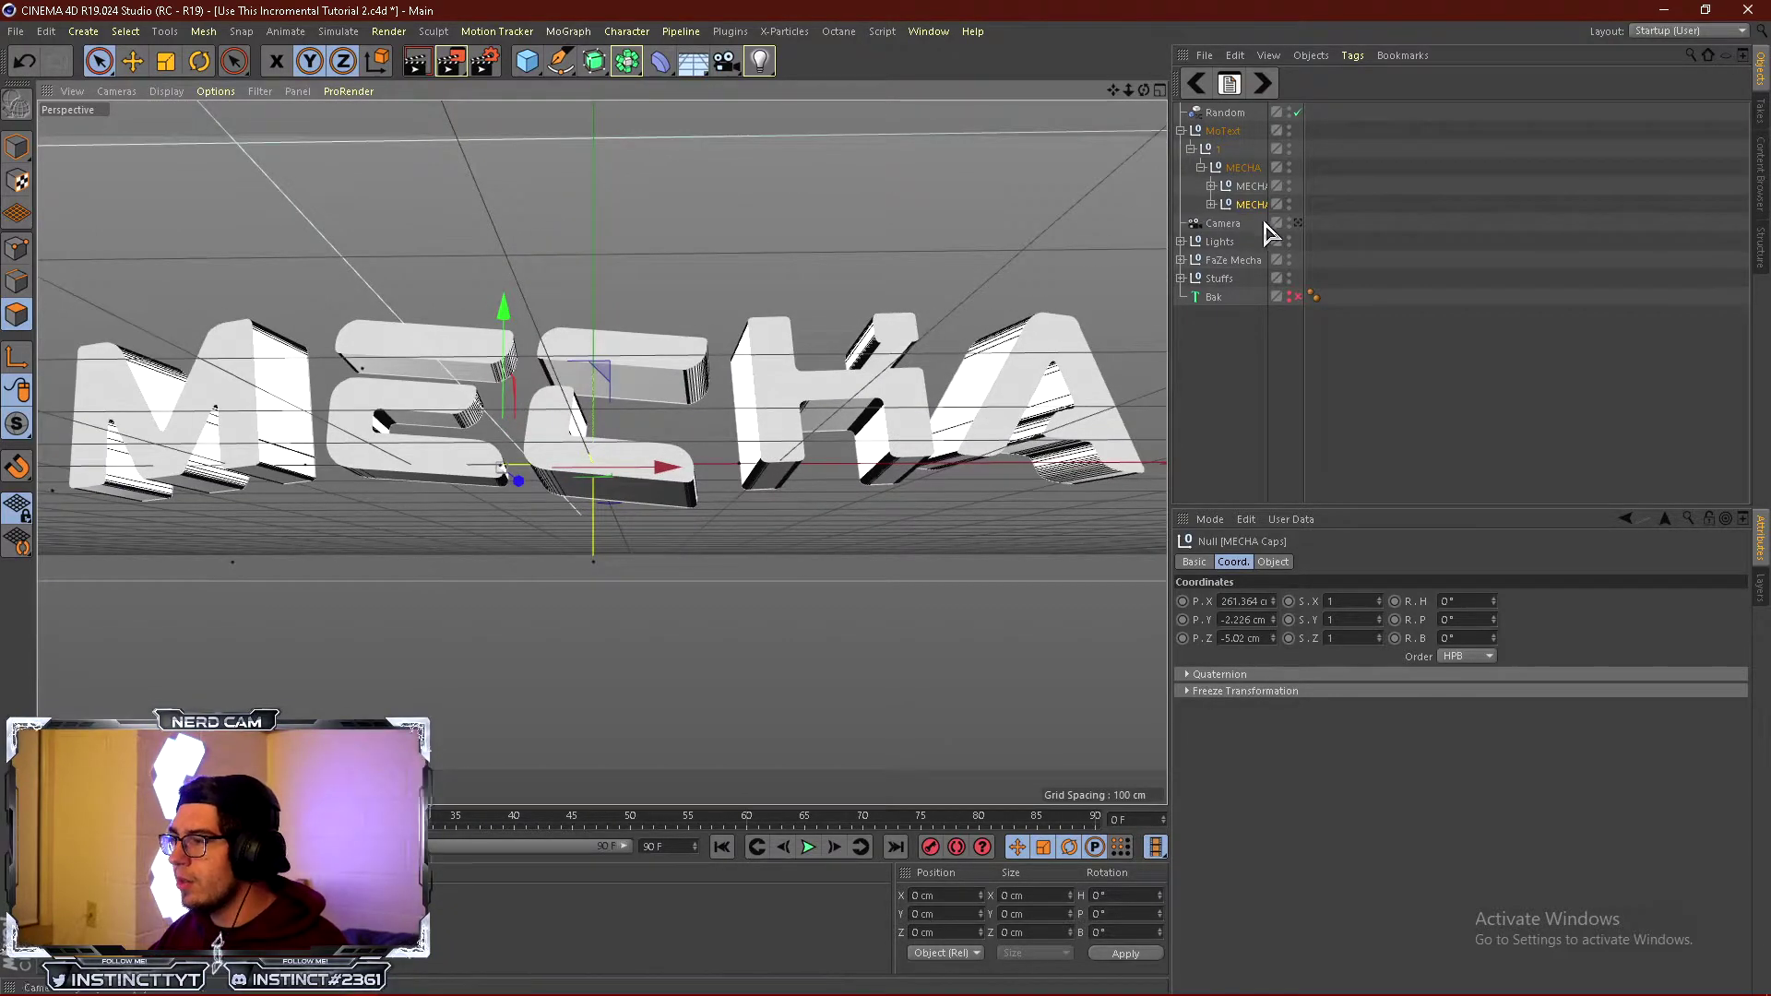
{"action": "left_click", "coordinate": [1236, 225]}
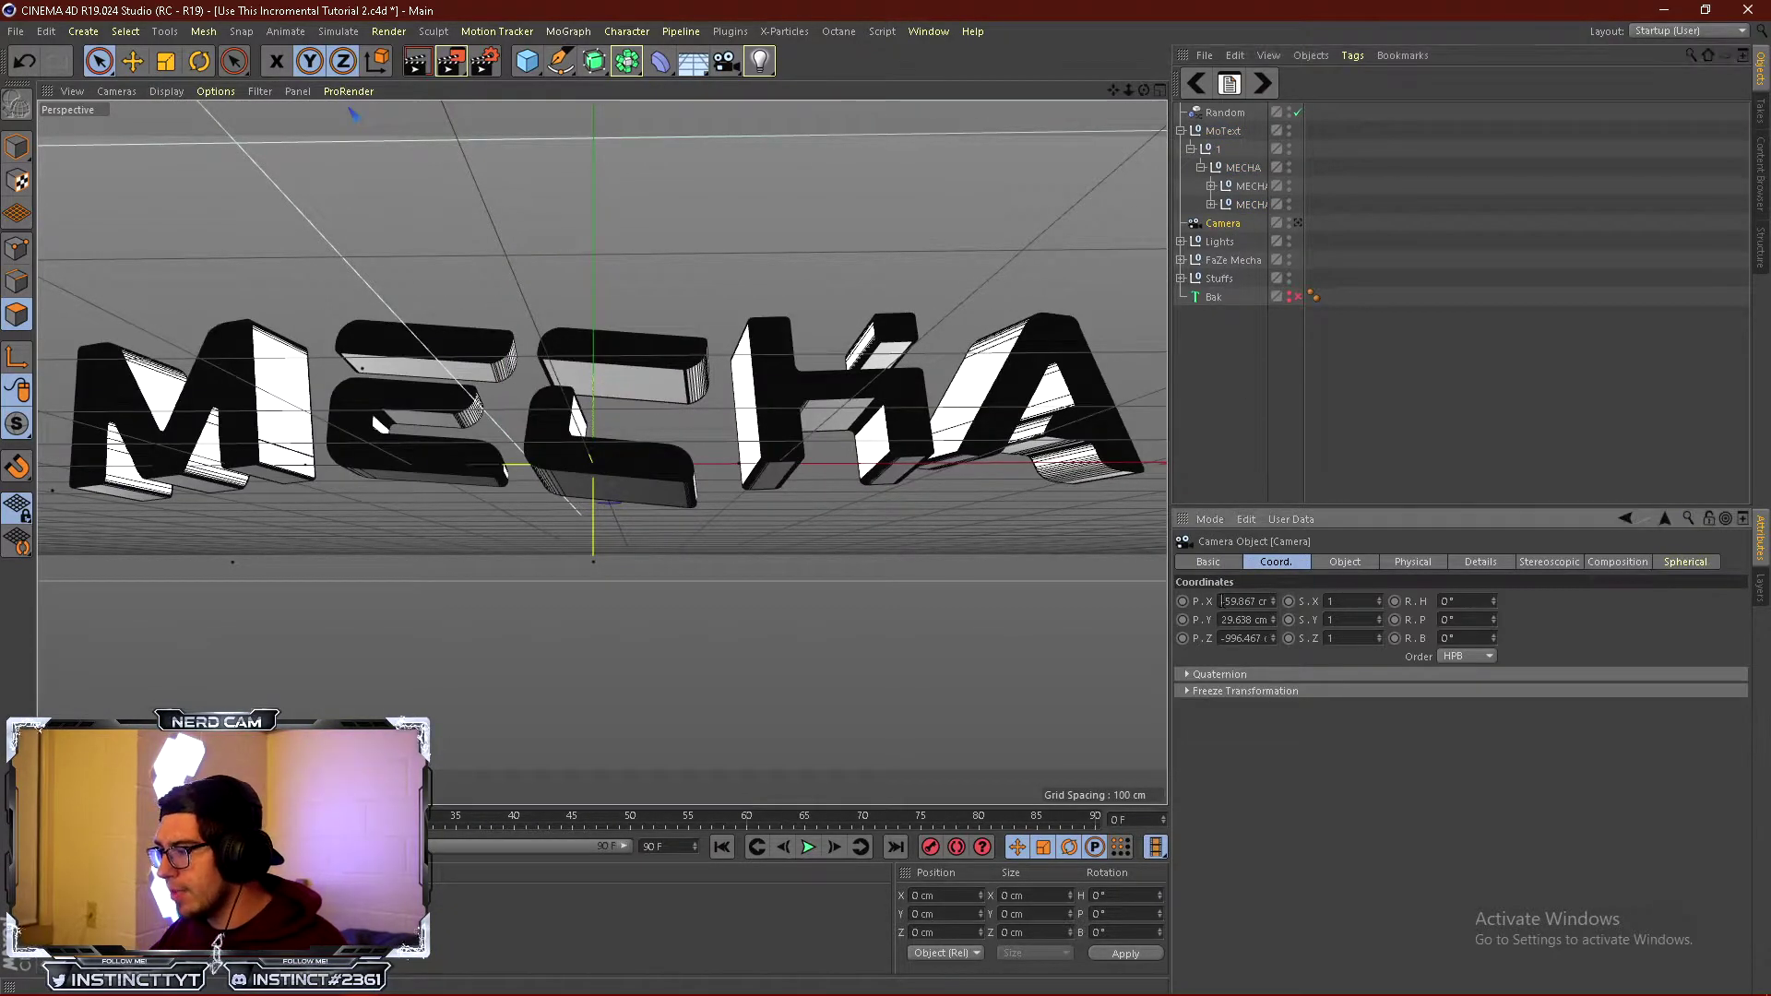
{"action": "type", "text": "0"}
{"action": "key", "text": "Tab"}
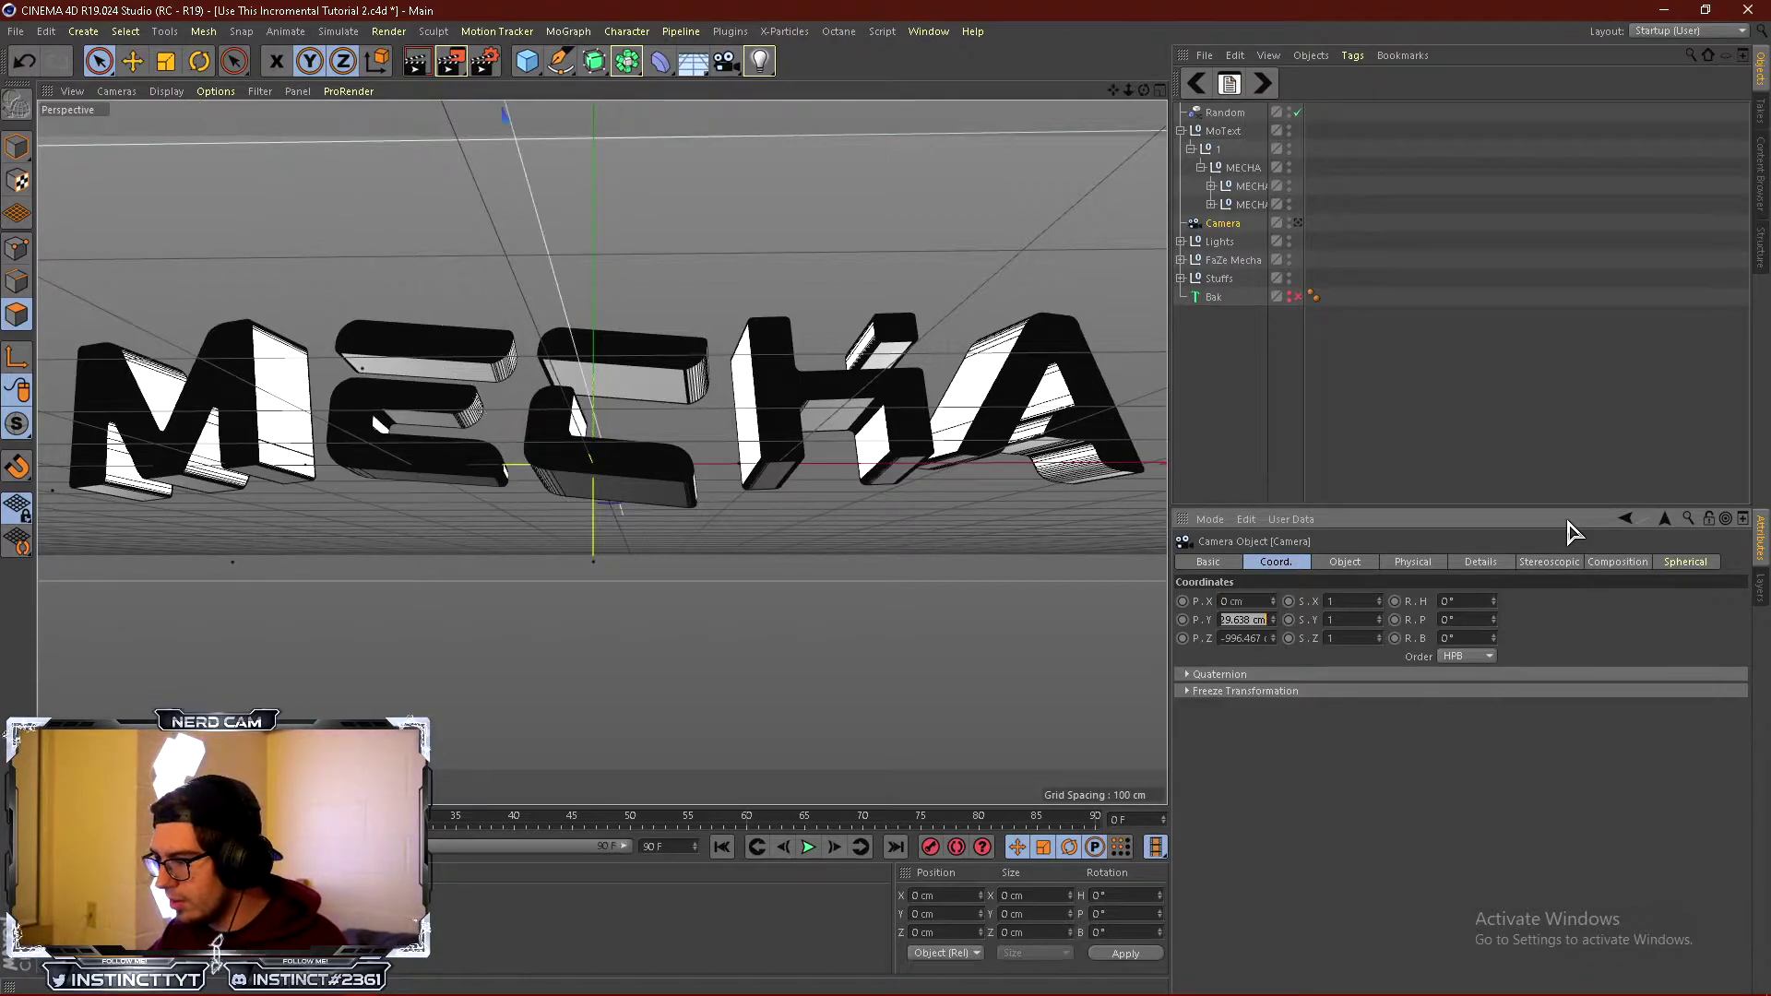
{"action": "type", "text": "0"}
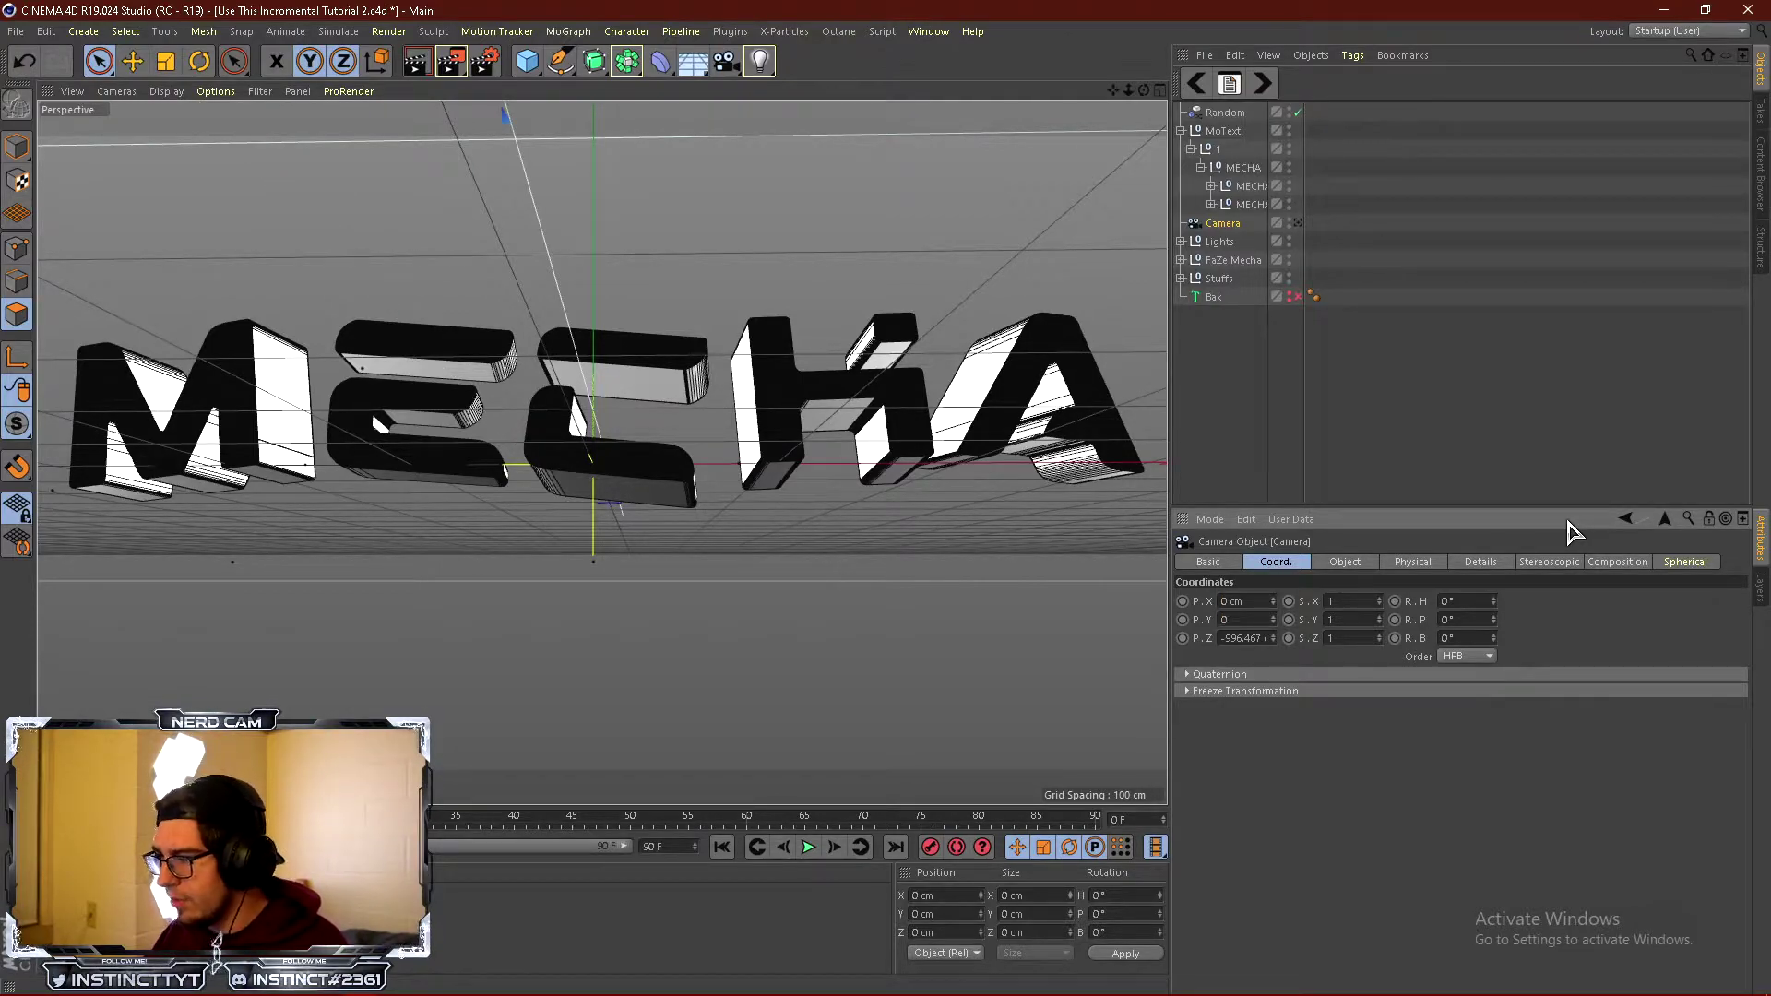
{"action": "key", "text": "Tab"}
{"action": "key", "text": "BackSpace"}
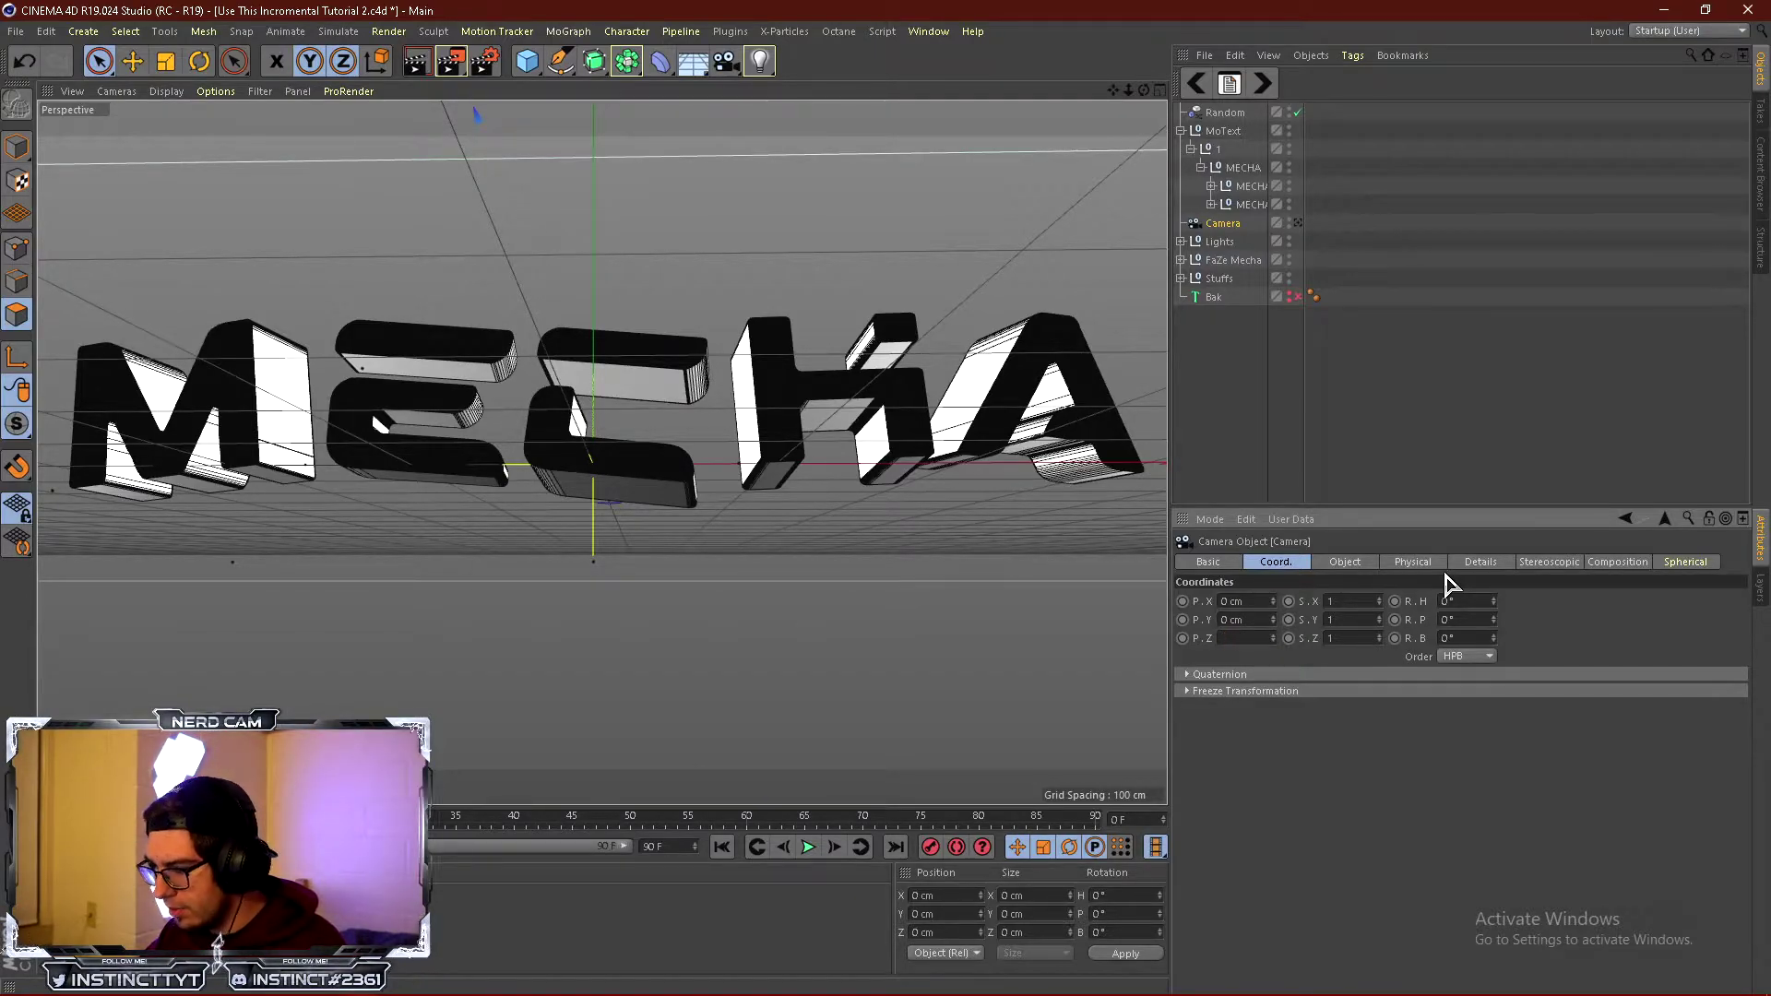
{"action": "type", "text": "-800"}
{"action": "key", "text": "Return"}
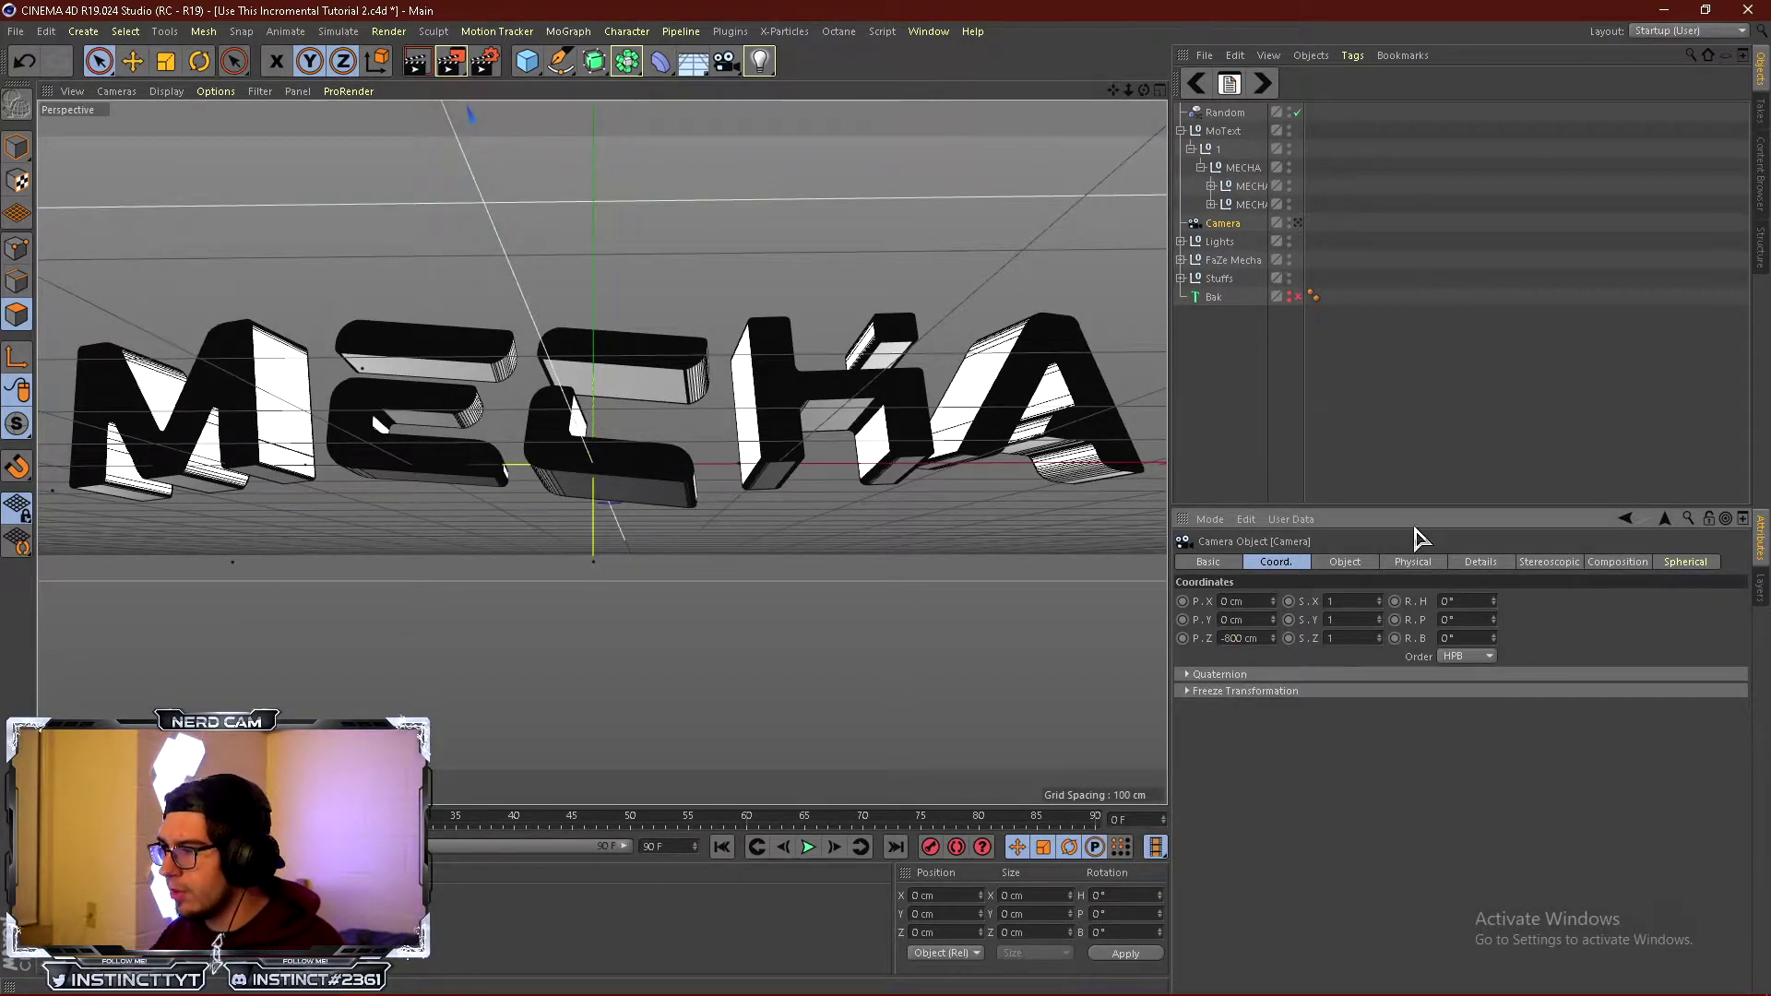
{"action": "left_click", "coordinate": [1298, 223]}
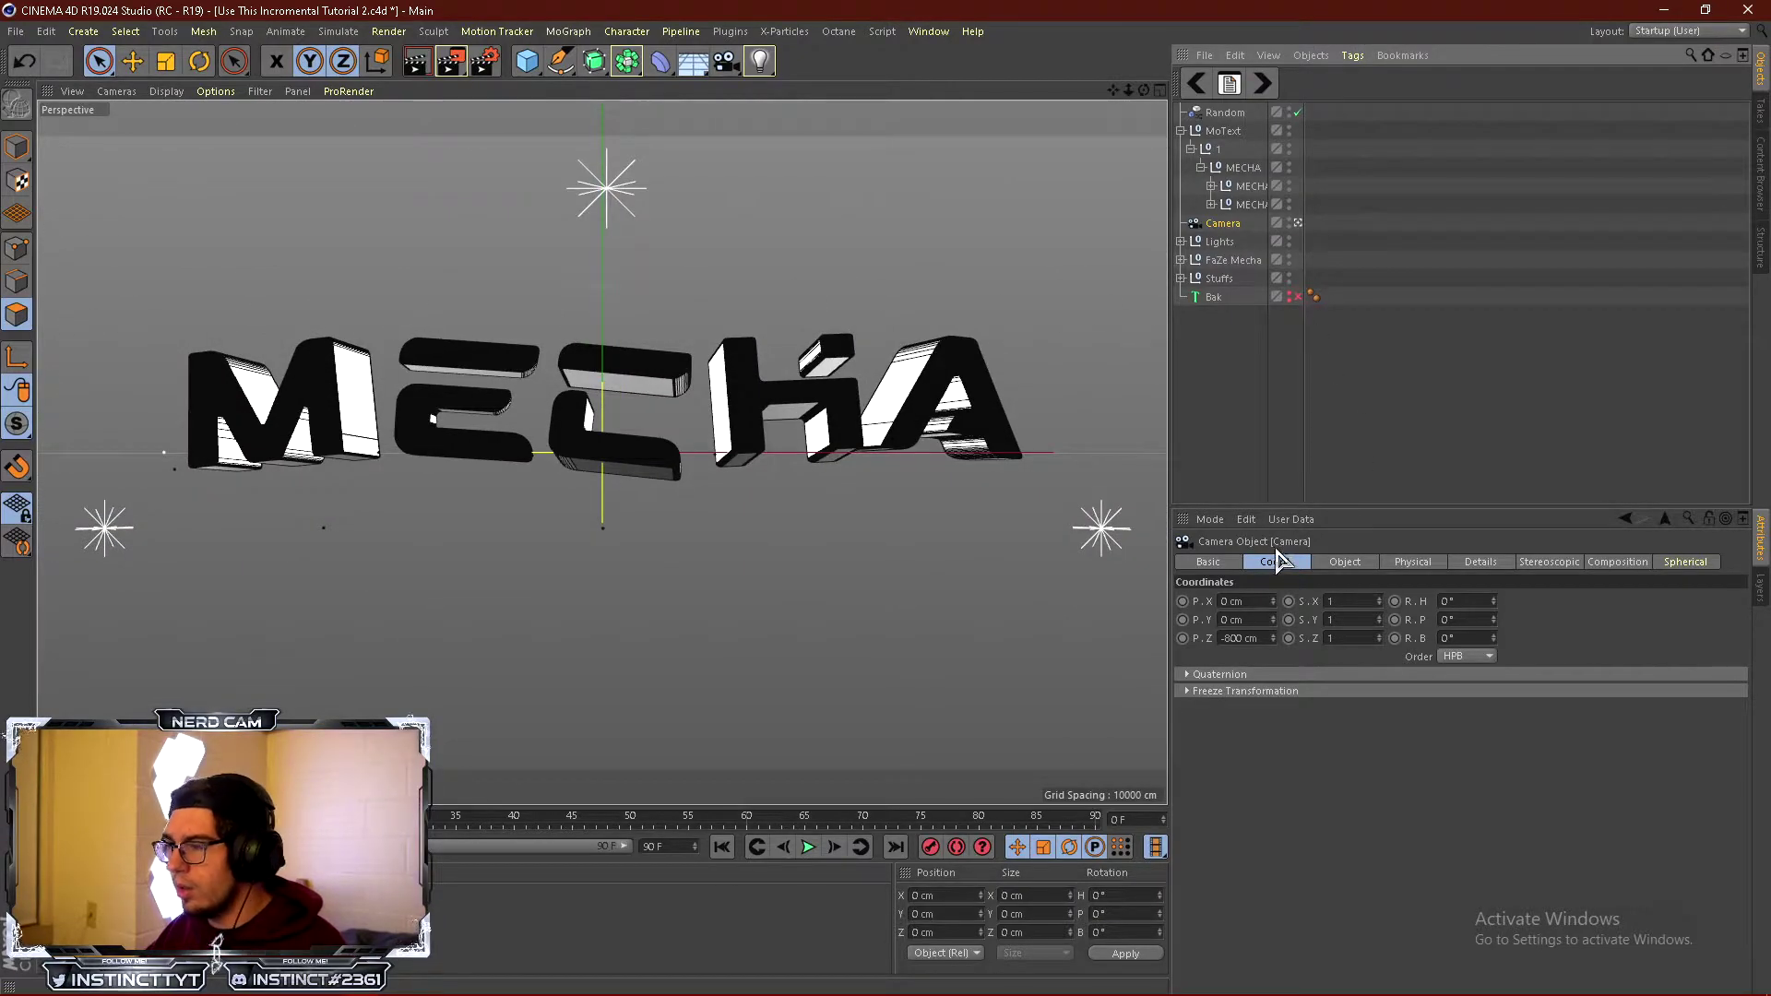
Set the scene camera's Y position to 24 cm and switch the viewport out of that camera.
{"action": "mouse_move", "coordinate": [1273, 619]}
{"action": "left_mouse_down"}
{"action": "mouse_move", "coordinate": [1273, 590]}
{"action": "mouse_move", "coordinate": [1273, 622]}
{"action": "left_mouse_up"}
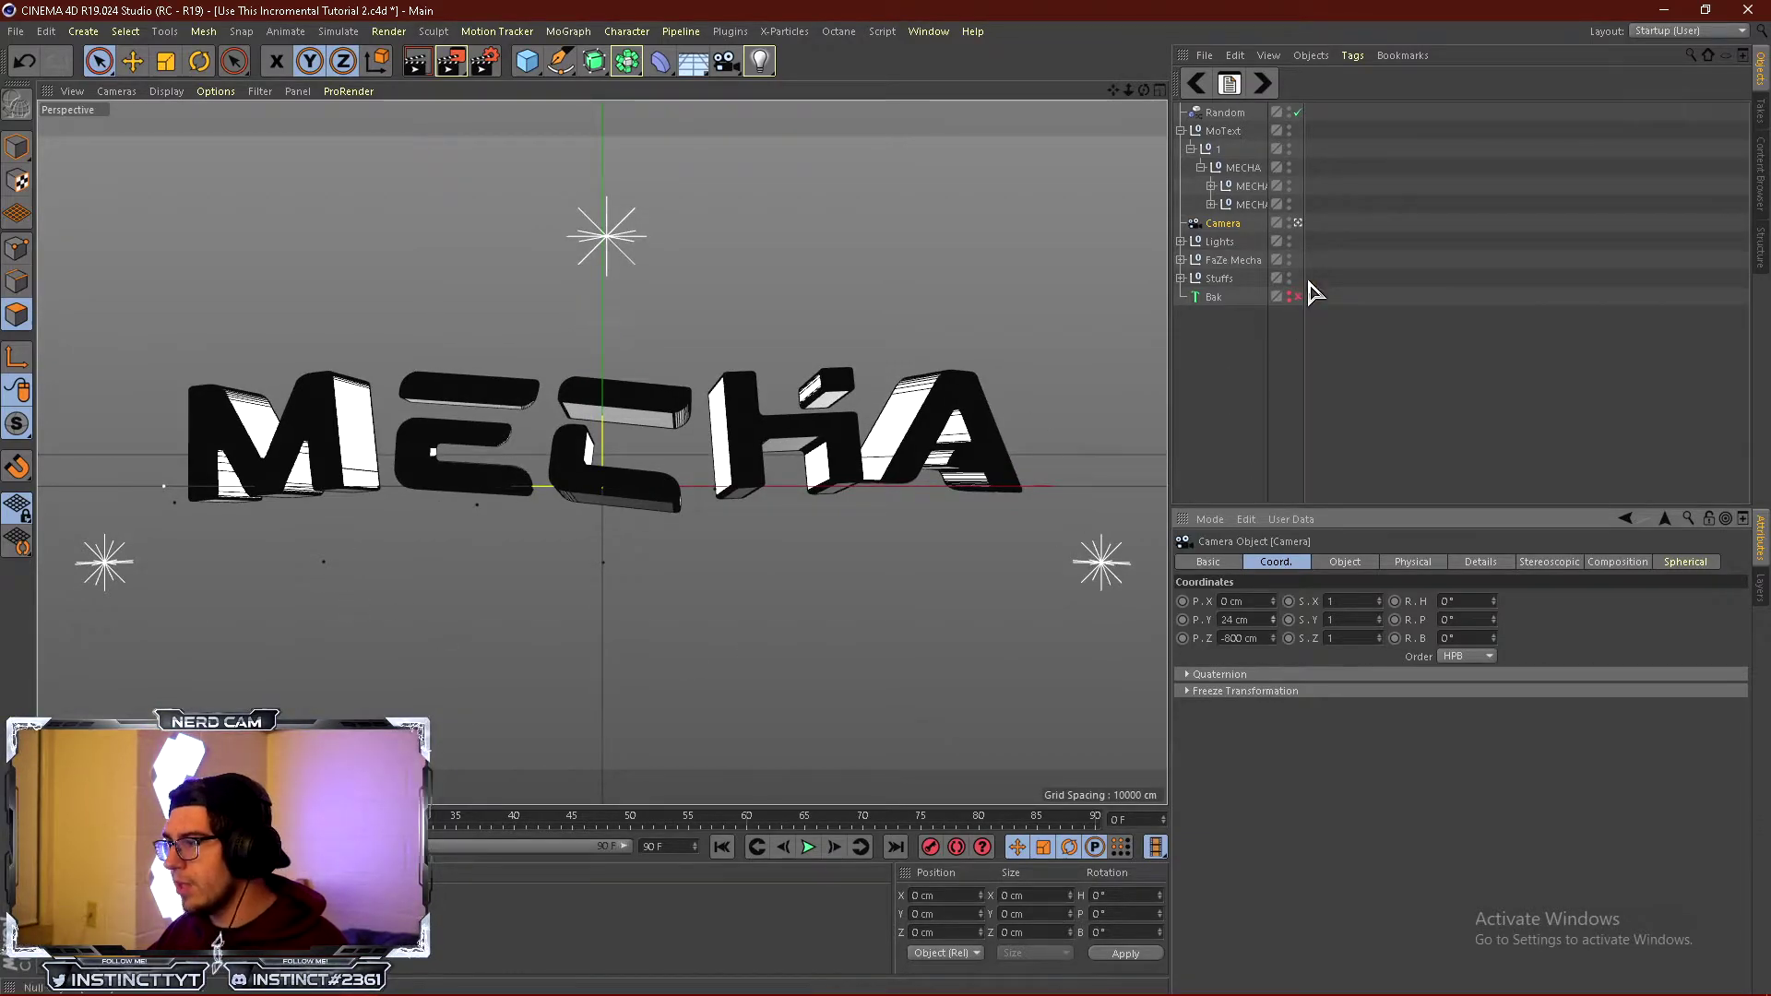
{"action": "left_click", "coordinate": [1298, 223]}
{"action": "scroll", "coordinate": [635, 515], "scroll_direction": "down", "scroll_amount": 5}
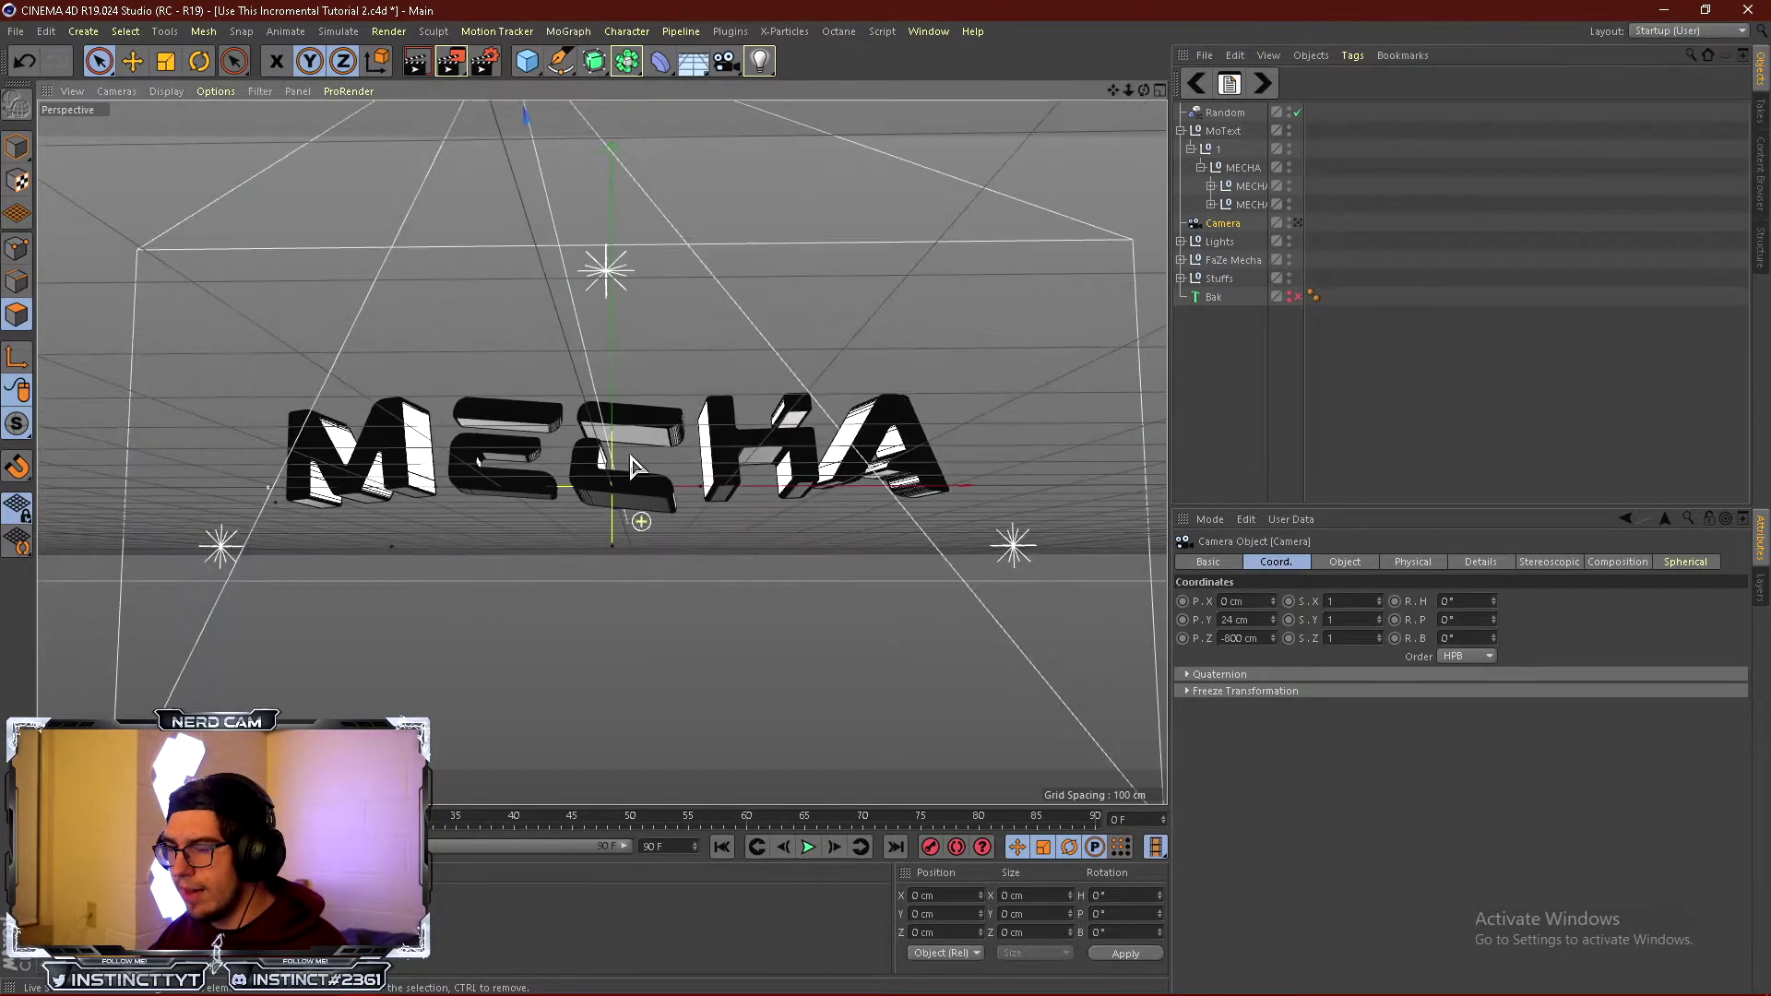
{"action": "scroll", "coordinate": [447, 493], "scroll_direction": "up", "scroll_amount": 4}
{"action": "left_click_drag", "start_coordinate": [449, 568], "coordinate": [470, 659], "text": "alt"}
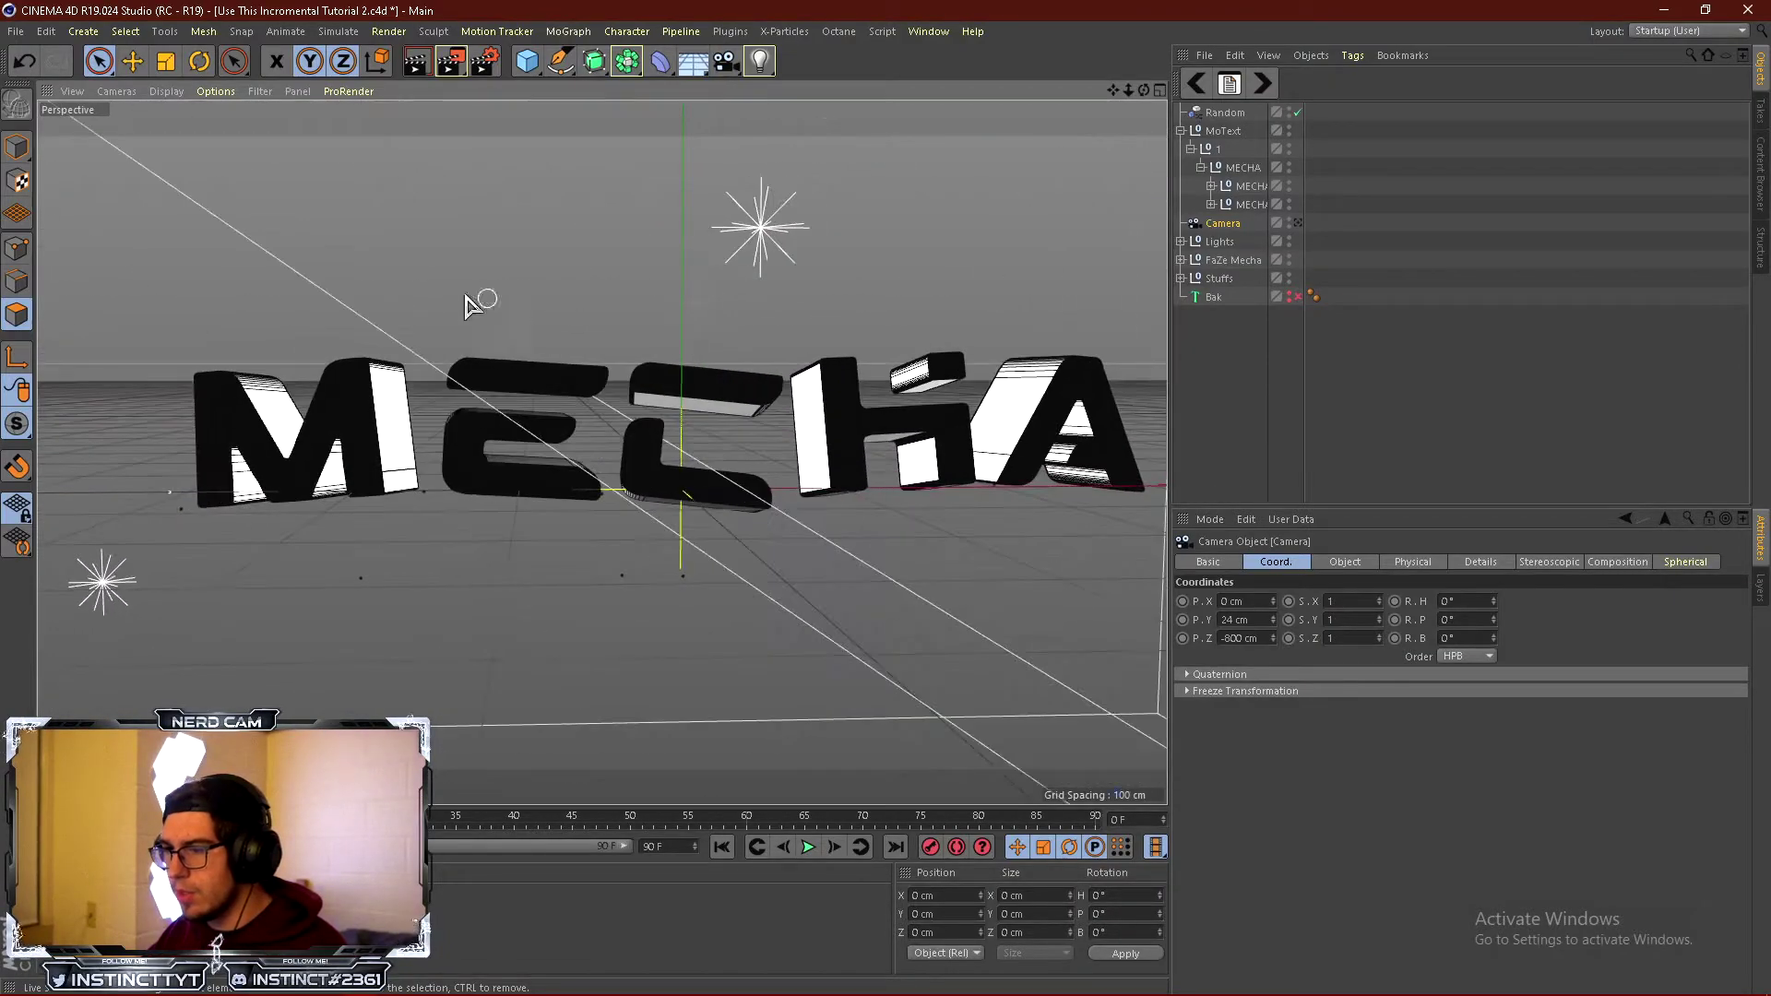
{"action": "scroll", "coordinate": [537, 444], "scroll_direction": "down", "scroll_amount": 1}
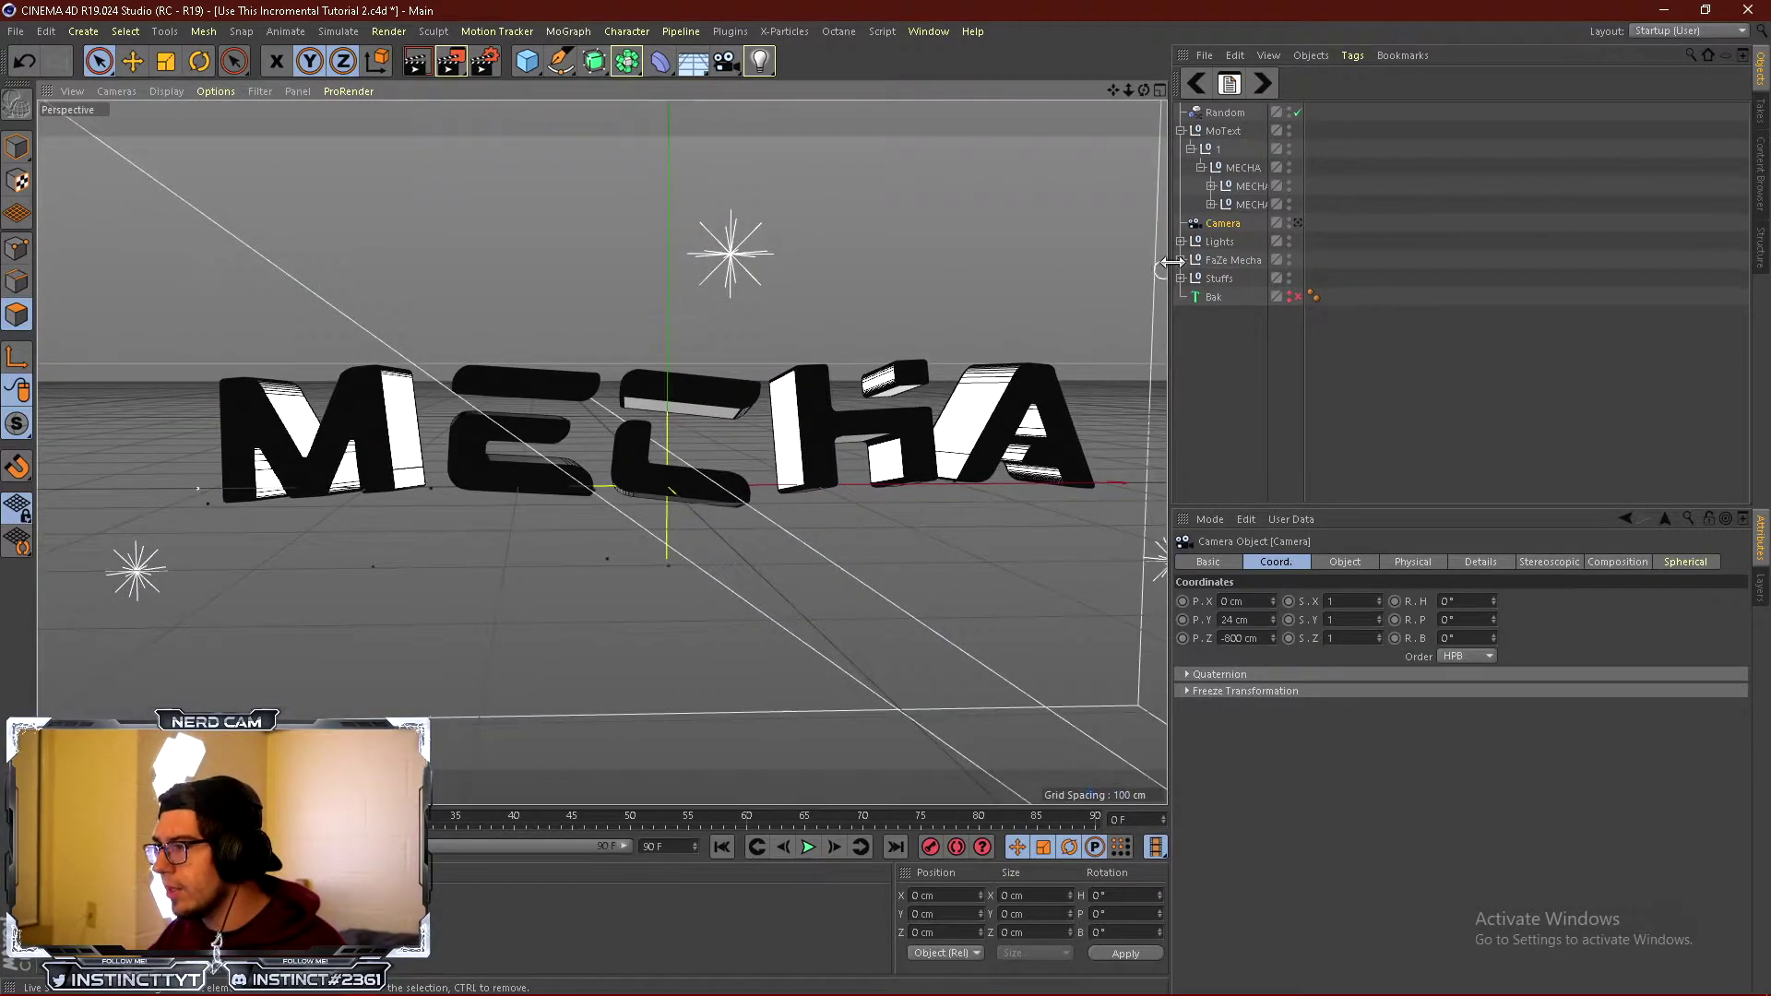
Widen the object name column to fit the names of the MECHA child groups.
{"action": "left_click", "coordinate": [1242, 189]}
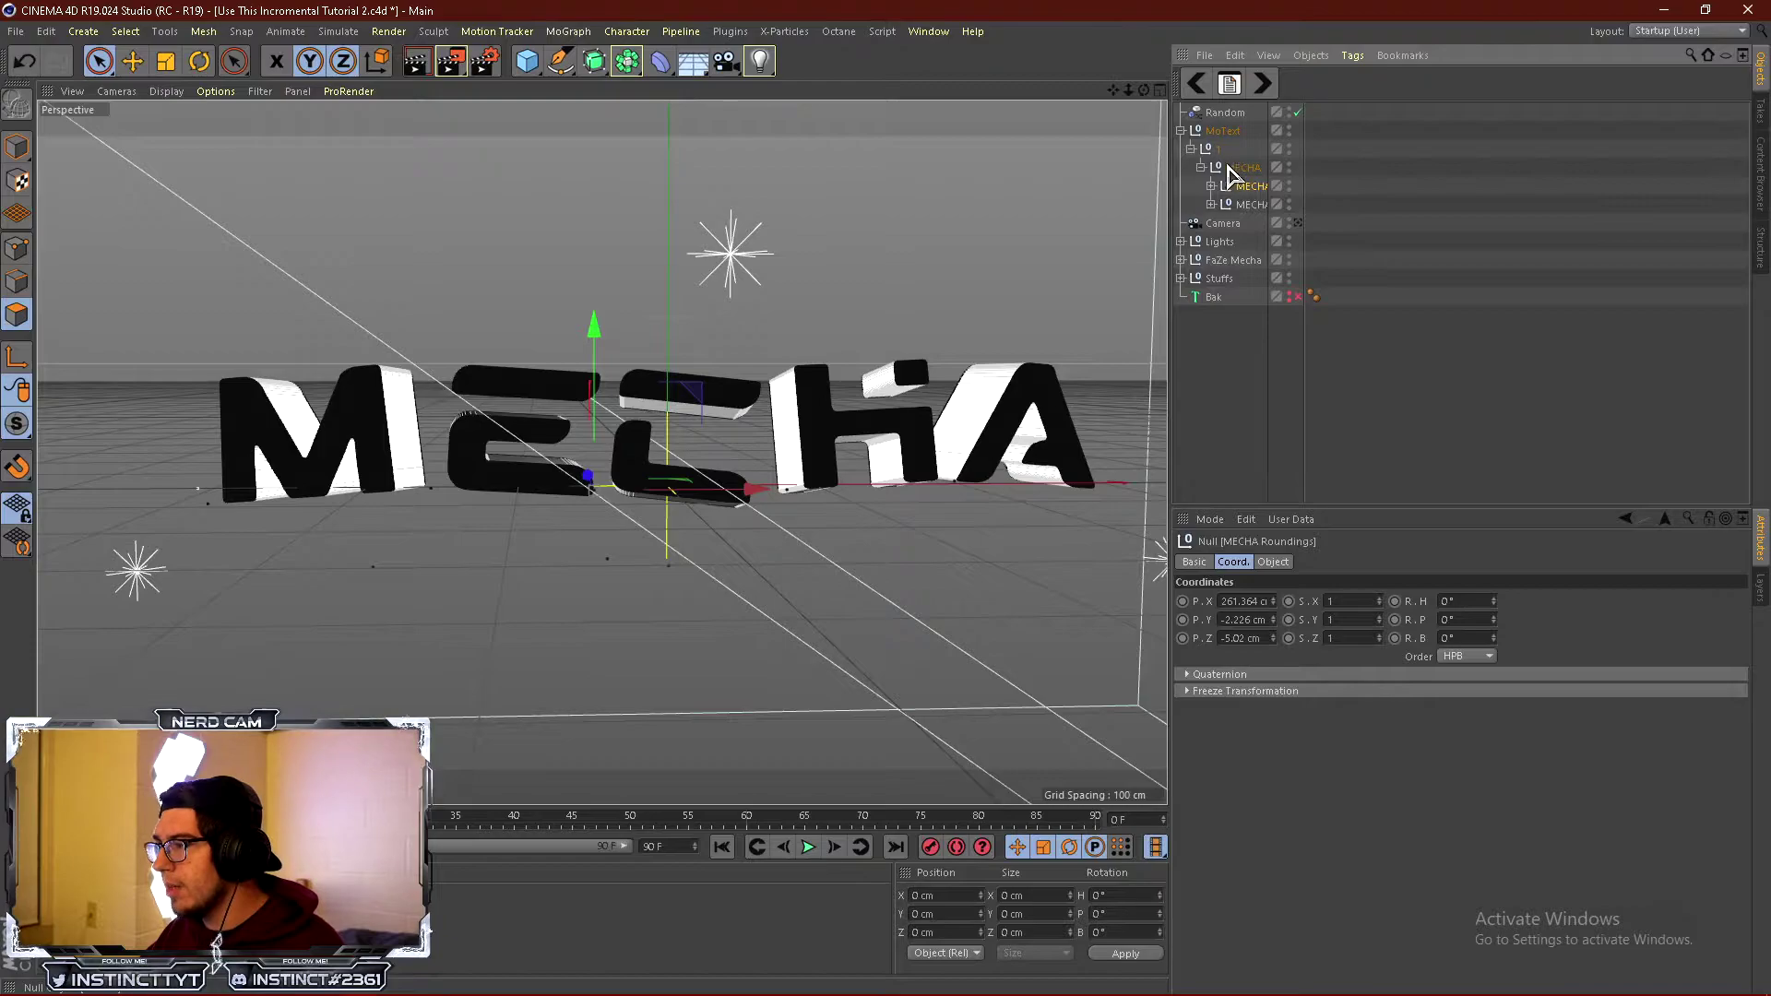
{"action": "left_click", "coordinate": [1200, 167]}
{"action": "left_click", "coordinate": [1239, 168]}
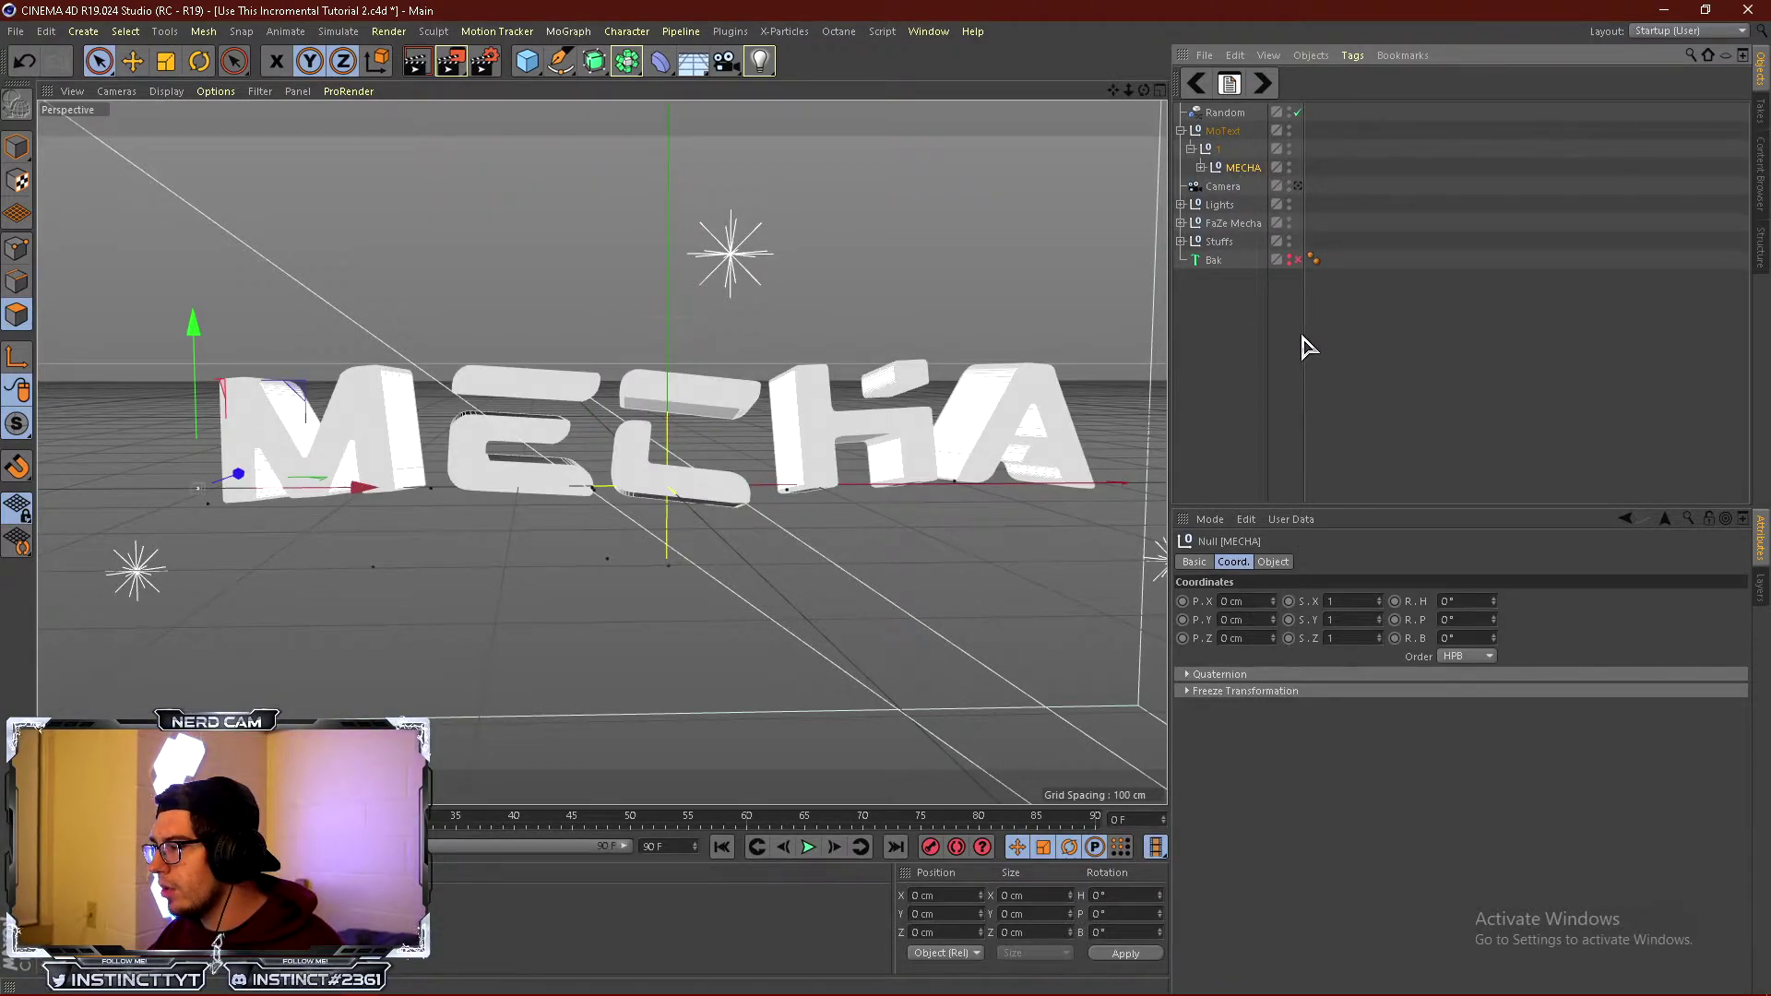
{"action": "left_click_drag", "start_coordinate": [1303, 334], "coordinate": [1344, 335]}
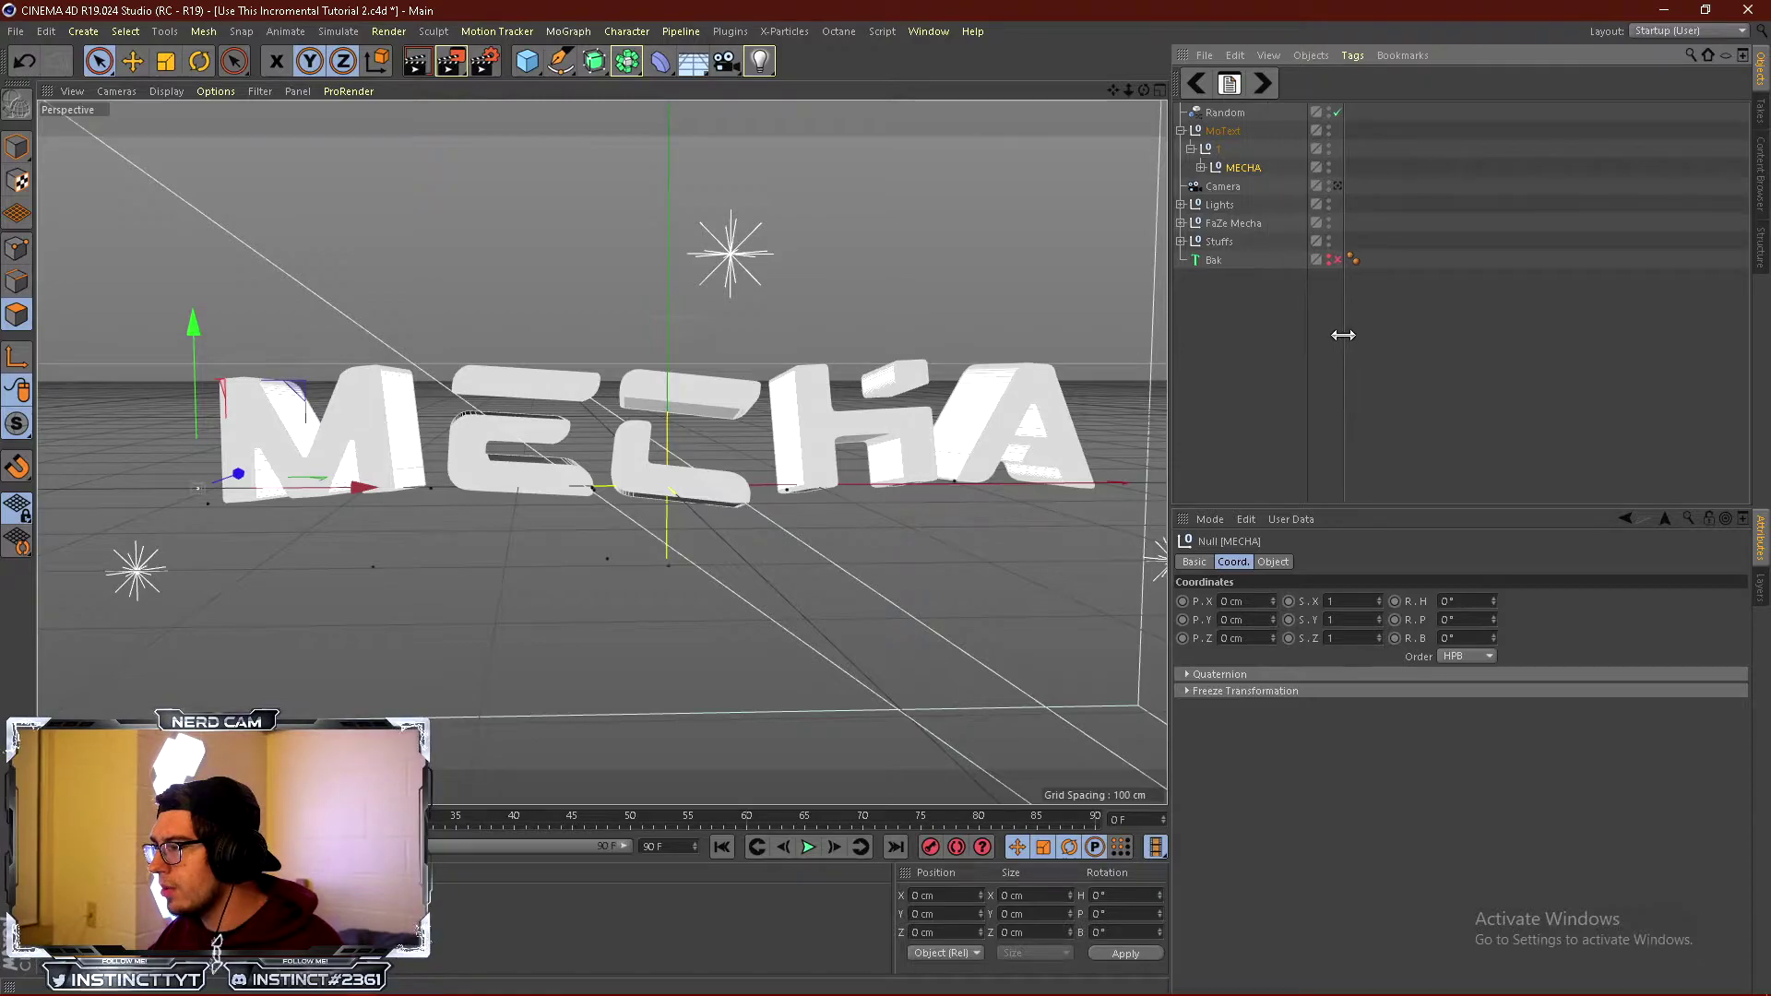
{"action": "left_click", "coordinate": [1200, 167]}
{"action": "left_click", "coordinate": [1260, 188]}
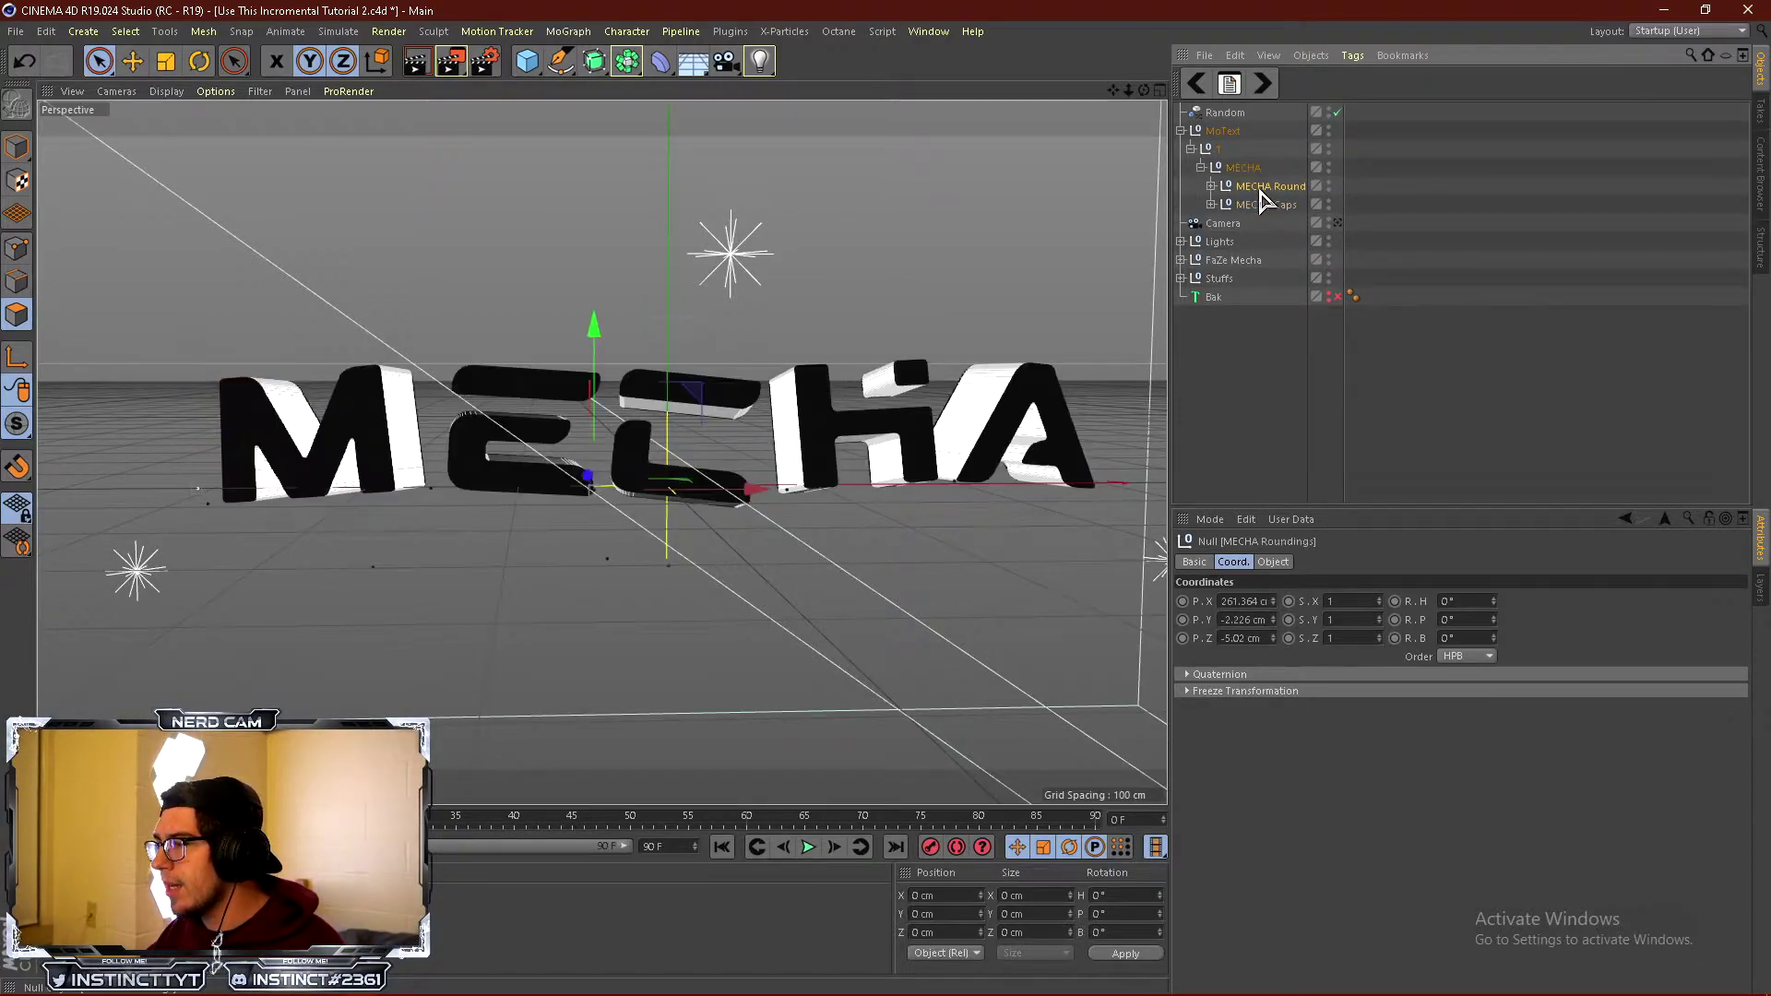
Pull the MECHA null out of the MoText hierarchy to the top level and delete the leftover MoText null.
{"action": "left_click", "coordinate": [1242, 168]}
{"action": "left_click_drag", "start_coordinate": [1250, 150], "coordinate": [1251, 125]}
{"action": "left_click", "coordinate": [1225, 188]}
{"action": "key", "text": "Delete"}
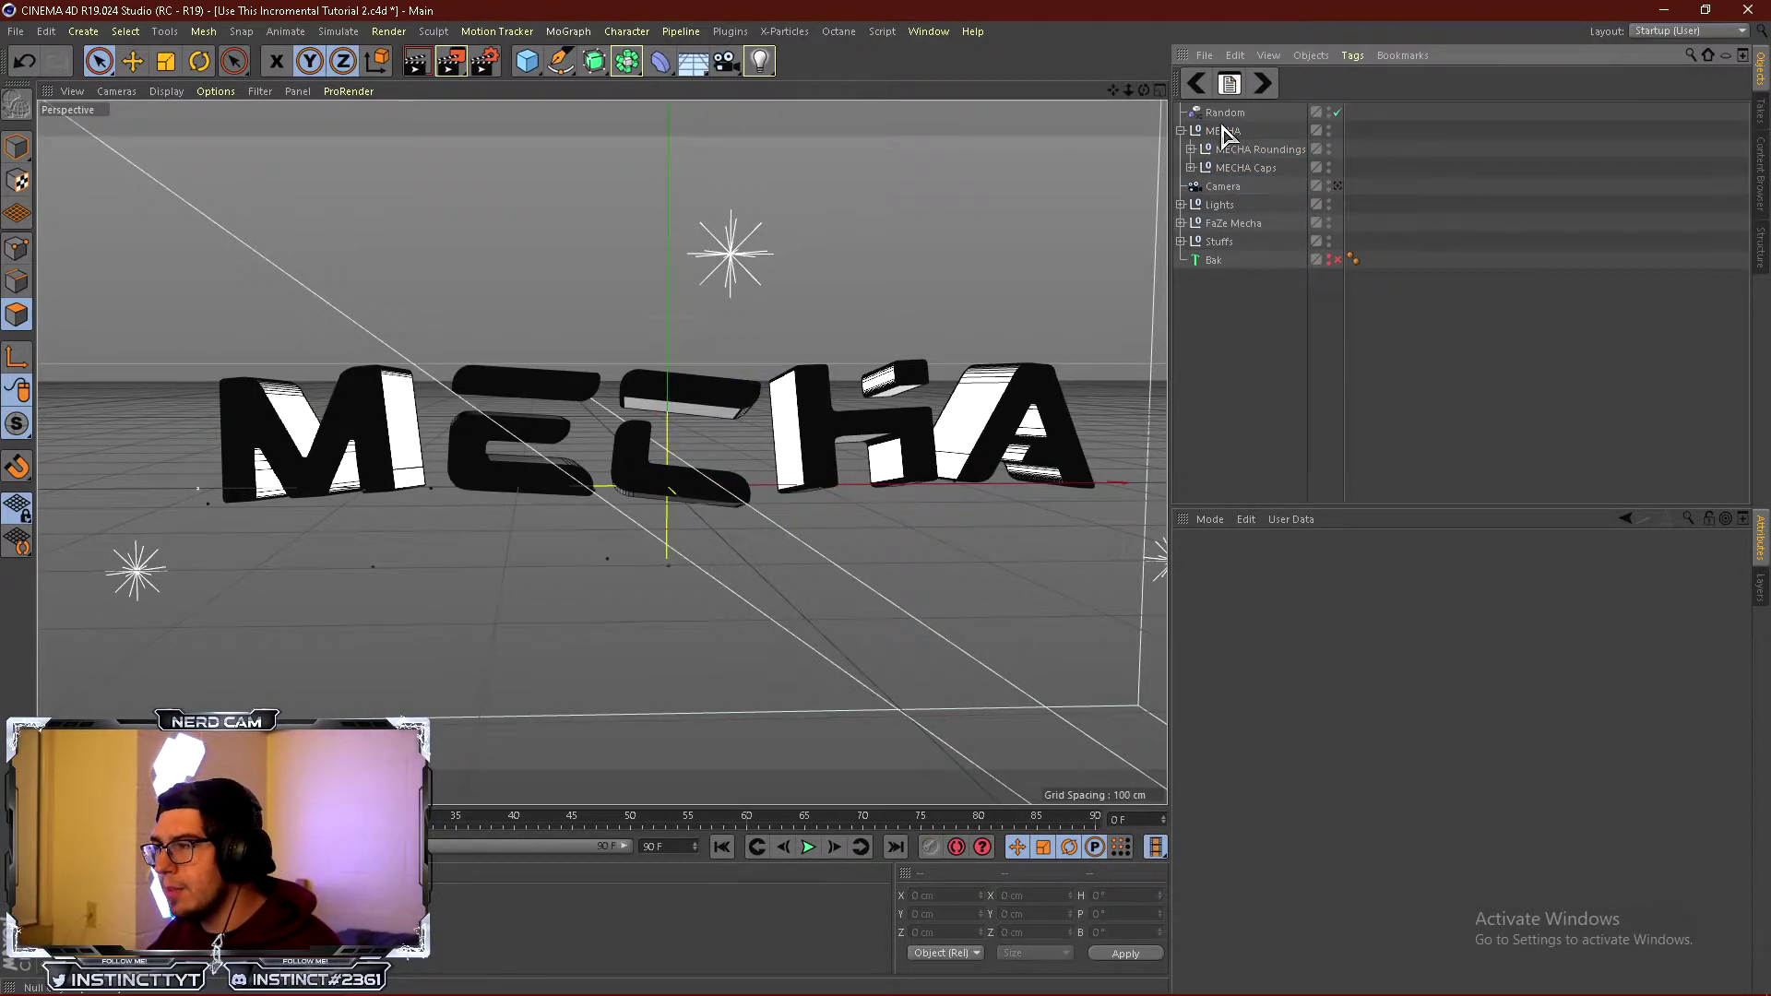
Place the Random effector inside the MECHA null.
{"action": "left_click_drag", "start_coordinate": [1230, 113], "coordinate": [1216, 152]}
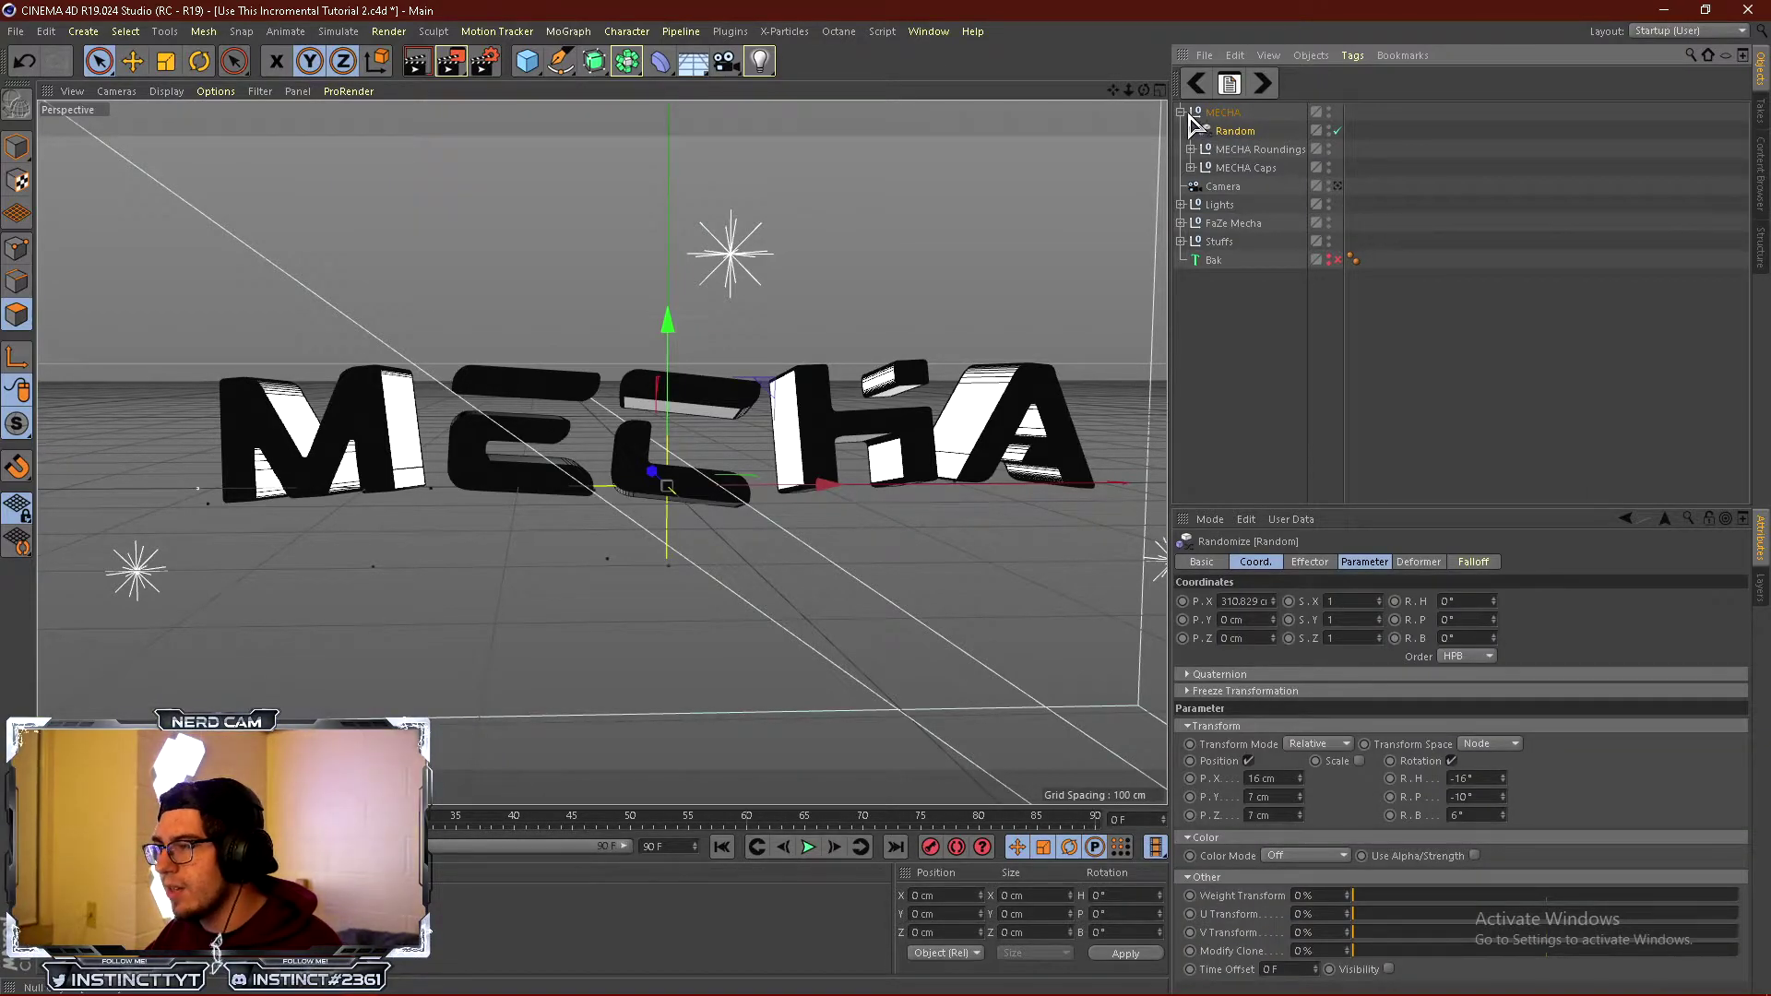
{"action": "left_click", "coordinate": [1197, 113]}
{"action": "left_click", "coordinate": [1232, 151]}
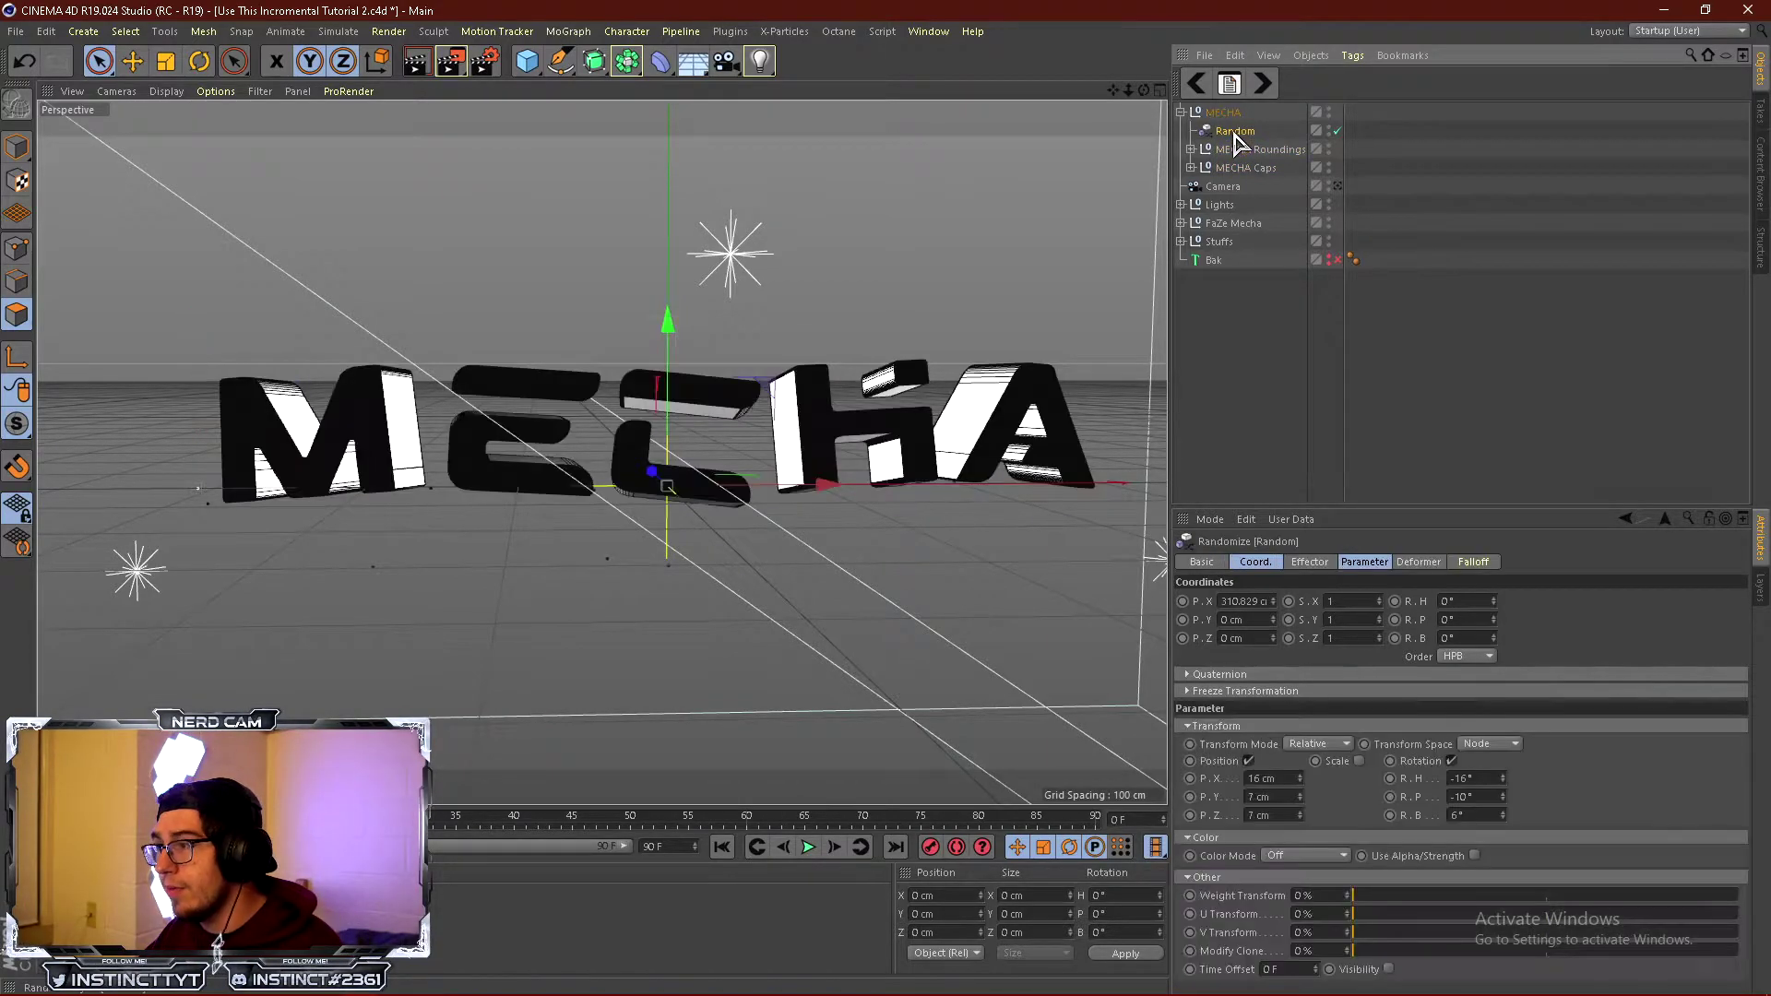
Add a Displacer deformer and assign a Layer shader as its custom displacement shader.
{"action": "left_click", "coordinate": [1246, 169]}
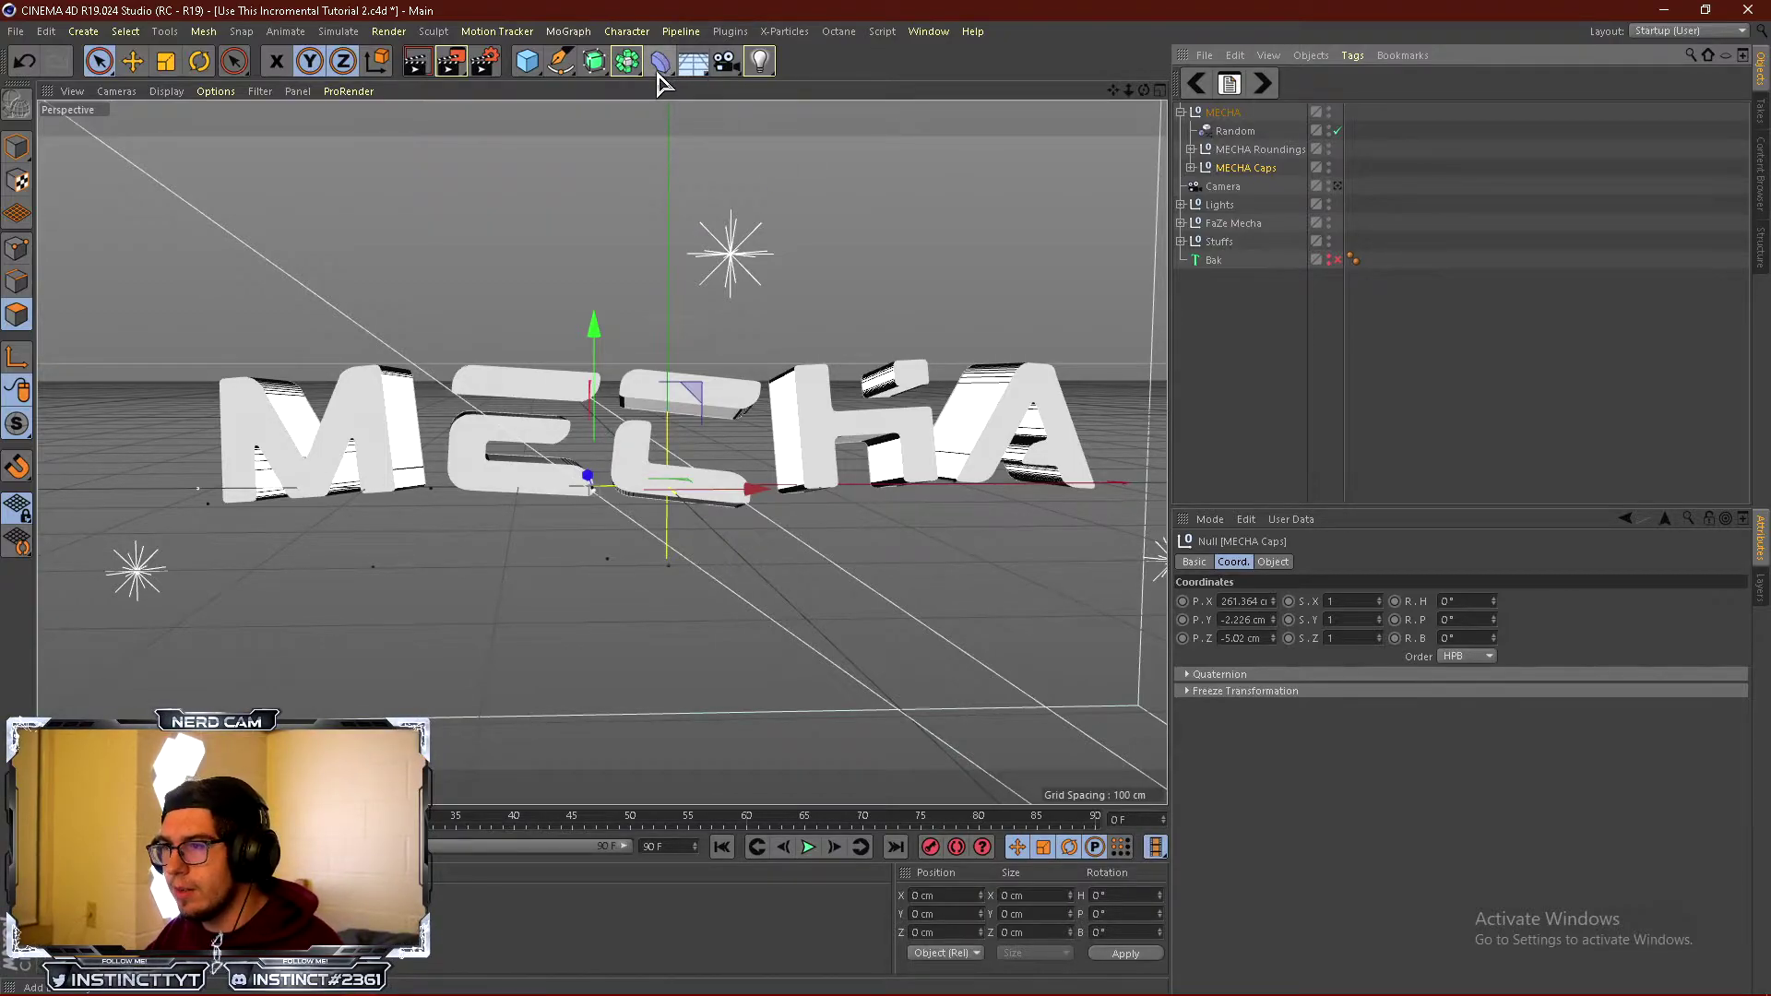
{"action": "left_click", "coordinate": [661, 62]}
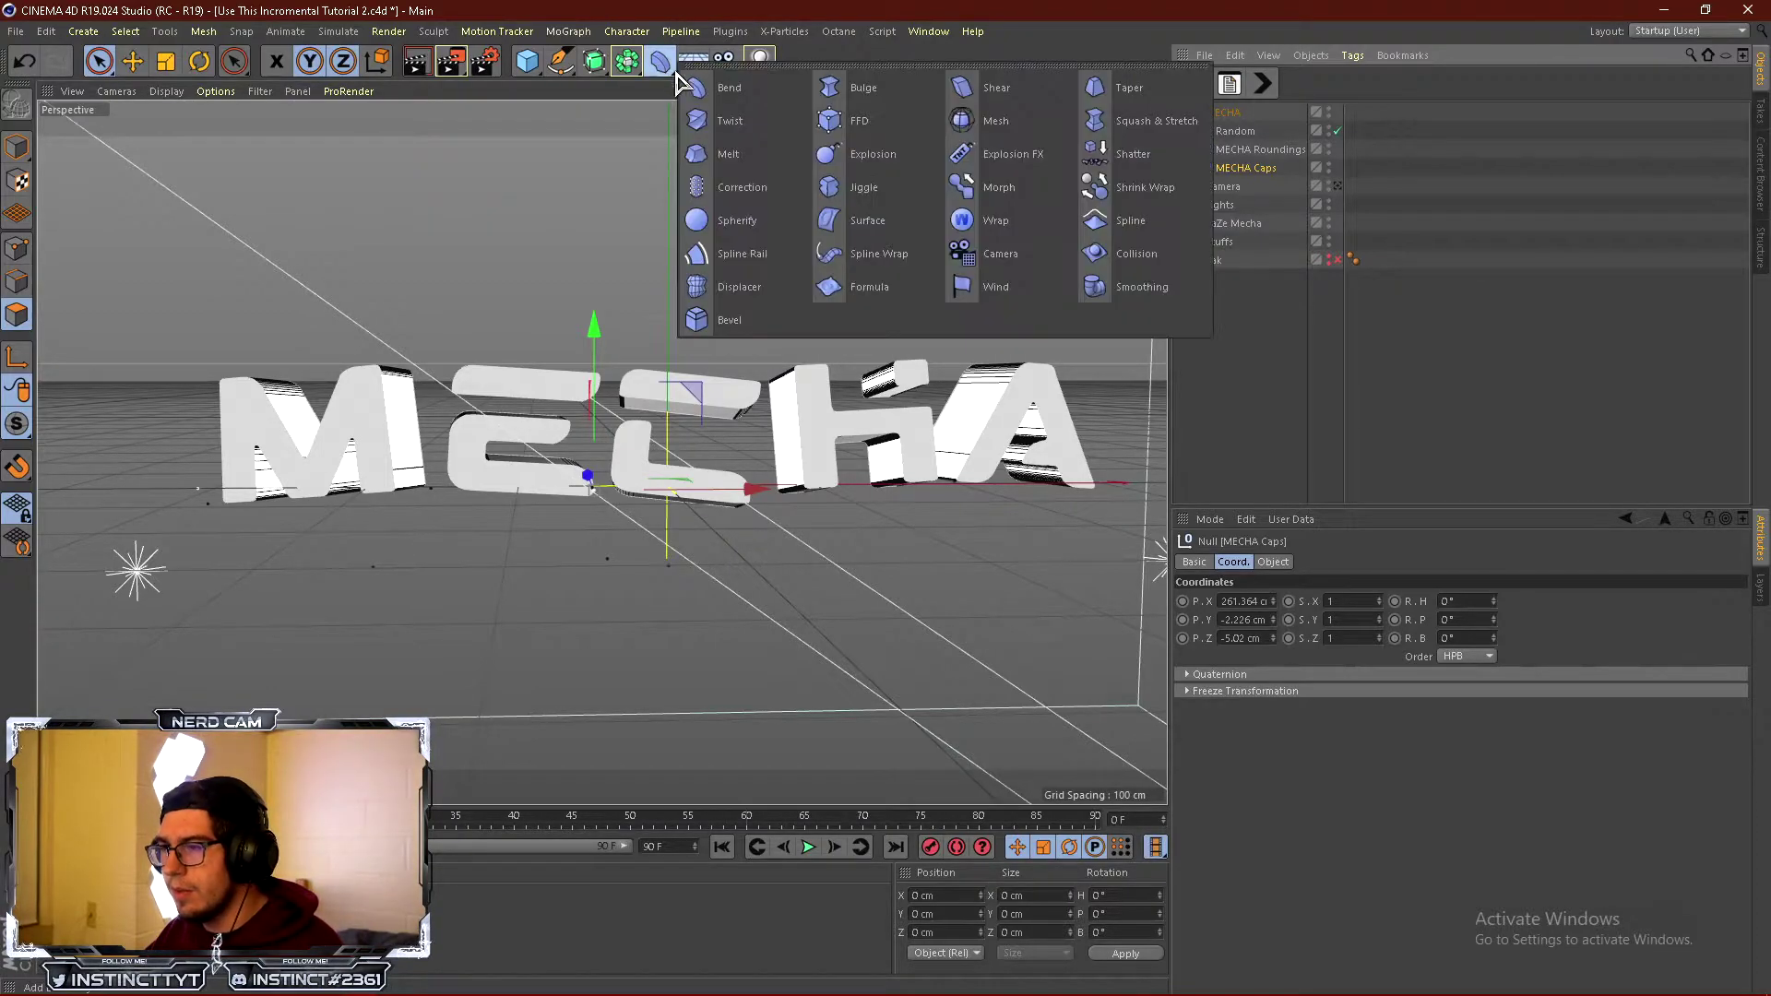
{"action": "left_click", "coordinate": [725, 287]}
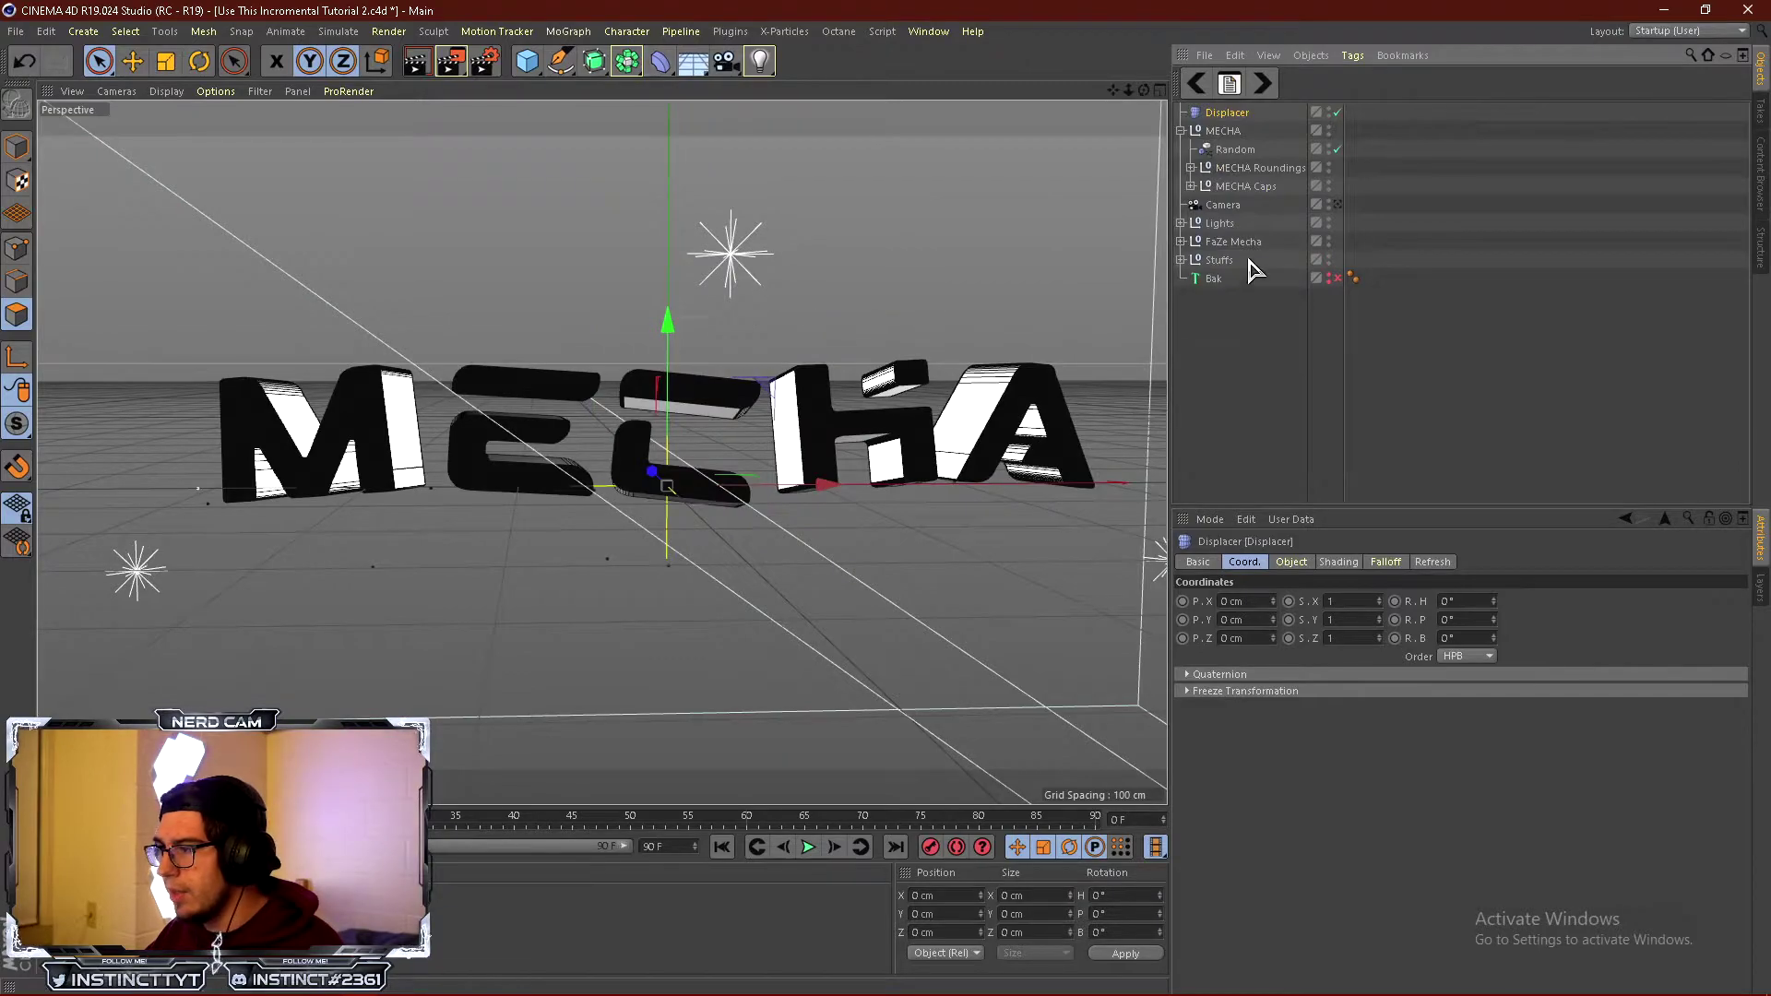
{"action": "left_click", "coordinate": [1342, 562]}
{"action": "left_click", "coordinate": [1240, 620]}
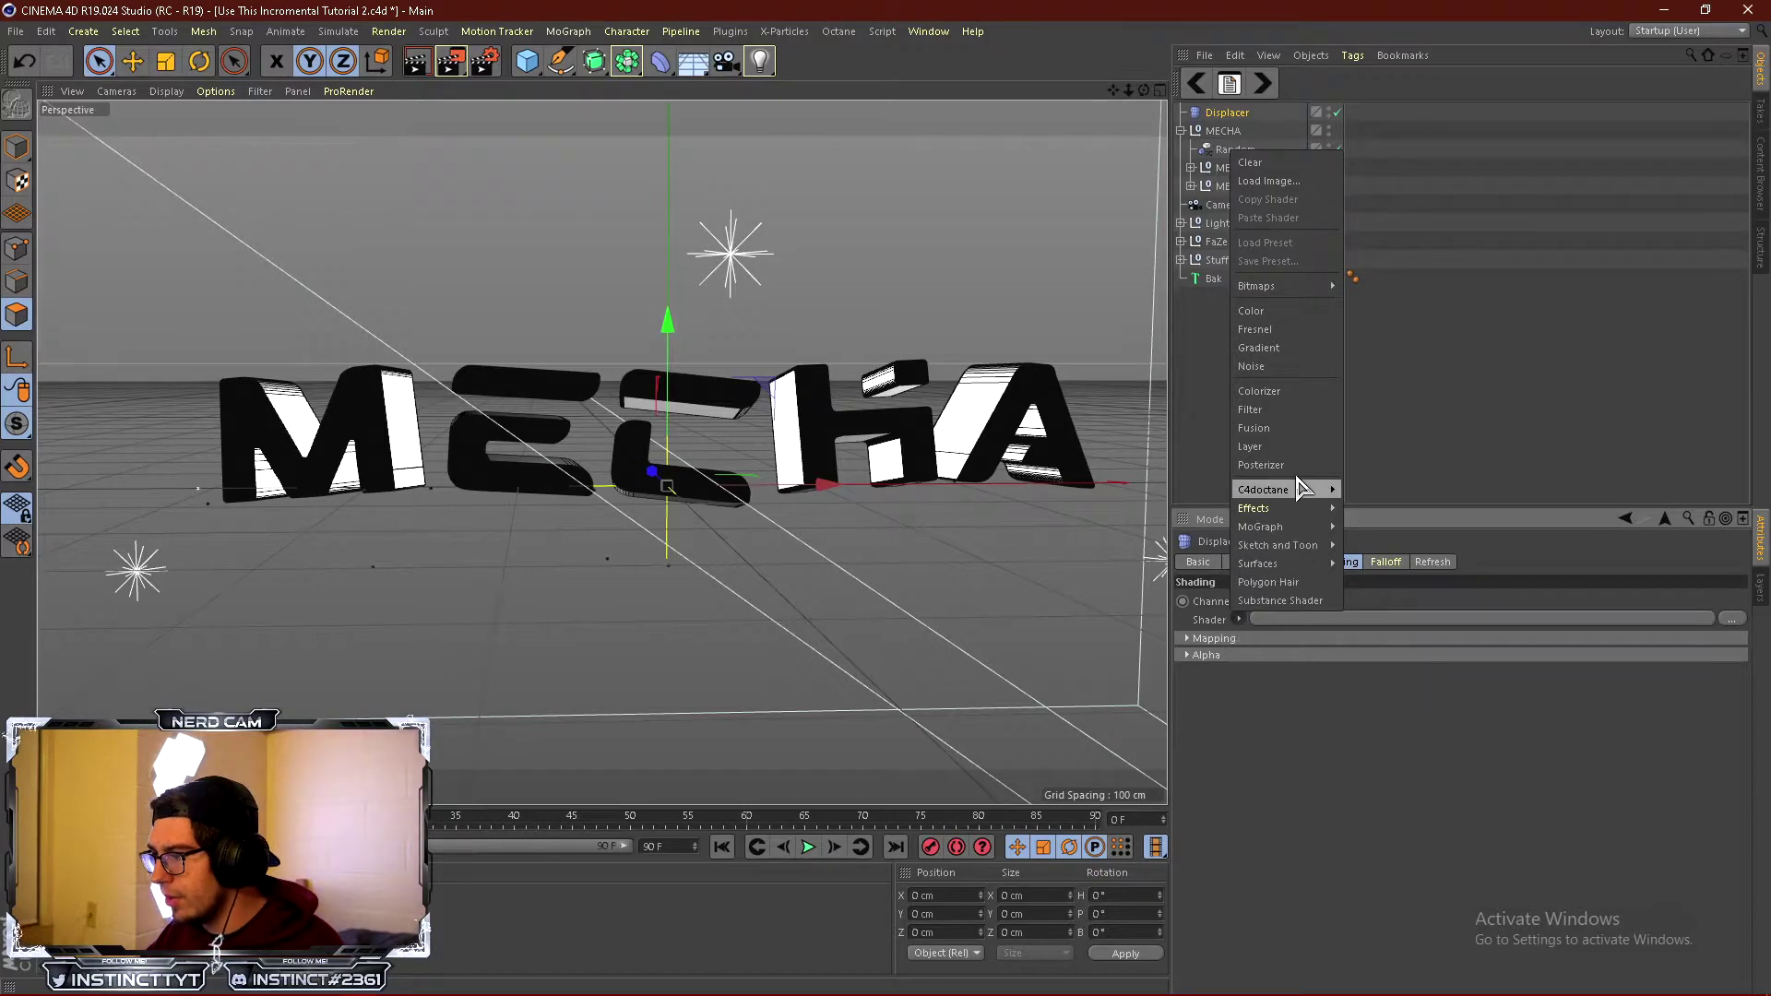
{"action": "left_click", "coordinate": [1273, 446]}
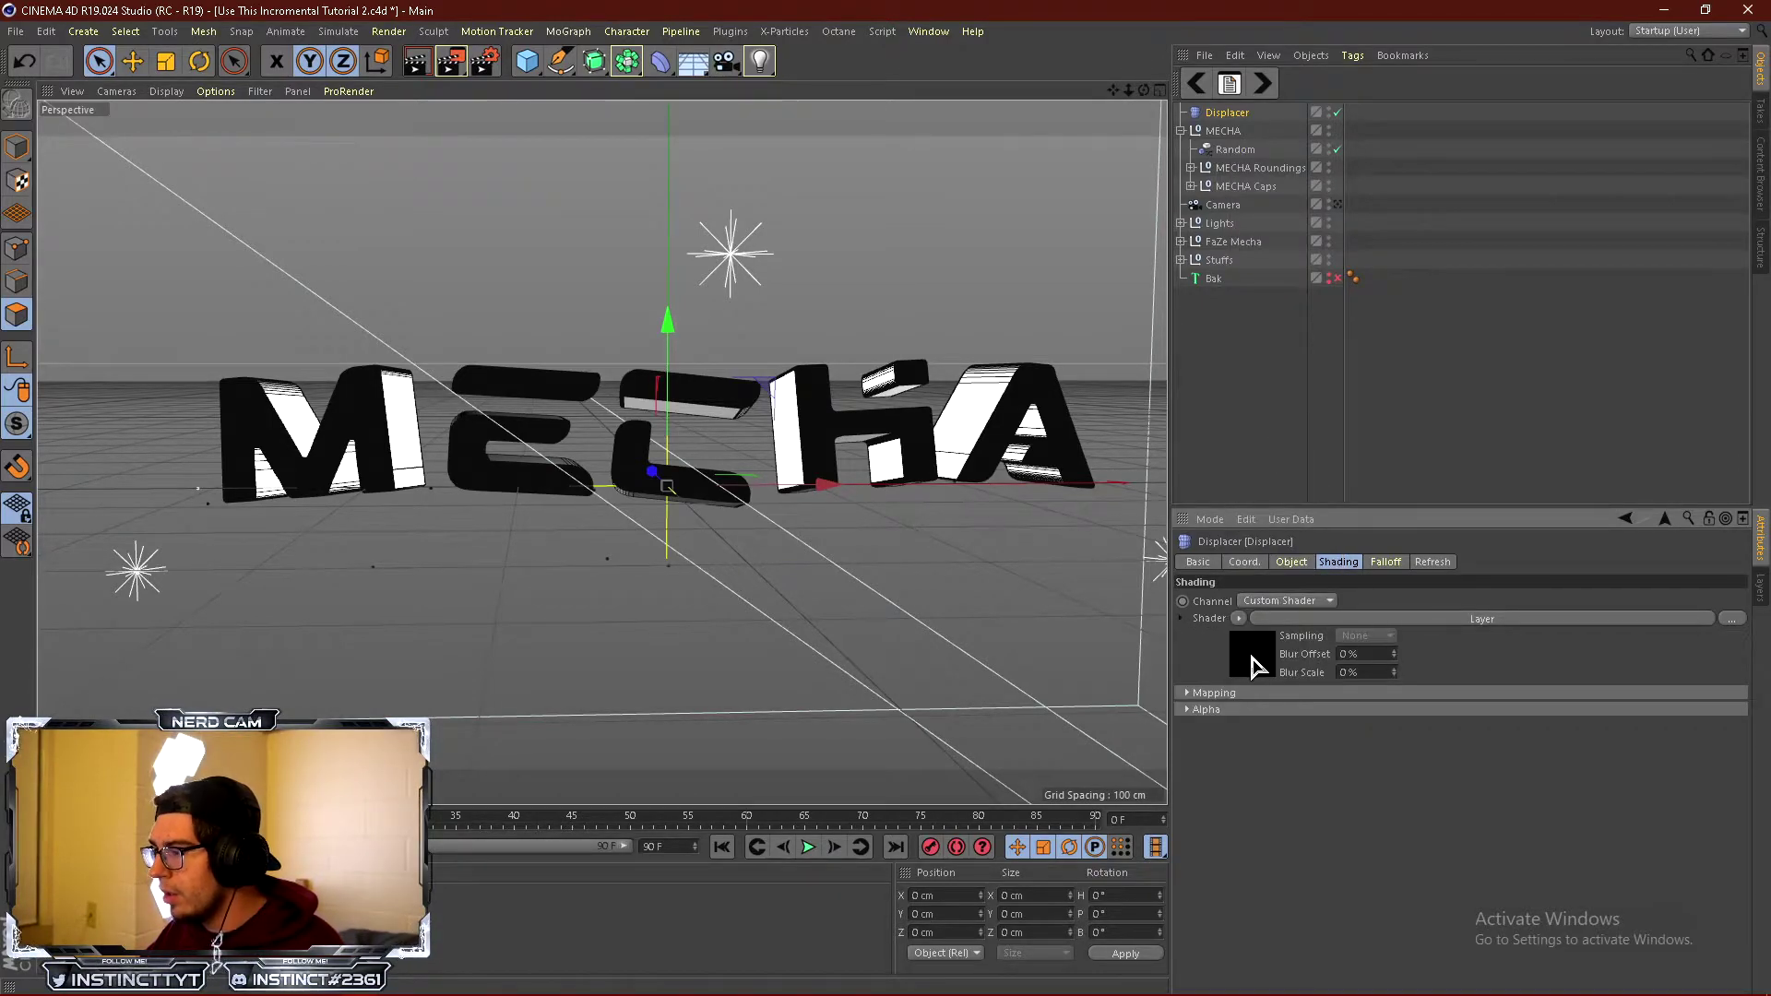
Load the Greeble4 image into the Layer shader without copying it to the project, and set the viewport to shading without lines.
{"action": "left_click", "coordinate": [1268, 659]}
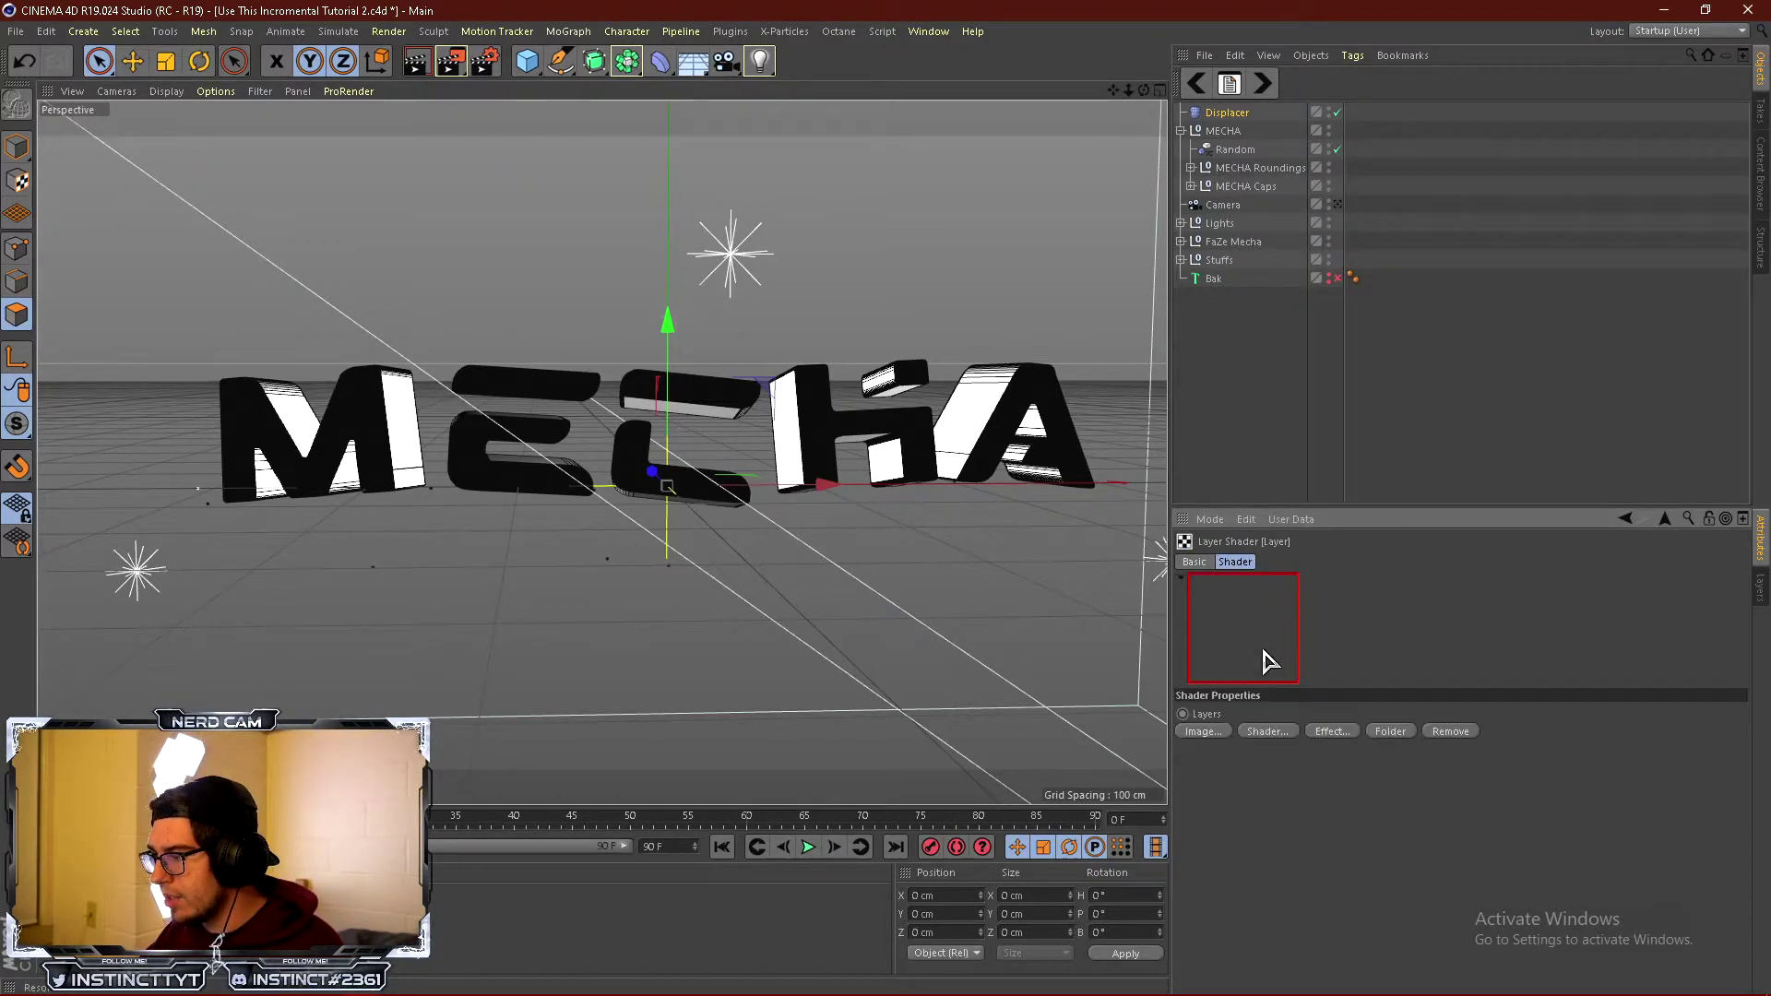
{"action": "left_click", "coordinate": [1202, 731]}
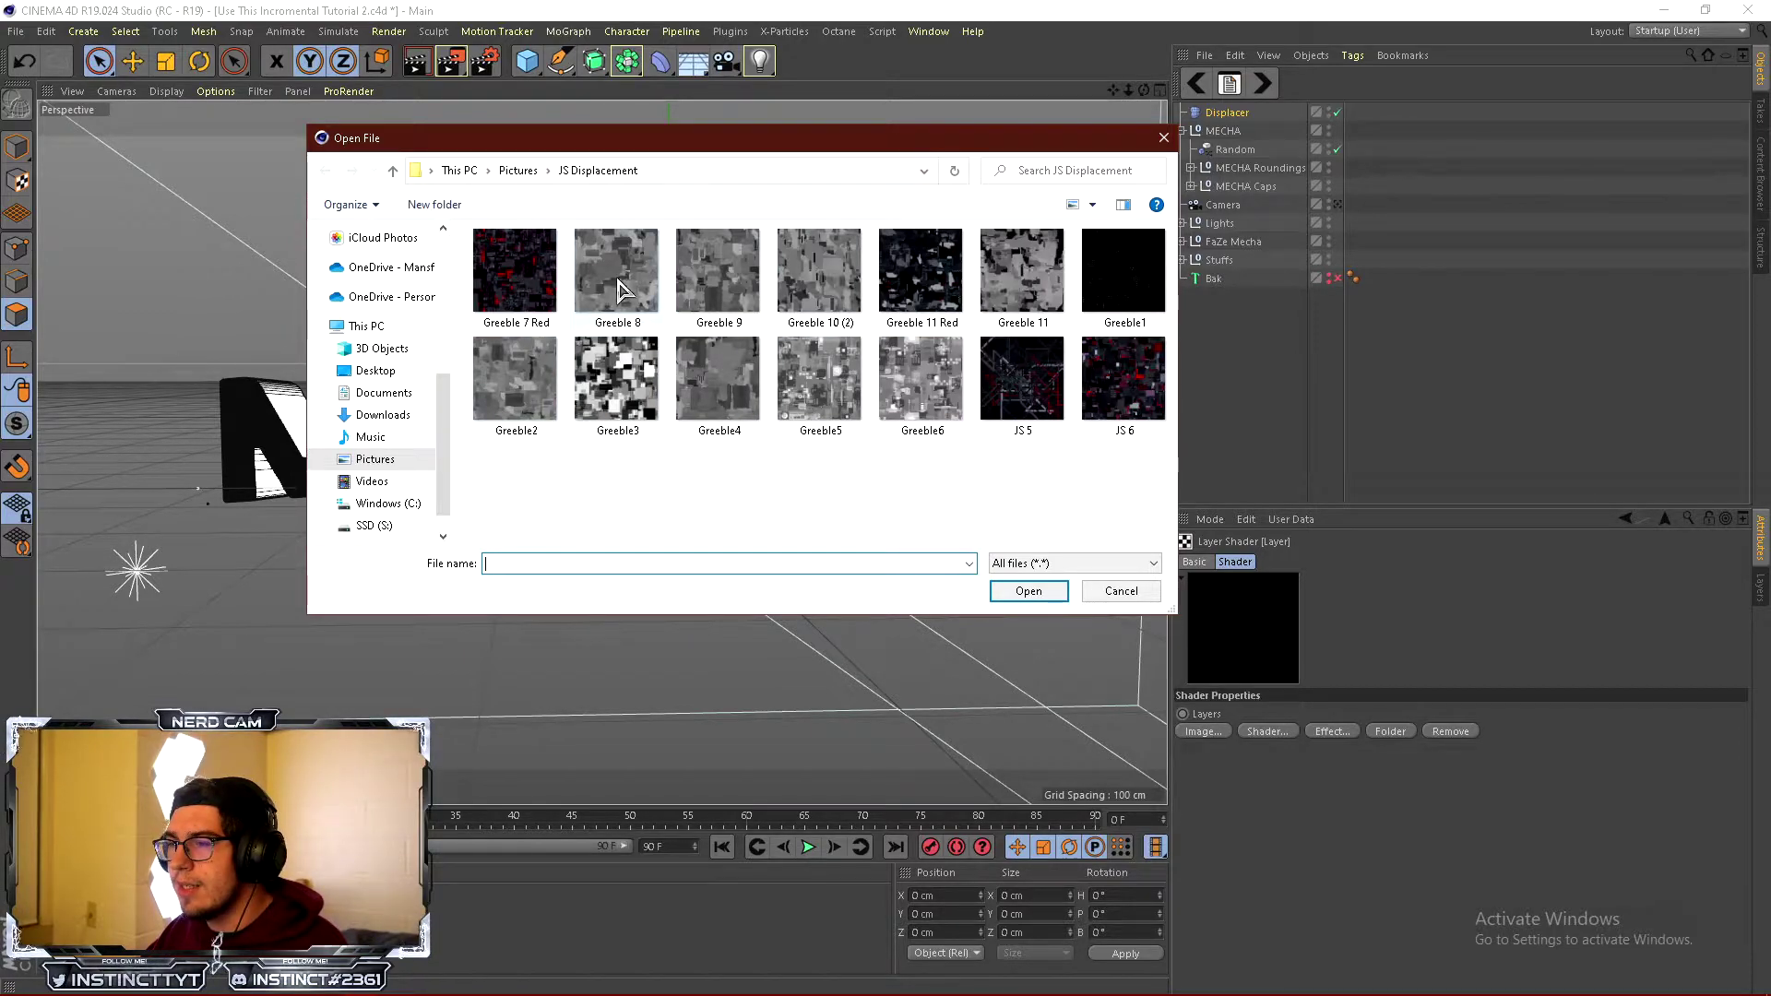
{"action": "double_click", "coordinate": [719, 378]}
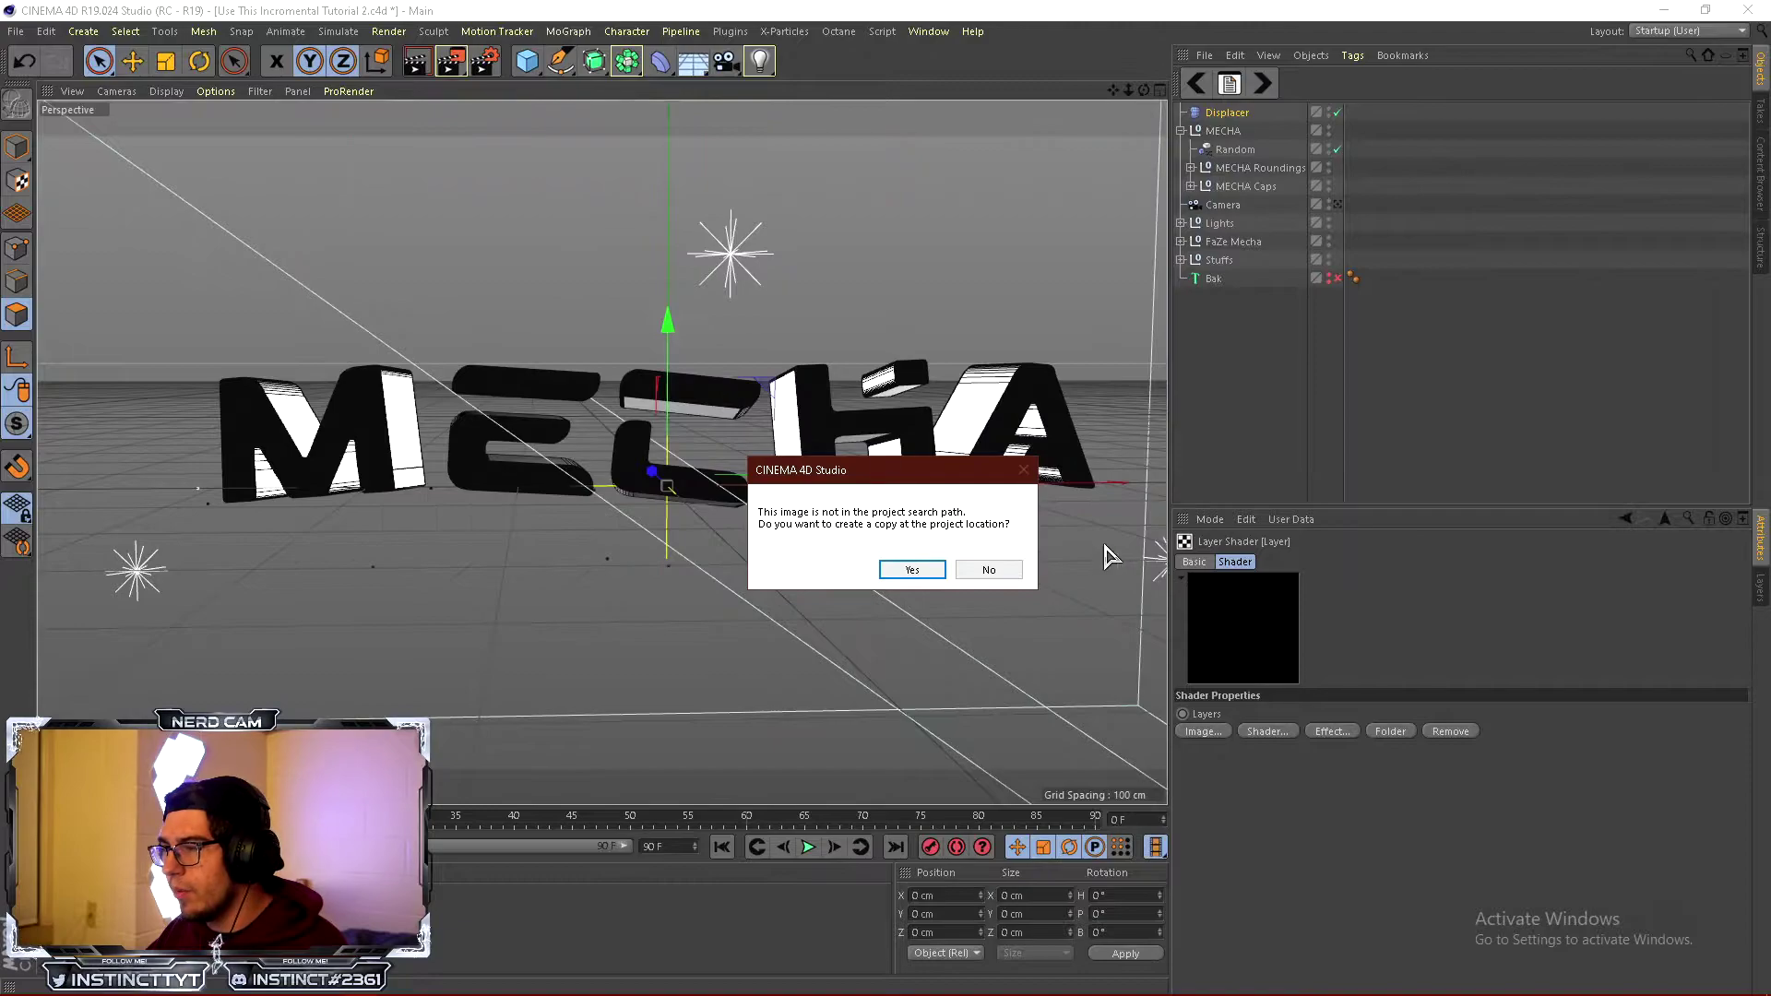
{"action": "left_click", "coordinate": [989, 570]}
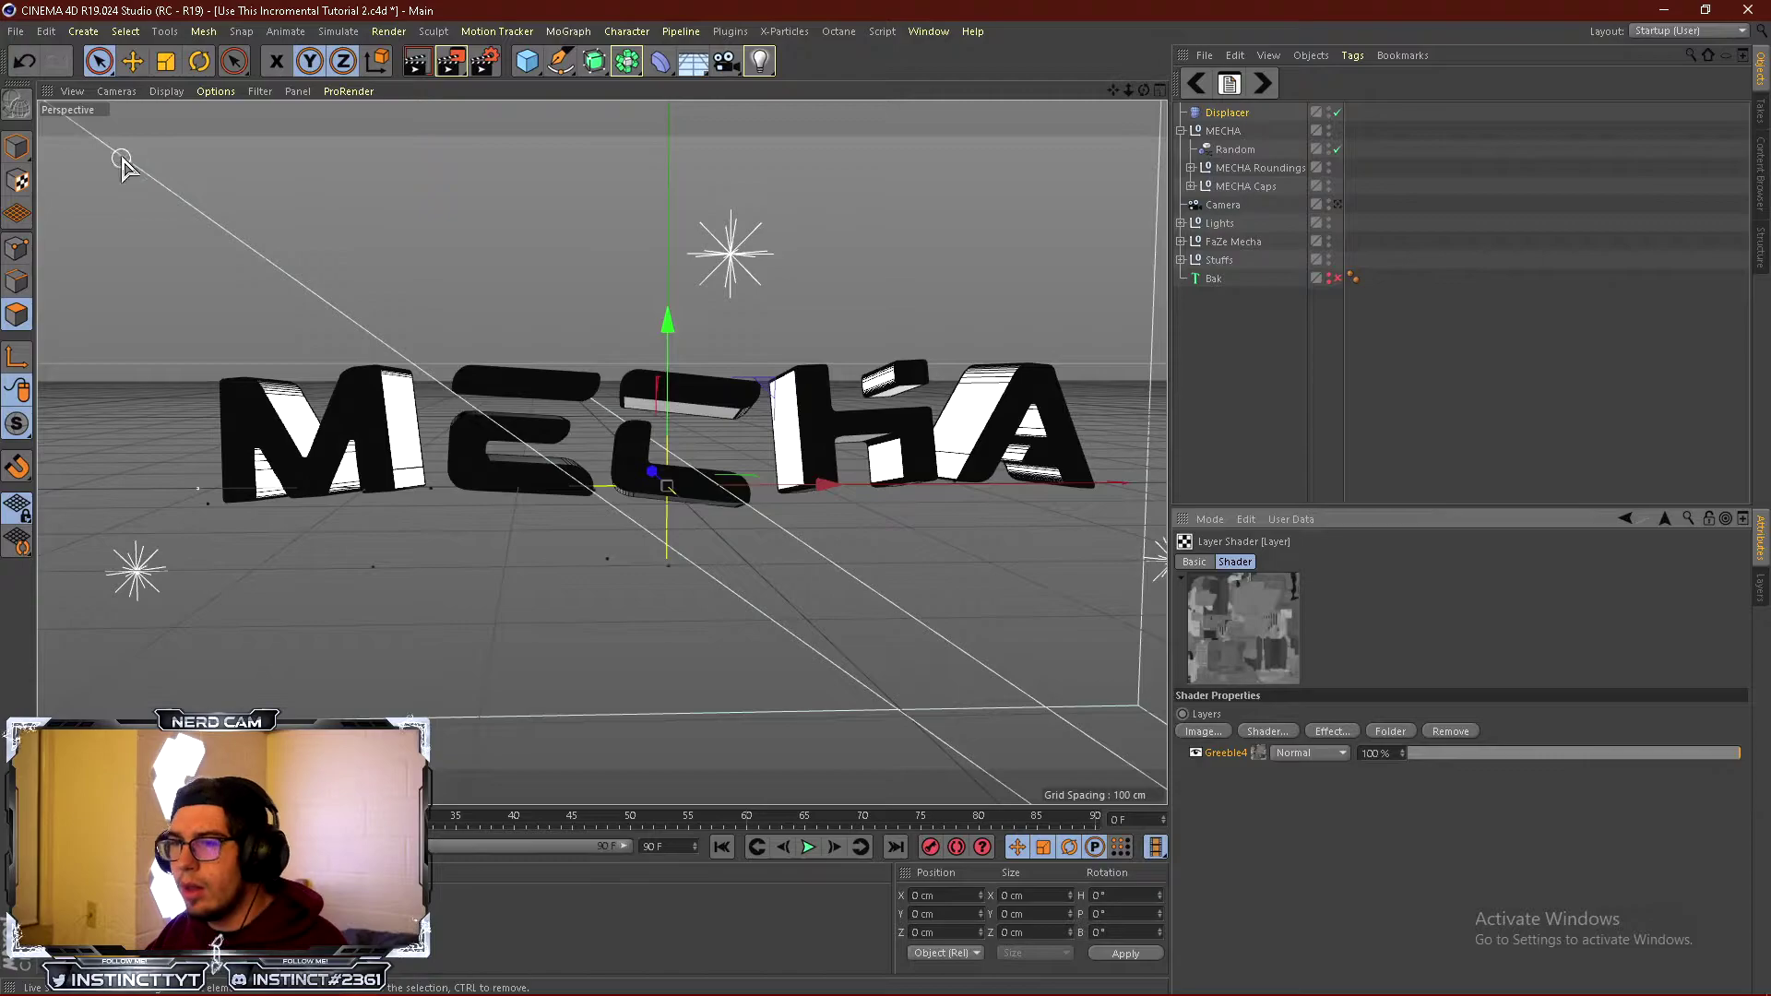
{"action": "left_click", "coordinate": [166, 90]}
{"action": "left_click", "coordinate": [202, 127]}
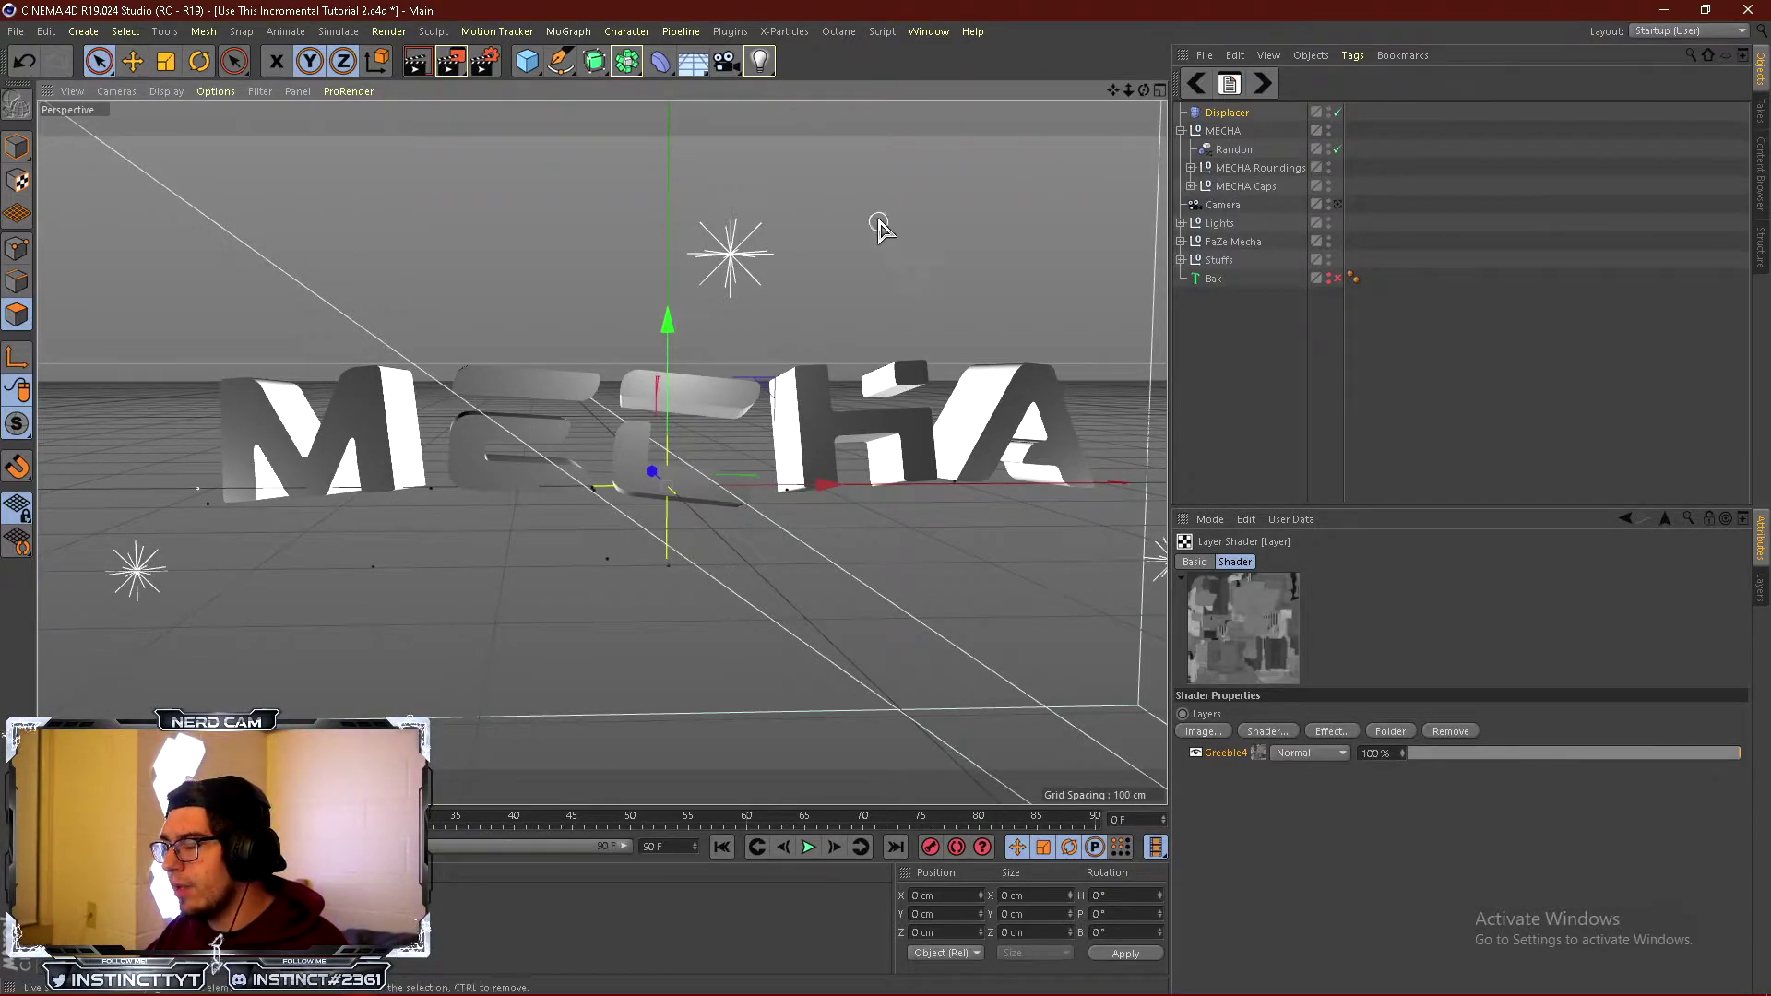
Move the Displacer into MECHA Caps below A Caps and render a preview in the viewport.
{"action": "left_click", "coordinate": [1190, 186]}
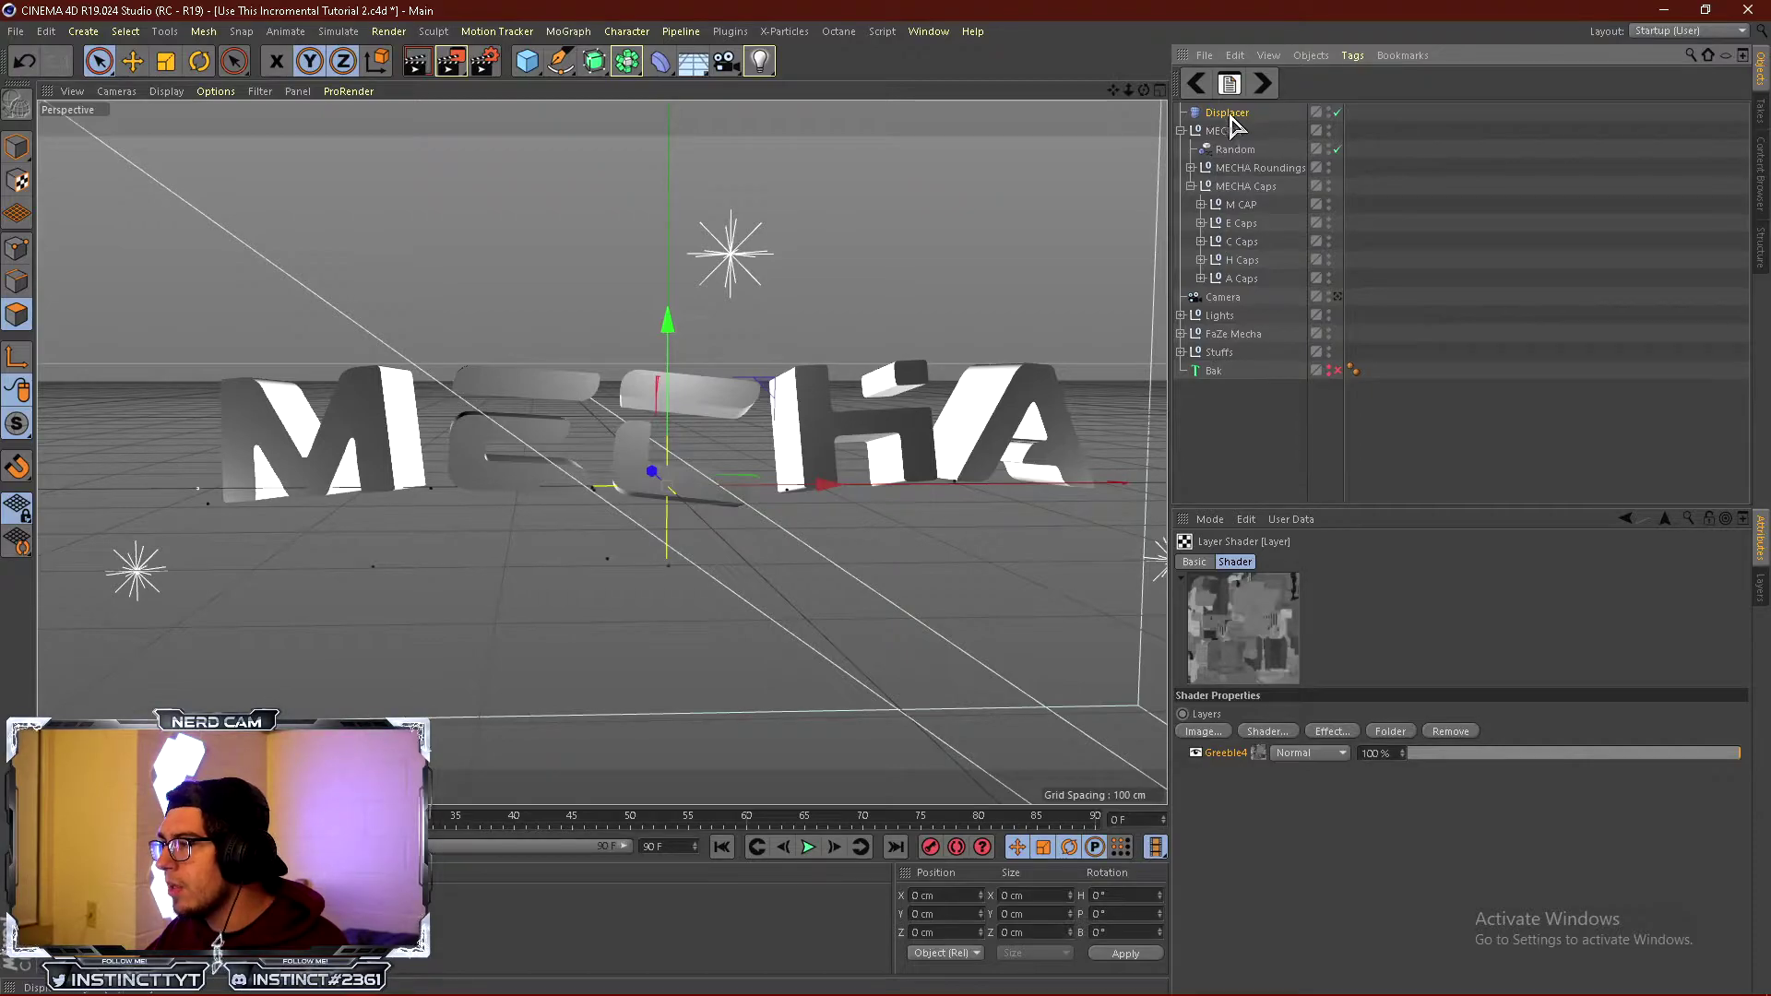
{"action": "left_click_drag", "start_coordinate": [1248, 265], "coordinate": [1241, 280]}
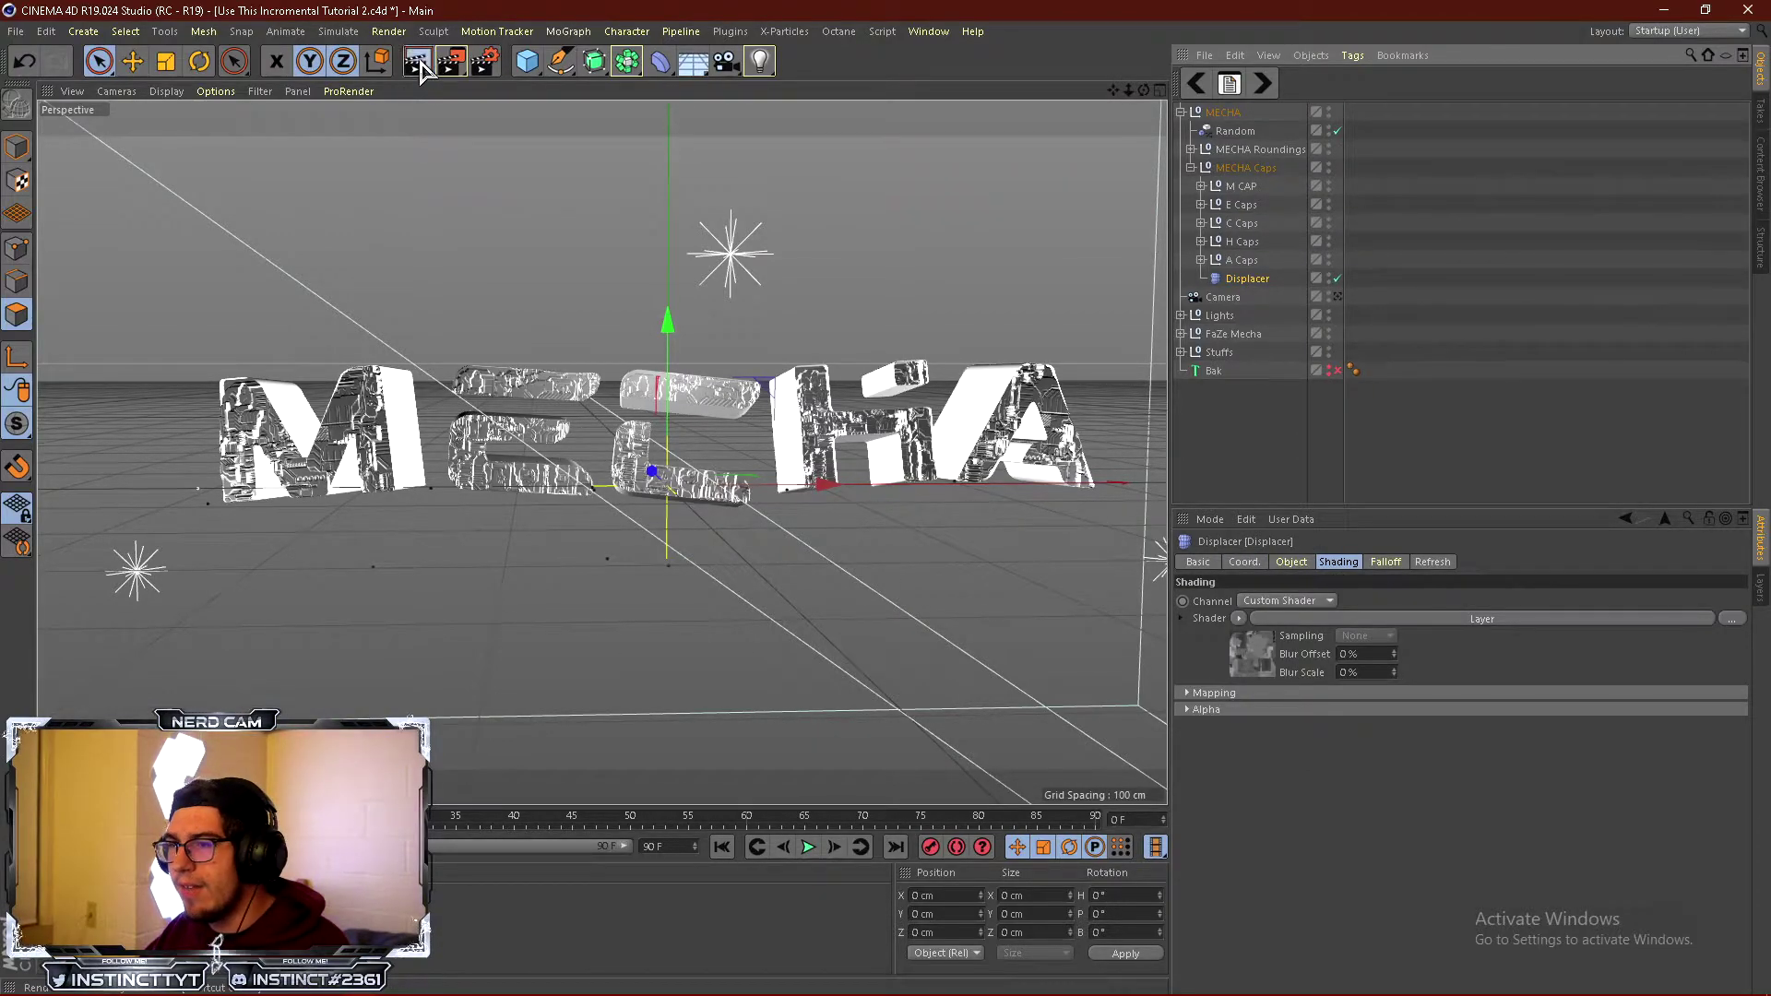
{"action": "key", "text": "ctrl+r"}
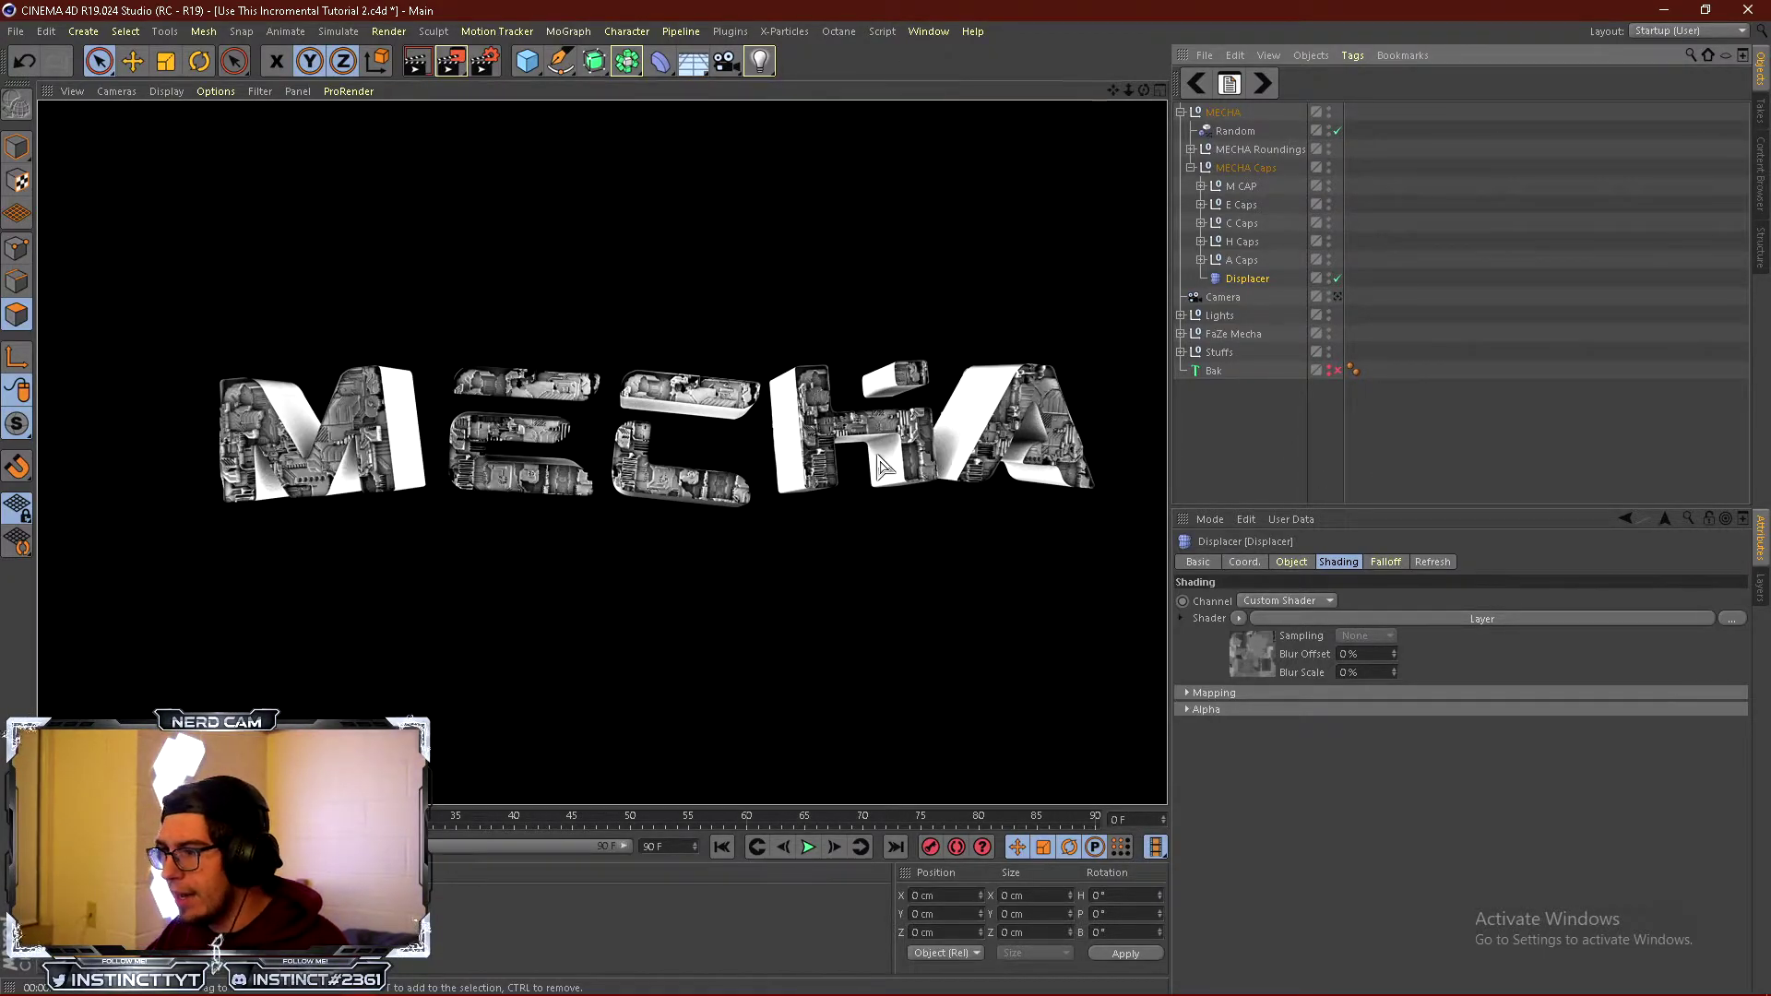
{"action": "left_click", "coordinate": [1250, 456]}
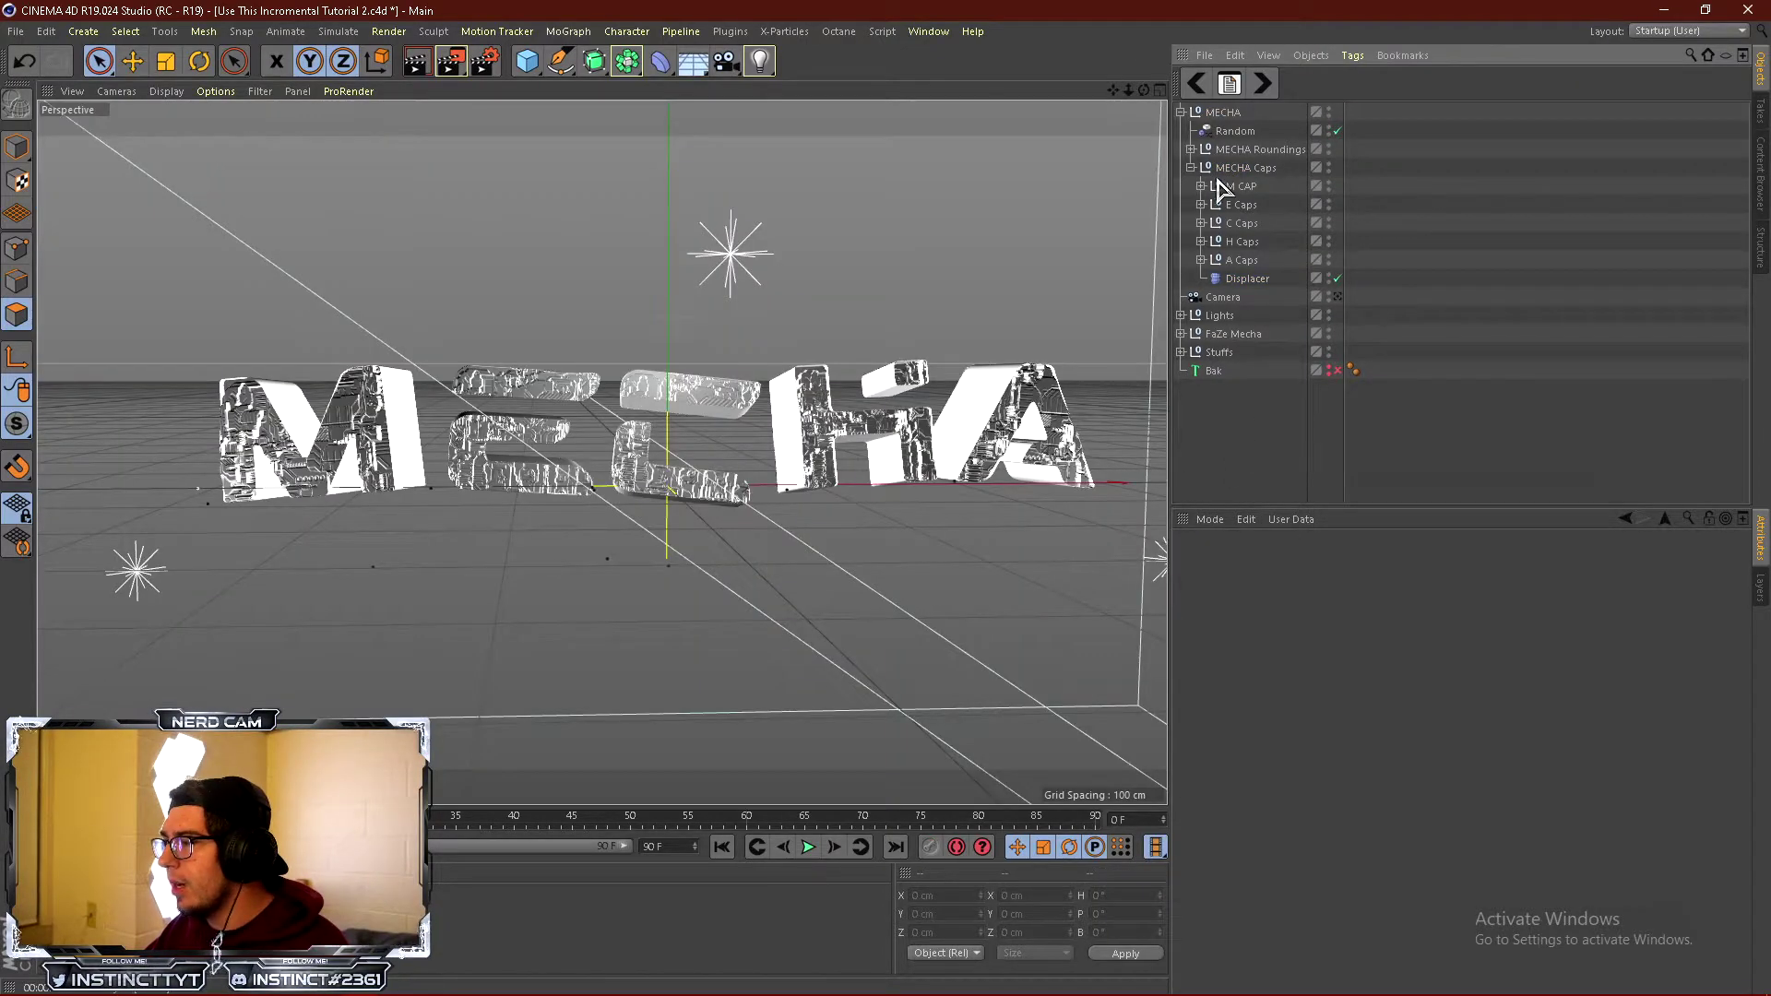
Copy the MECHA Caps Displacer and place the duplicate in MECHA Roundings below the A body.
{"action": "left_click", "coordinate": [1190, 149]}
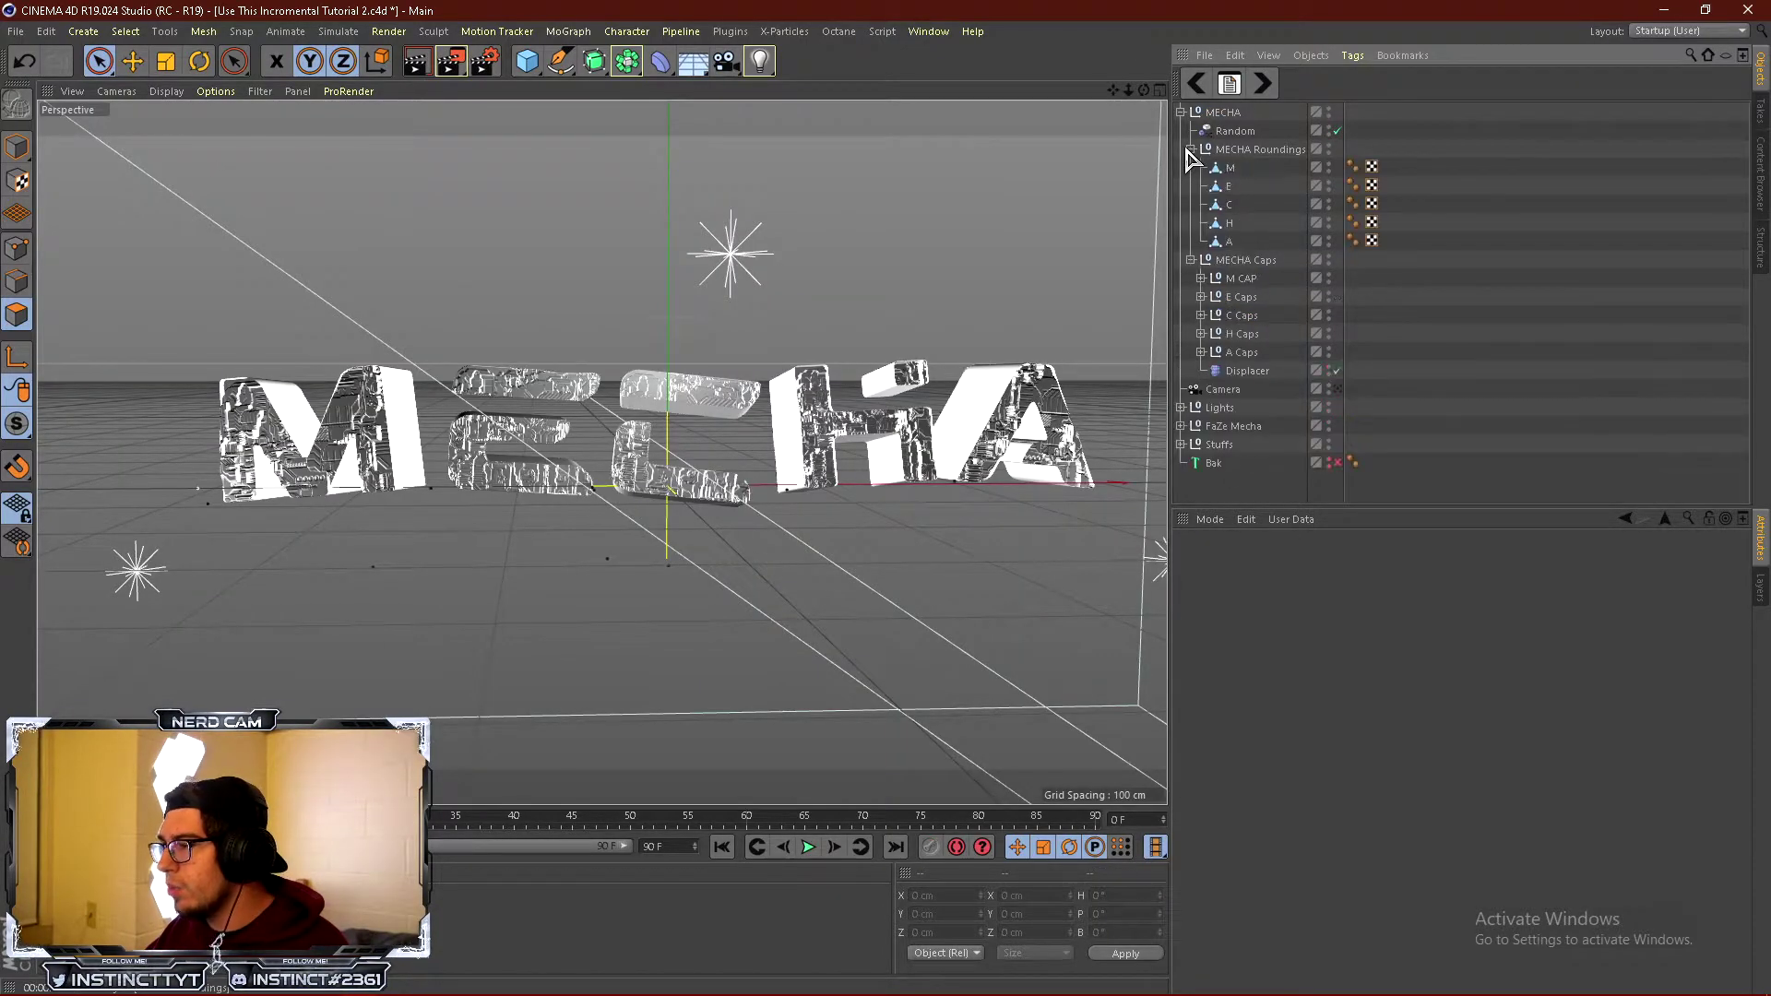
{"action": "left_click", "coordinate": [1247, 371]}
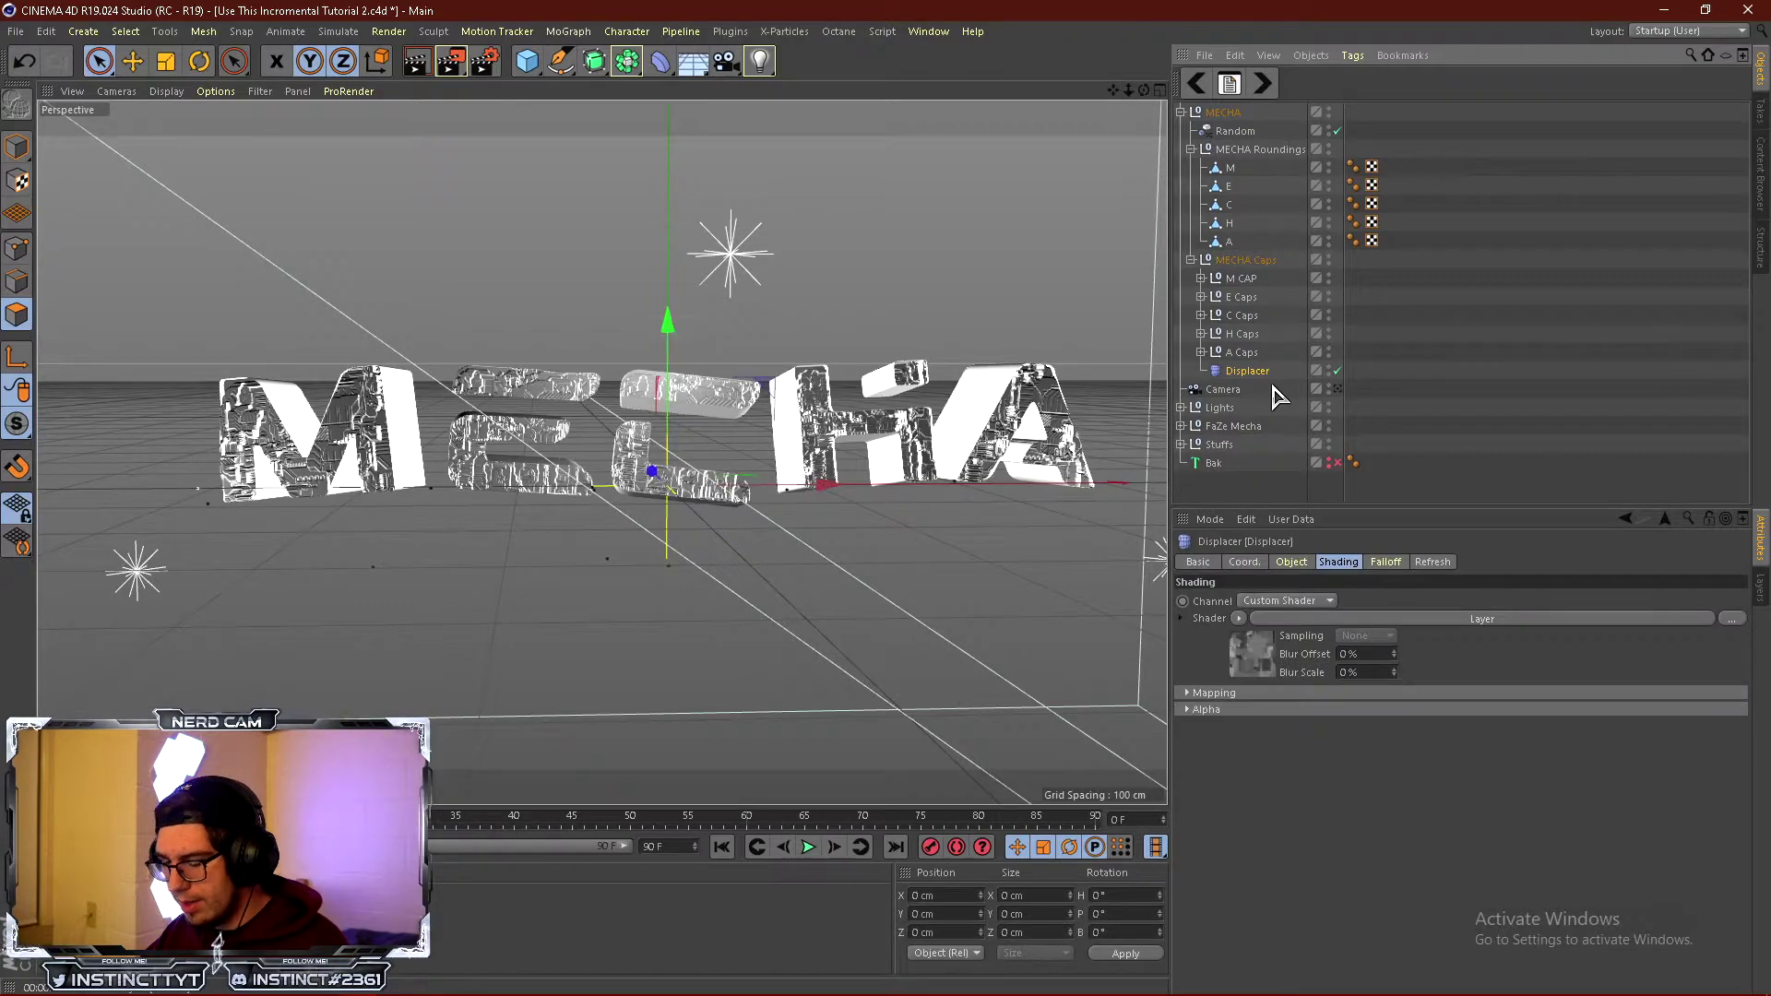
{"action": "key", "text": "ctrl+v"}
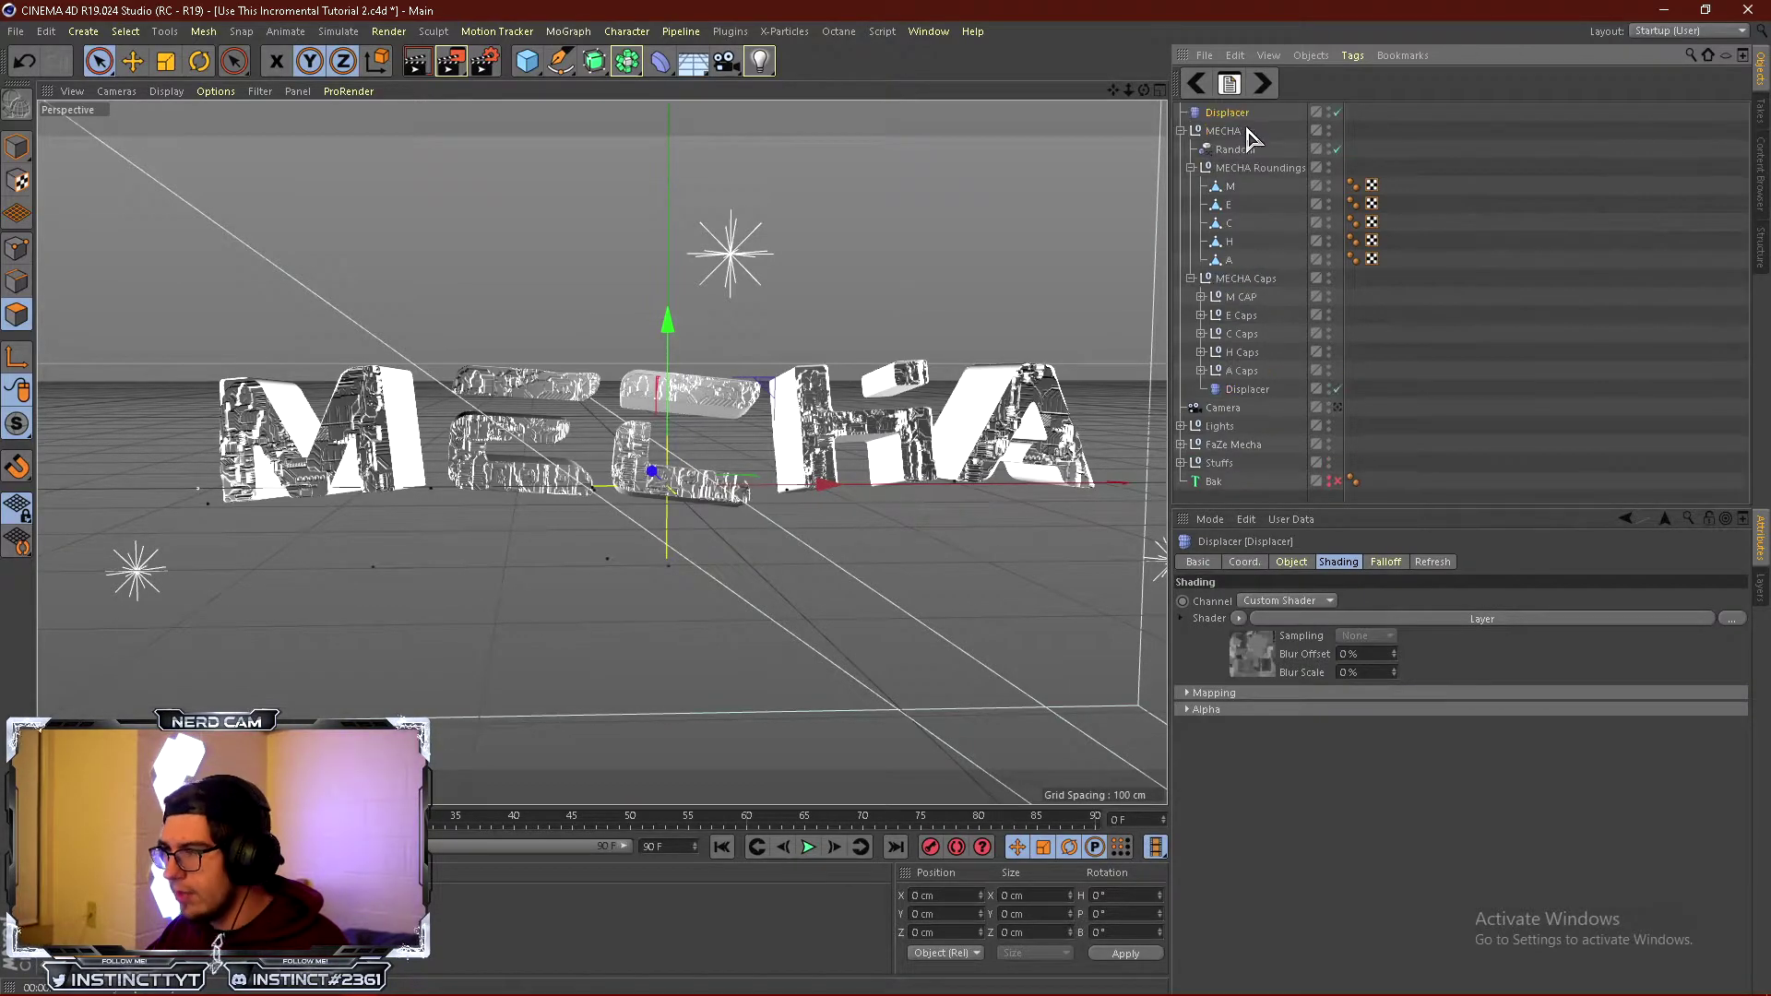
{"action": "left_click_drag", "start_coordinate": [1222, 114], "coordinate": [1236, 275]}
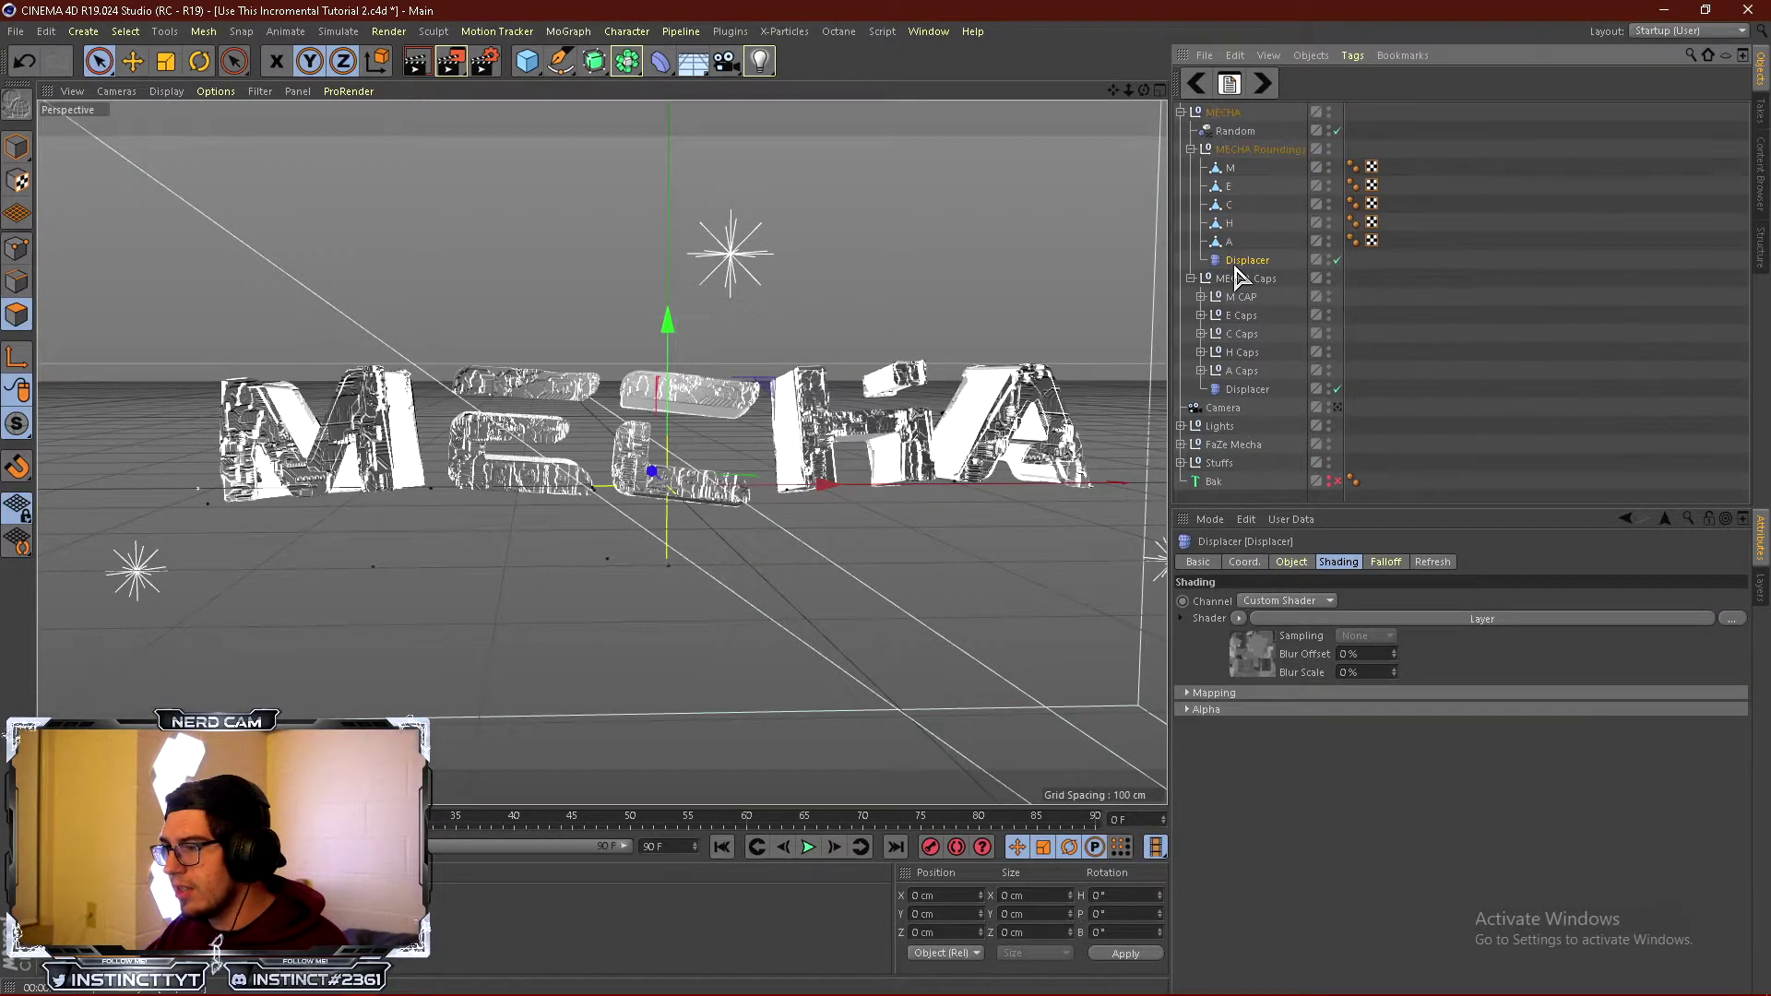
{"action": "left_click", "coordinate": [1192, 149]}
Switch to the scene camera and examine the displaced sides of the H and A letters up close.
{"action": "left_click", "coordinate": [1340, 295]}
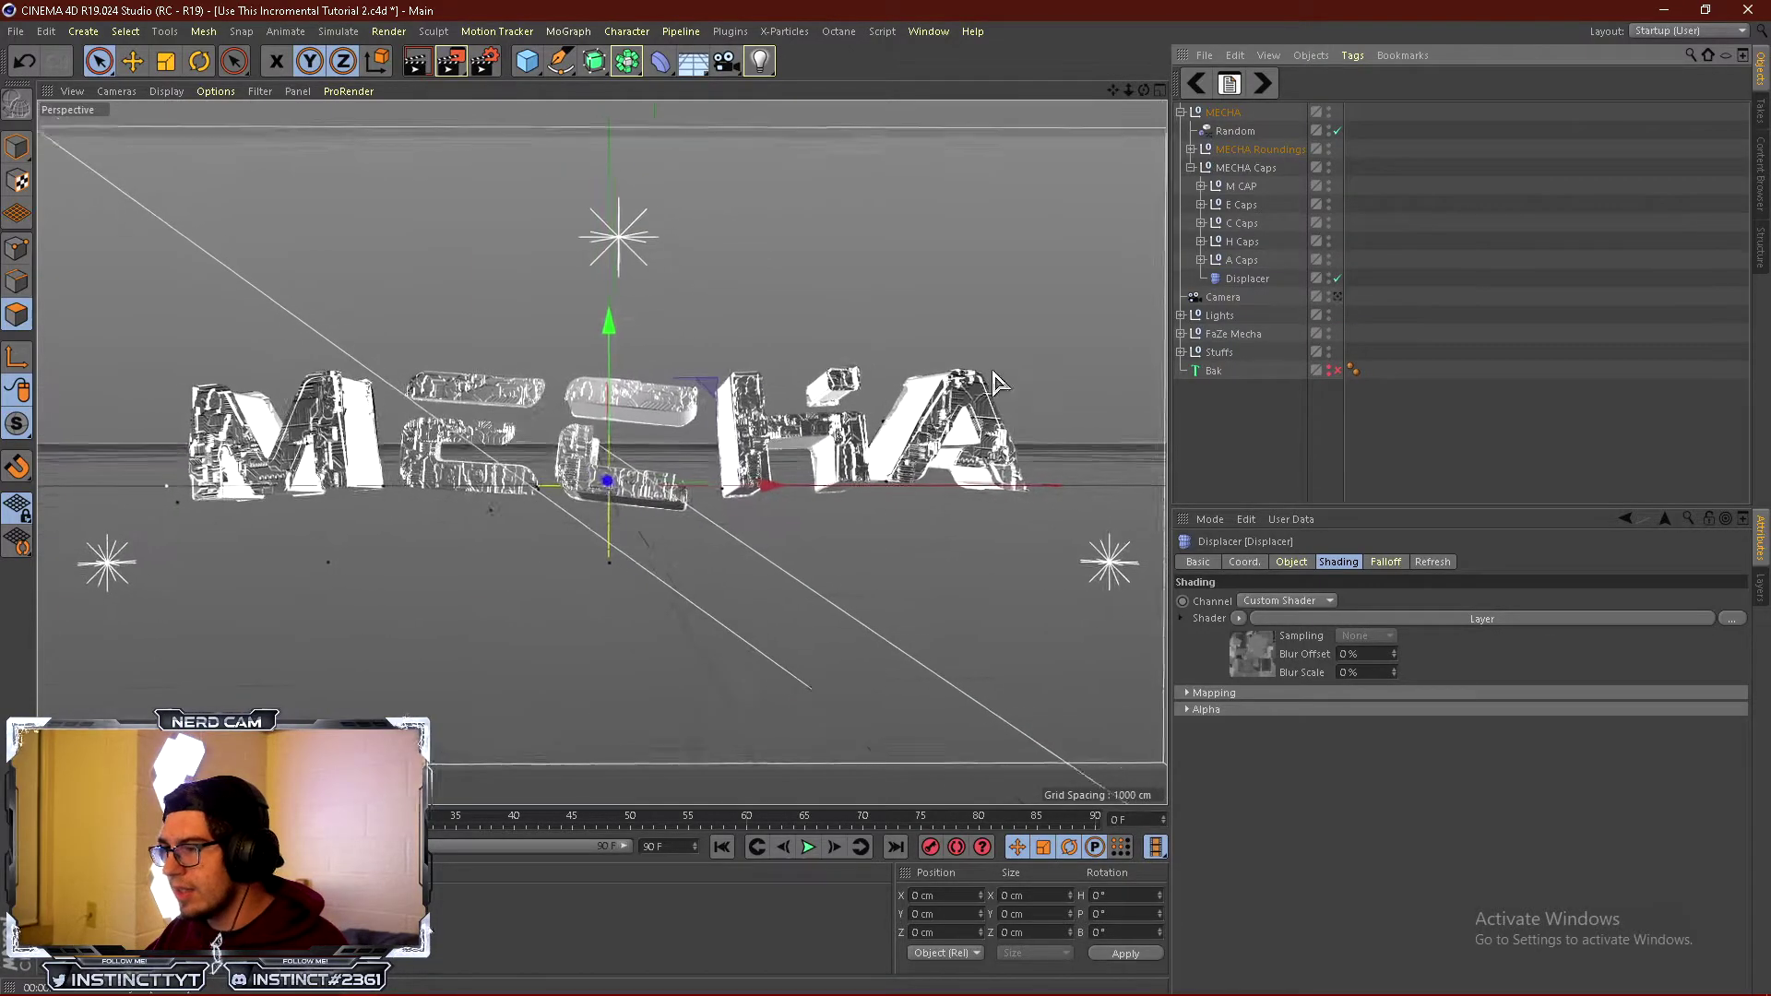
{"action": "scroll", "coordinate": [927, 441], "scroll_direction": "up", "scroll_amount": 8}
{"action": "left_click_drag", "start_coordinate": [842, 463], "coordinate": [881, 627], "text": "alt"}
{"action": "scroll", "coordinate": [887, 334], "scroll_direction": "up", "scroll_amount": 3}
{"action": "scroll", "coordinate": [871, 357], "scroll_direction": "down", "scroll_amount": 4}
{"action": "left_click_drag", "start_coordinate": [900, 451], "coordinate": [875, 377], "text": "alt"}
Compare the letters with and without the MECHA Roundings Displacer, and delete that Displacer.
{"action": "left_click", "coordinate": [1227, 150]}
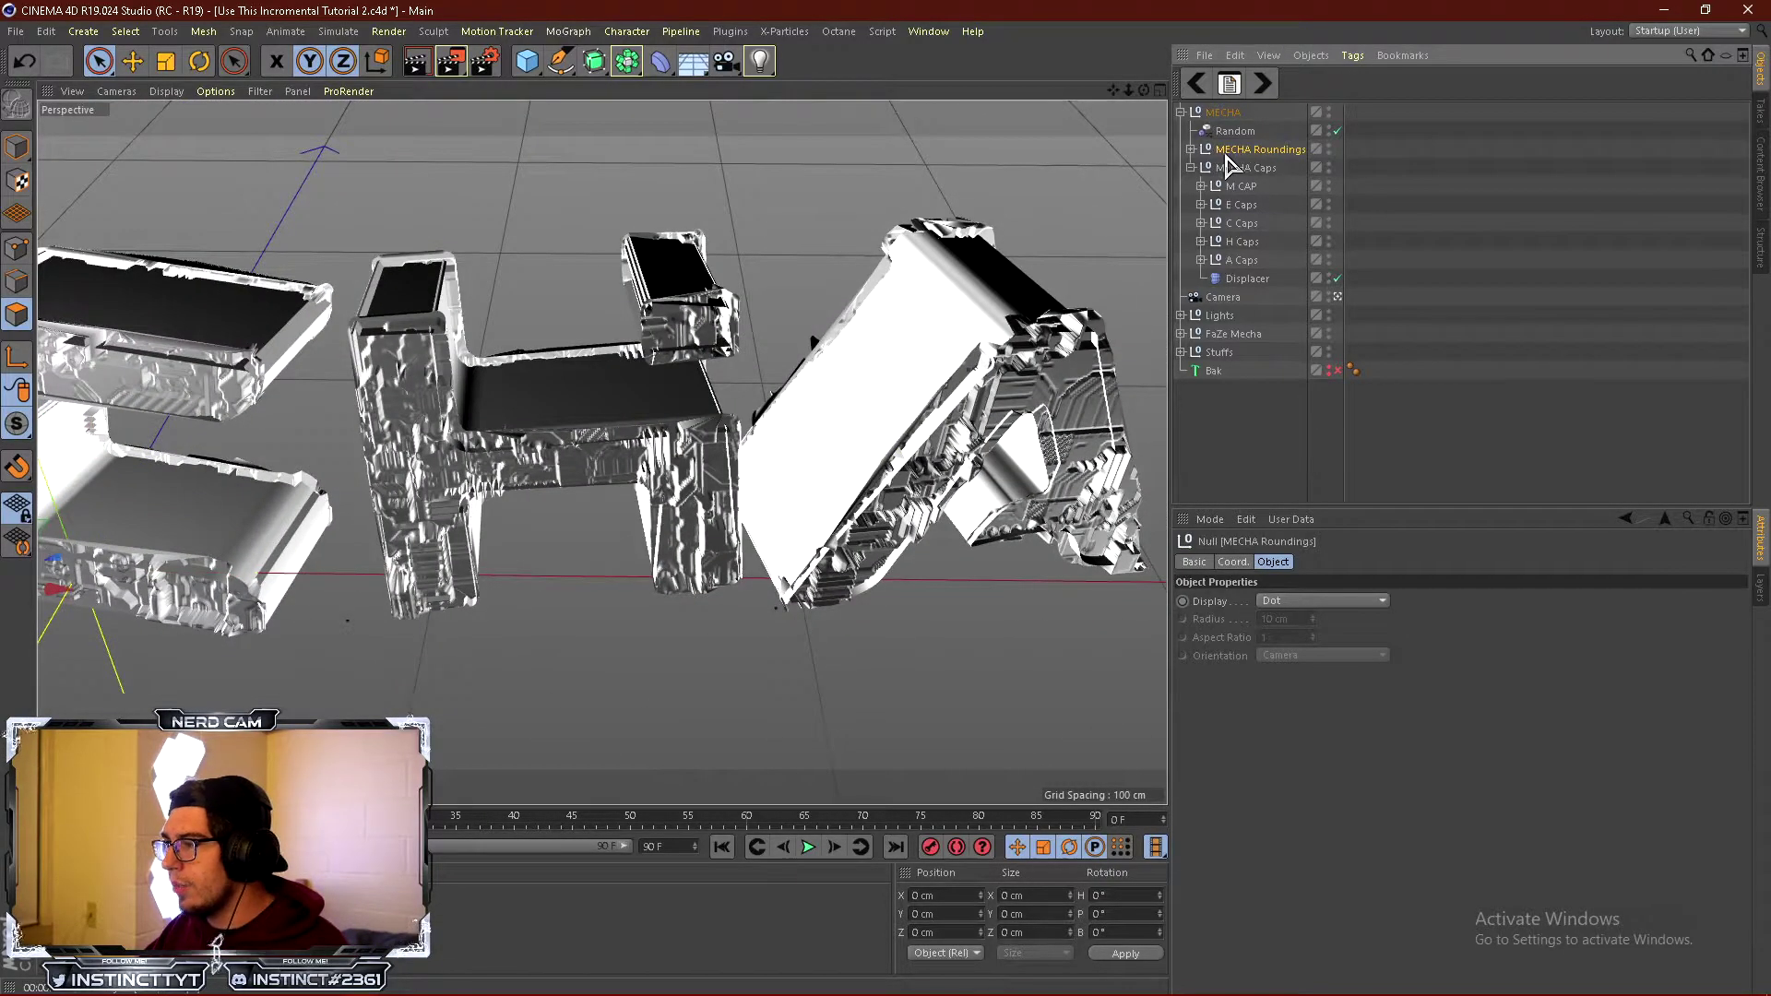
{"action": "left_click", "coordinate": [1191, 150]}
{"action": "left_click", "coordinate": [1246, 261]}
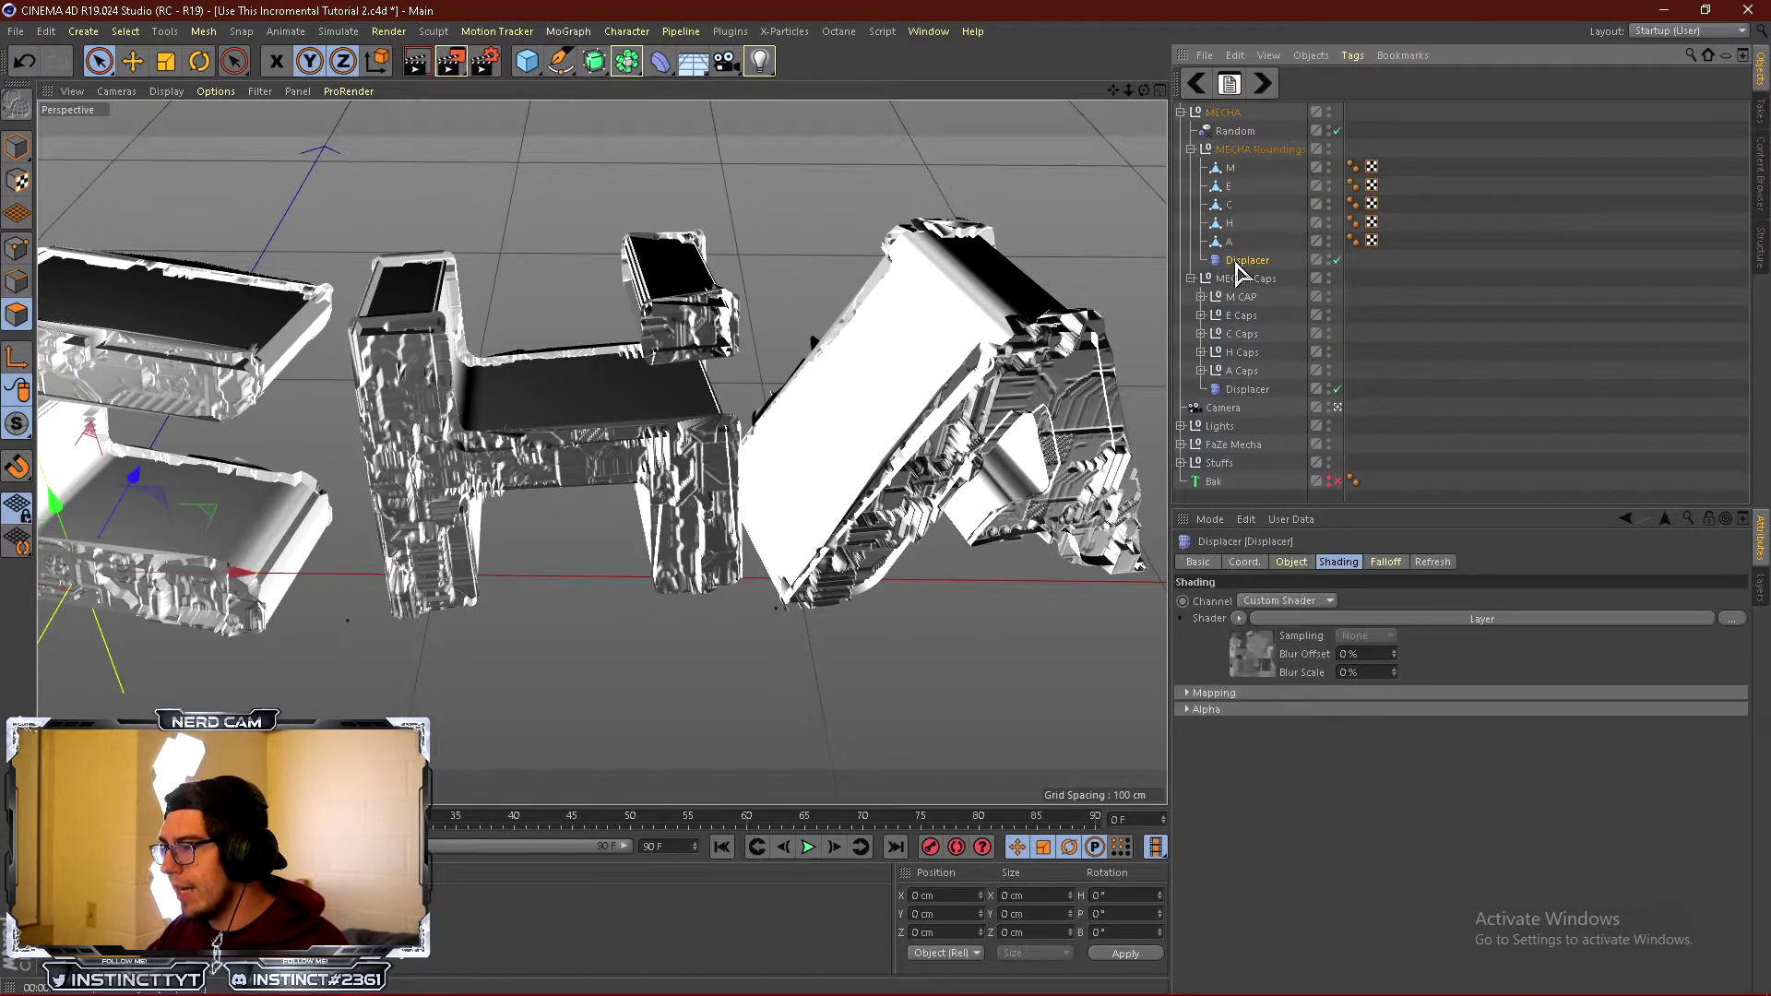
{"action": "key", "text": "Delete"}
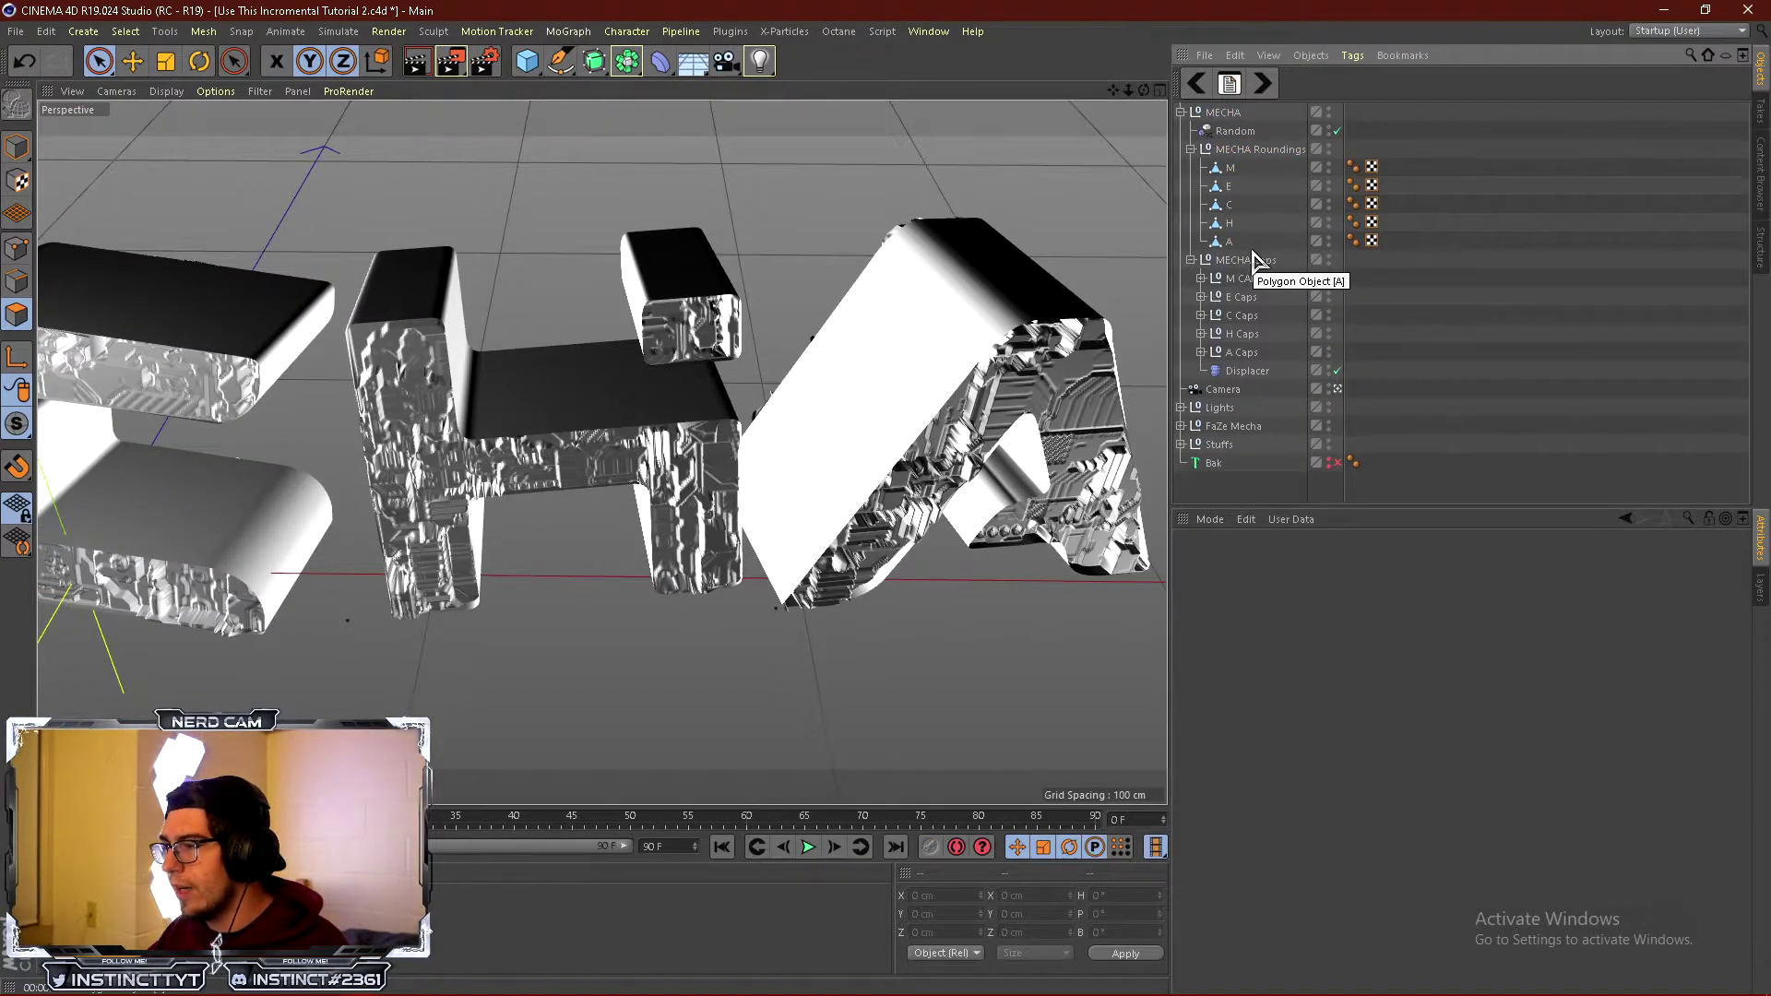
{"action": "key", "text": "ctrl+z"}
{"action": "scroll", "coordinate": [830, 436], "scroll_direction": "down", "scroll_amount": 4}
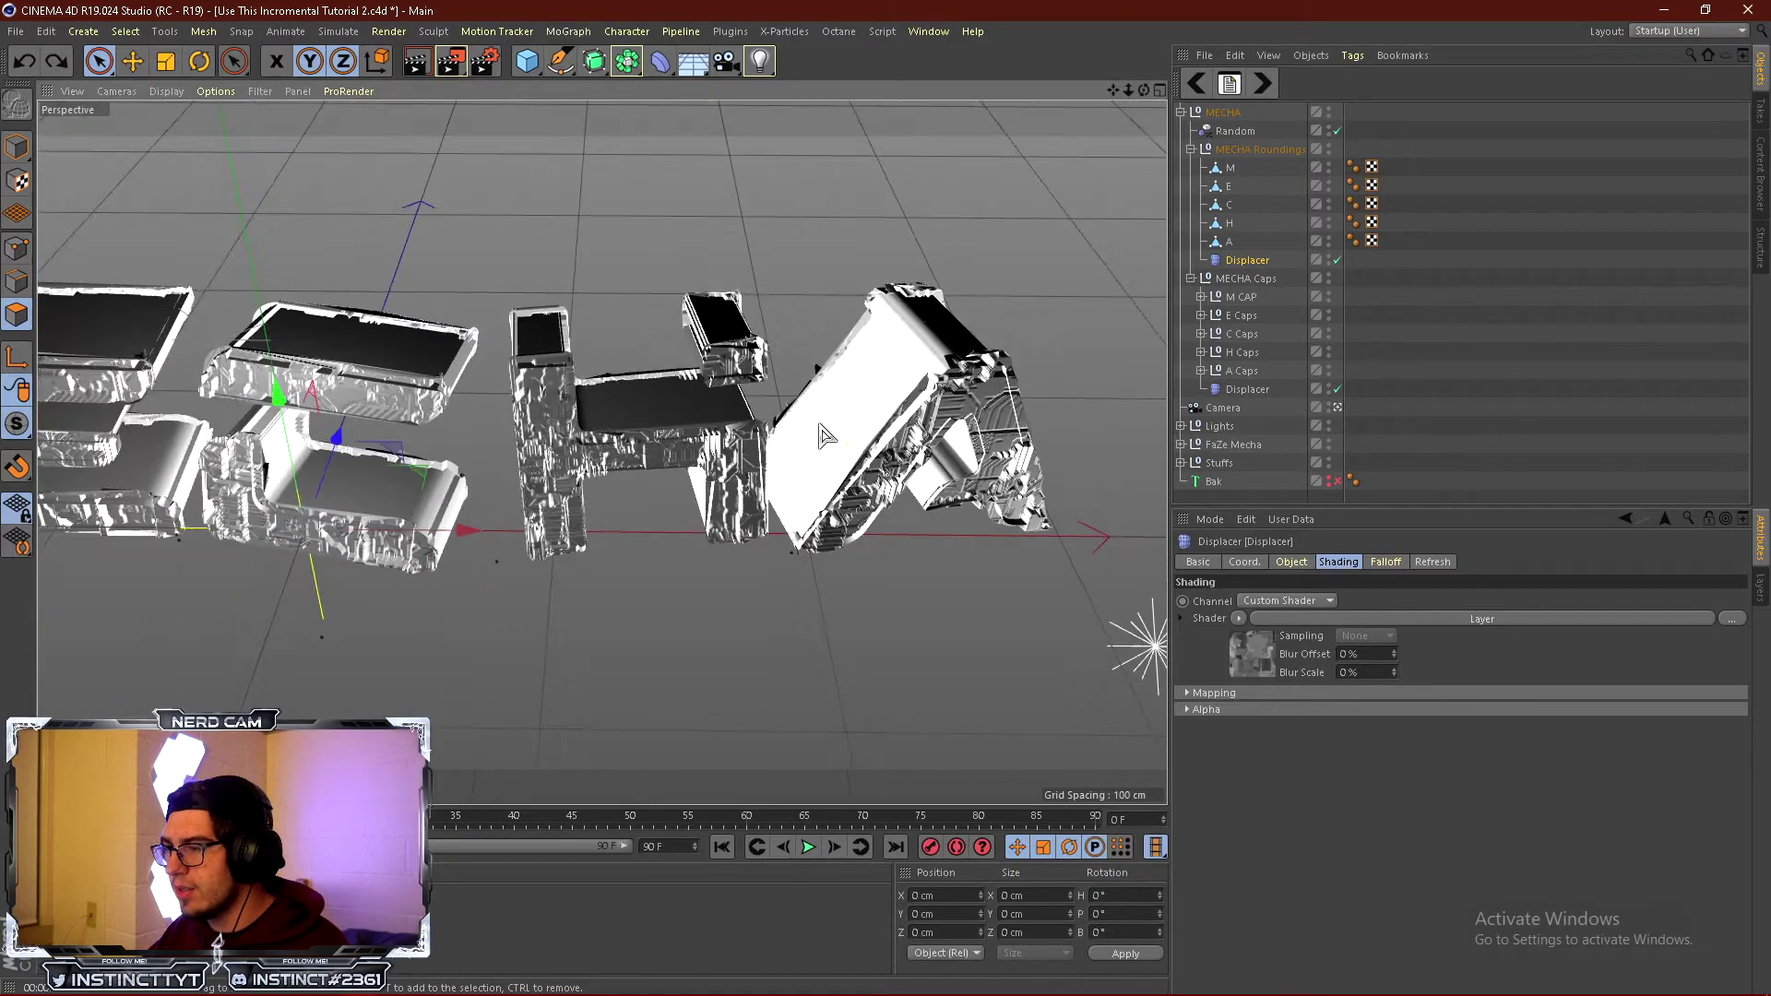
{"action": "scroll", "coordinate": [831, 435], "scroll_direction": "up", "scroll_amount": 3}
{"action": "key", "text": "Delete"}
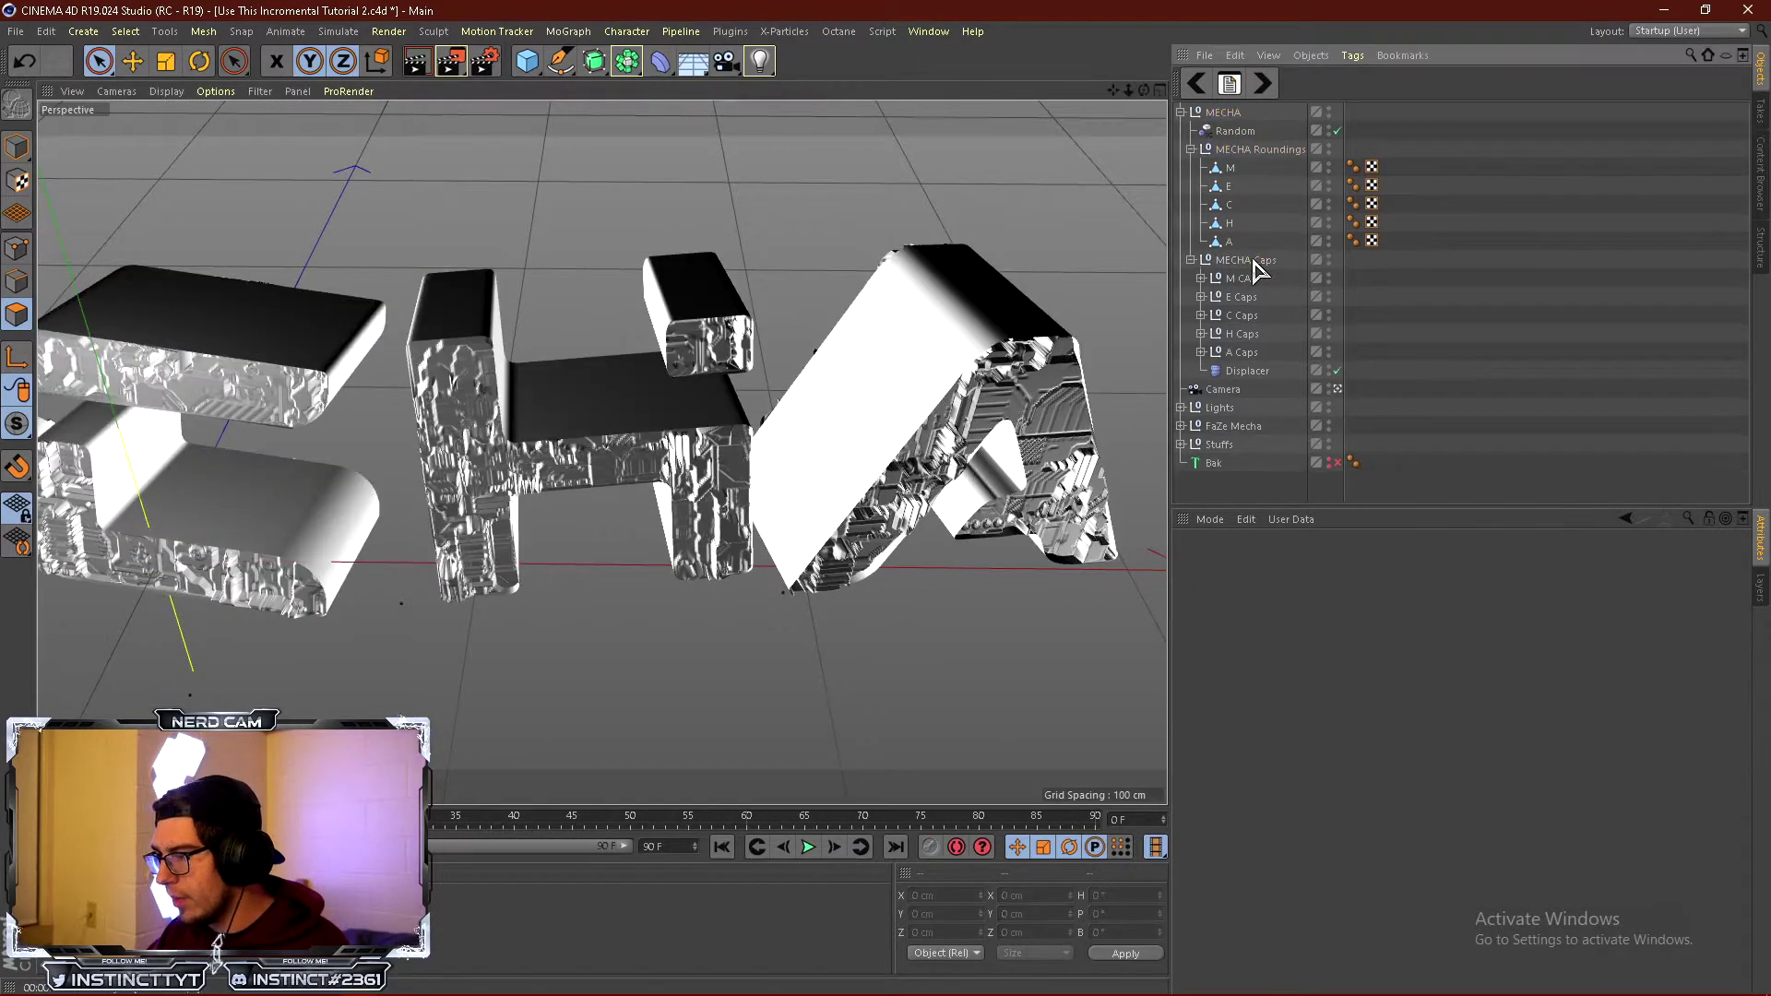
Examine the displaced MECHA letters from several angles and distances around the H and A.
{"action": "scroll", "coordinate": [927, 434], "scroll_direction": "down", "scroll_amount": 2}
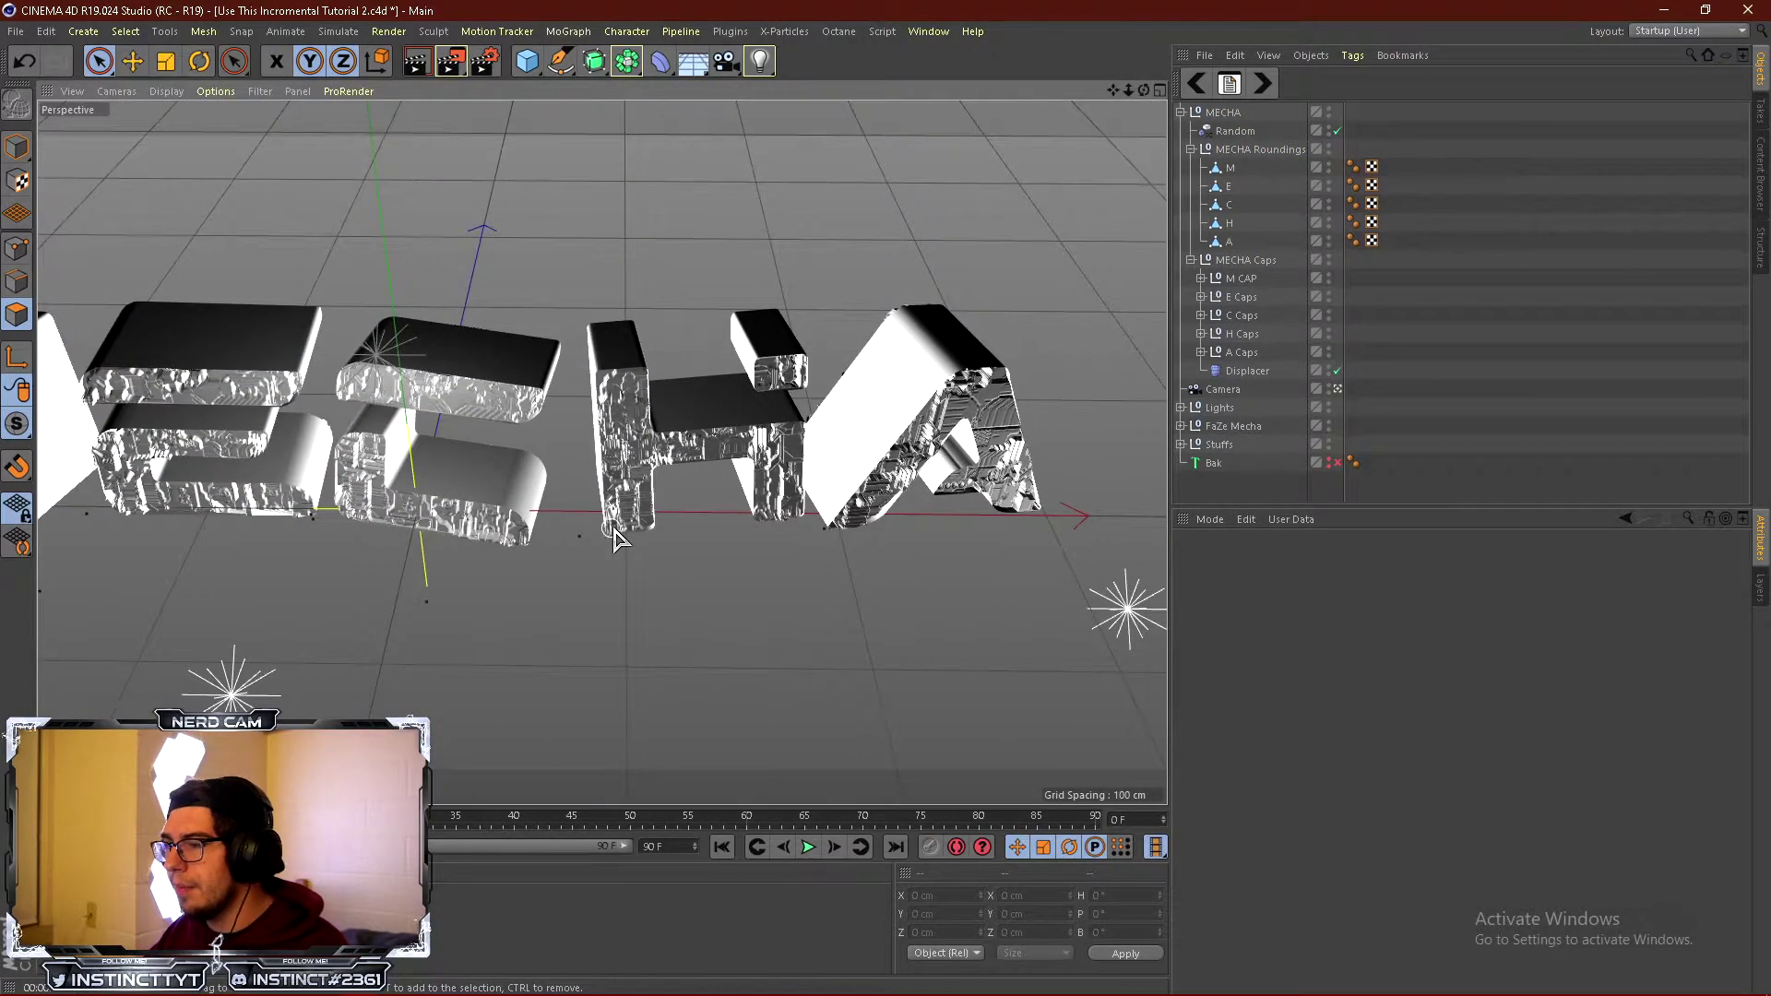
{"action": "scroll", "coordinate": [612, 538], "scroll_direction": "down", "scroll_amount": 2}
{"action": "scroll", "coordinate": [743, 478], "scroll_direction": "up", "scroll_amount": 4}
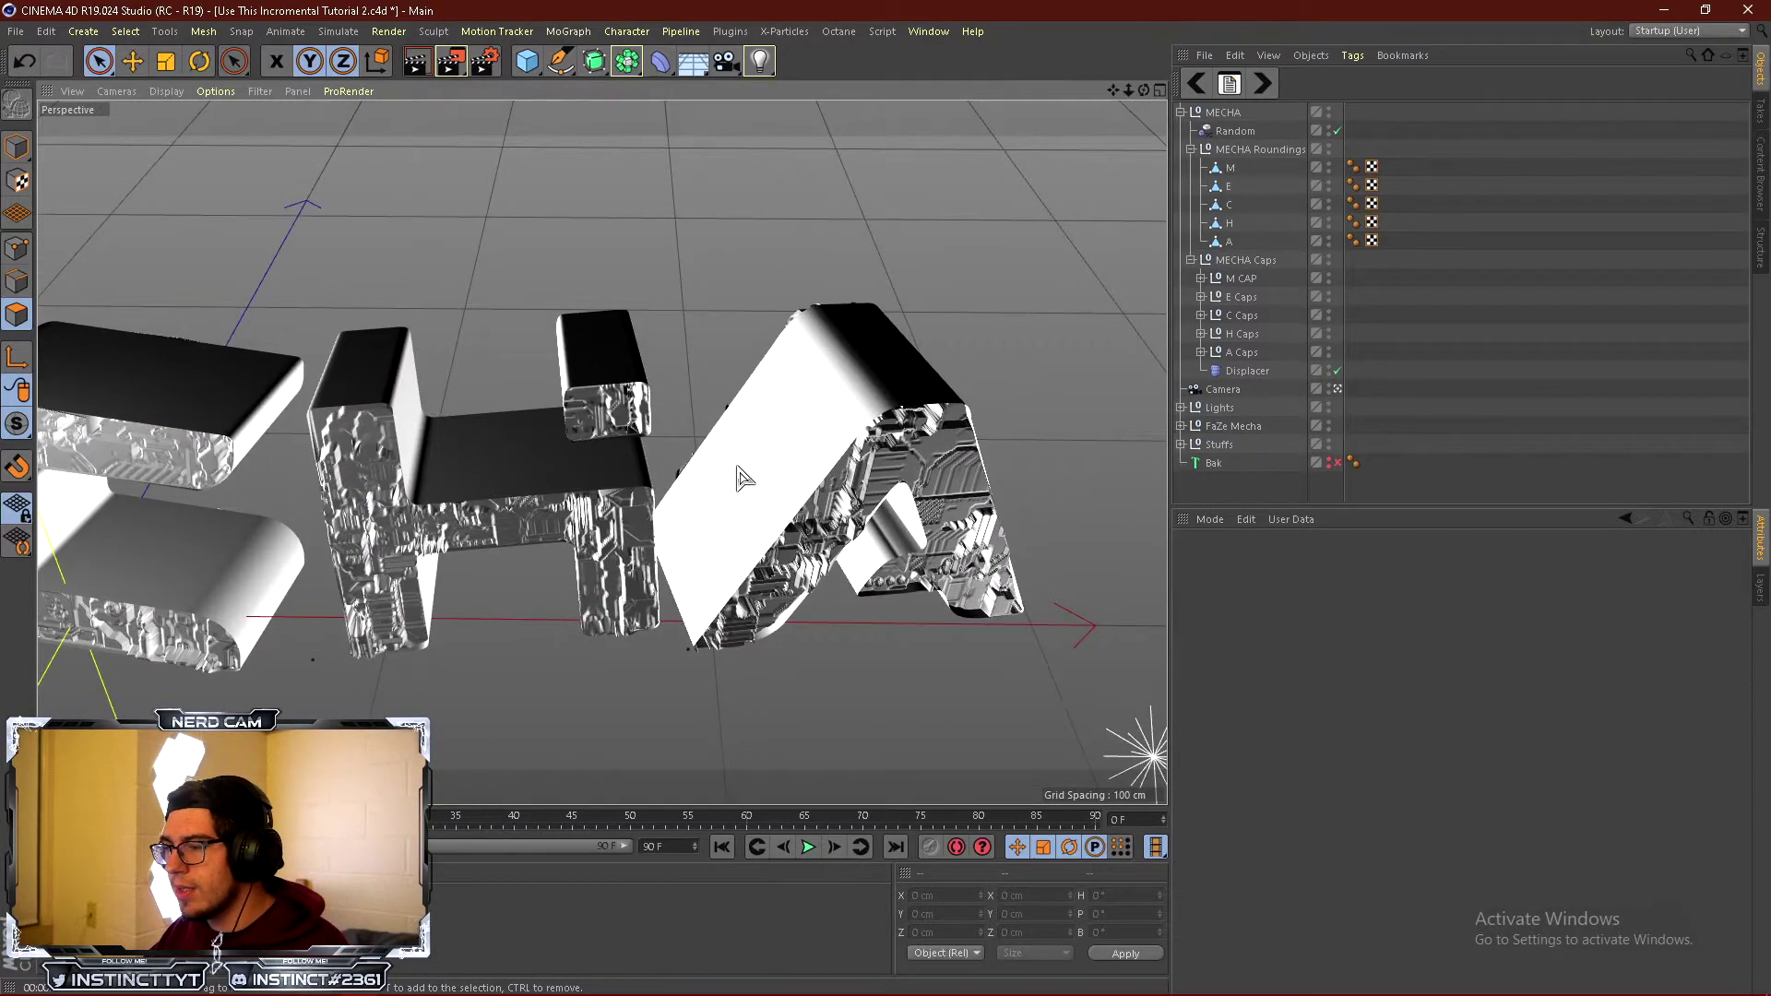
{"action": "left_click_drag", "start_coordinate": [743, 478], "coordinate": [795, 464], "text": "alt"}
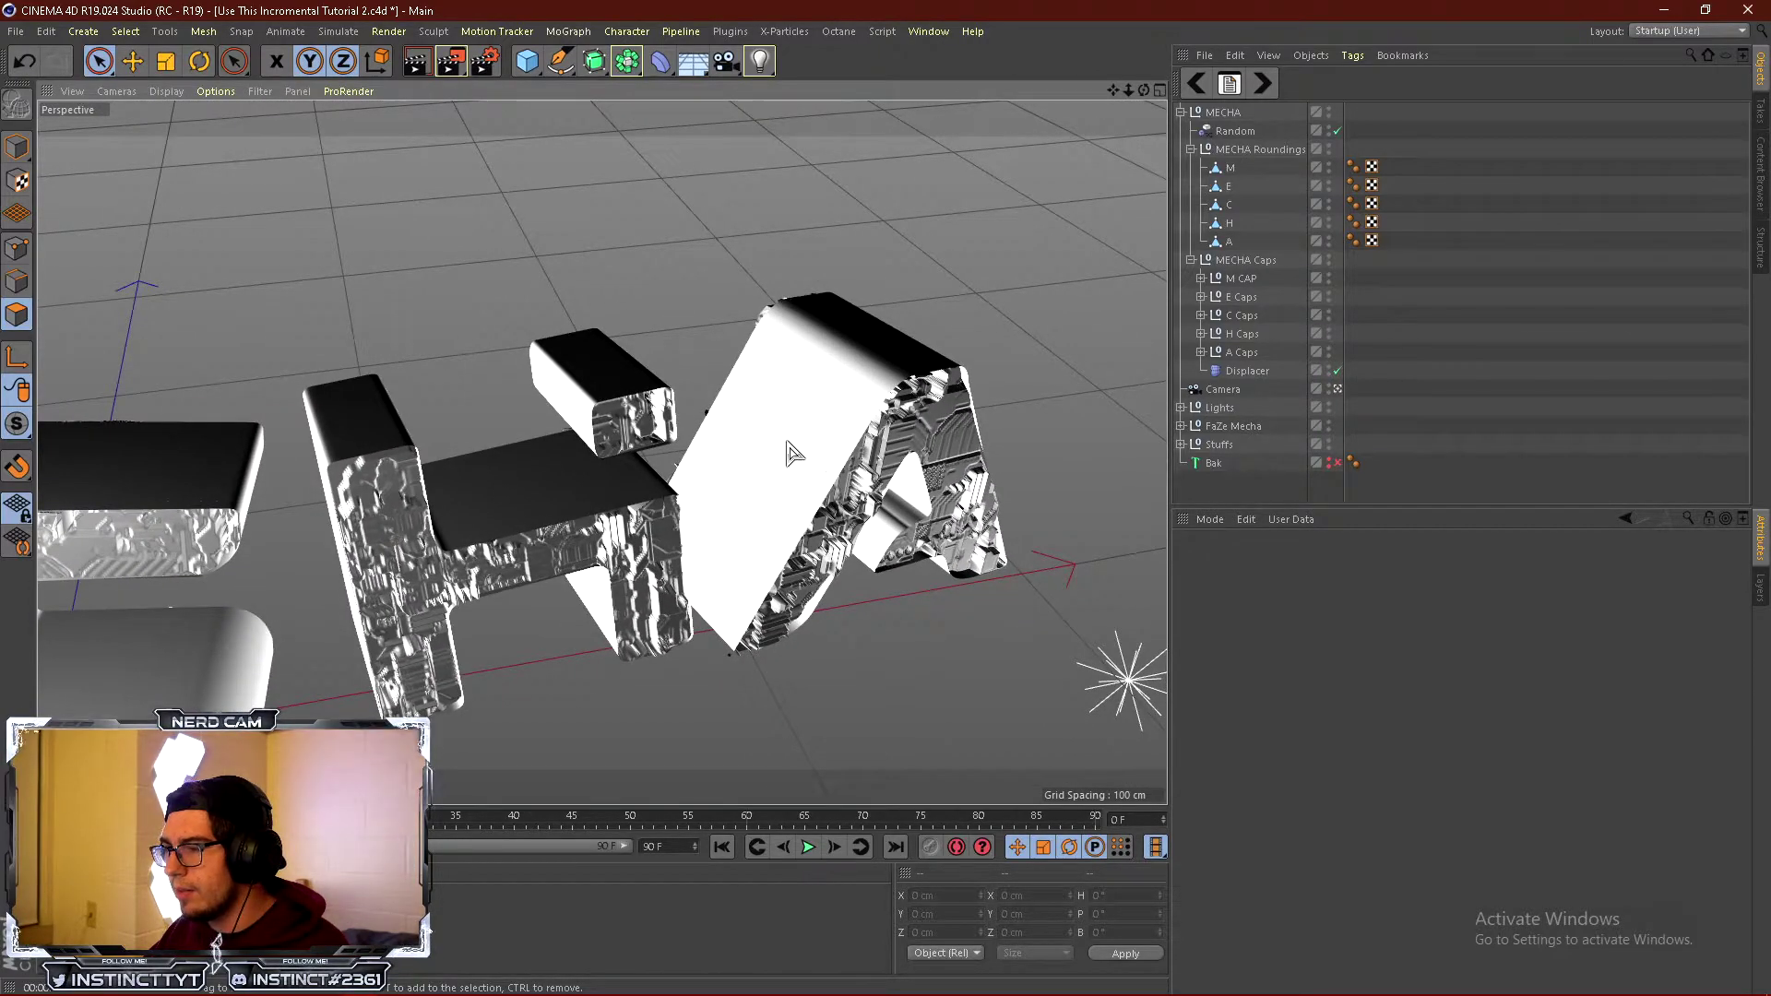
{"action": "scroll", "coordinate": [716, 413], "scroll_direction": "down", "scroll_amount": 3}
{"action": "scroll", "coordinate": [801, 514], "scroll_direction": "down", "scroll_amount": 1}
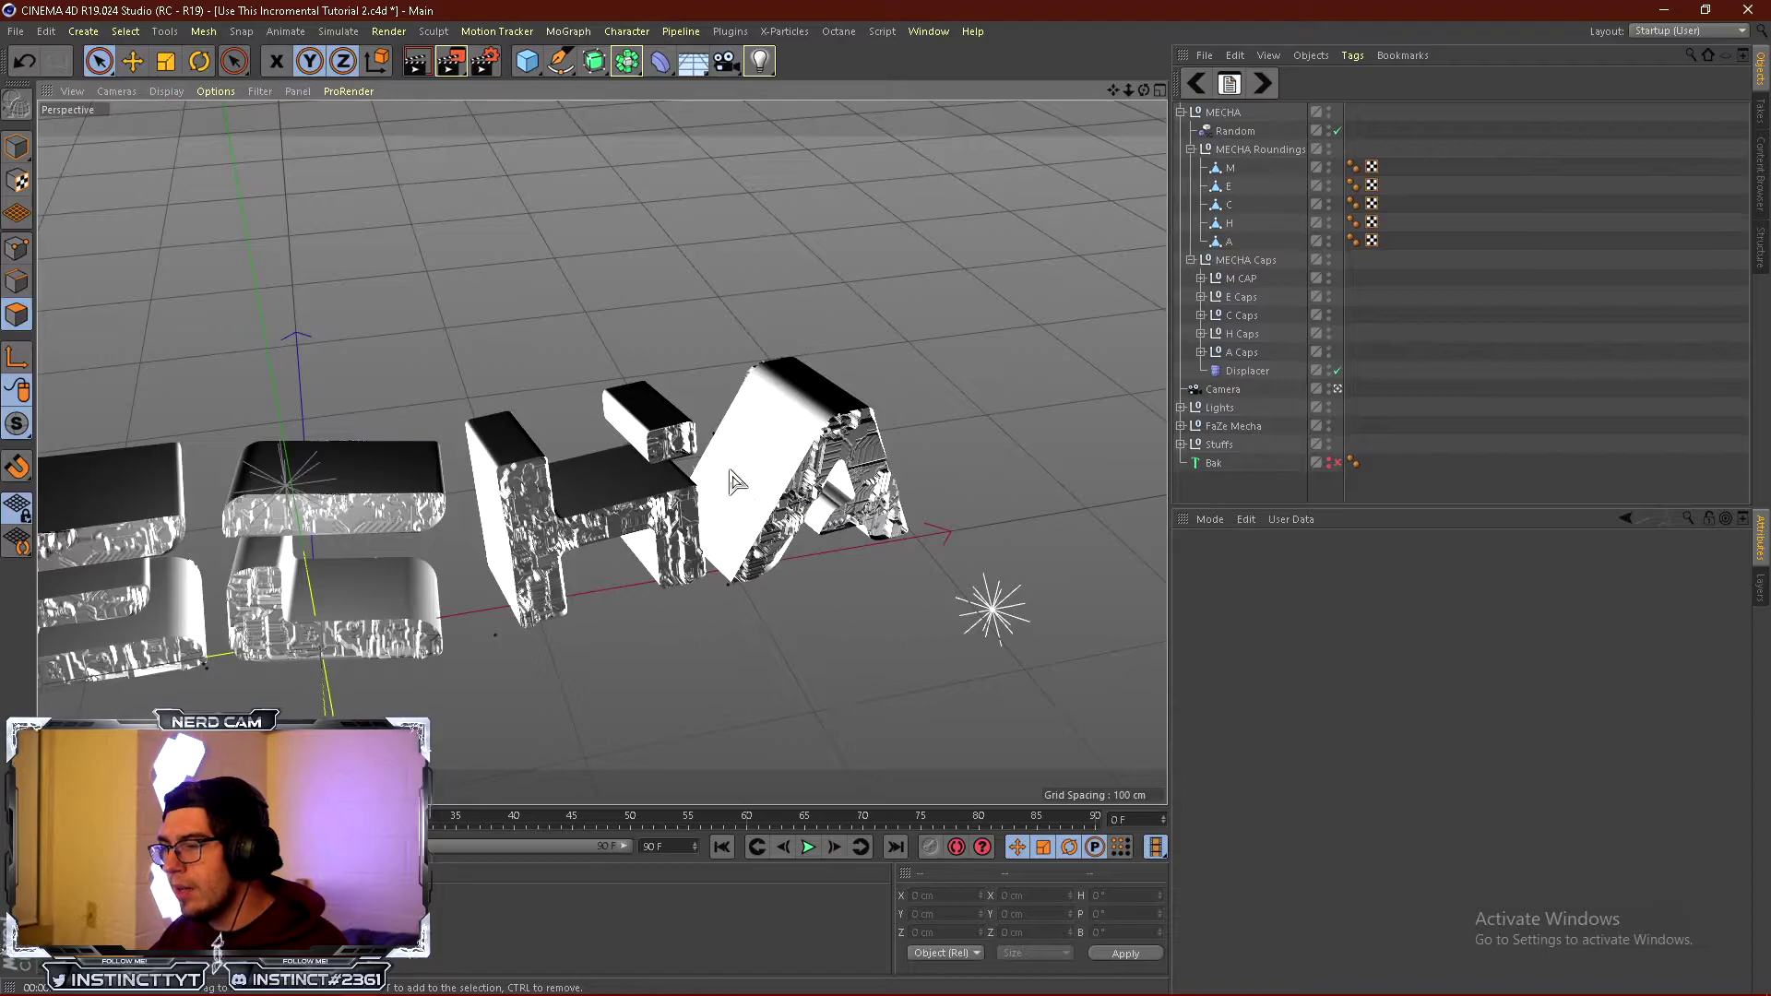
{"action": "left_click_drag", "start_coordinate": [773, 555], "coordinate": [716, 472], "text": "alt"}
{"action": "scroll", "coordinate": [705, 544], "scroll_direction": "down", "scroll_amount": 3}
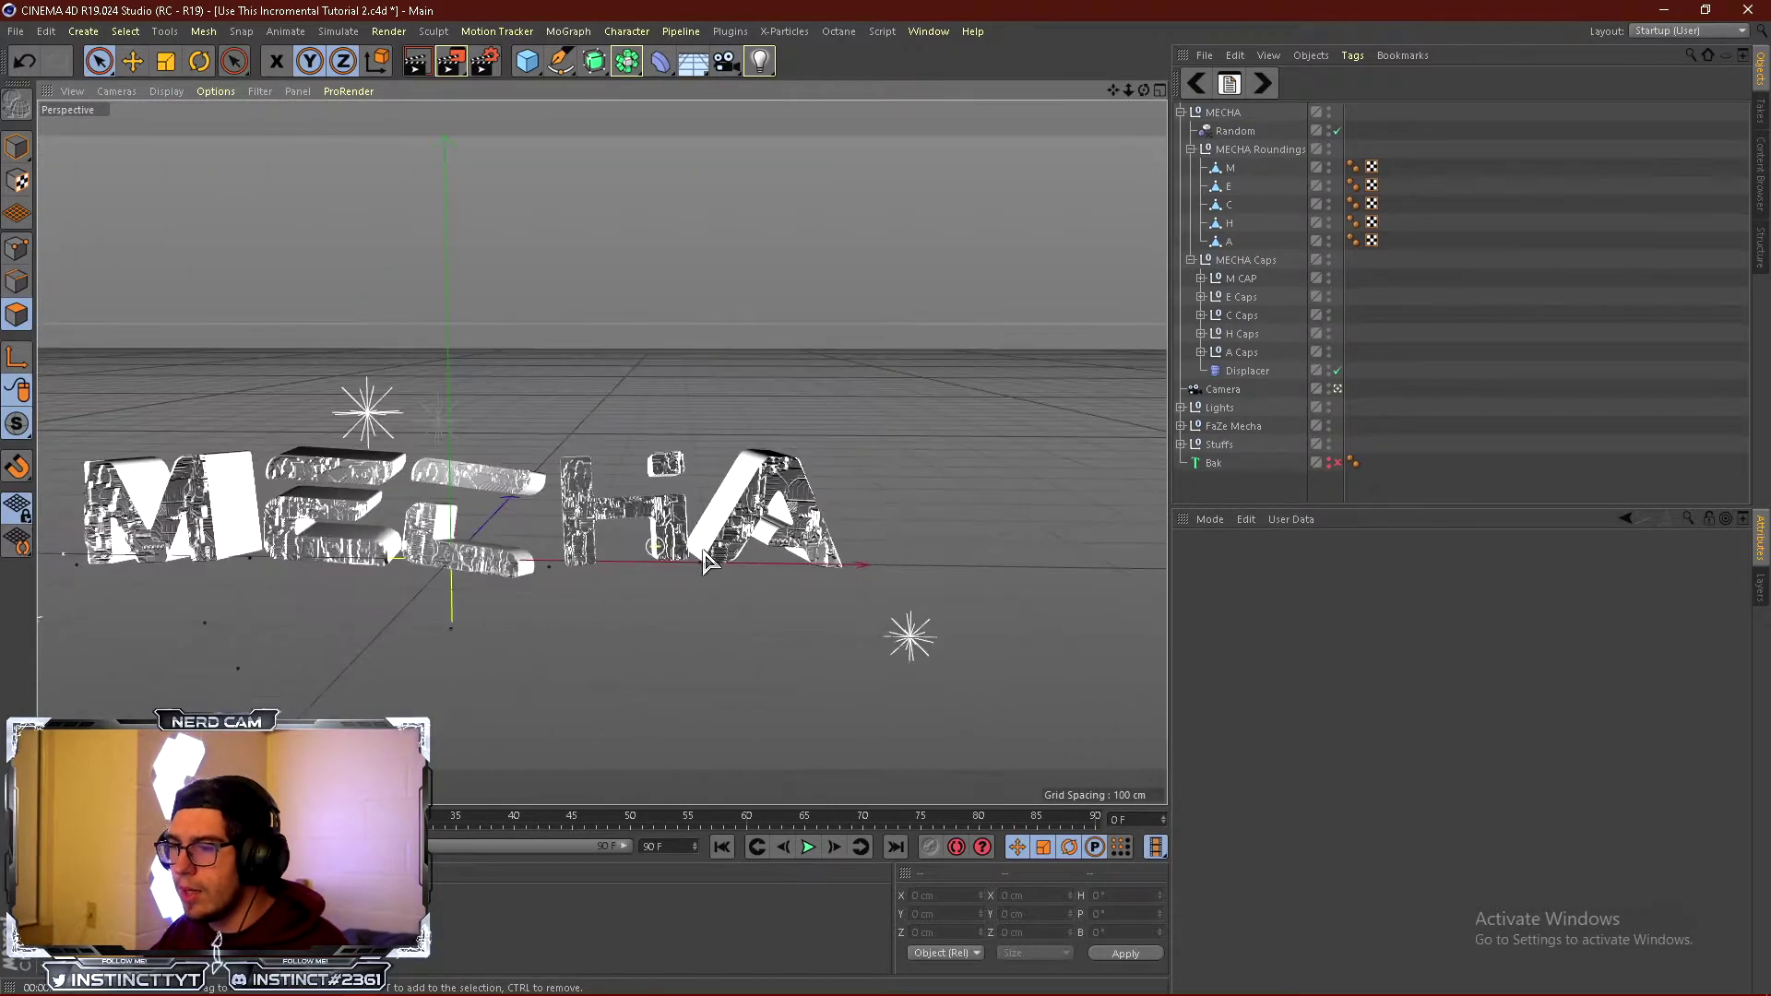
Set the camera's X and Y positions to 0 cm and its heading and pitch rotations to 0°.
{"action": "left_click", "coordinate": [1227, 389]}
{"action": "left_click", "coordinate": [1276, 562]}
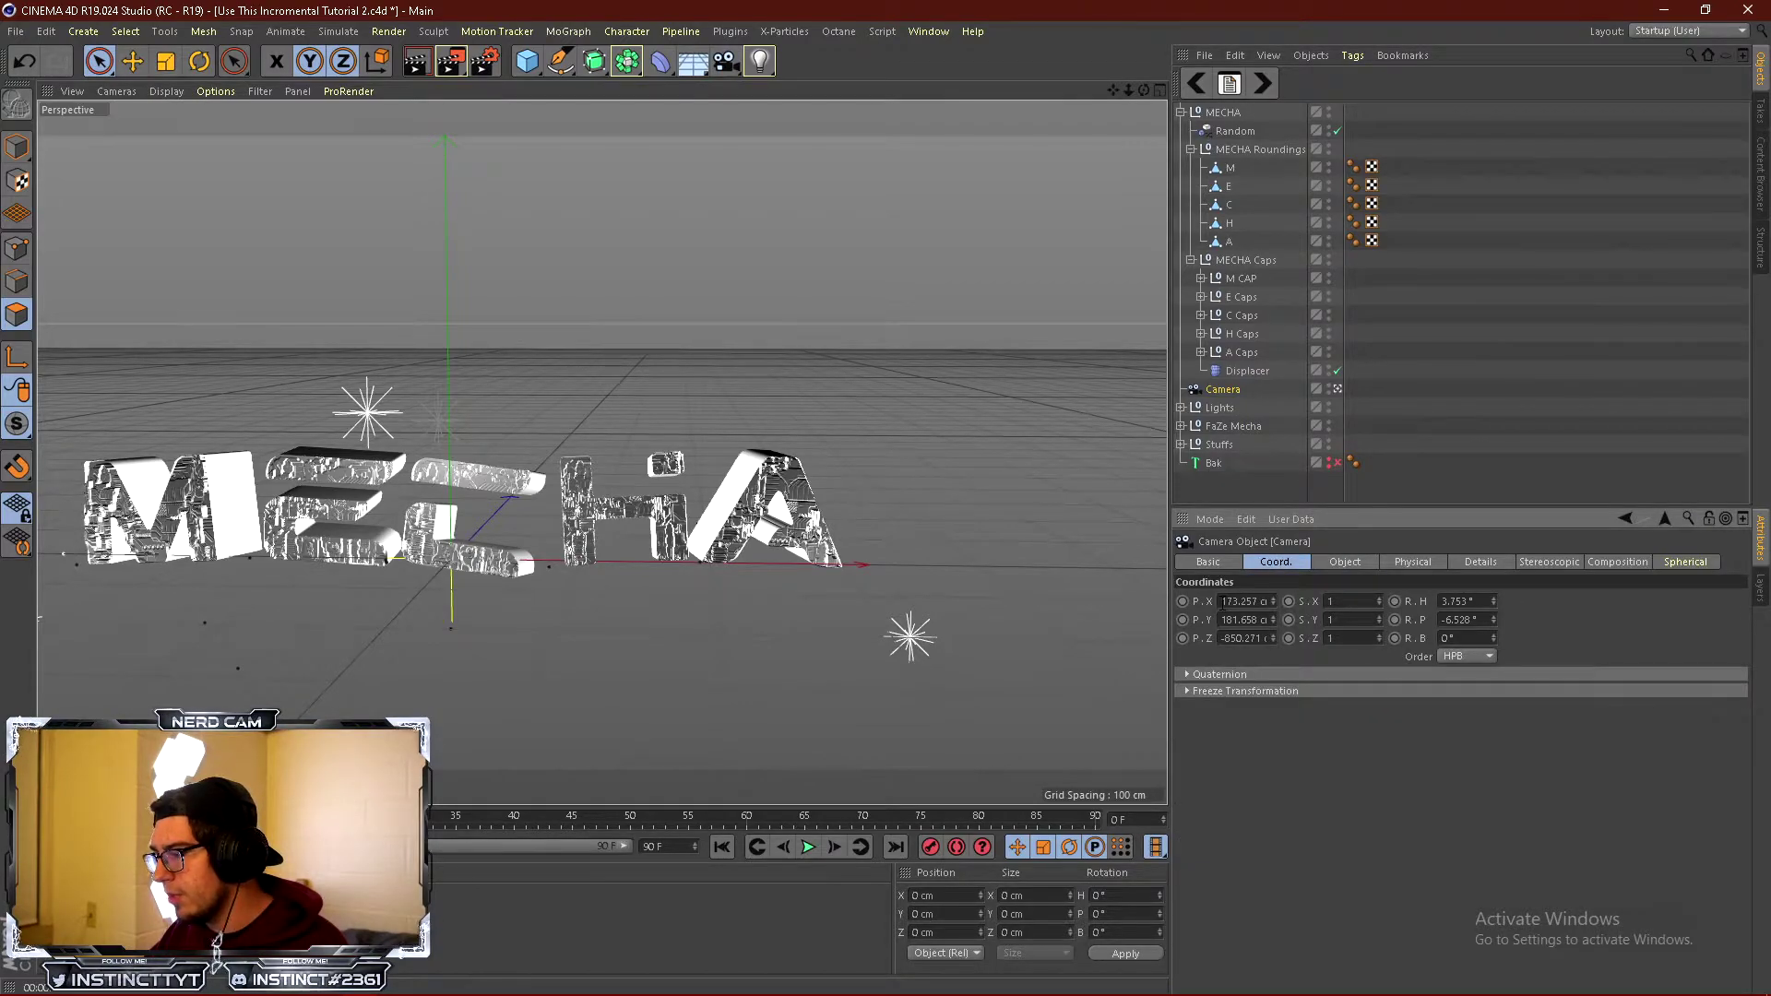
{"action": "type", "text": "0"}
{"action": "key", "text": "Tab"}
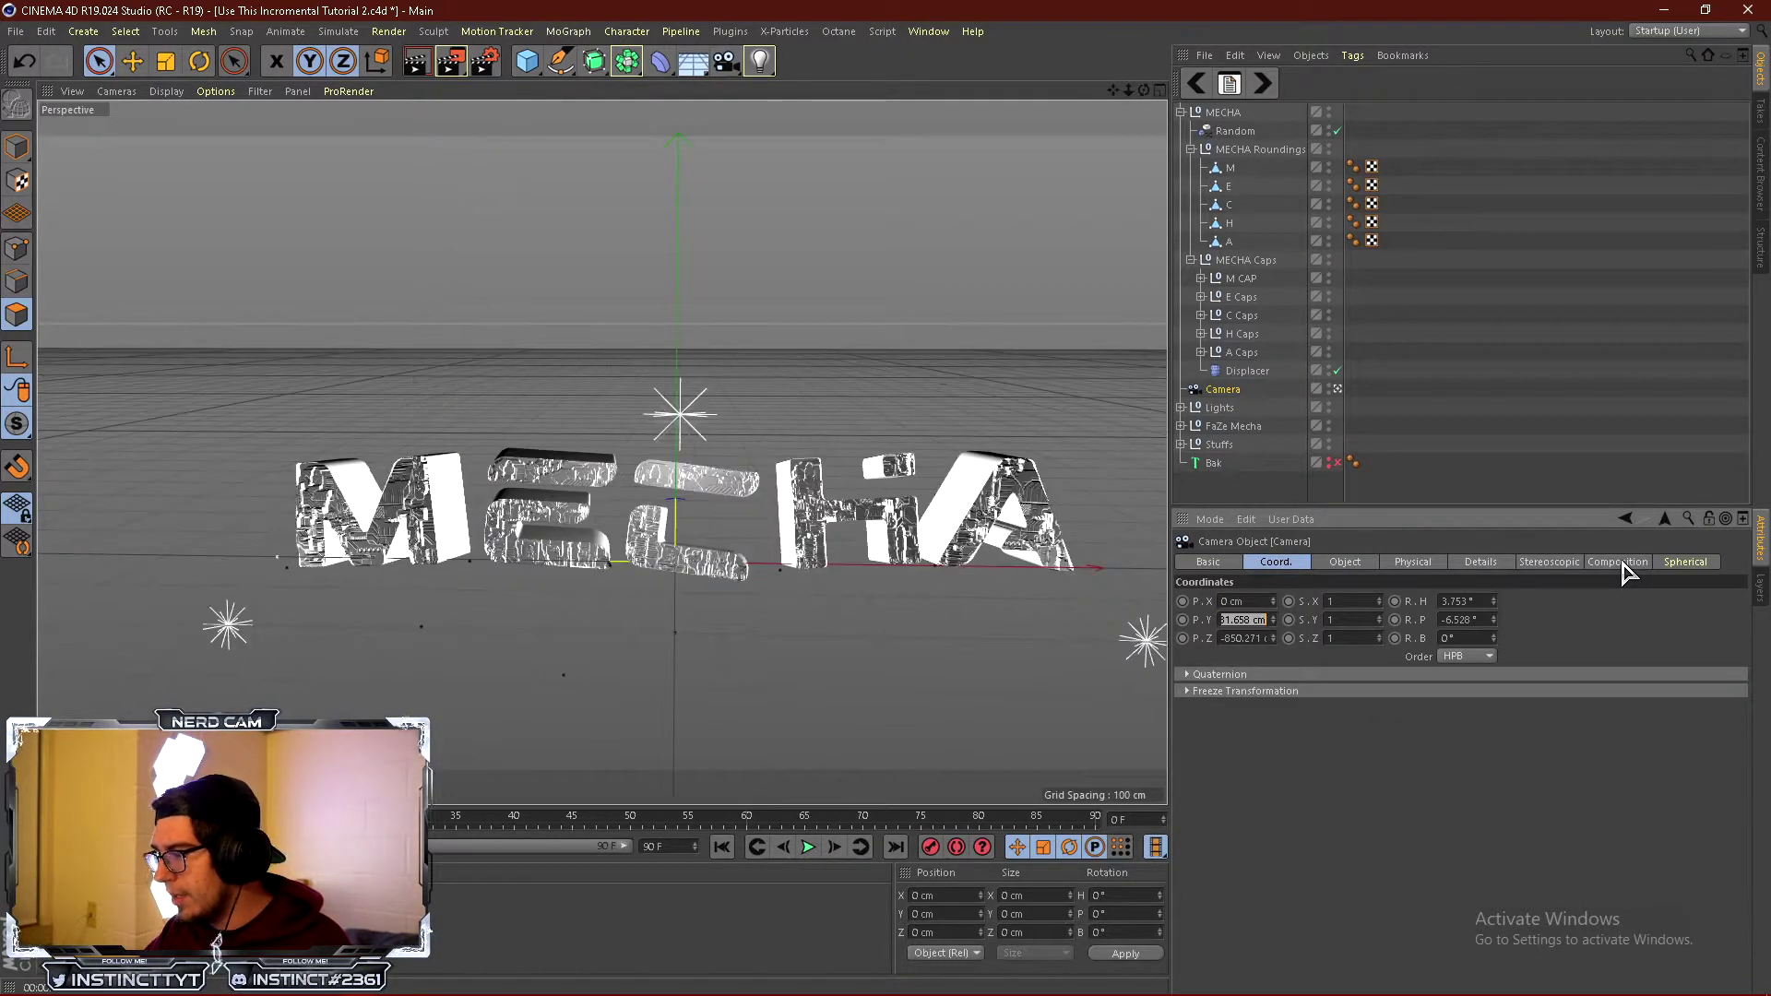
{"action": "type", "text": "0"}
{"action": "key", "text": "Return"}
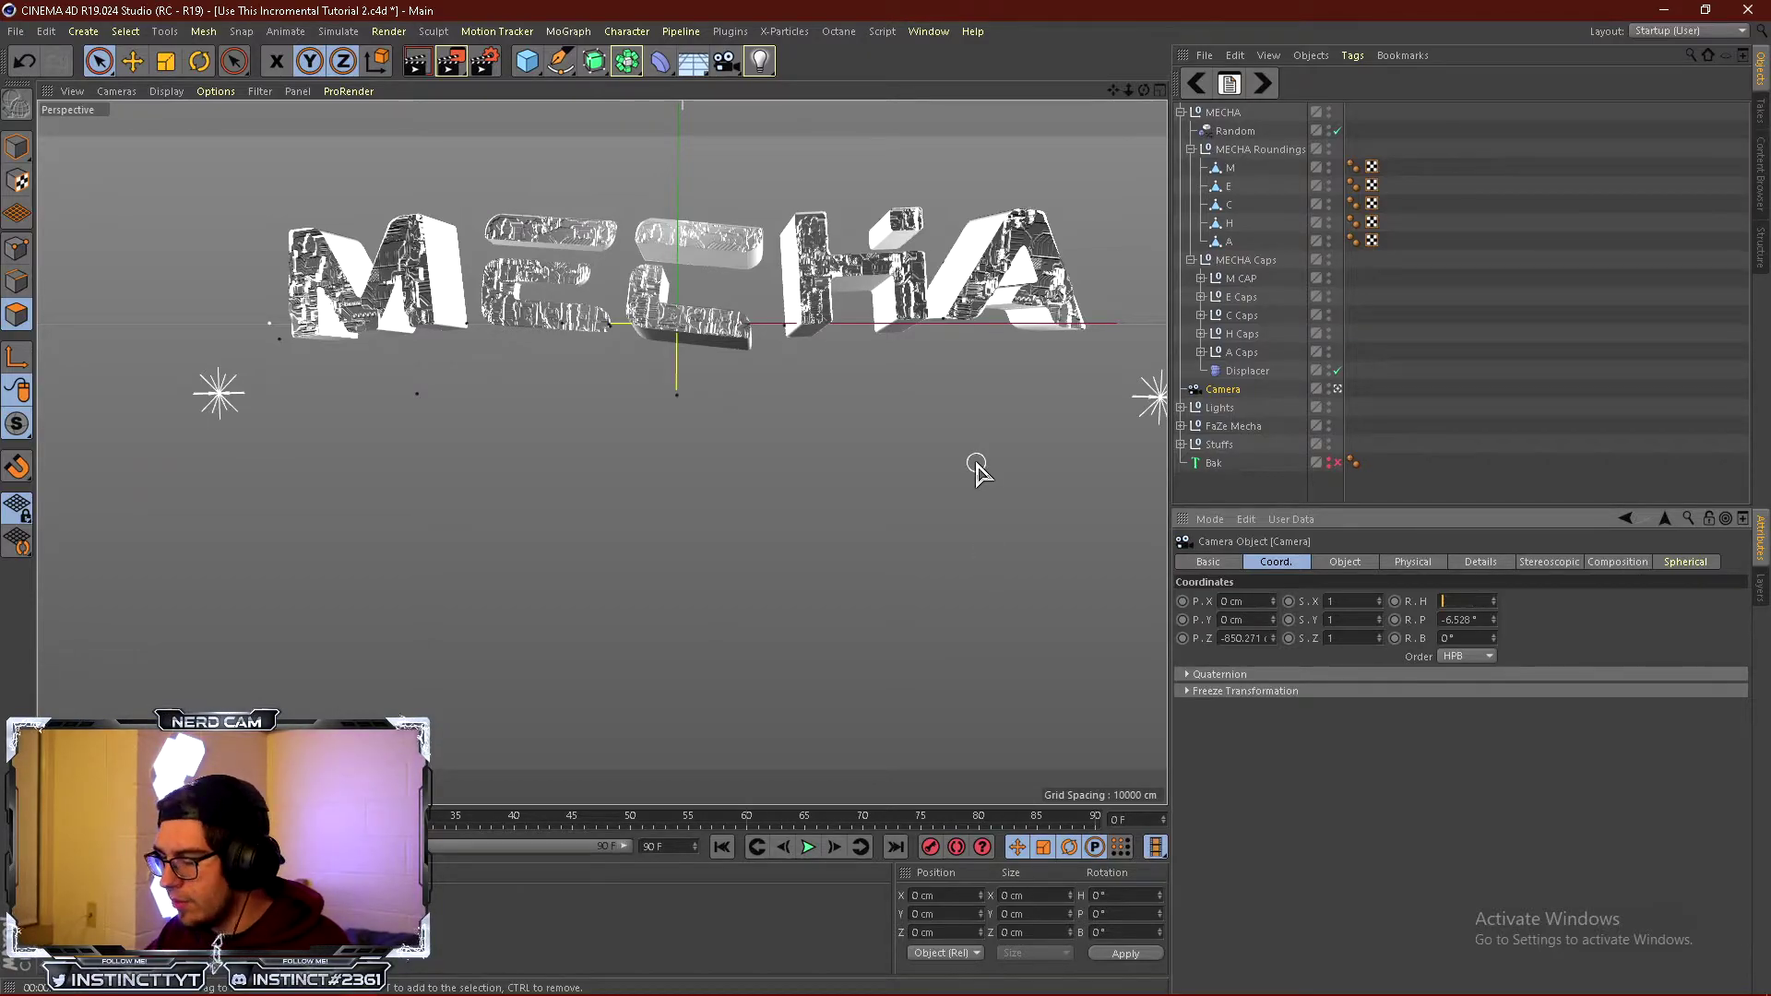
{"action": "key", "text": "Tab"}
{"action": "type", "text": "0"}
{"action": "key", "text": "Return"}
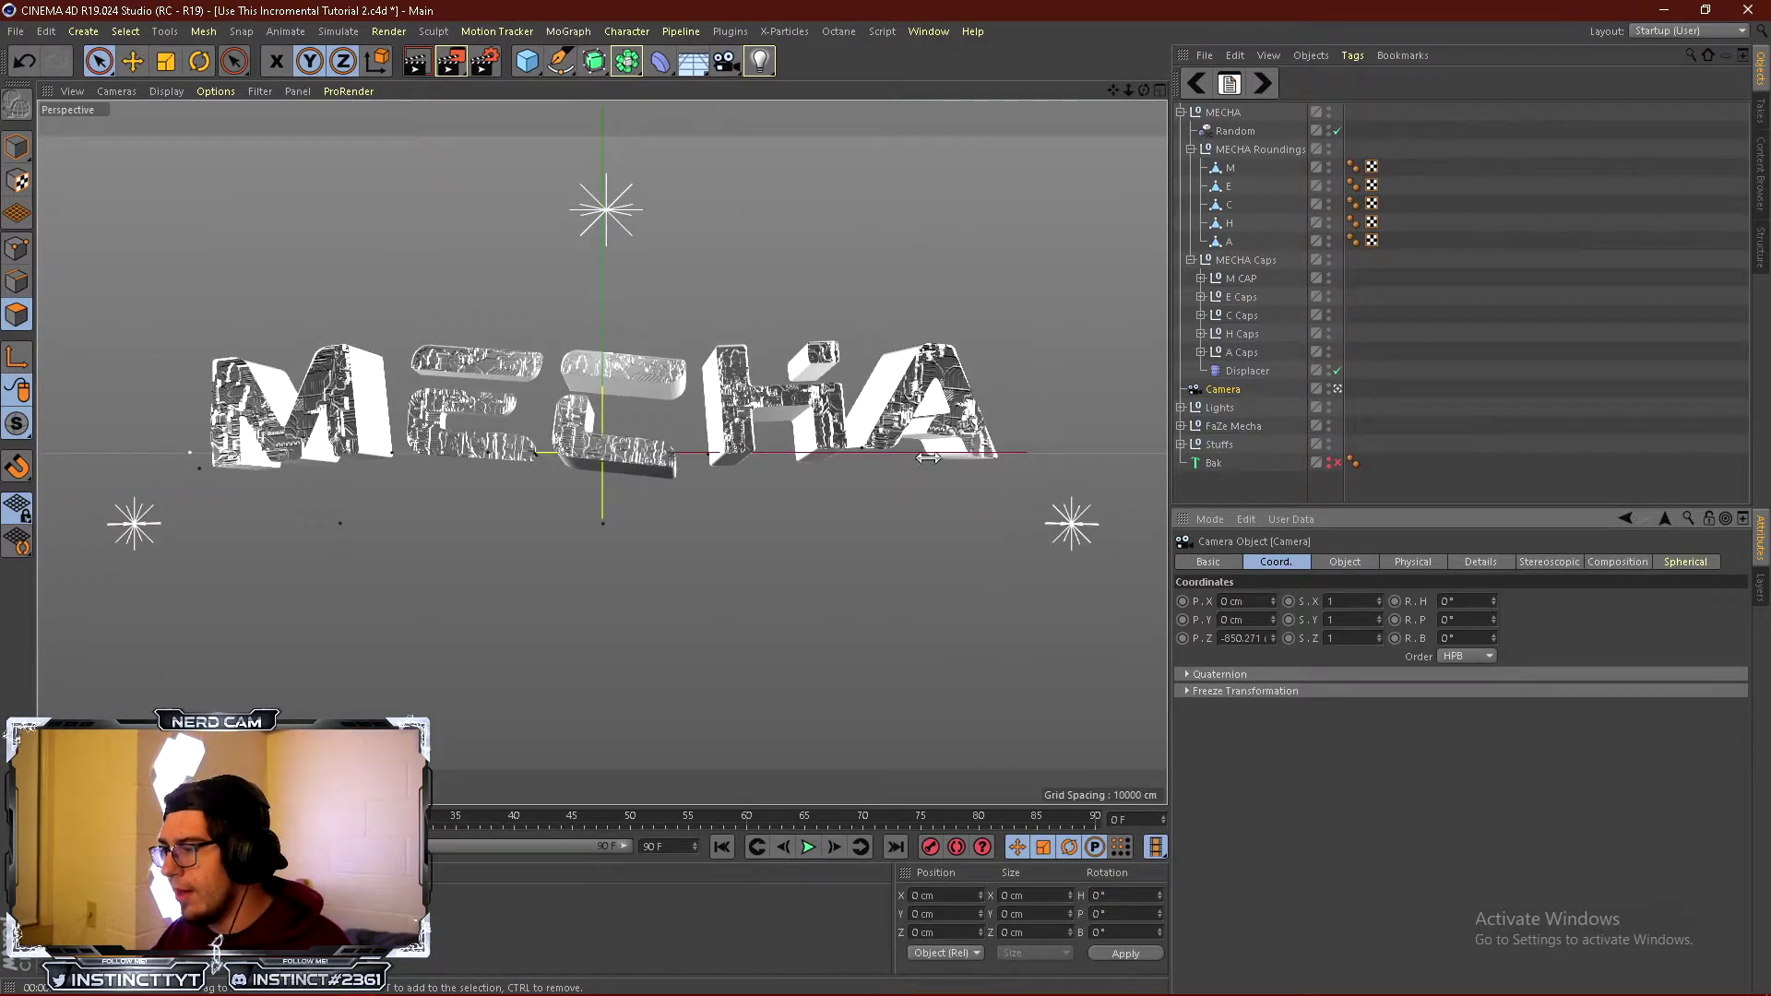
Move the camera to 27 cm in Y and -690.271 cm in Z, and render a preview of the text in the viewport.
{"action": "left_click_drag", "start_coordinate": [1273, 622], "coordinate": [1274, 604]}
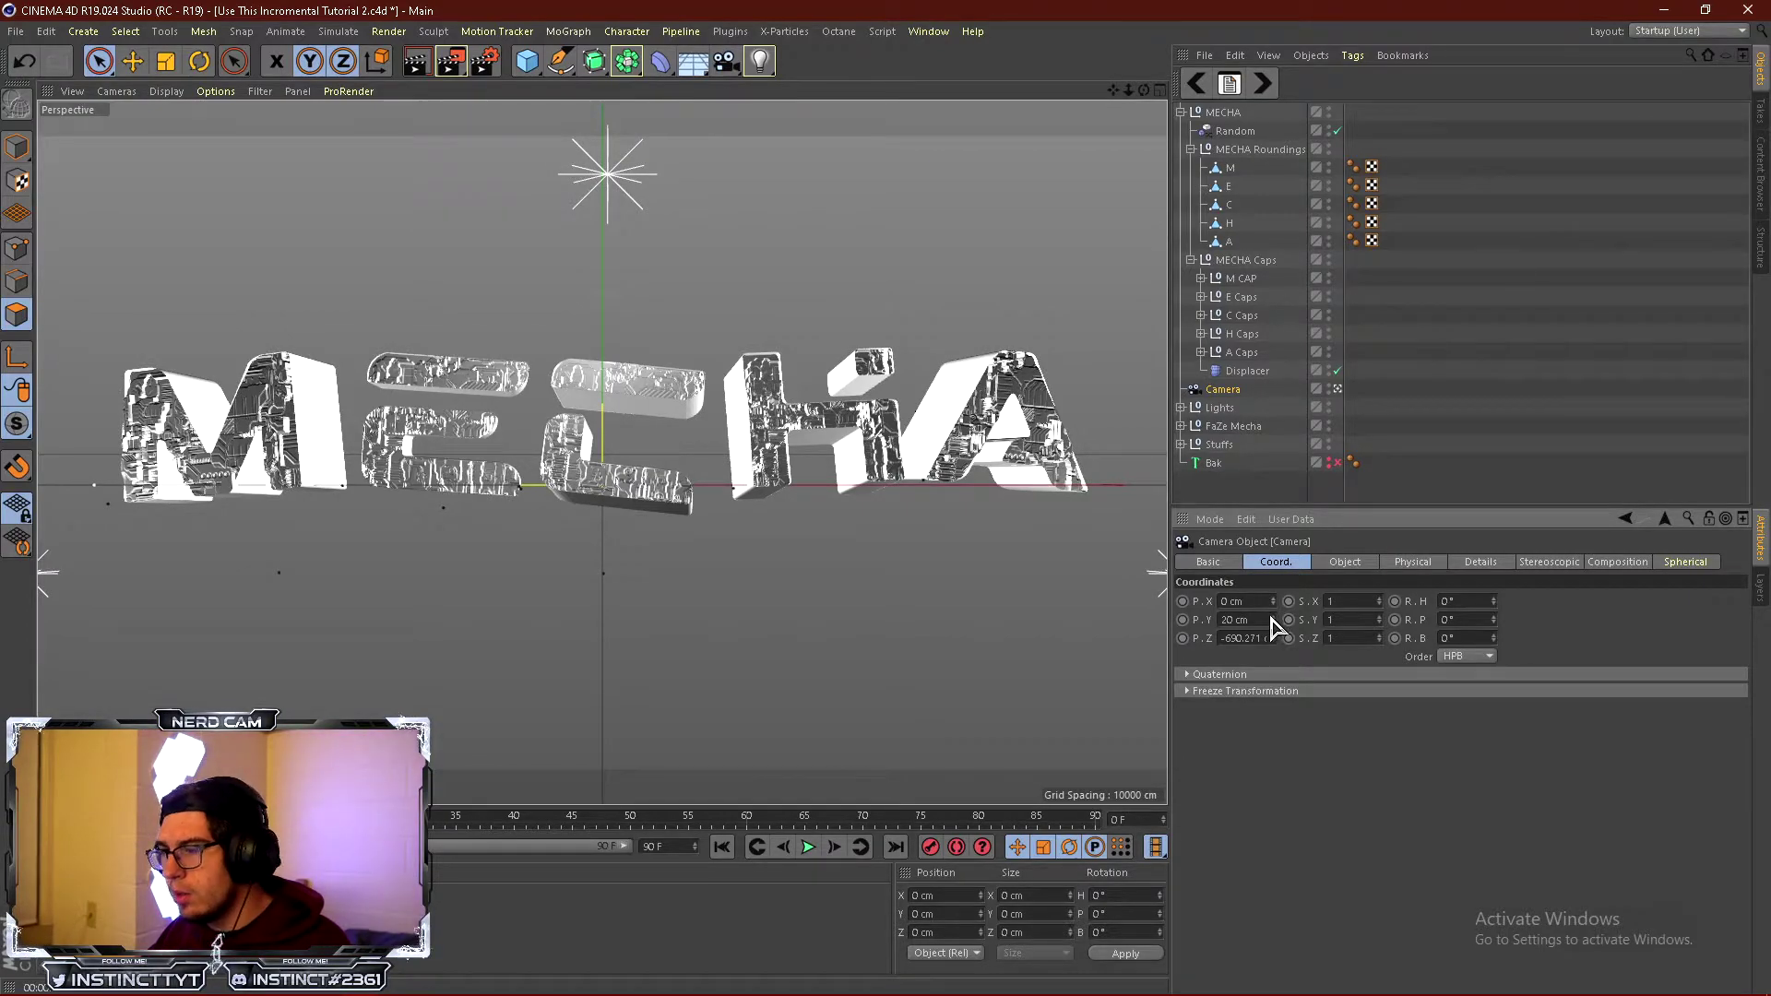
{"action": "left_click_drag", "start_coordinate": [1271, 619], "coordinate": [1272, 612]}
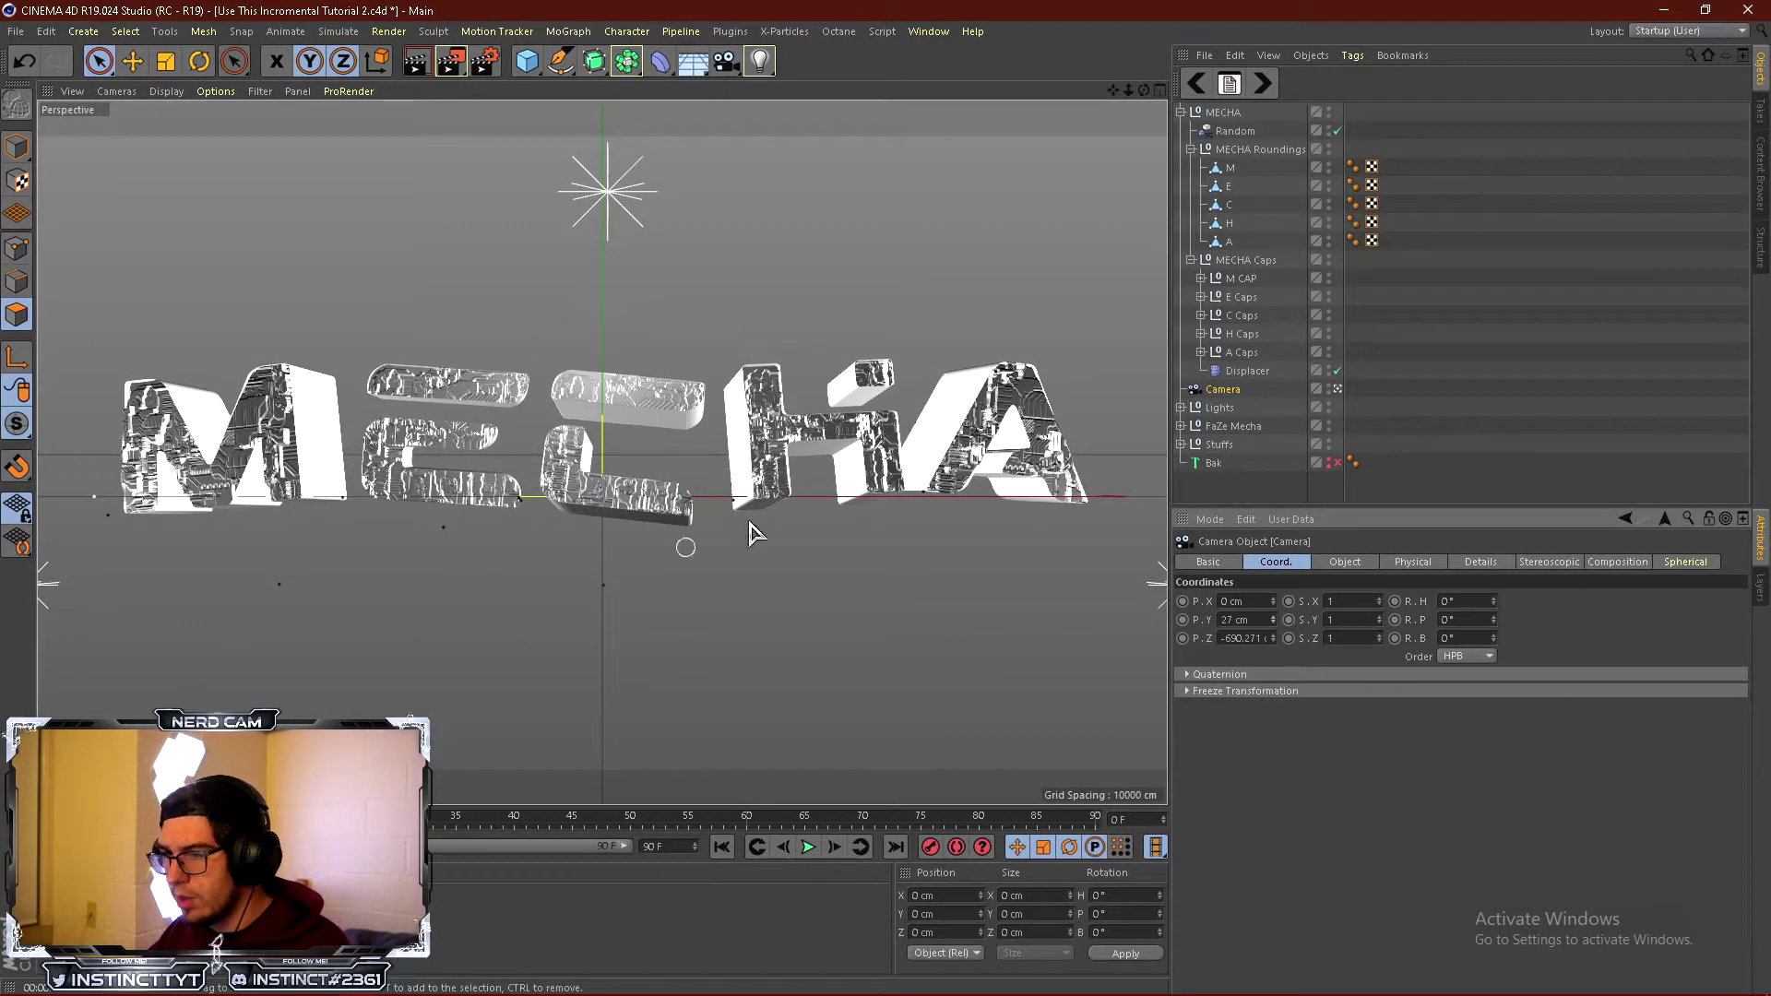
{"action": "left_click", "coordinate": [1260, 495]}
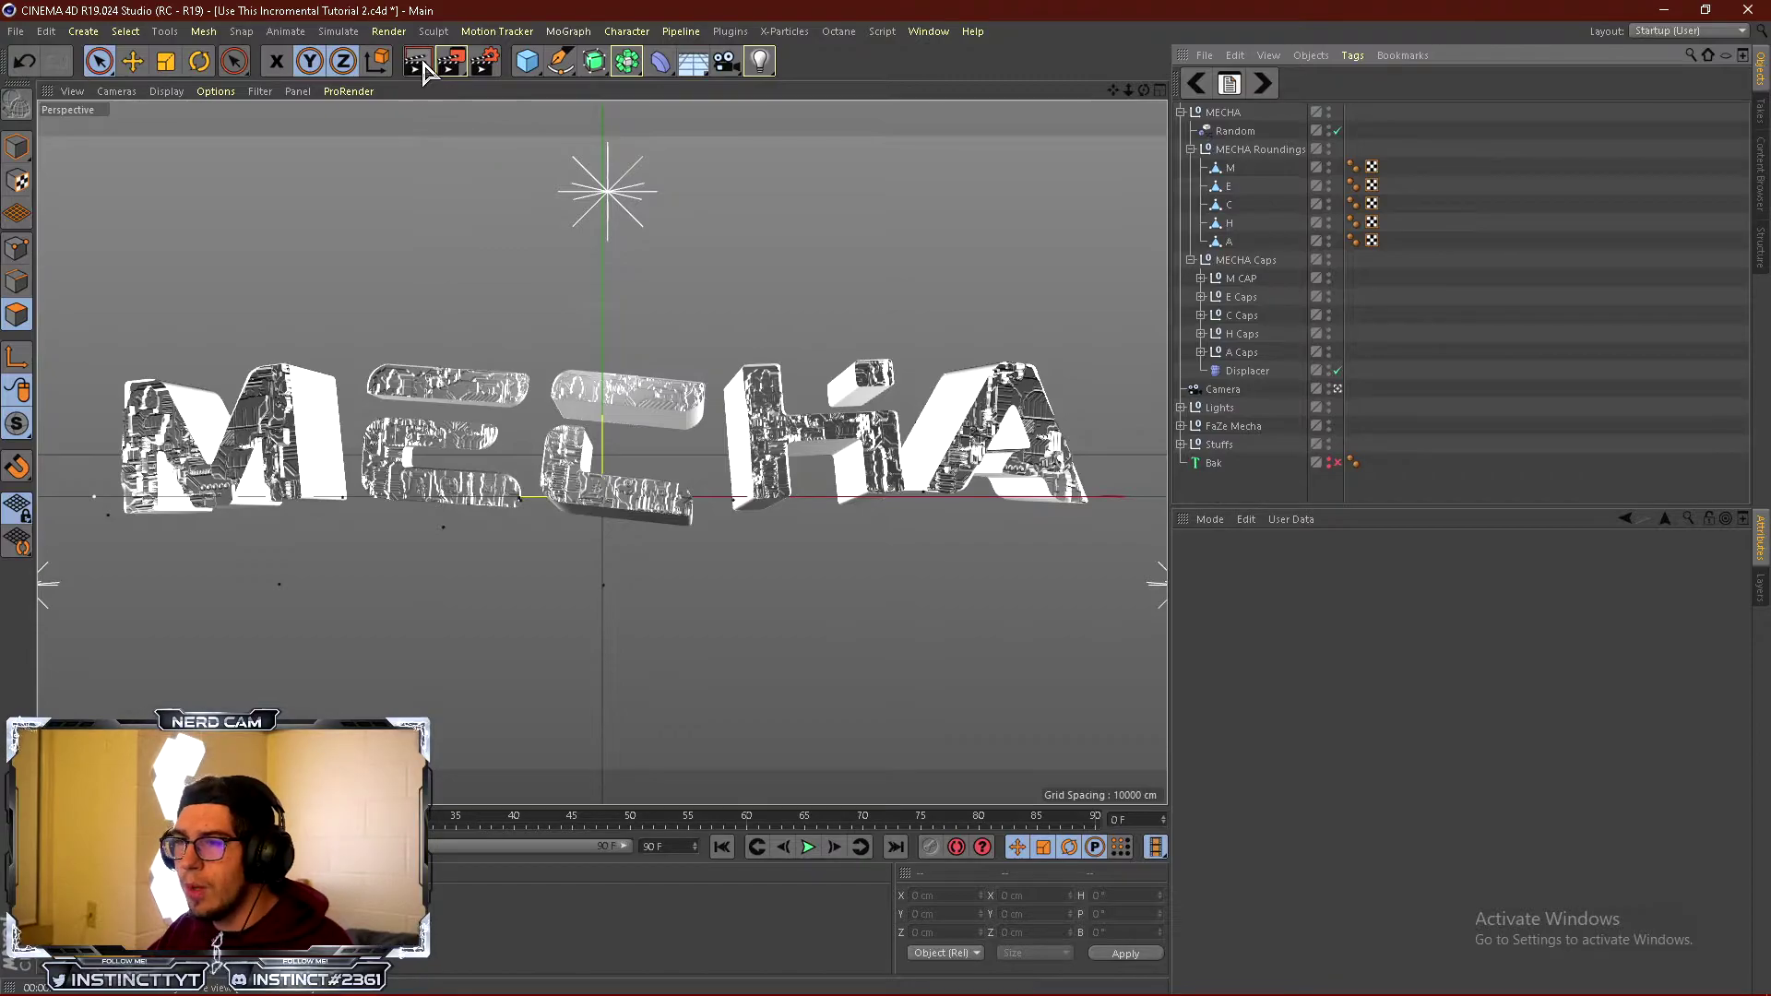
{"action": "key", "text": "ctrl+r"}
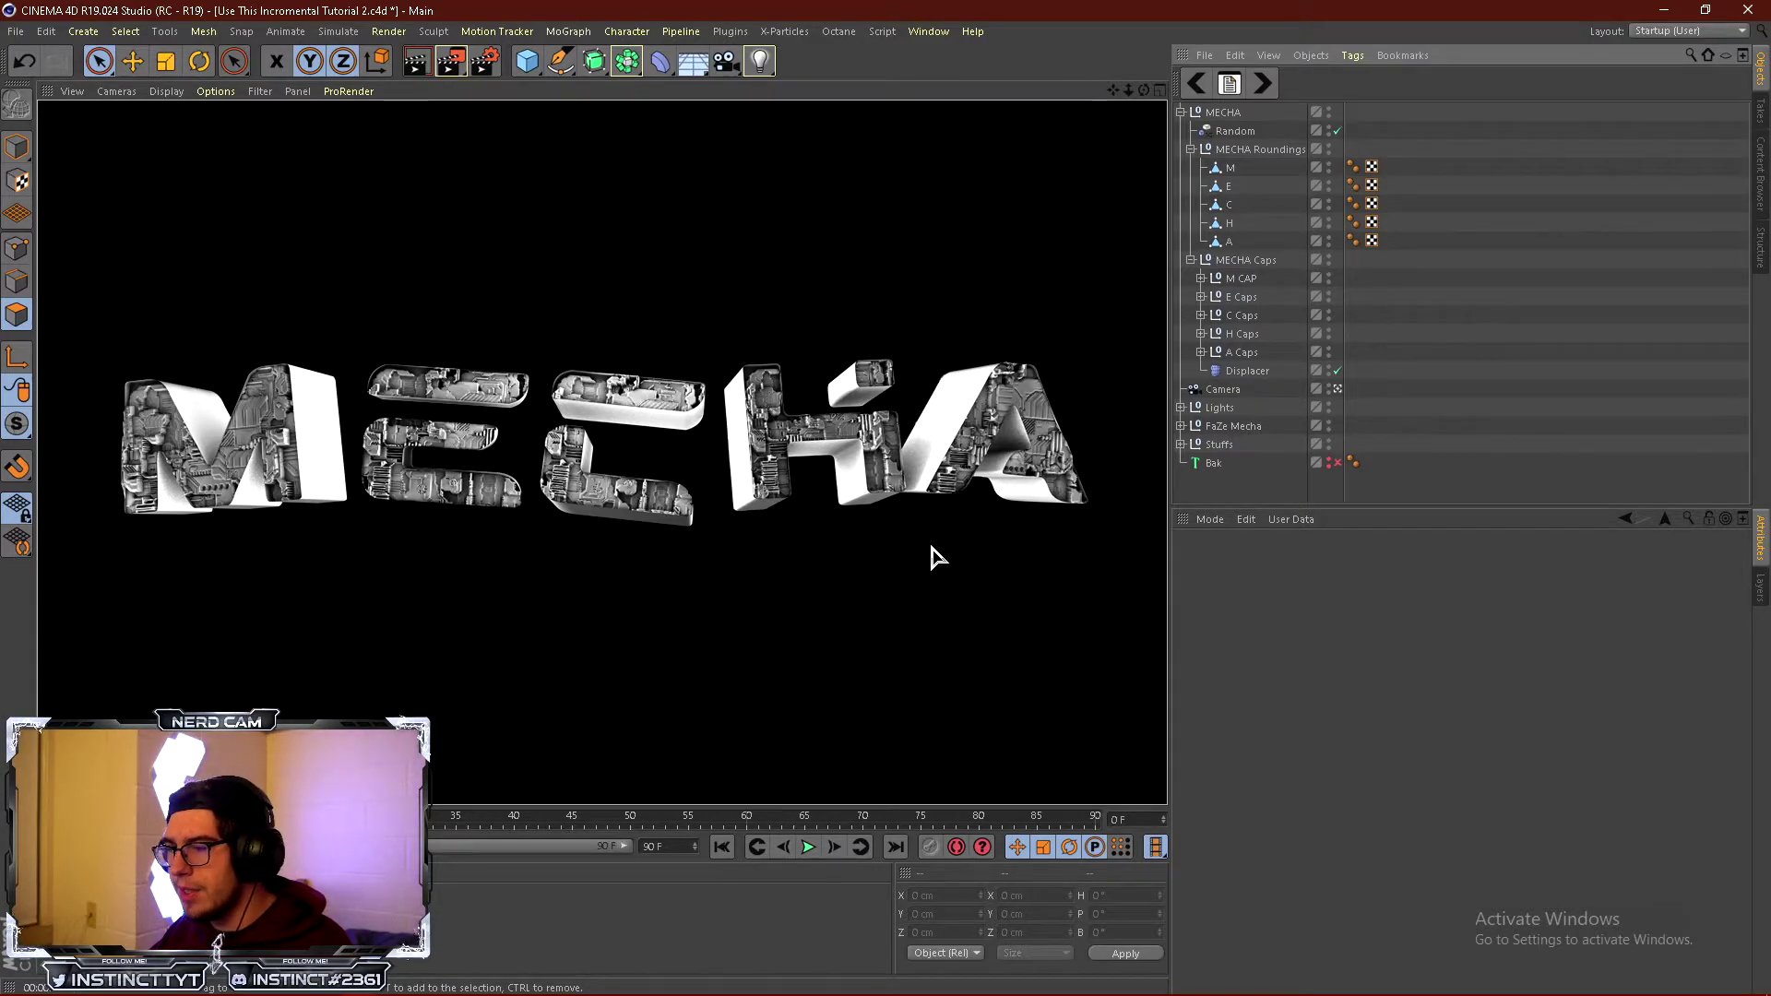
{"action": "left_click", "coordinate": [1253, 483]}
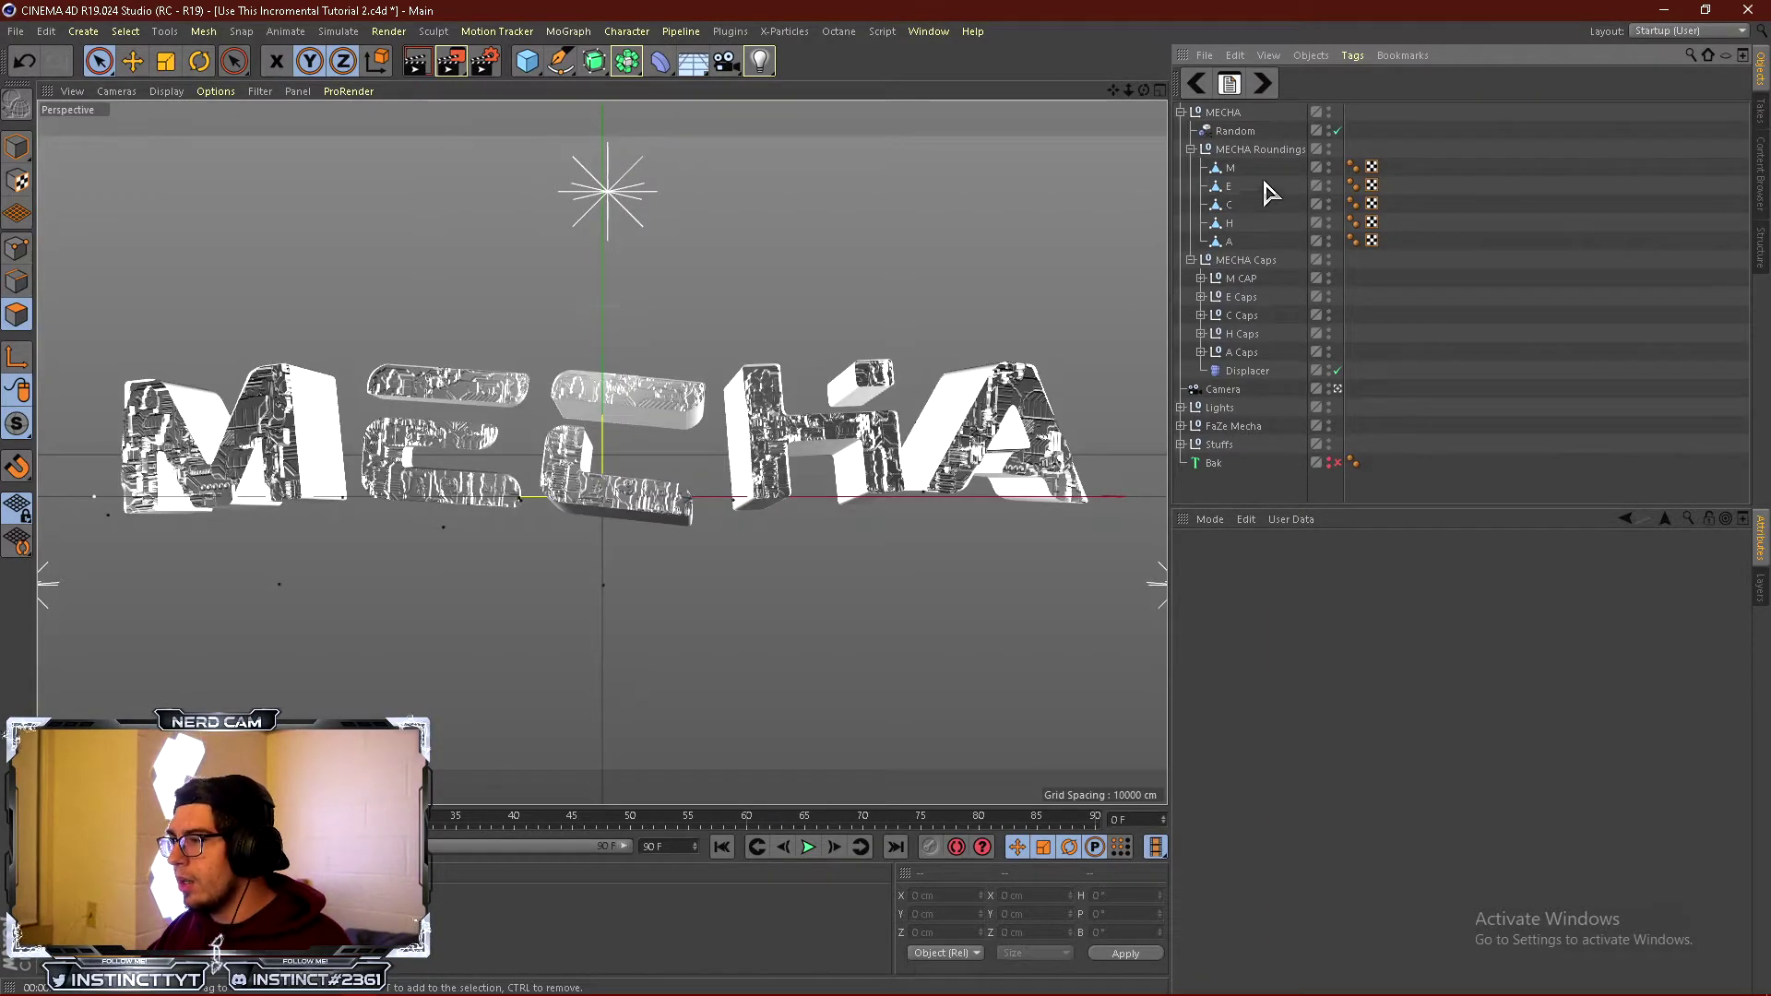
Add a second Greeble4 image to the MECHA Caps Displacer's layer shader without copying it to the project, and blend it as Overlay.
{"action": "left_click", "coordinate": [1190, 149]}
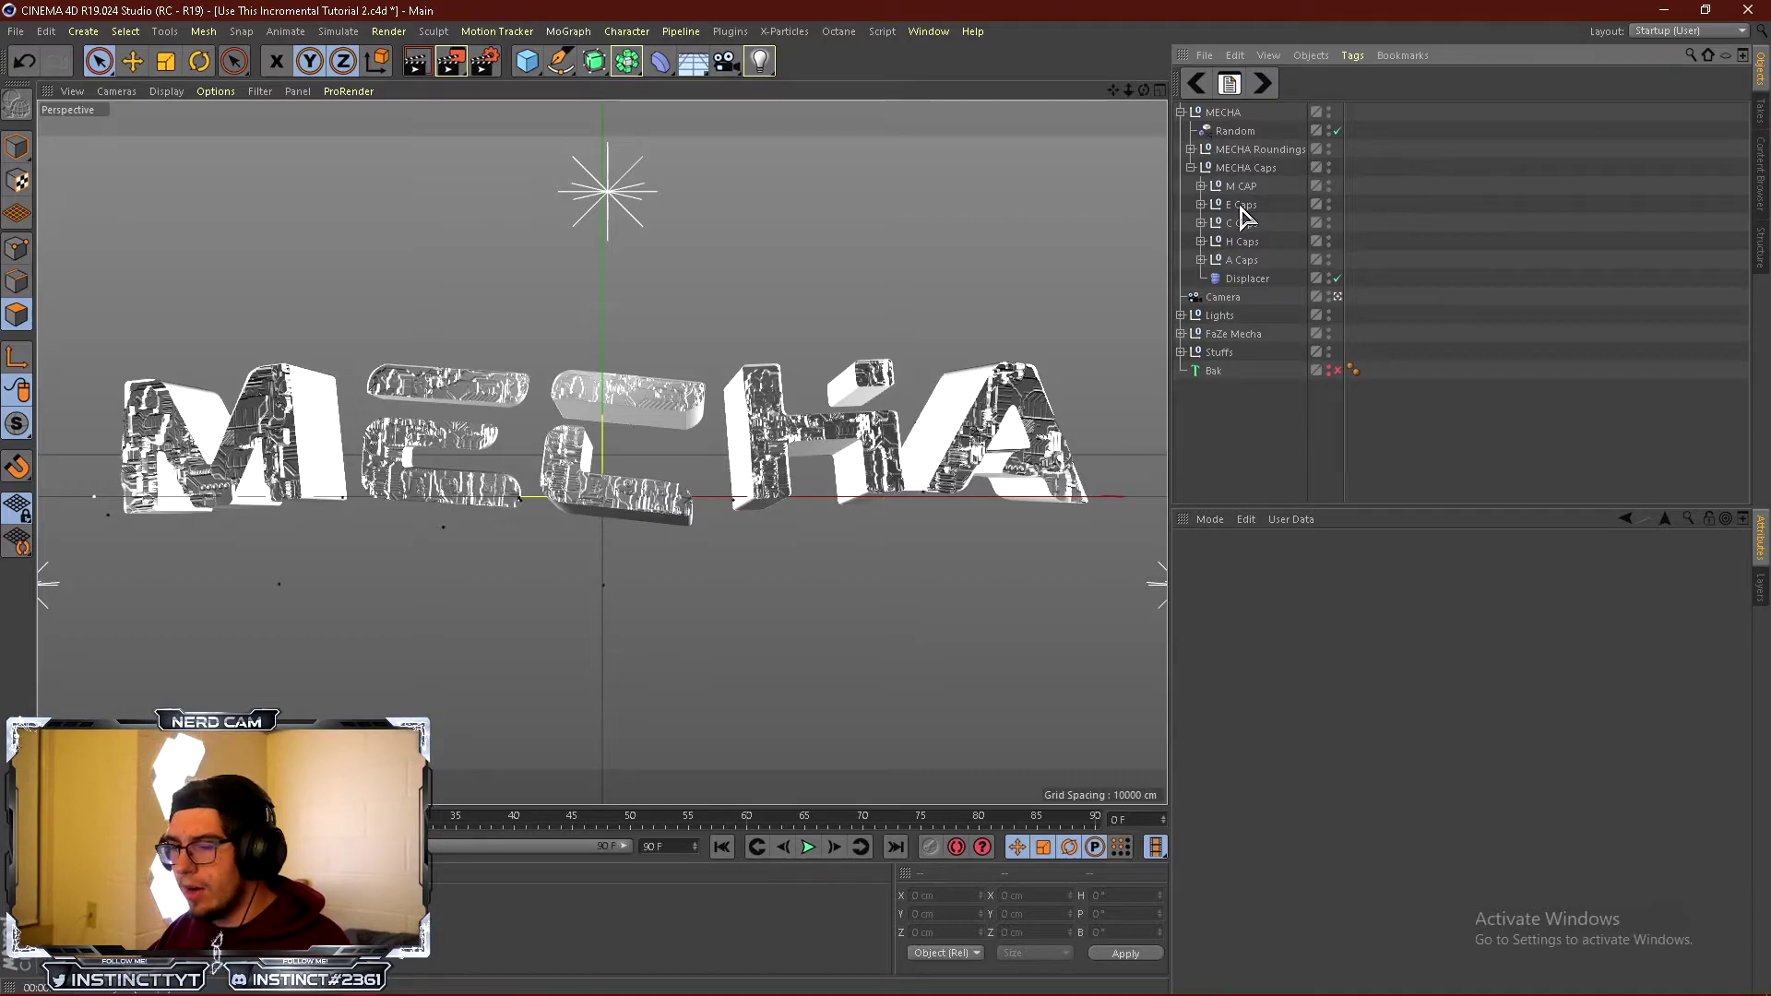
{"action": "left_click", "coordinate": [1245, 279]}
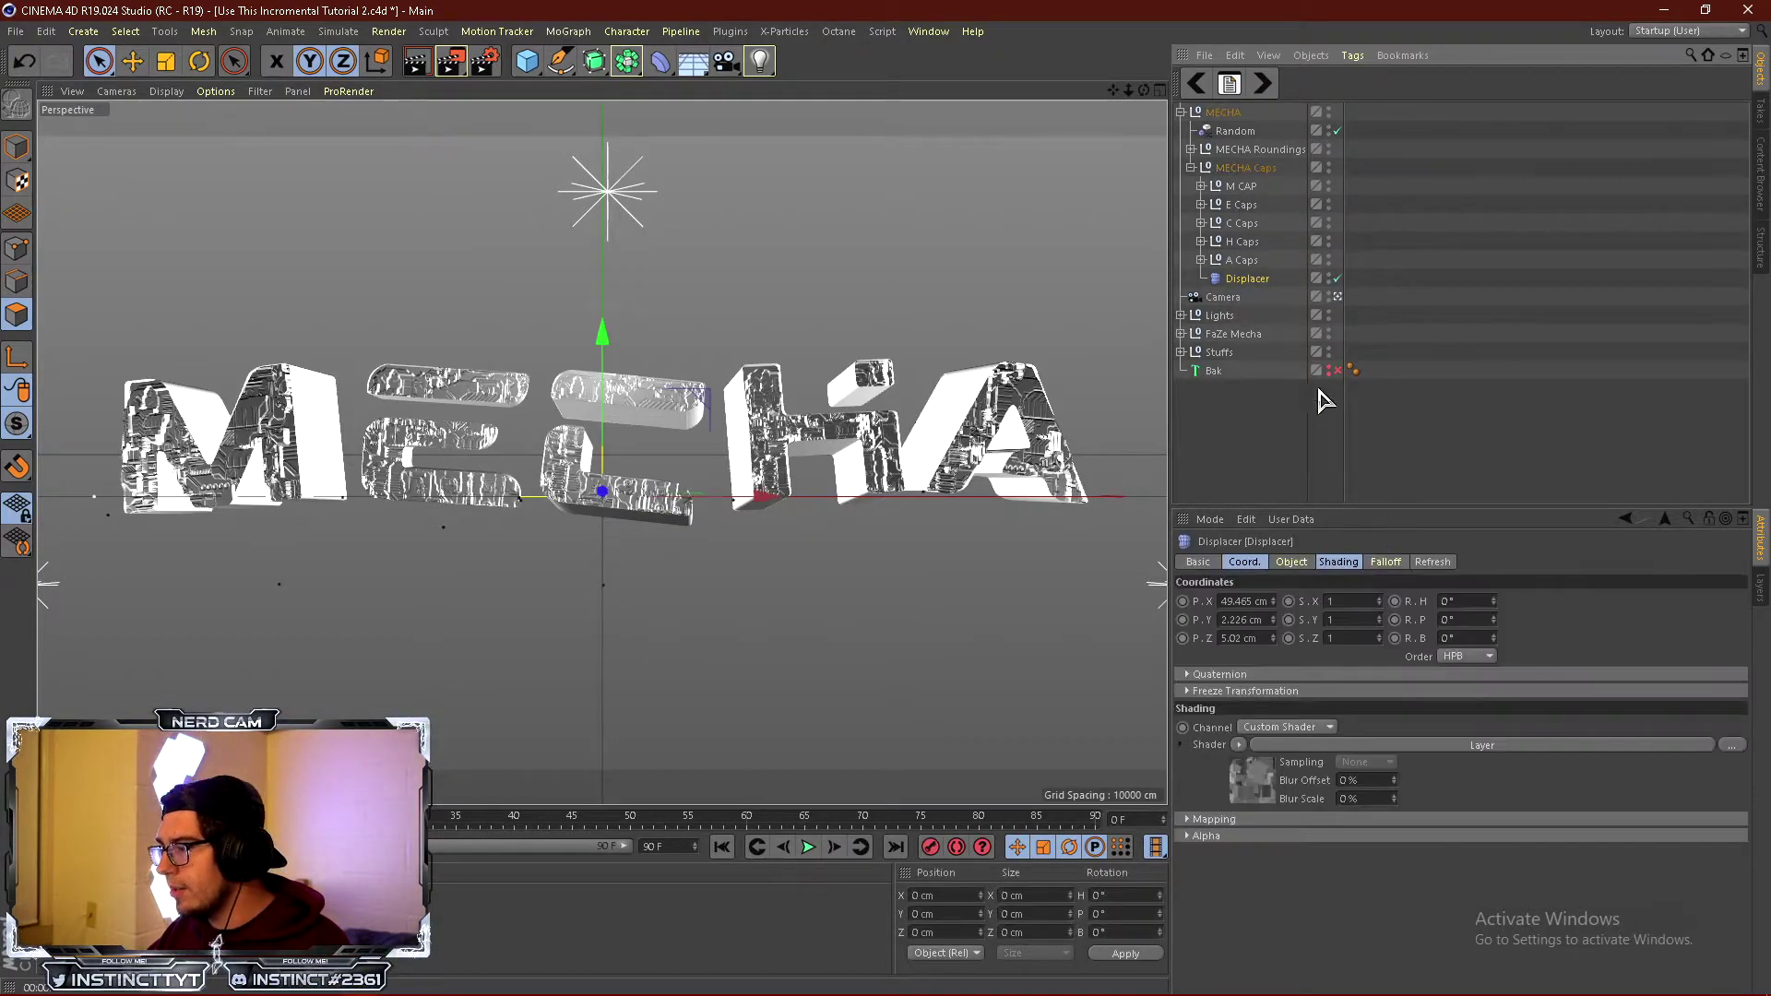
{"action": "left_click", "coordinate": [1291, 563]}
{"action": "left_click", "coordinate": [1336, 563]}
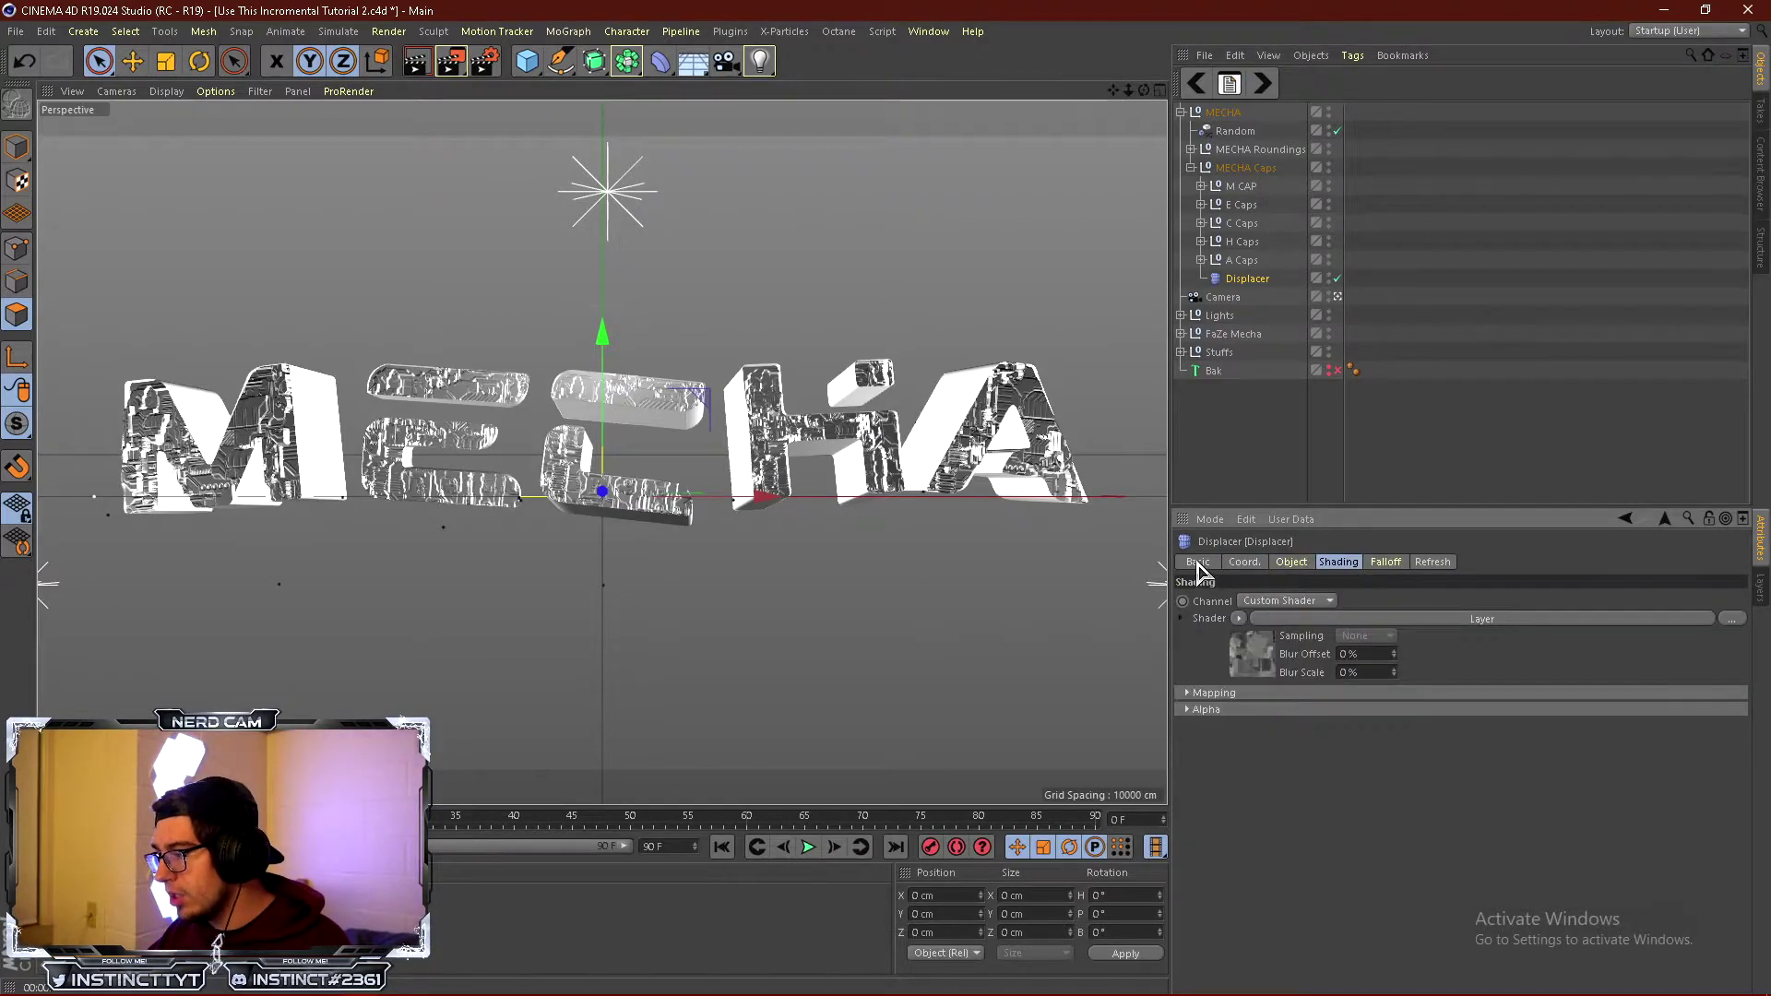
{"action": "left_click", "coordinate": [1251, 655]}
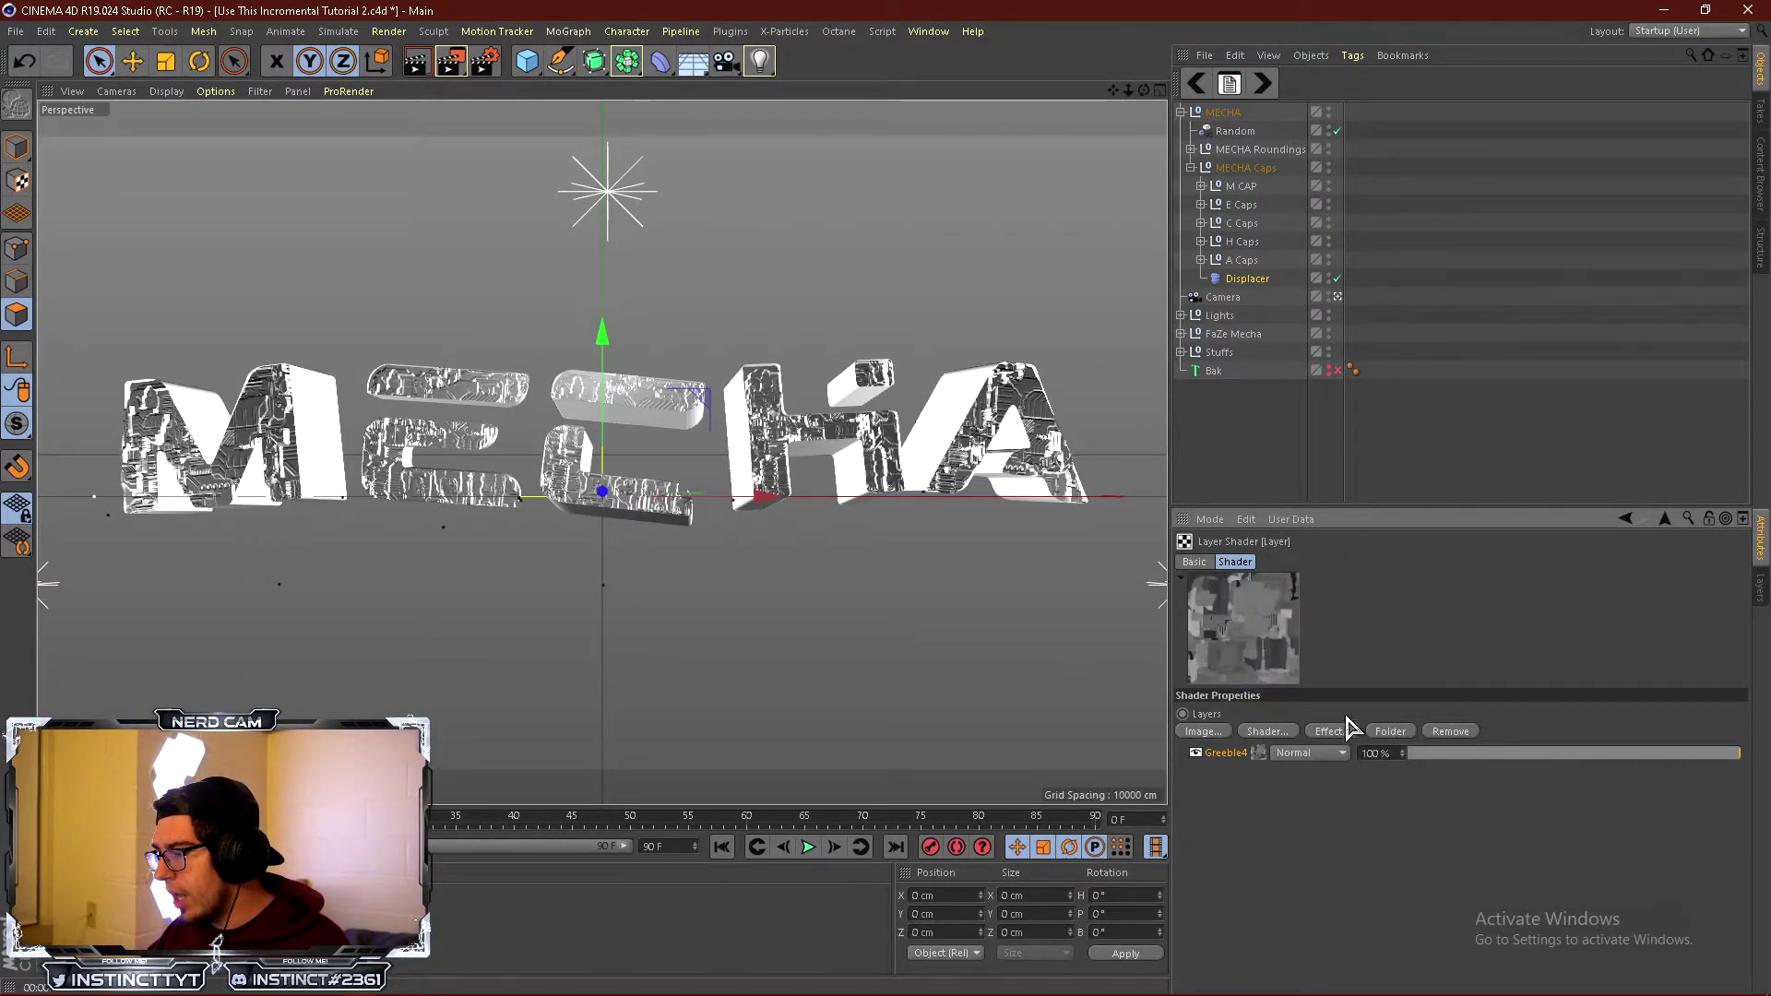
{"action": "left_click", "coordinate": [1204, 733]}
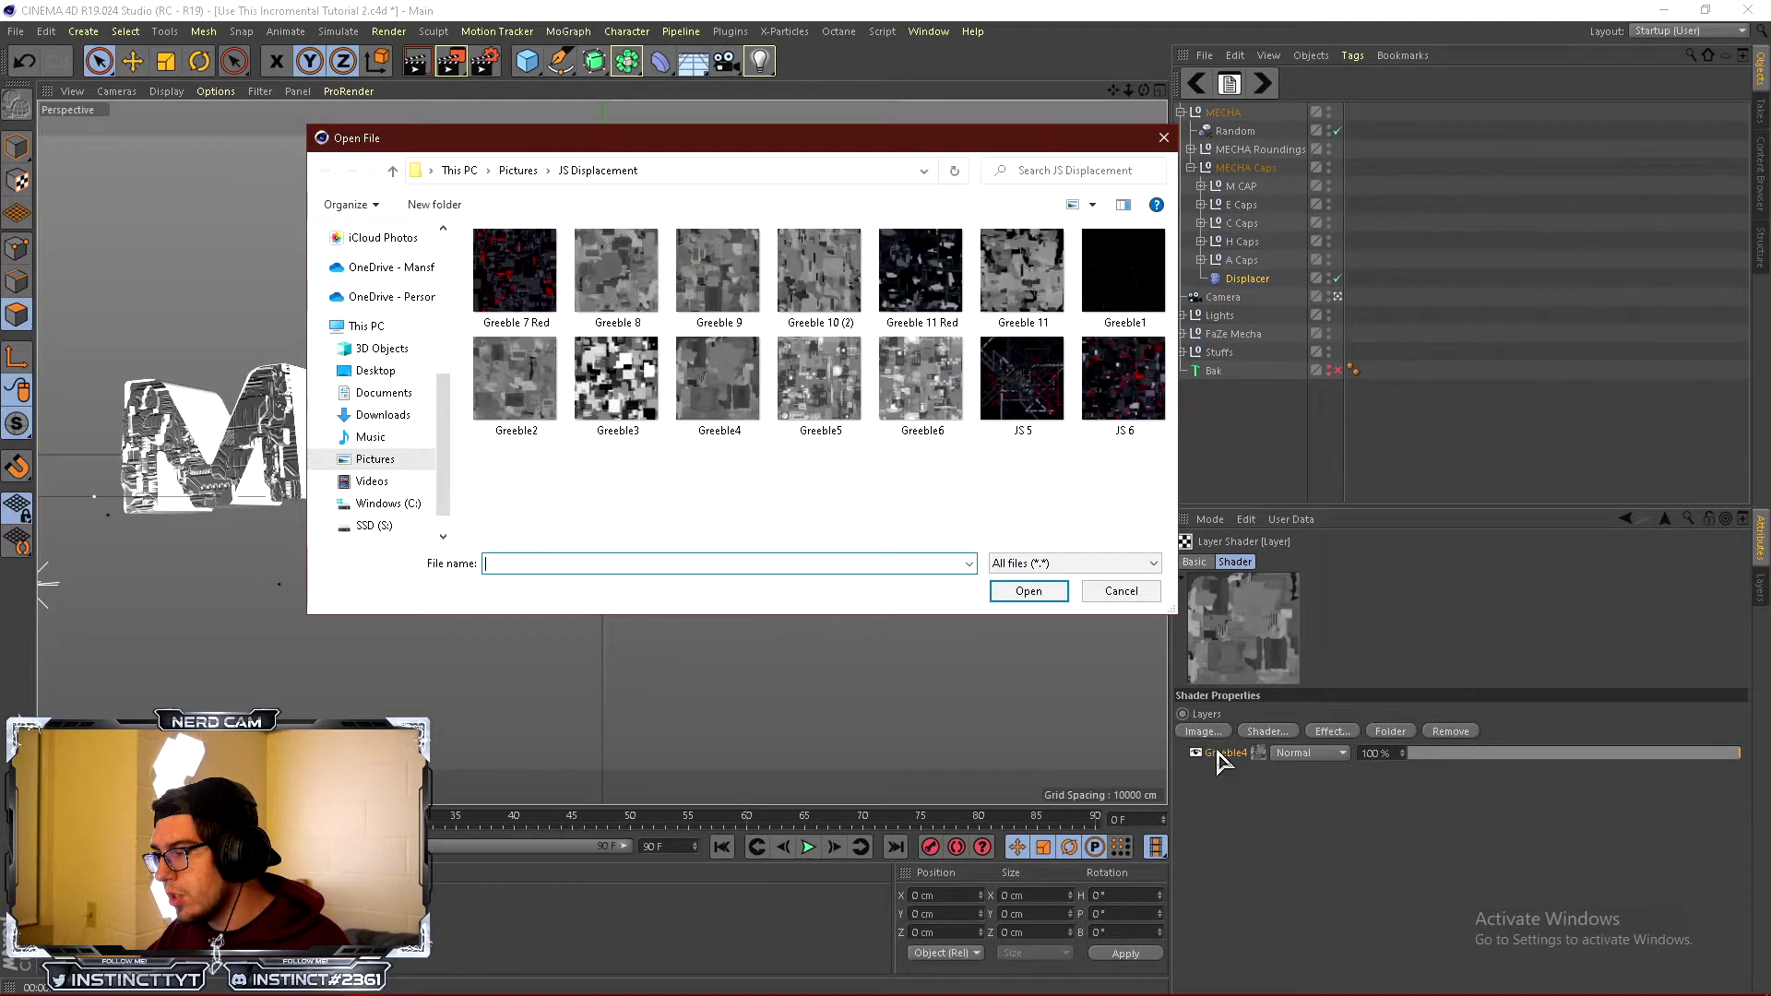
{"action": "double_click", "coordinate": [741, 386]}
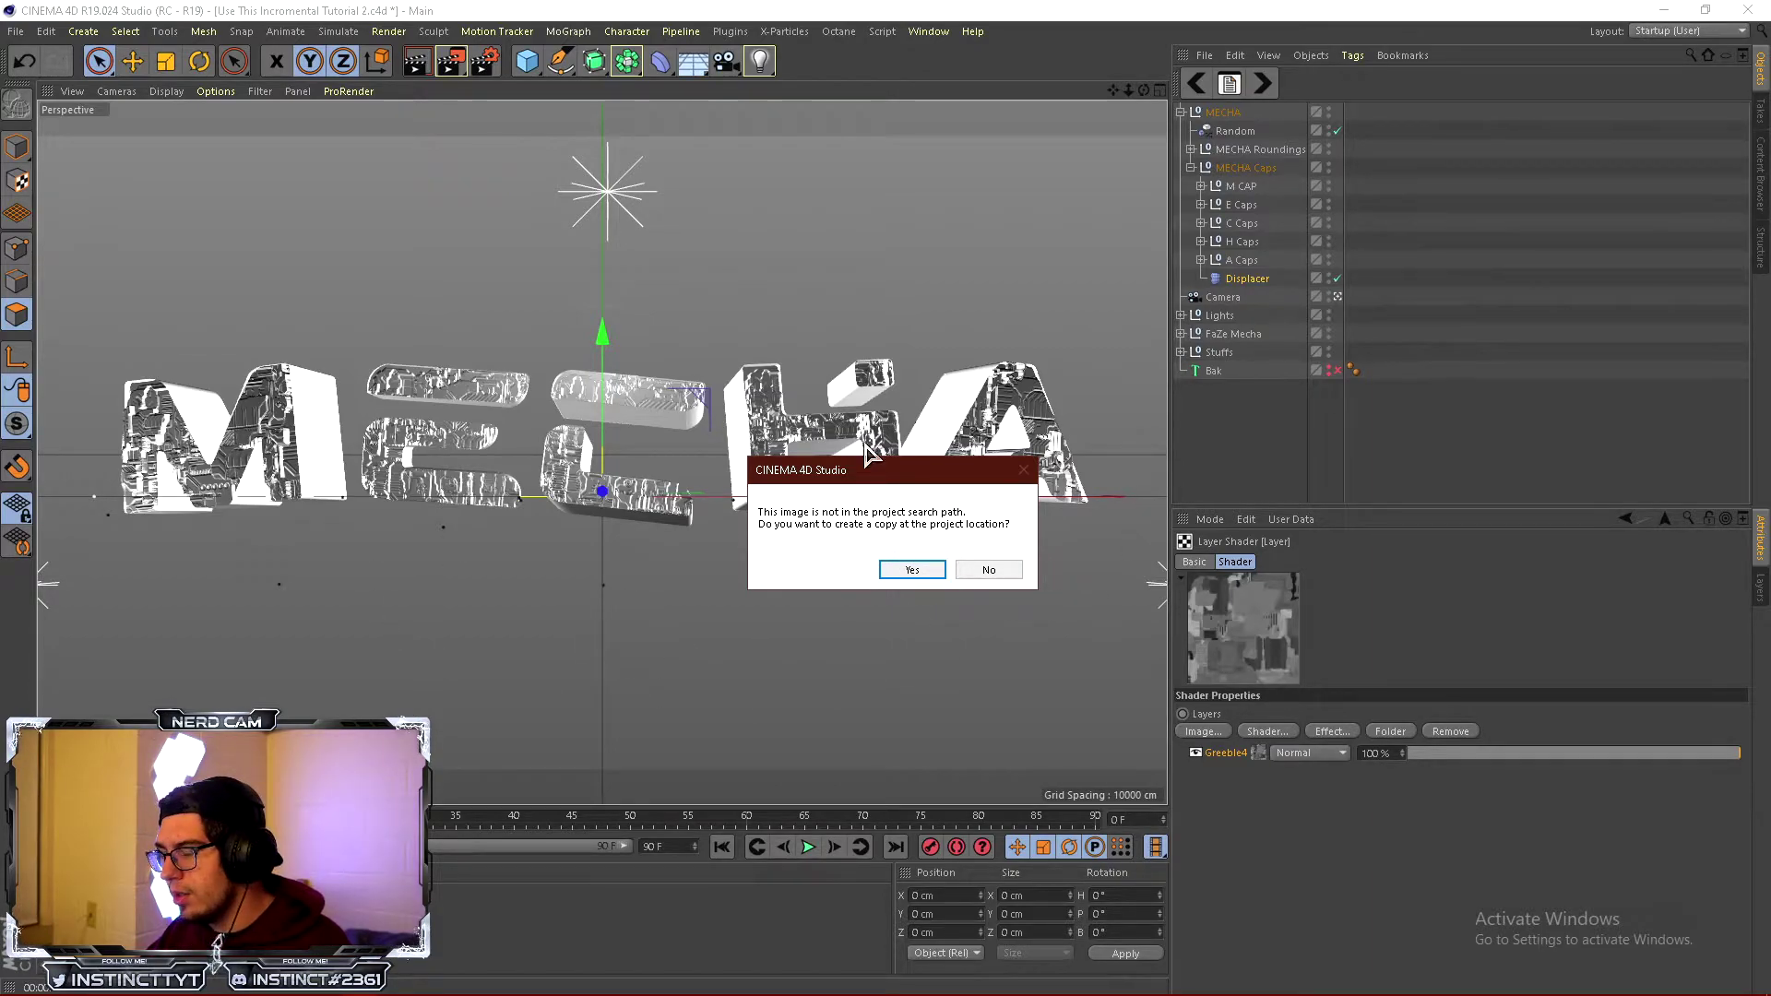
{"action": "left_click", "coordinate": [989, 571]}
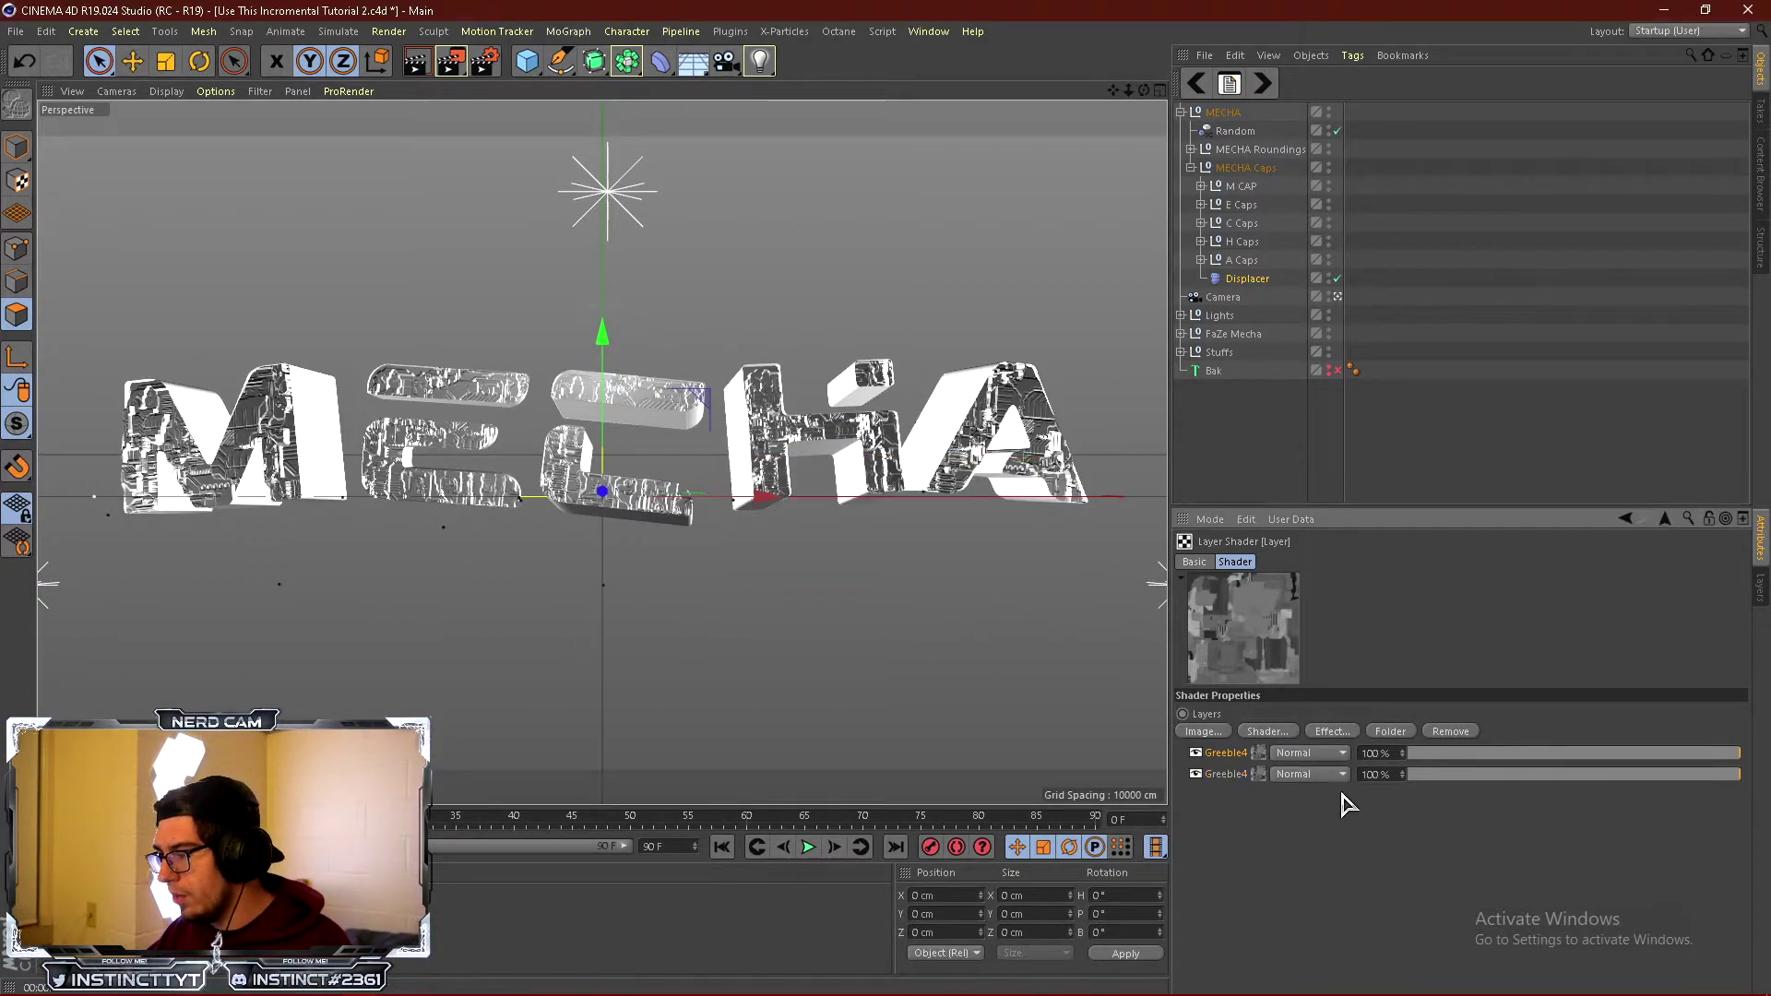
{"action": "left_click", "coordinate": [1300, 755]}
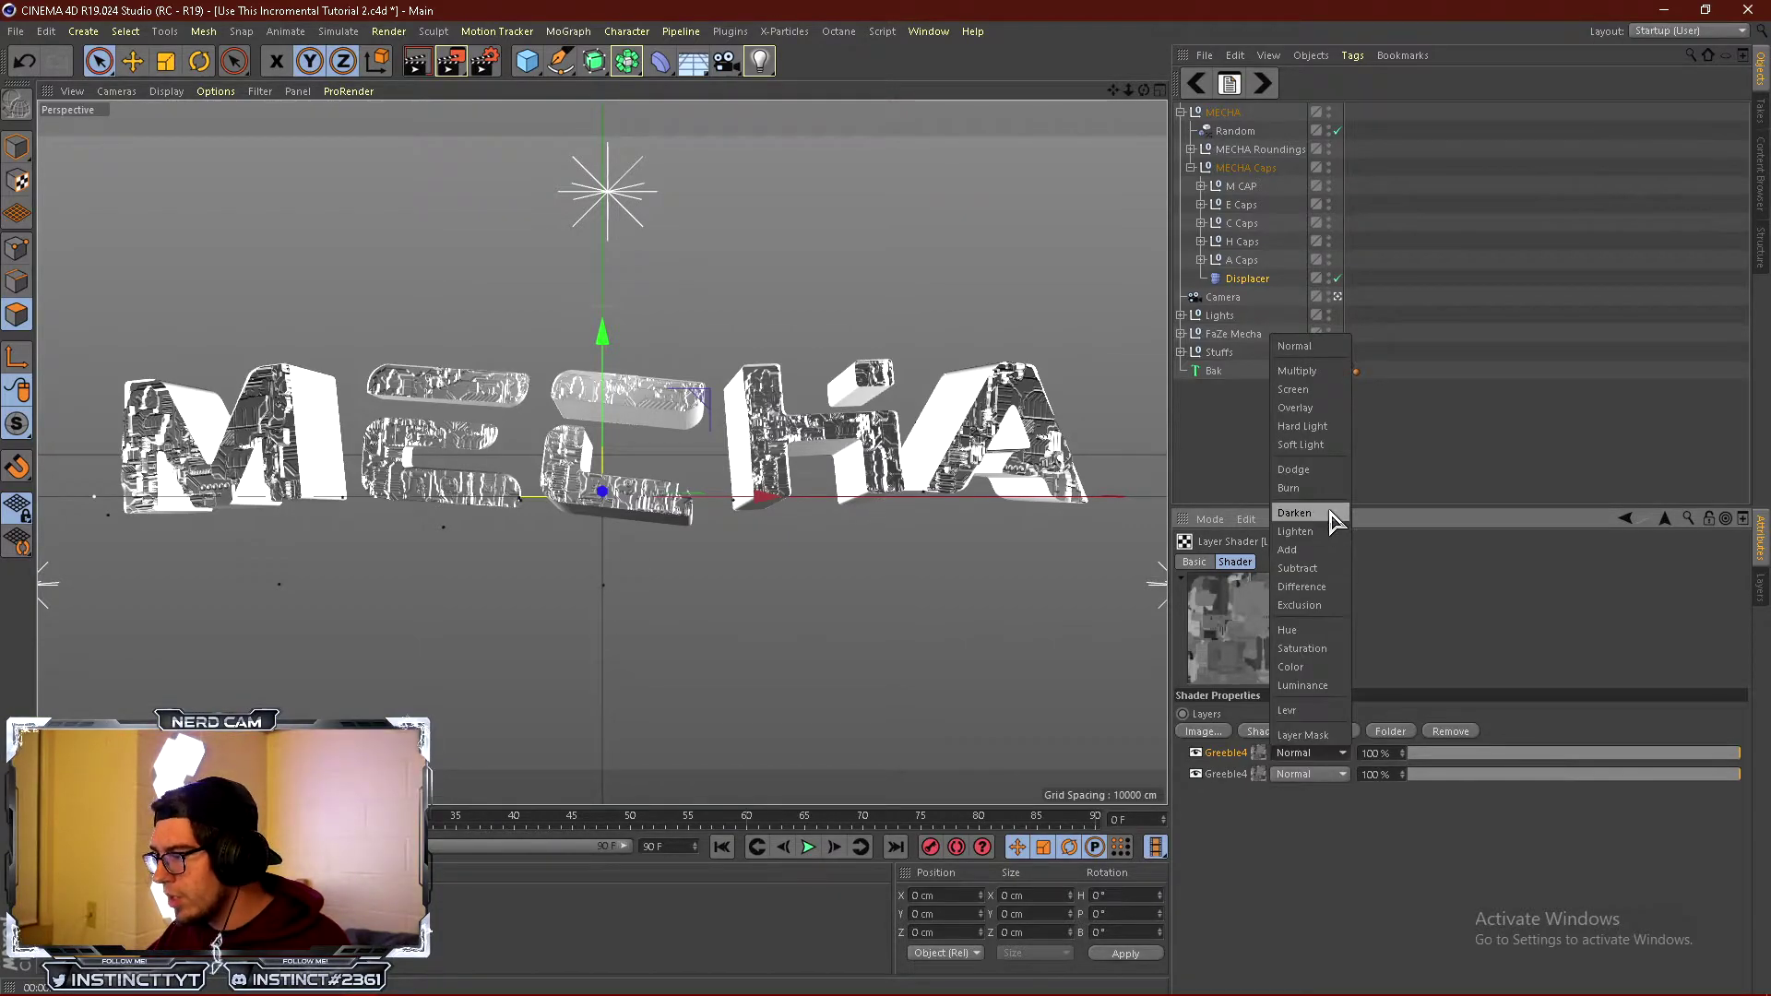
{"action": "left_click", "coordinate": [1295, 408]}
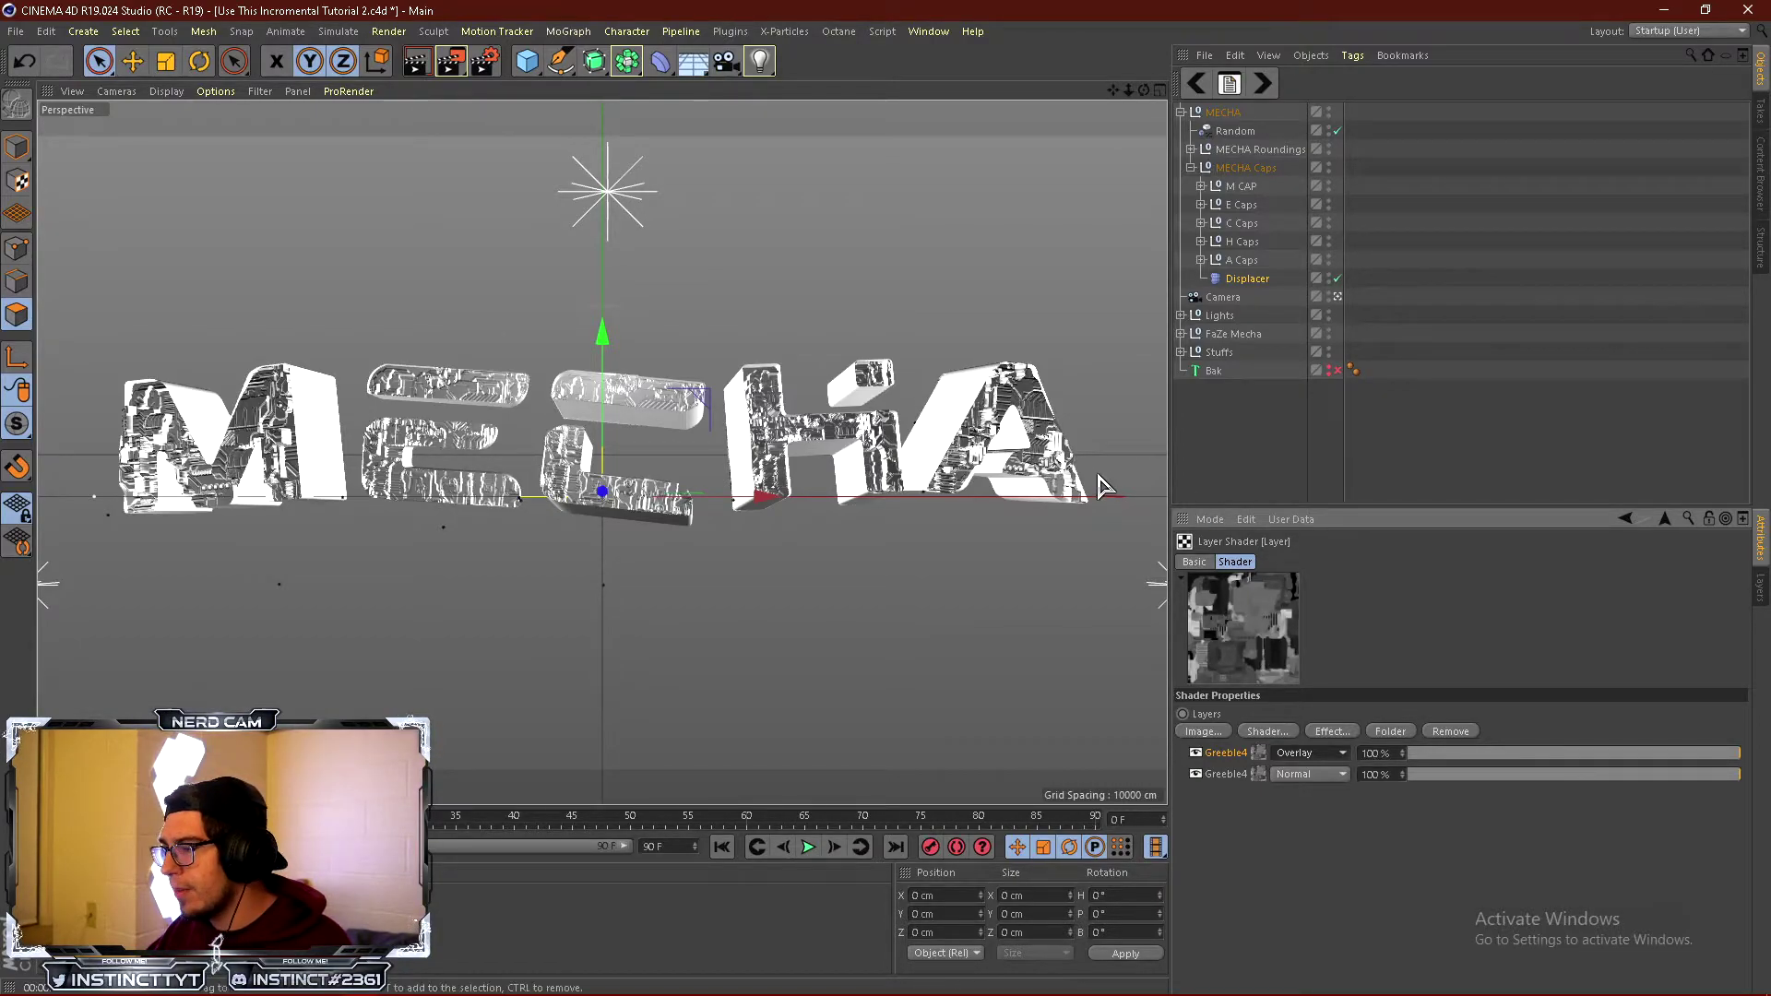
{"action": "right_click", "coordinate": [1229, 760]}
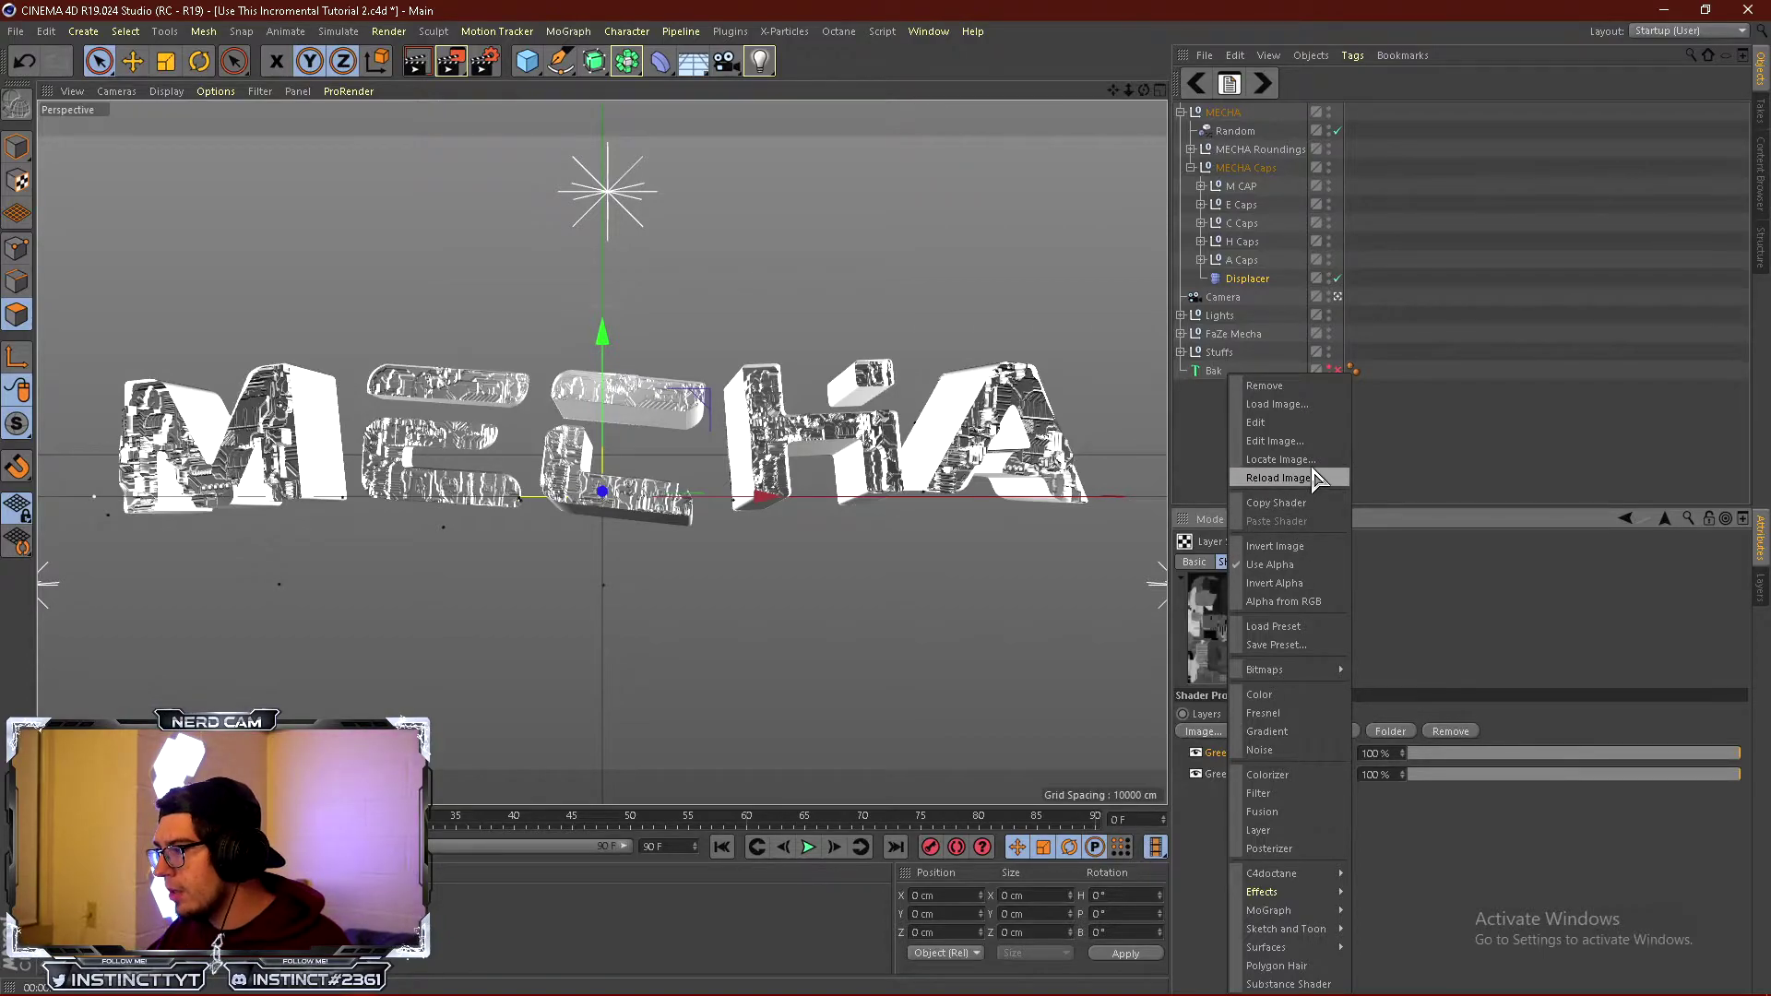
{"action": "left_click", "coordinate": [1446, 926]}
{"action": "right_click", "coordinate": [1231, 752]}
{"action": "left_click", "coordinate": [1446, 866]}
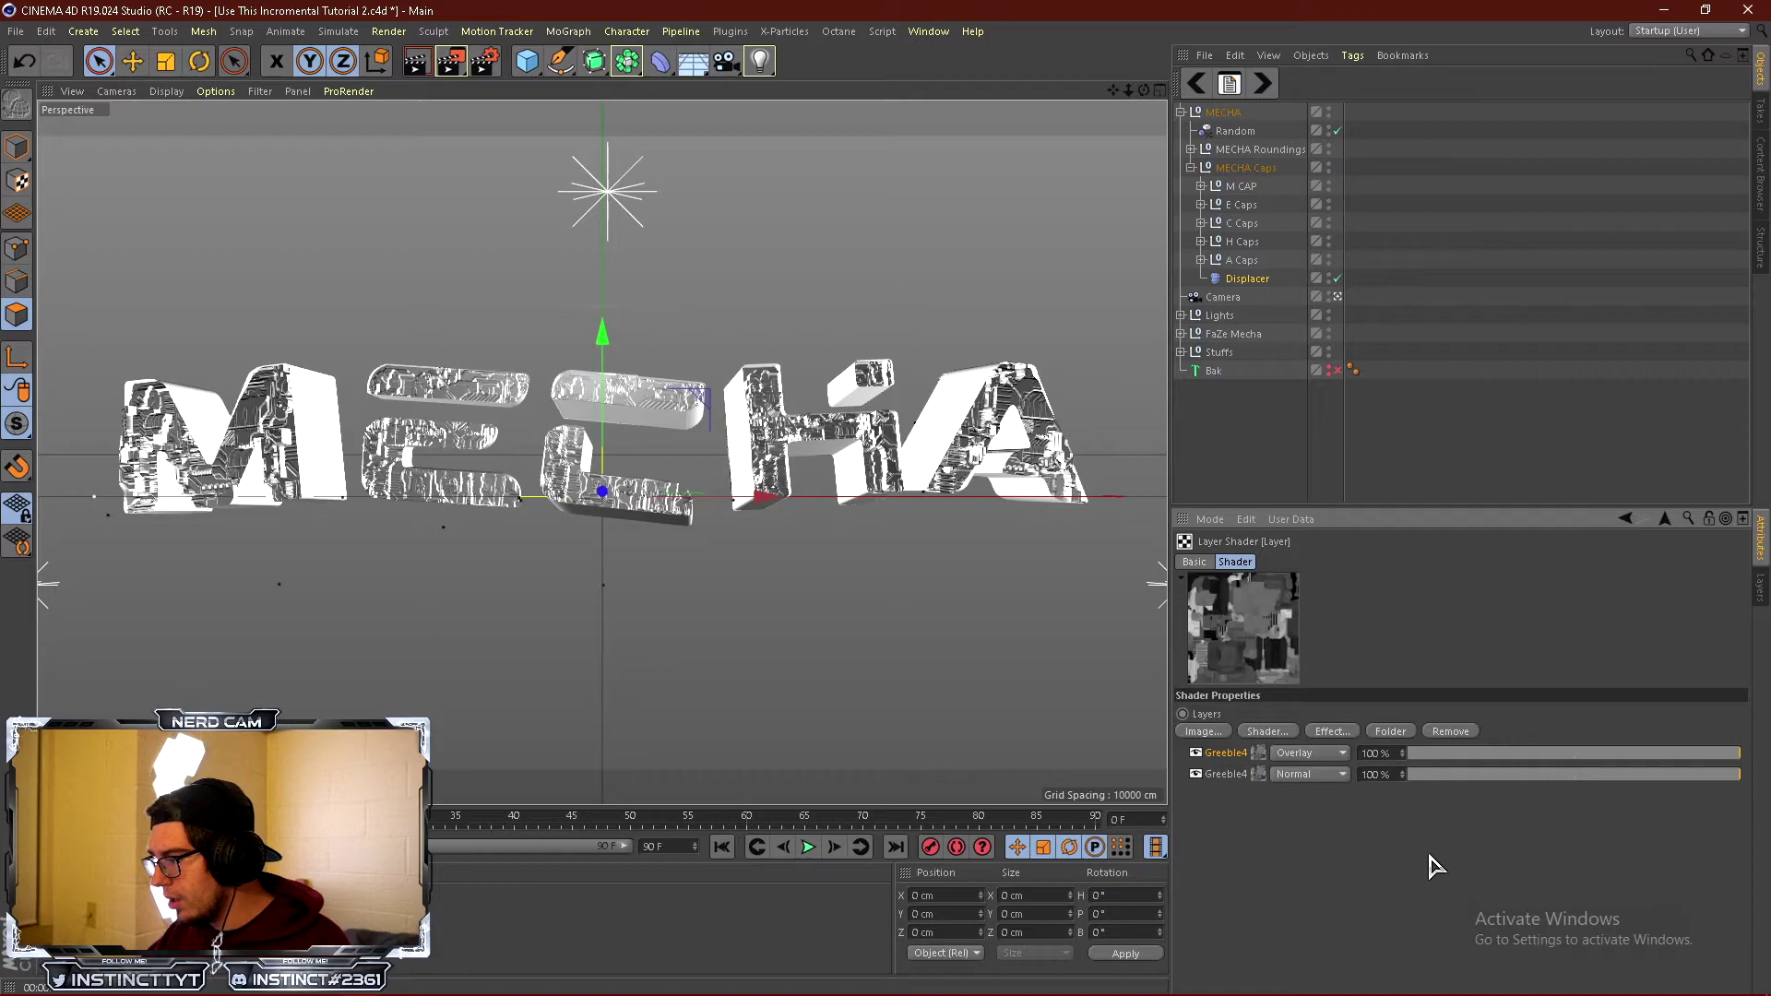
Copy the Overlay Greeble4 shader, paste it as a third layer on top, and set the new layer's blend mode to Overlay.
{"action": "left_click_drag", "start_coordinate": [1355, 508], "coordinate": [1352, 385]}
{"action": "right_click", "coordinate": [1238, 653]}
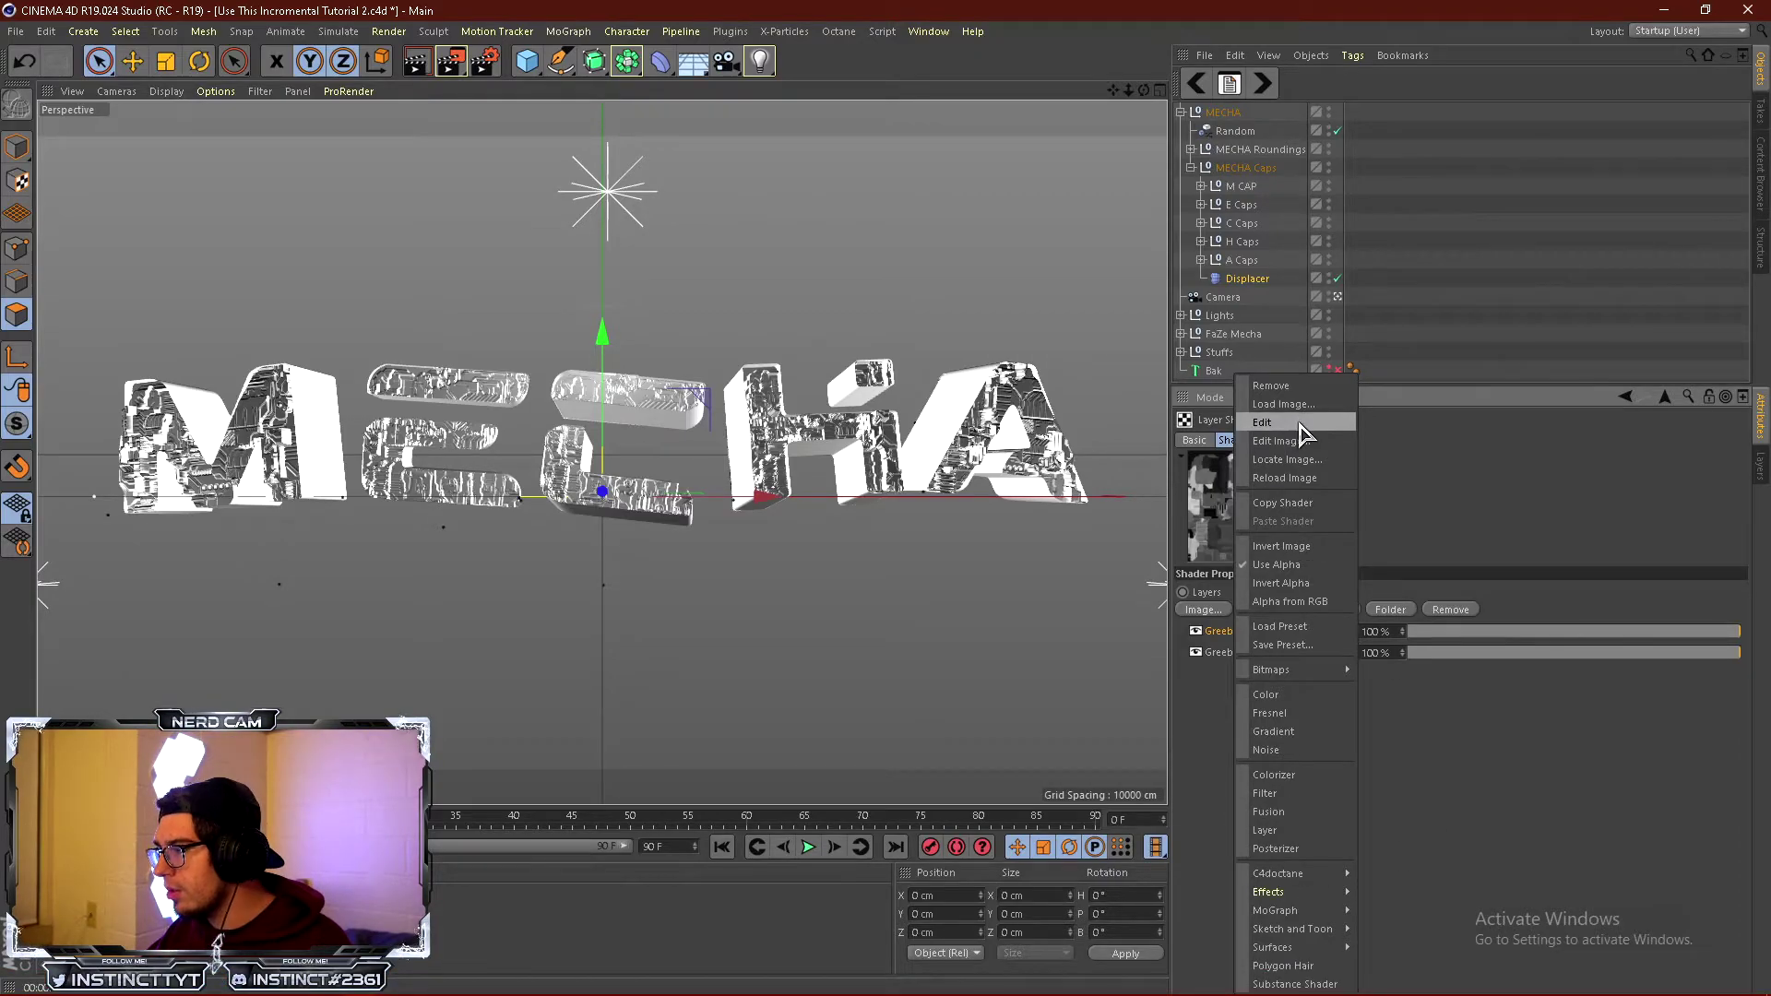
{"action": "left_click", "coordinate": [1310, 505]}
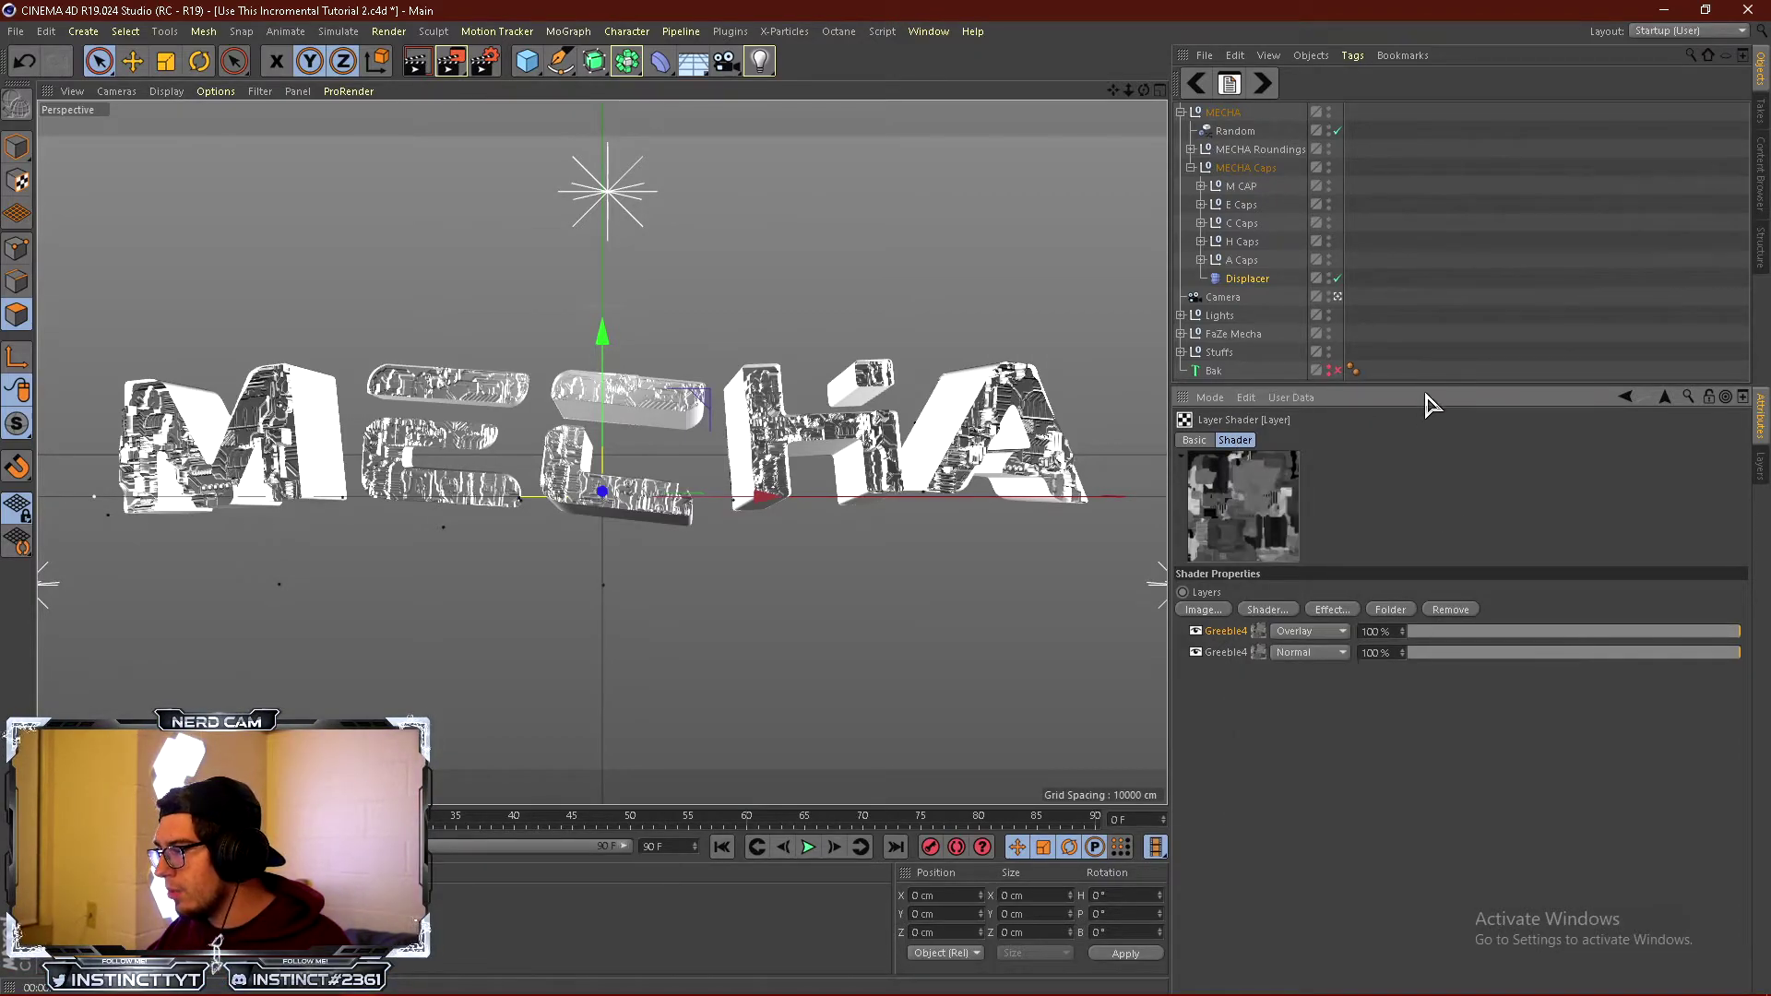
{"action": "left_click_drag", "start_coordinate": [1436, 386], "coordinate": [1437, 453]}
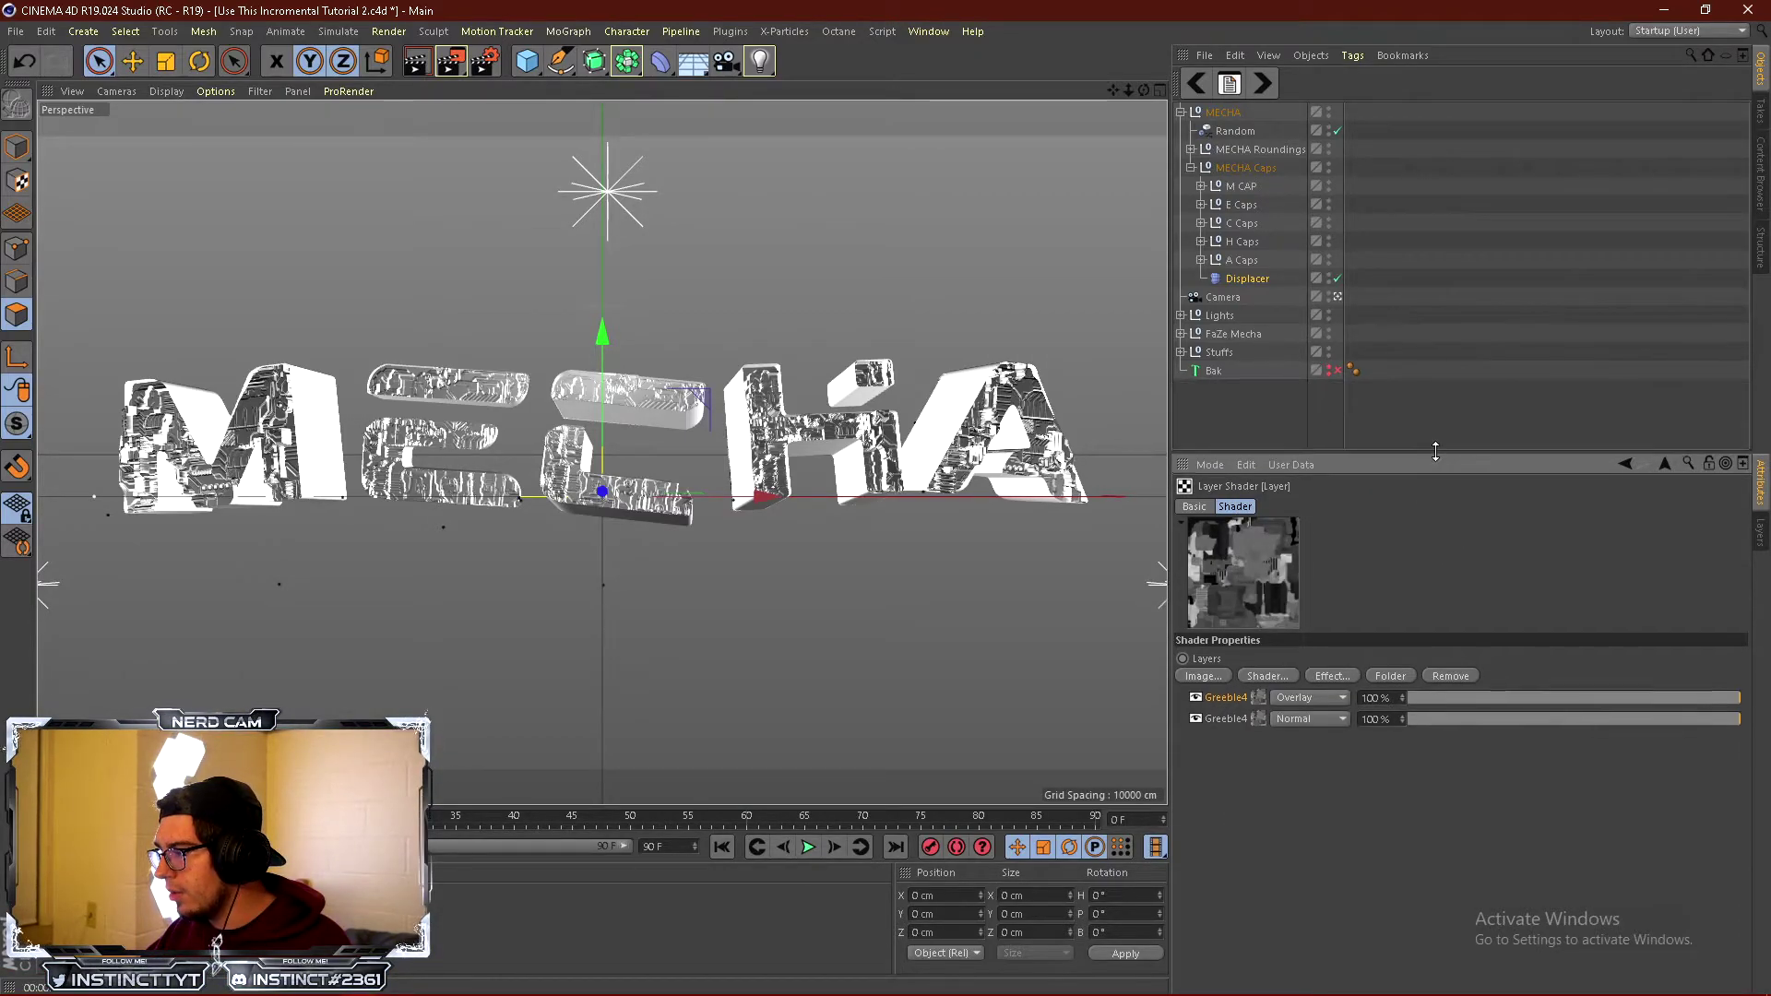
{"action": "left_click", "coordinate": [1266, 680]}
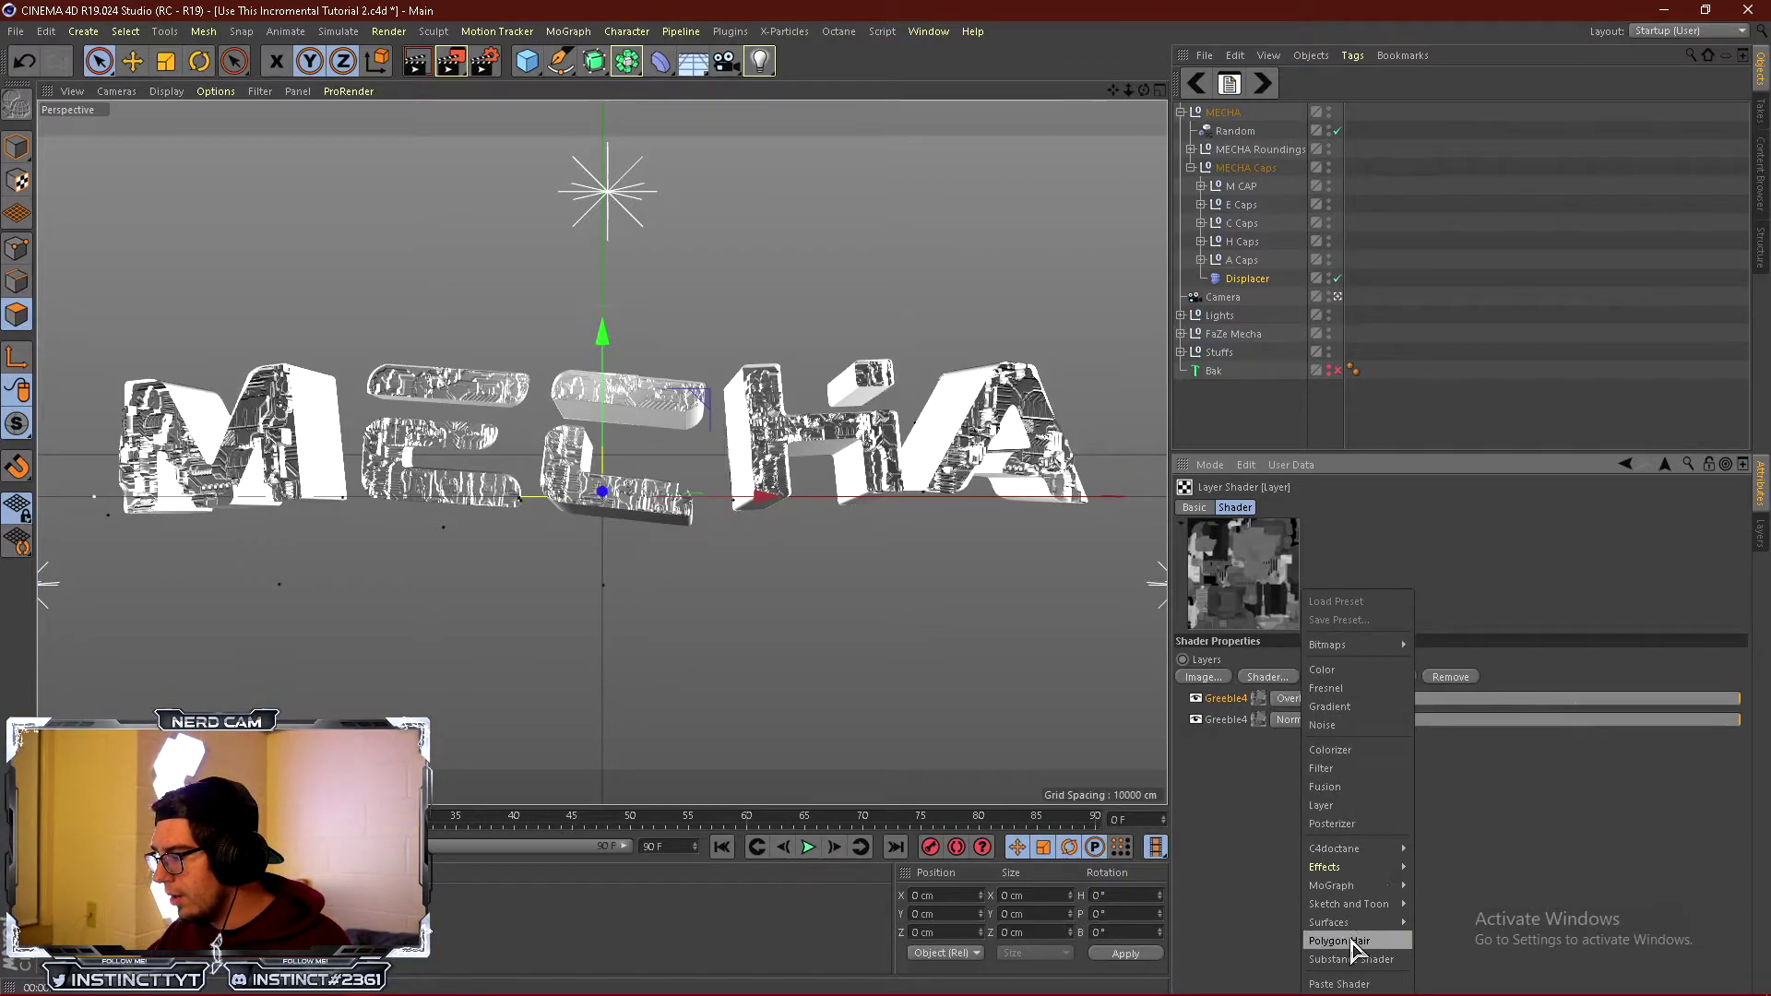
{"action": "left_click", "coordinate": [1343, 984]}
{"action": "left_click", "coordinate": [1310, 698]}
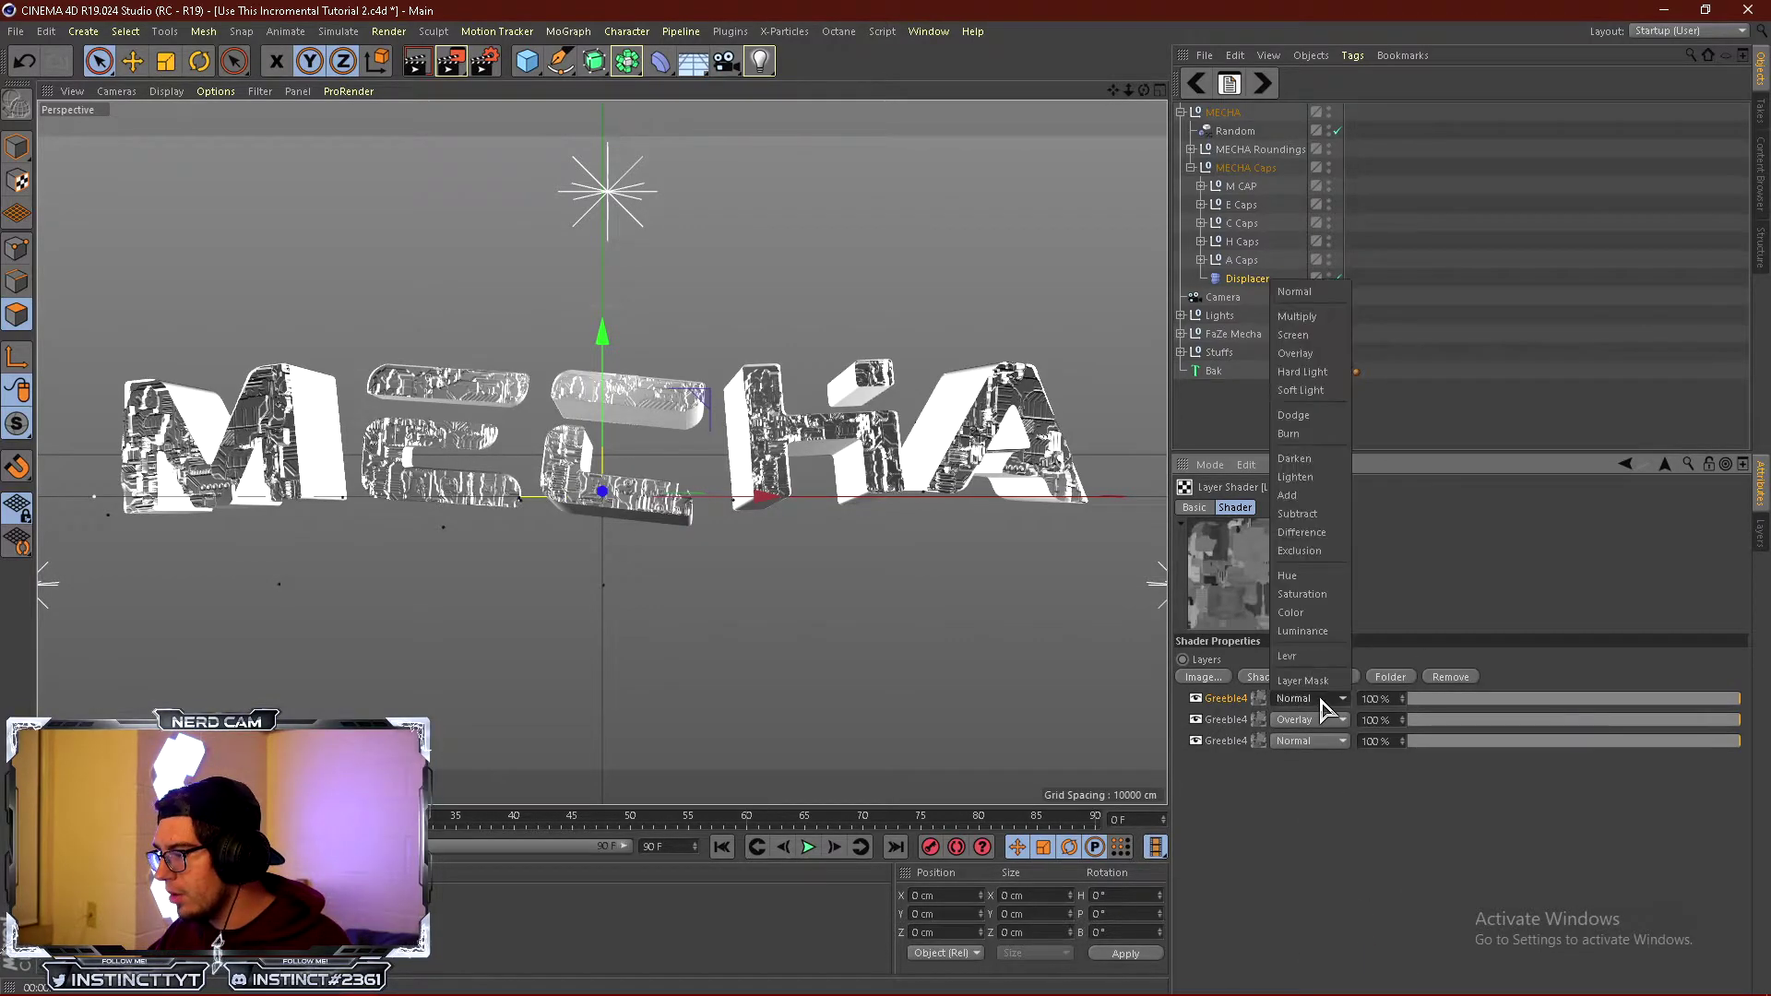
{"action": "left_click", "coordinate": [1297, 353]}
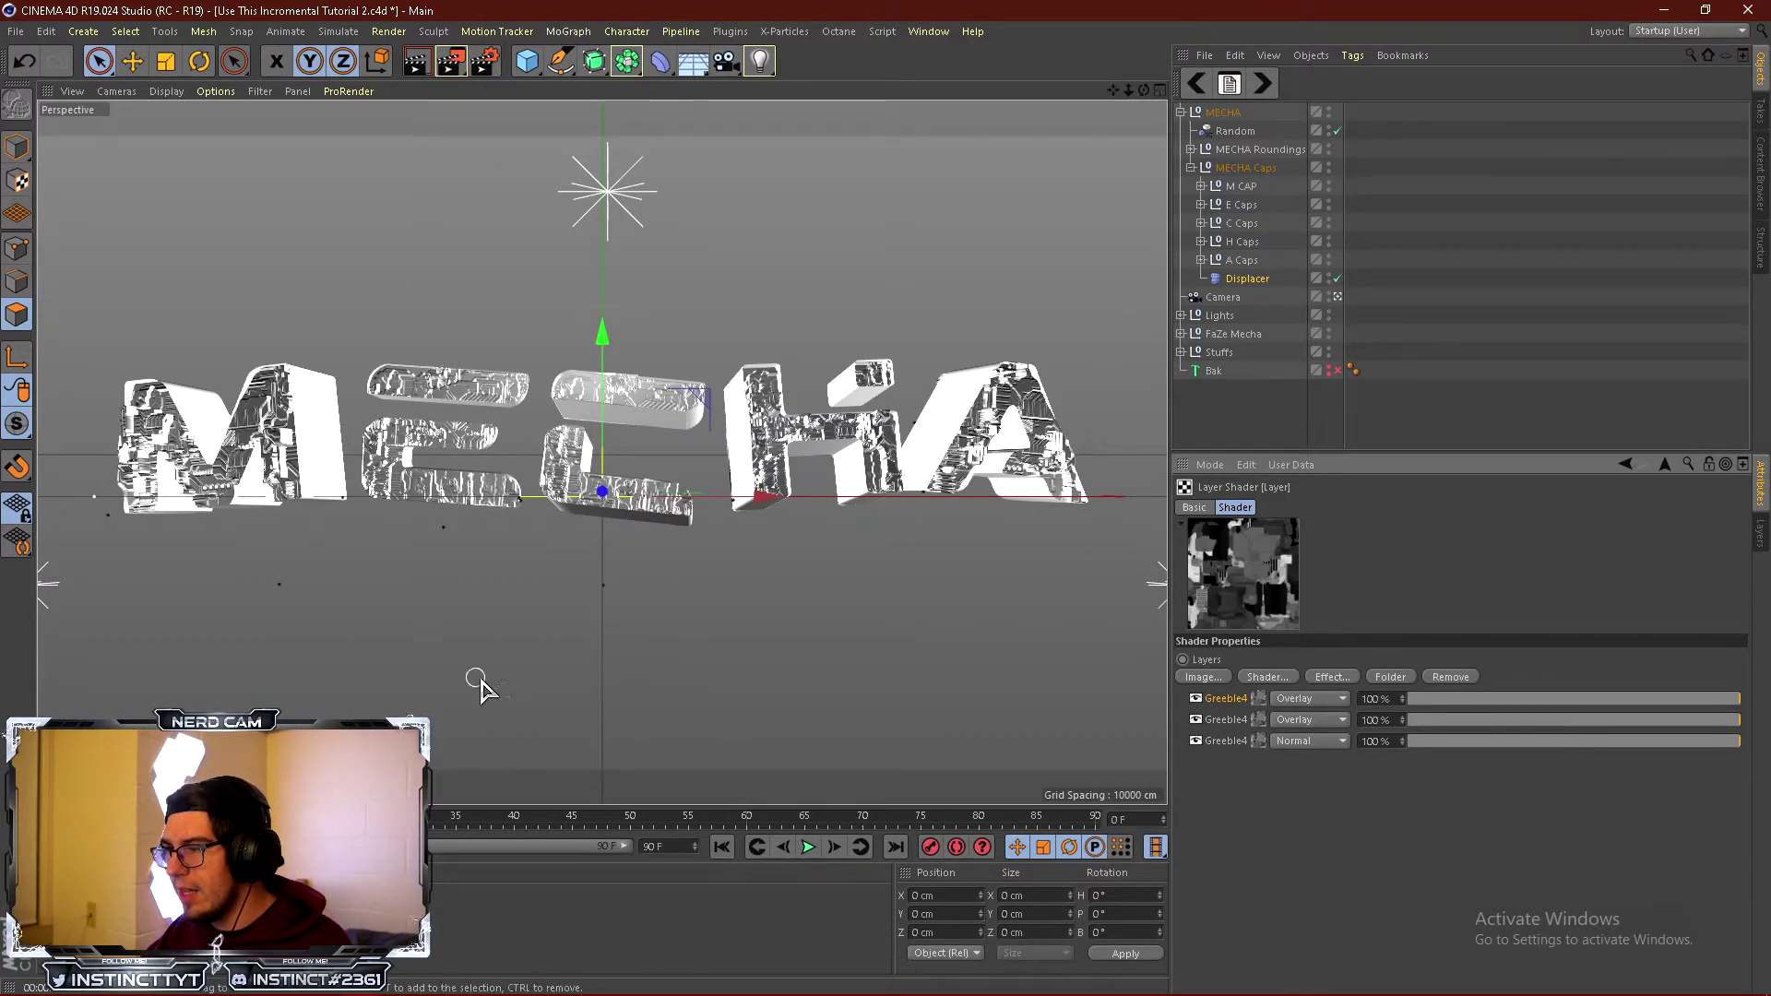
Activate Render Region and try different opacities for the top Greeble4 layer, ending at 100%.
{"action": "left_click_drag", "start_coordinate": [451, 61], "coordinate": [523, 90]}
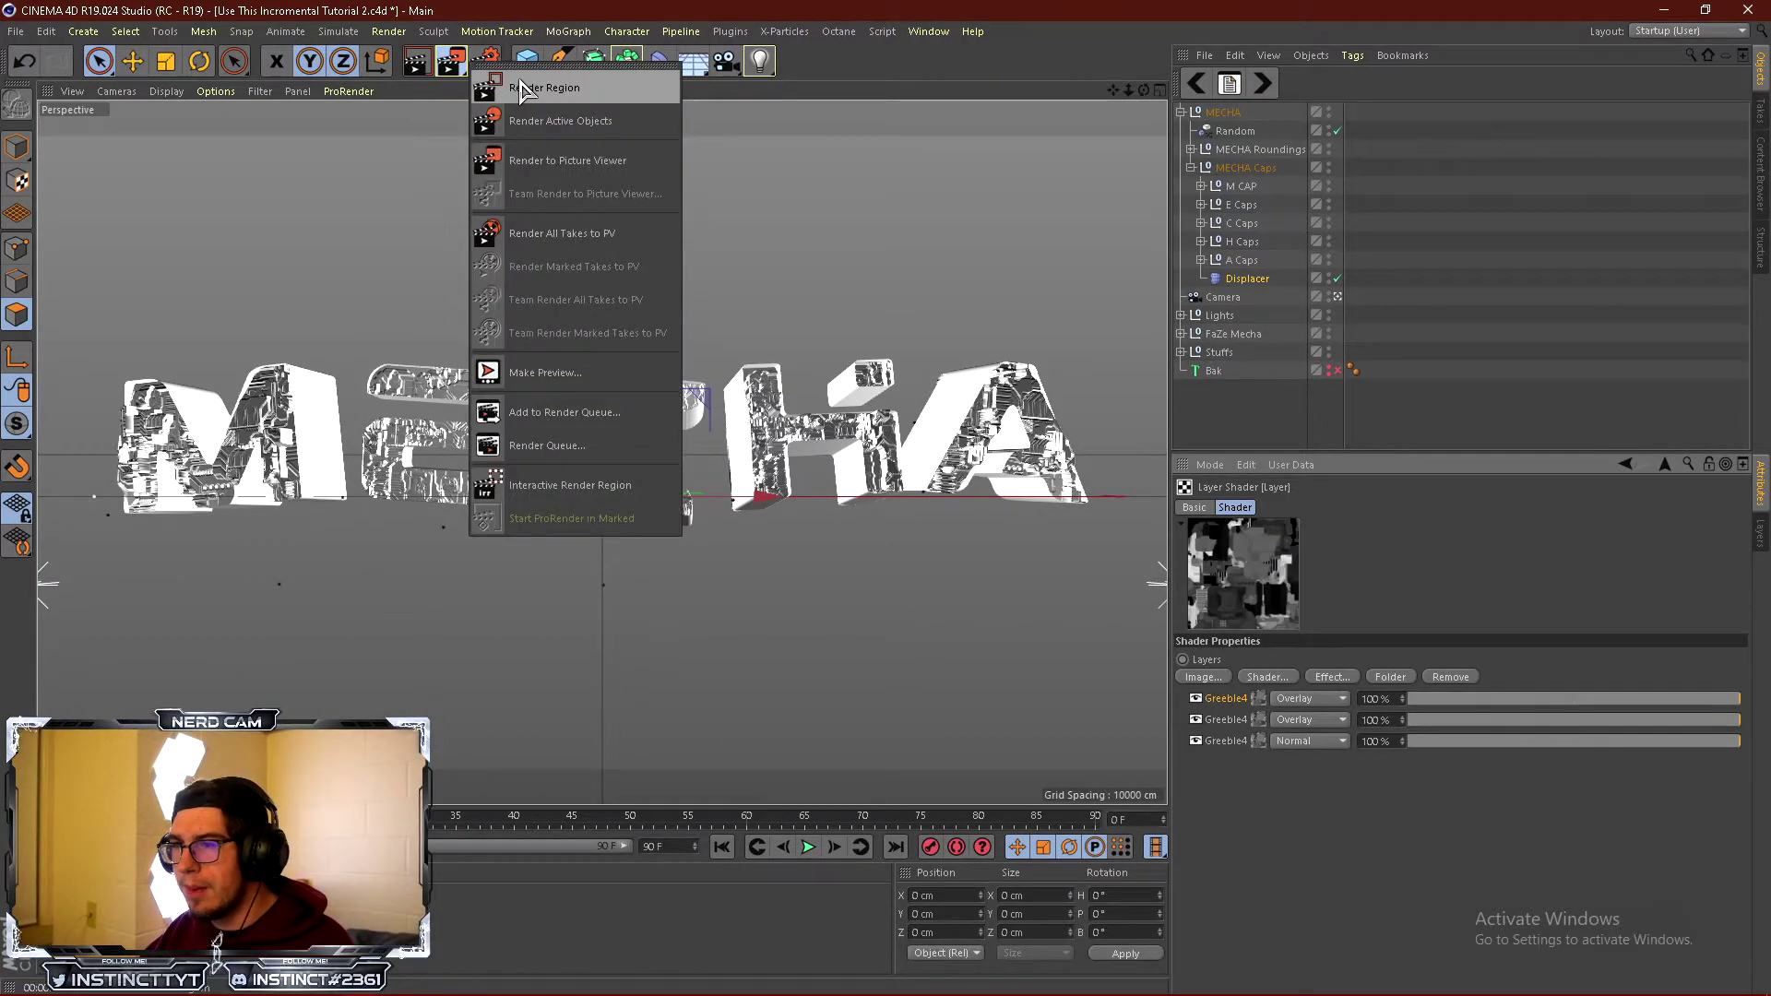
{"action": "left_click", "coordinate": [523, 88]}
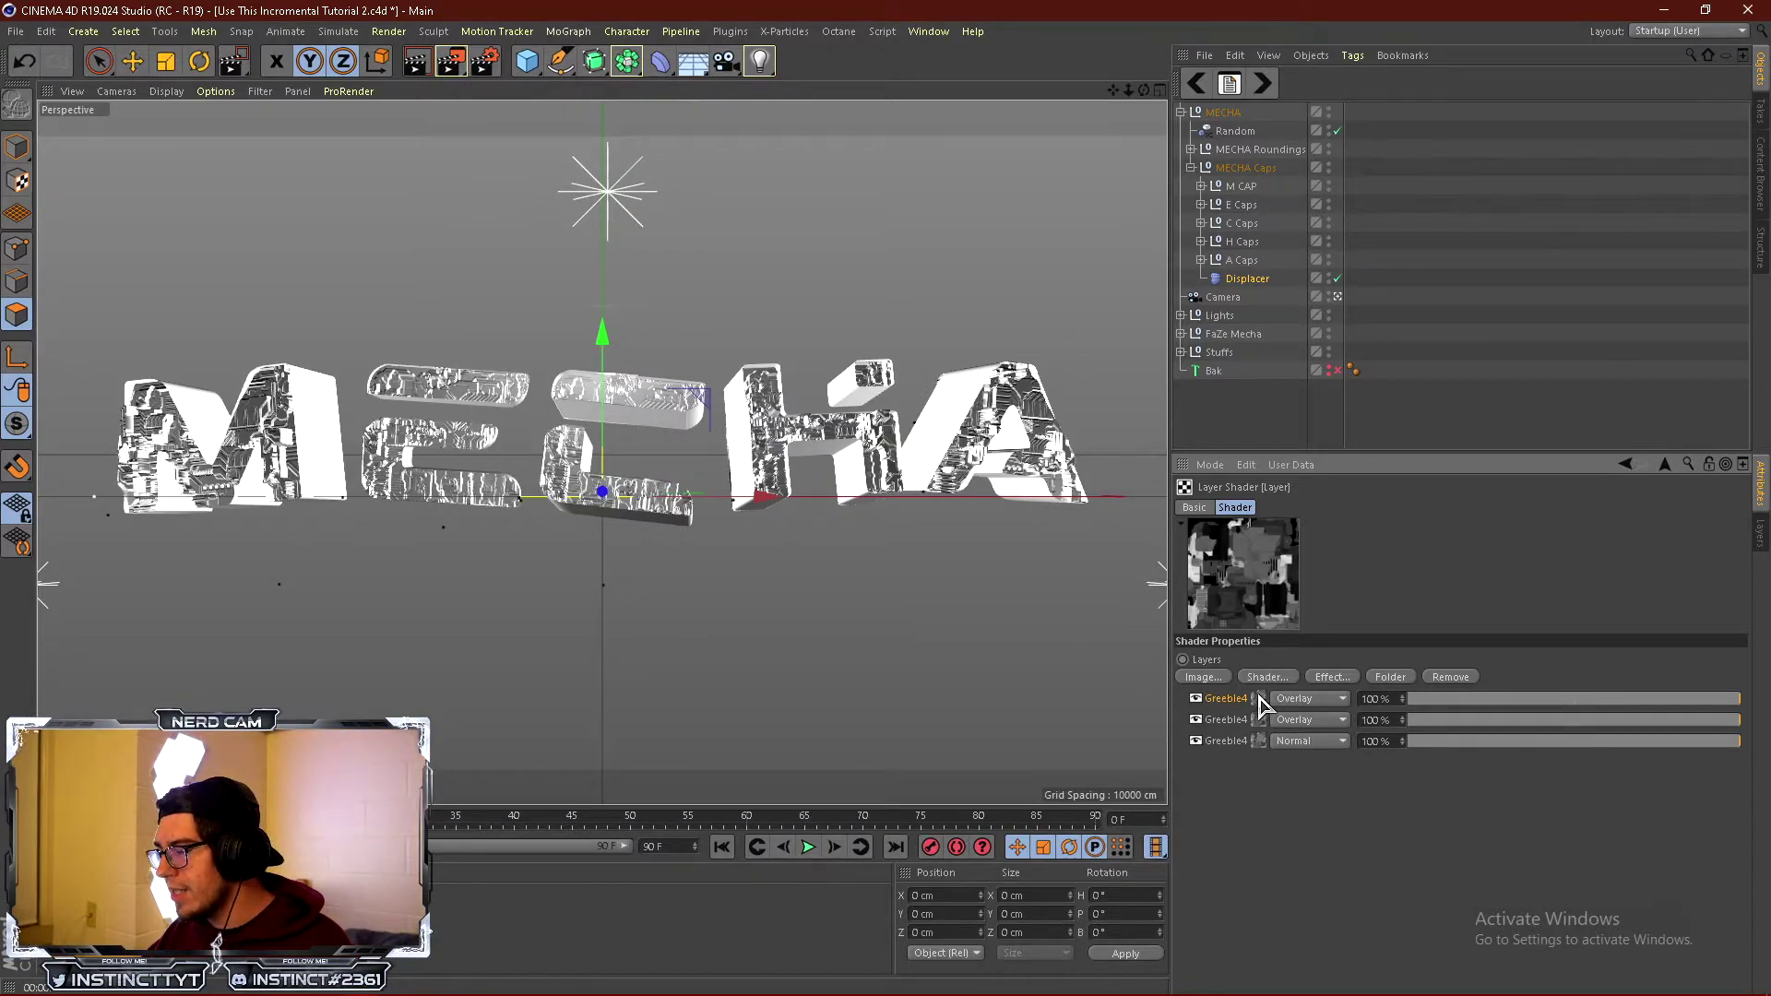
{"action": "left_click_drag", "start_coordinate": [1455, 700], "coordinate": [1708, 698]}
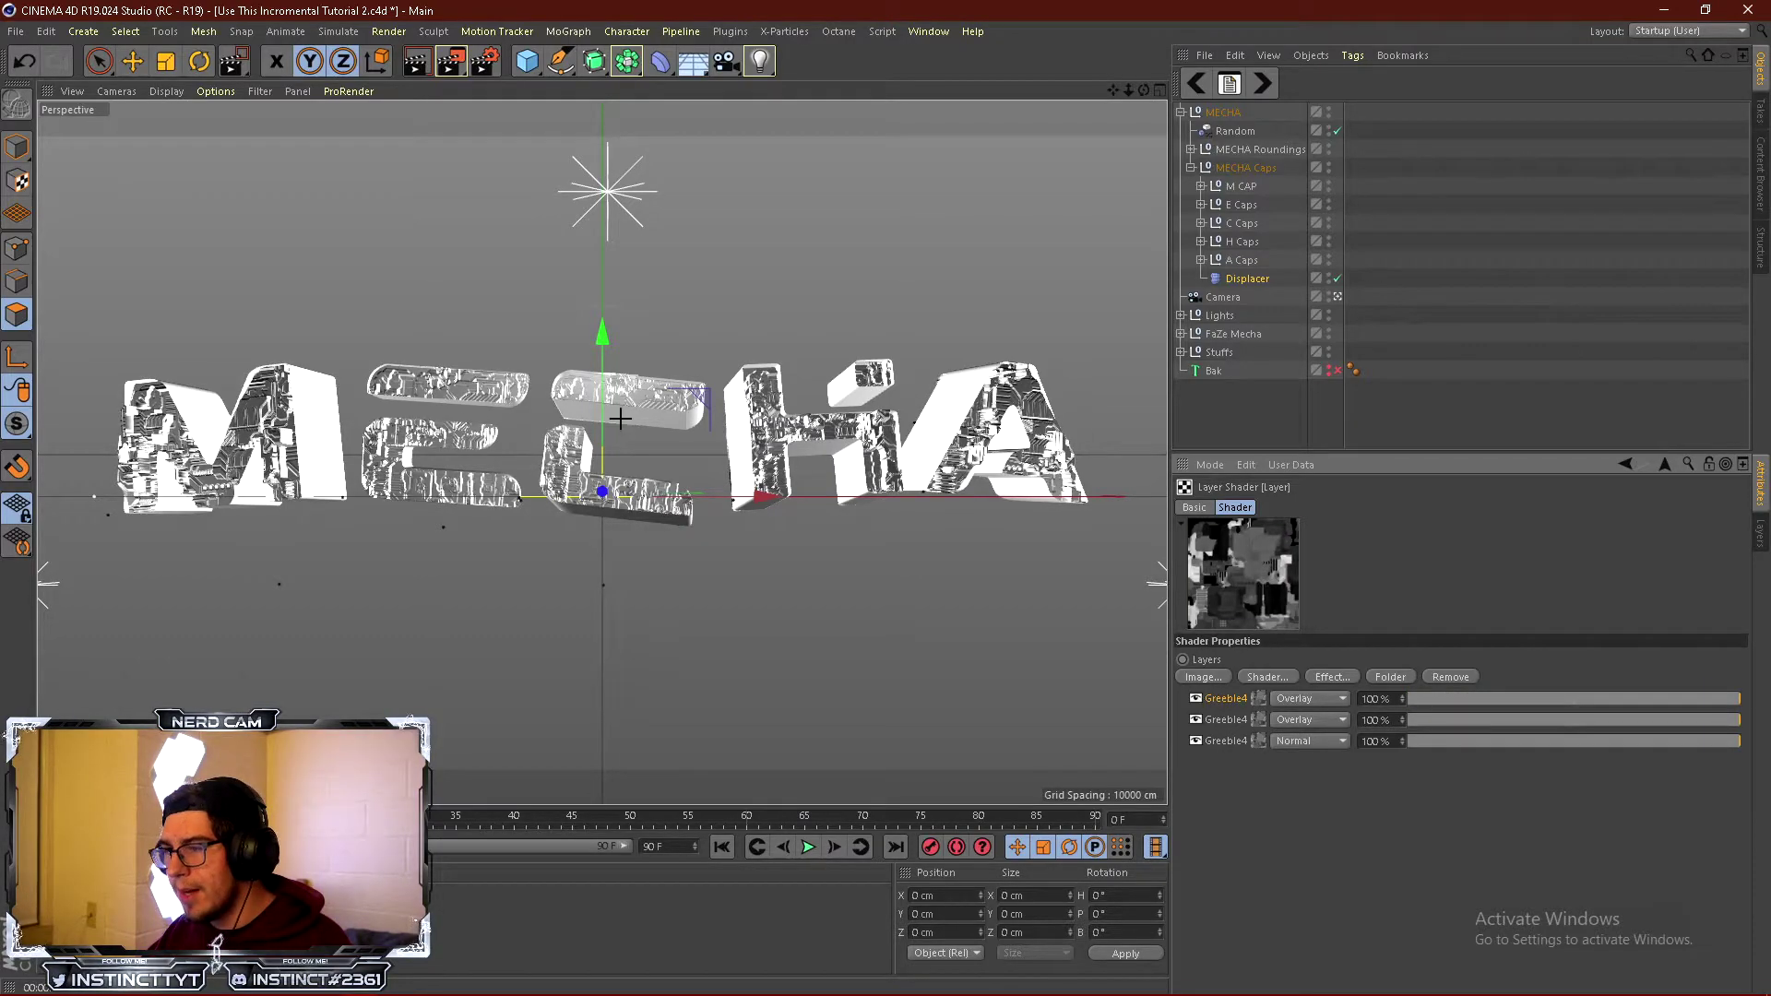
Set the MECHA Caps Displacer's height to 20 cm and render a preview of the text in the viewport.
{"action": "left_click", "coordinate": [1253, 281]}
{"action": "left_click", "coordinate": [1292, 509]}
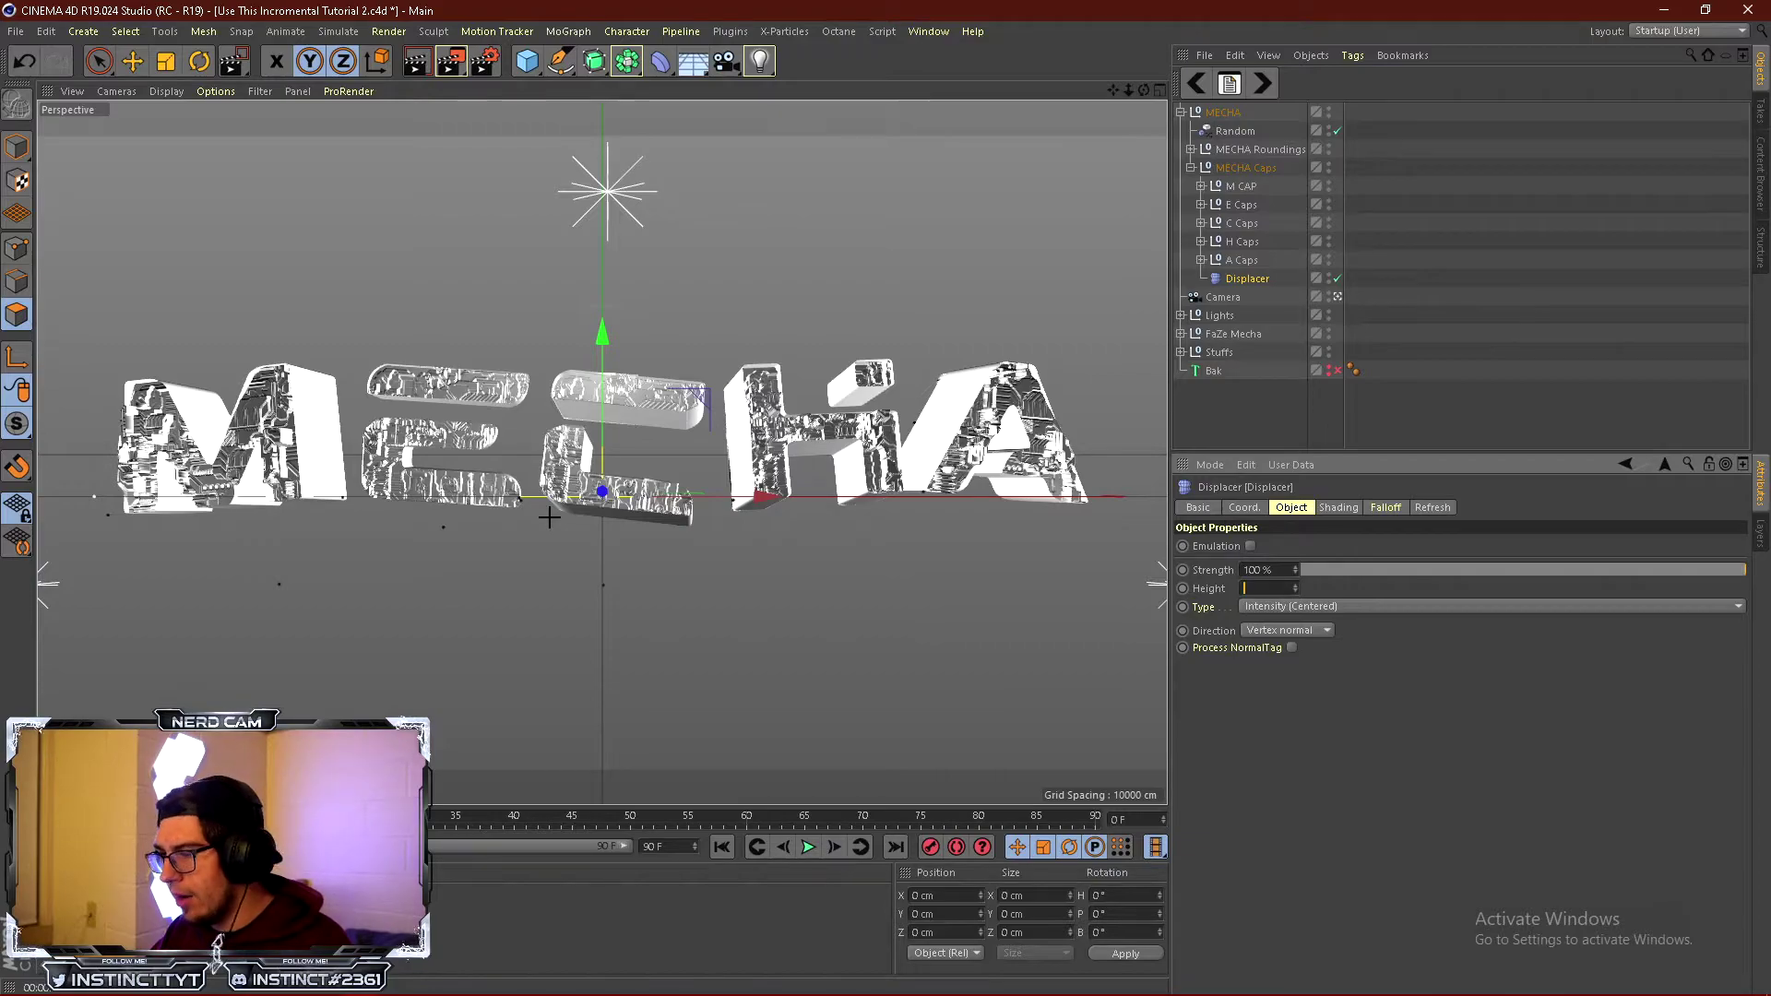
{"action": "type", "text": "20"}
{"action": "key", "text": "Return"}
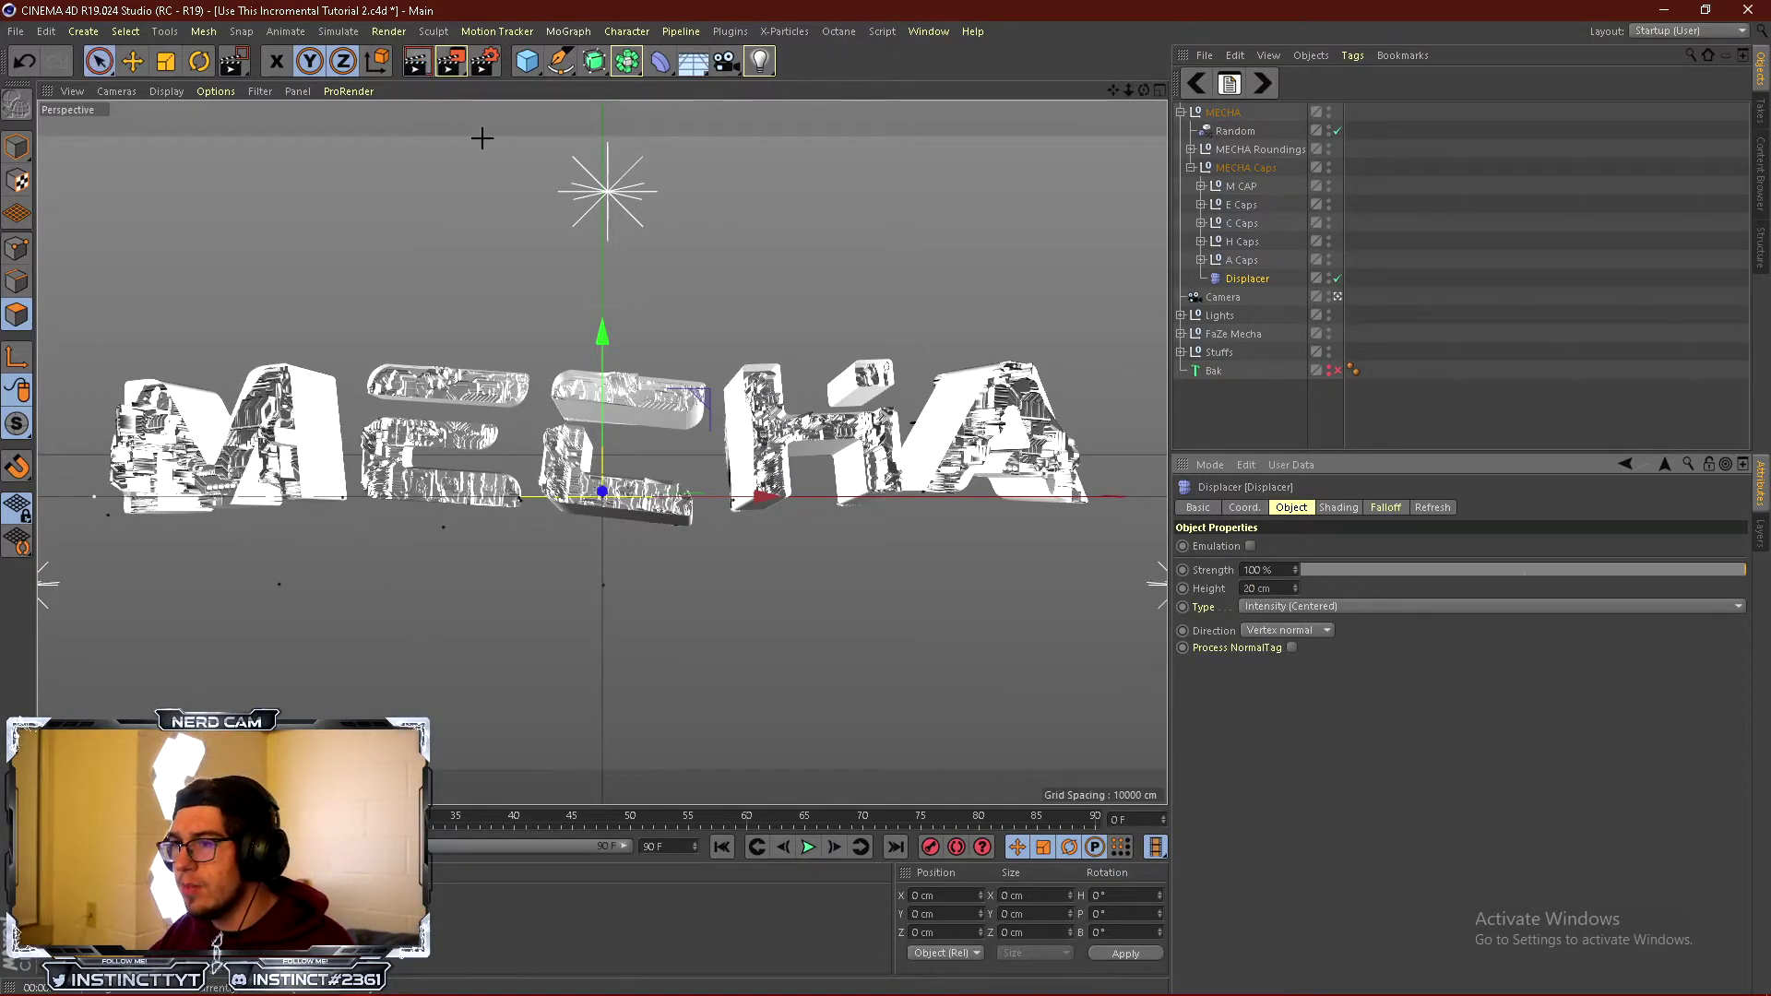
{"action": "key", "text": "ctrl+r"}
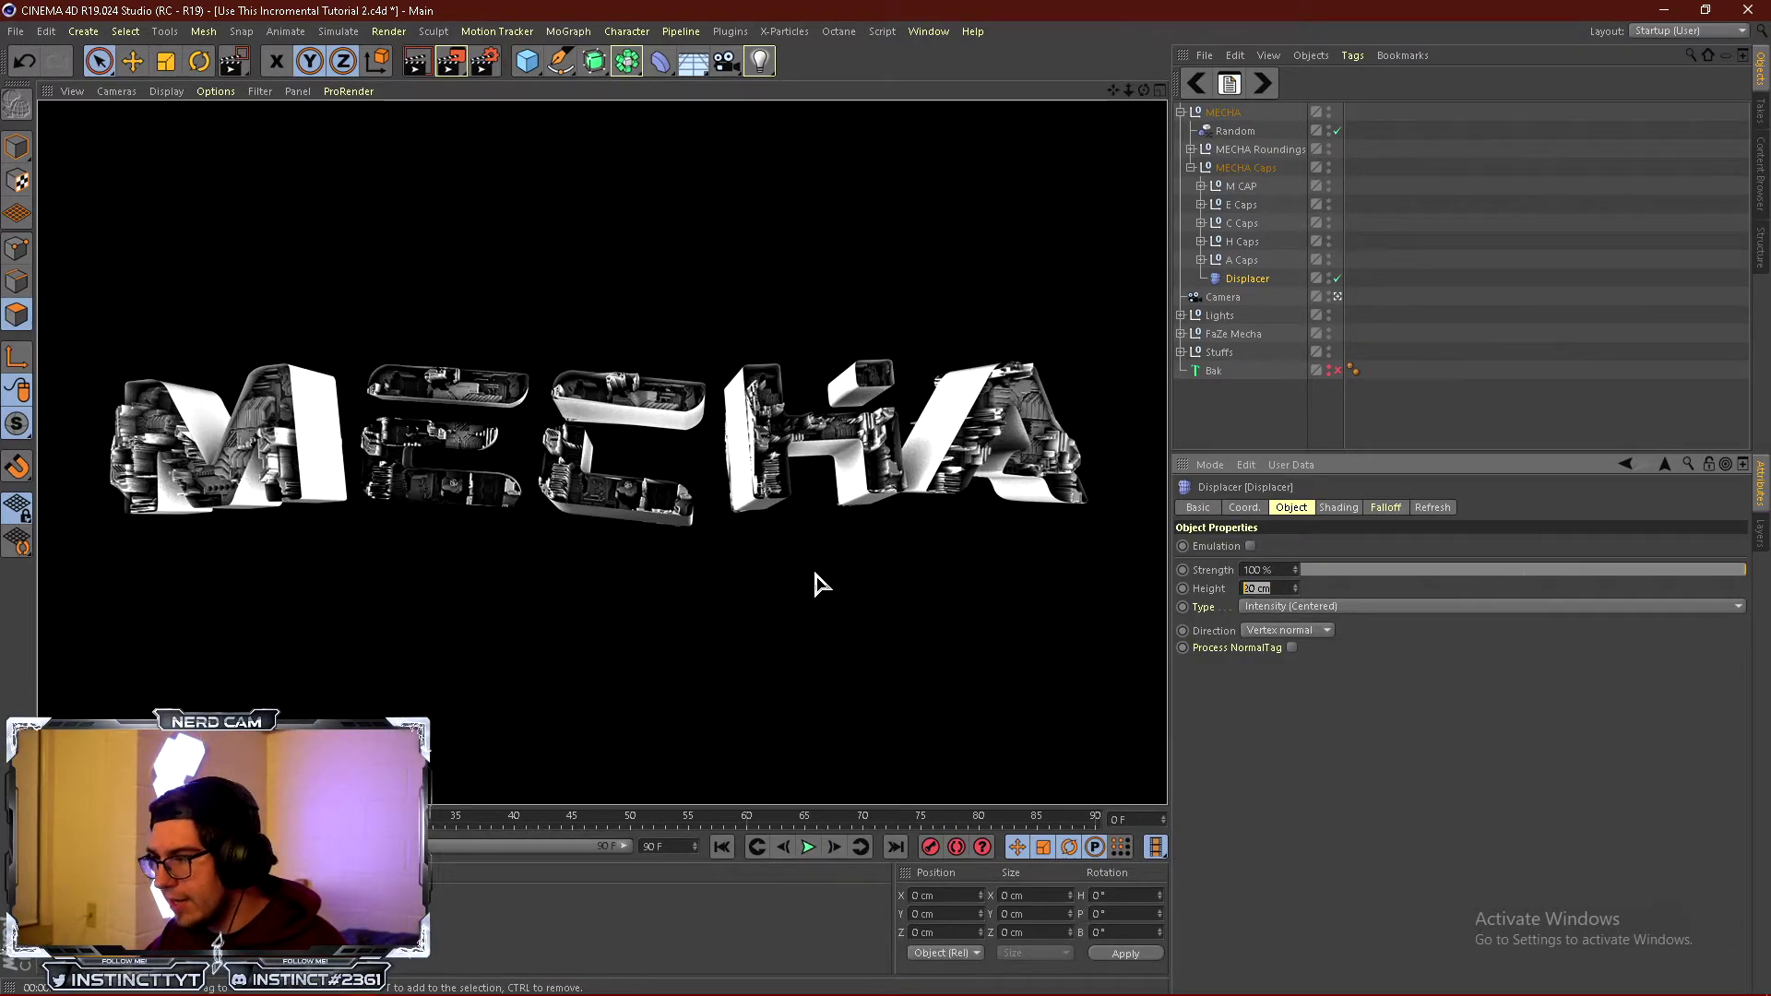
{"action": "left_click", "coordinate": [1286, 775]}
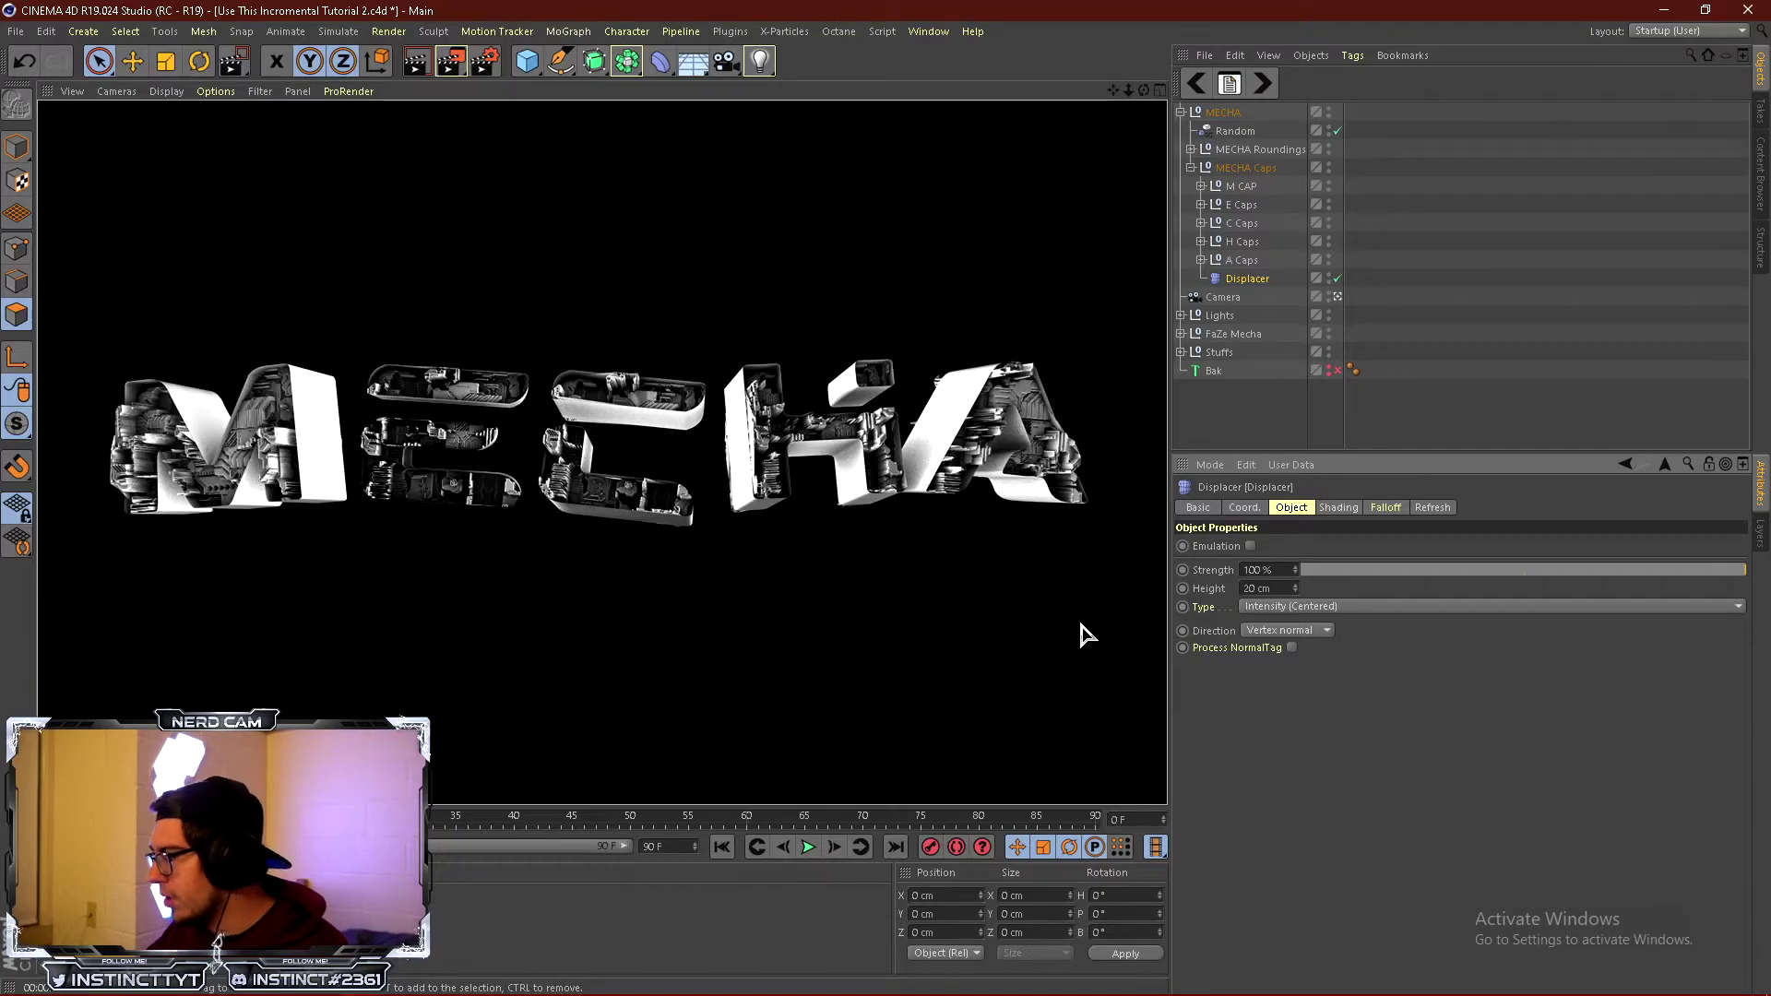
{"action": "left_click", "coordinate": [1249, 422]}
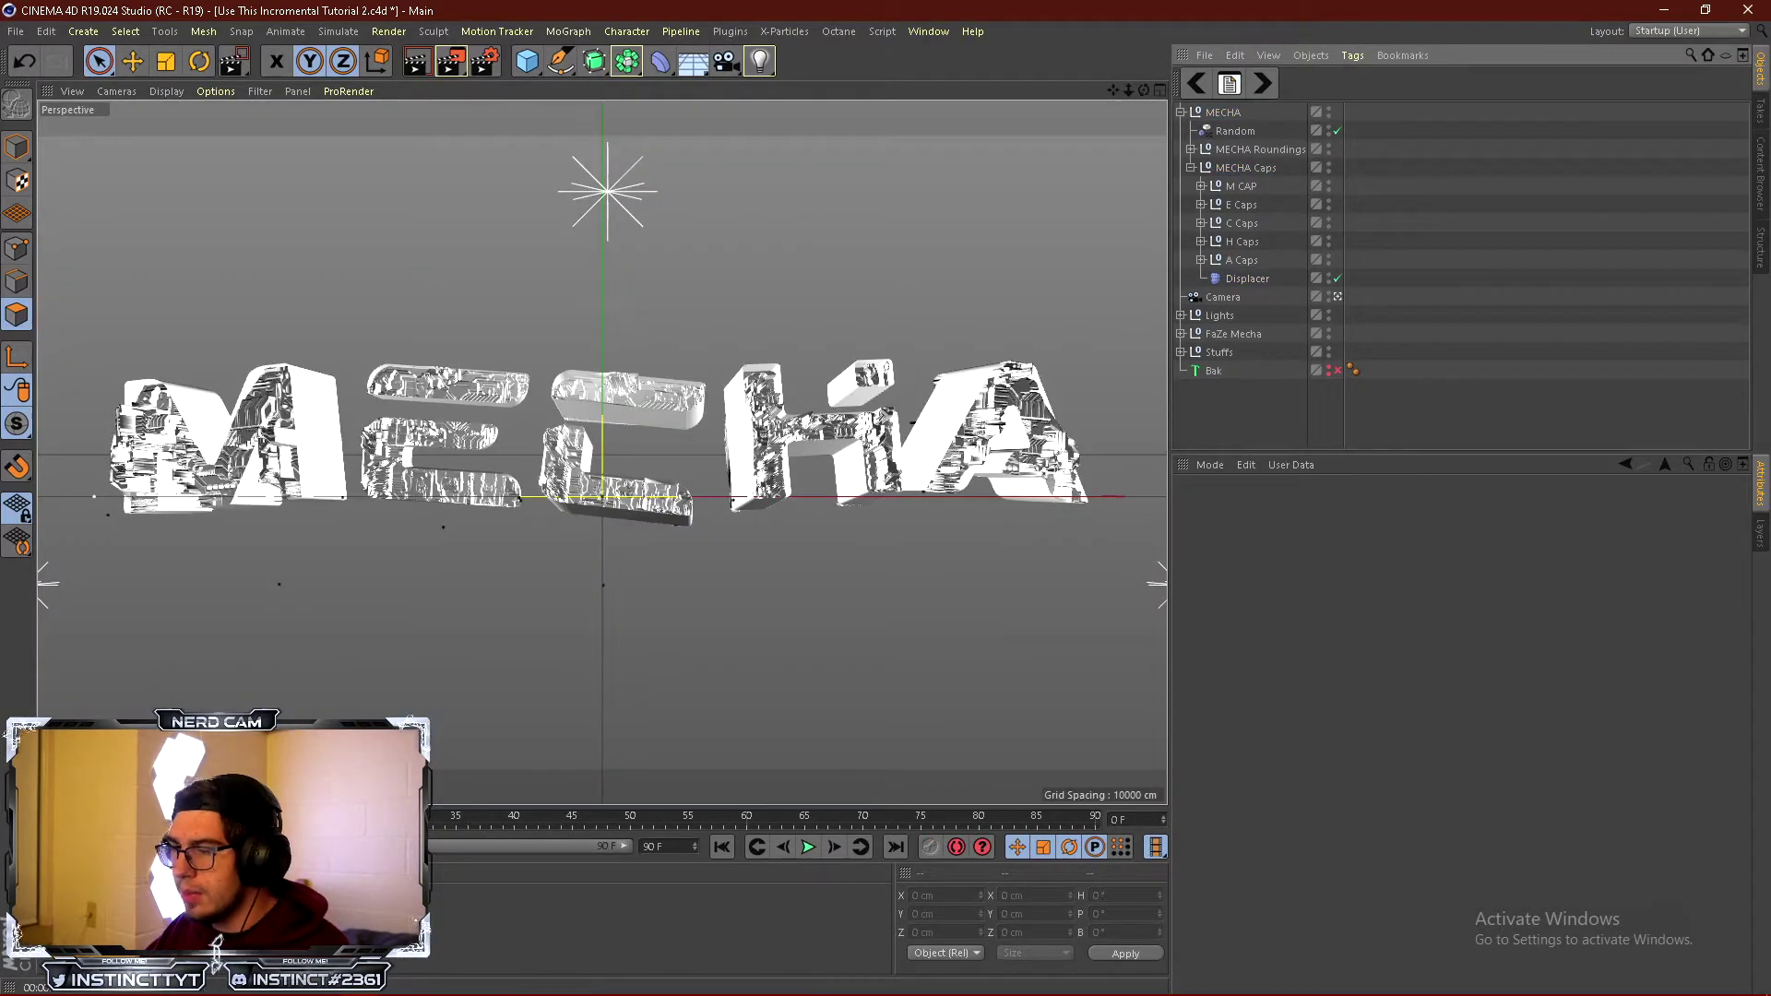
Apply the AYNPM 5 material to the MECHA Caps group with Cubic projection and seamless tiling.
{"action": "left_click", "coordinate": [240, 913]}
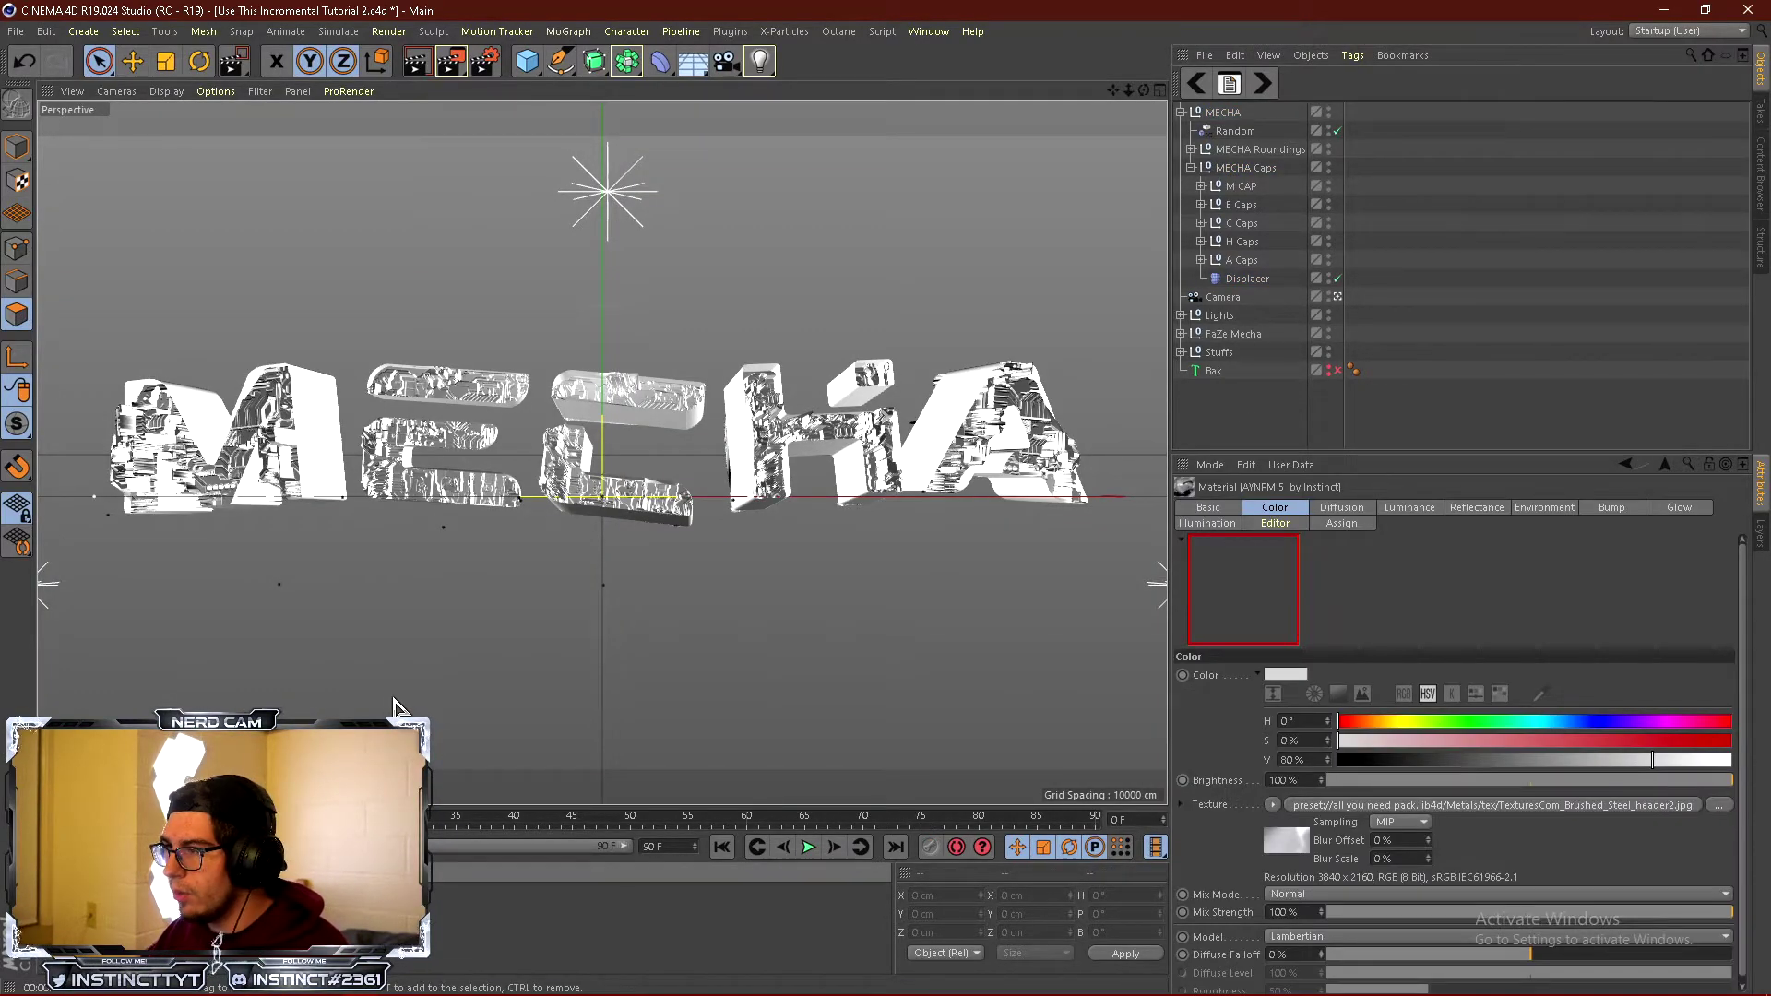
{"action": "left_click", "coordinate": [1191, 167]}
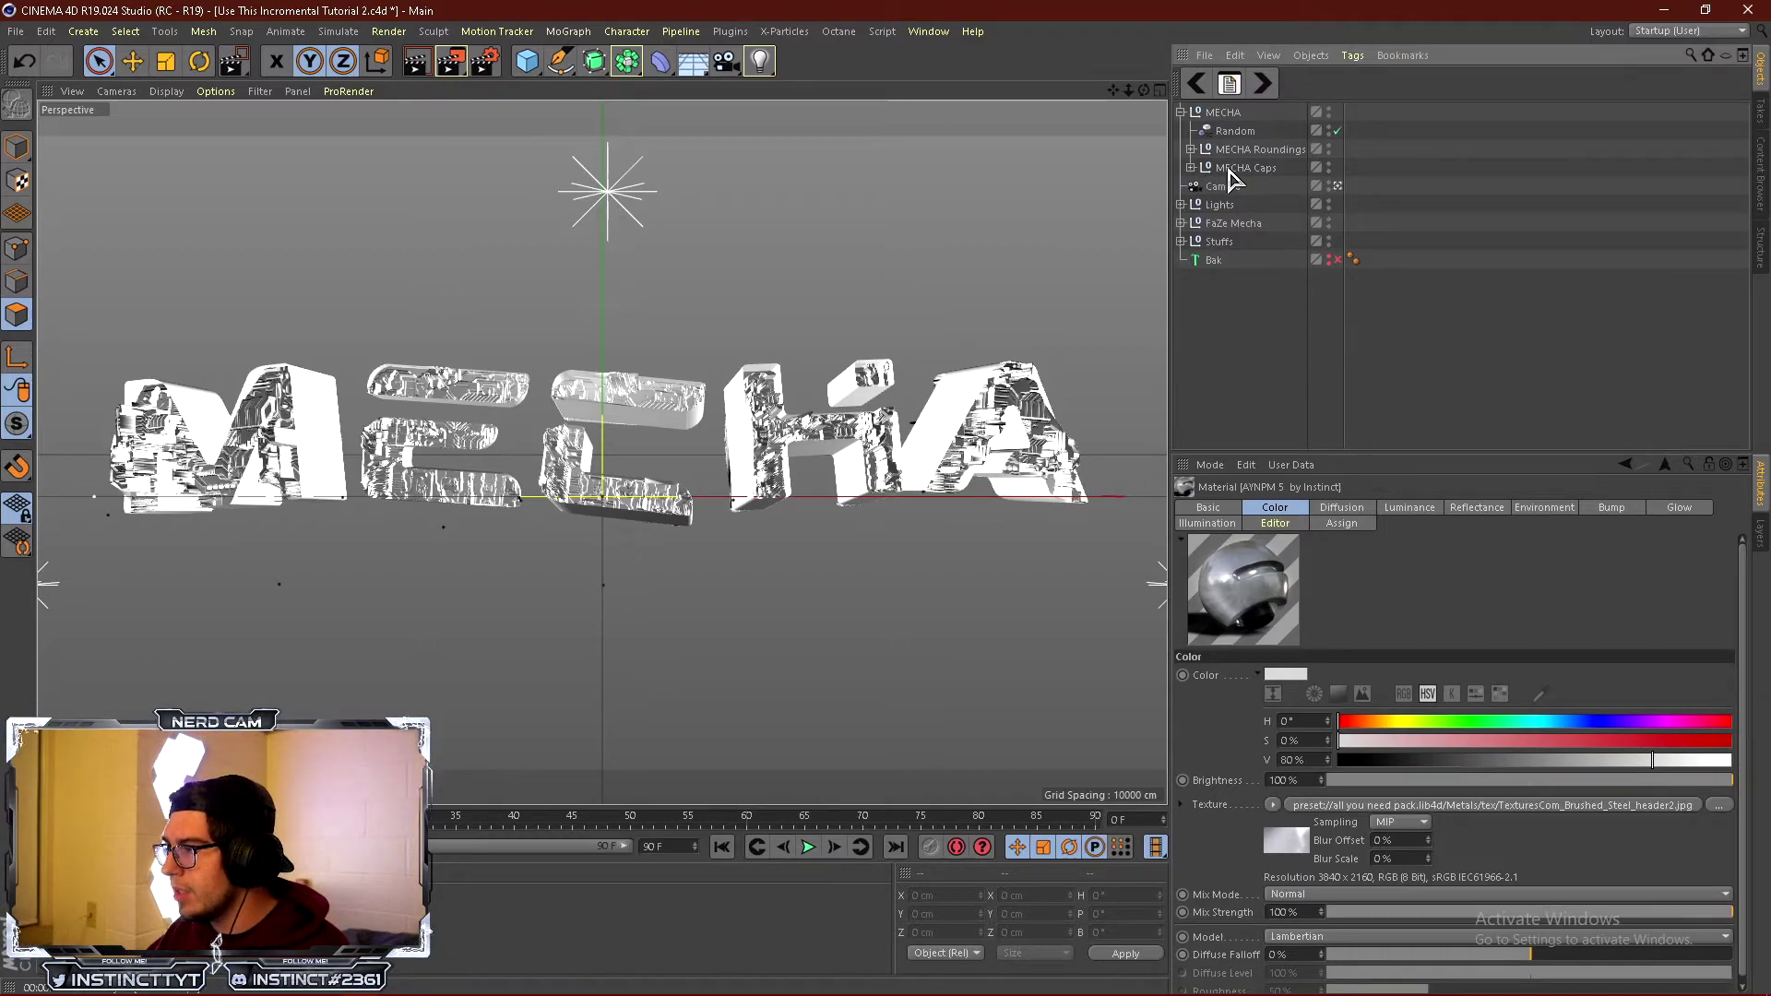
{"action": "left_click", "coordinate": [1236, 168]}
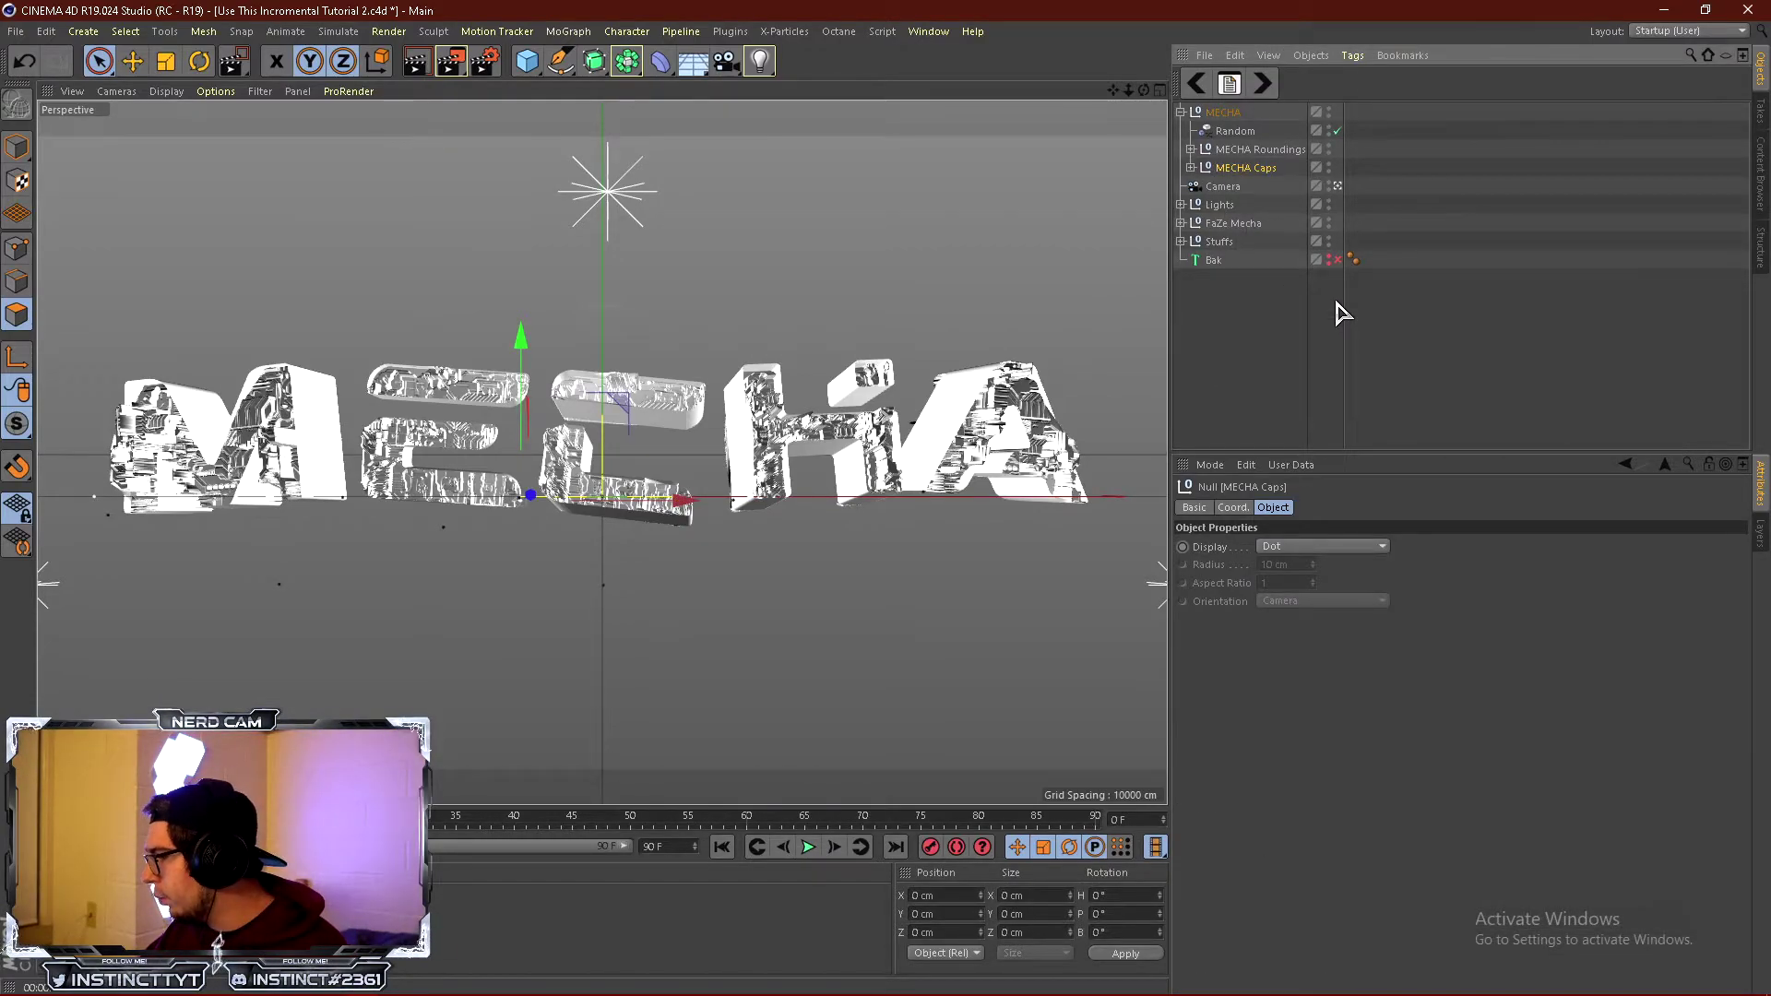
{"action": "left_click_drag", "start_coordinate": [239, 913], "coordinate": [1270, 173]}
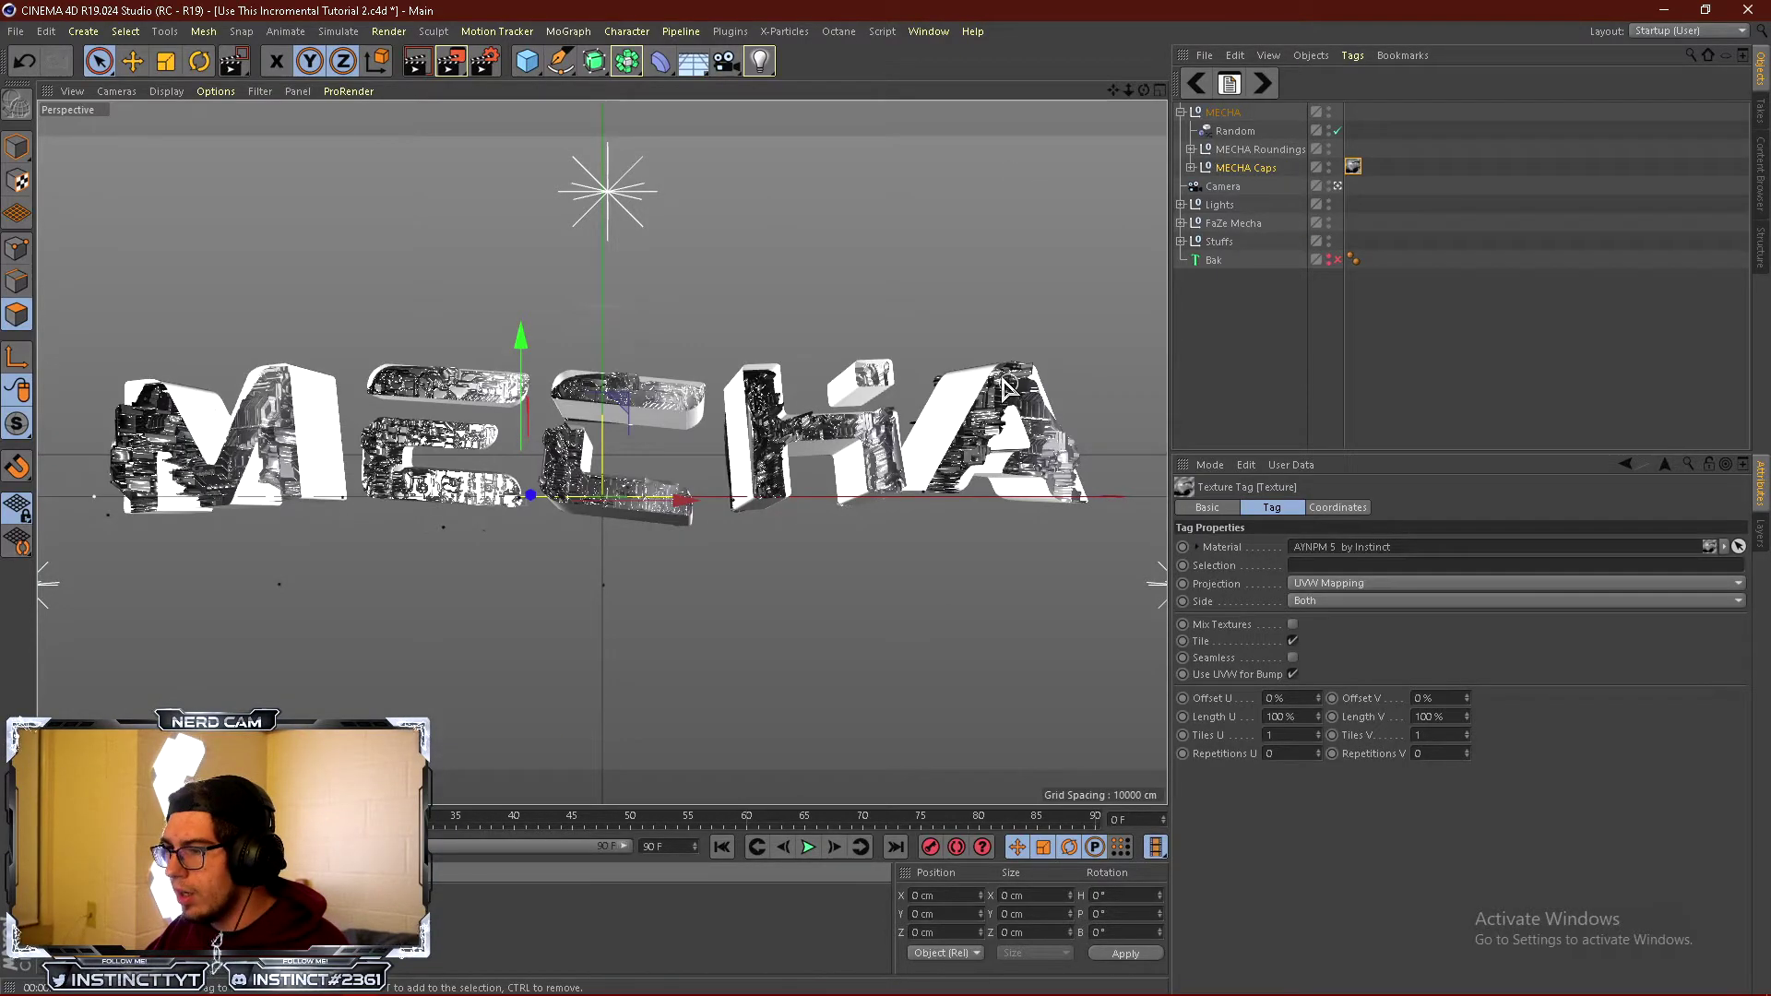
{"action": "left_click", "coordinate": [1384, 583]}
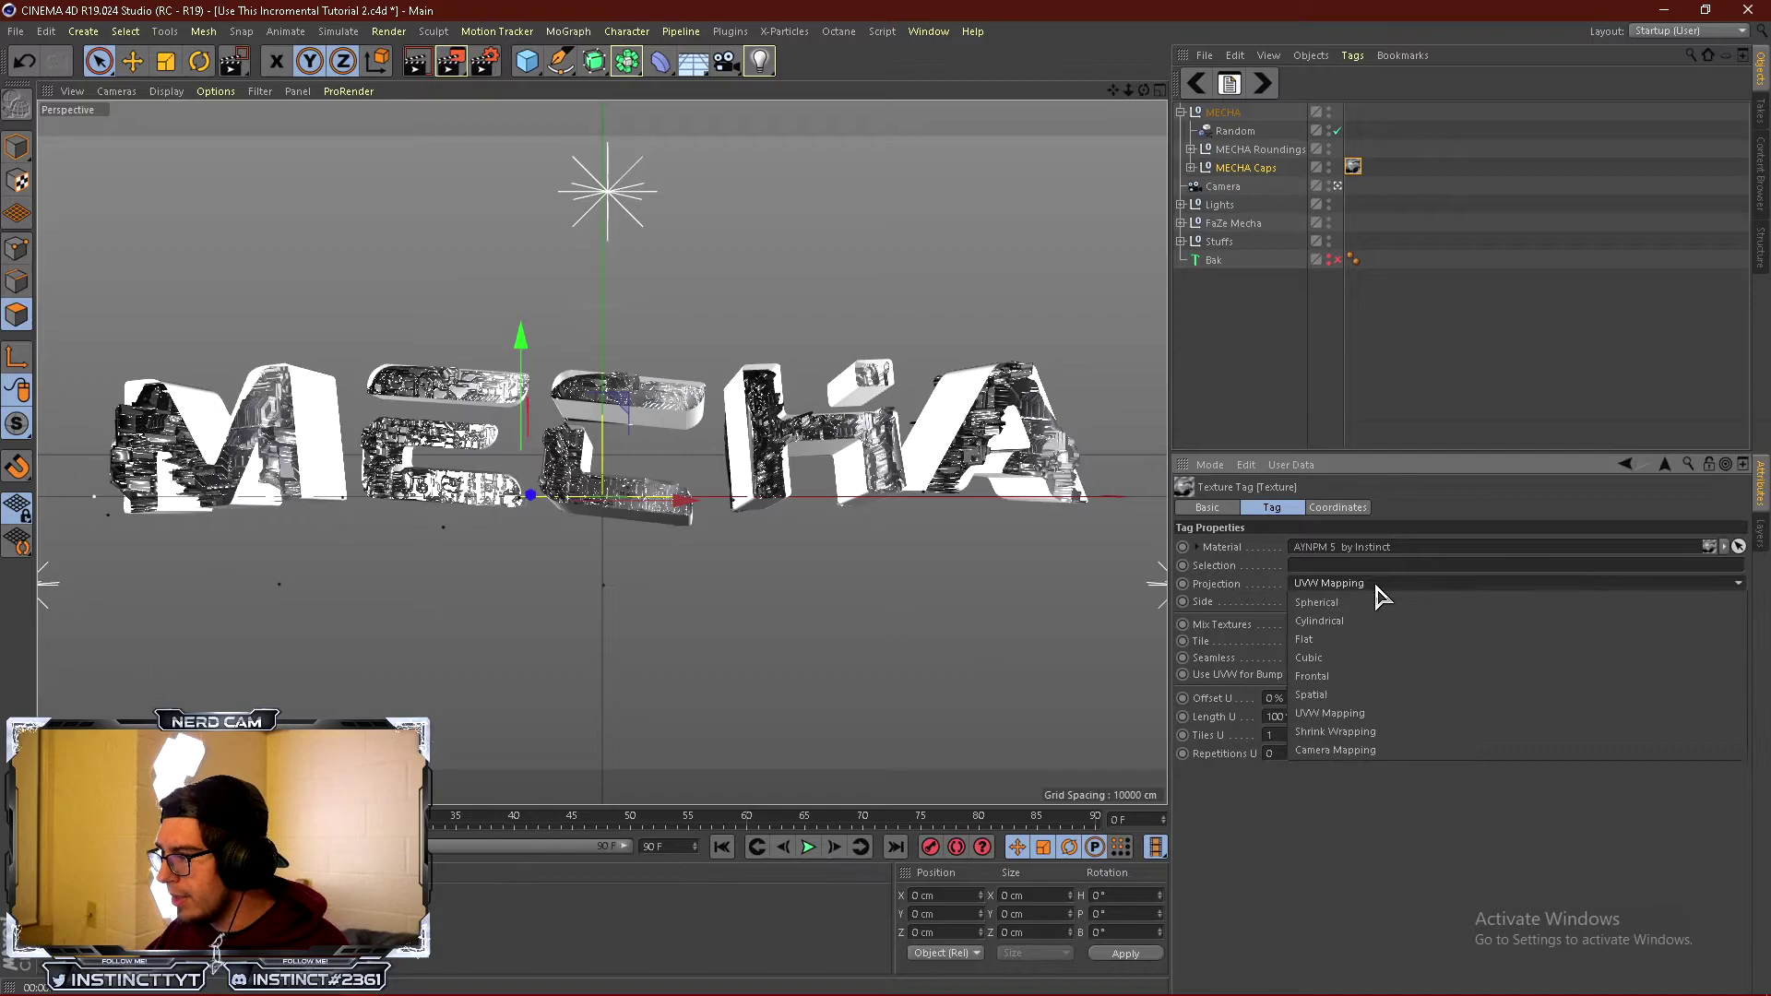
{"action": "left_click", "coordinate": [1306, 669]}
{"action": "left_click", "coordinate": [1293, 658]}
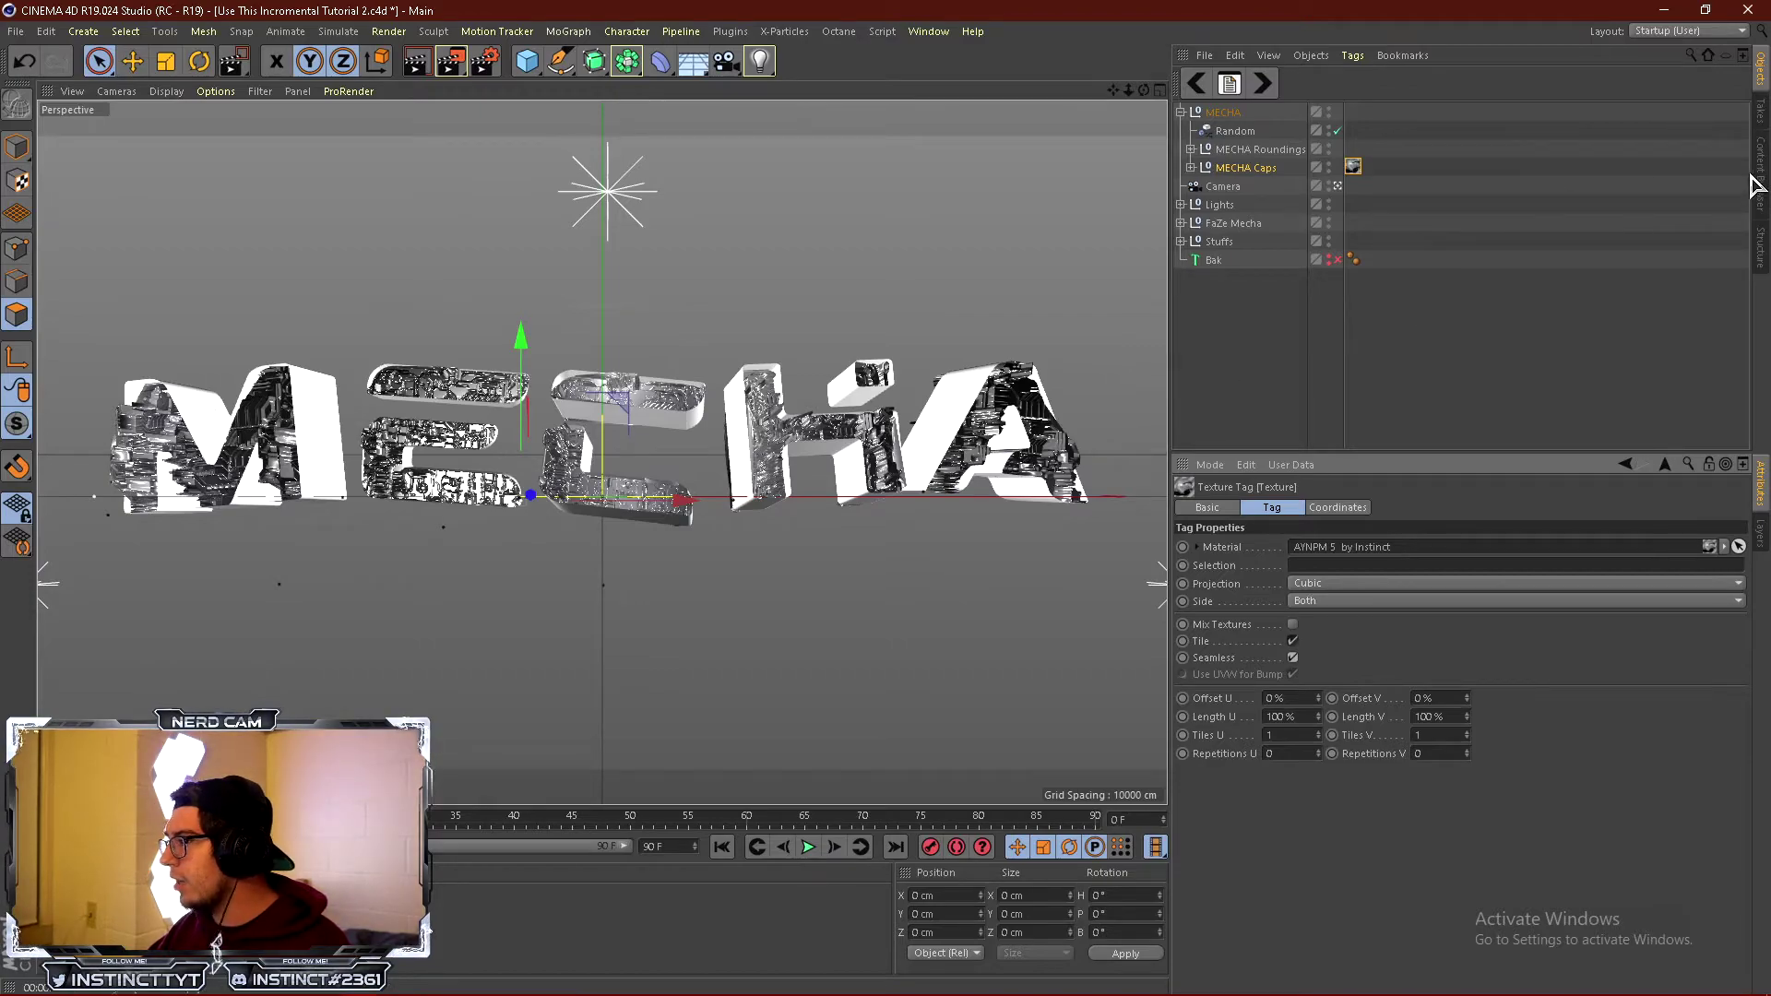
Browse the installed material presets, including the pack's Metals folder, and return to the scene's object list.
{"action": "key", "text": "shift+F8"}
{"action": "double_click", "coordinate": [1375, 88]}
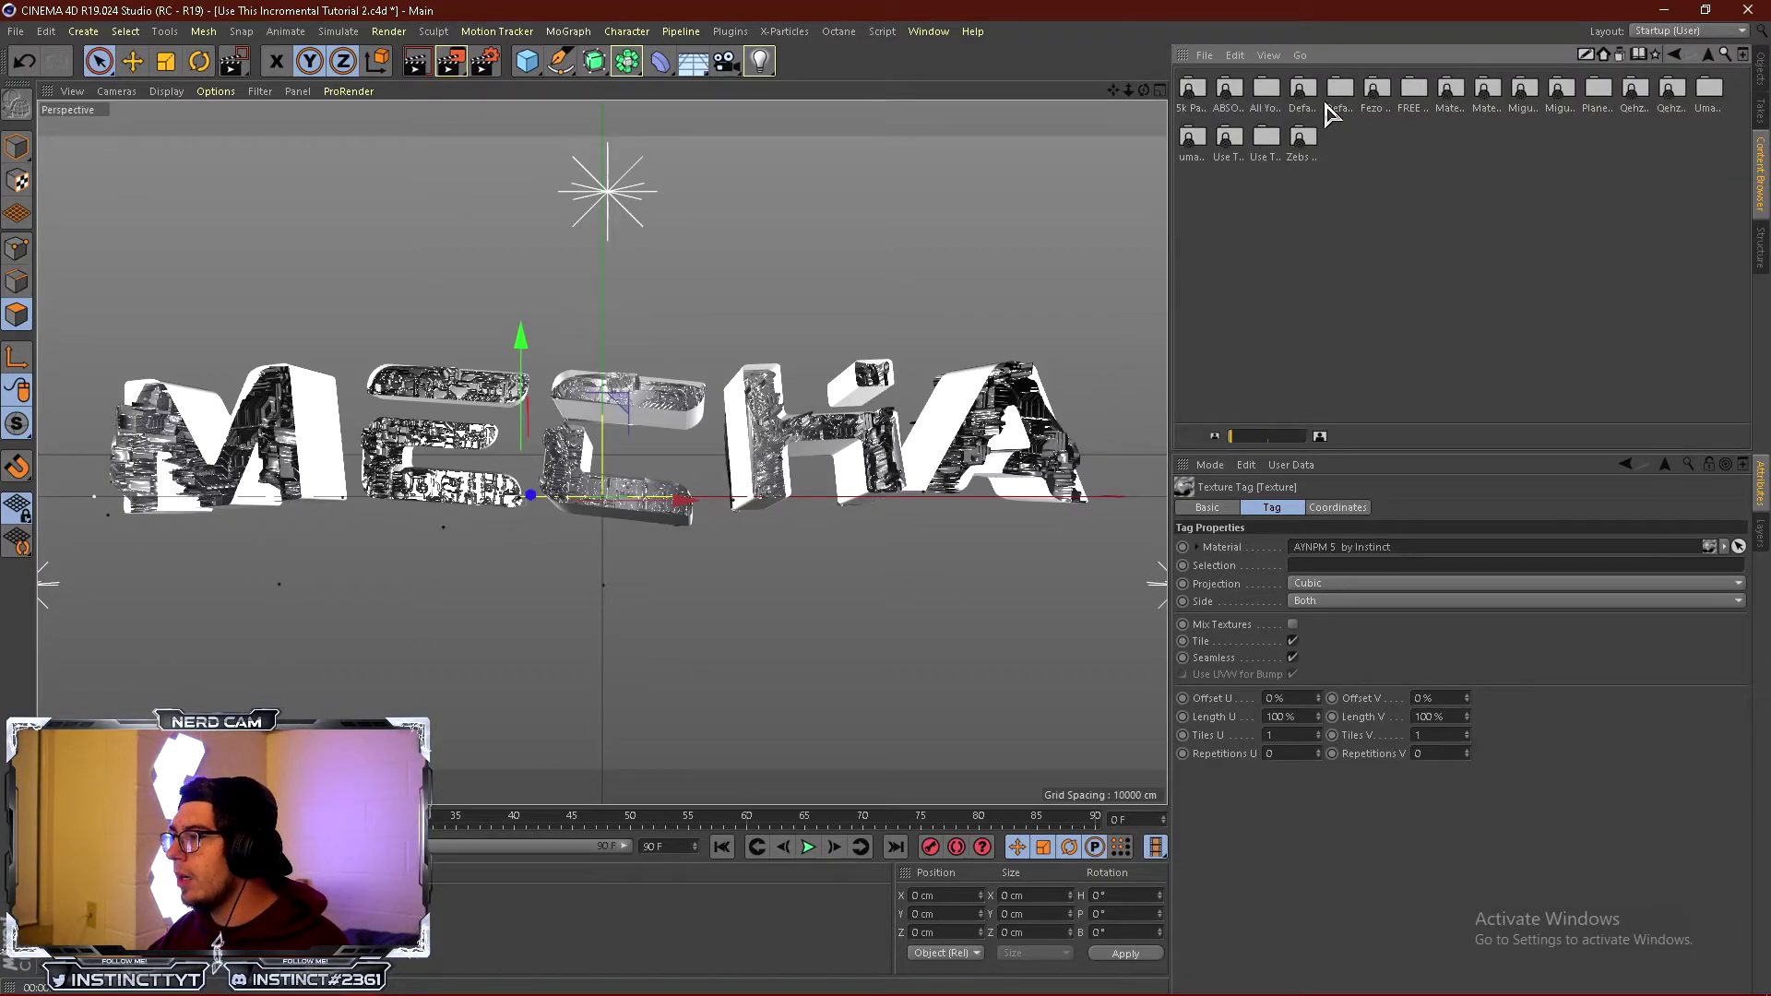
{"action": "double_click", "coordinate": [1264, 95]}
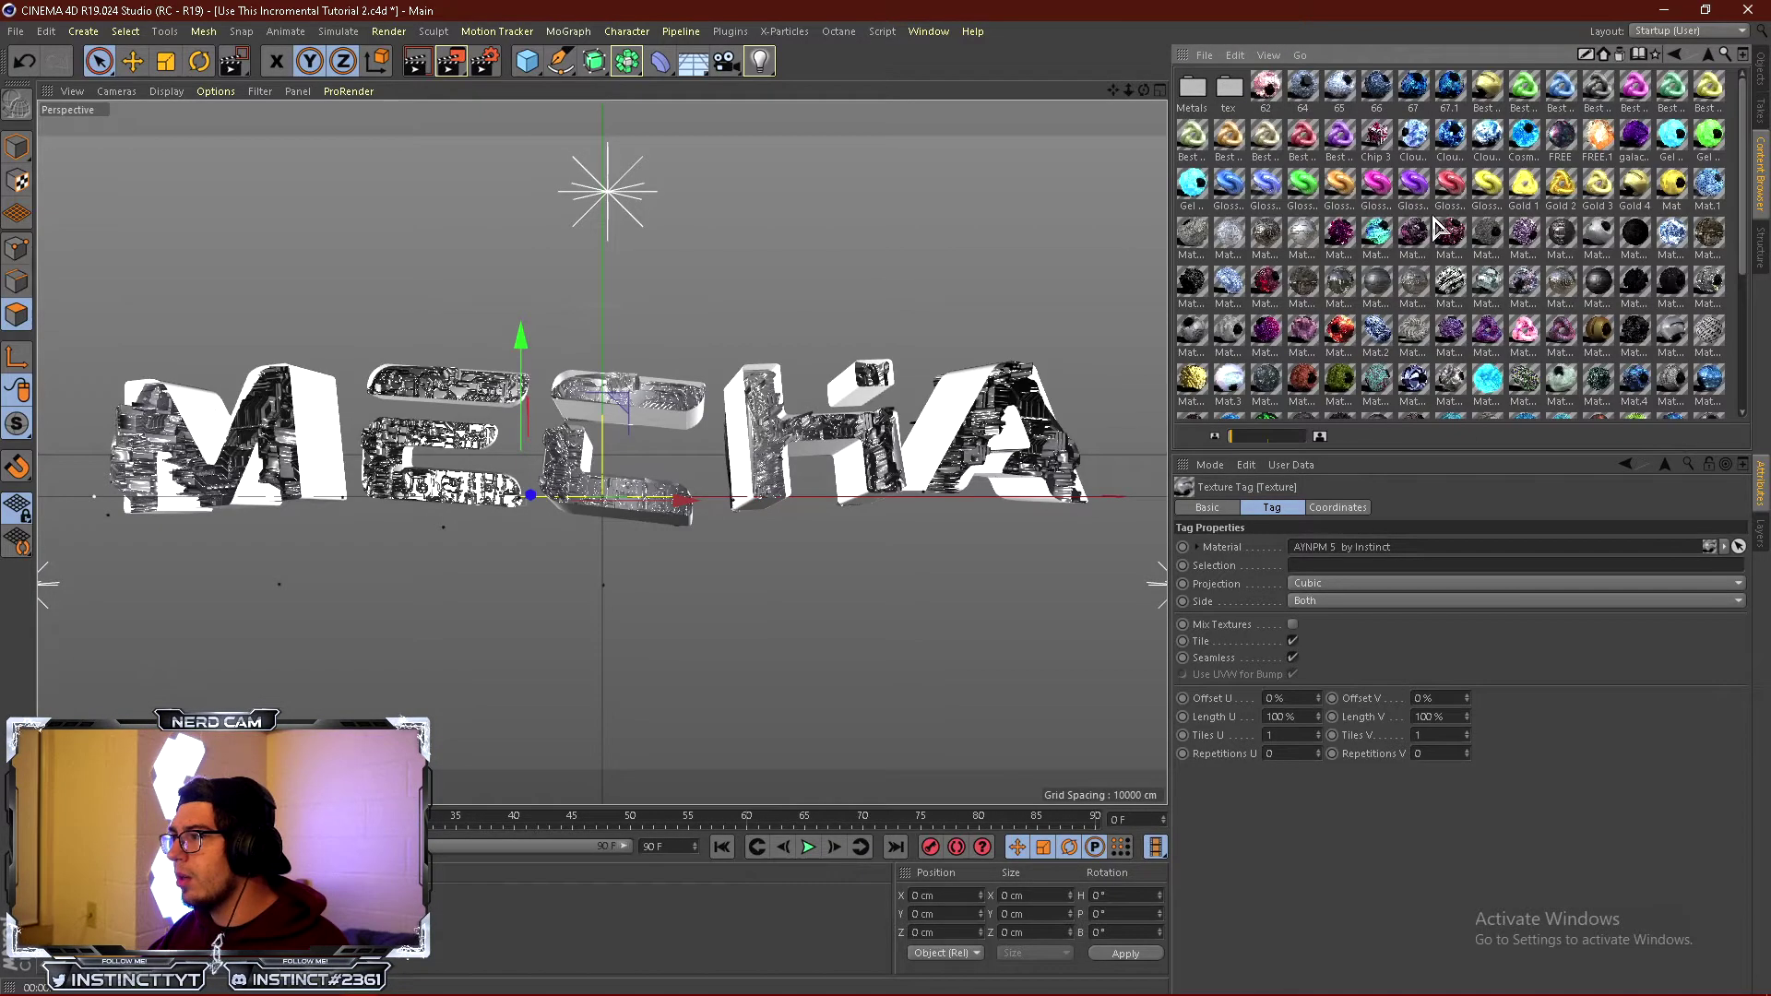
{"action": "double_click", "coordinate": [1193, 93]}
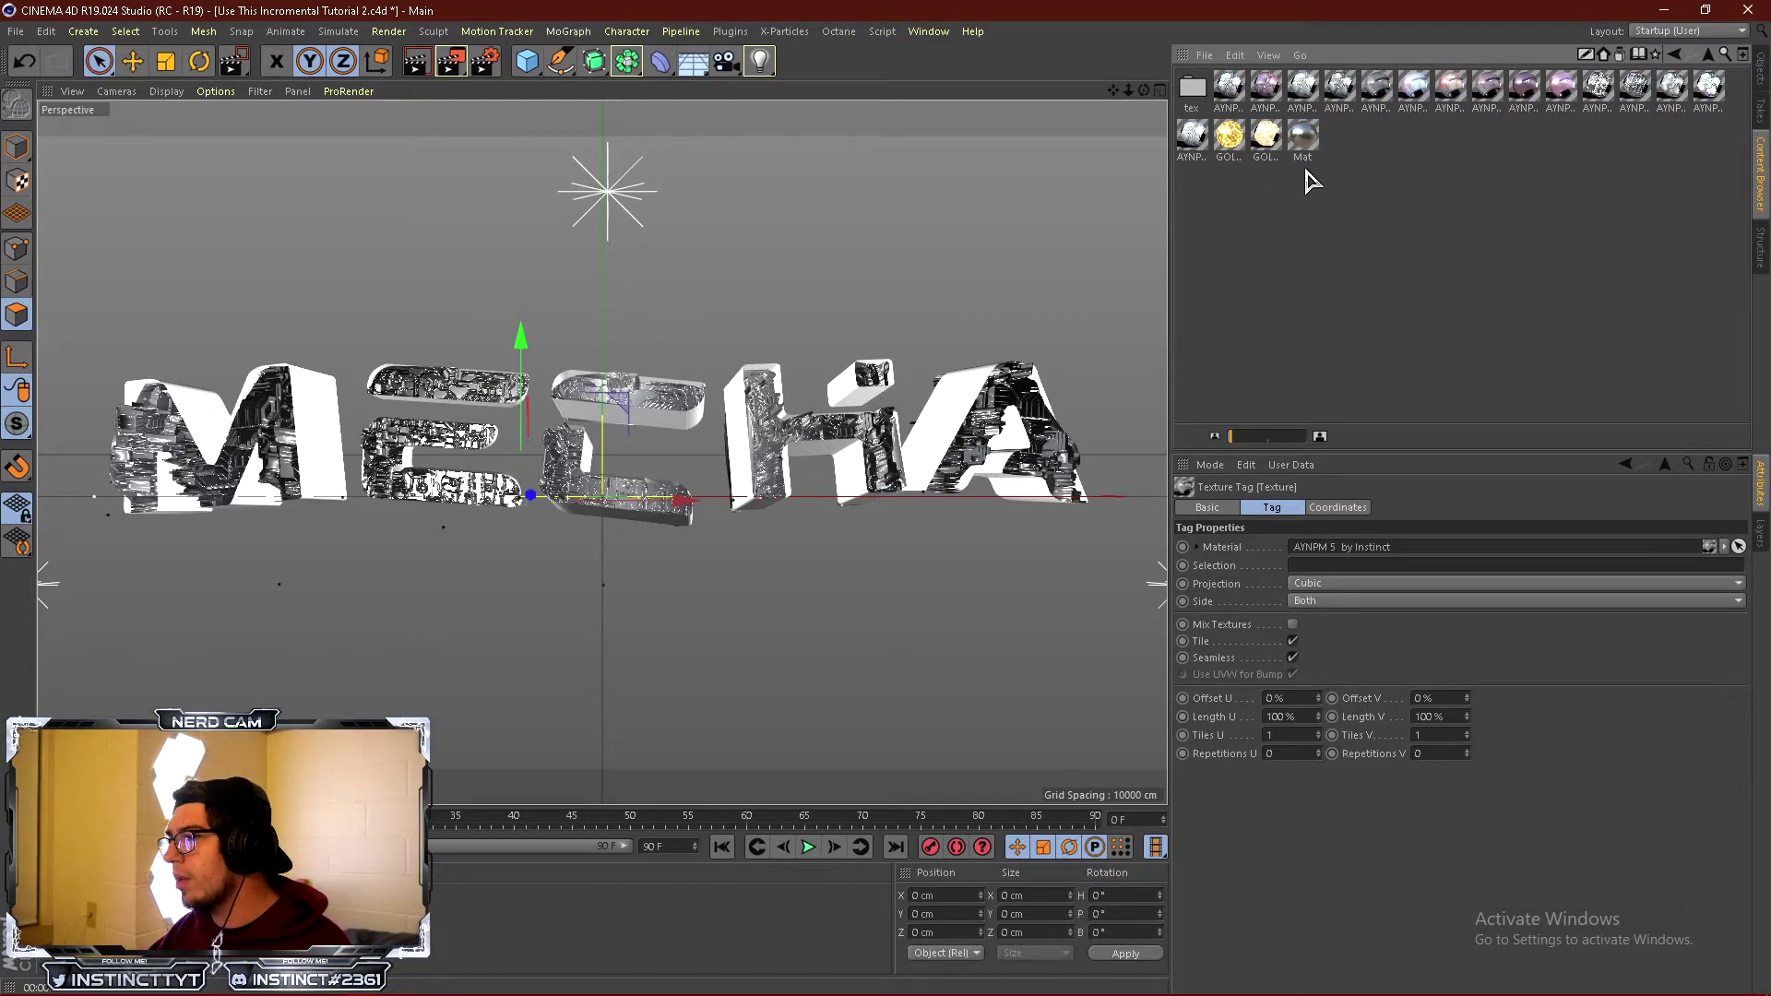
{"action": "left_click", "coordinate": [1676, 53]}
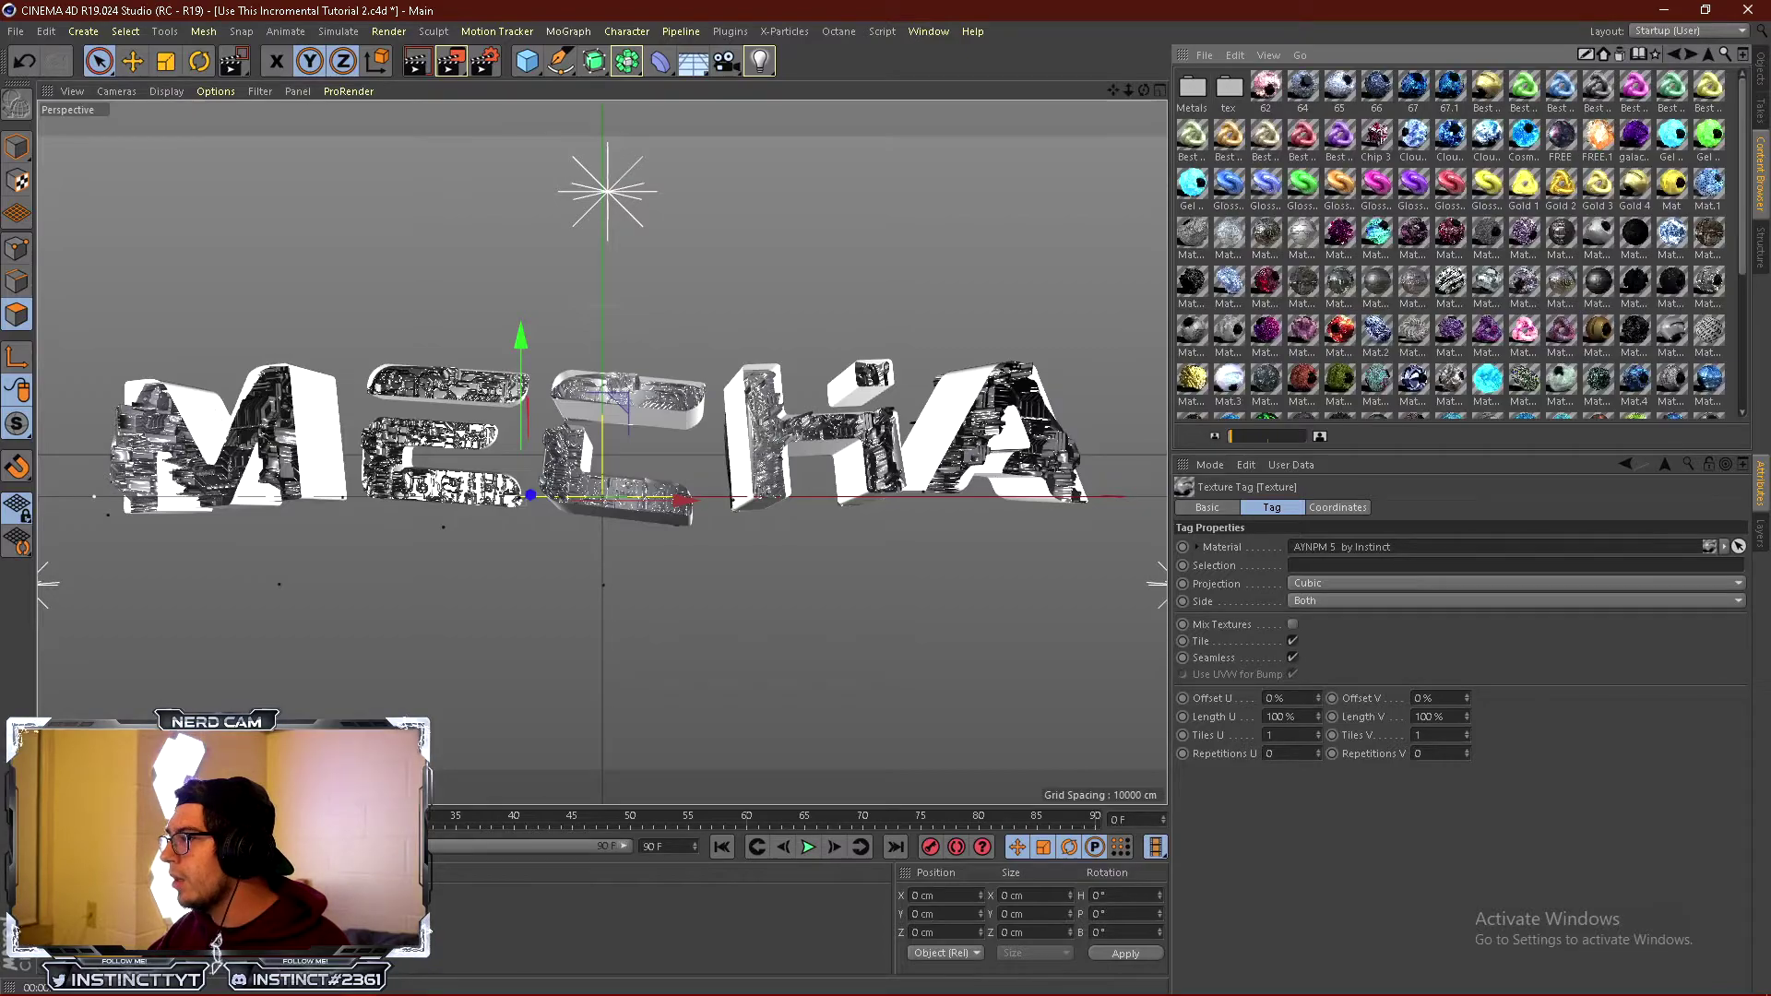
{"action": "left_click", "coordinate": [1677, 57]}
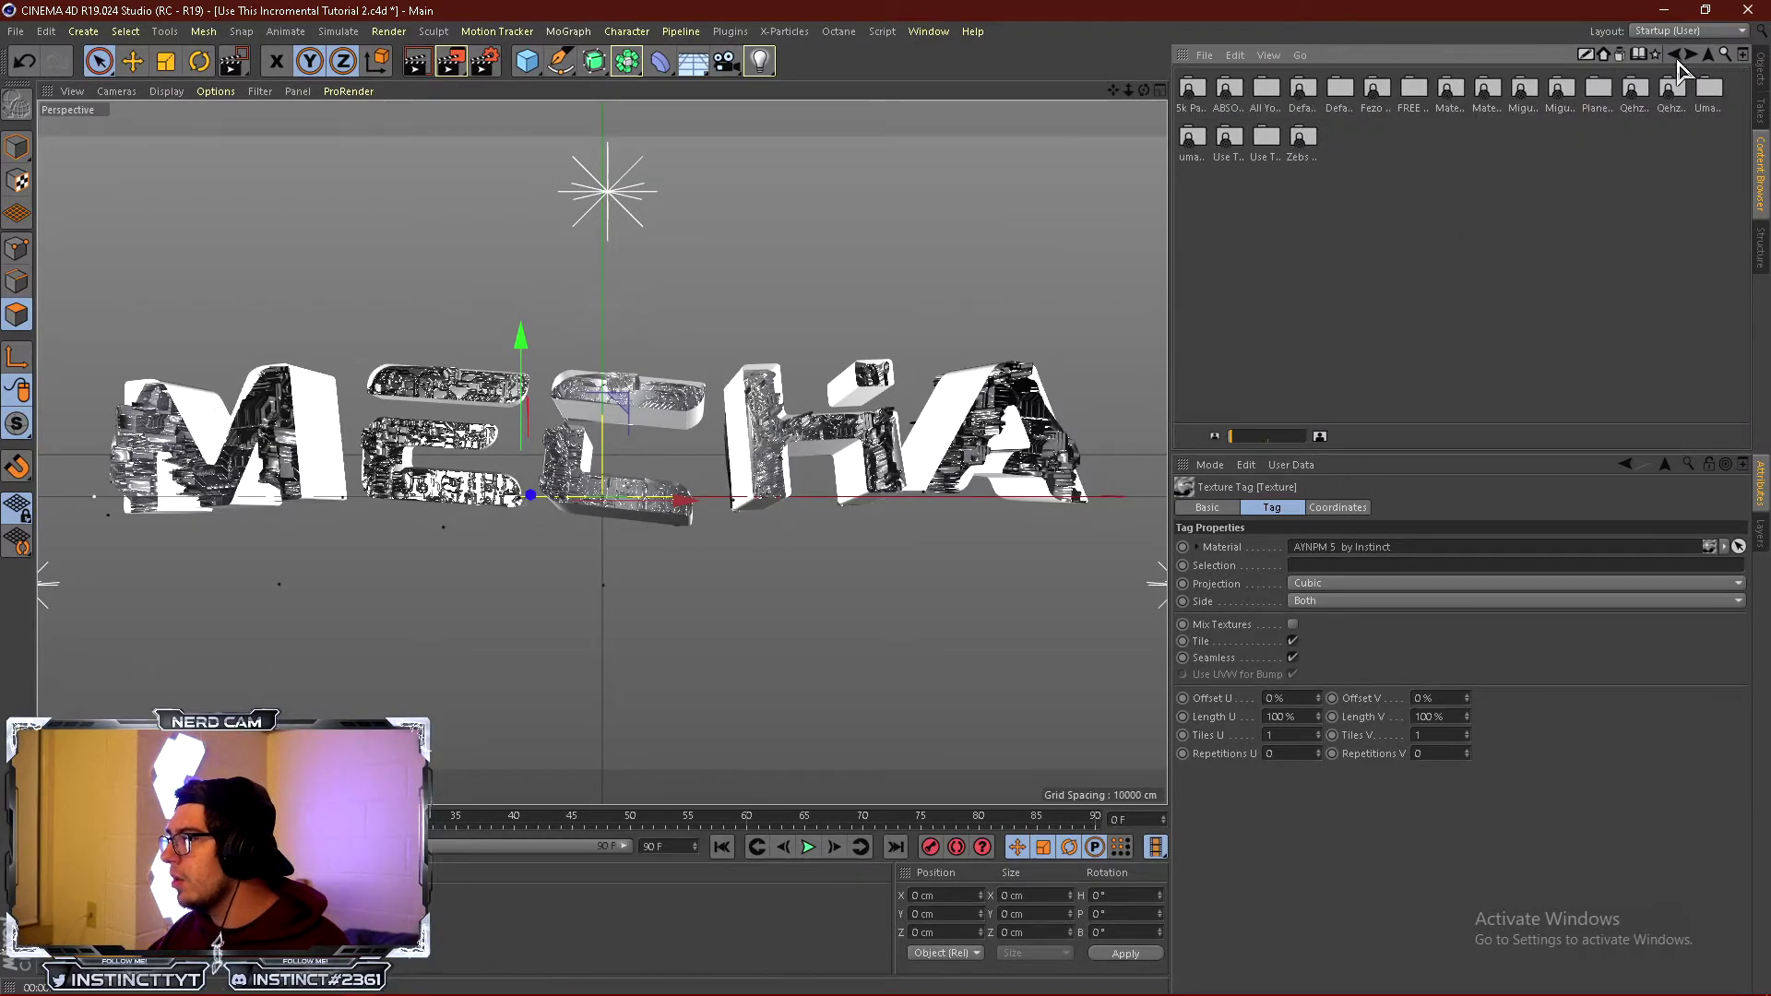
{"action": "left_click", "coordinate": [1763, 83]}
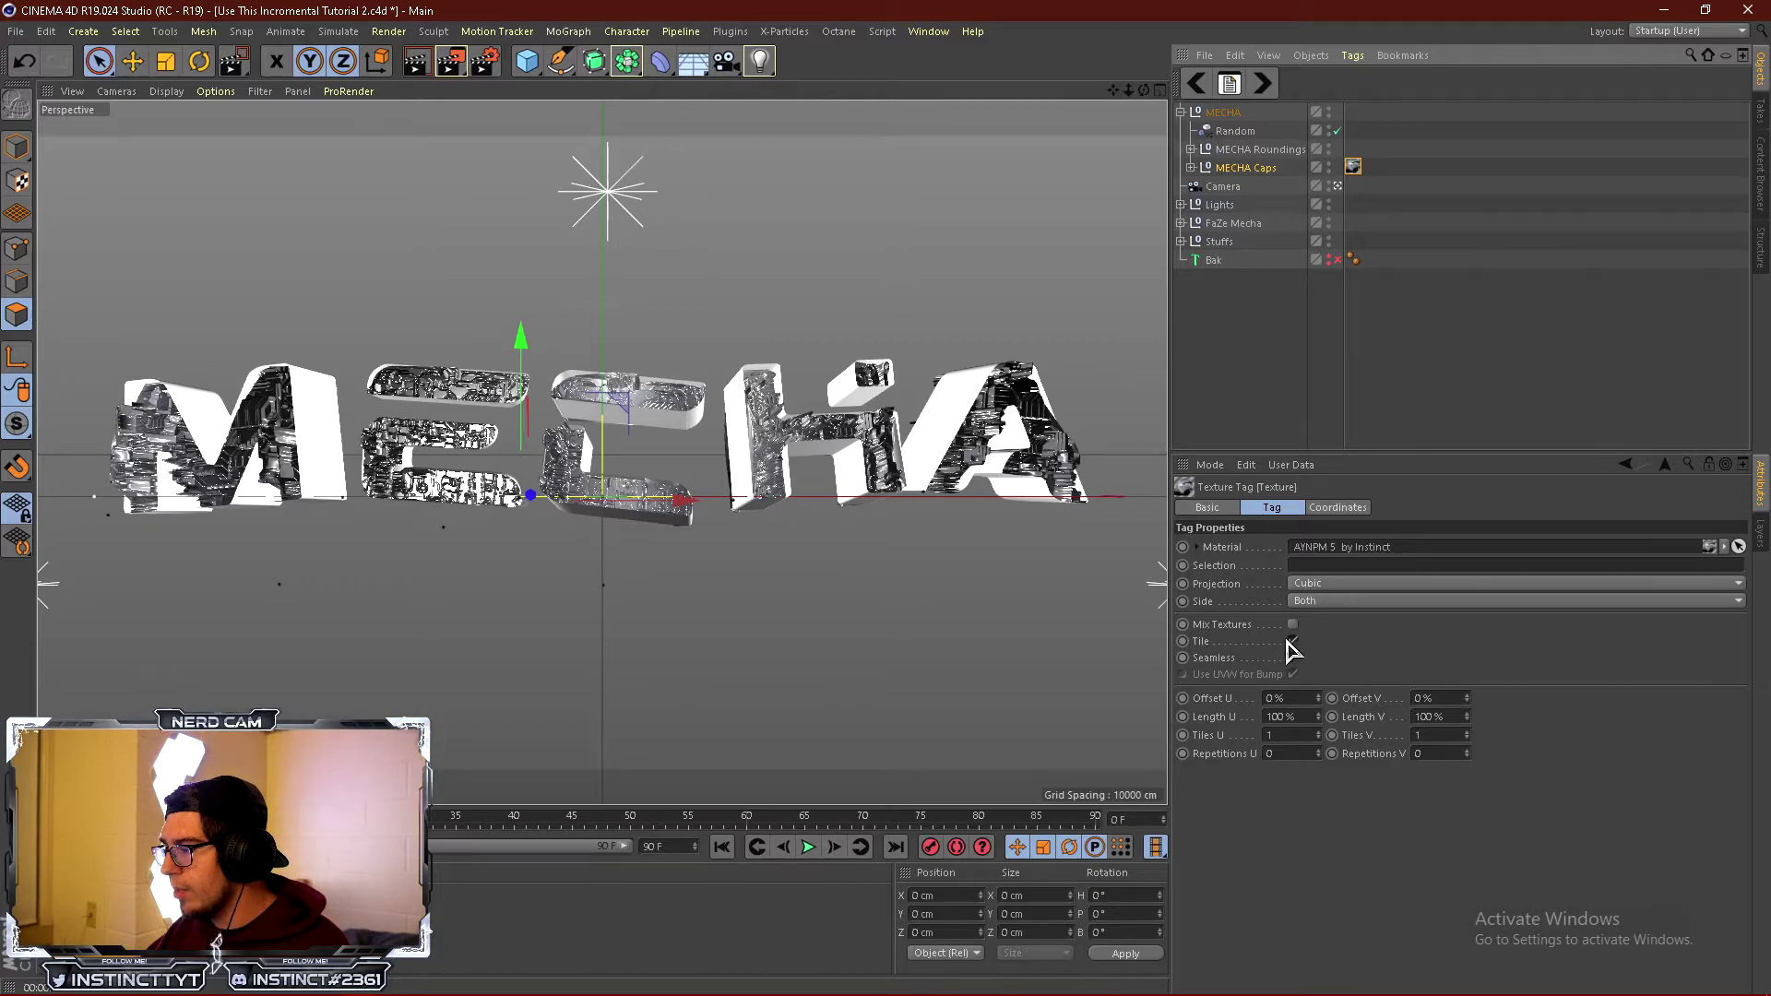
Apply the AYNPM 9 material to MECHA Roundings, and swap it with the AYNPM 5 material on MECHA Caps.
{"action": "left_click", "coordinate": [221, 922]}
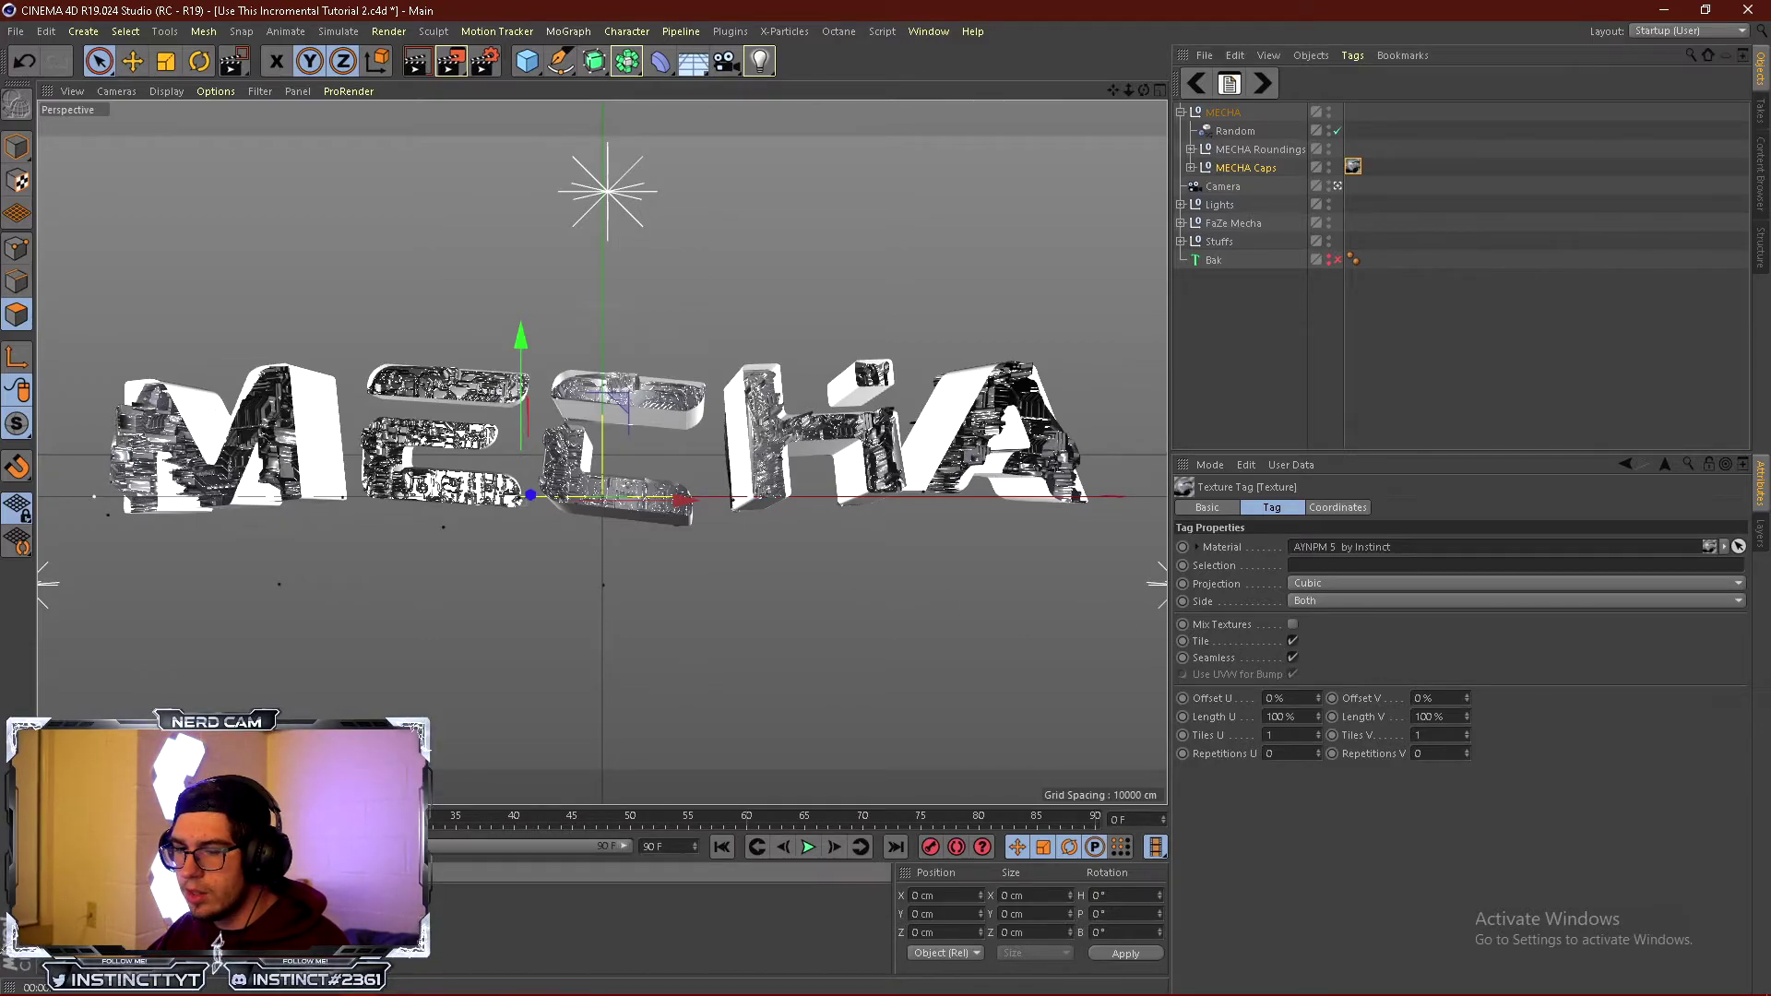
{"action": "left_click_drag", "start_coordinate": [1299, 172], "coordinate": [1300, 150]}
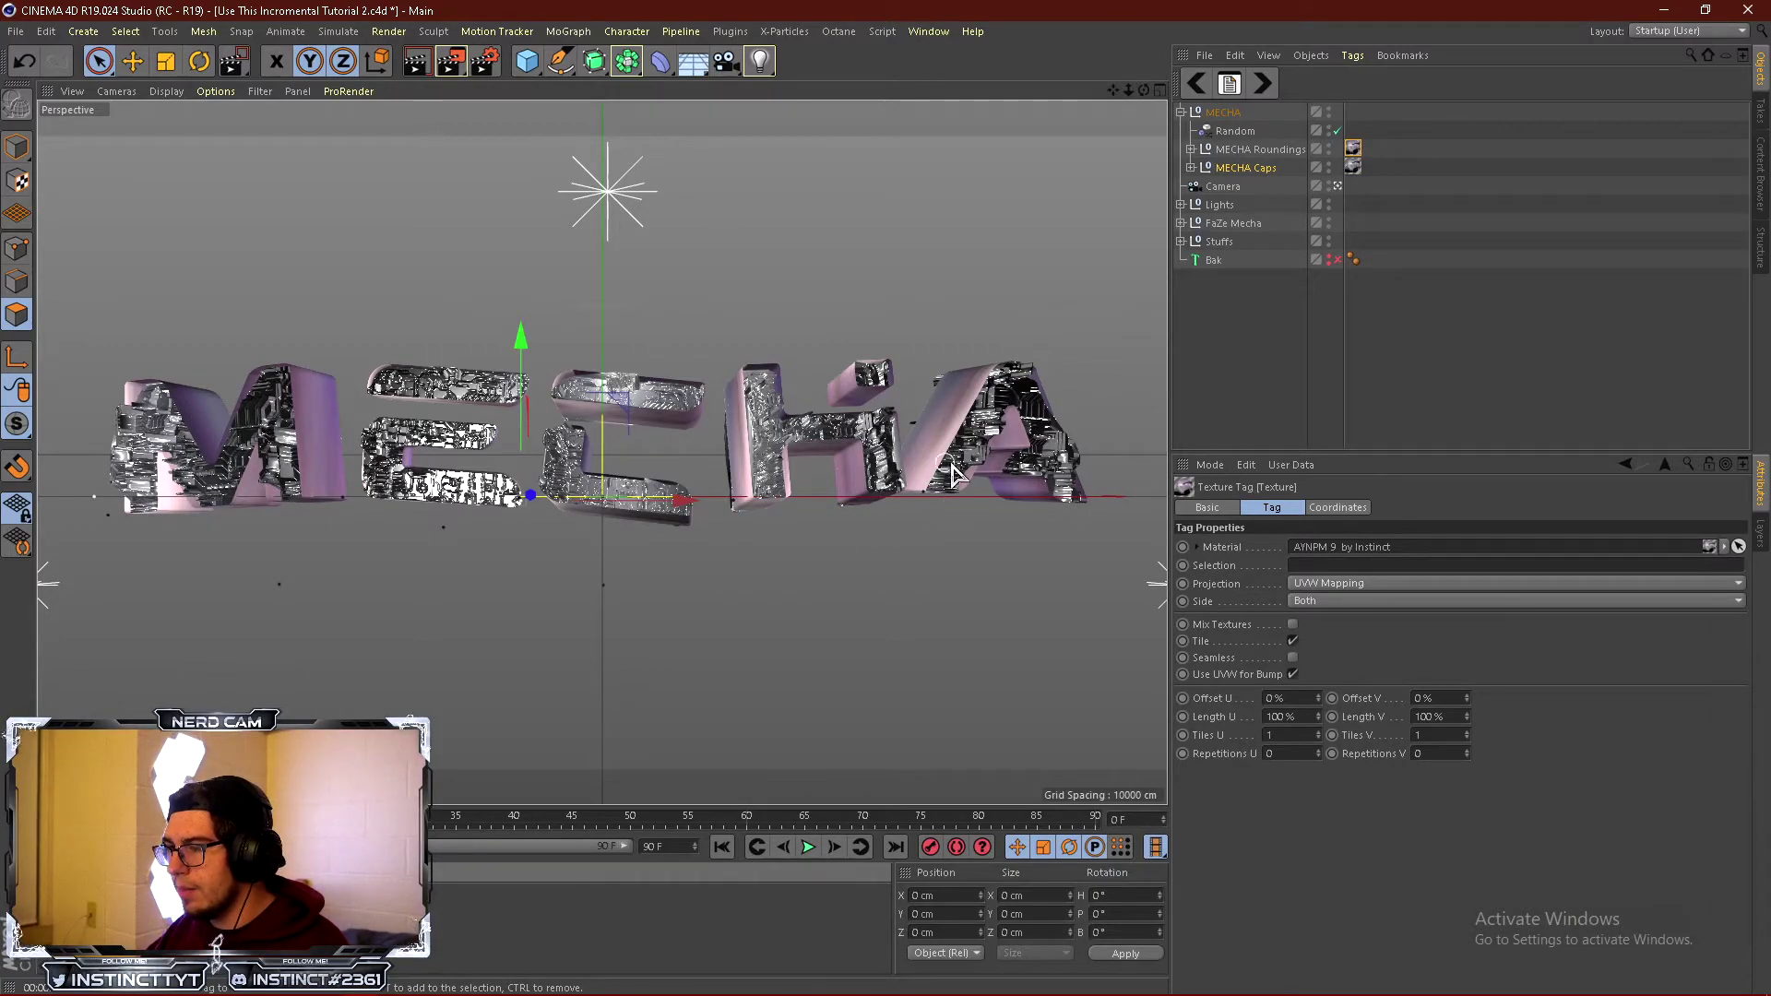
{"action": "mouse_move", "coordinate": [1353, 148]}
{"action": "left_mouse_down"}
{"action": "mouse_move", "coordinate": [1375, 170]}
{"action": "mouse_move", "coordinate": [1357, 148]}
{"action": "left_mouse_up"}
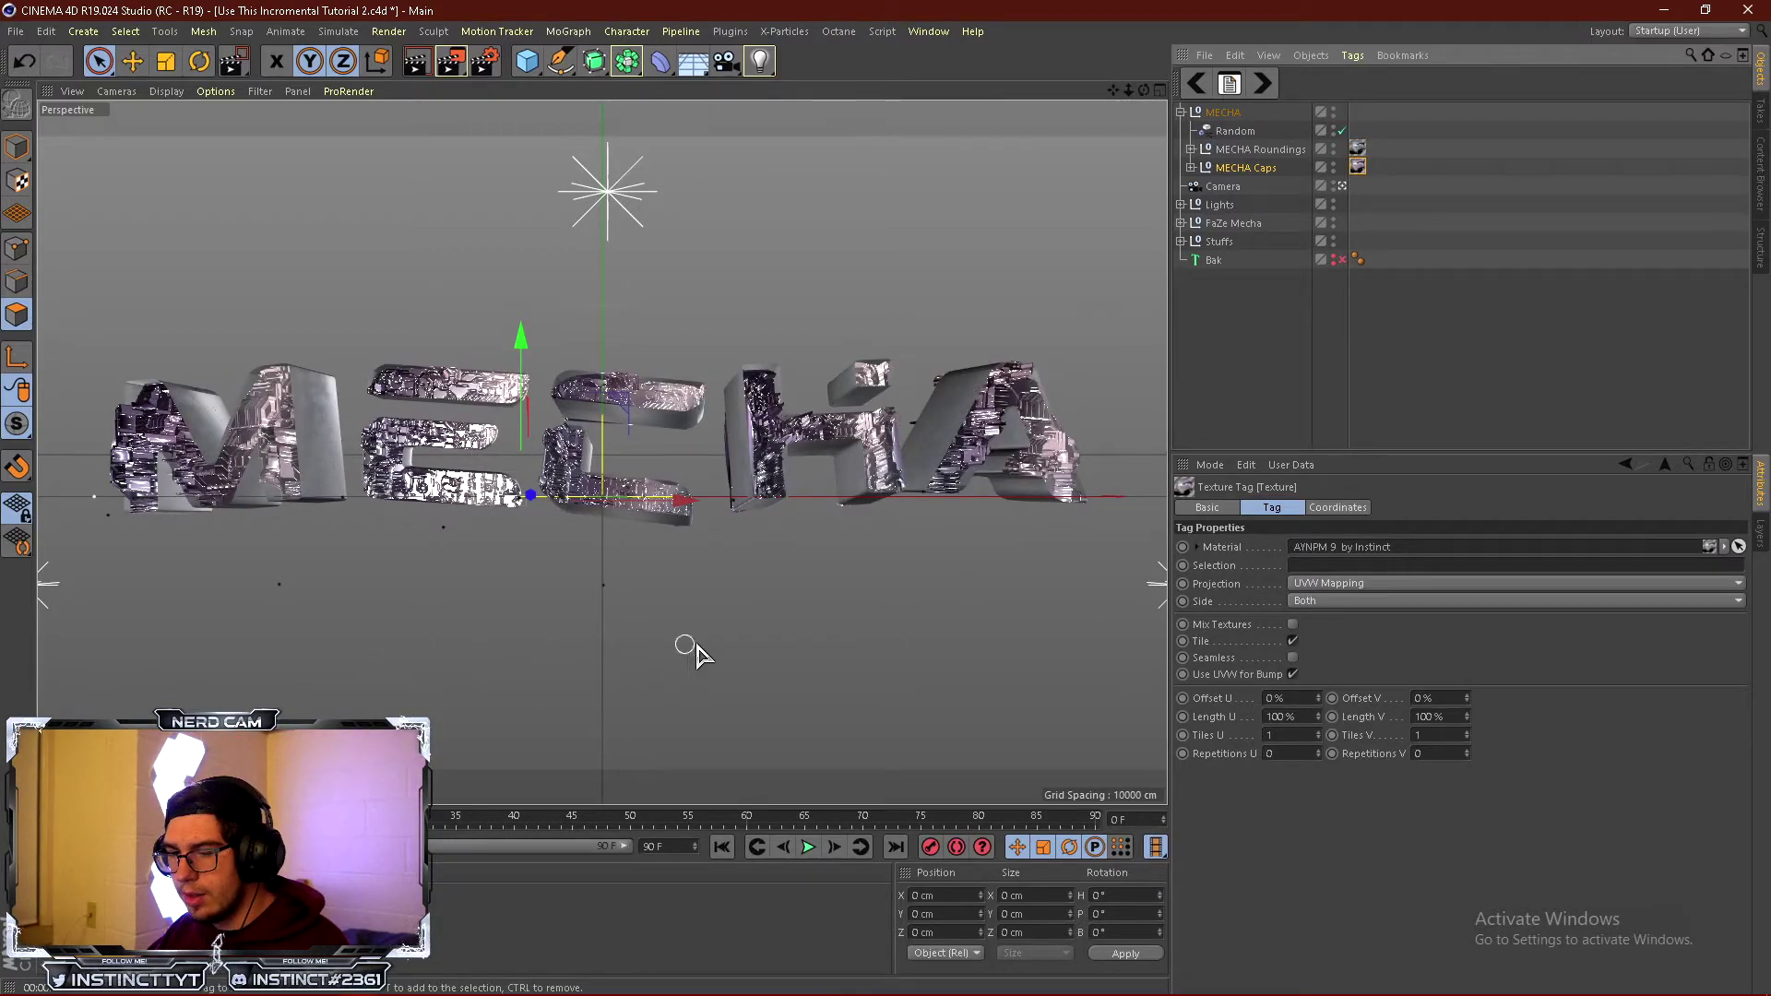
Set the MECHA Caps' AYNPM 9 texture to Cubic projection with seamless tiling, check the Roundings' texture, and render a viewport preview.
{"action": "left_click", "coordinate": [1365, 584]}
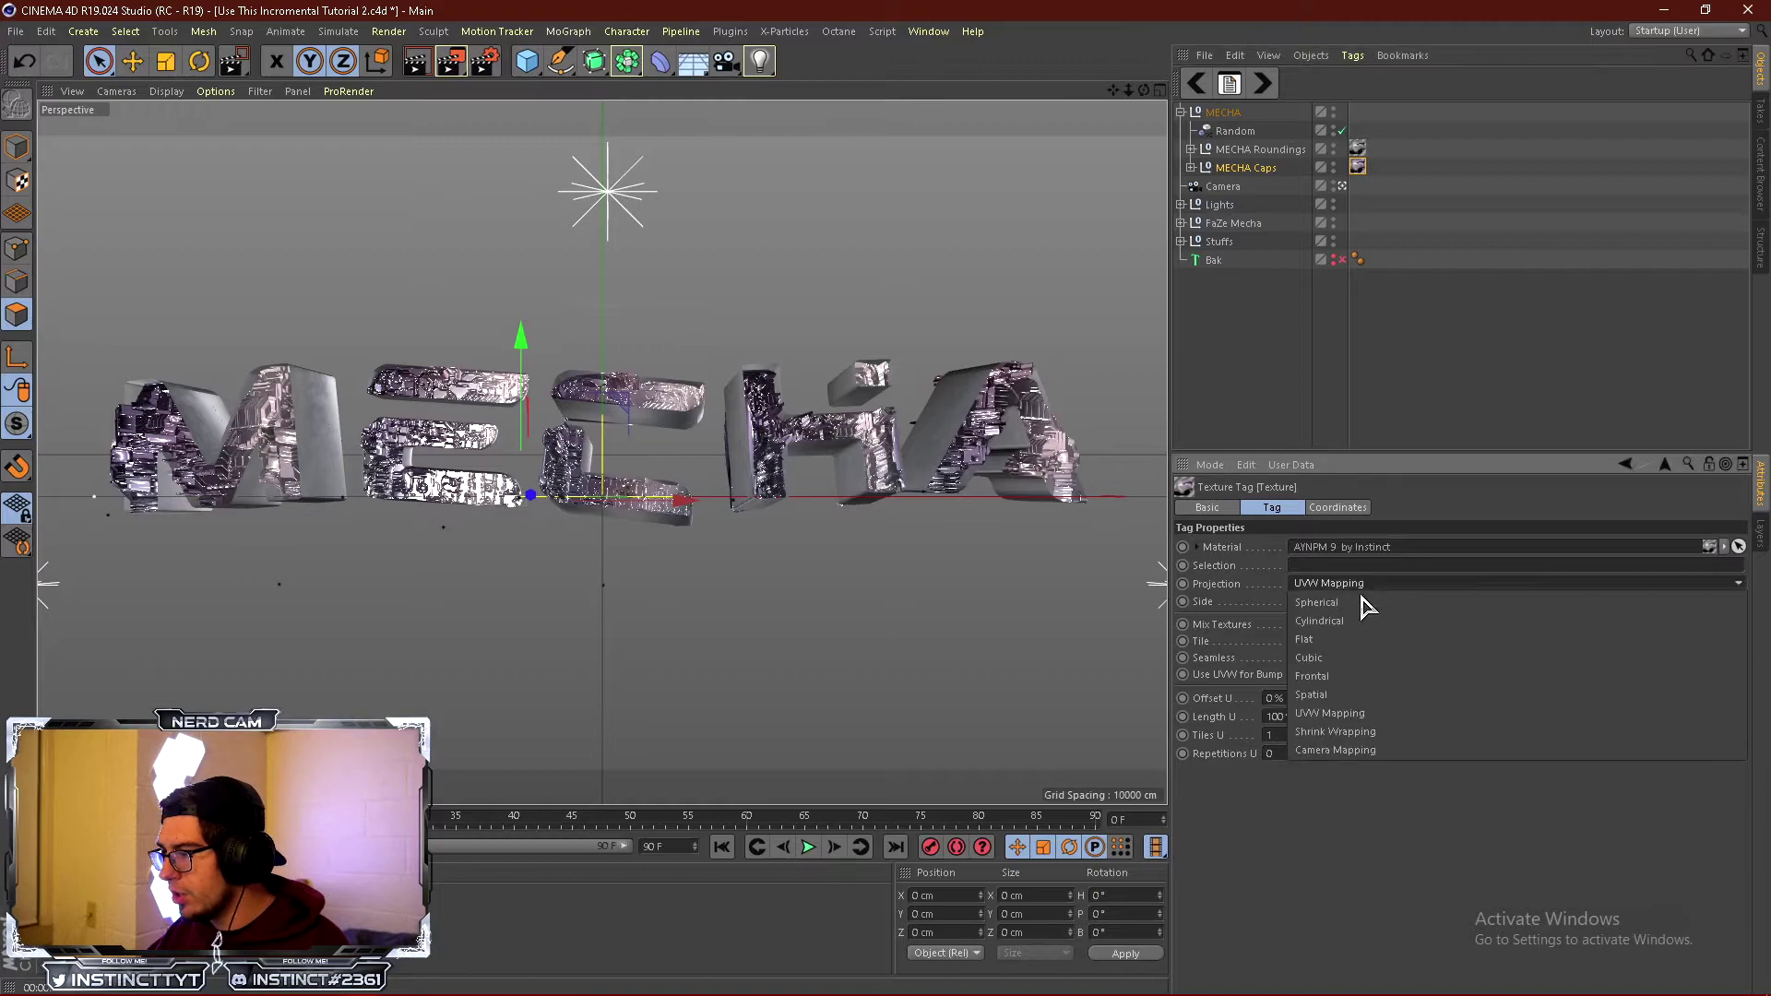
{"action": "left_click", "coordinate": [1323, 660]}
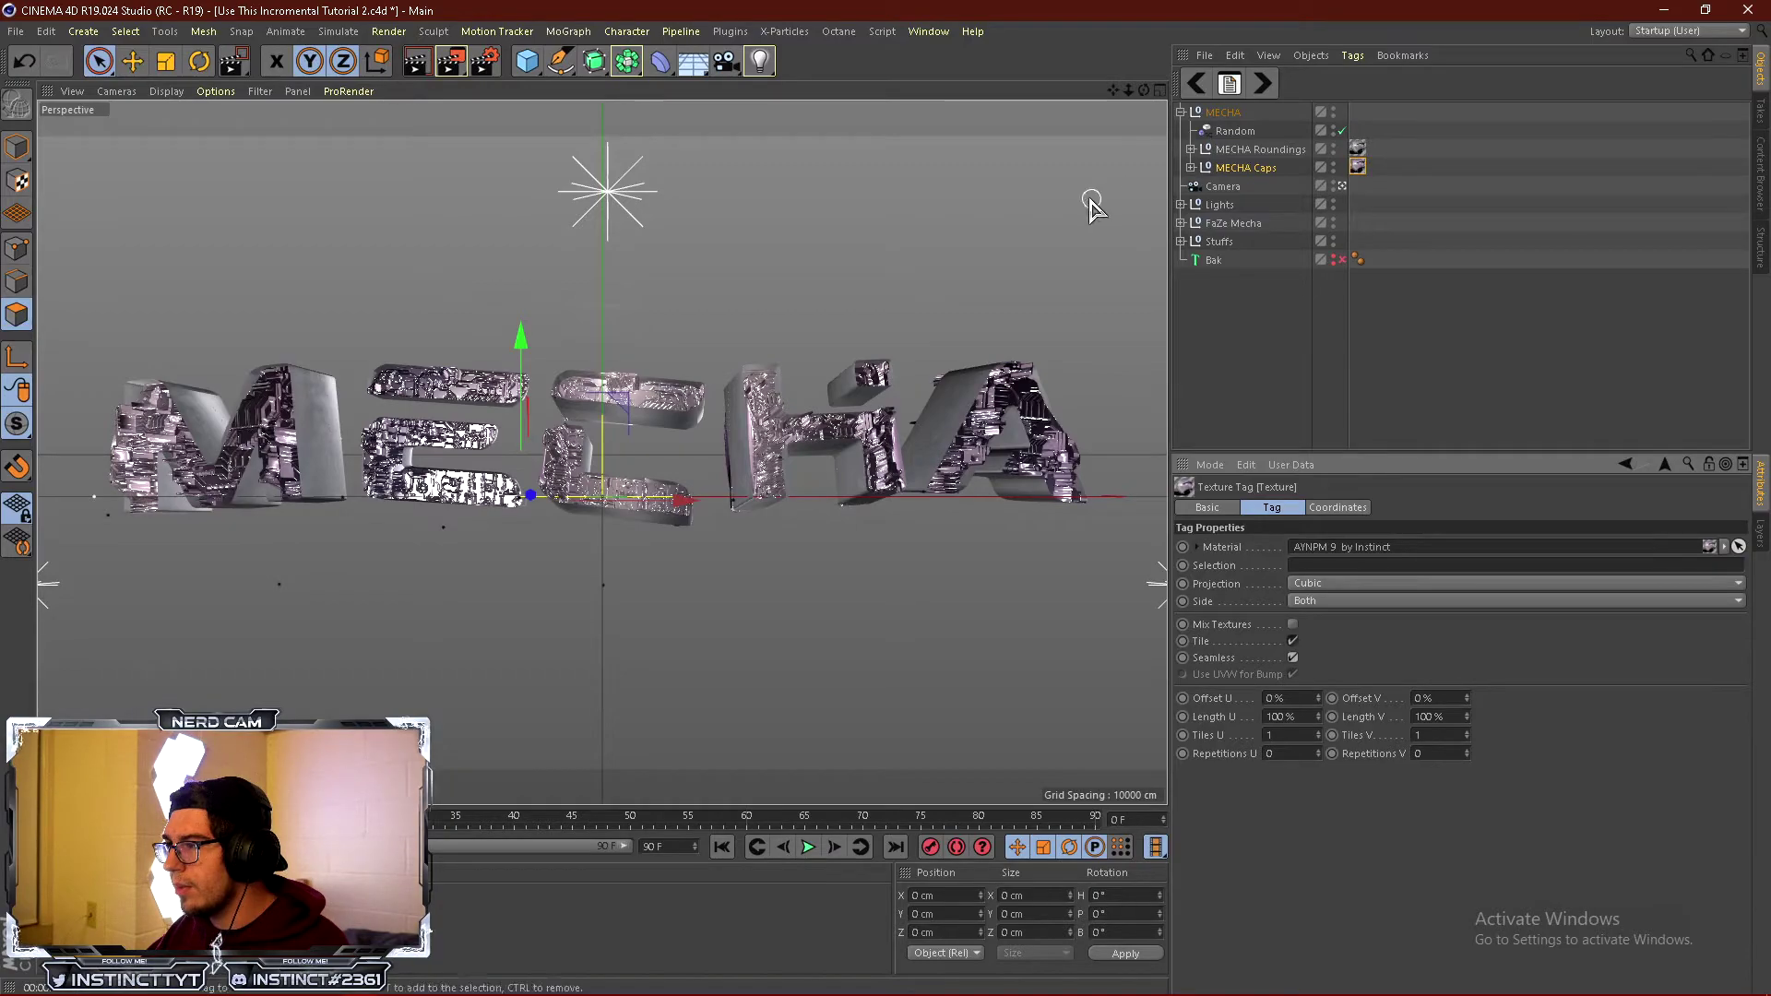
{"action": "left_click", "coordinate": [1357, 147]}
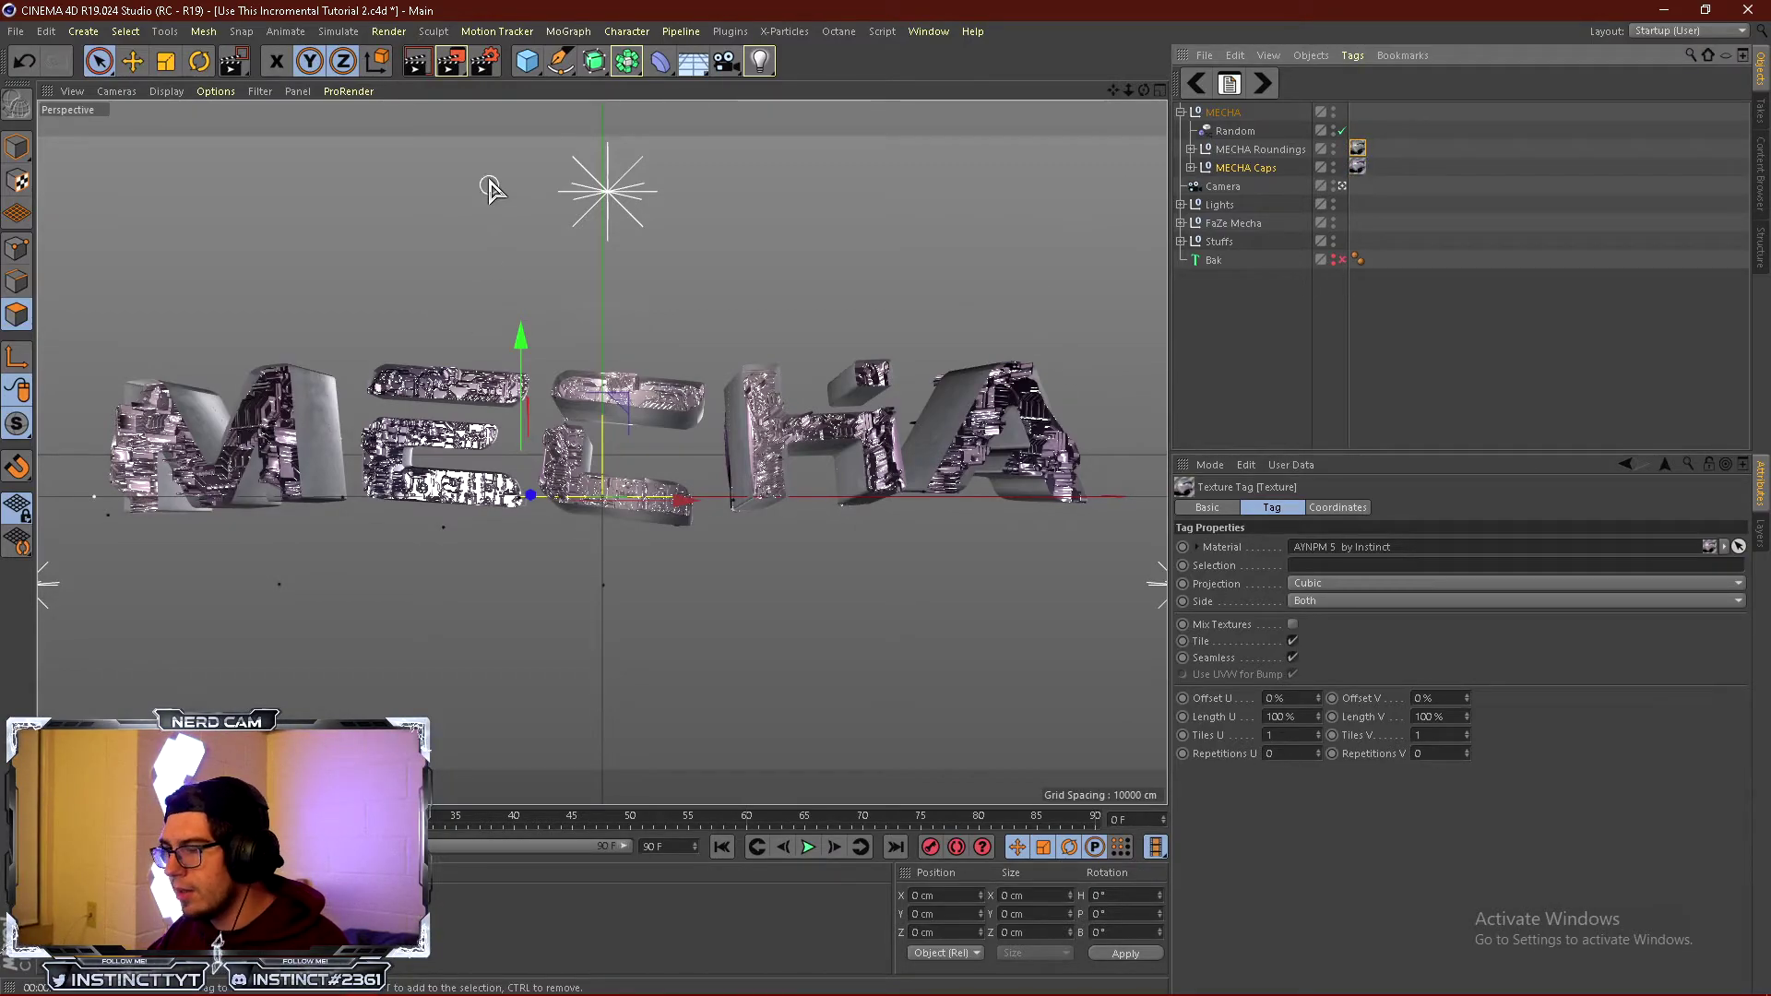
{"action": "left_click", "coordinate": [417, 63]}
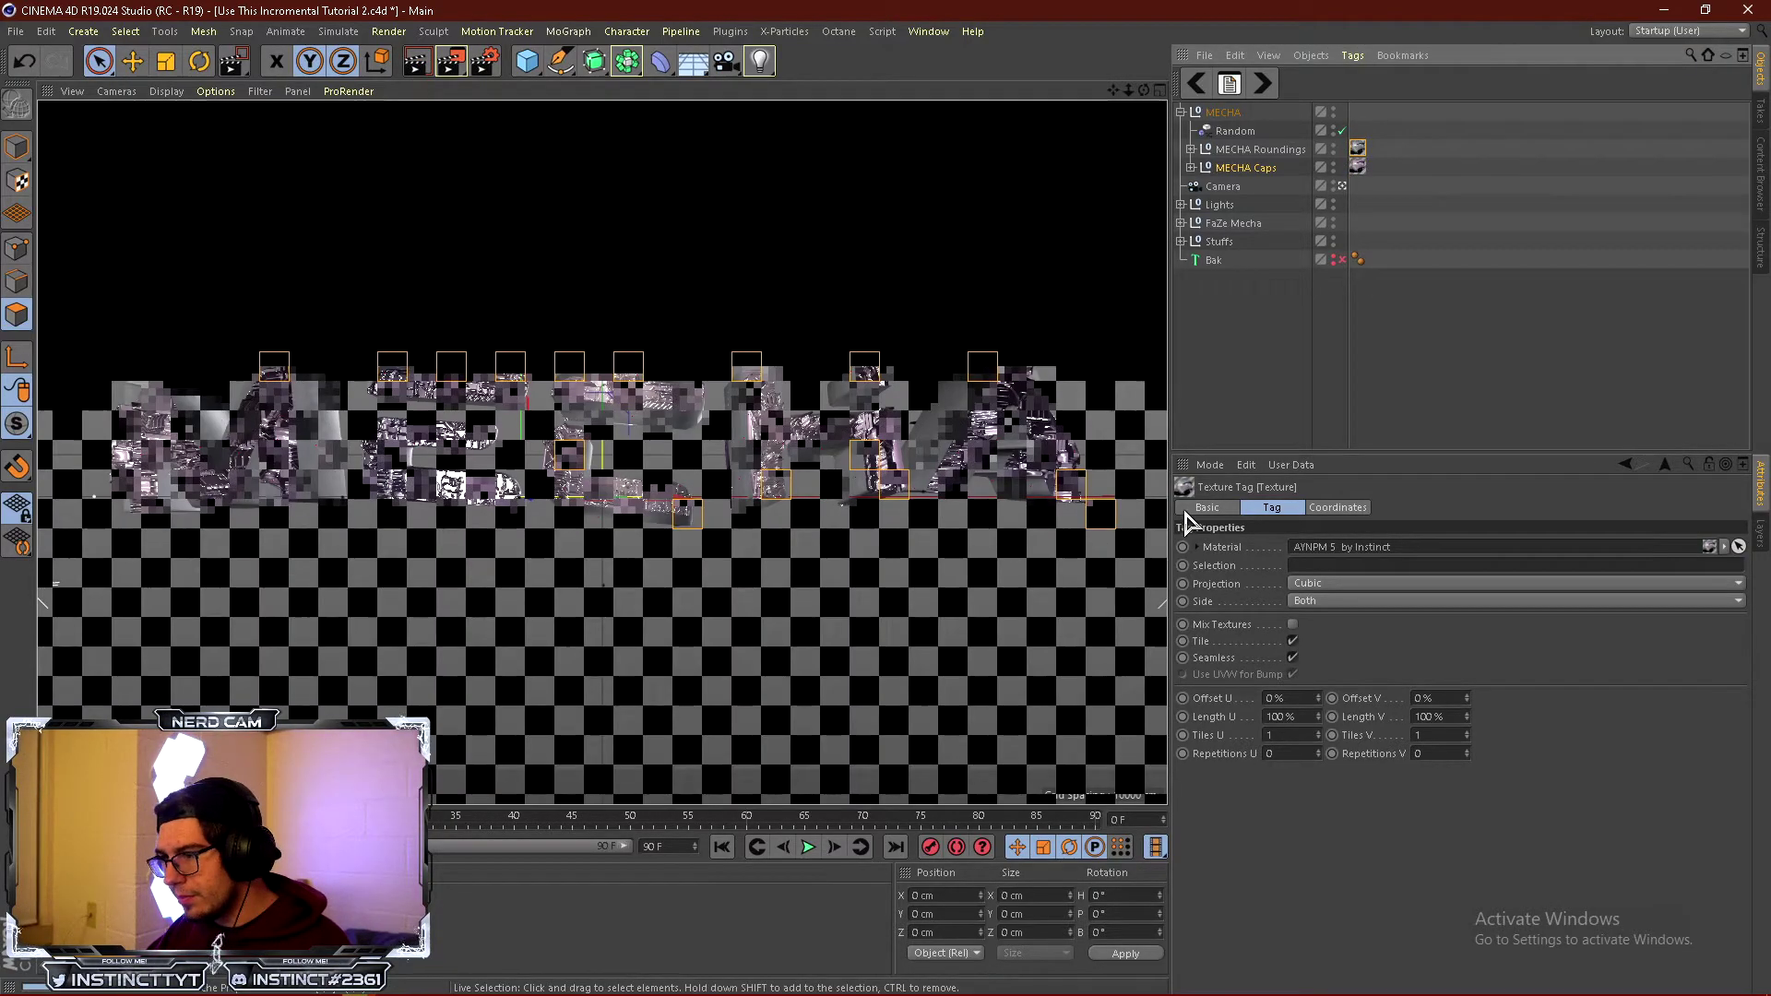
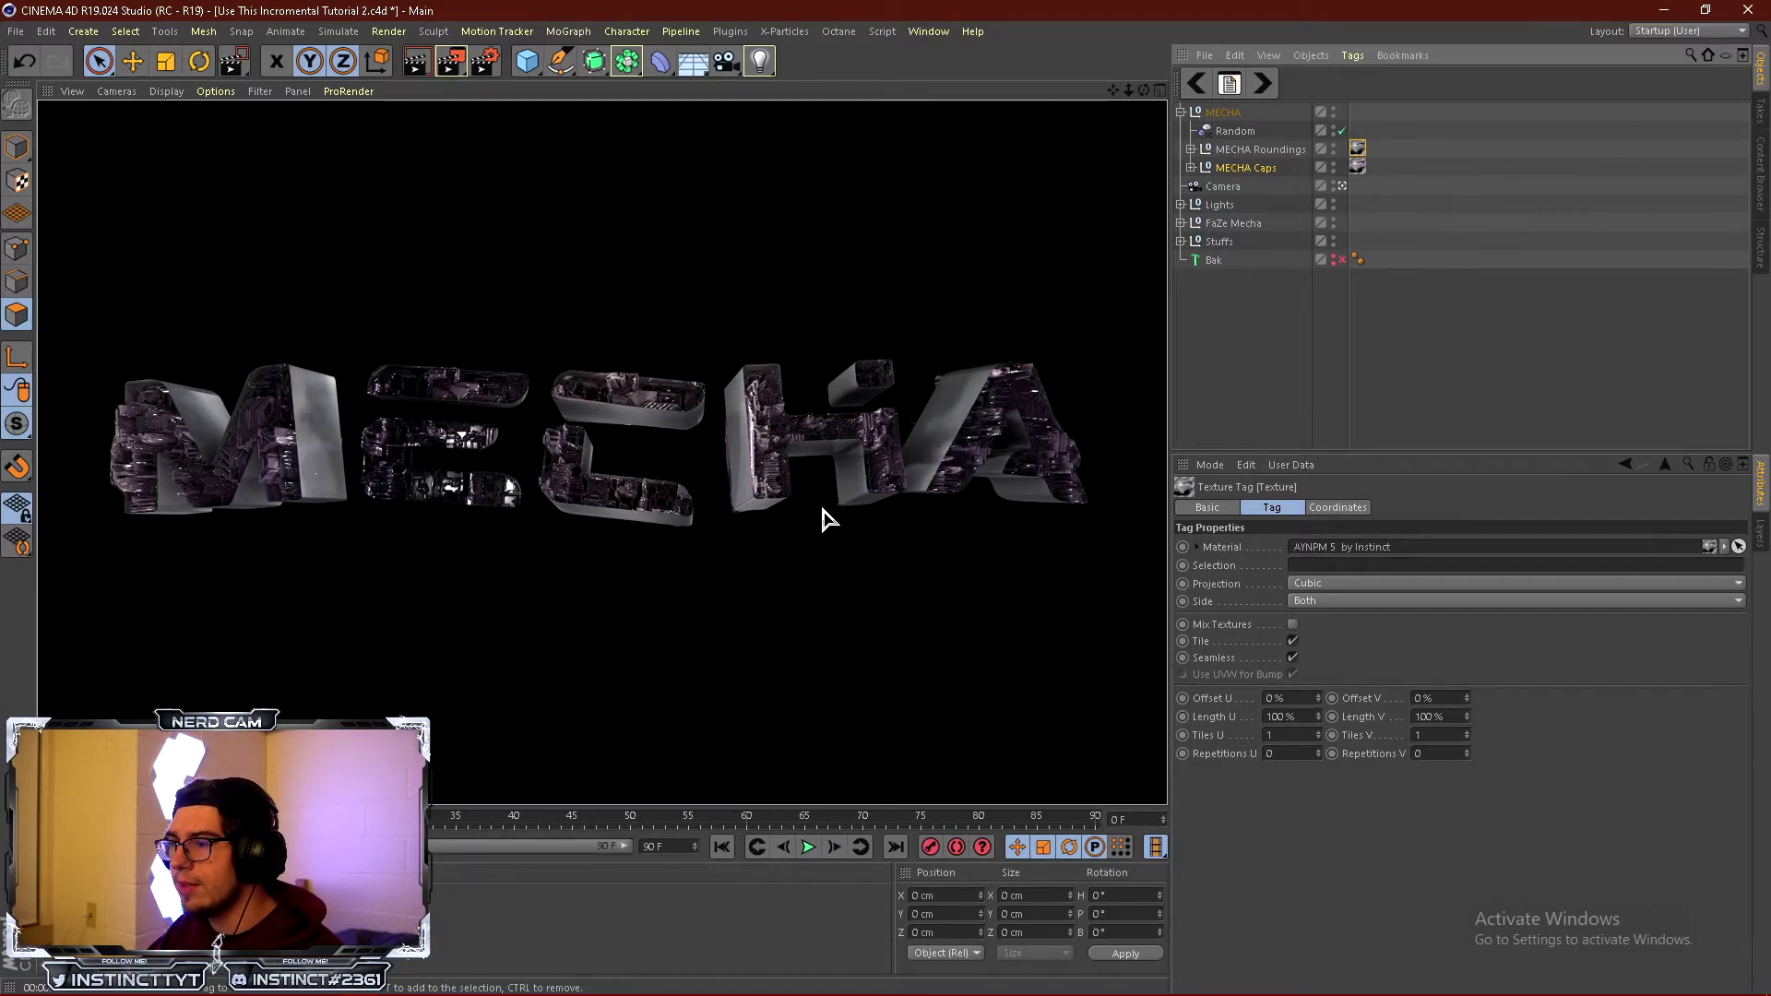
{"action": "left_click", "coordinate": [1287, 373]}
Collapse the MECHA group and hide it in the viewport.
{"action": "left_click", "coordinate": [1181, 112]}
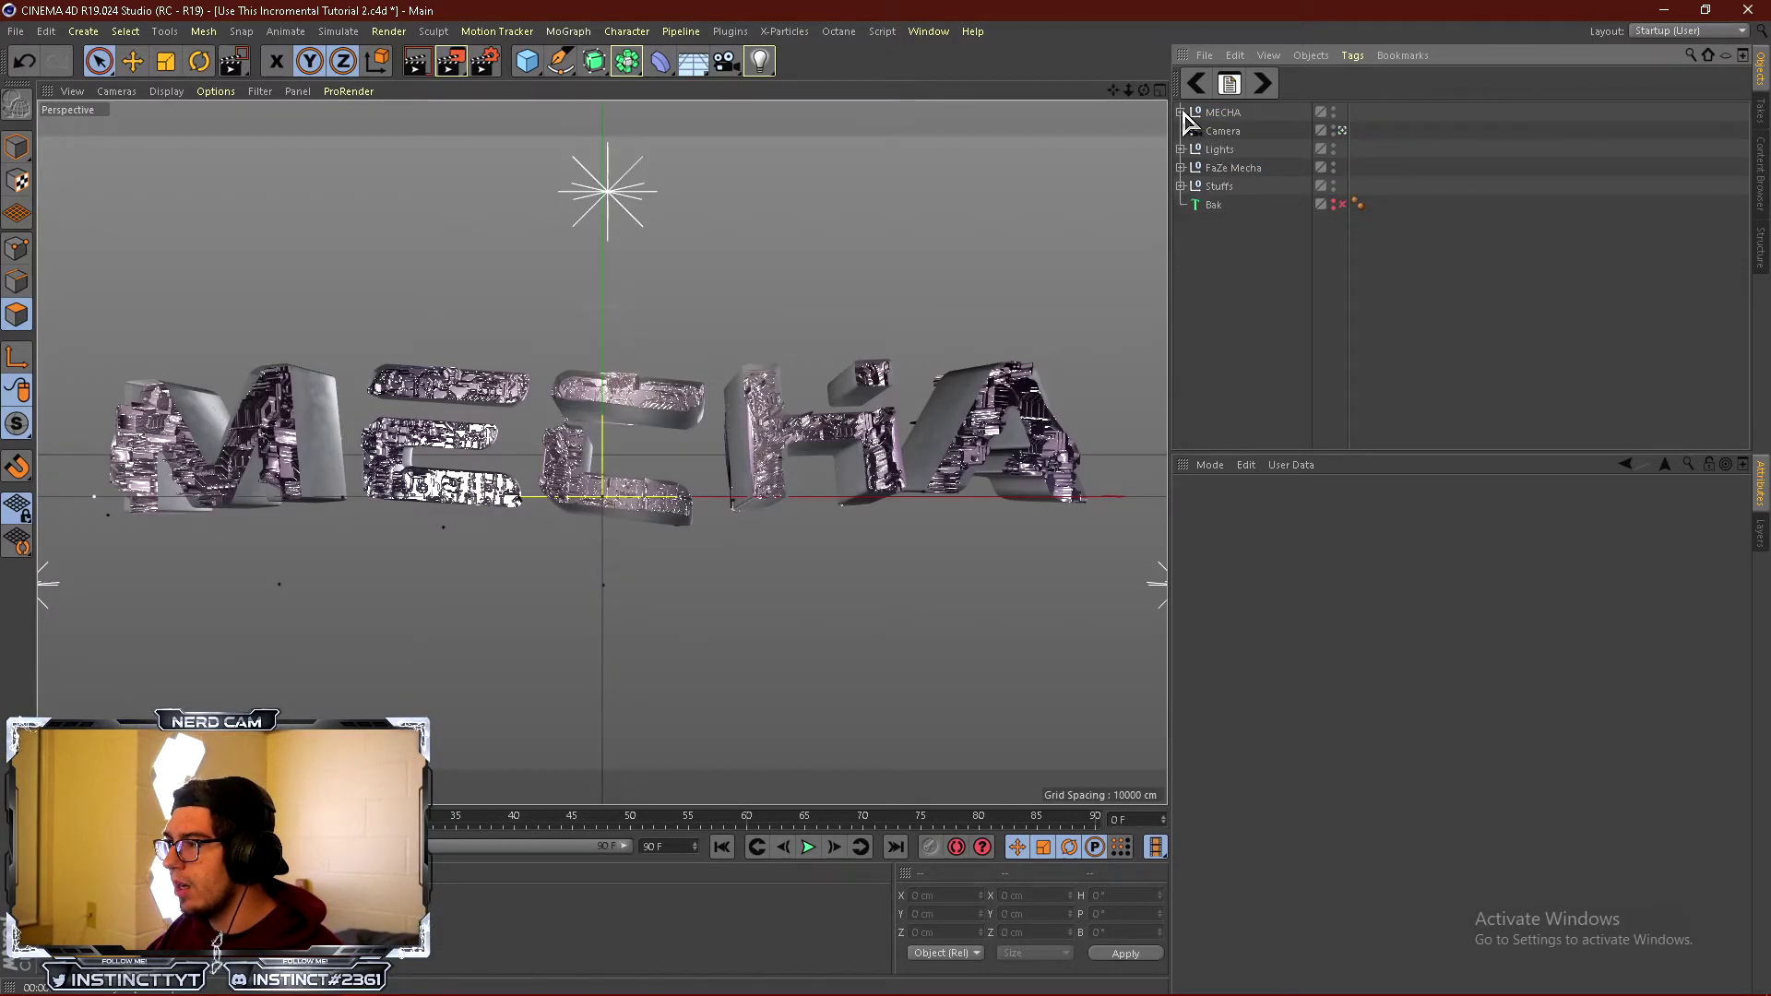
{"action": "left_click", "coordinate": [1224, 113]}
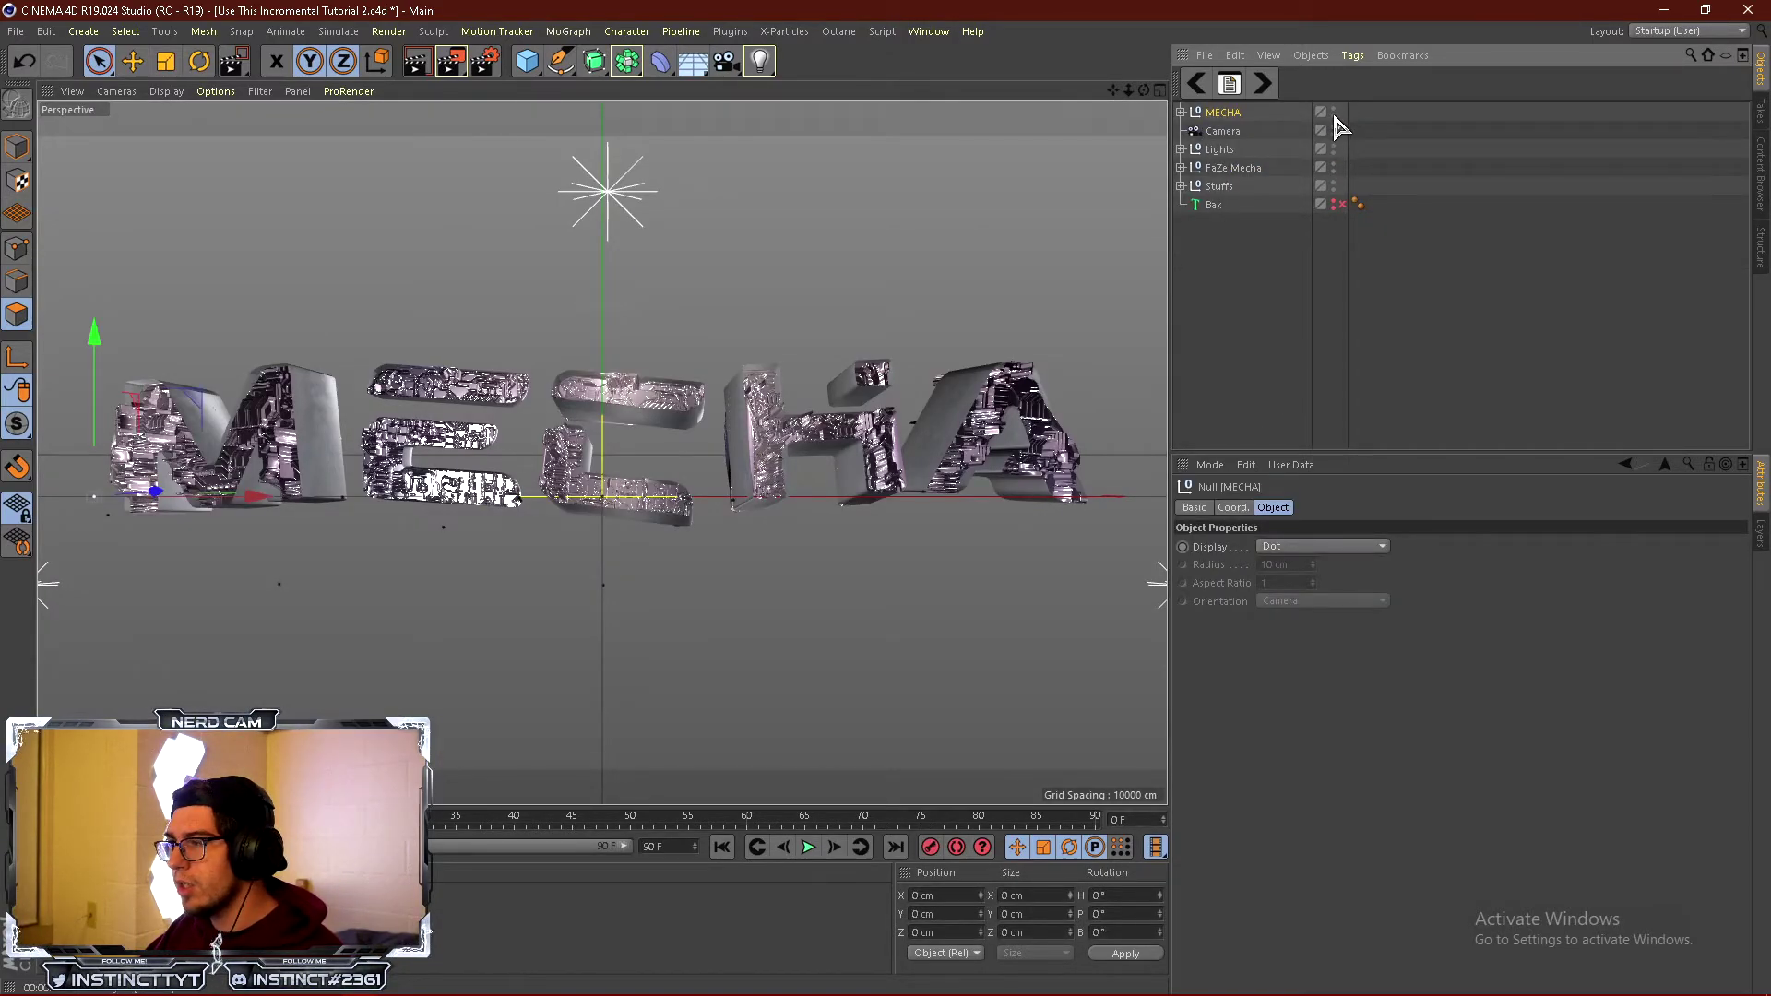
{"action": "left_click", "coordinate": [1334, 110]}
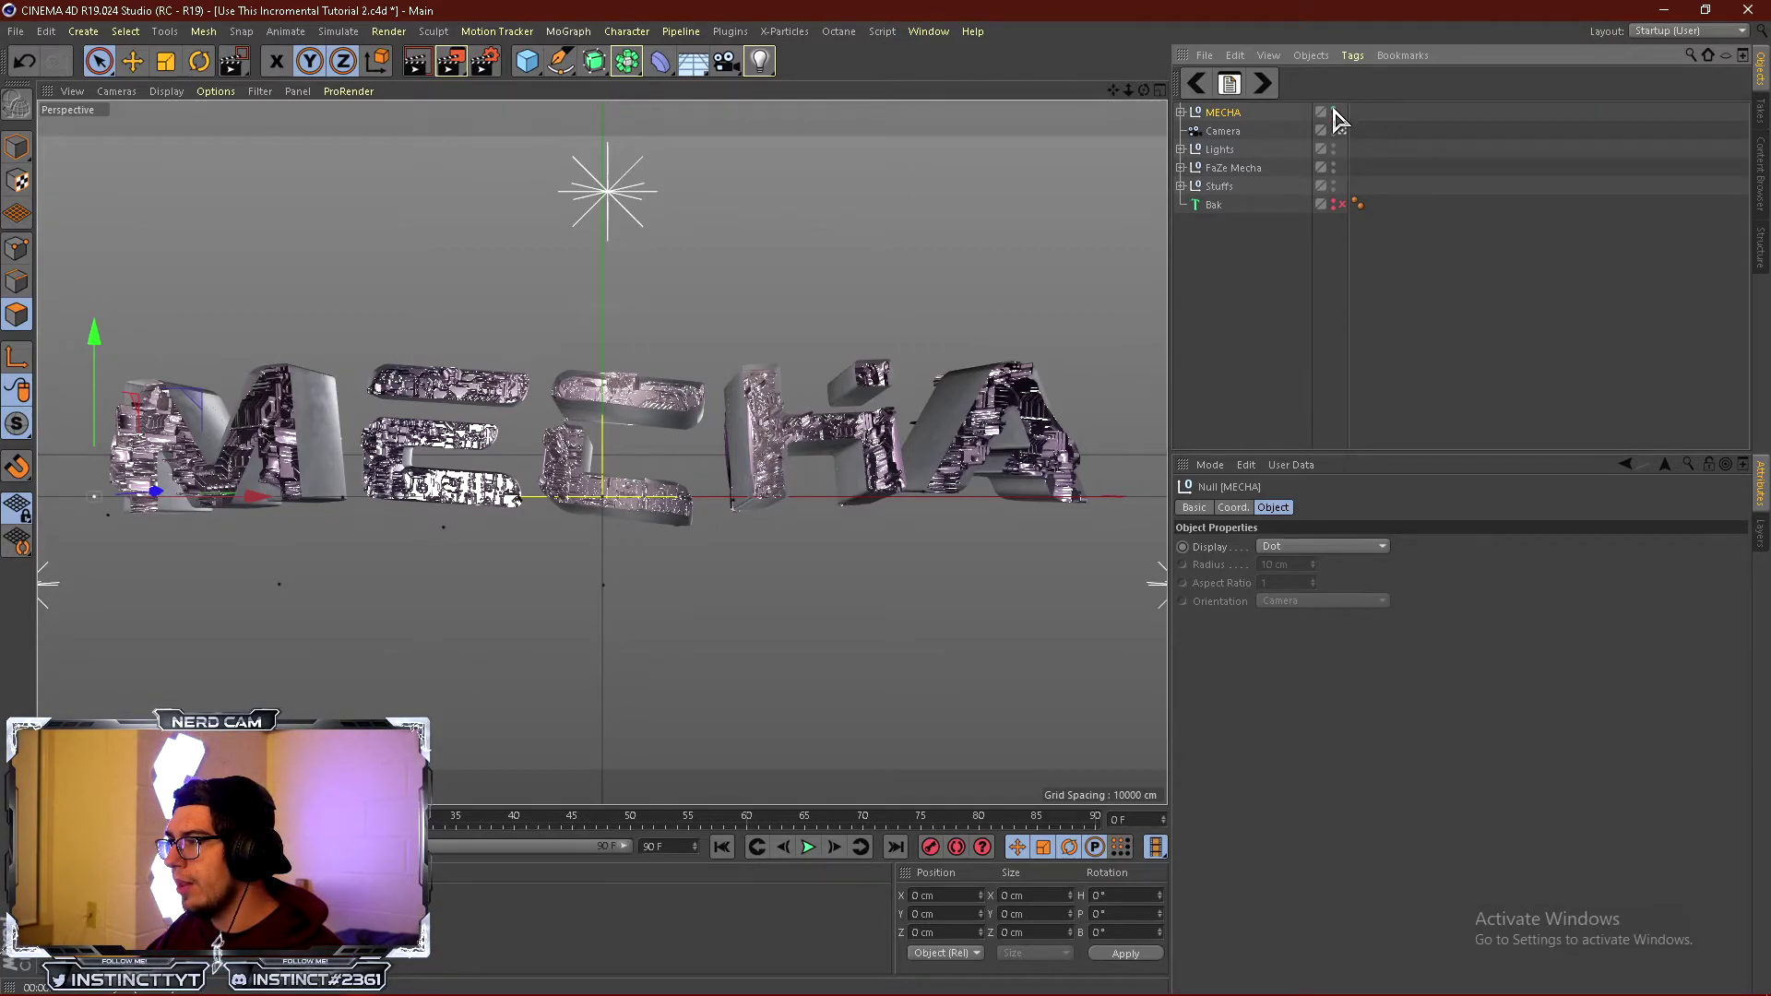
{"action": "left_click", "coordinate": [1334, 109]}
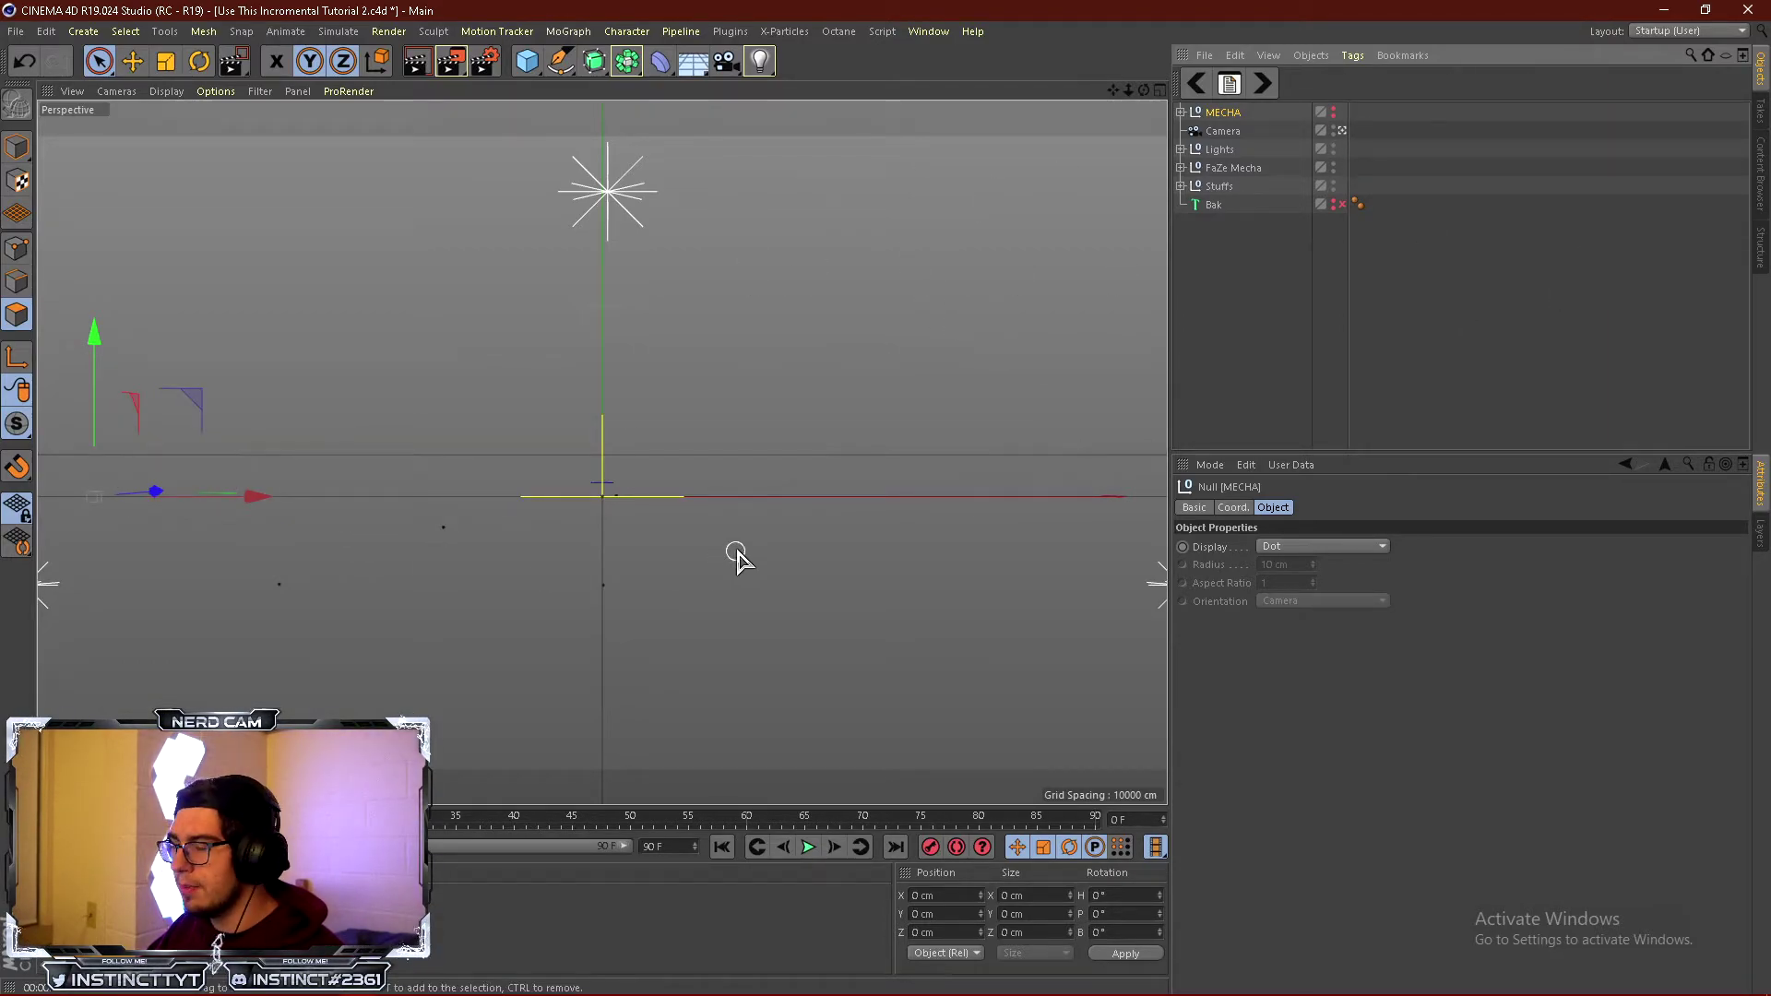
{"action": "left_click", "coordinate": [15, 31]}
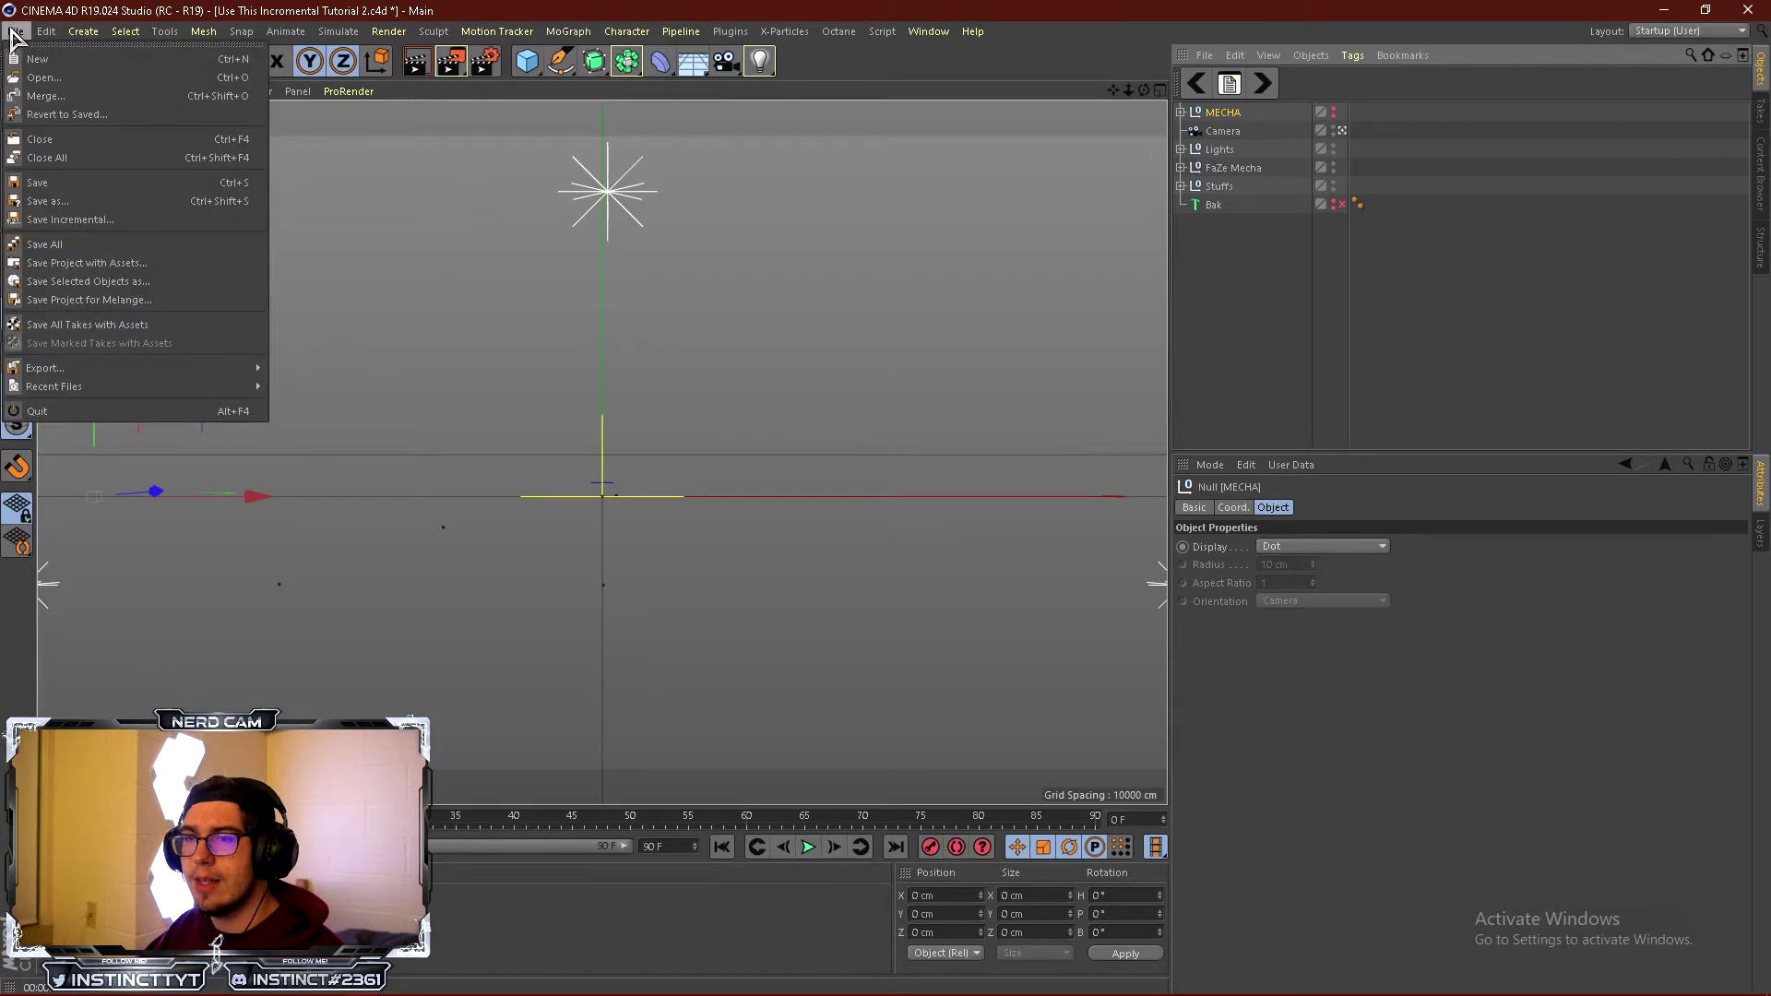
{"action": "left_click", "coordinate": [43, 78]}
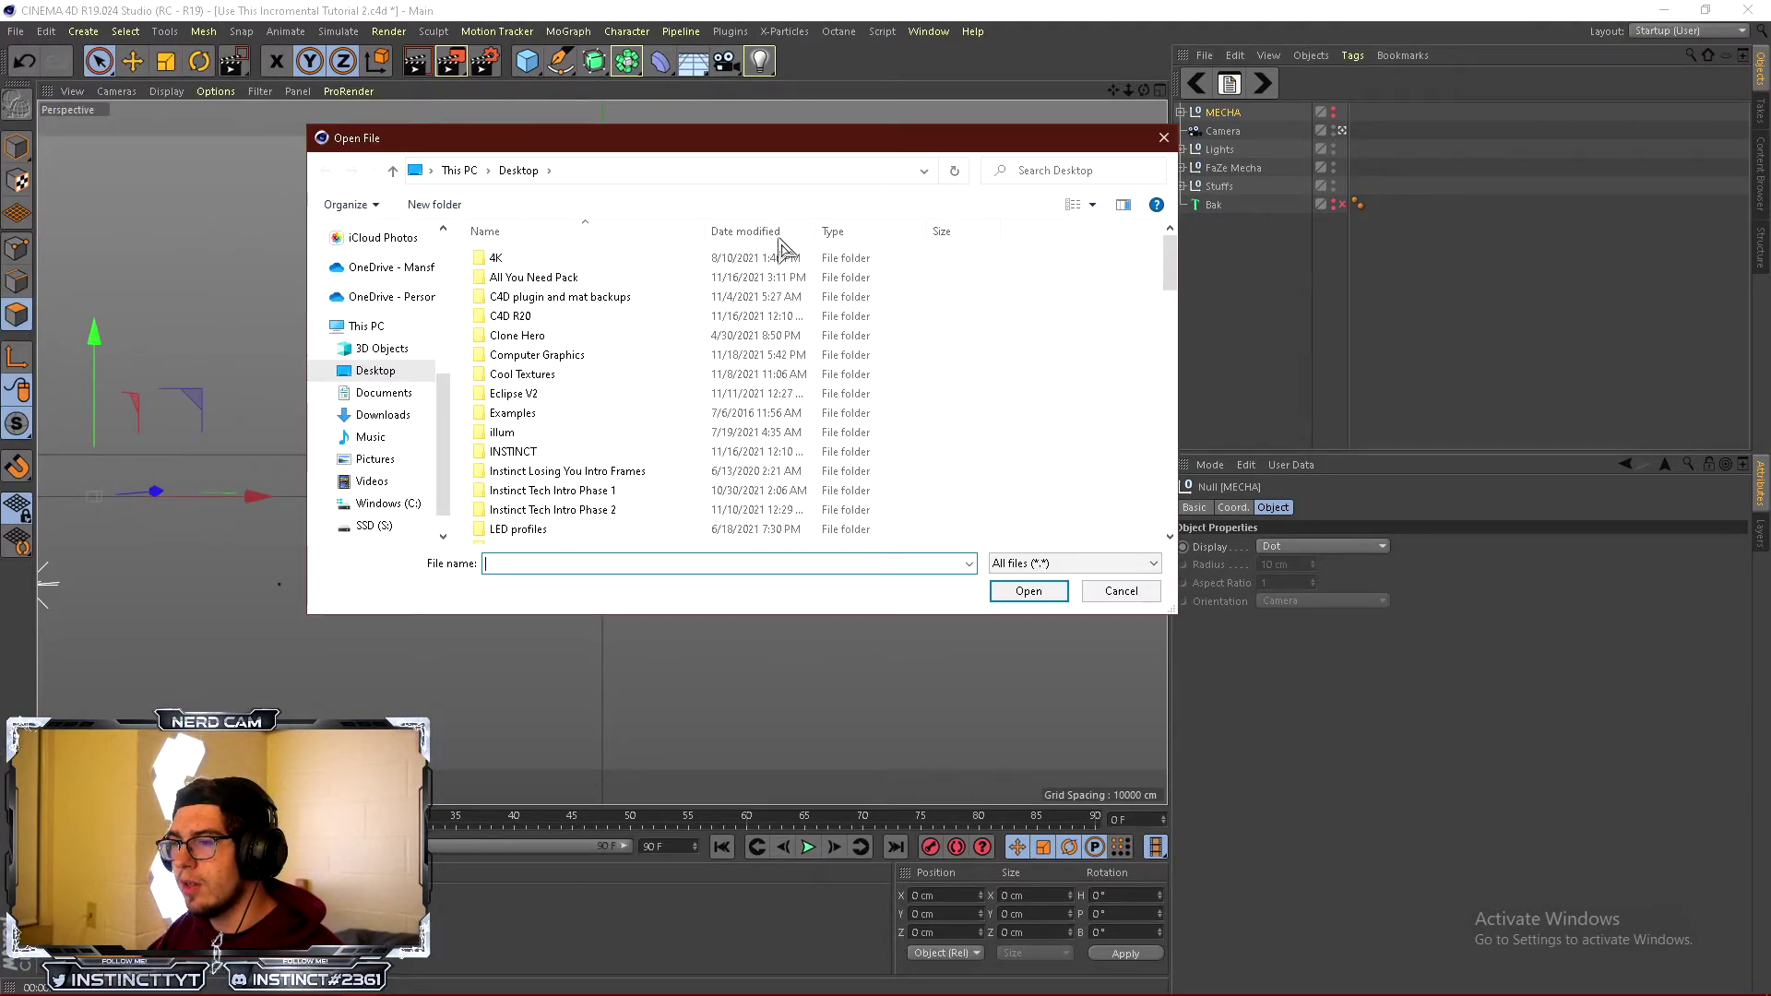
{"action": "left_click", "coordinate": [1120, 591]}
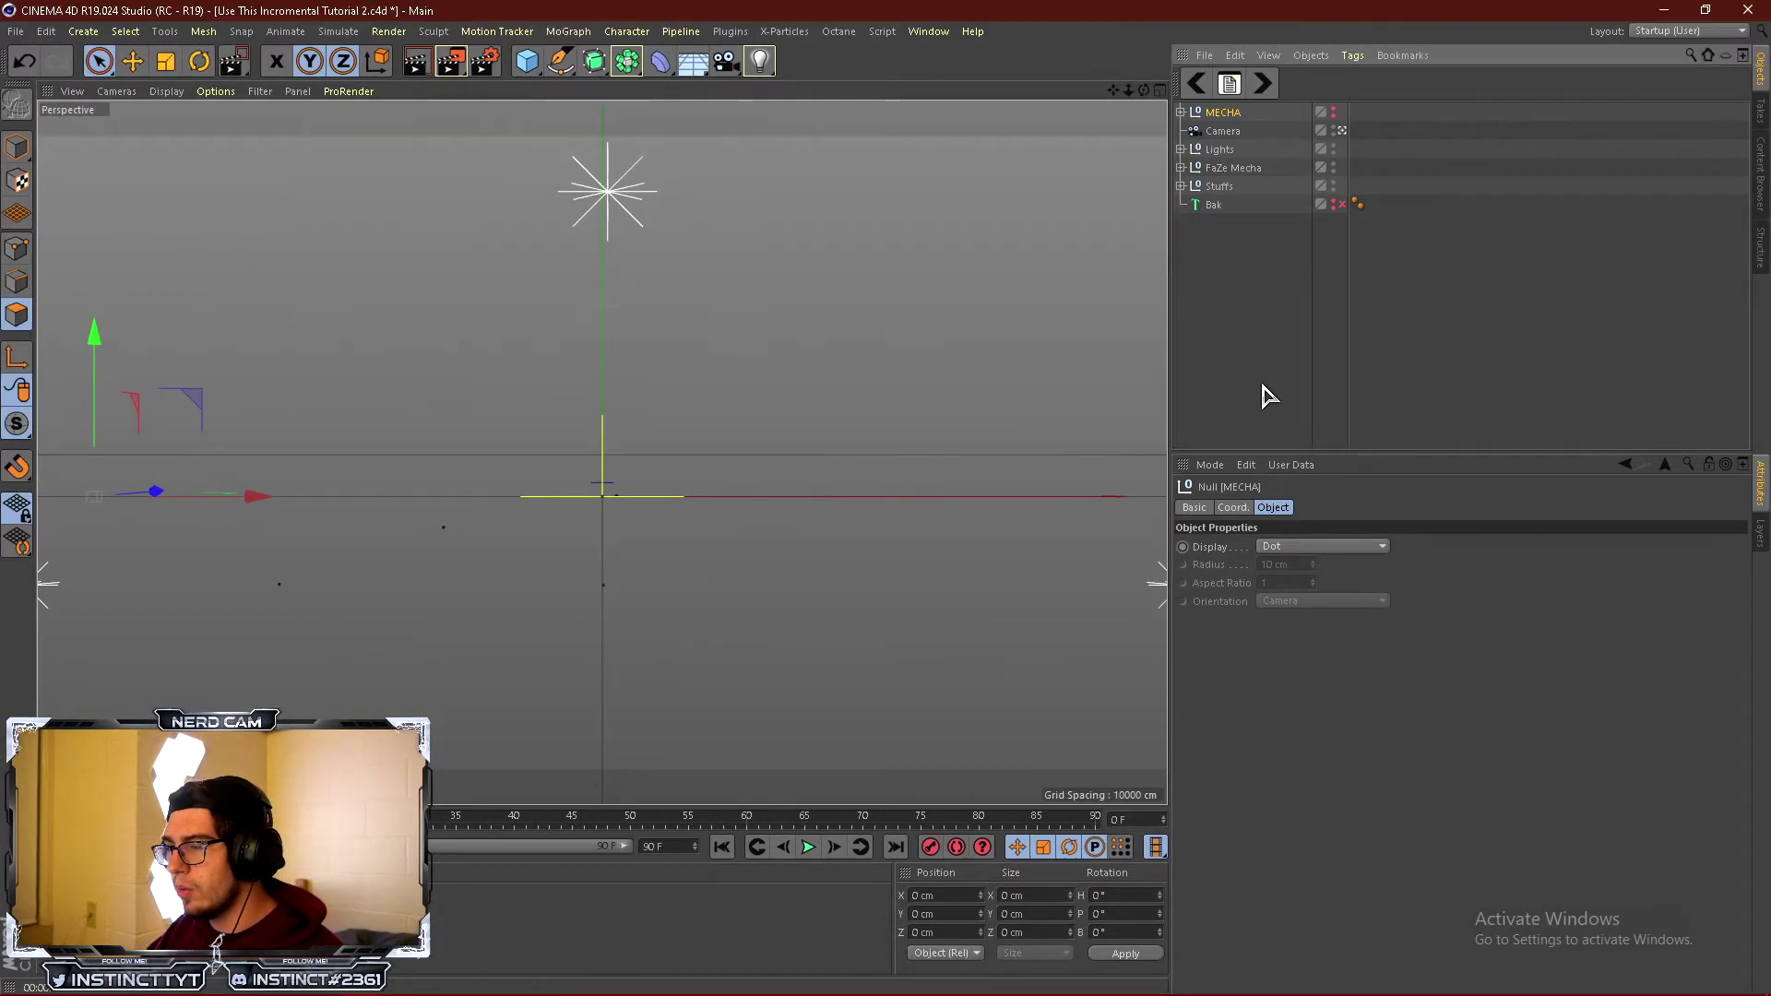
Start opening a file and browse to the Desktop's INSTINCT > Cinema 4D > Ai folder.
{"action": "left_click", "coordinate": [15, 31]}
{"action": "left_click", "coordinate": [44, 78]}
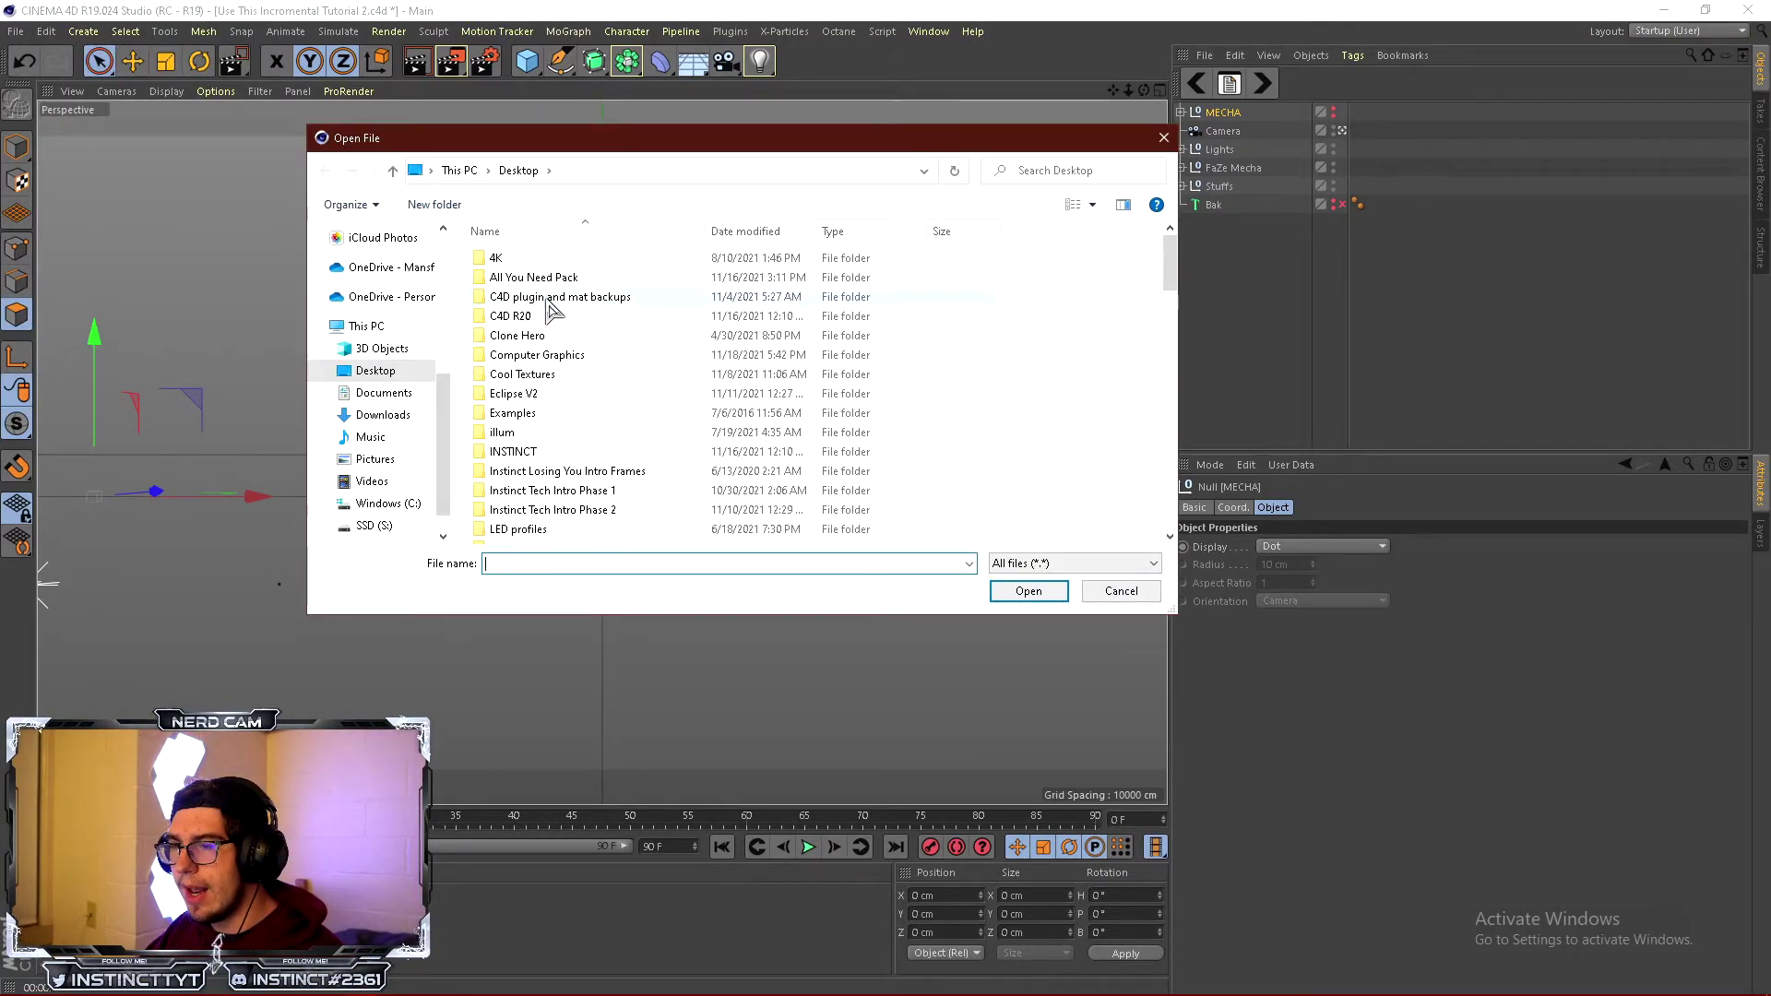
{"action": "scroll", "coordinate": [551, 309], "scroll_direction": "down", "scroll_amount": 2}
{"action": "left_click", "coordinate": [541, 341]}
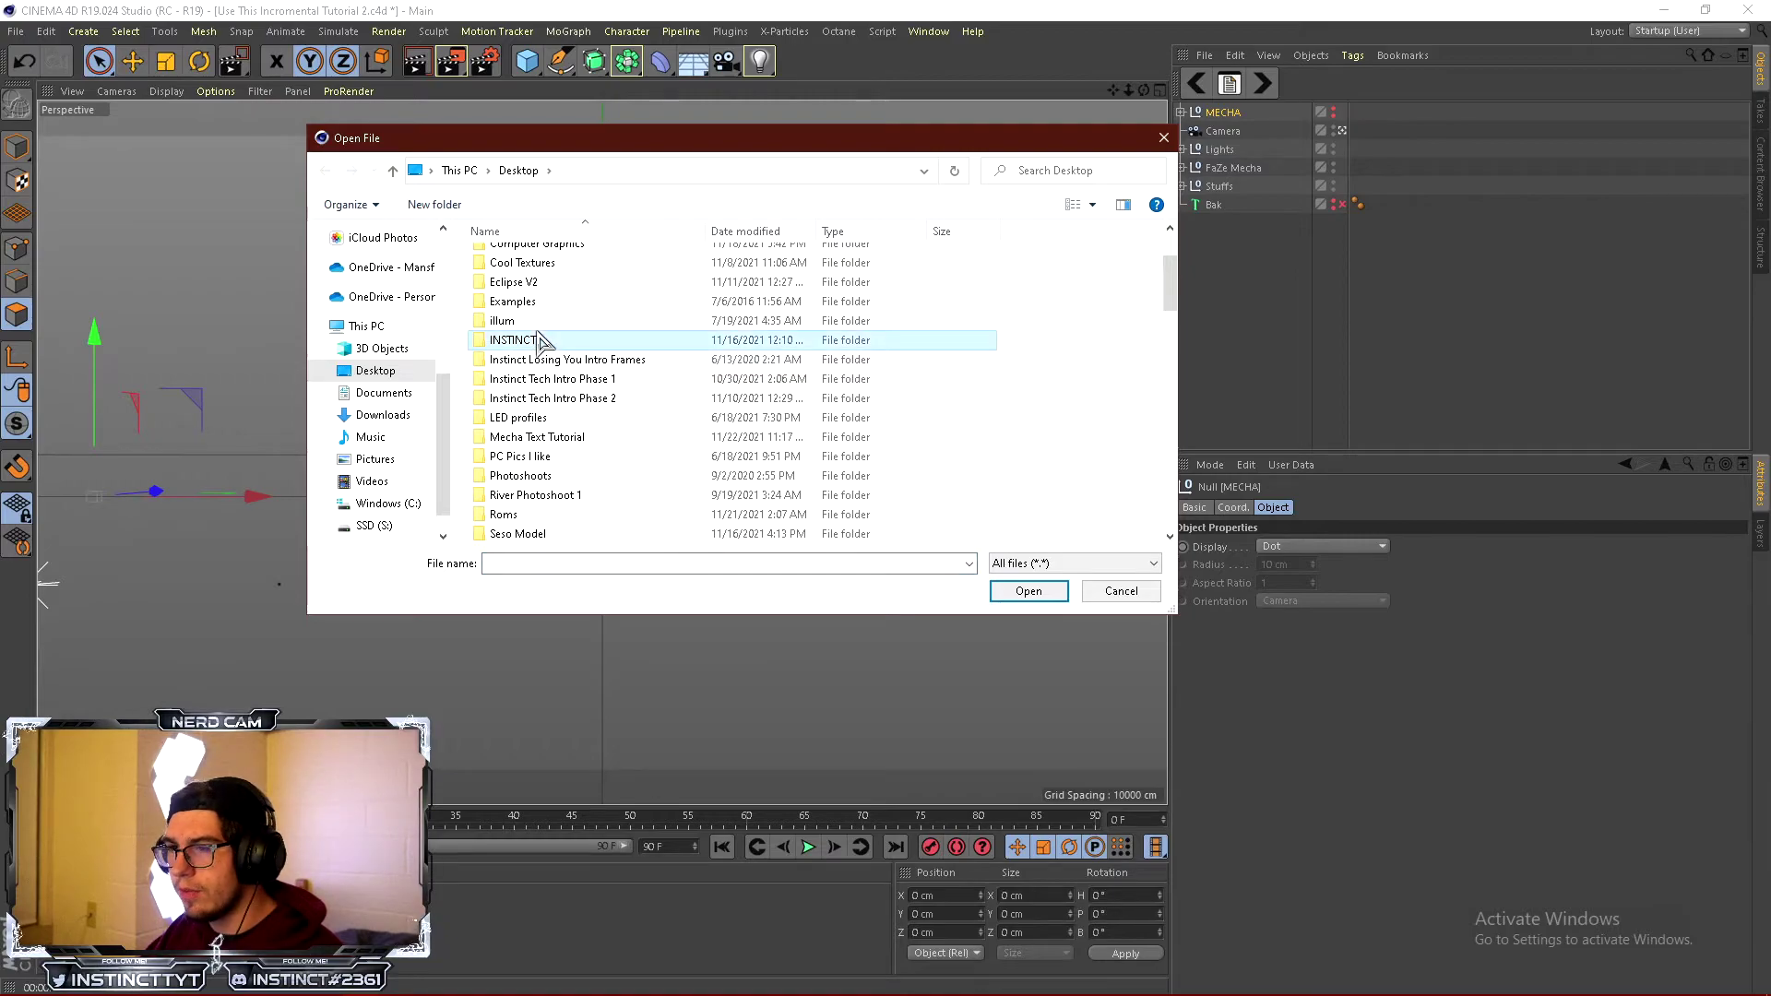
{"action": "double_click", "coordinate": [540, 340]}
{"action": "scroll", "coordinate": [711, 407], "scroll_direction": "down", "scroll_amount": 1}
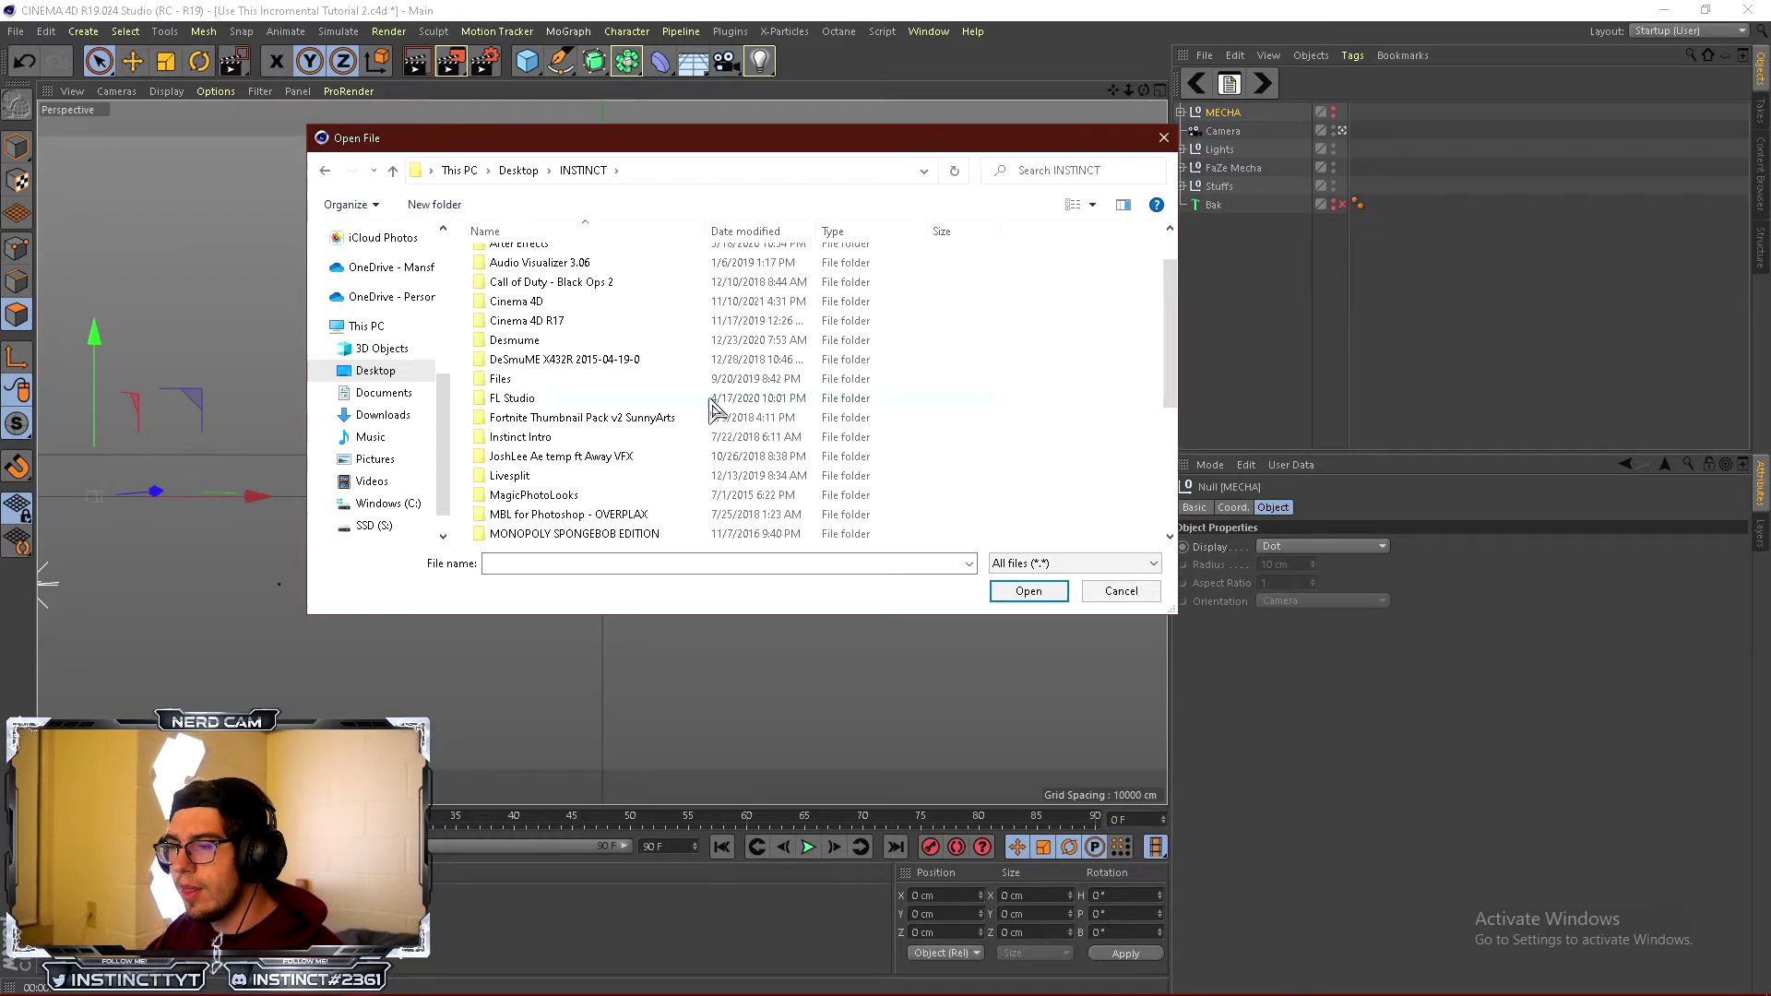
{"action": "double_click", "coordinate": [563, 301]}
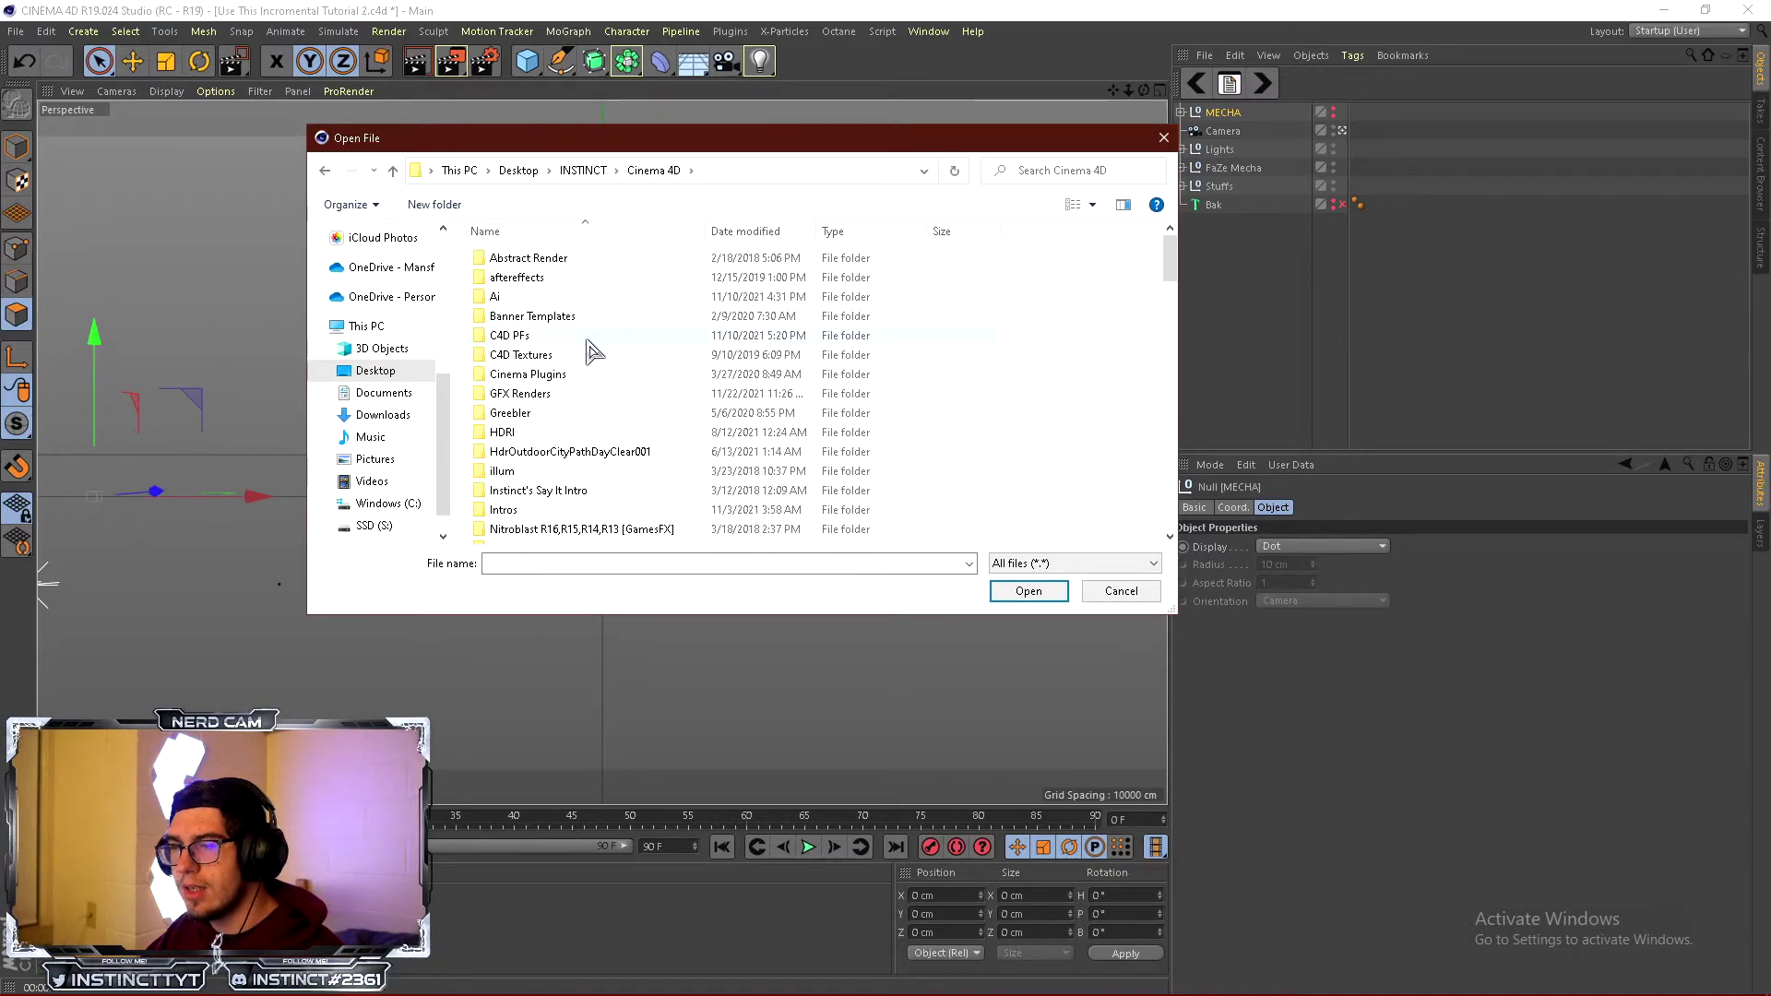
{"action": "double_click", "coordinate": [531, 296]}
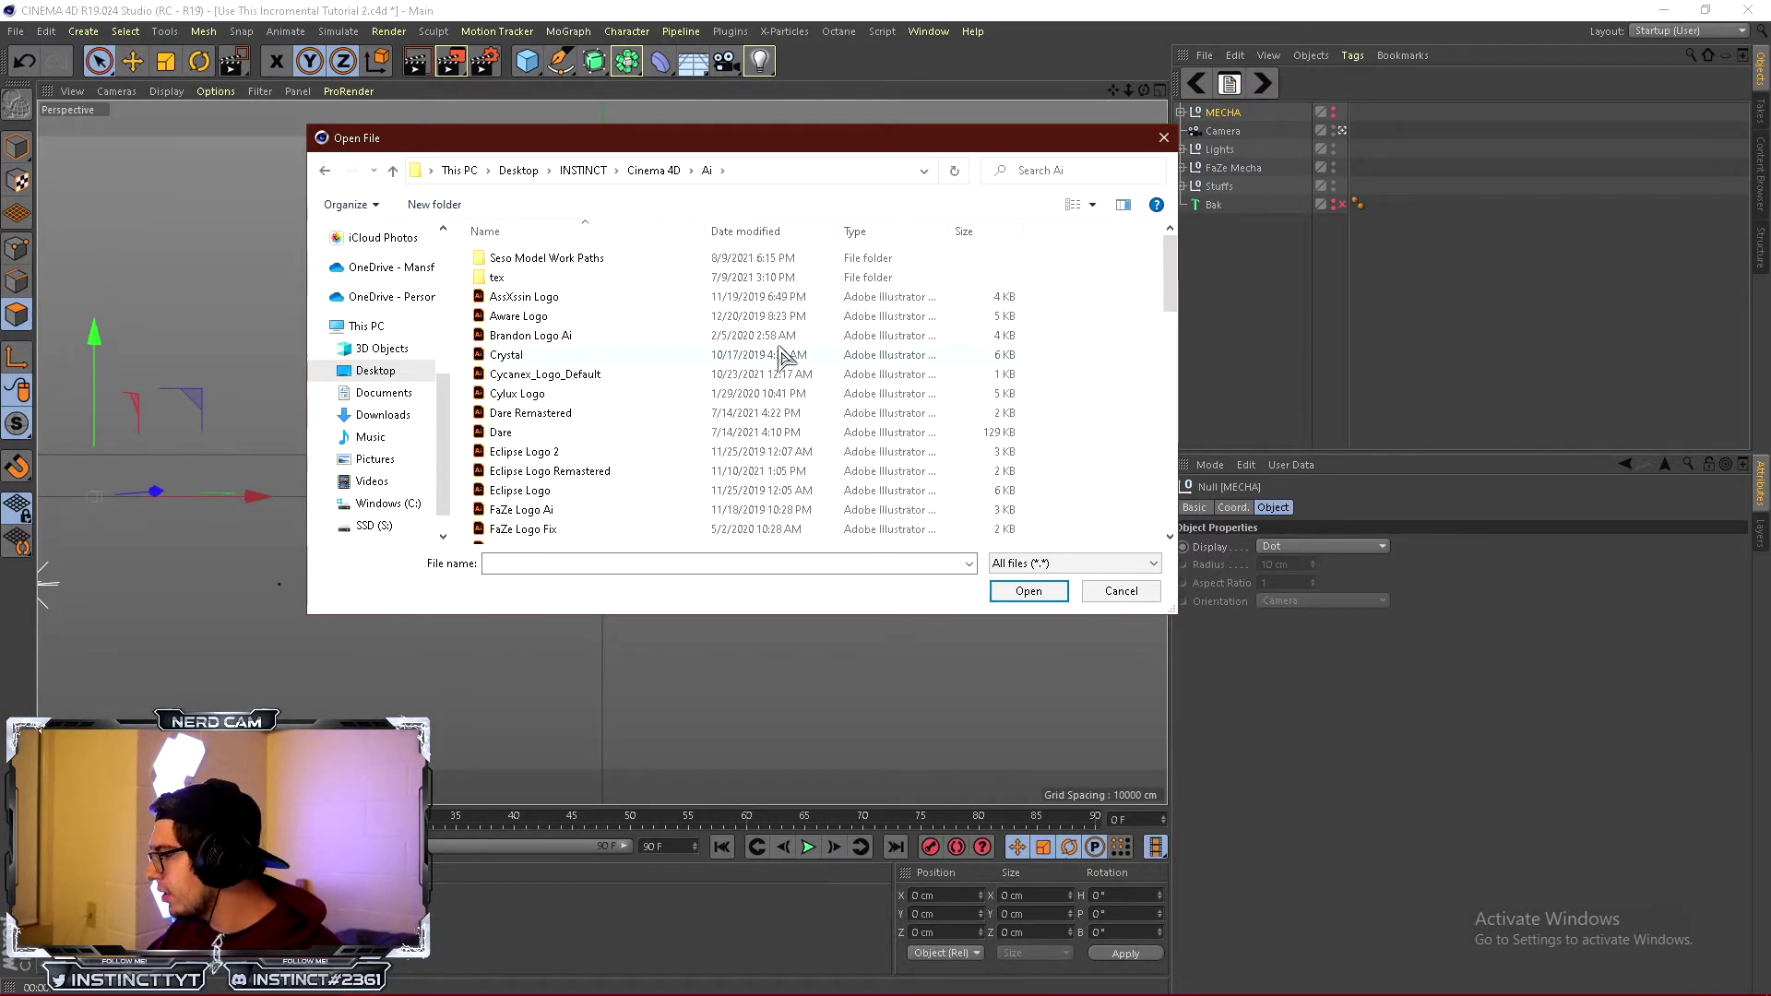
Import the FaZe Logo Fix Illustrator file at a scale of 1 centimetre with splines connected.
{"action": "scroll", "coordinate": [779, 356], "scroll_direction": "down", "scroll_amount": 4}
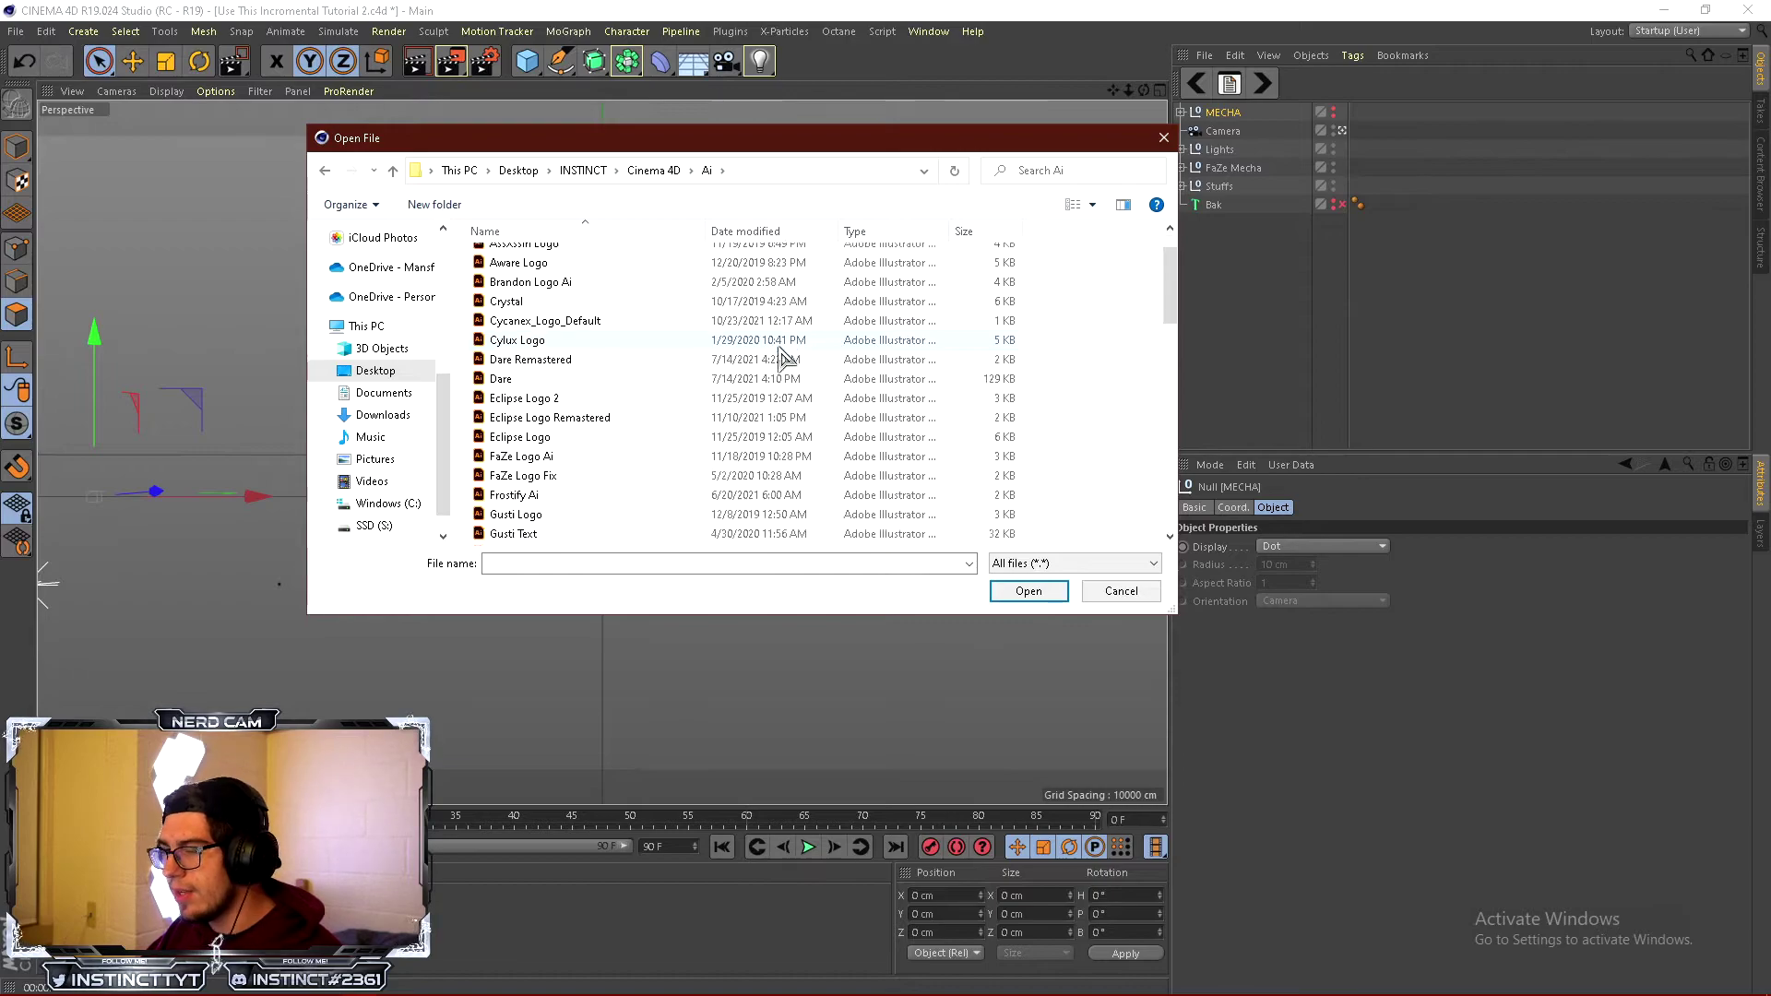
{"action": "scroll", "coordinate": [778, 360], "scroll_direction": "down", "scroll_amount": 1}
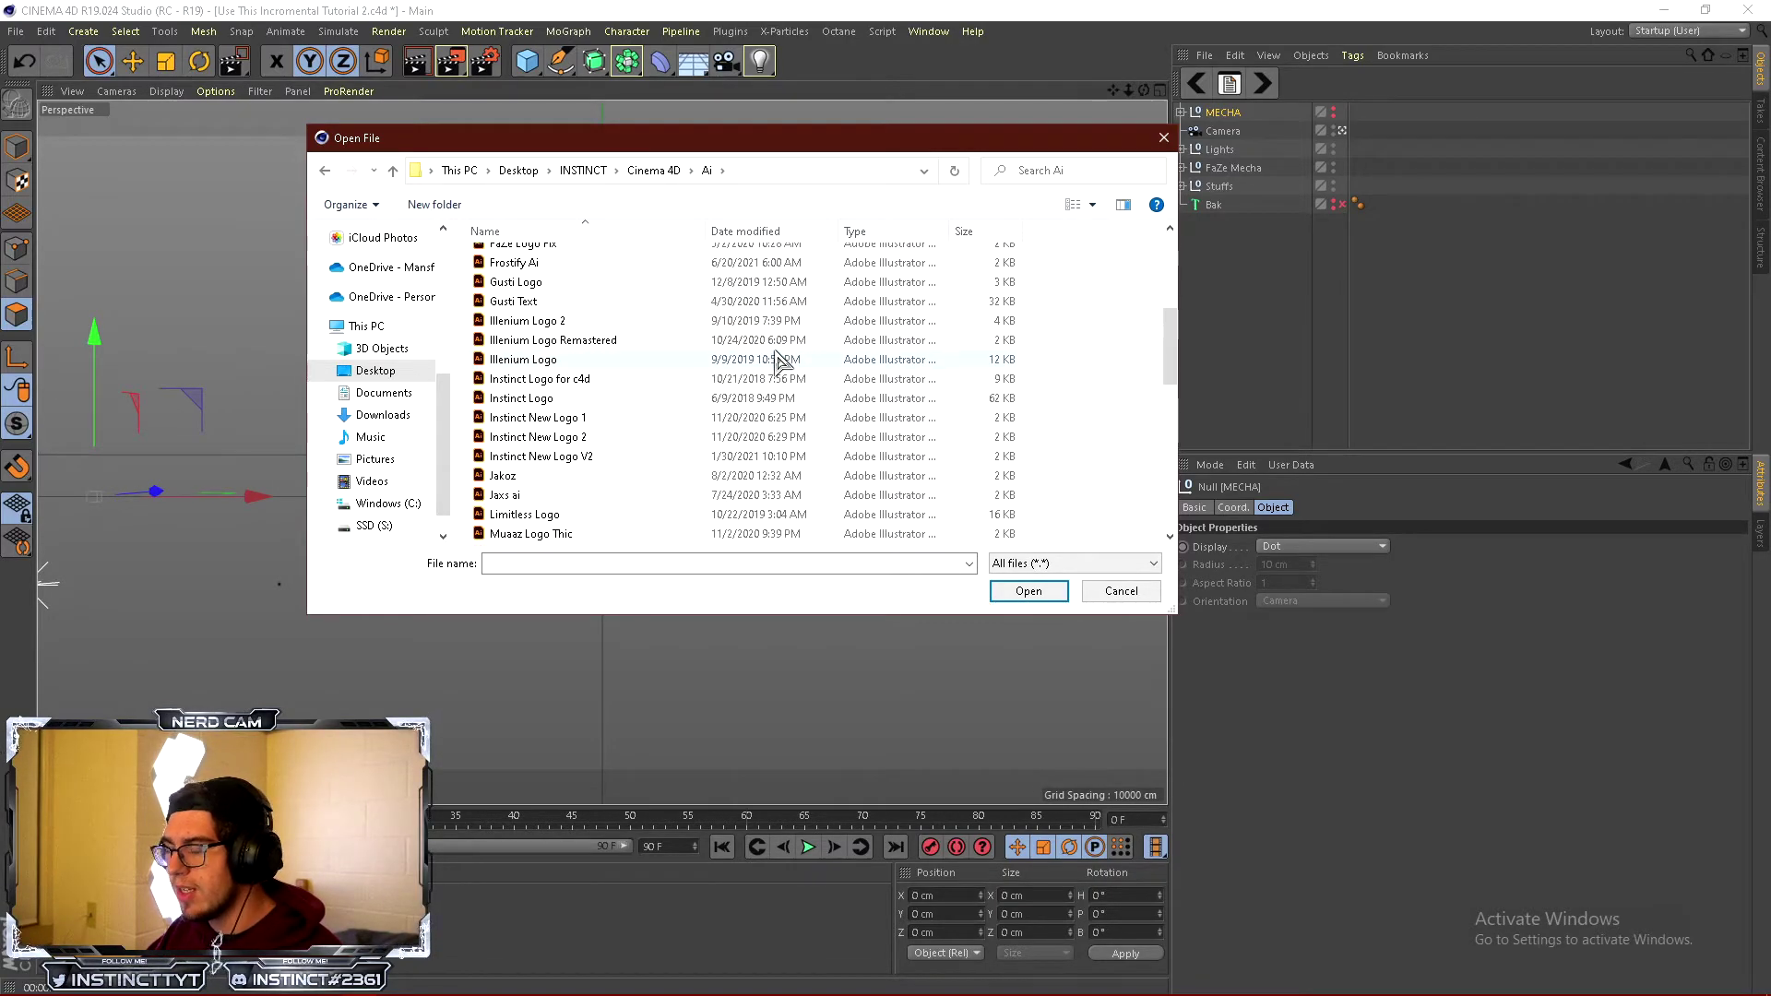
{"action": "scroll", "coordinate": [779, 360], "scroll_direction": "down", "scroll_amount": 1}
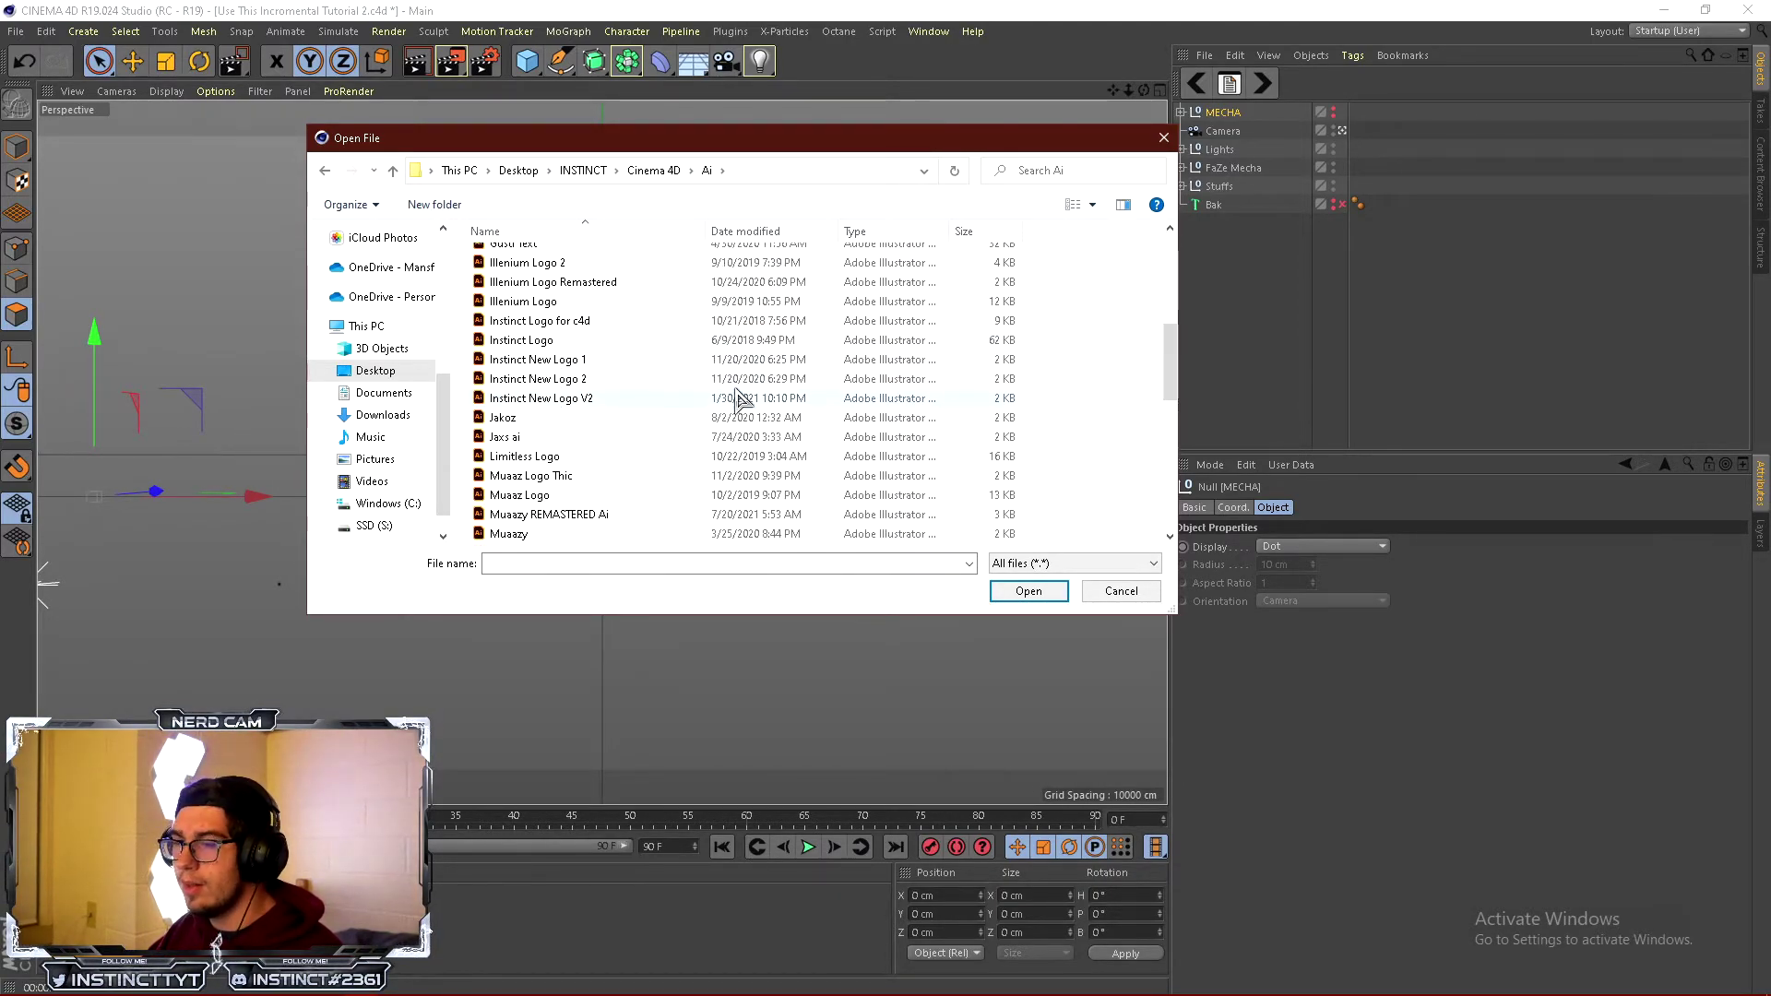
{"action": "scroll", "coordinate": [729, 388], "scroll_direction": "up", "scroll_amount": 5}
{"action": "scroll", "coordinate": [600, 387], "scroll_direction": "down", "scroll_amount": 10}
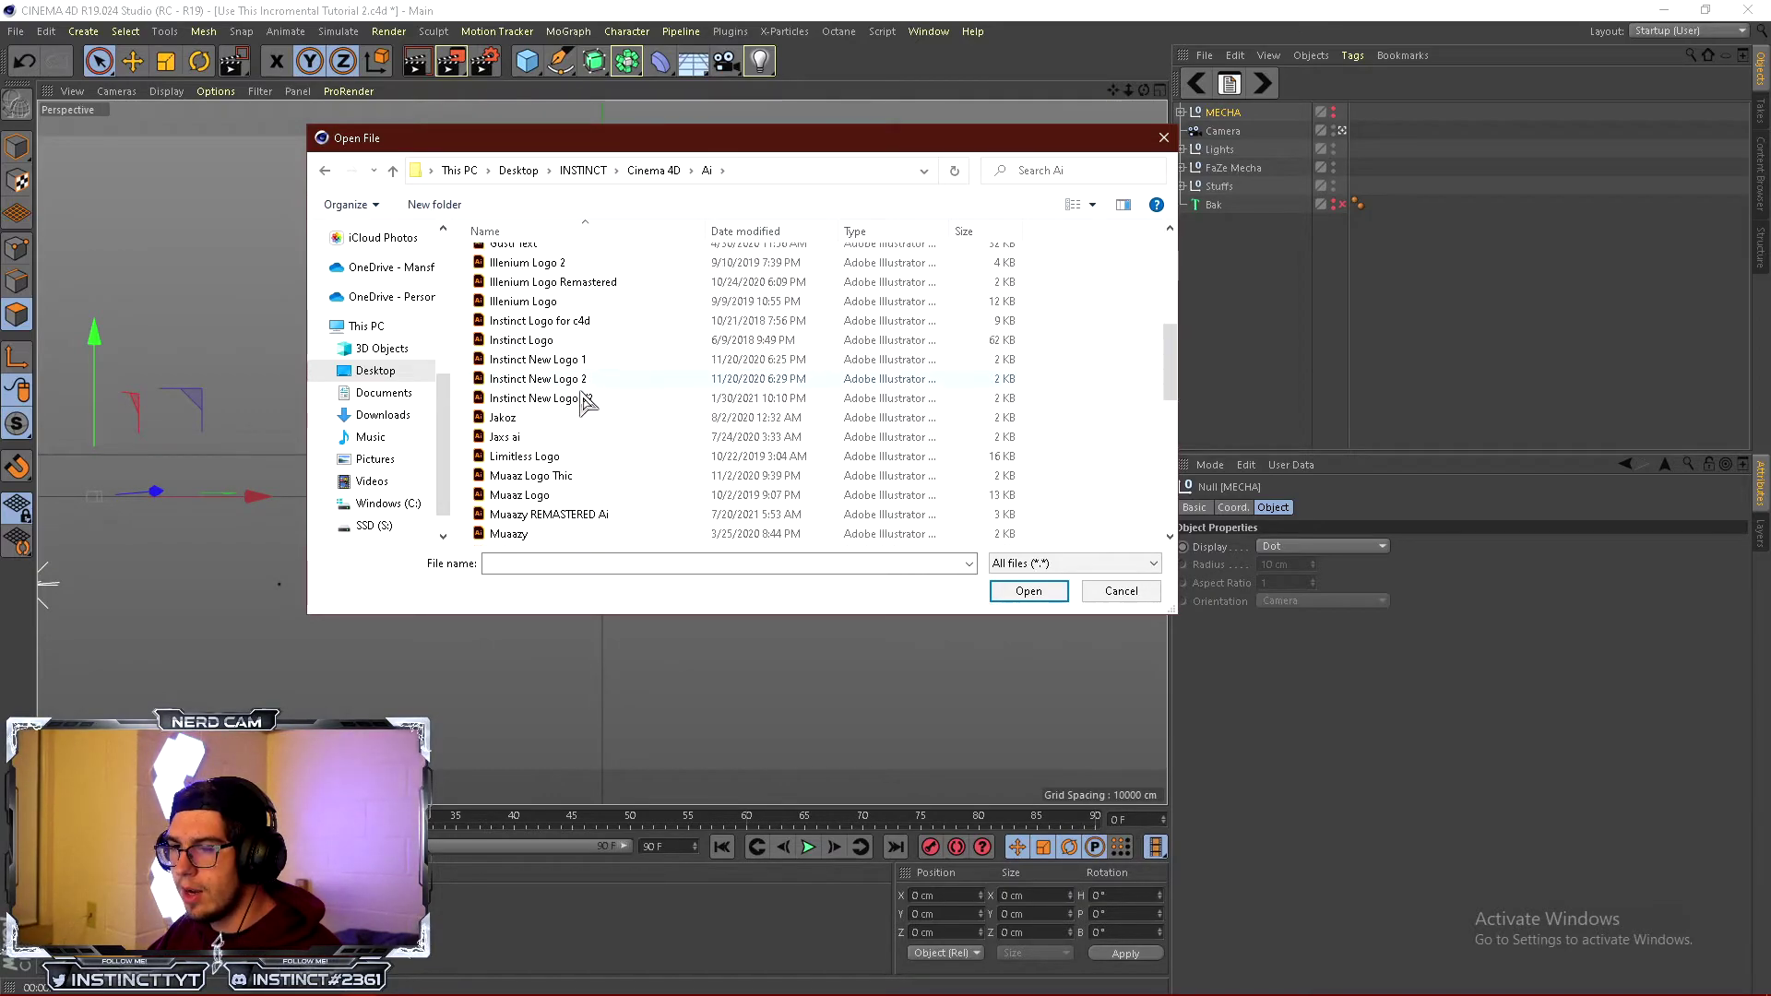
{"action": "scroll", "coordinate": [577, 462], "scroll_direction": "up", "scroll_amount": 3}
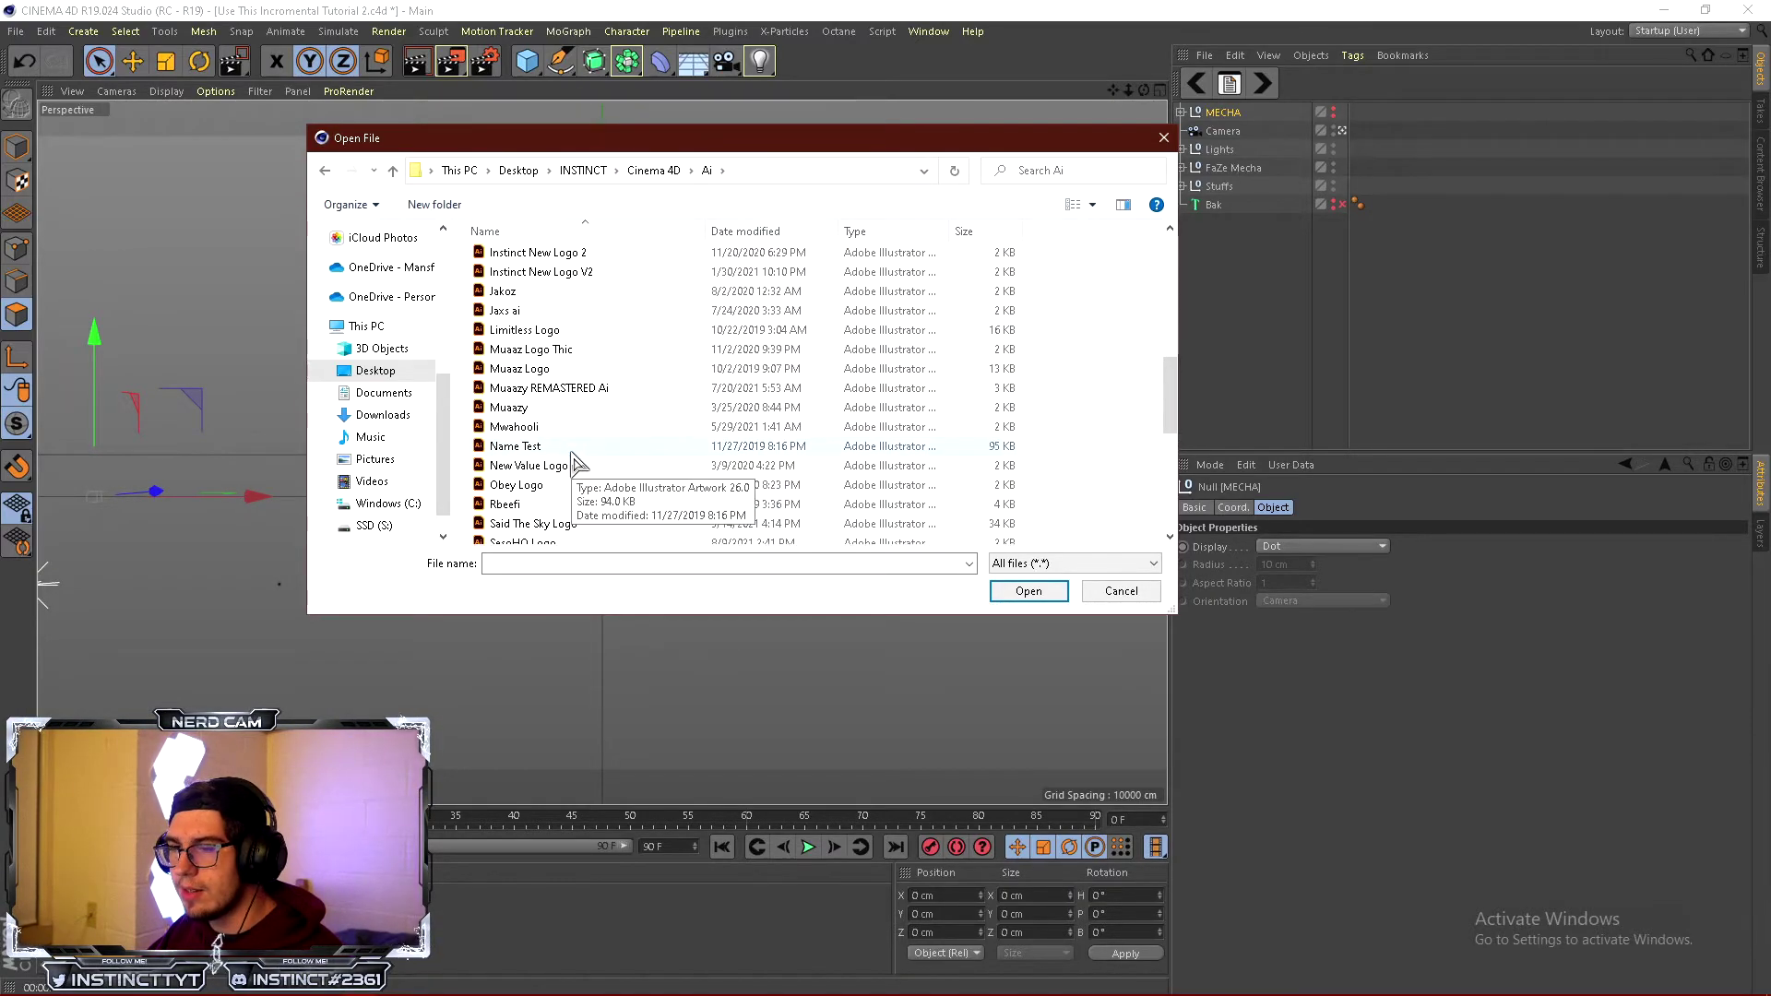
{"action": "scroll", "coordinate": [572, 442], "scroll_direction": "up", "scroll_amount": 6}
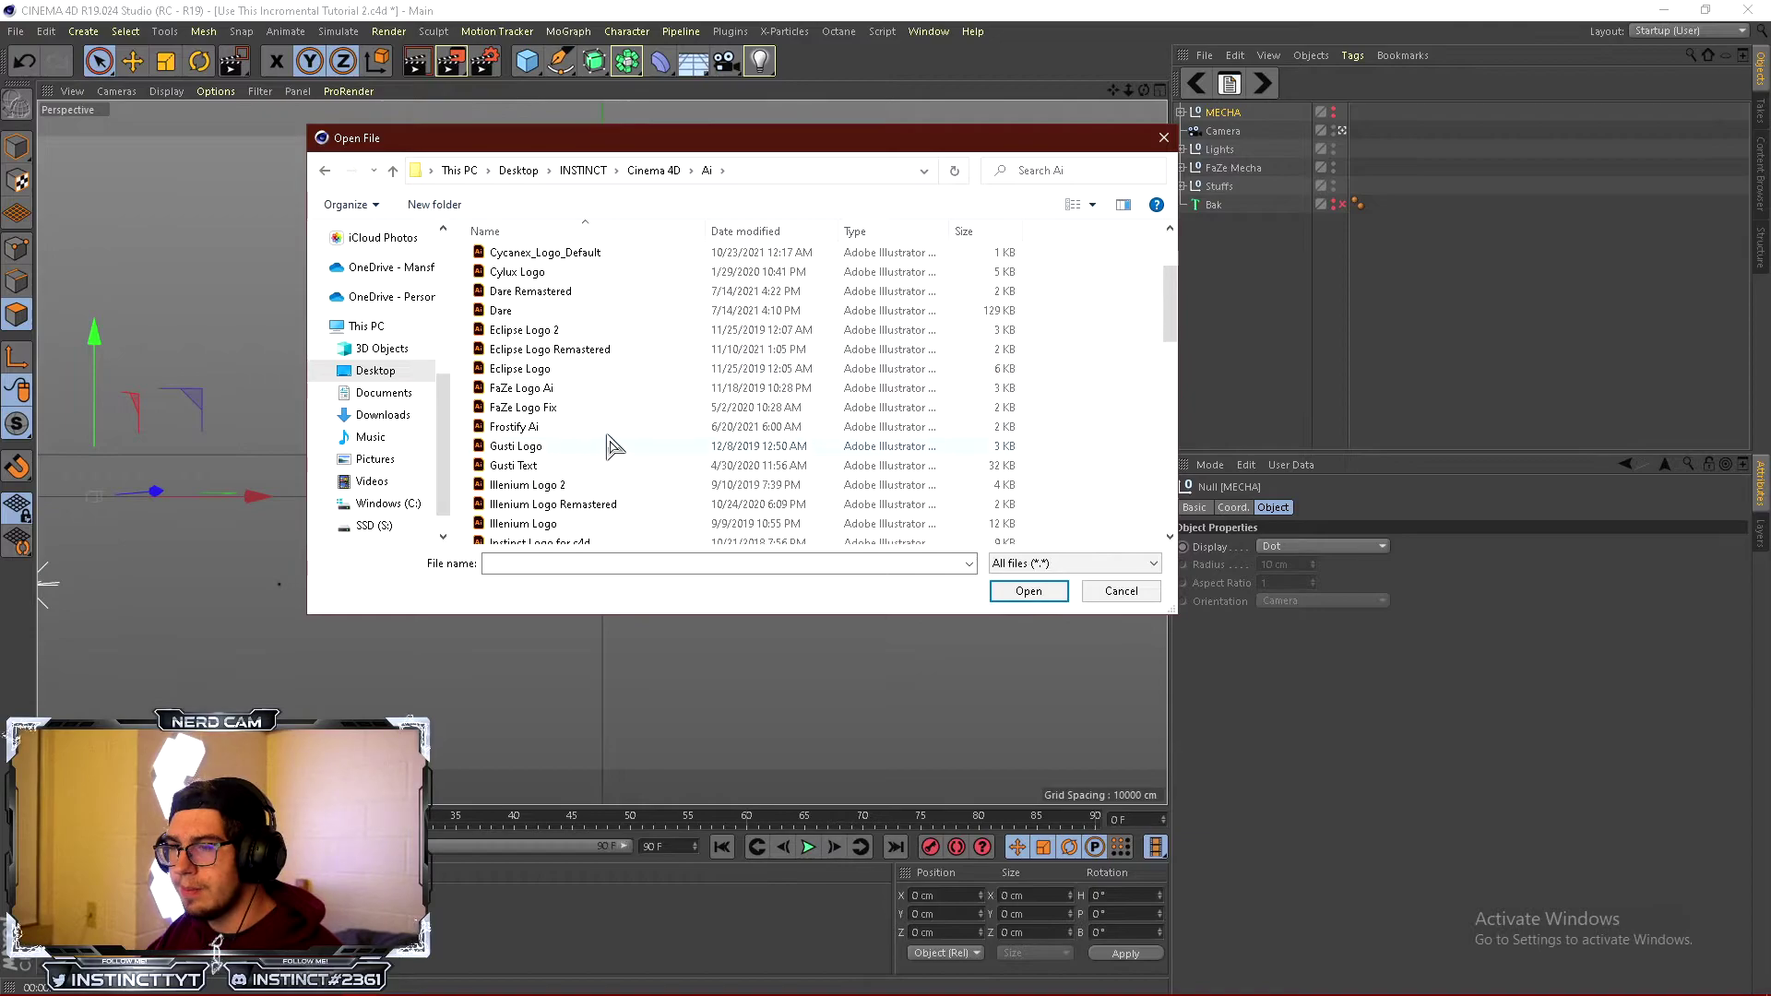
{"action": "double_click", "coordinate": [557, 409]}
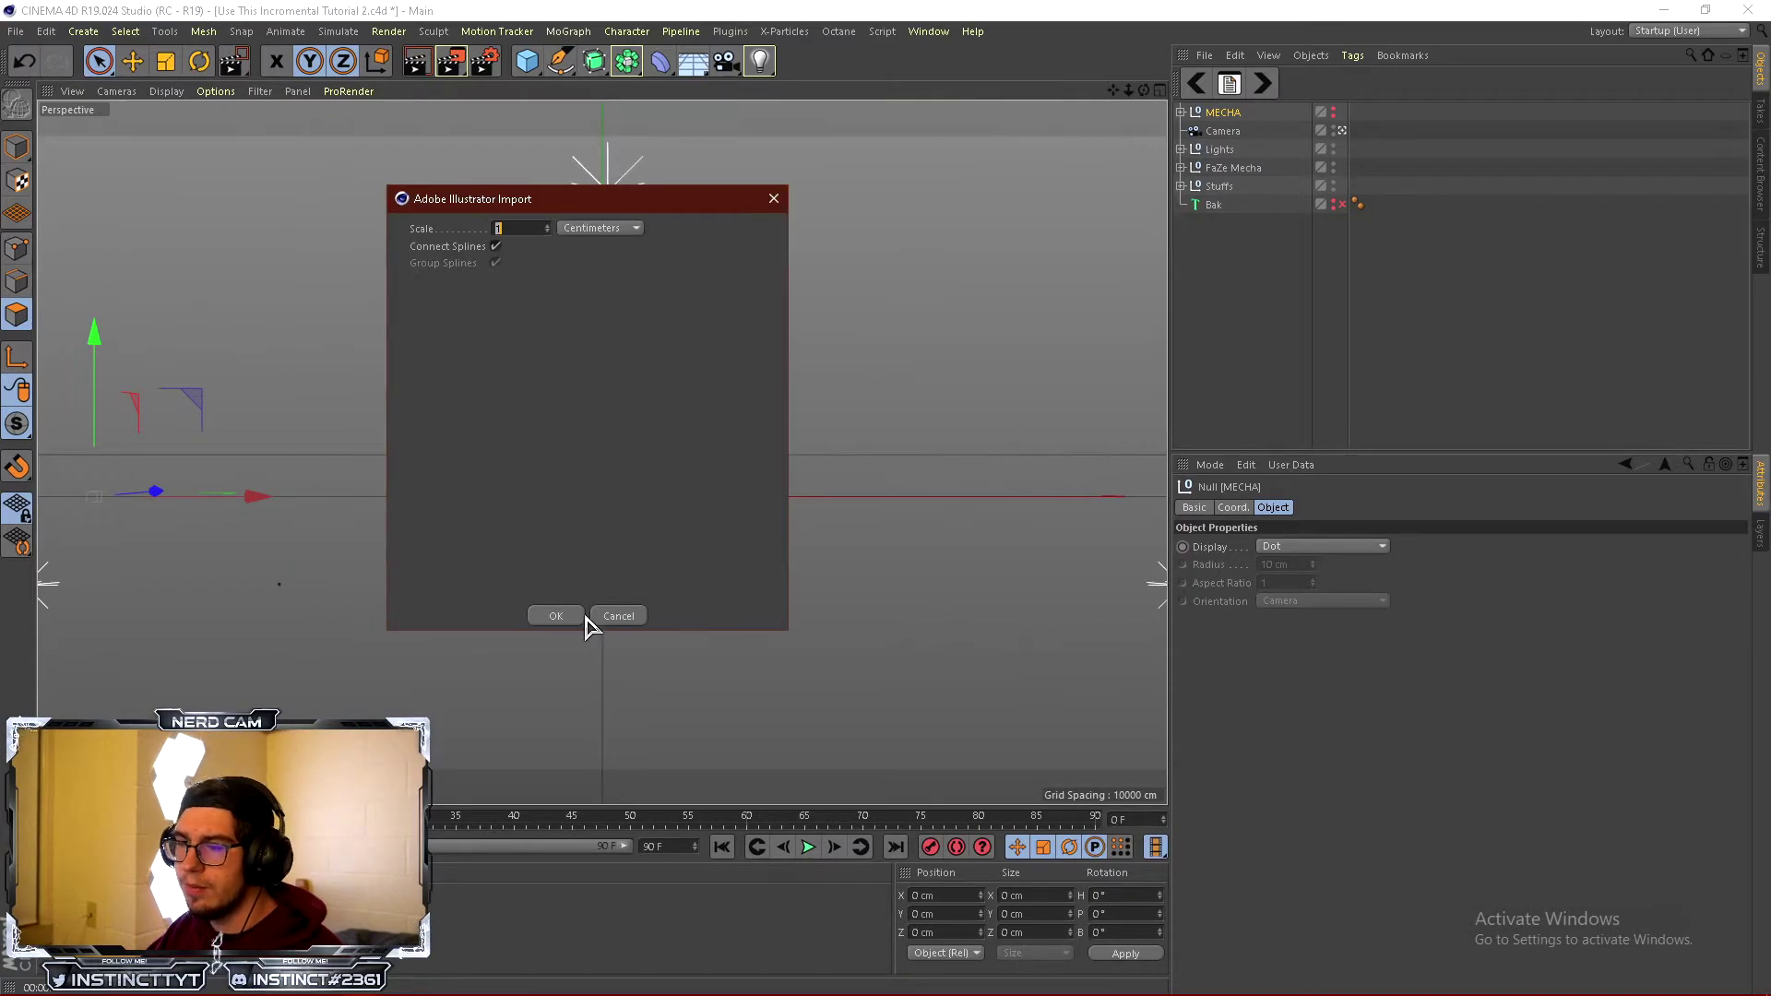
{"action": "left_click", "coordinate": [559, 612]}
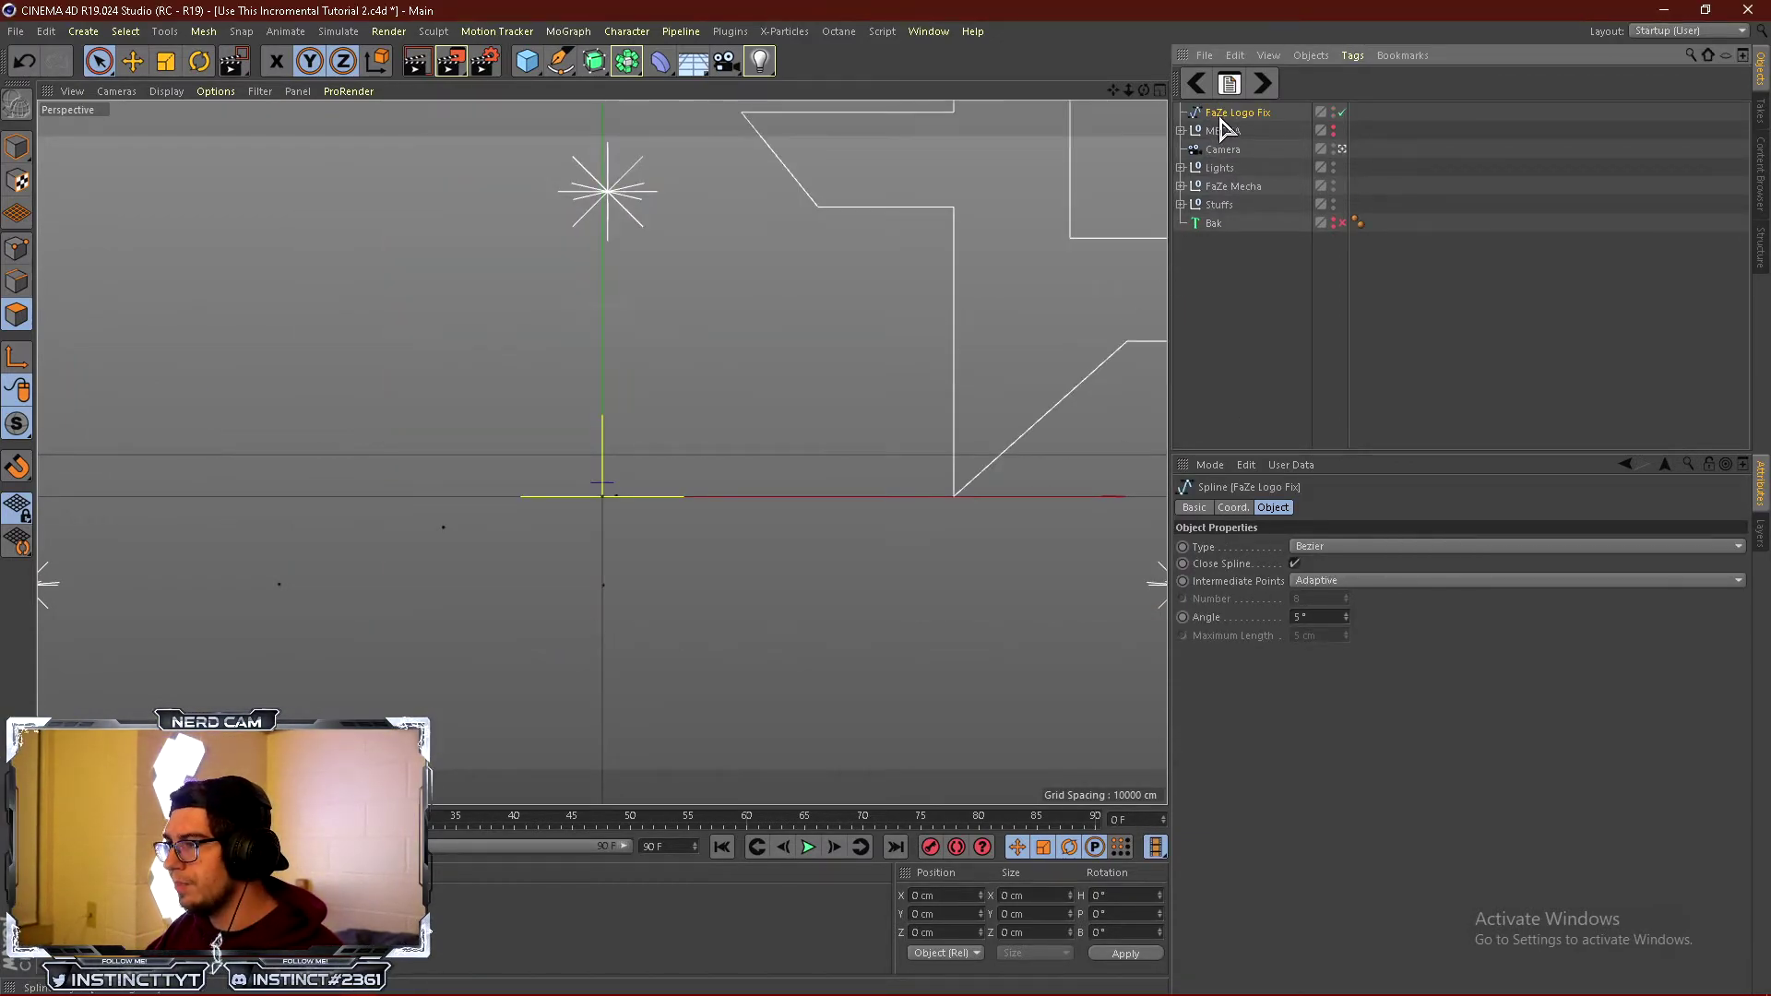
Add an Extrude object, nest the FaZe Logo Fix spline under it, and collapse the Extrude hierarchy.
{"action": "left_click", "coordinate": [594, 63]}
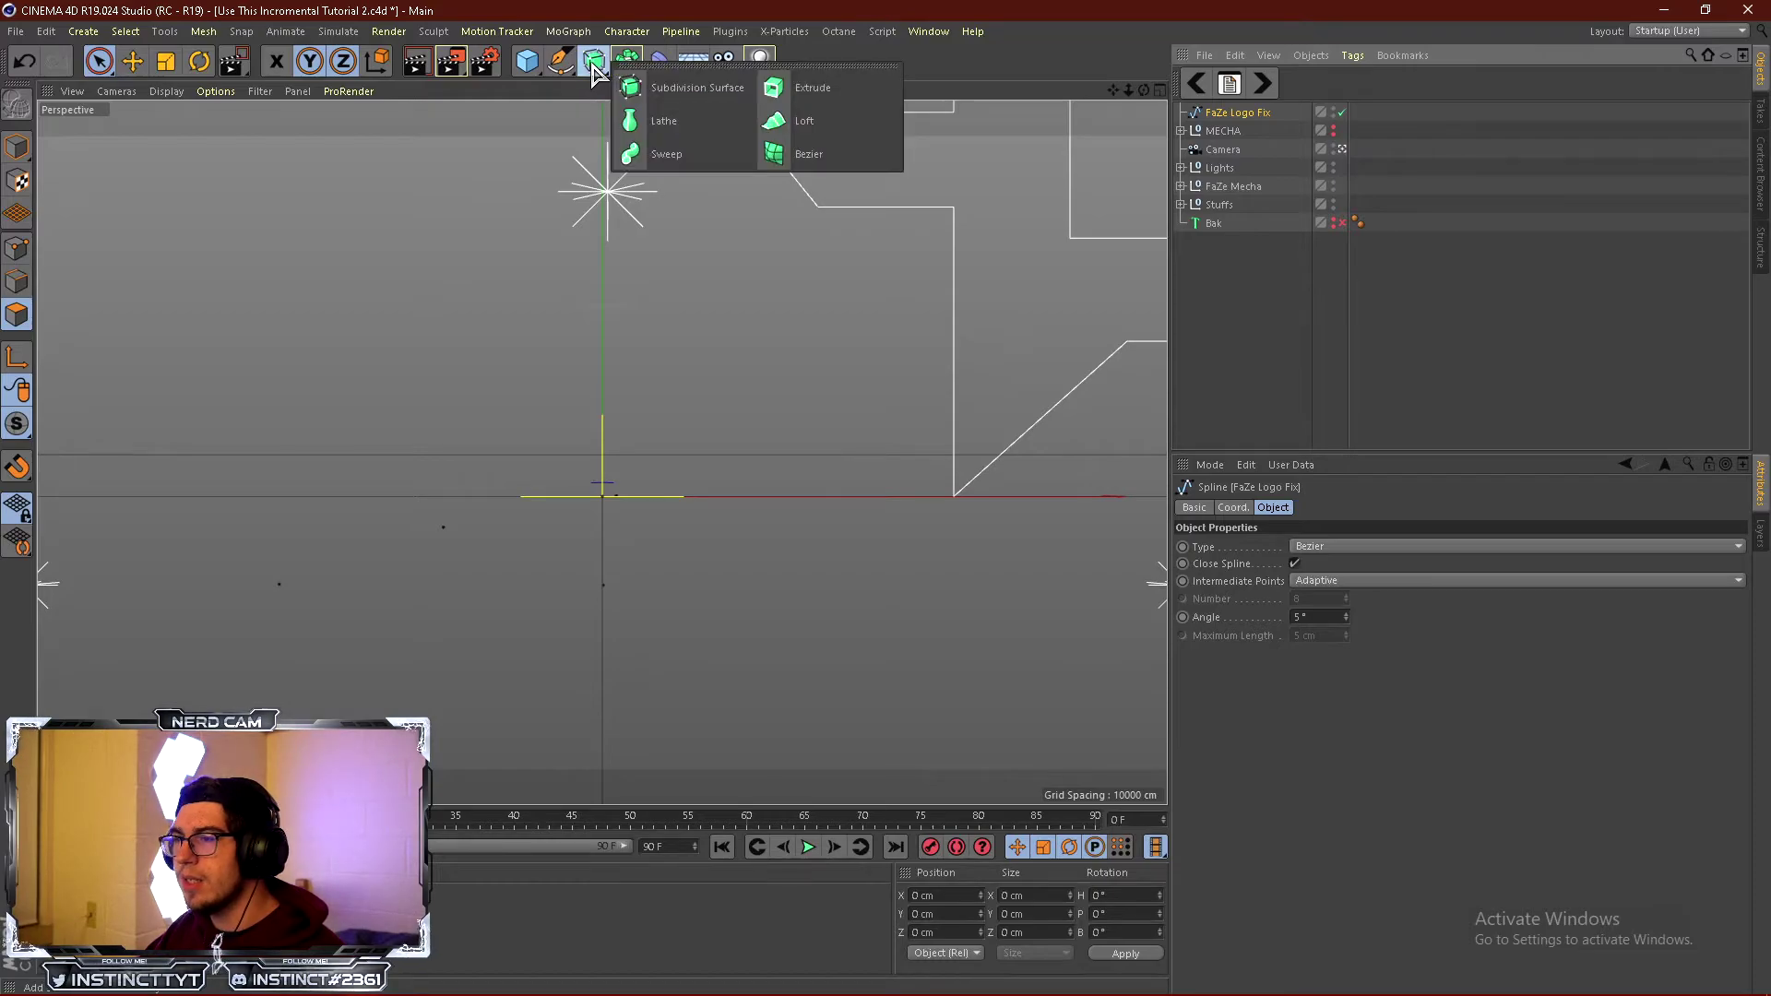
{"action": "left_click", "coordinate": [810, 93]}
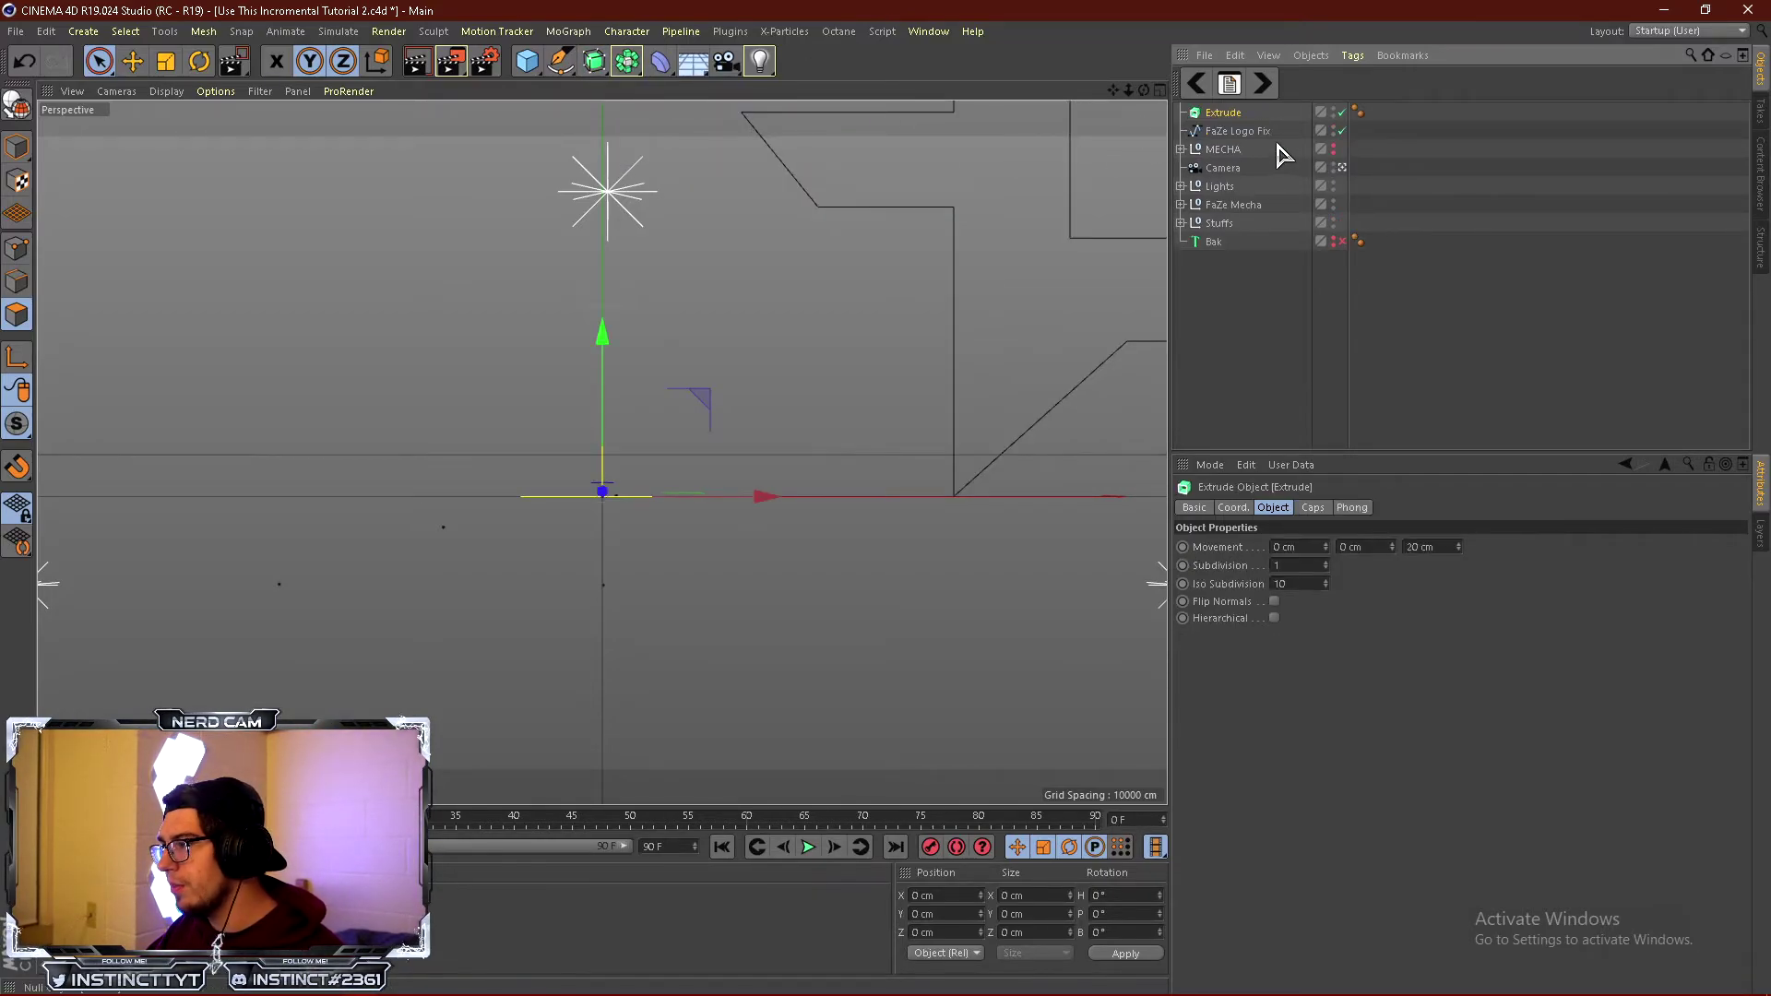
{"action": "left_click", "coordinate": [1231, 132]}
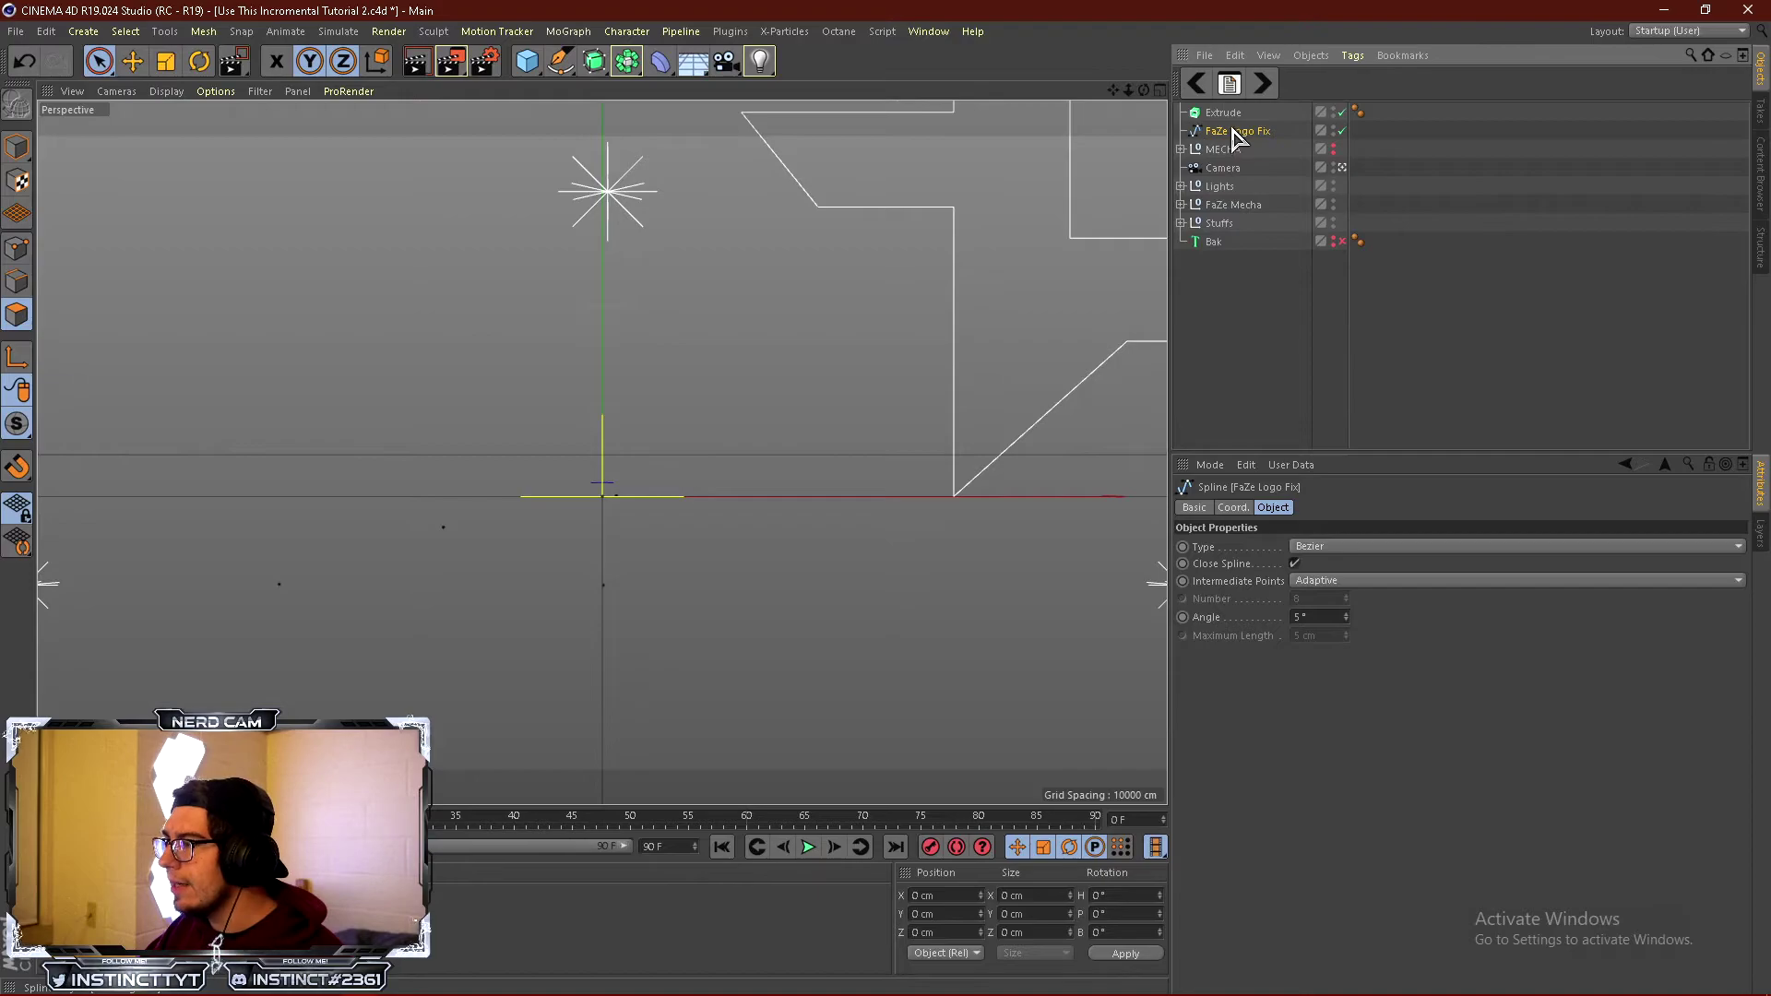
{"action": "left_click_drag", "start_coordinate": [1233, 120], "coordinate": [1234, 118]}
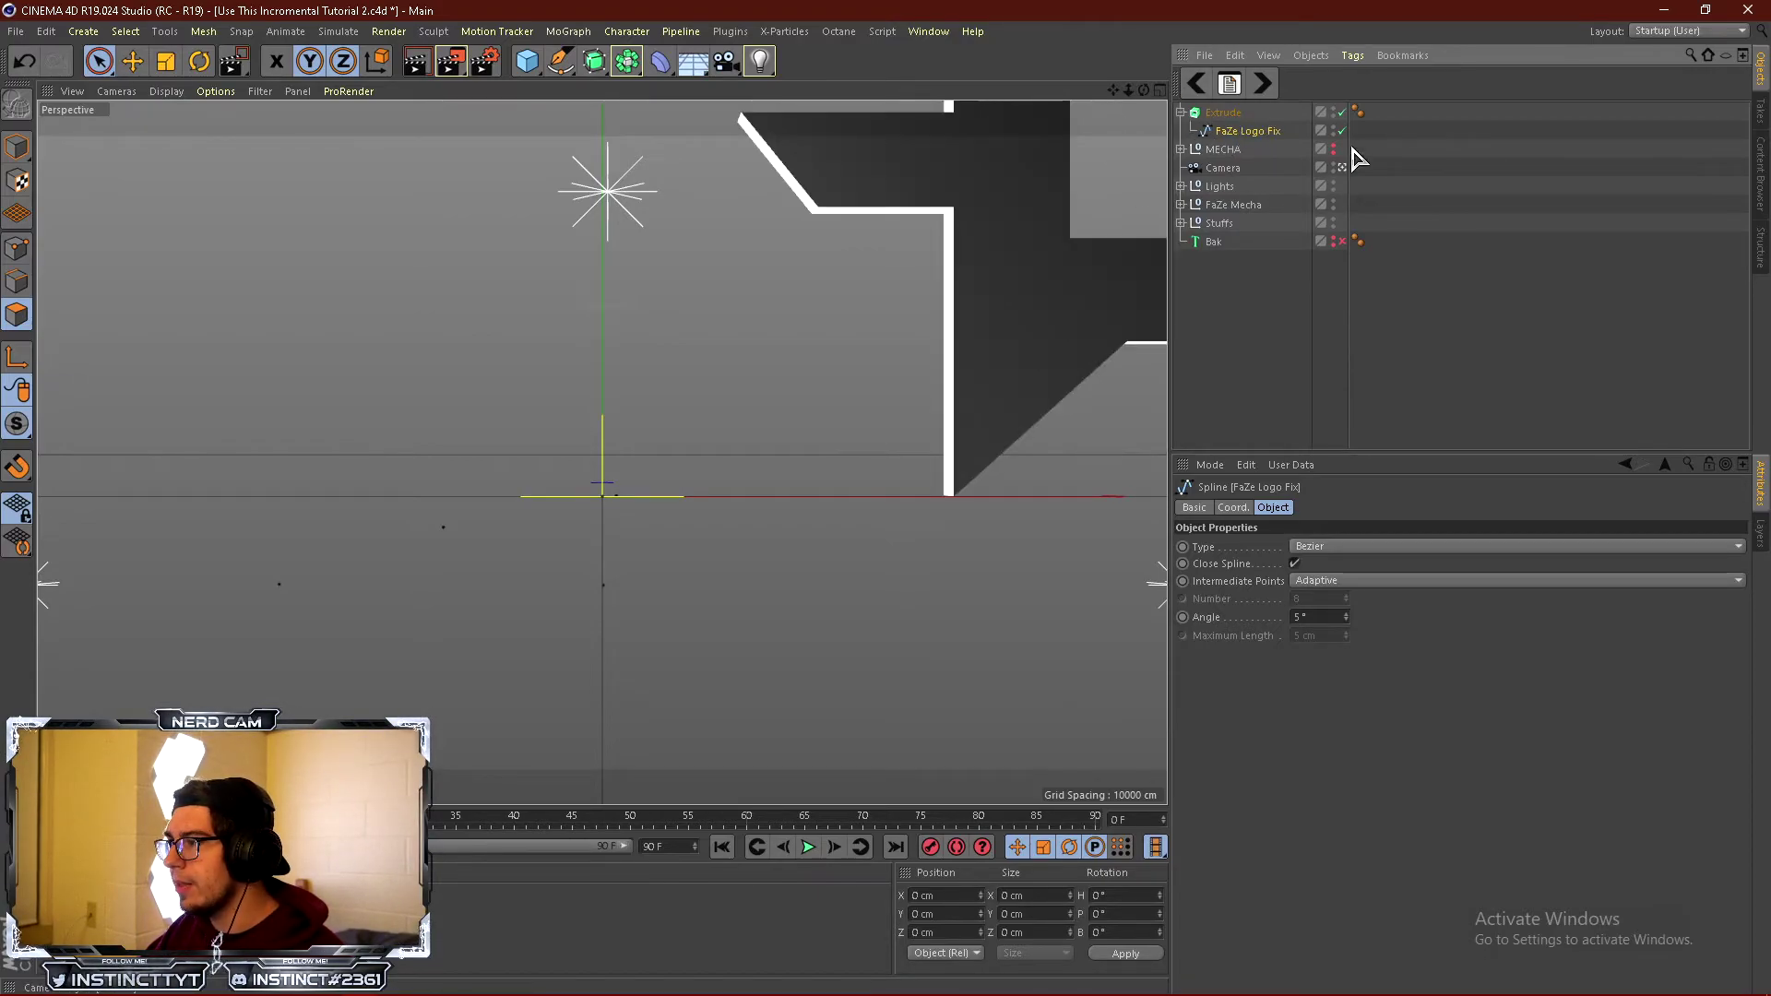
{"action": "left_click", "coordinate": [1181, 111]}
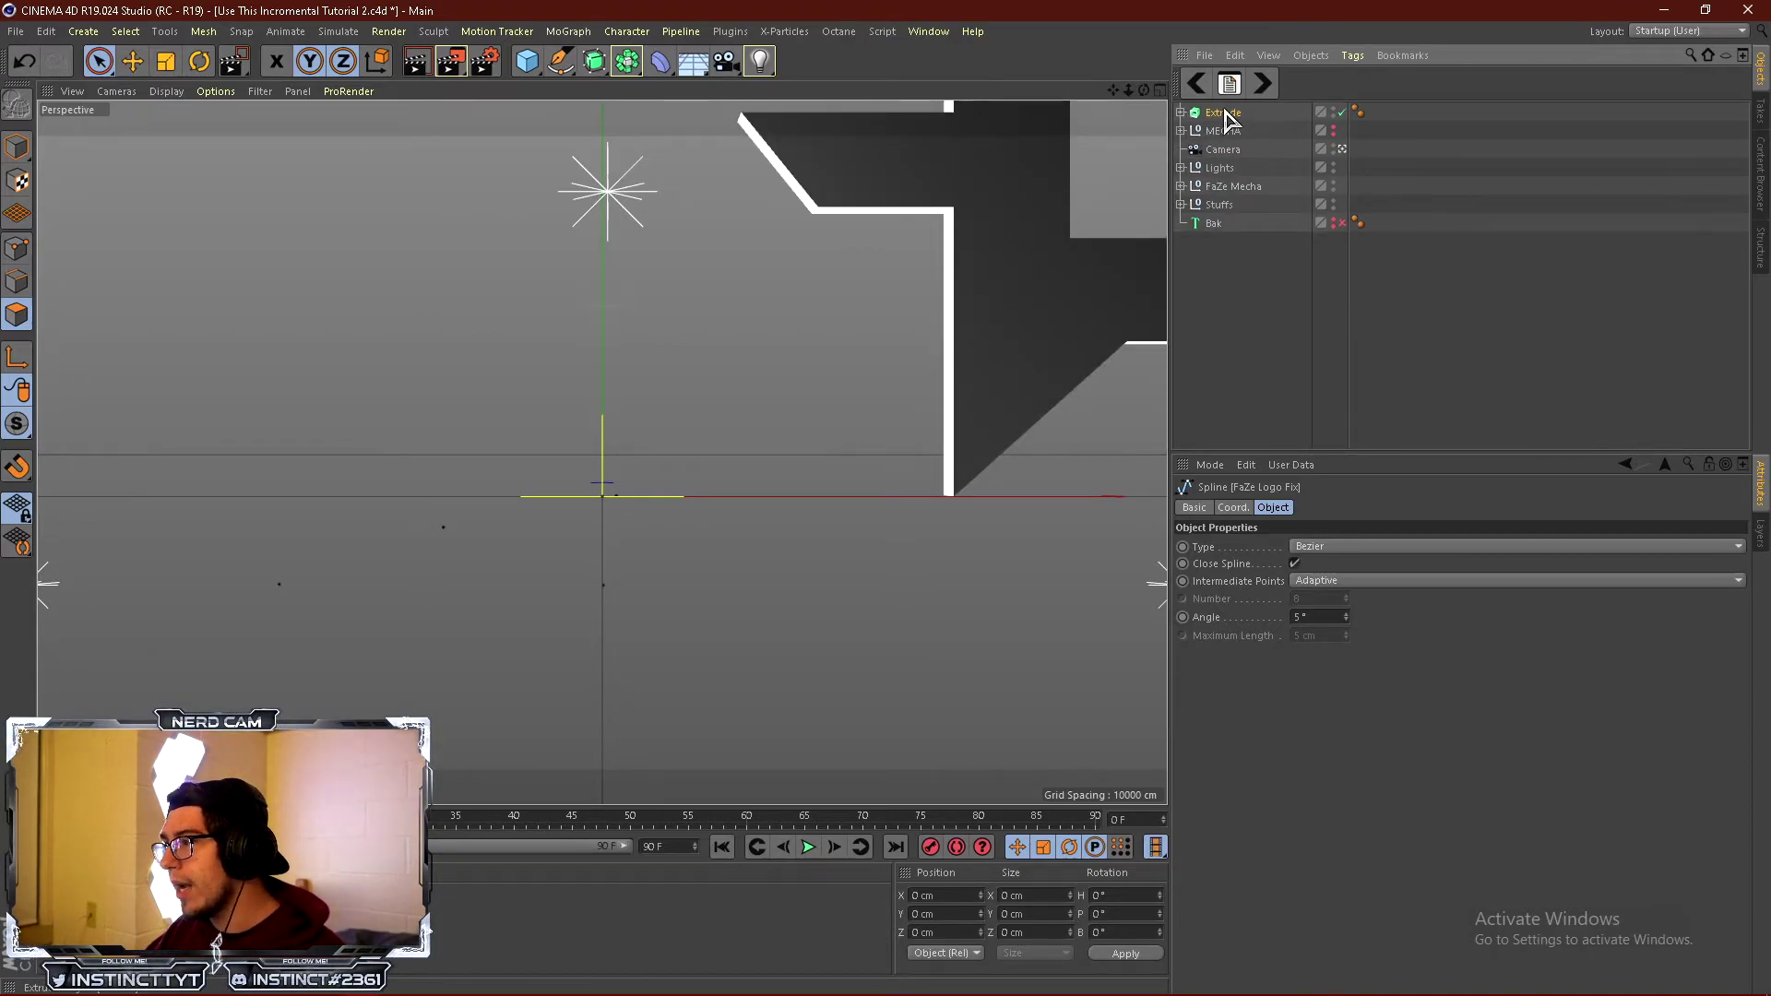
Center the Extrude's axis on all points of the logo with Axis Center, including children and using all objects.
{"action": "left_click", "coordinate": [1224, 112]}
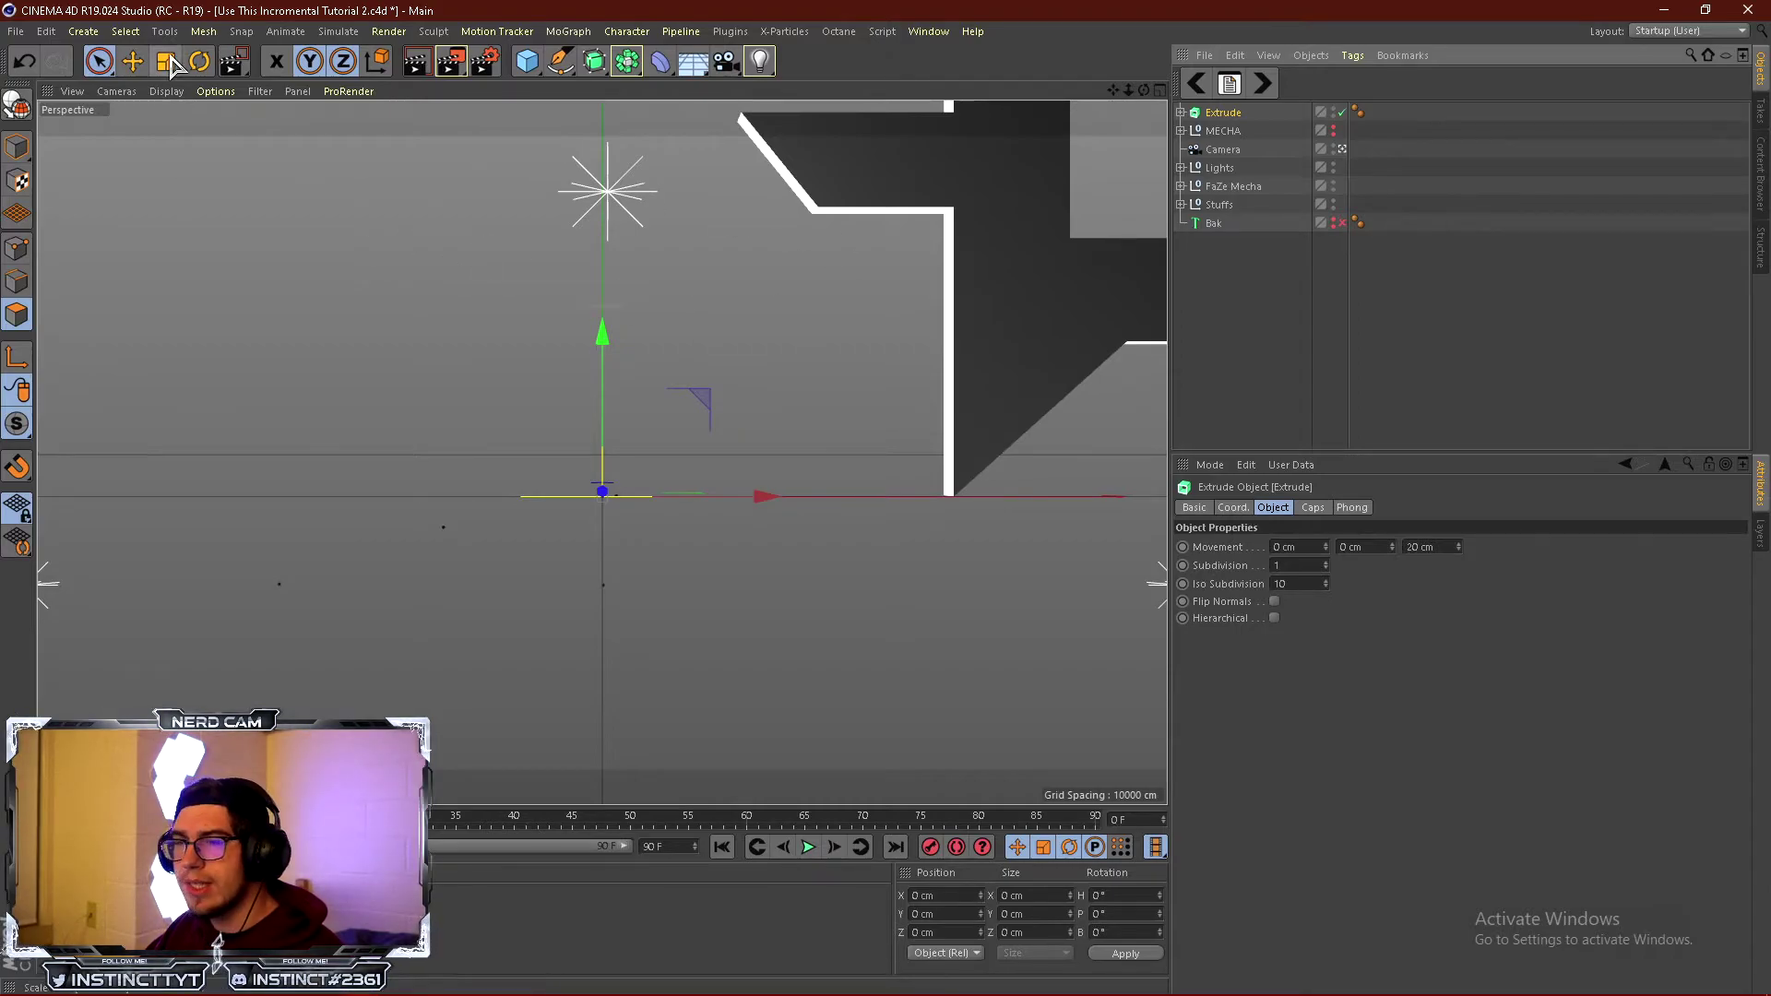
{"action": "left_click", "coordinate": [202, 31]}
{"action": "mouse_move", "coordinate": [237, 210]}
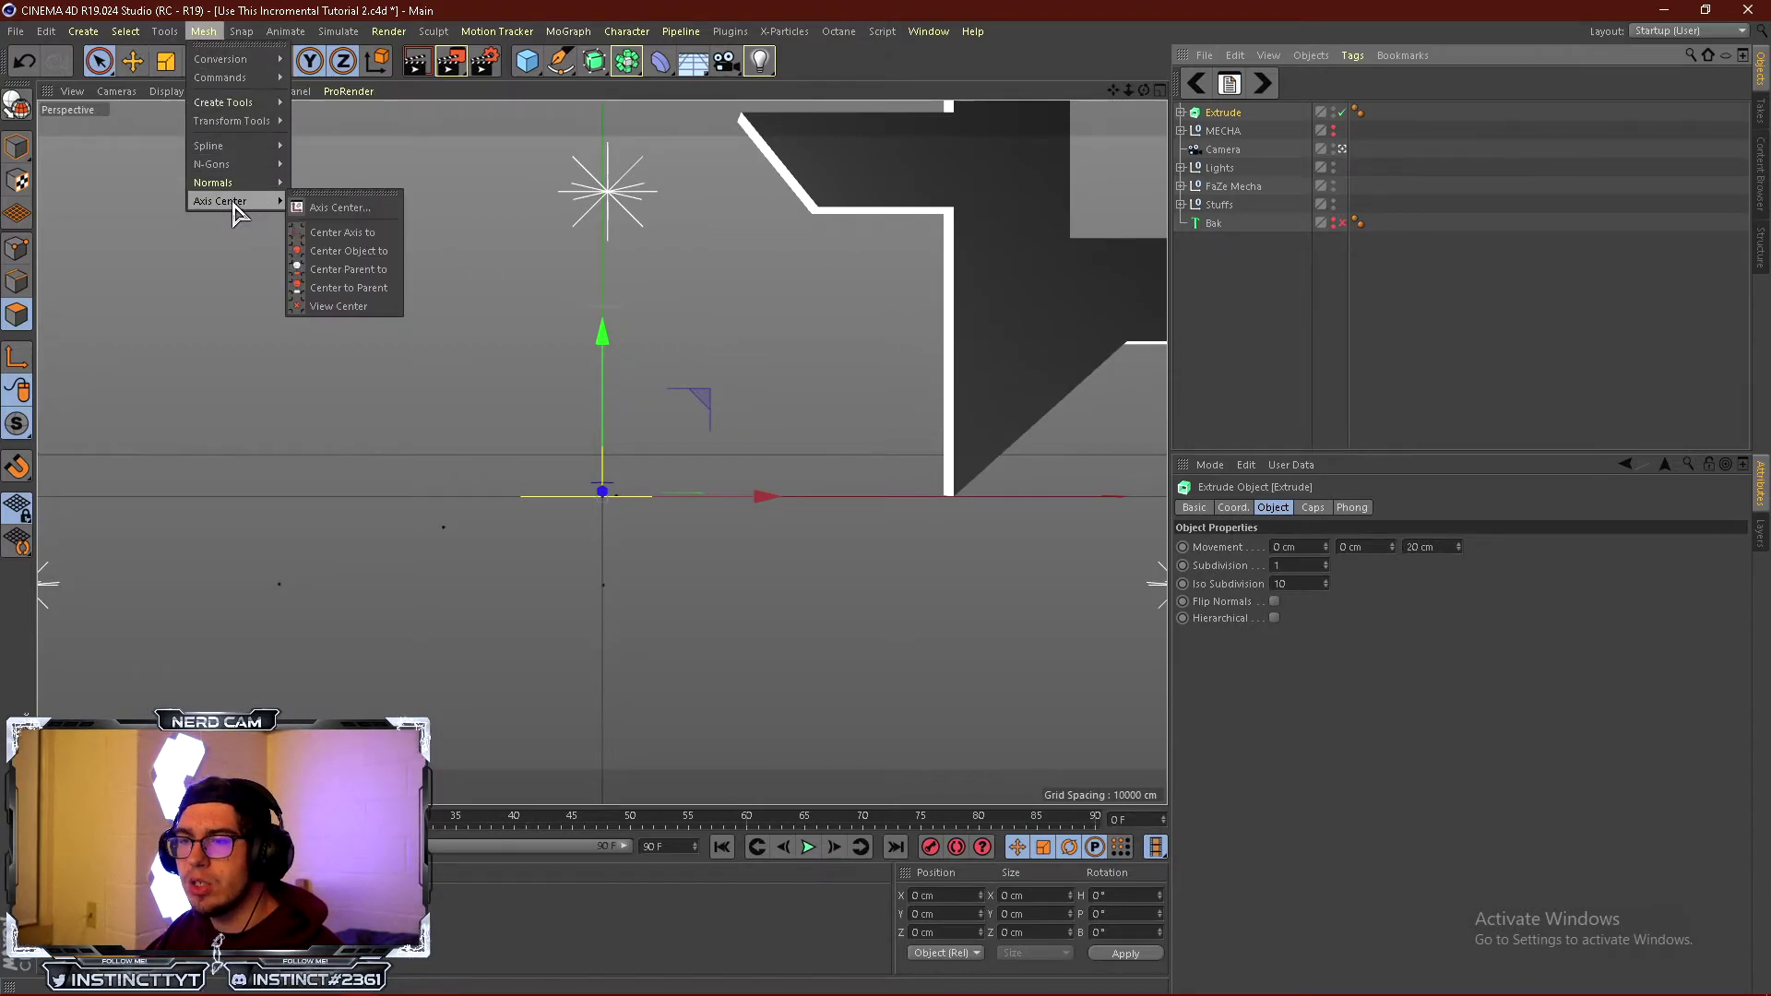
{"action": "left_click", "coordinate": [391, 234]}
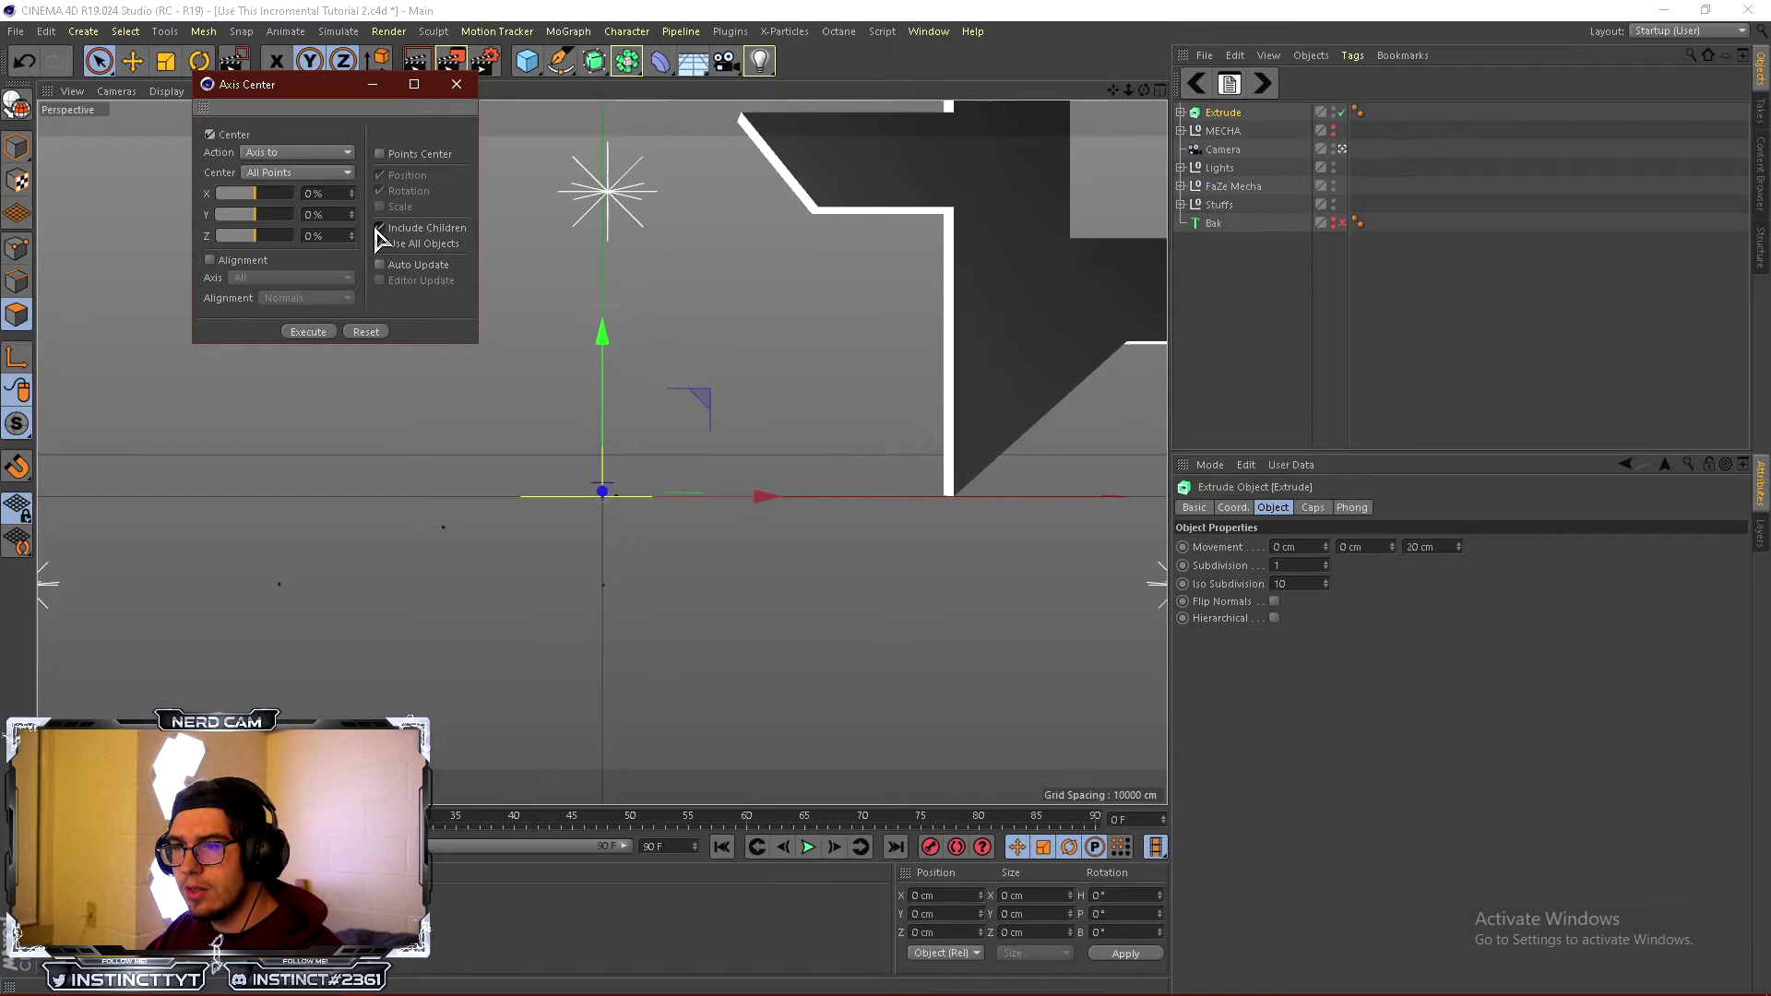
{"action": "left_click", "coordinate": [379, 243]}
{"action": "left_click", "coordinate": [313, 331]}
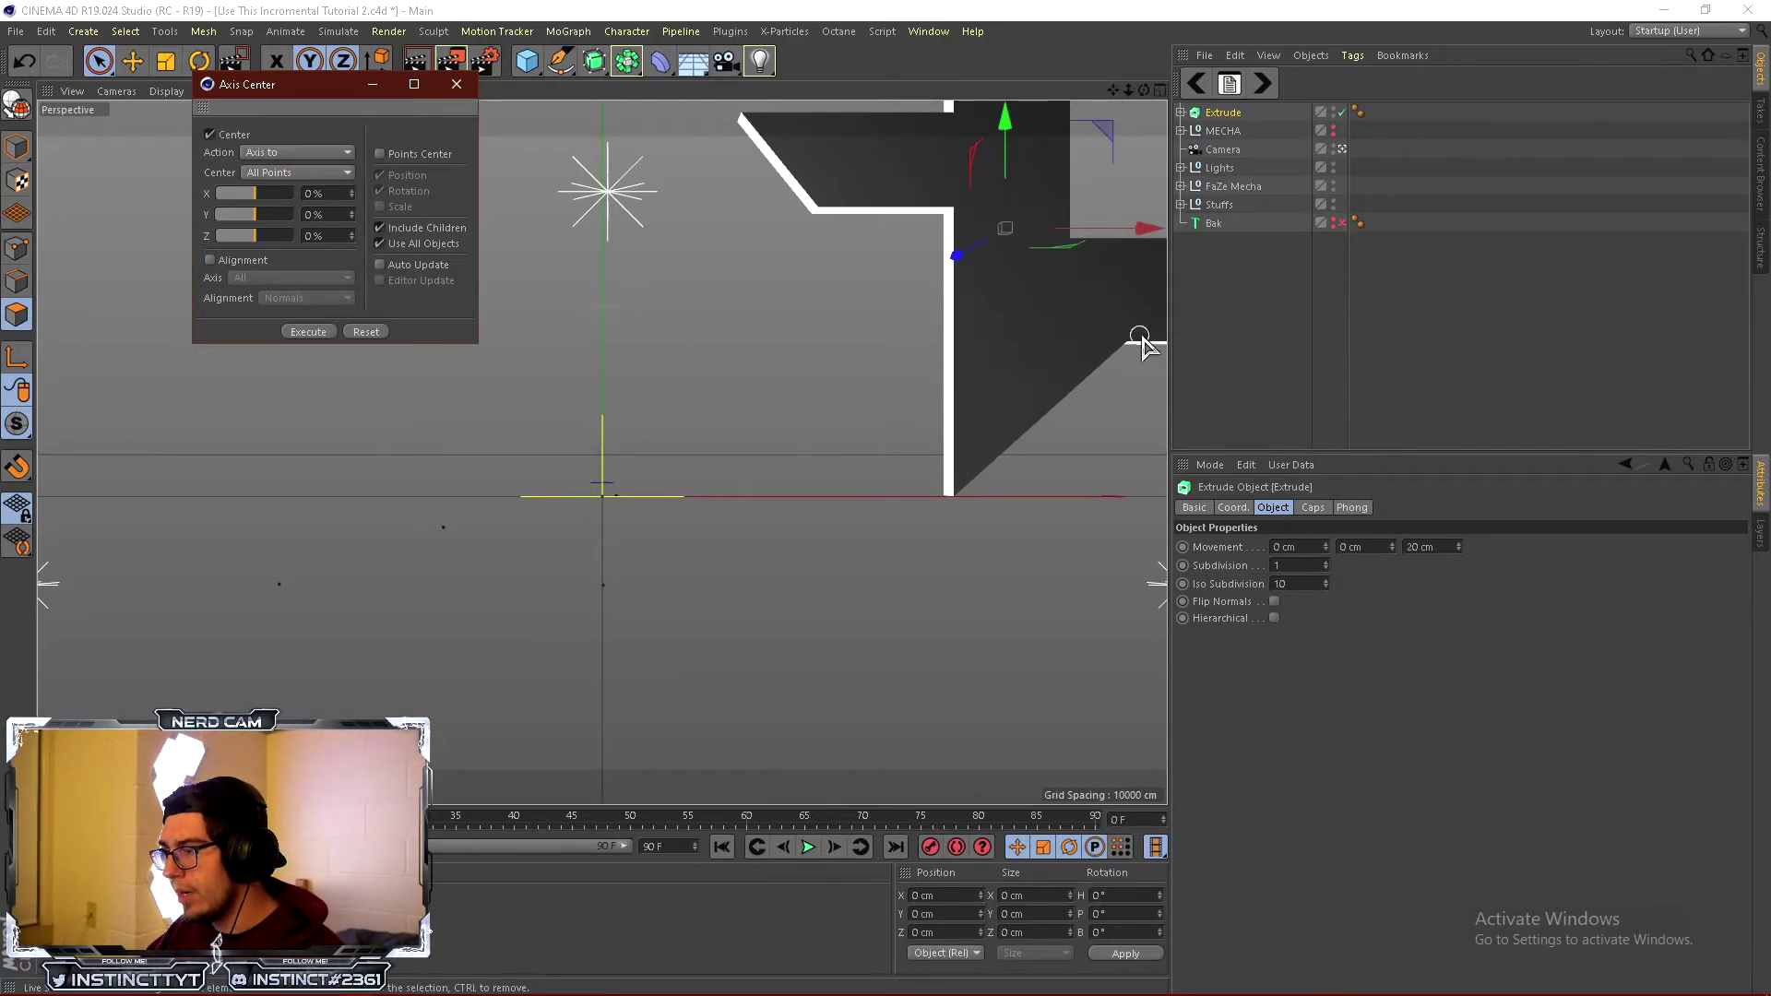
{"action": "left_click", "coordinate": [1254, 368]}
{"action": "left_click", "coordinate": [456, 85]}
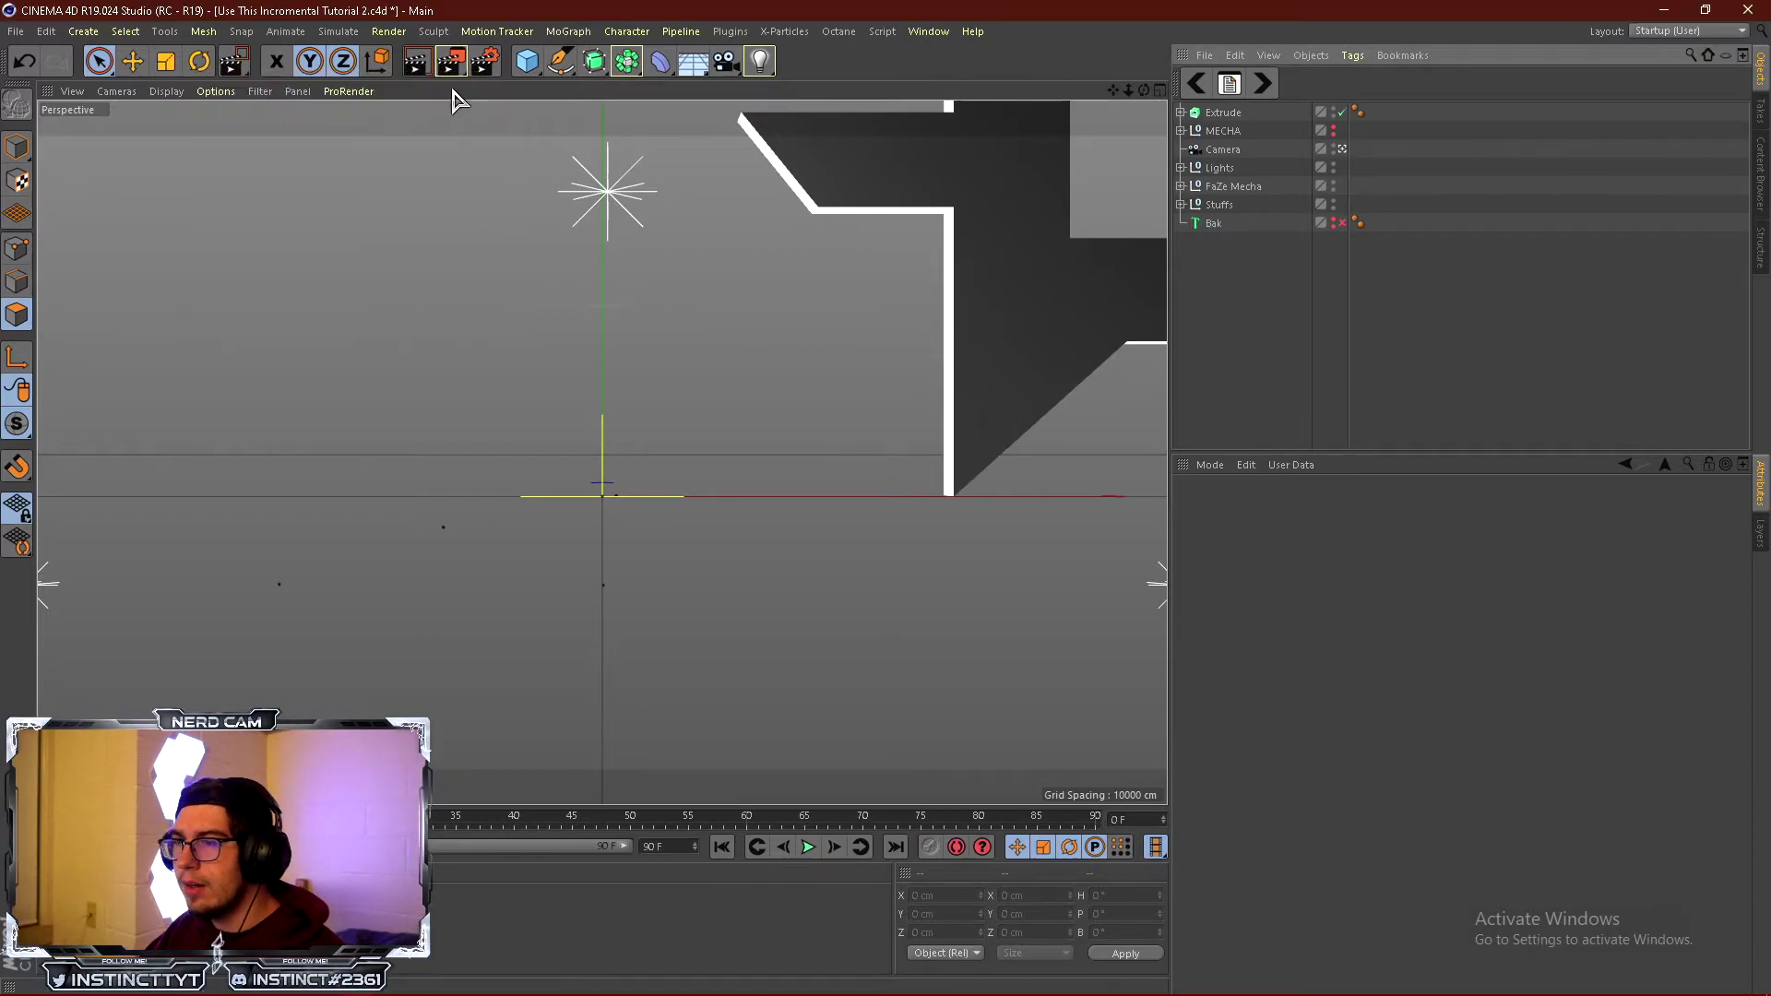
Try to move the extruded logo down and sideways in the viewport, and undo the sideways move.
{"action": "left_click", "coordinate": [1222, 113]}
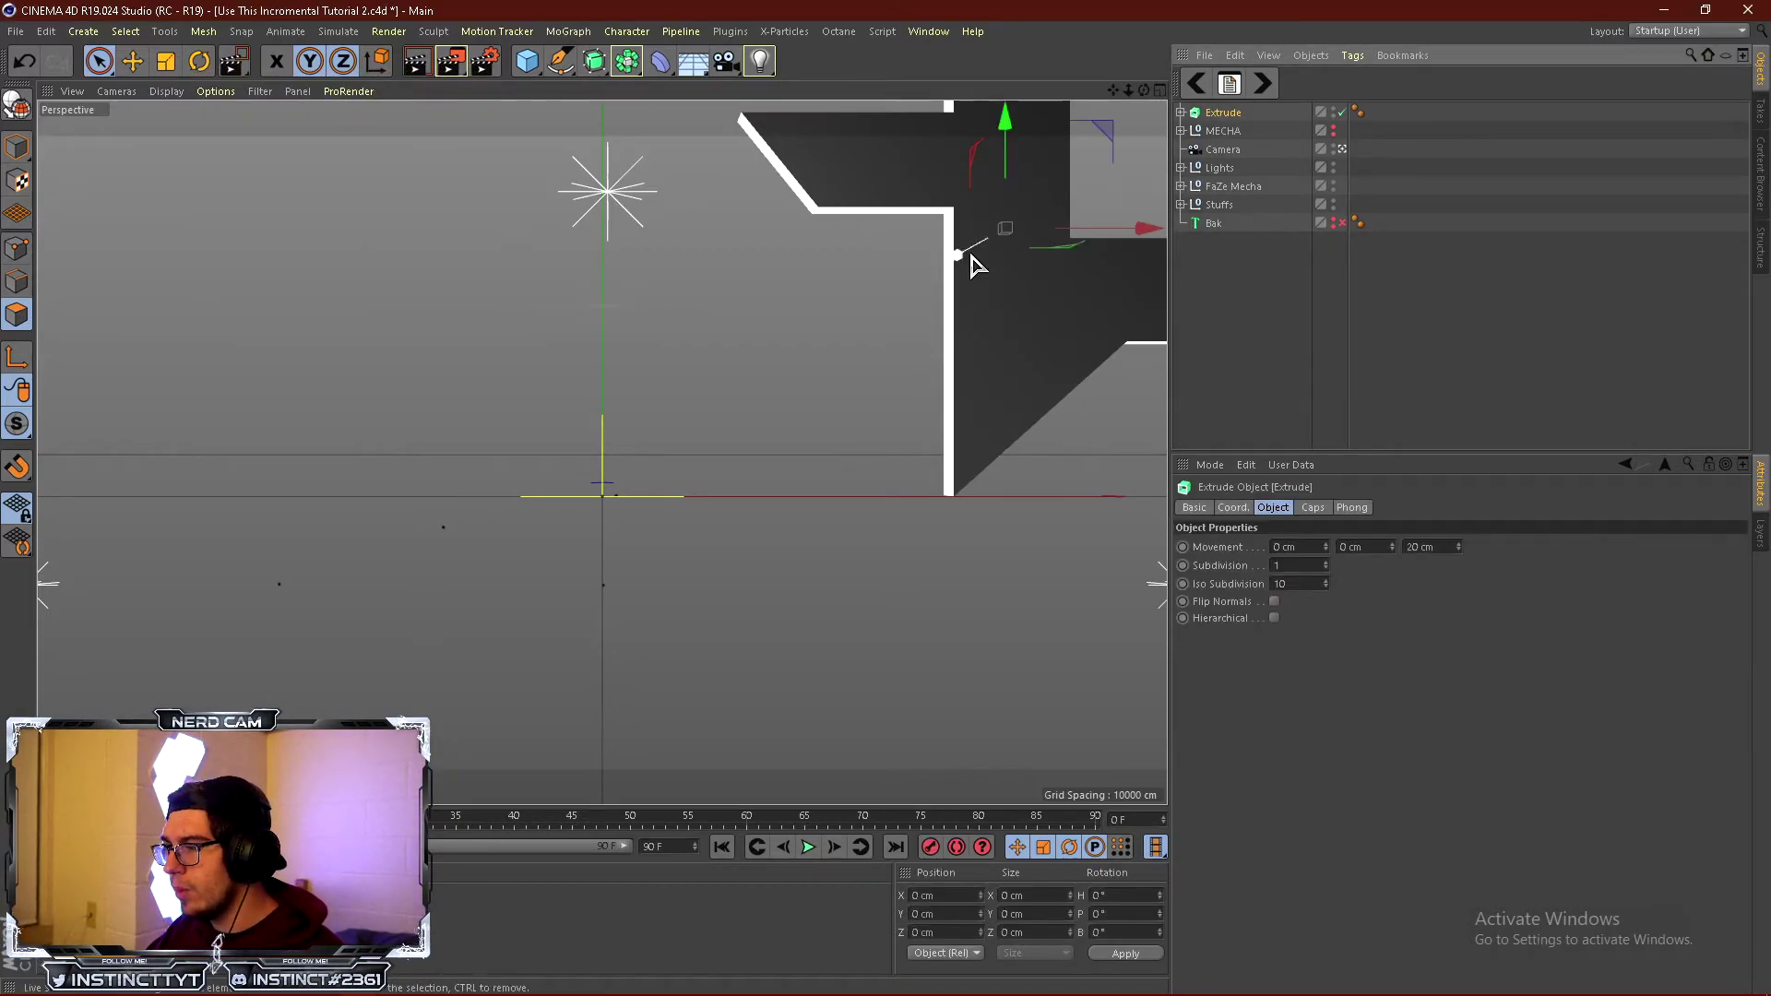
{"action": "left_click_drag", "start_coordinate": [1003, 120], "coordinate": [1005, 336]}
{"action": "left_click_drag", "start_coordinate": [1140, 450], "coordinate": [1187, 451]}
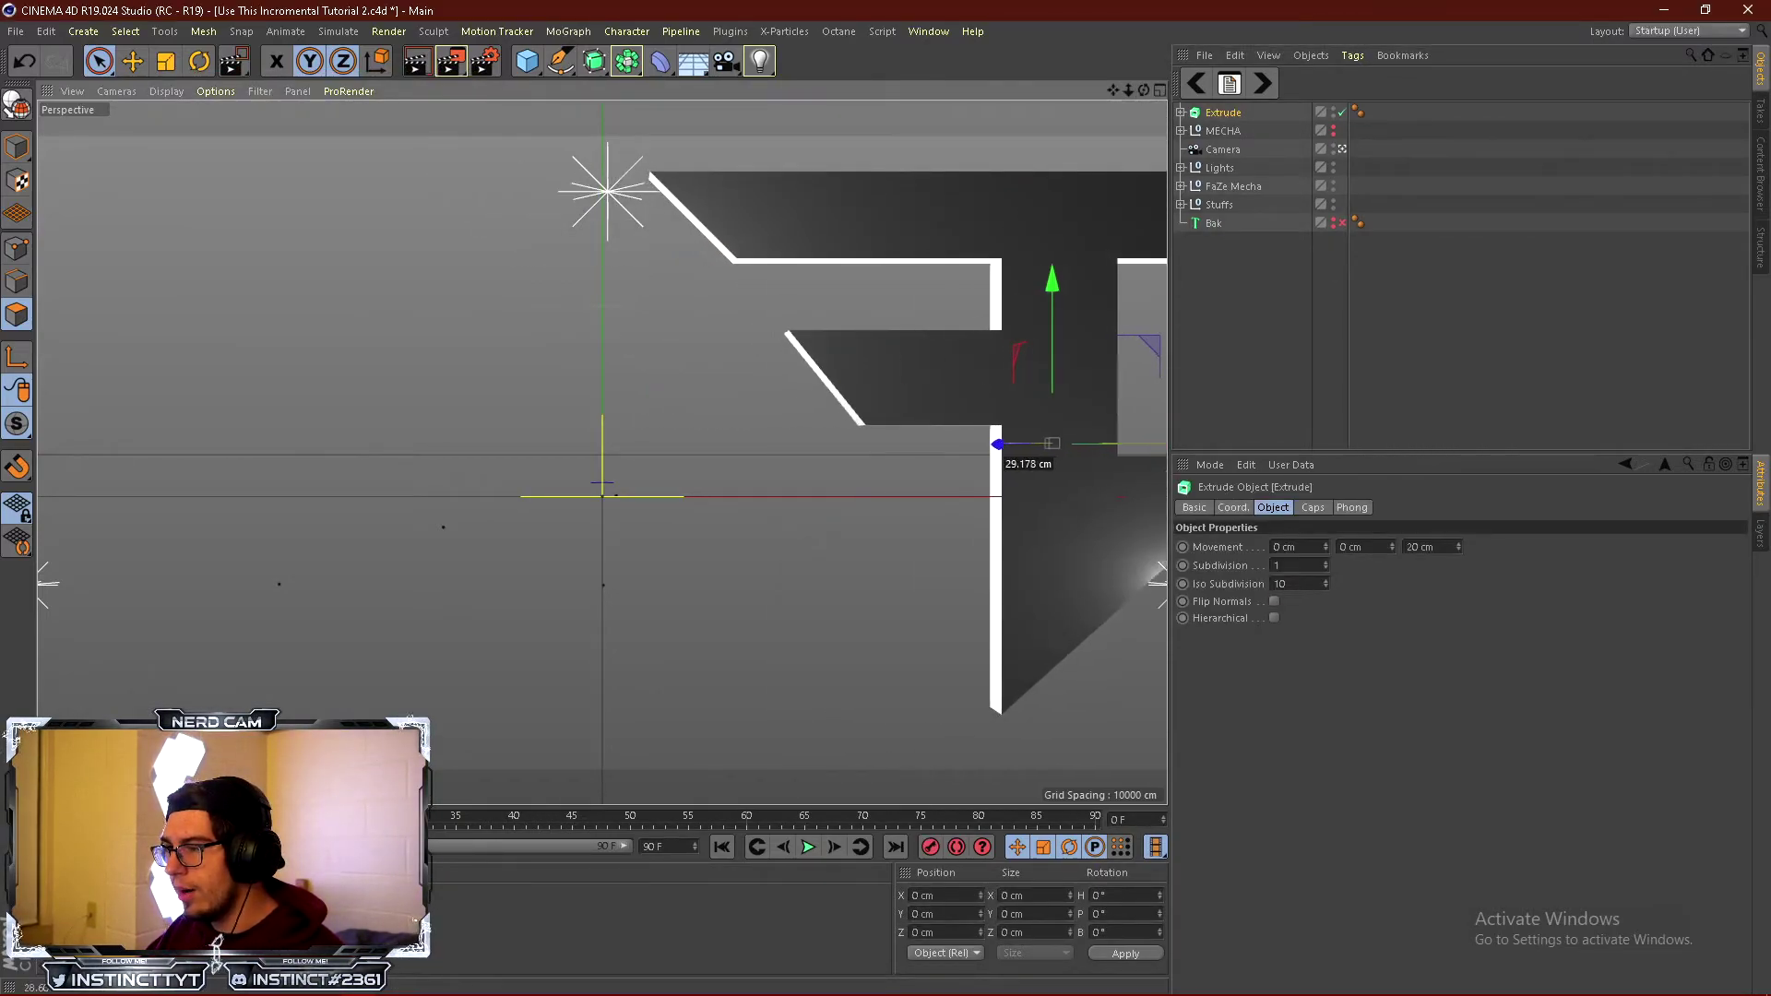
{"action": "key", "text": "ctrl+z"}
Set the extruded logo's X, Y and Z position to 0 cm and scale it uniformly to about two thirds of its size.
{"action": "left_click", "coordinate": [1233, 507]}
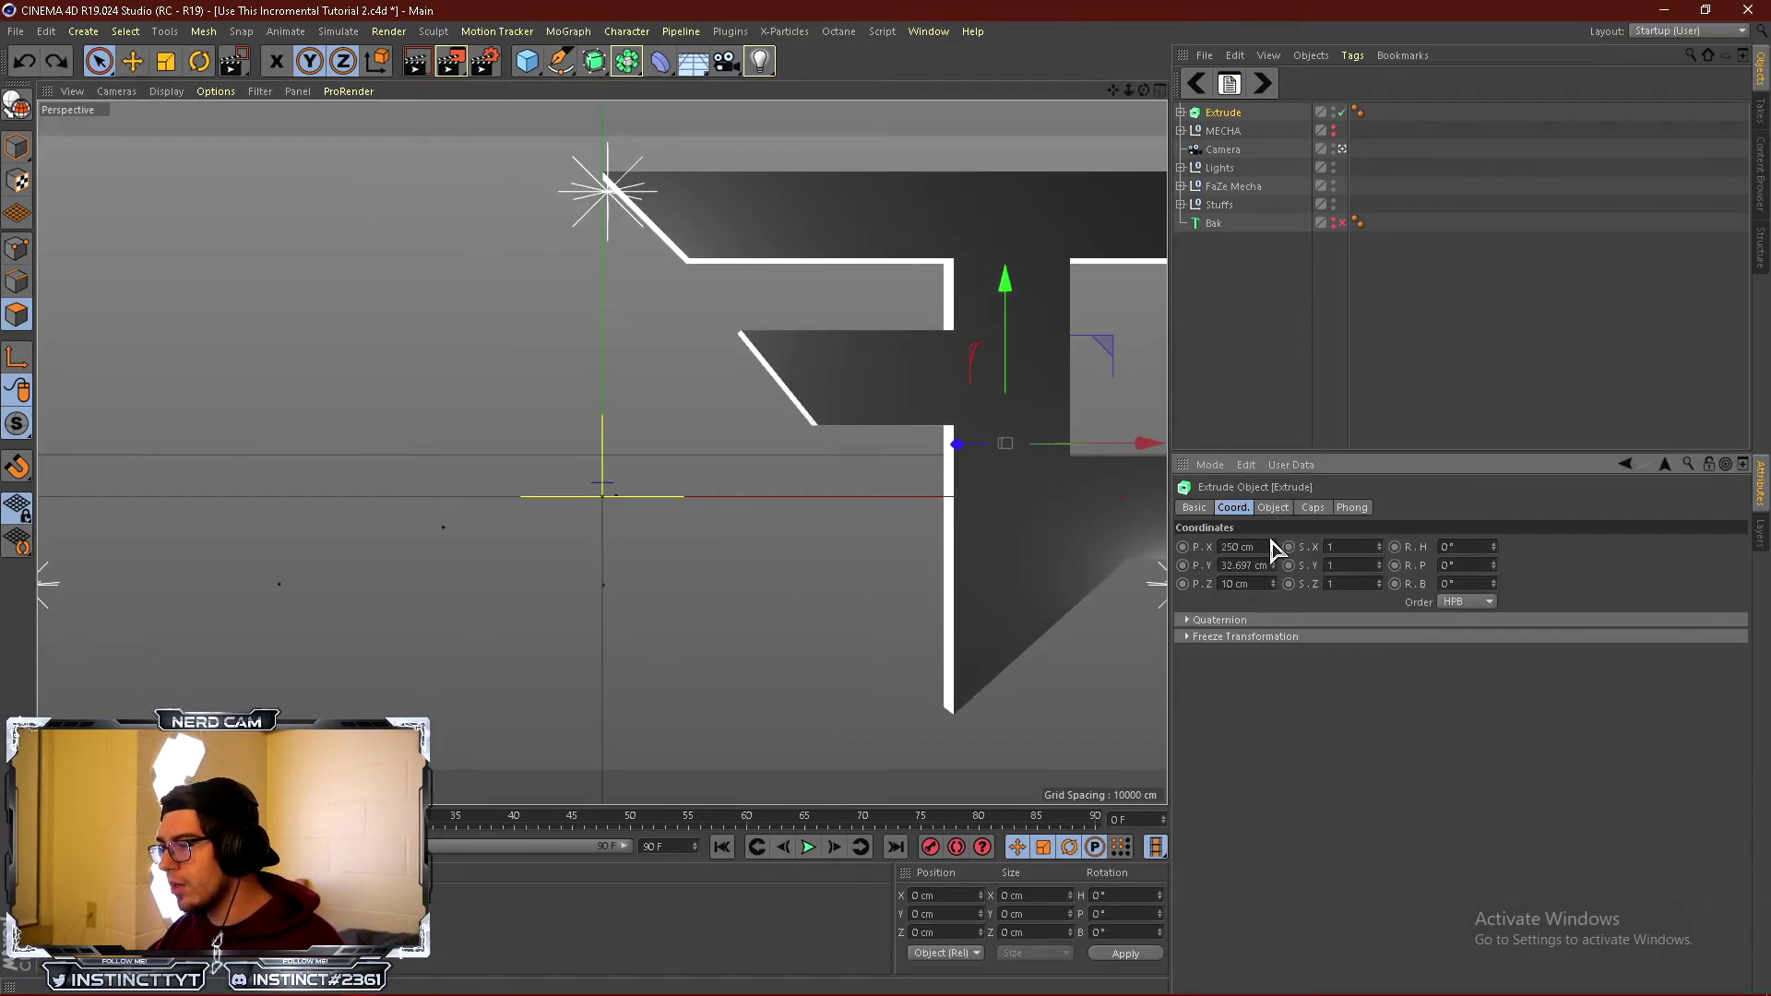
{"action": "type", "text": "0"}
{"action": "key", "text": "Tab"}
{"action": "type", "text": "0"}
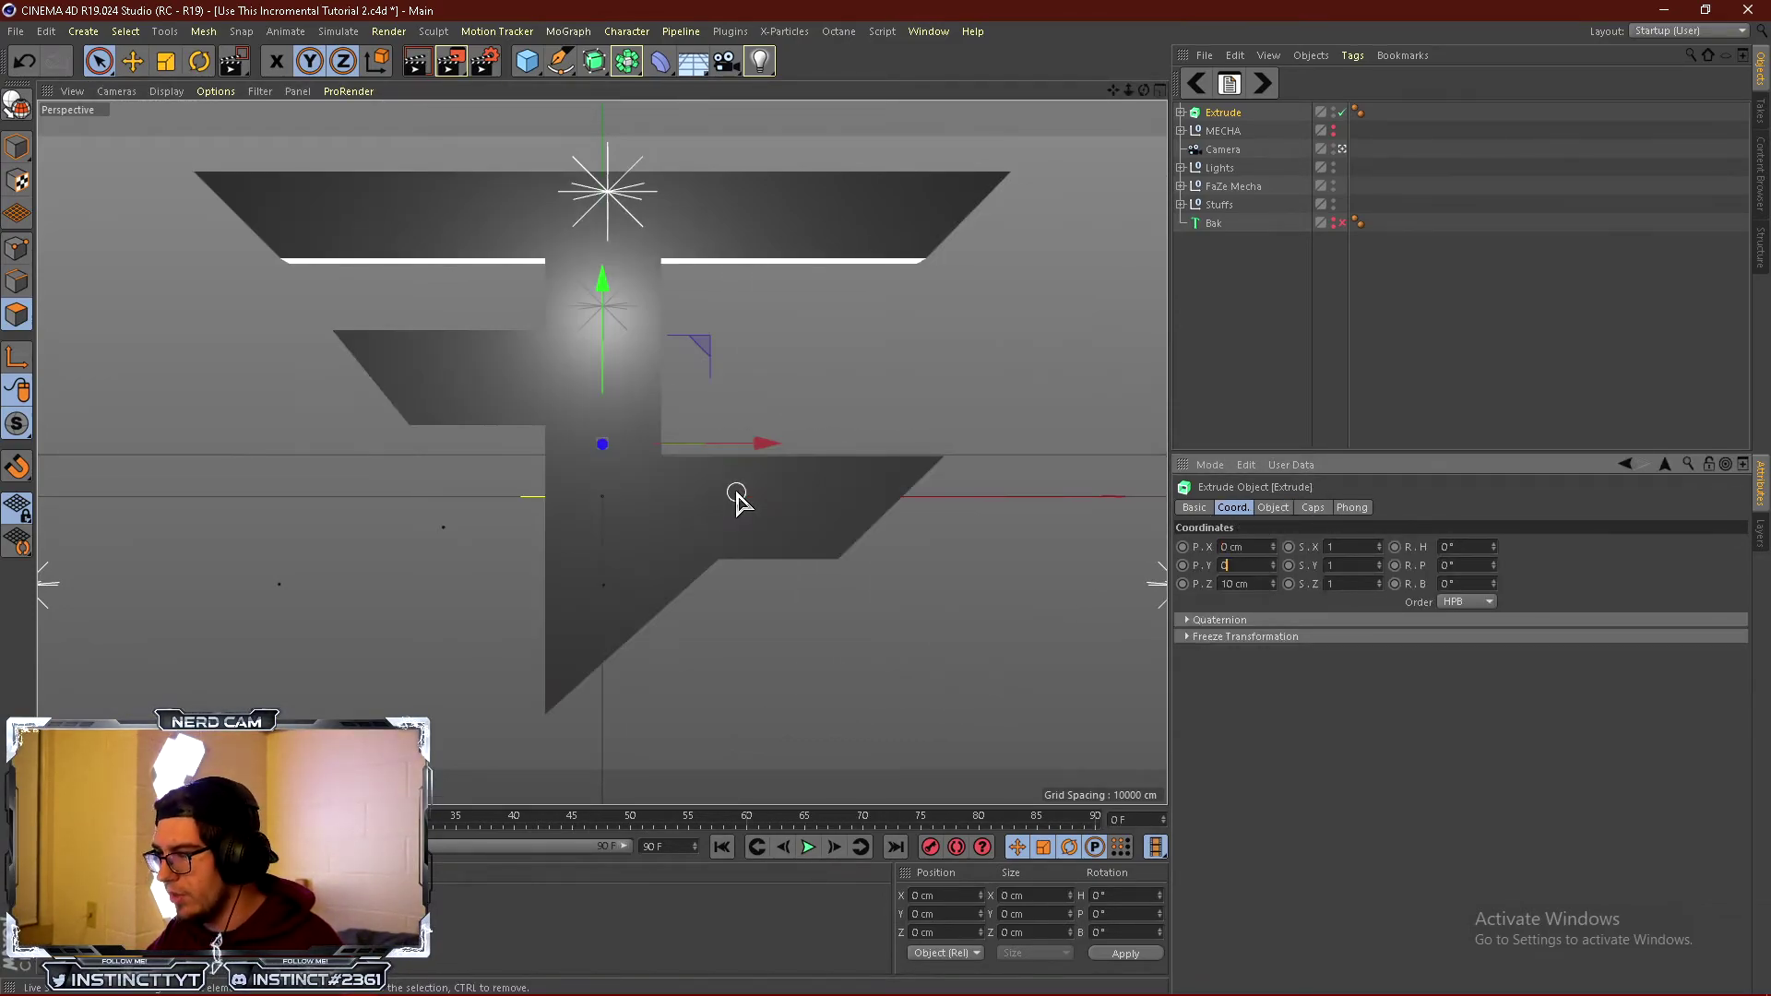
{"action": "key", "text": "Return"}
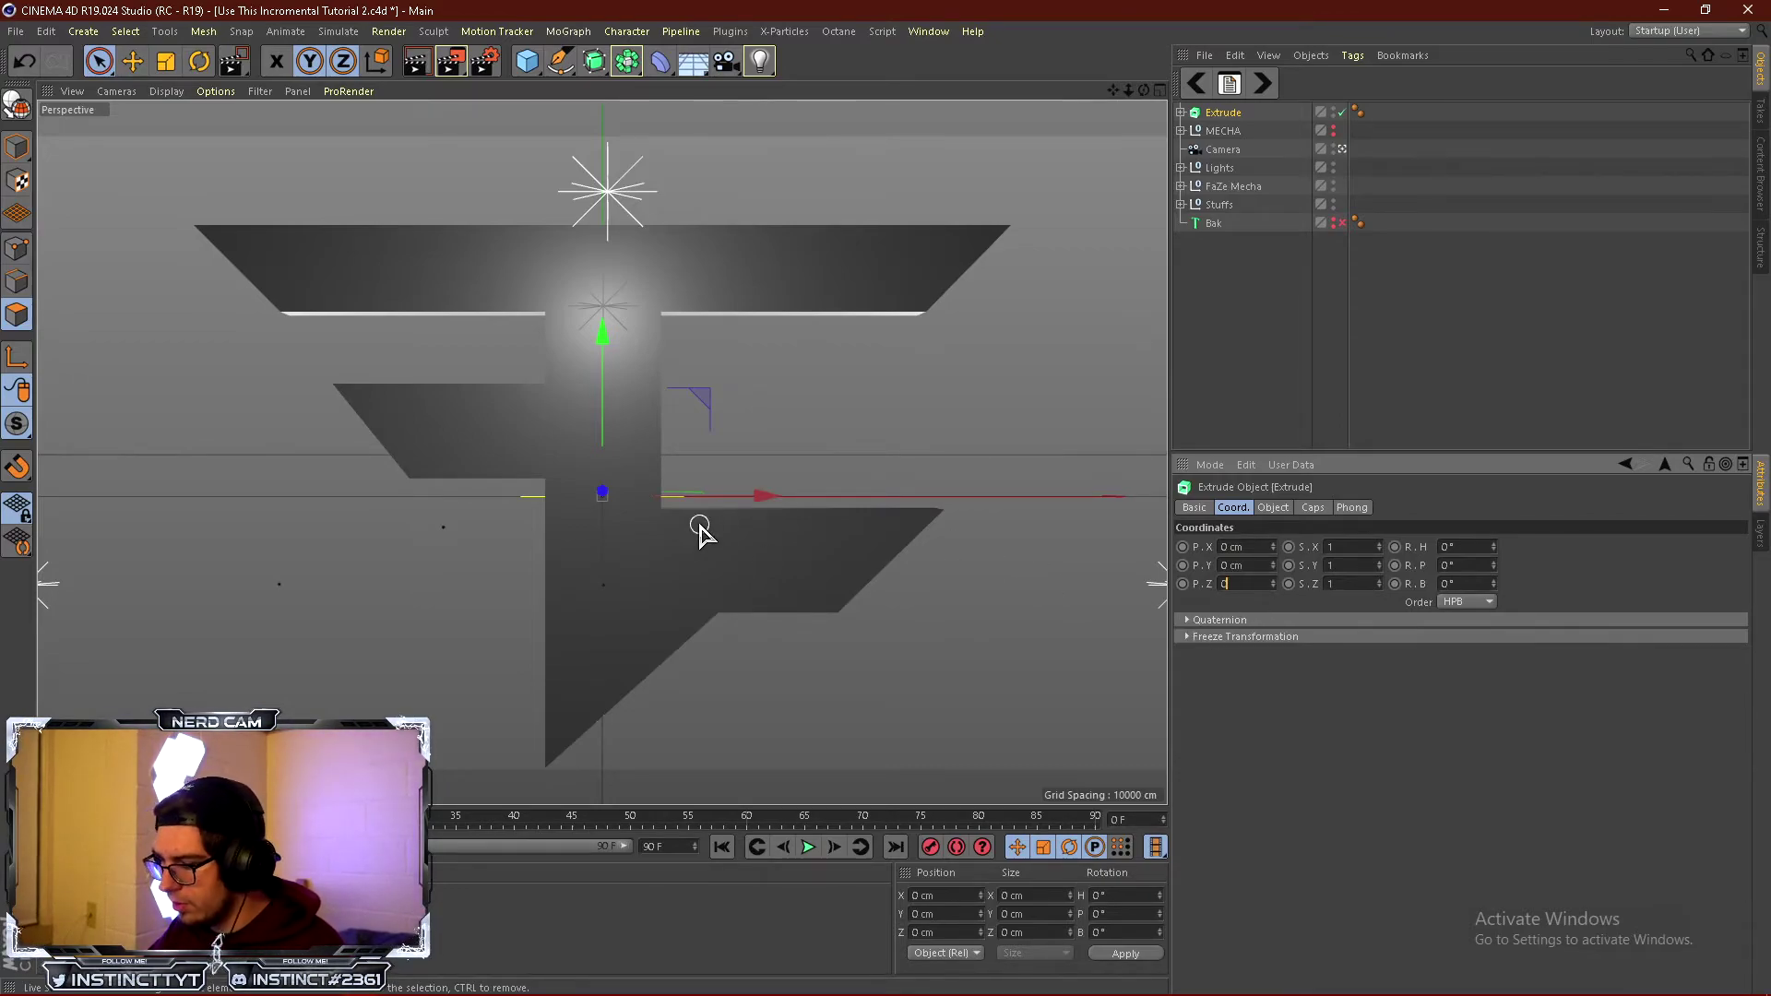
{"action": "type", "text": "0"}
{"action": "key", "text": "Return"}
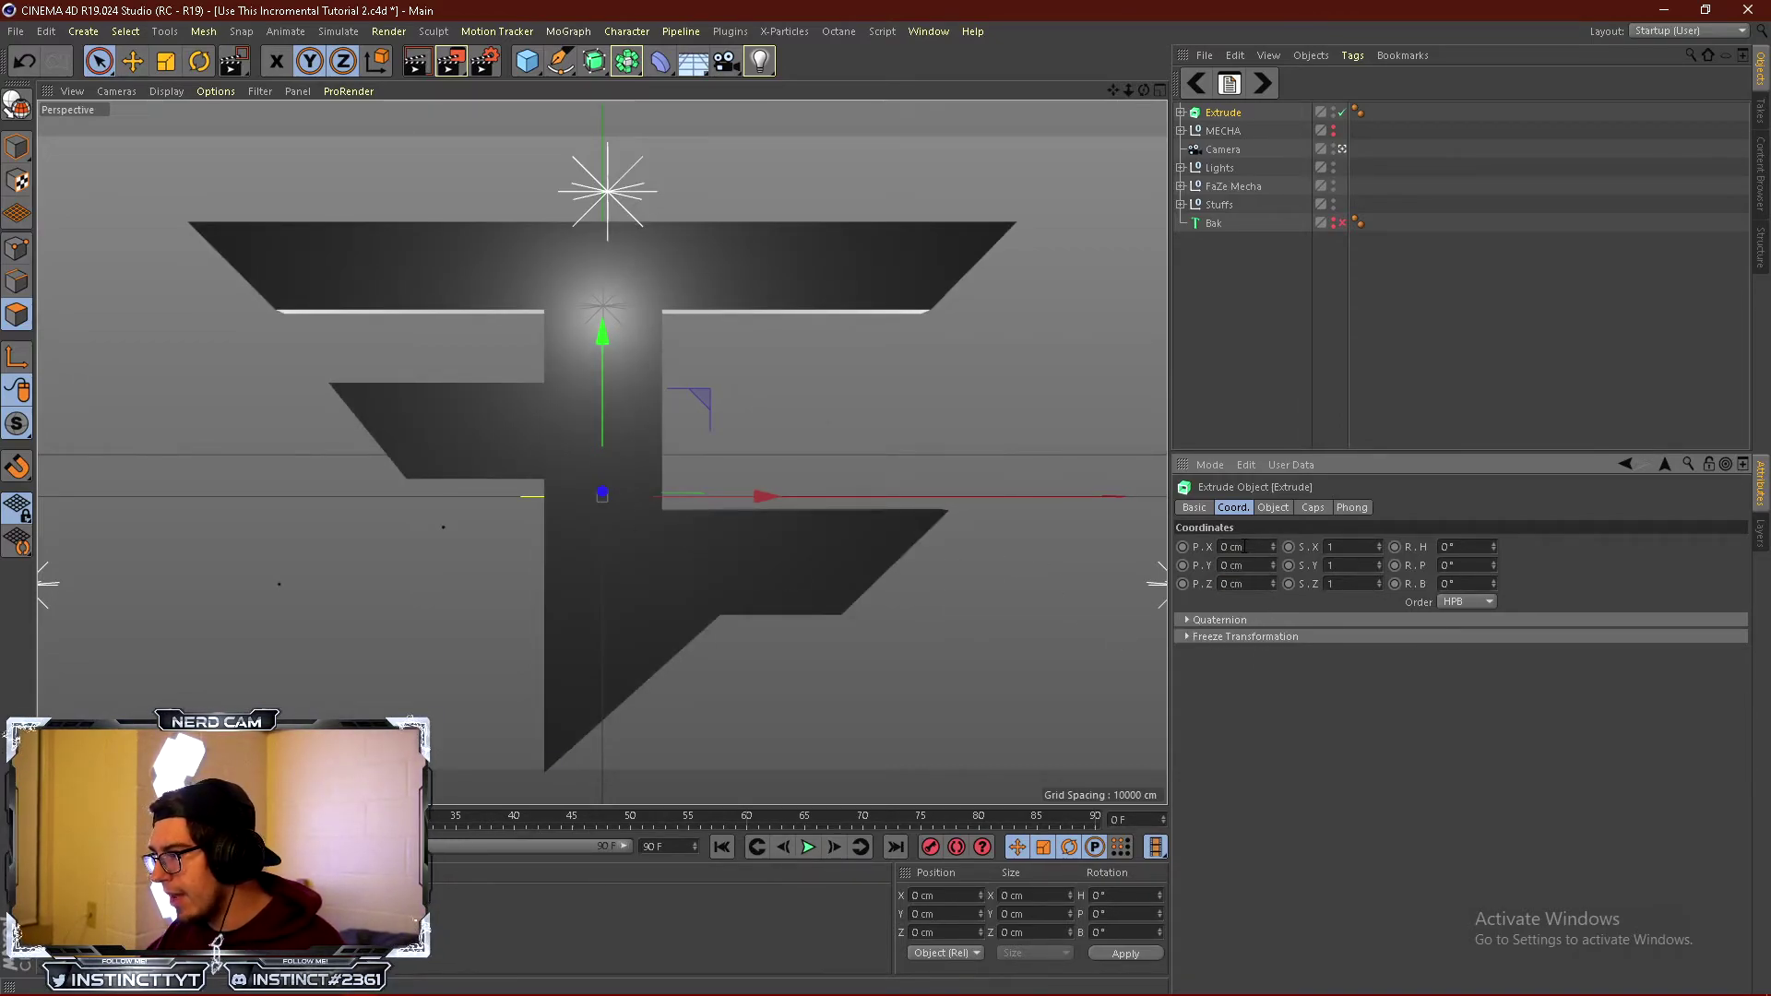
{"action": "type", "text": "0"}
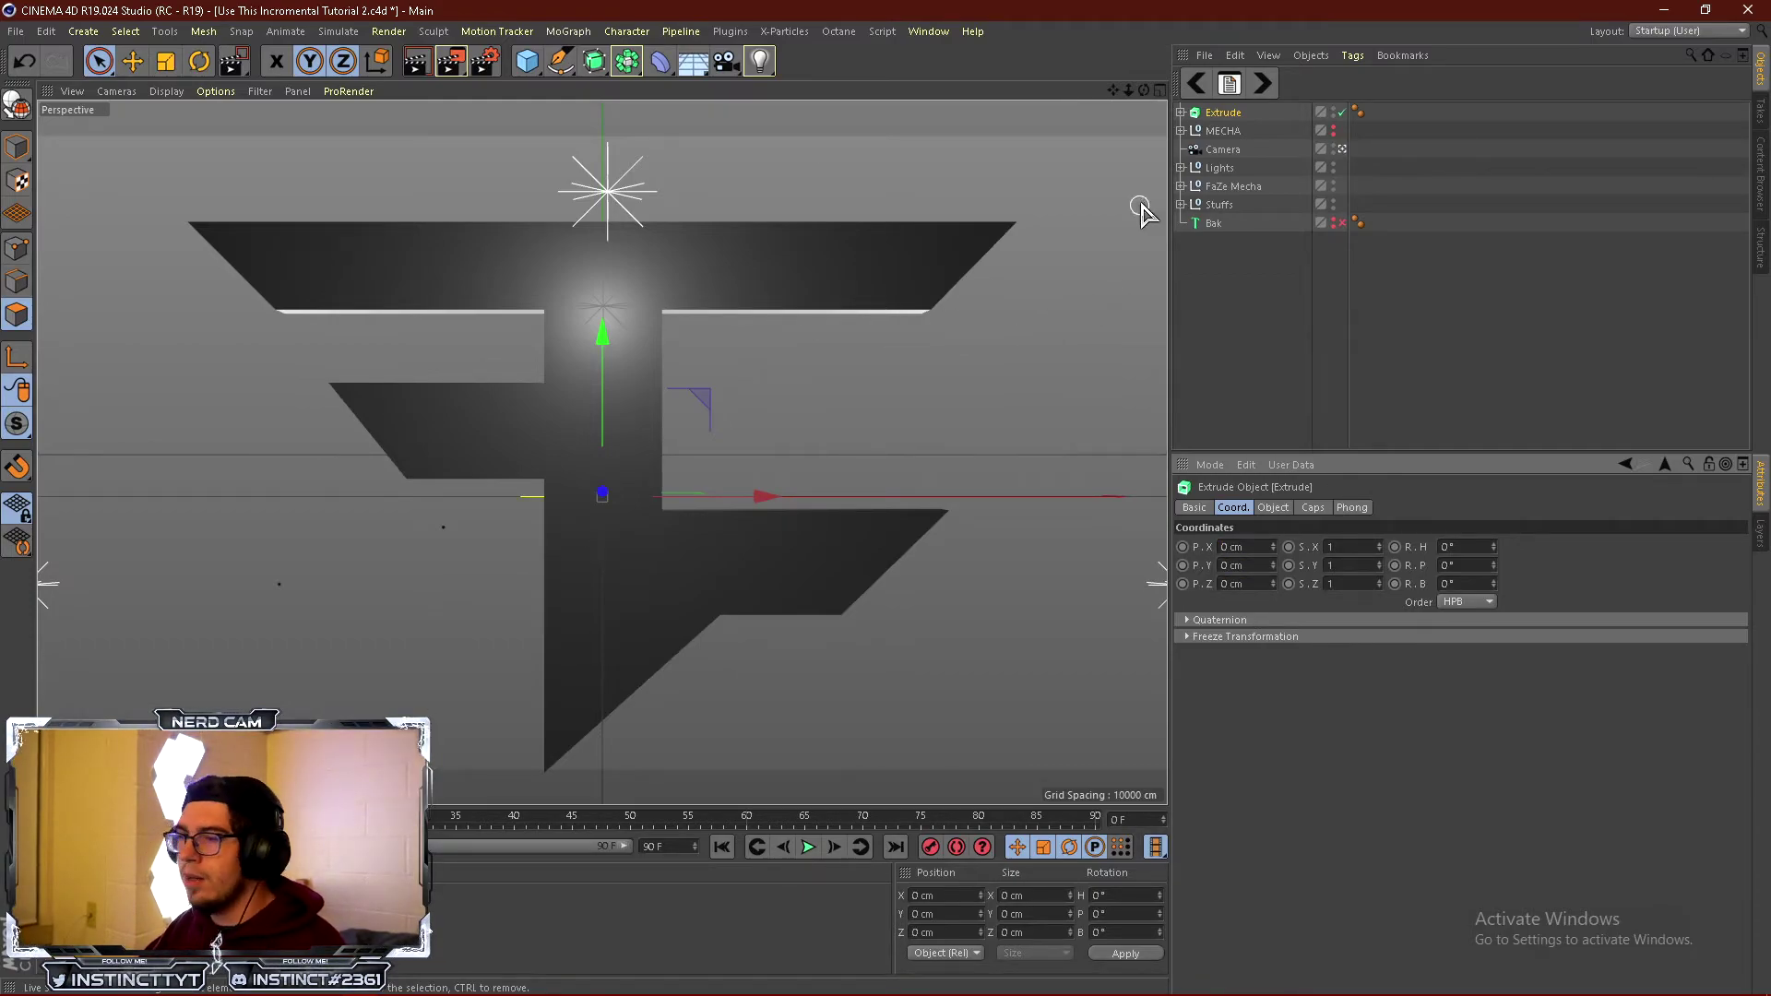
{"action": "left_click", "coordinate": [166, 61]}
{"action": "left_click_drag", "start_coordinate": [942, 276], "coordinate": [454, 454]}
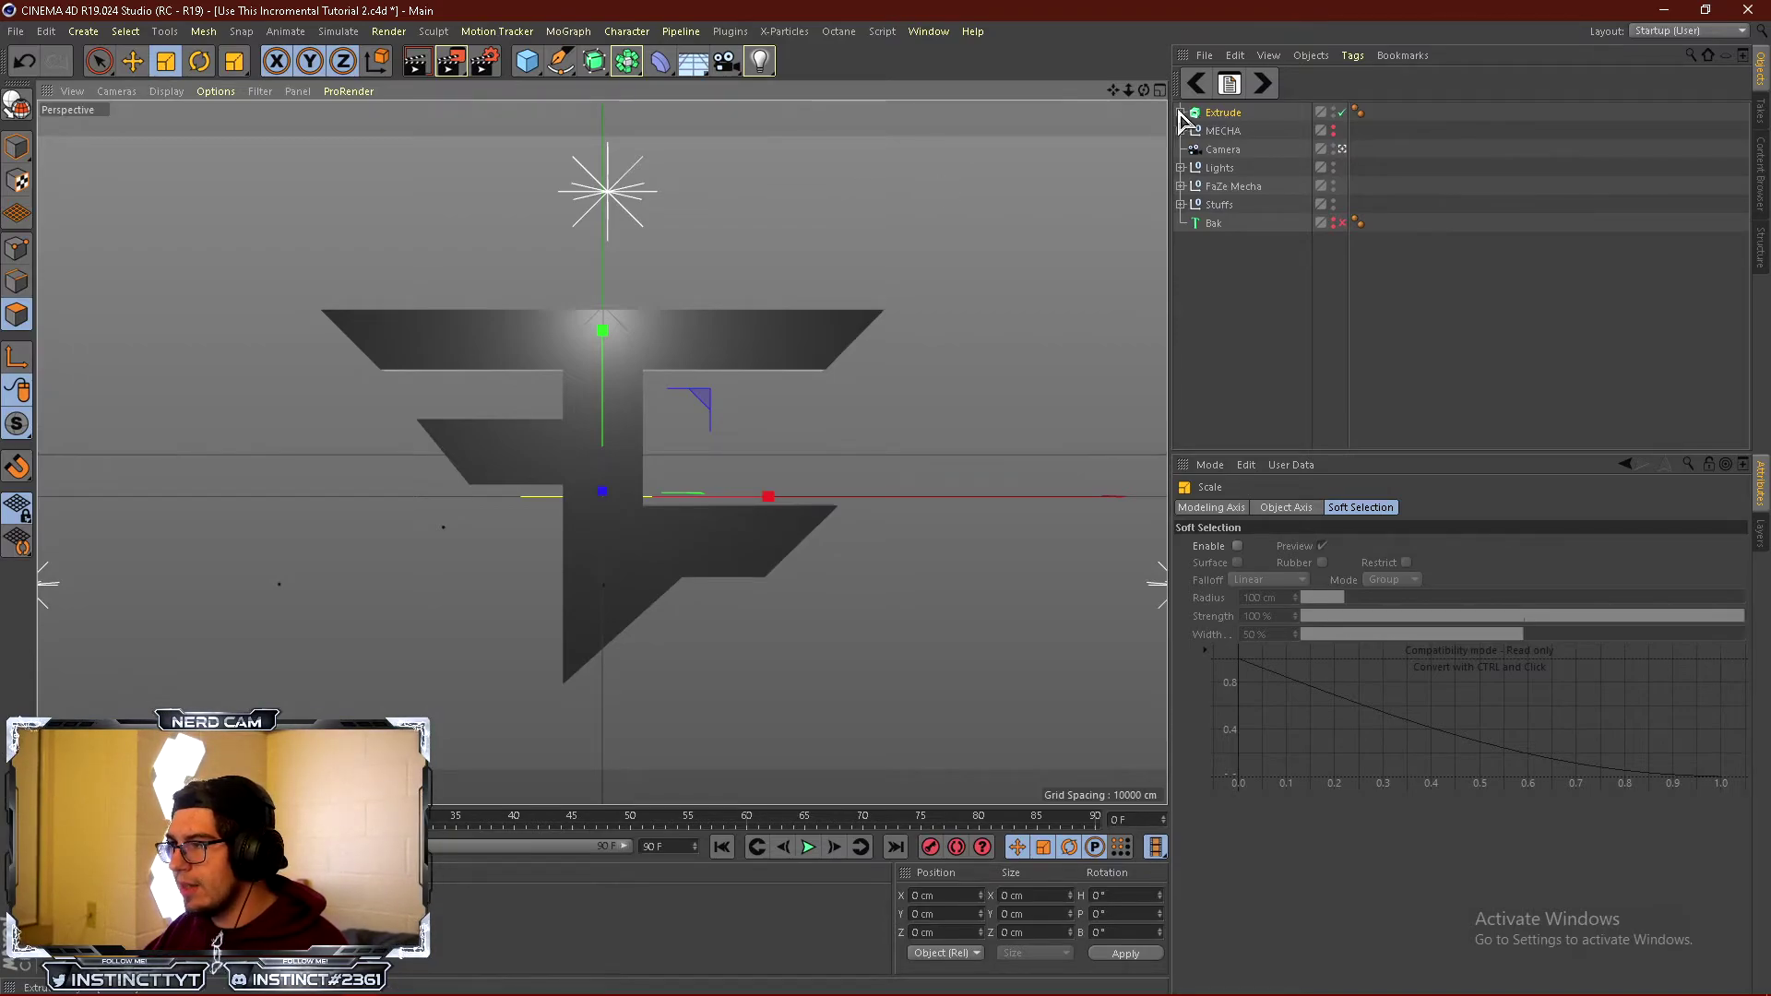
Set the extruded logo's cap type to Quadrangles.
{"action": "left_click", "coordinate": [1225, 113]}
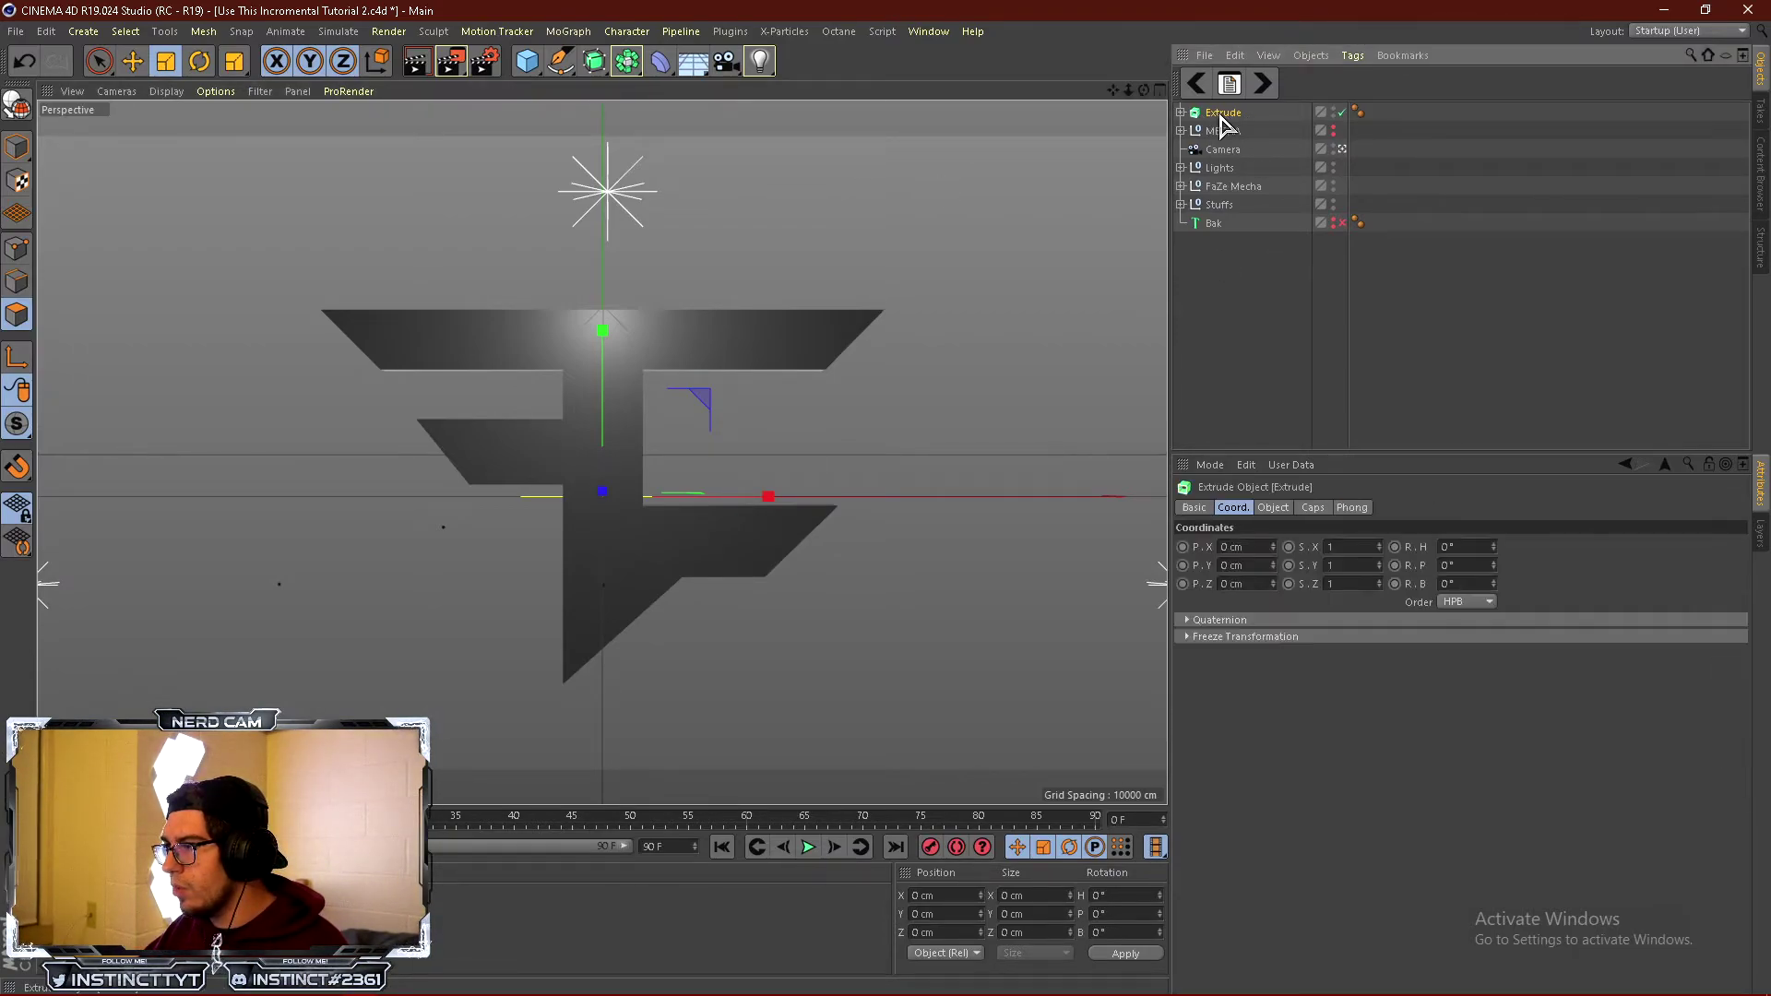
{"action": "left_click", "coordinate": [1274, 509]}
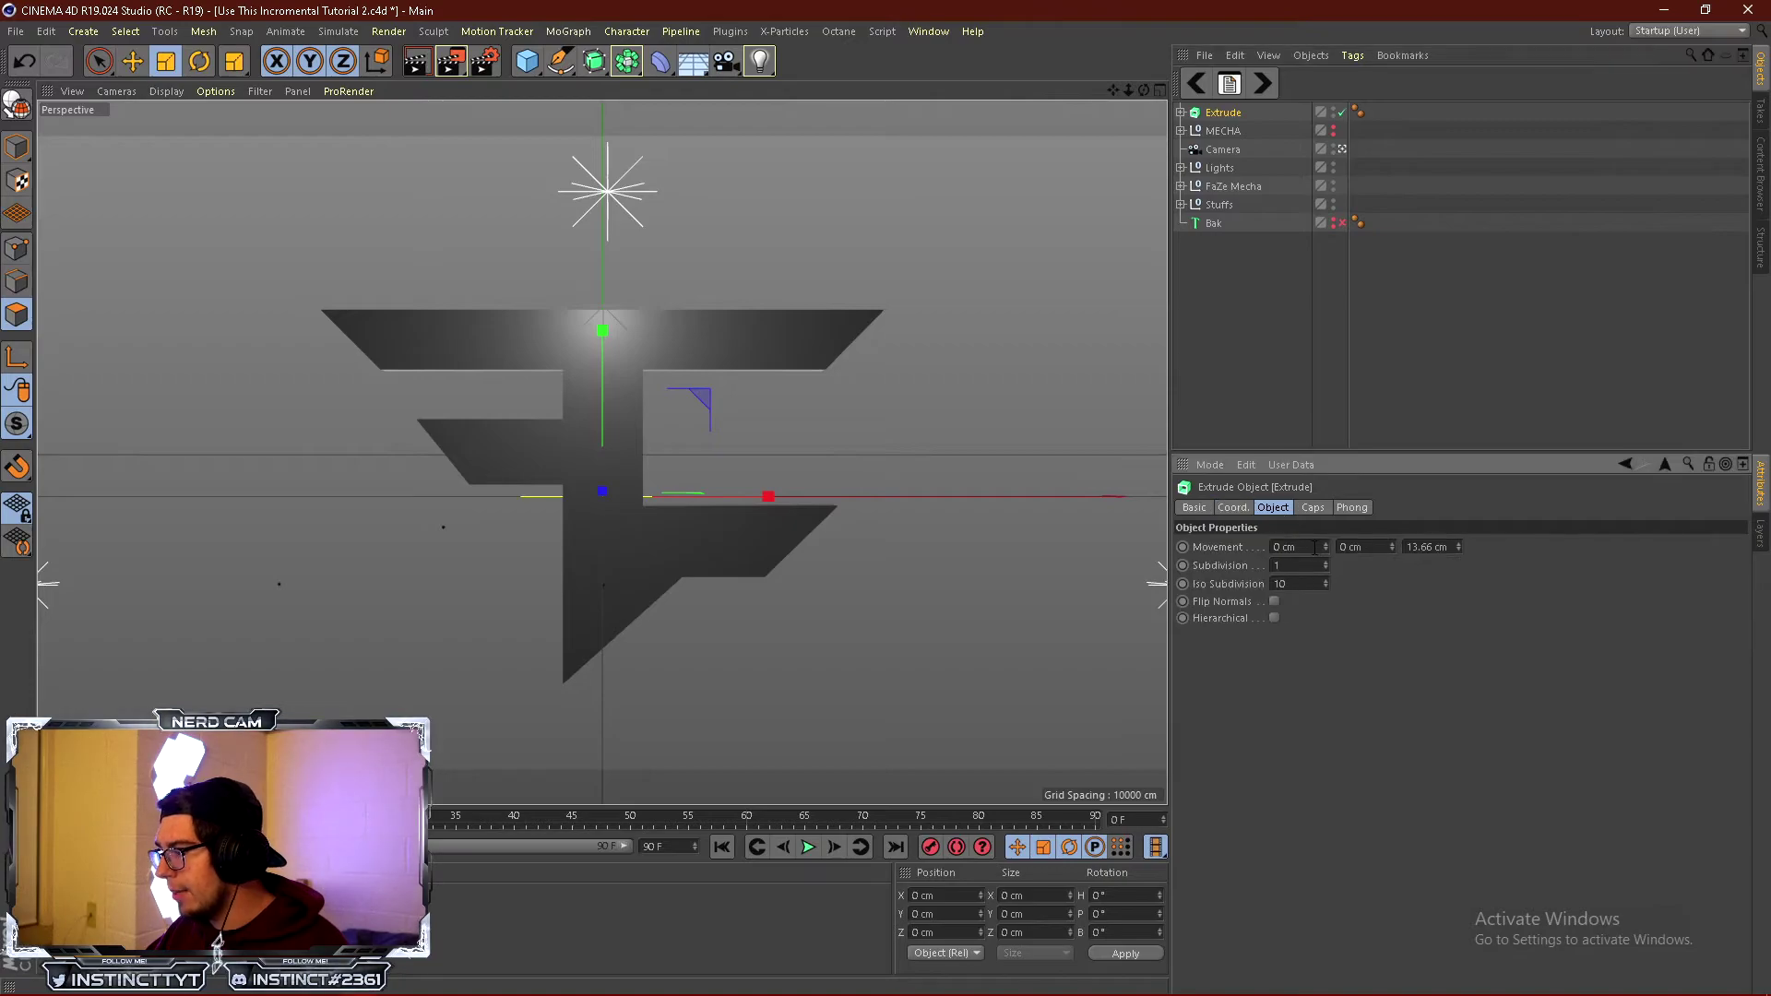
{"action": "left_click", "coordinate": [1312, 508]}
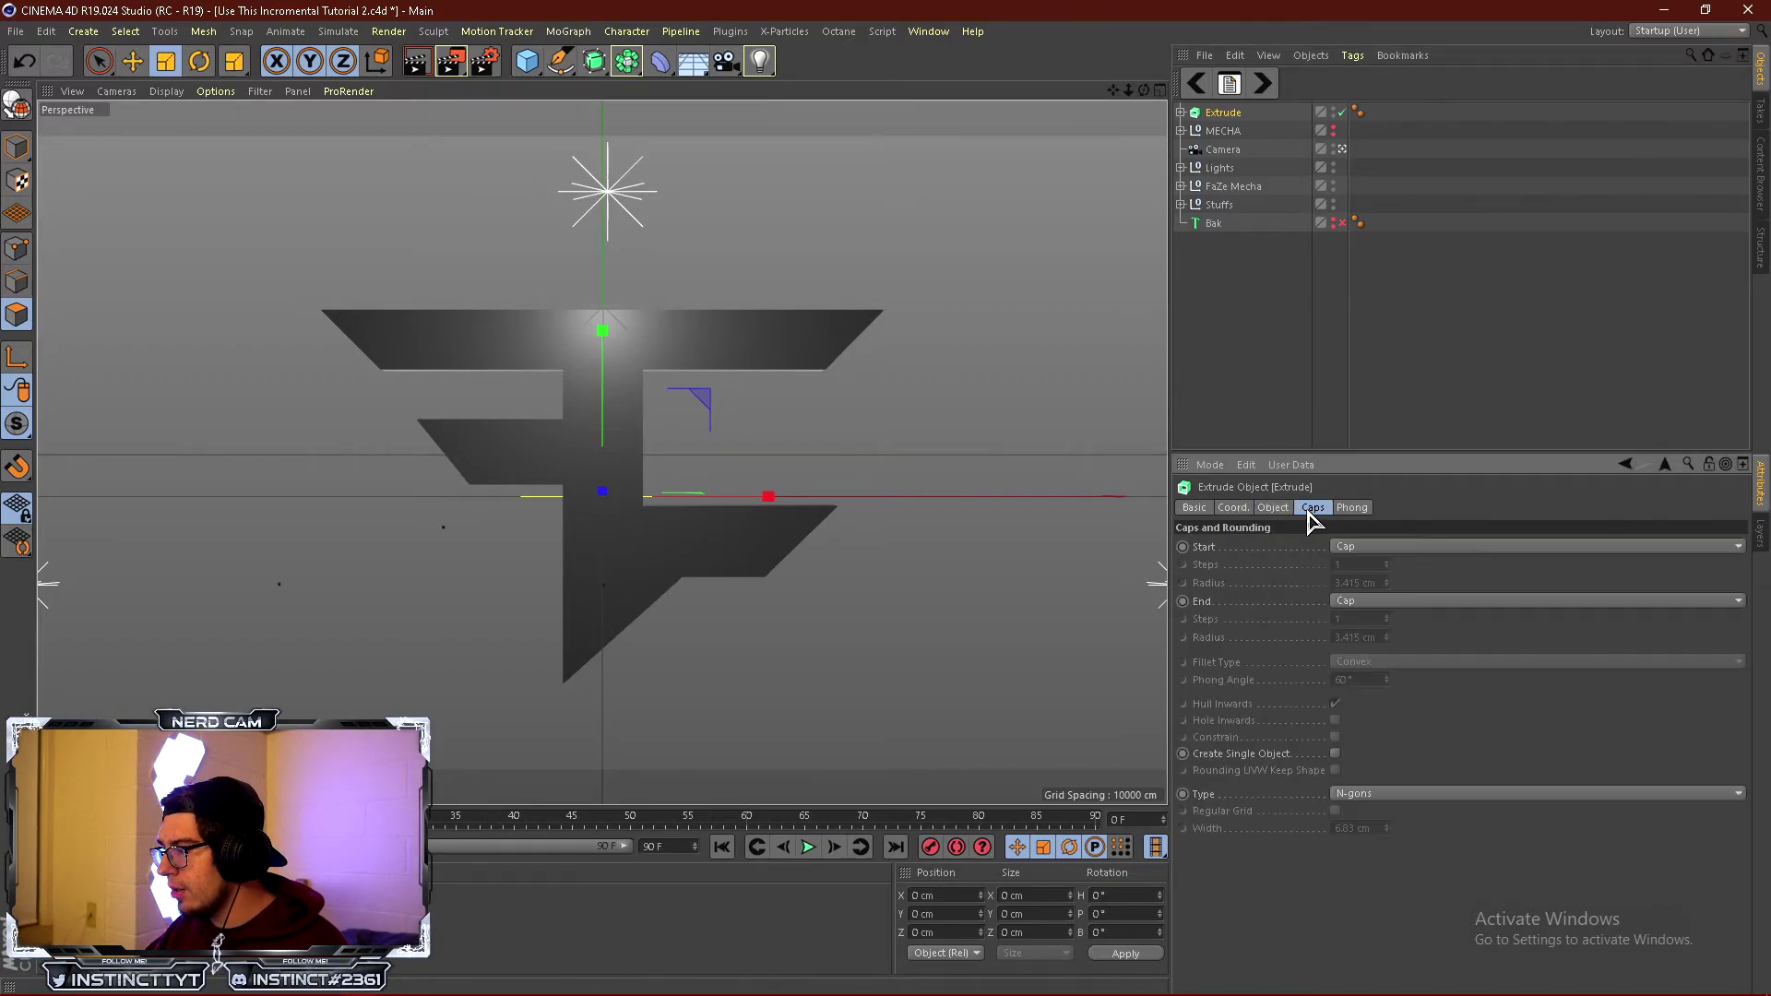
{"action": "left_click", "coordinate": [1369, 795]}
{"action": "left_click", "coordinate": [1391, 818]}
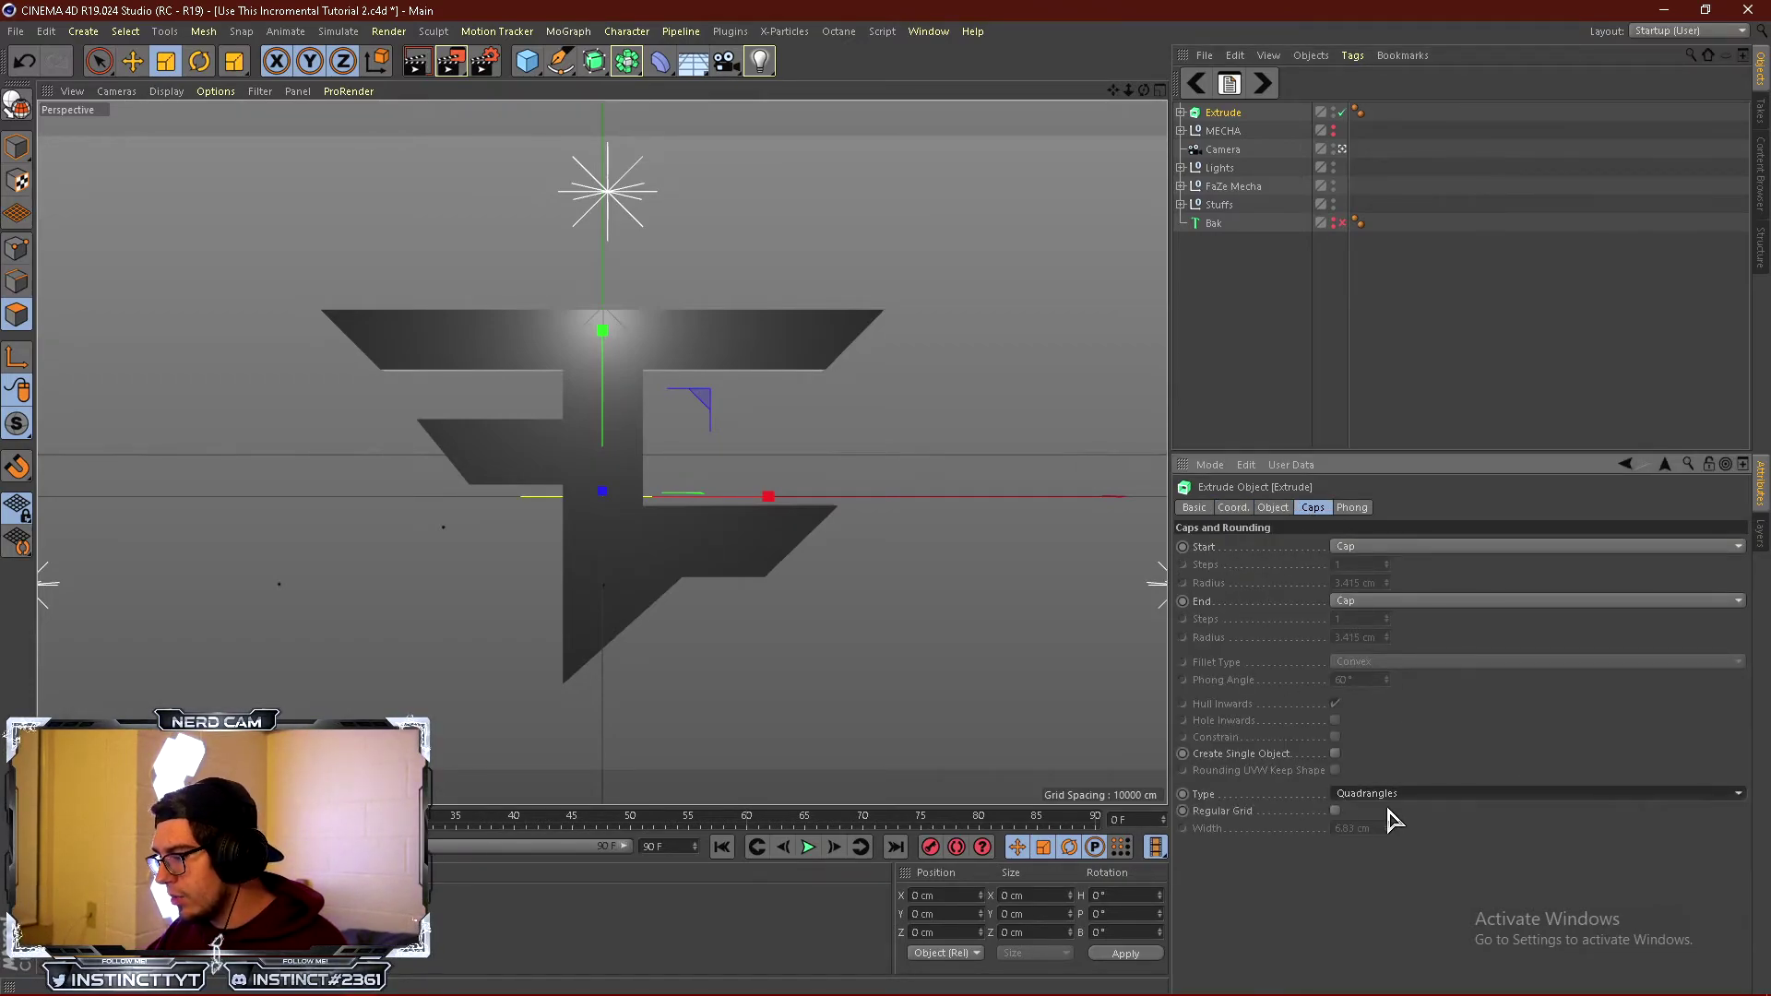
Enable the regular grid on the extruded logo's caps.
{"action": "left_click", "coordinate": [1335, 811]}
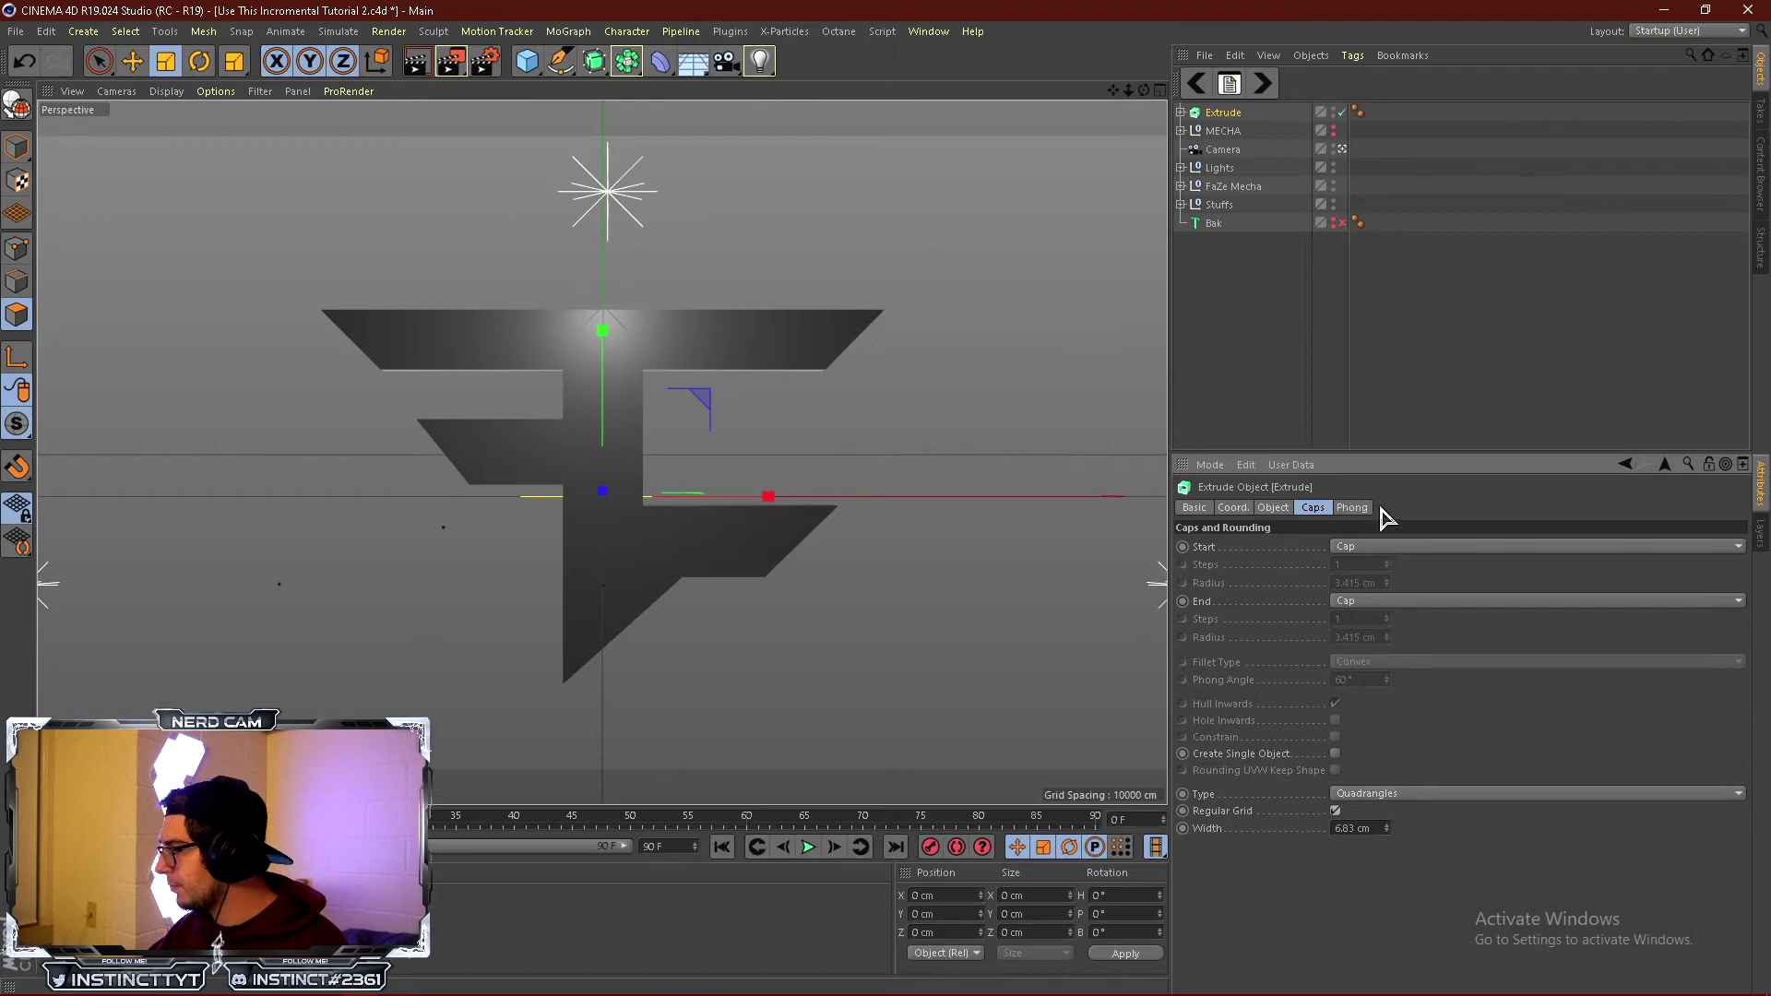
Hide the extruded logo, make the MECHA text group visible again and render the perspective view.
{"action": "left_click", "coordinate": [1343, 112]}
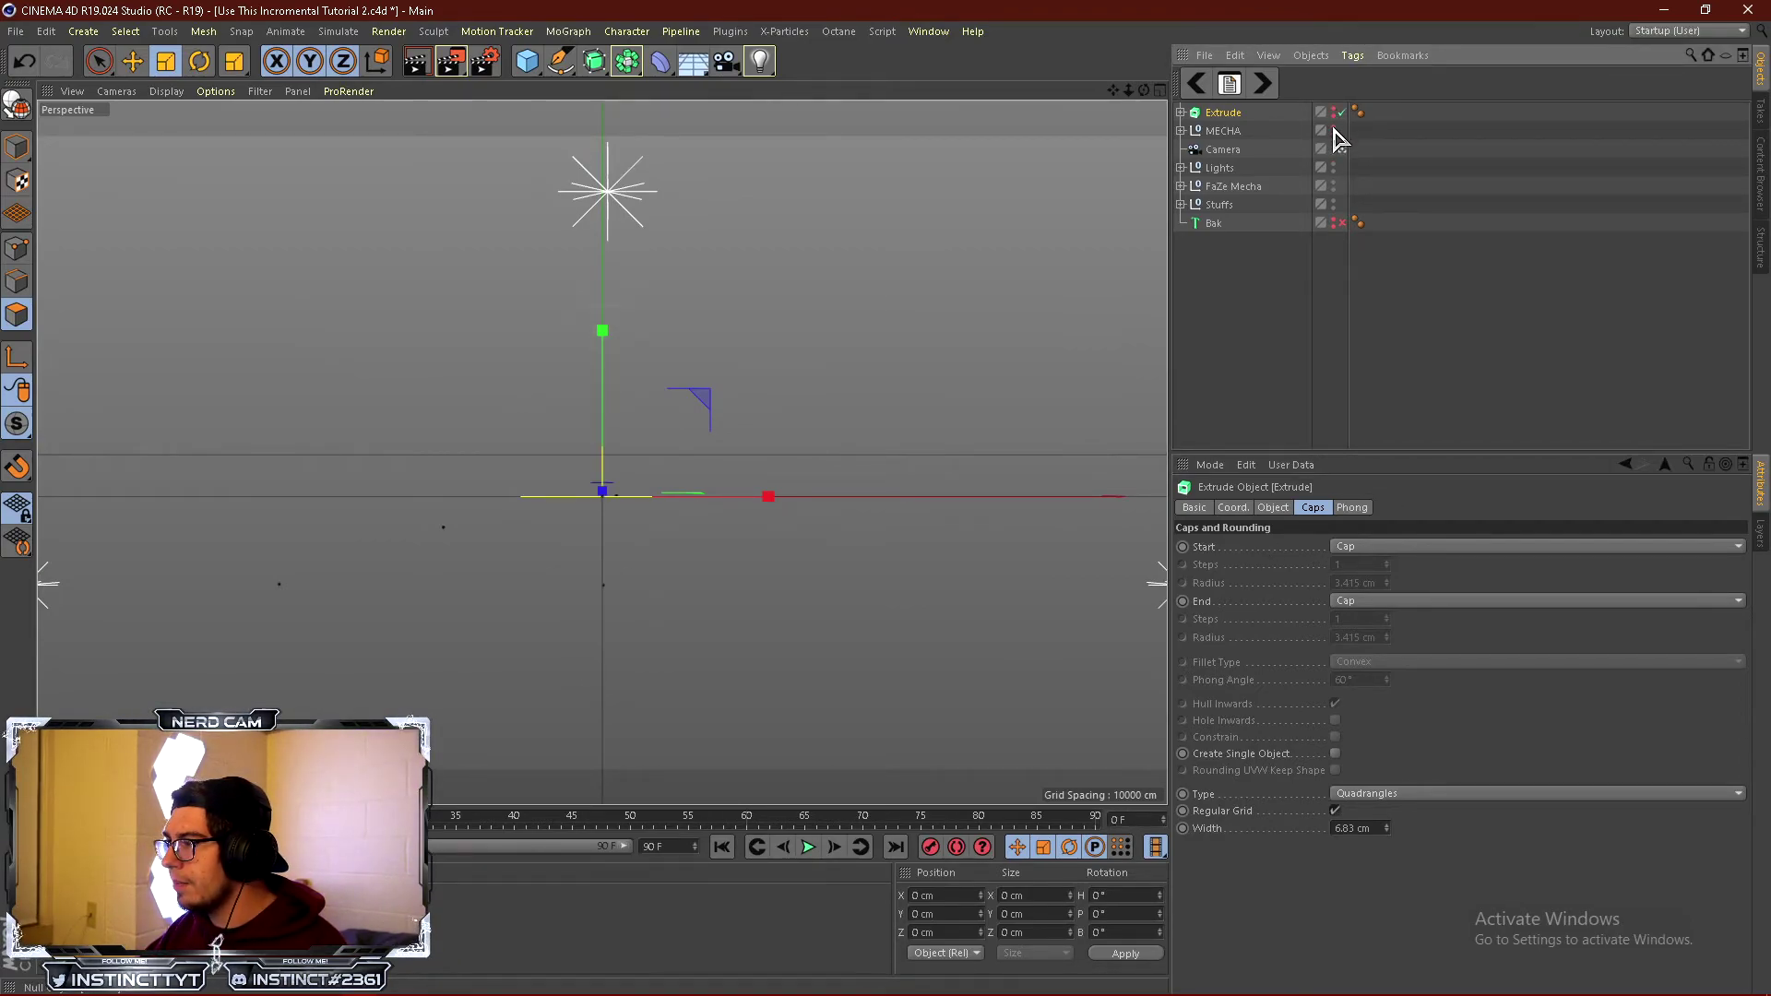
{"action": "left_click", "coordinate": [1334, 128]}
{"action": "left_click", "coordinate": [416, 63]}
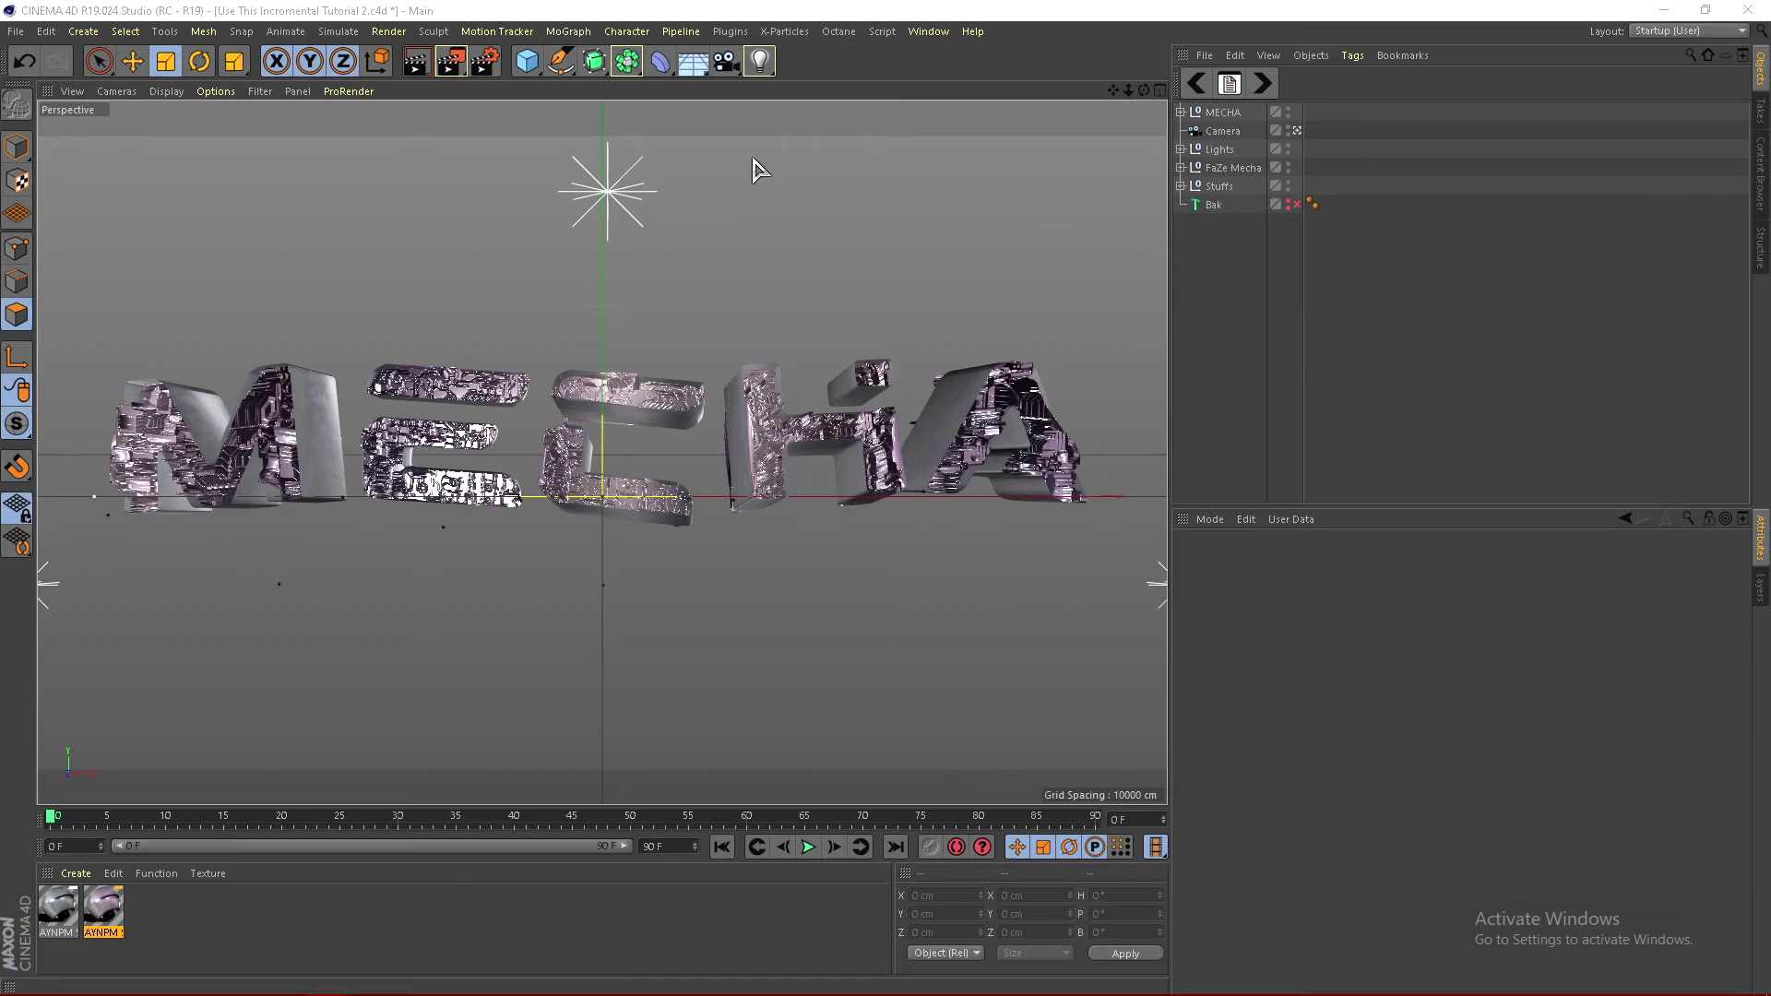
Review the render settings' Save options, checking the output file path, image format, bit depth and alpha channel.
{"action": "left_click", "coordinate": [486, 62]}
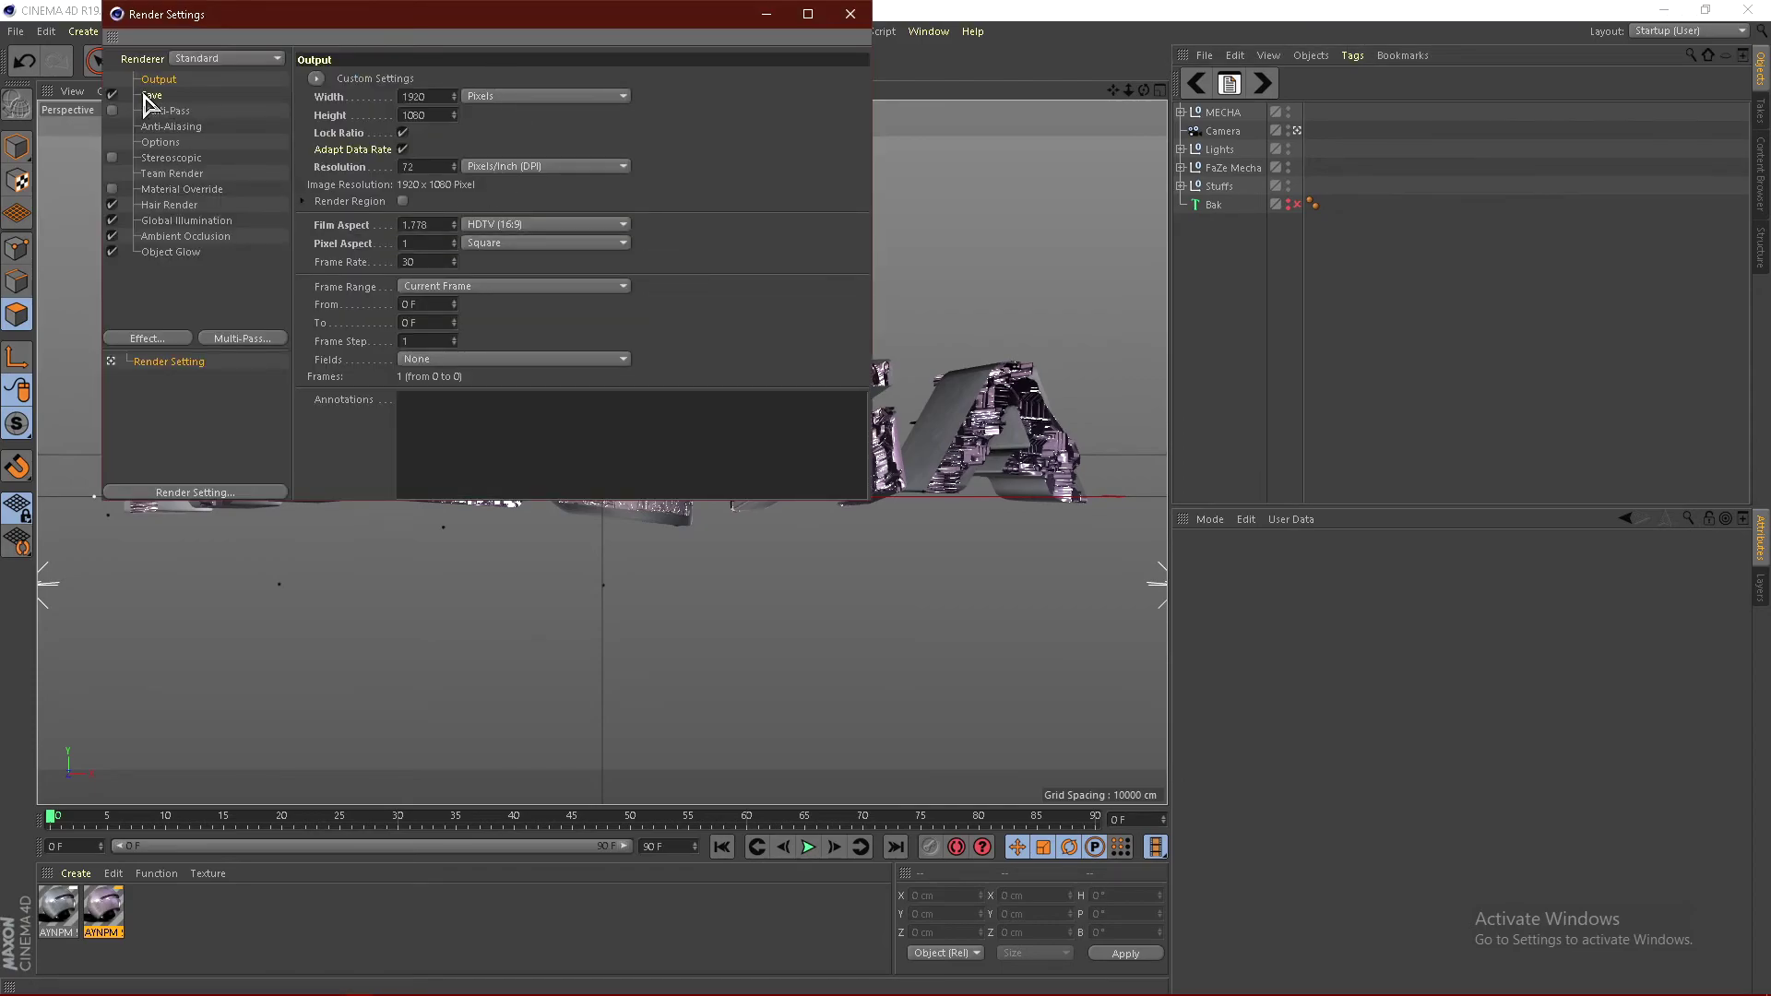
{"action": "left_click", "coordinate": [150, 96]}
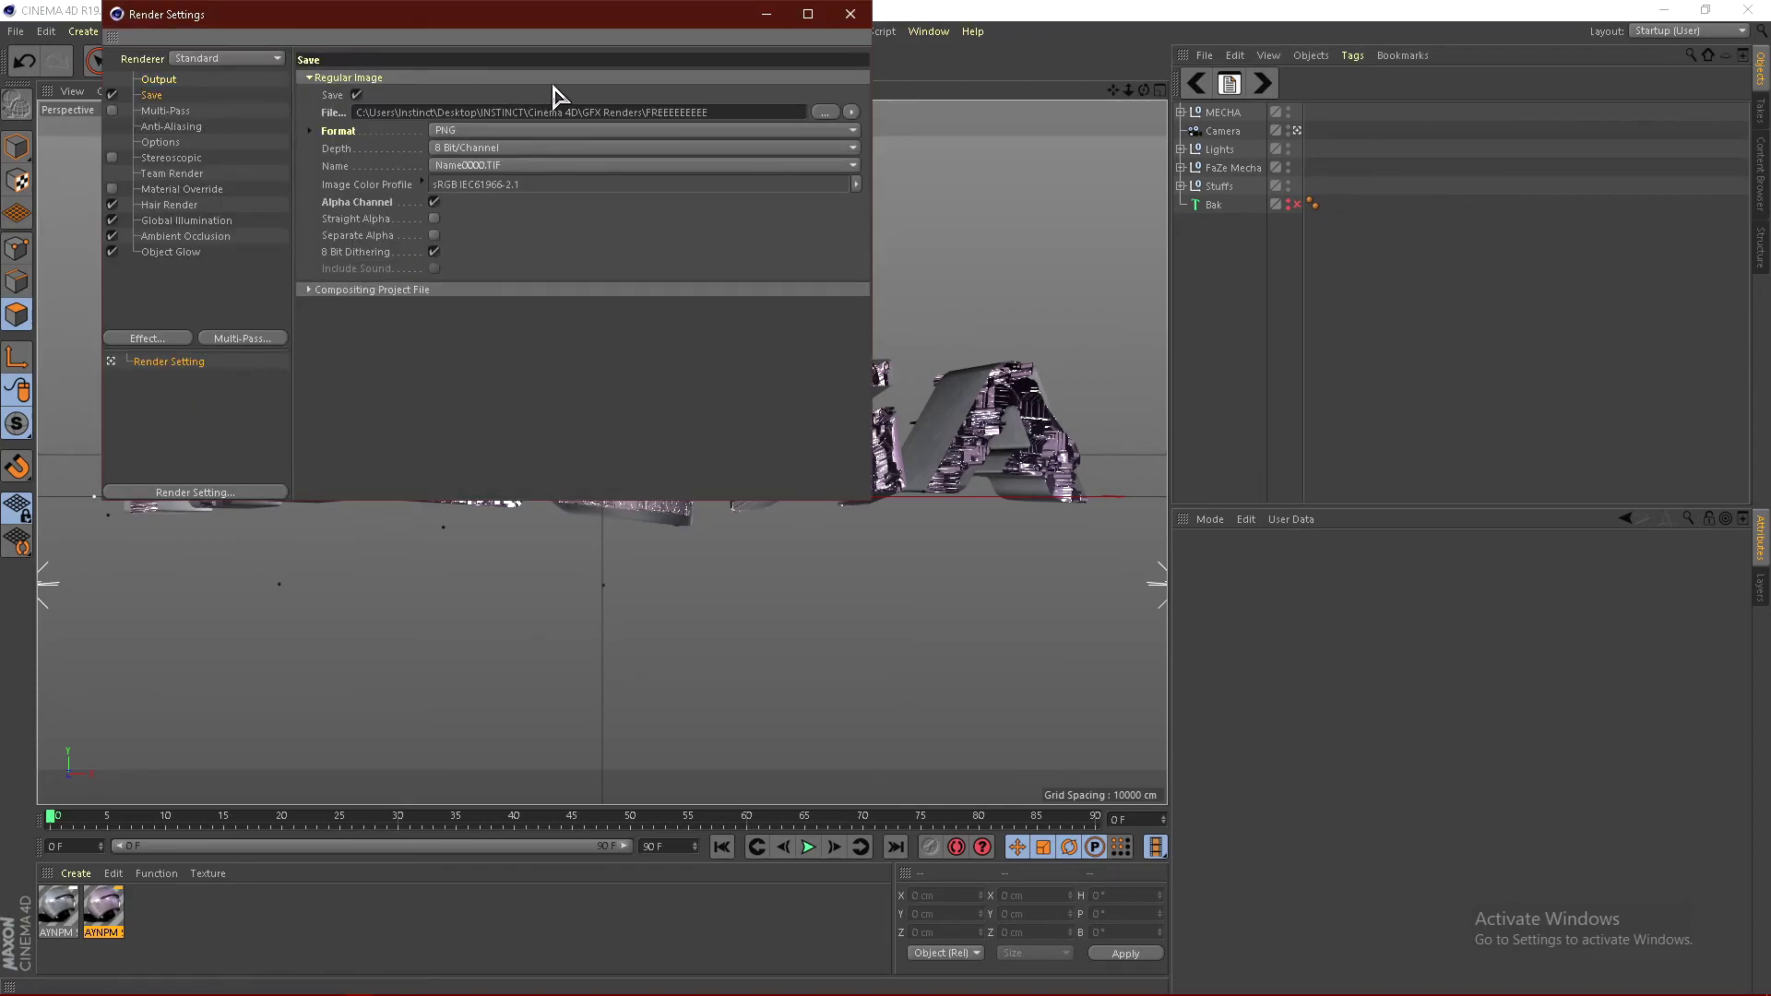
{"action": "left_click_drag", "start_coordinate": [625, 17], "coordinate": [1048, 199]}
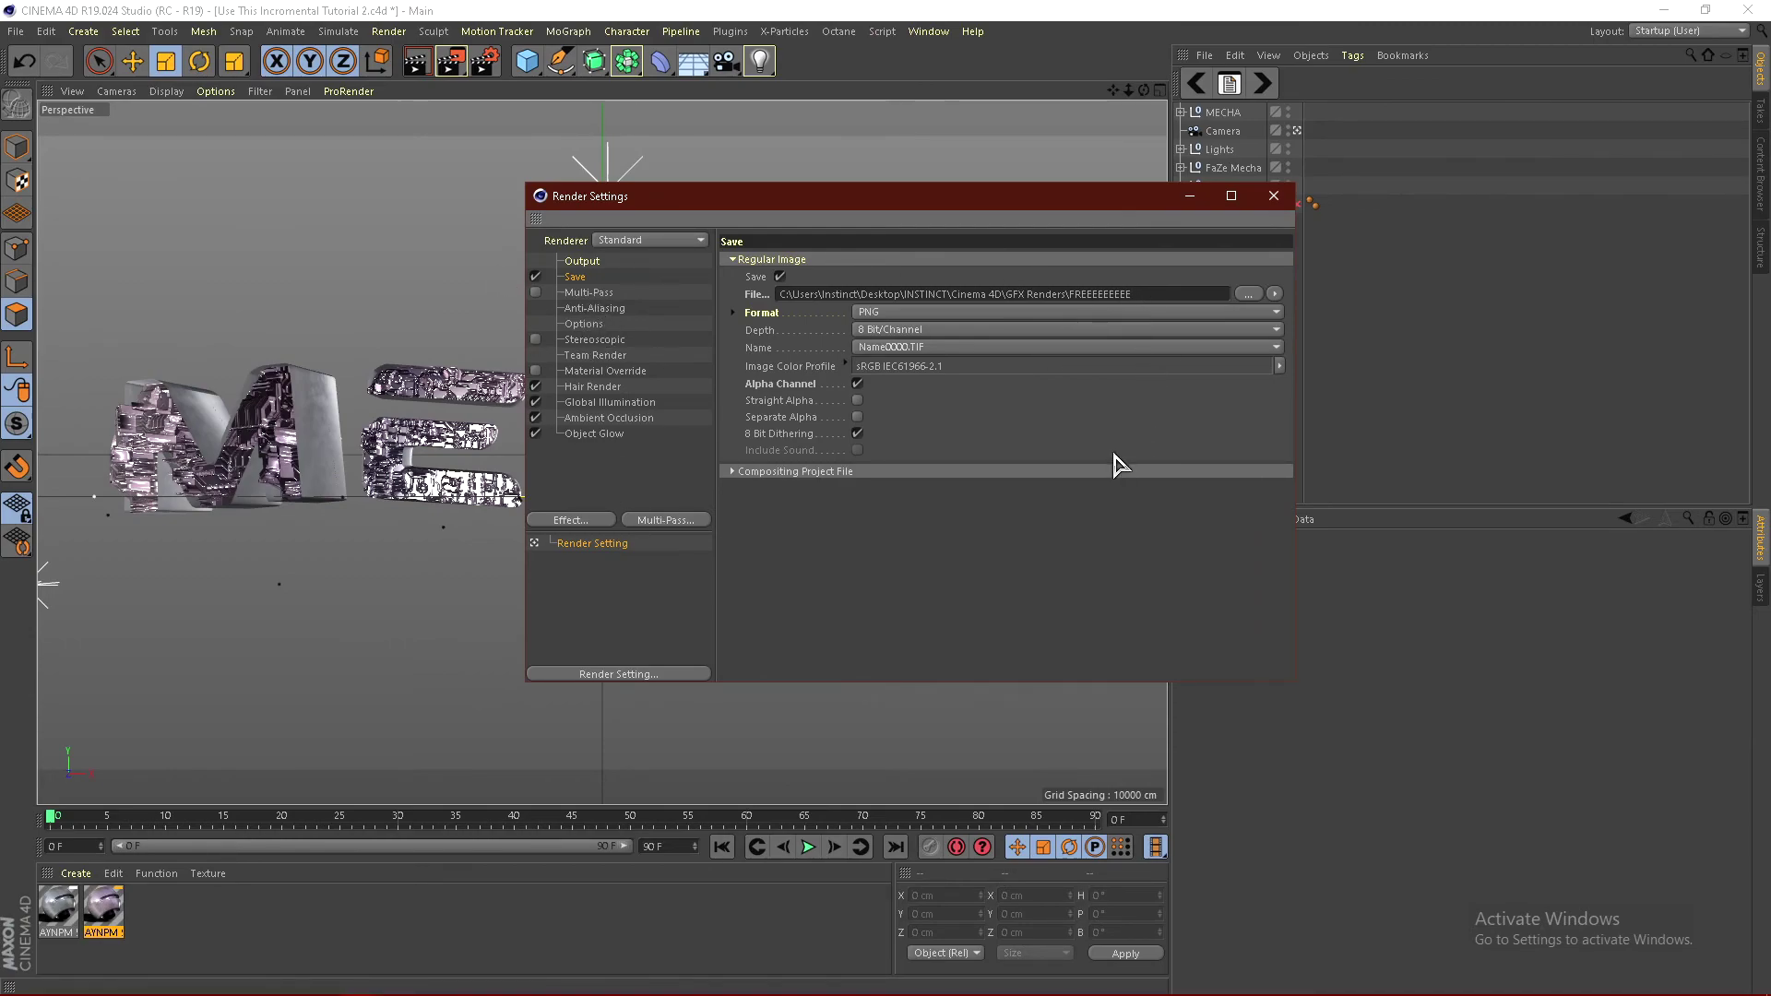
{"action": "left_click_drag", "start_coordinate": [1102, 307], "coordinate": [1074, 312]}
{"action": "key", "text": "BackSpace"}
{"action": "left_click", "coordinate": [1274, 195]}
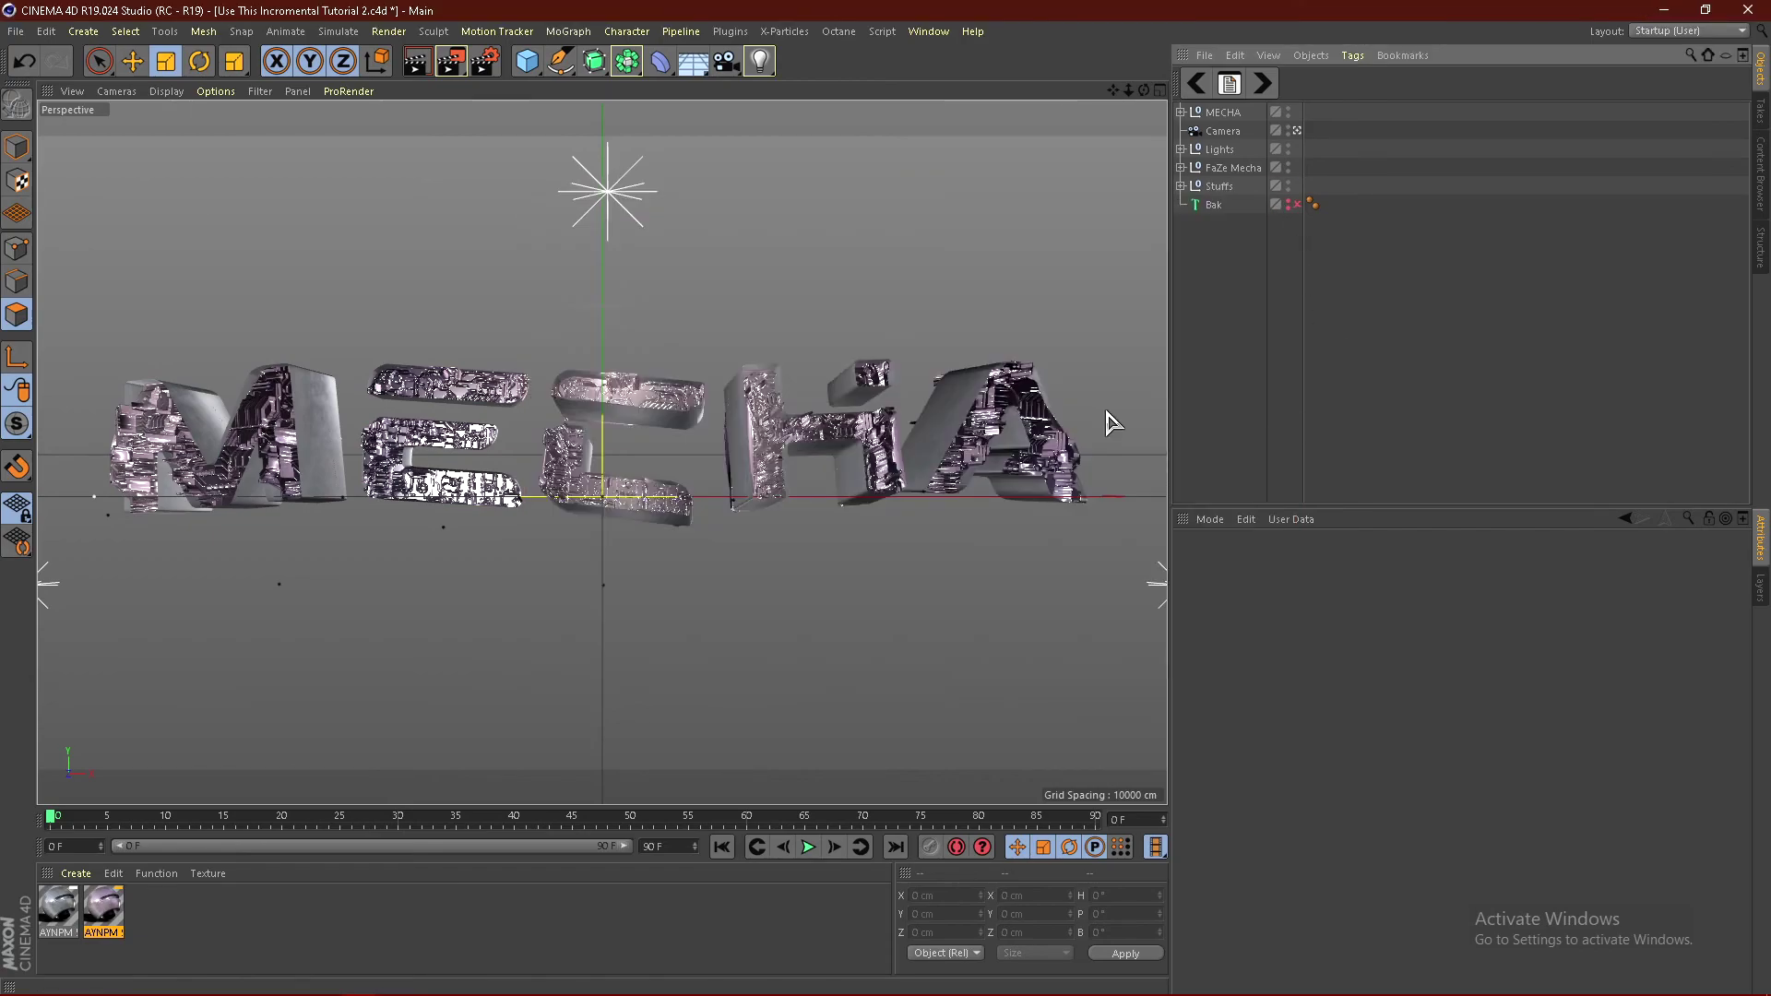